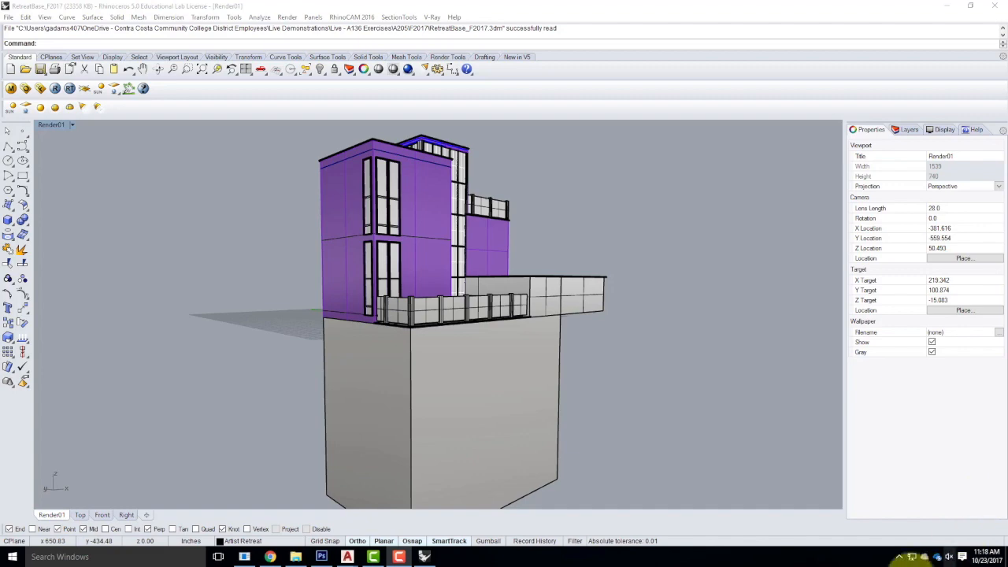
- Examine the artist retreat model from several sides and from above, including the terrace, roofs and glazed tower
right_drag(414, 264, 497, 350)
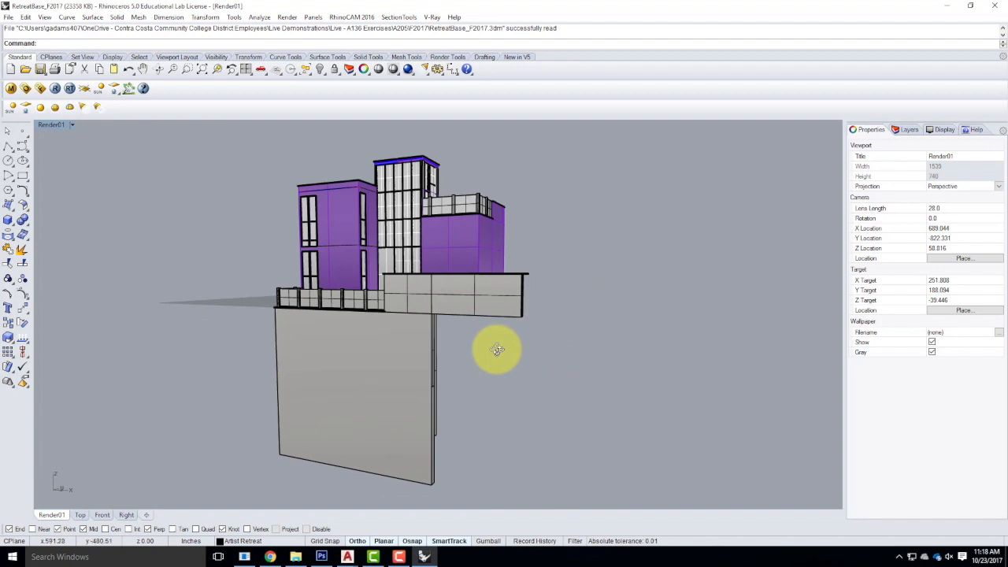
mouse_move(343, 555)
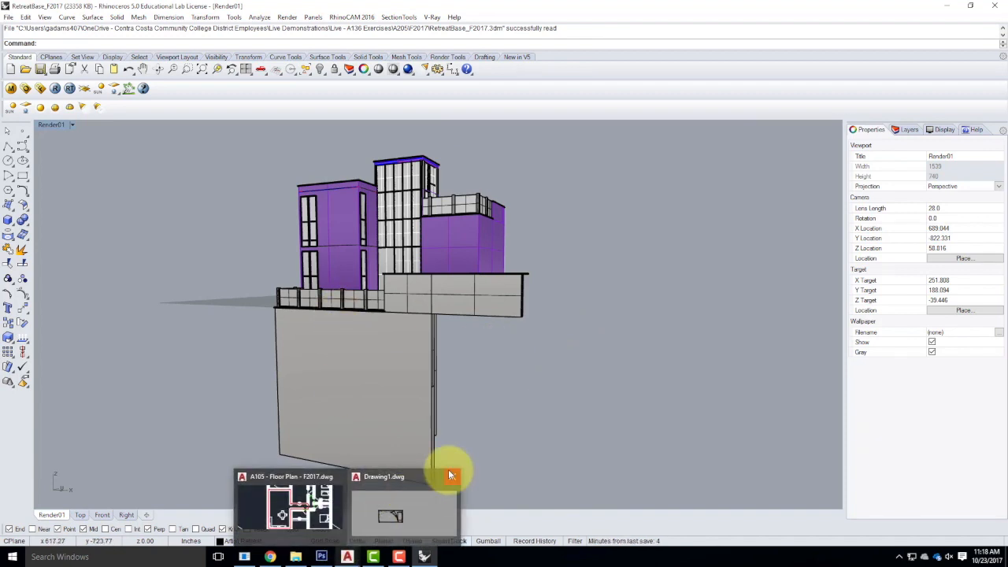
right_drag(551, 272, 465, 408)
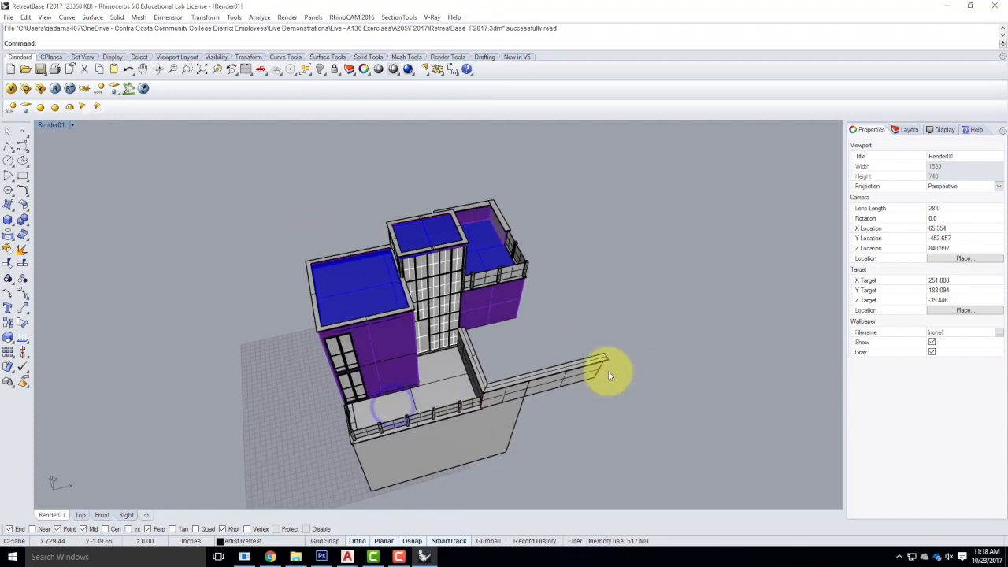
right_drag(688, 288, 450, 315)
scroll(521, 304, up, 6)
right_drag(363, 407, 507, 258)
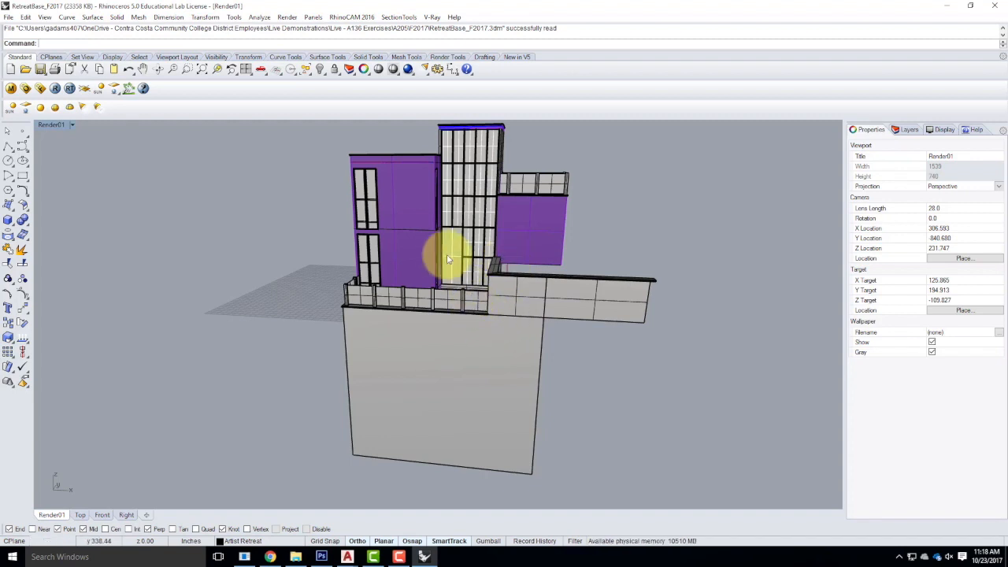
scroll(439, 218, up, 3)
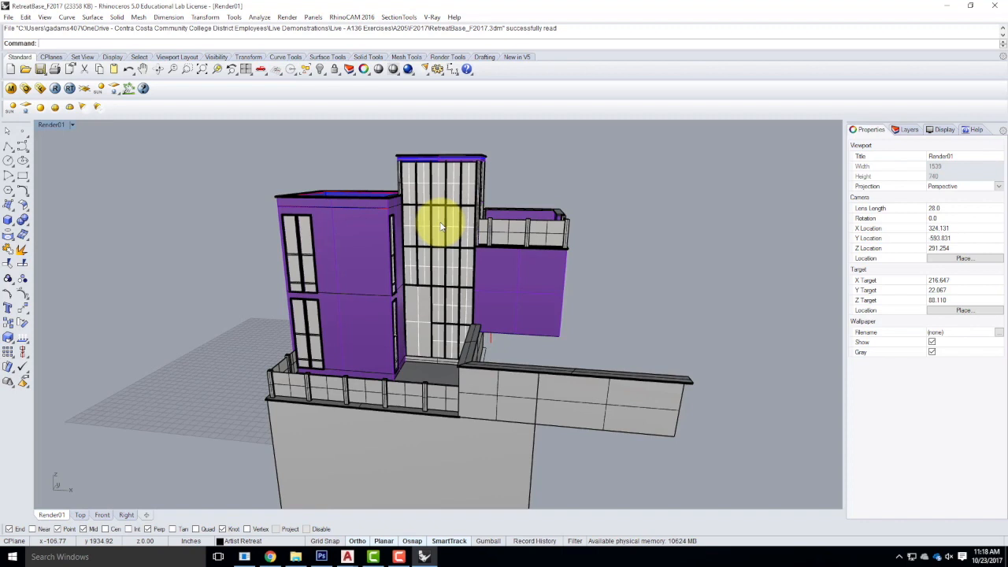
- Review the Artist Retreat, Interior and Construction layers and the linked file layers from LeCorbusier_LC2.3dm to 4_Inch_Can_Light_S2017.3dm
click(910, 130)
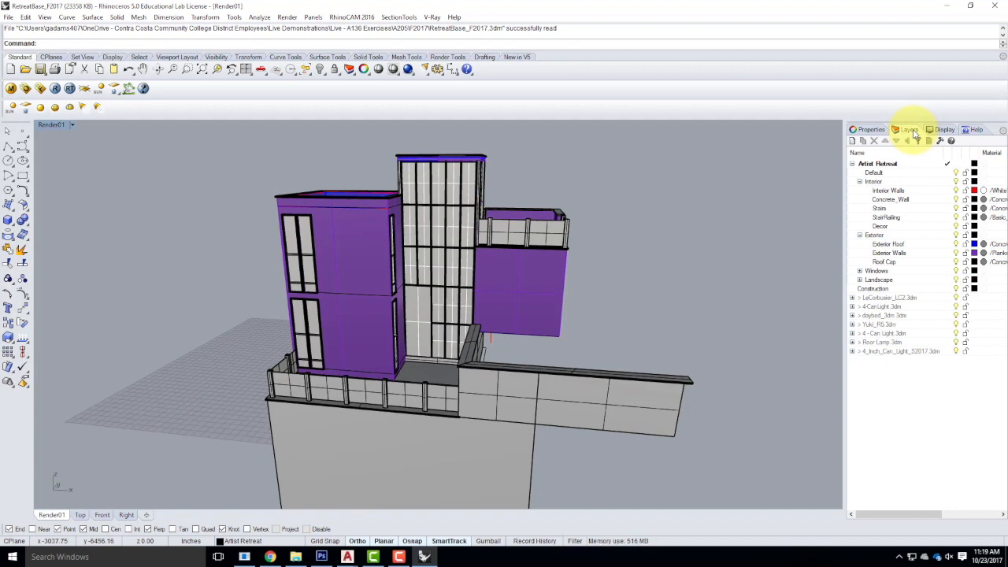
click(883, 165)
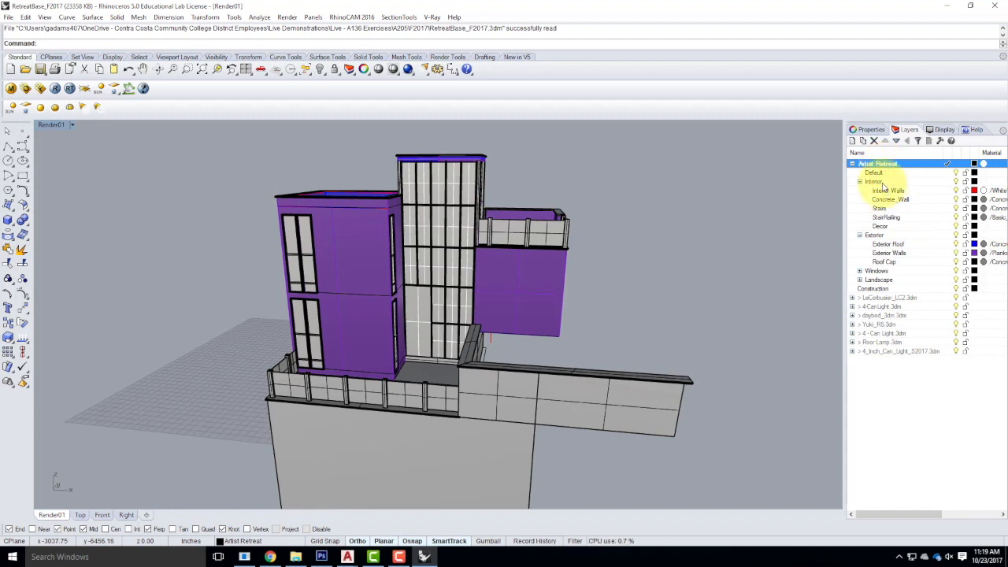
click(882, 183)
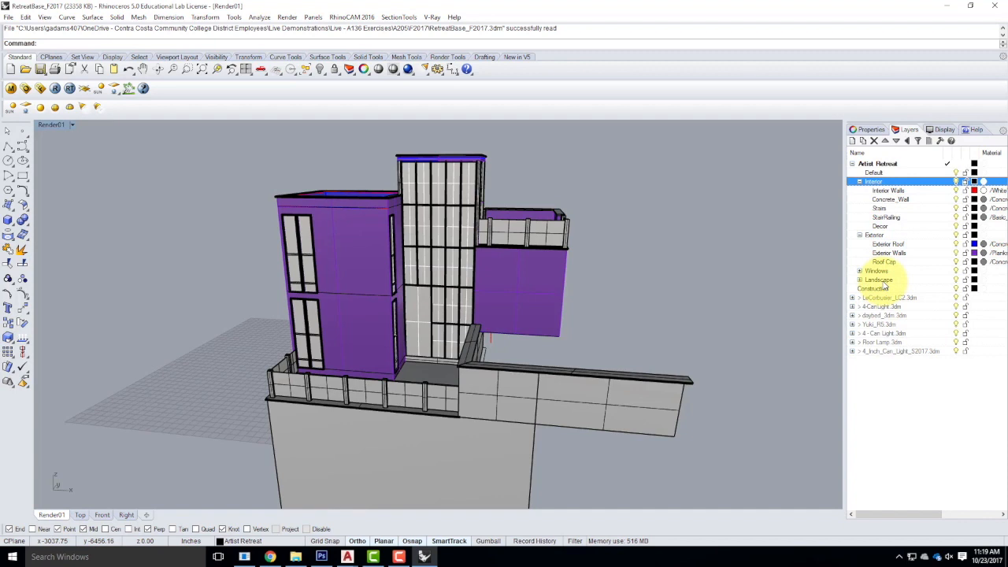
click(878, 289)
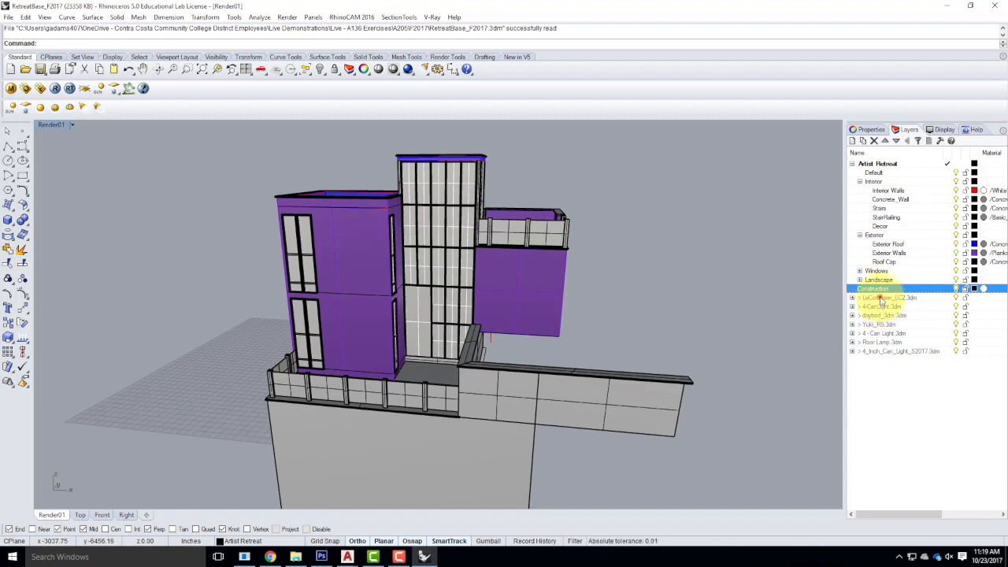
click(880, 298)
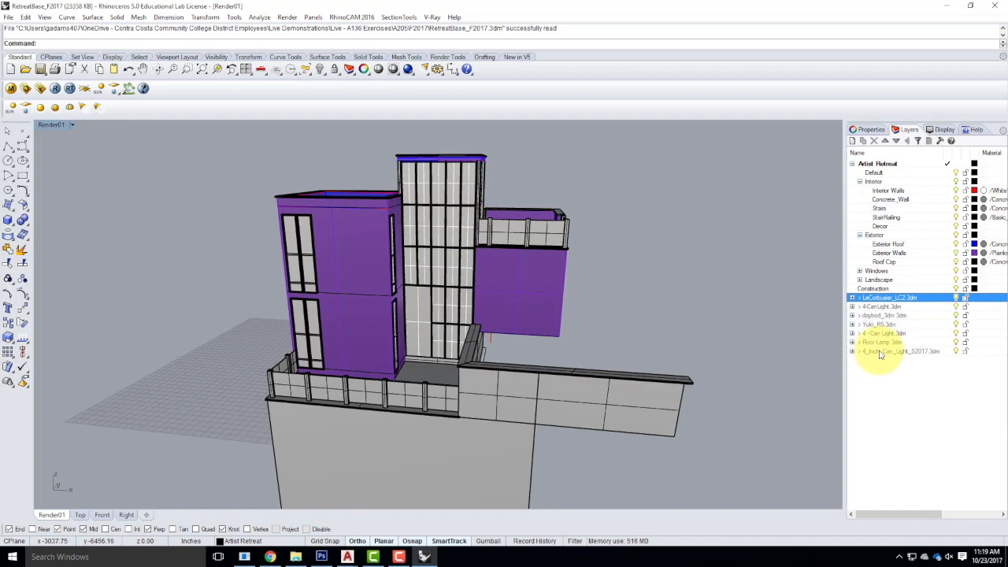
shift+click(880, 352)
click(873, 140)
click(888, 412)
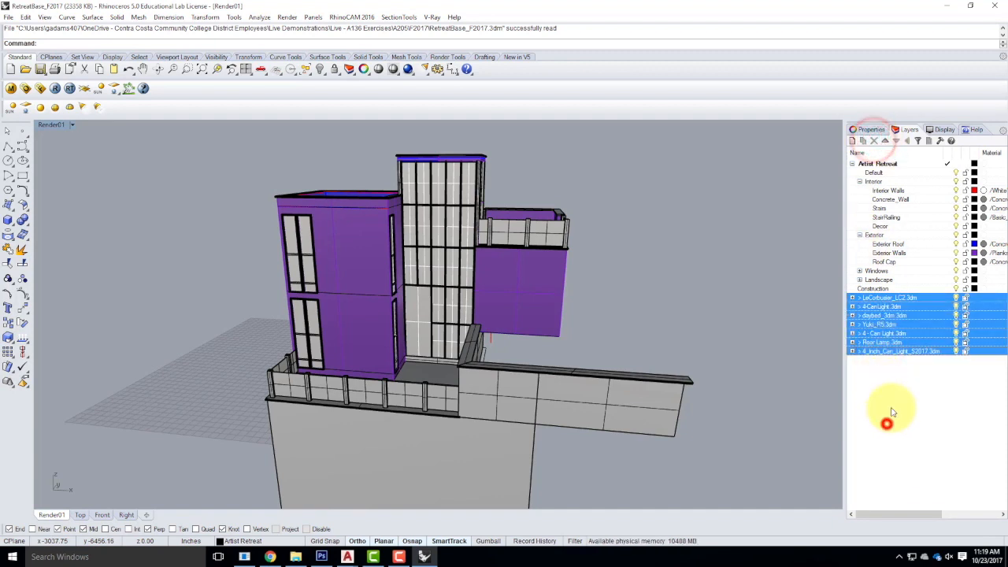
click(884, 296)
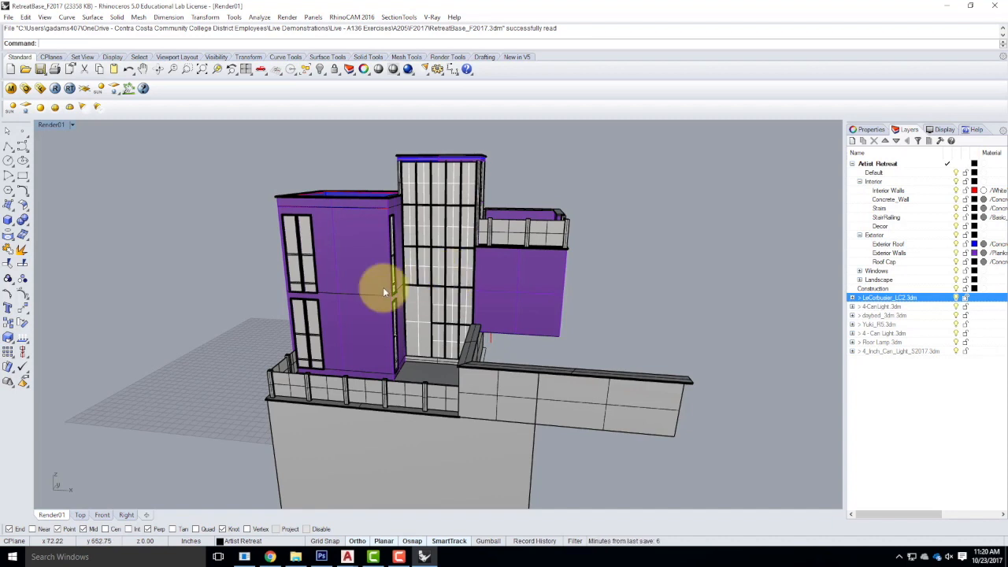
- Save the RetreatBase_F2017 model
mouse_move(238, 302)
right_down()
mouse_move(281, 328)
mouse_move(268, 324)
right_up()
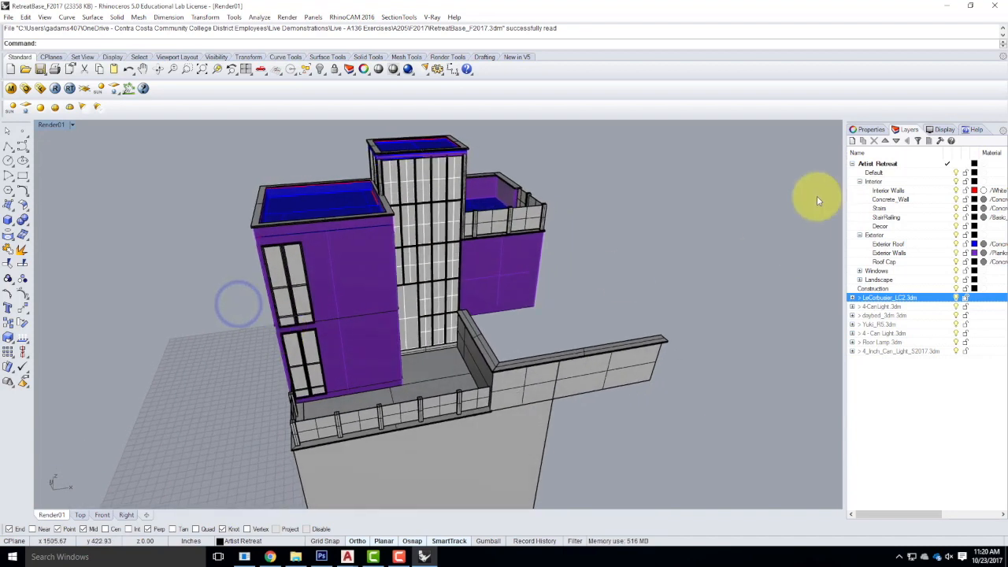
click(8, 17)
click(20, 64)
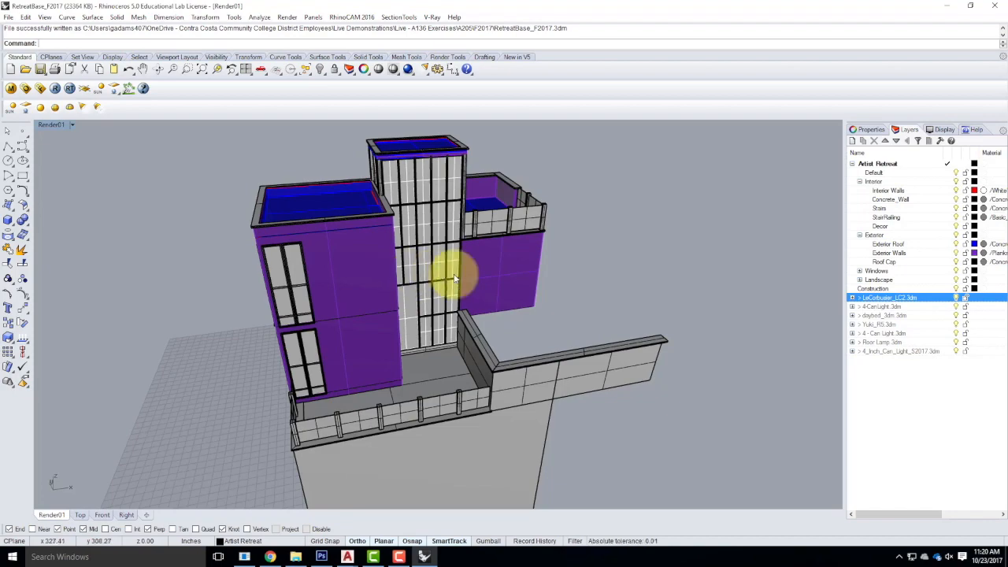
scroll(454, 277, up, 5)
right_drag(590, 289, 618, 241)
scroll(618, 240, down, 5)
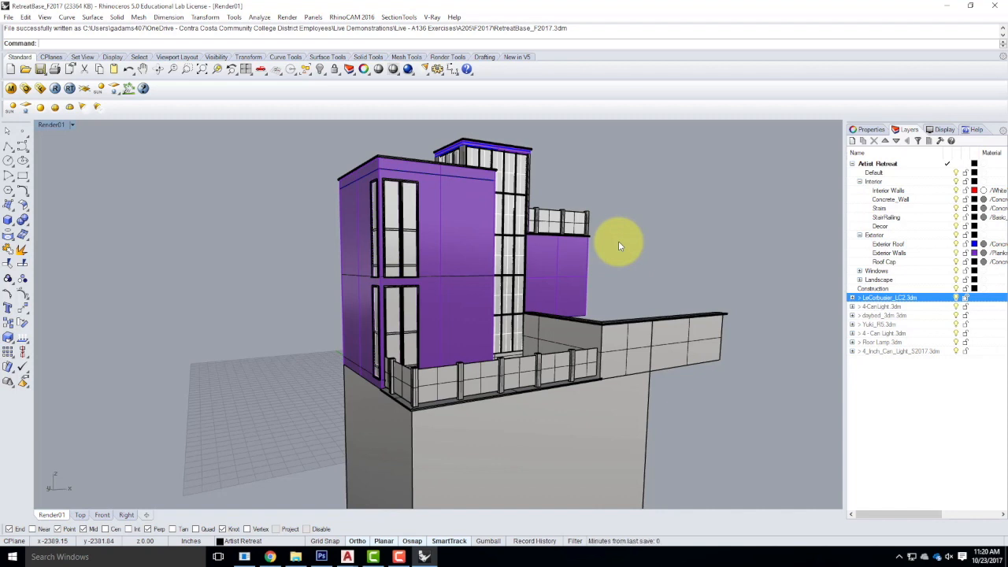
click(8, 17)
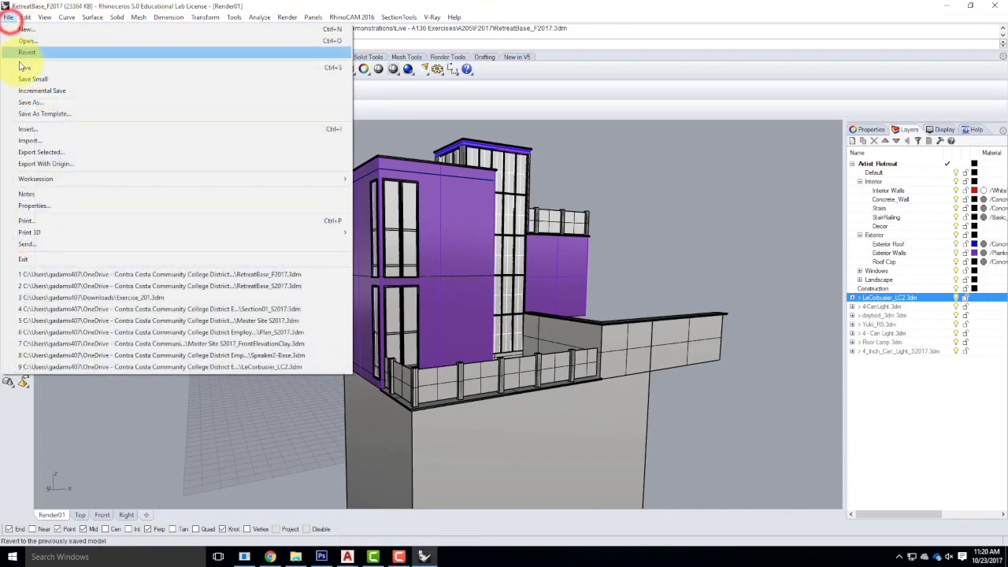
click(26, 69)
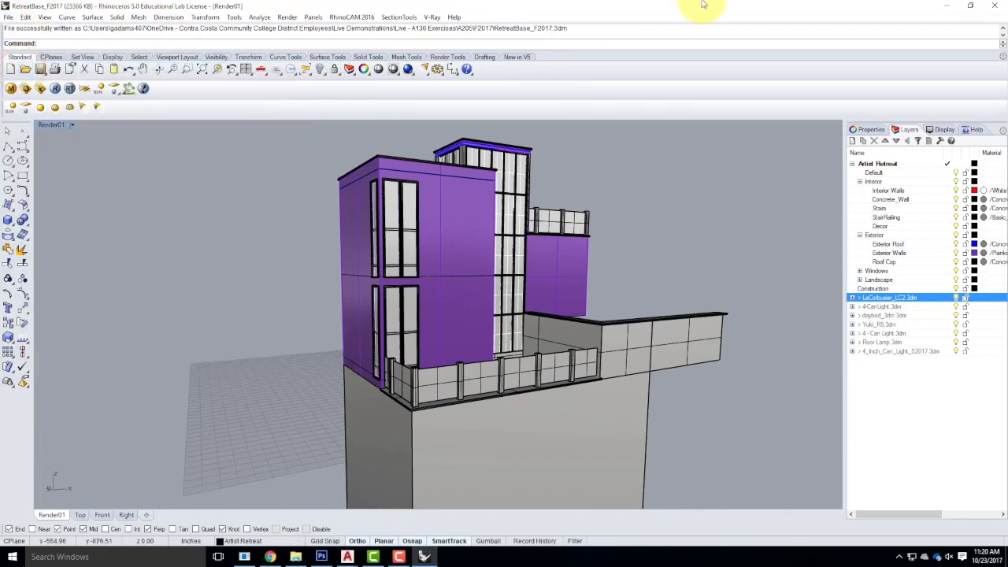
- Create a new model from the Large Objects - Inches template
click(11, 17)
click(17, 33)
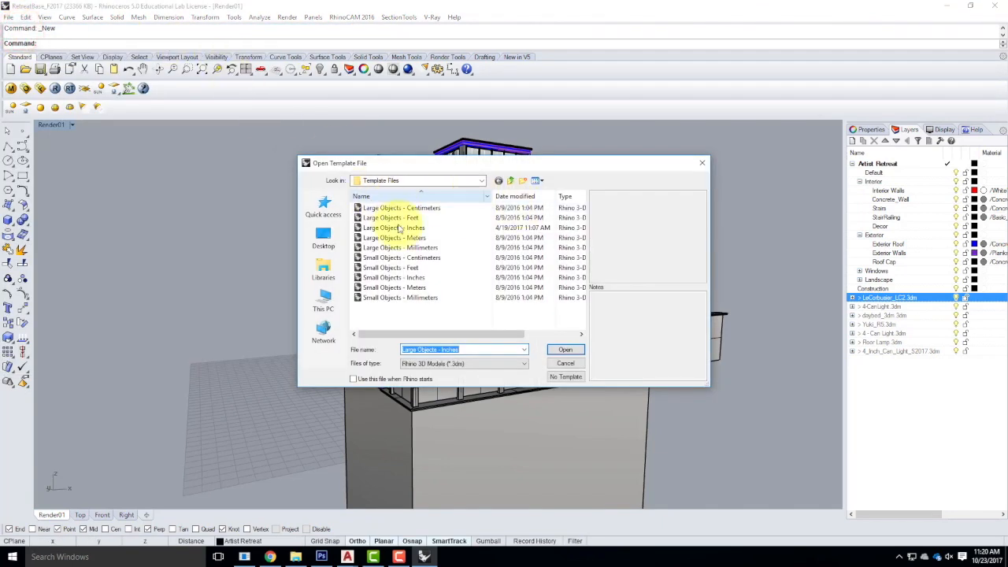
click(396, 227)
click(566, 349)
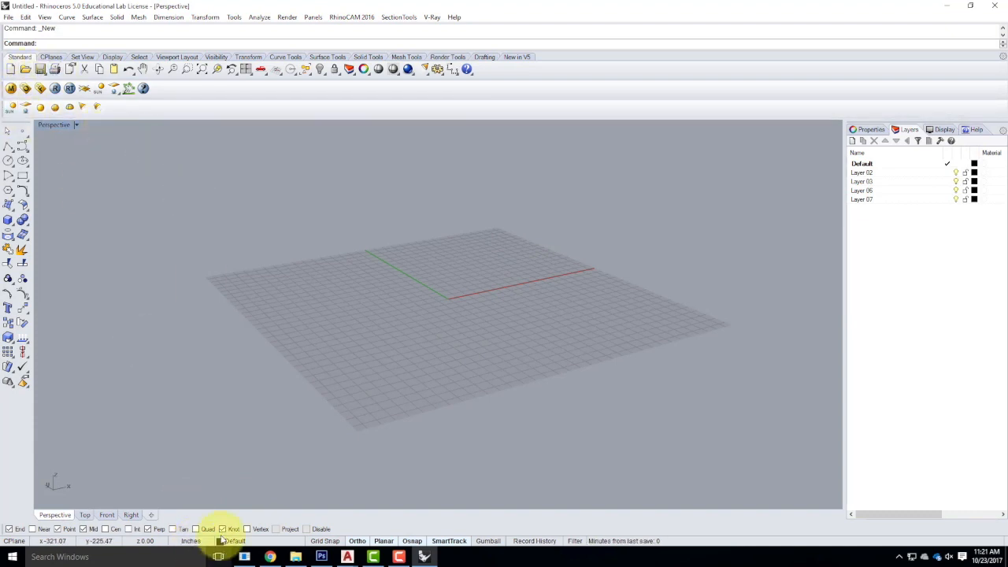
- Check the Assignment 205 web page in Chrome for the site information download, and return to Rhino
click(270, 557)
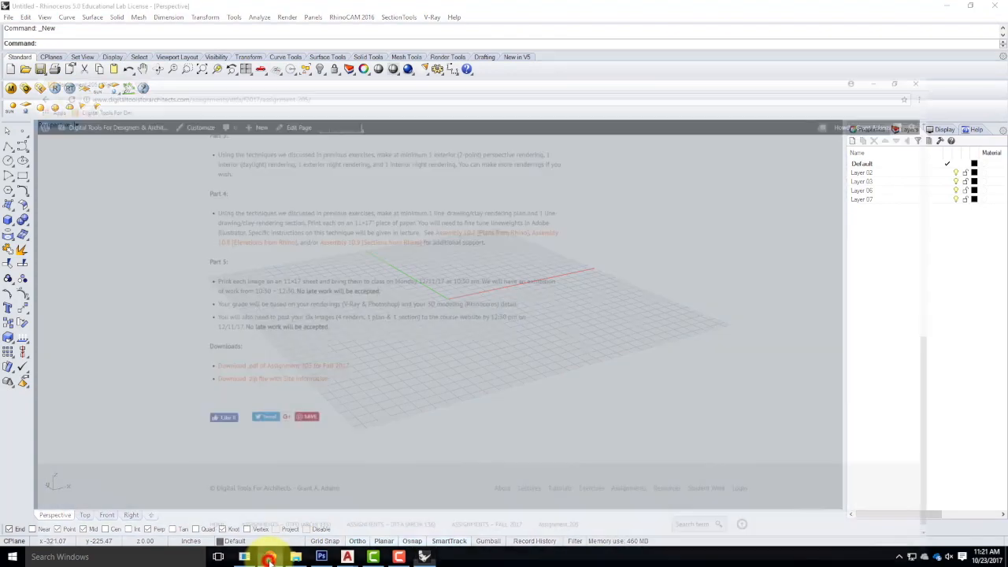
scroll(356, 359, up, 4)
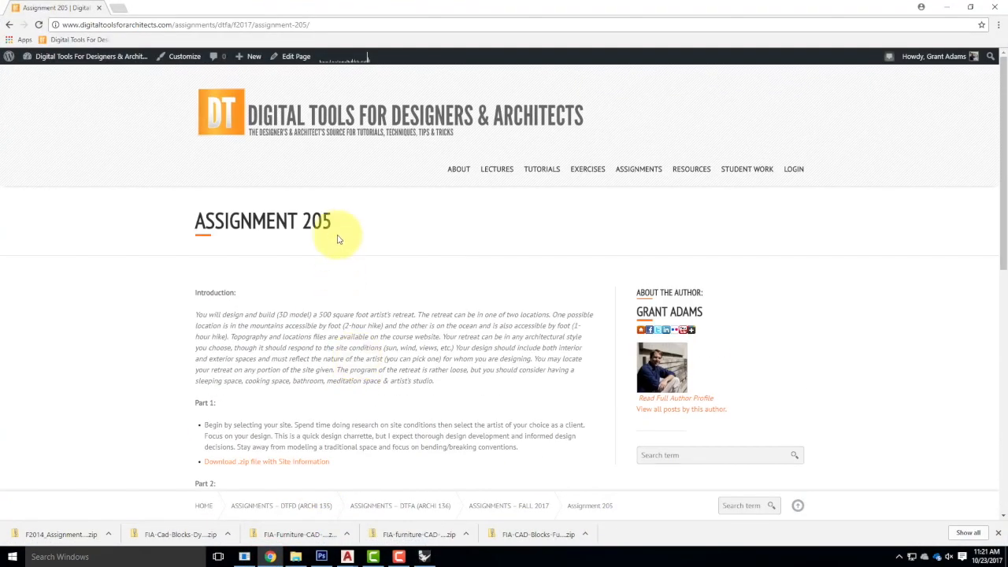
scroll(405, 408, down, 4)
scroll(405, 412, down, 3)
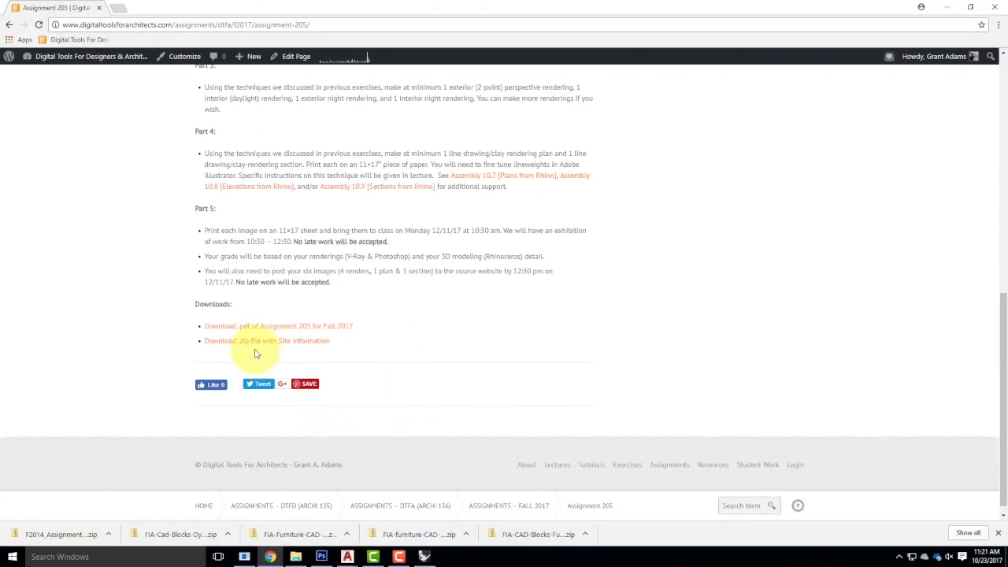
click(947, 7)
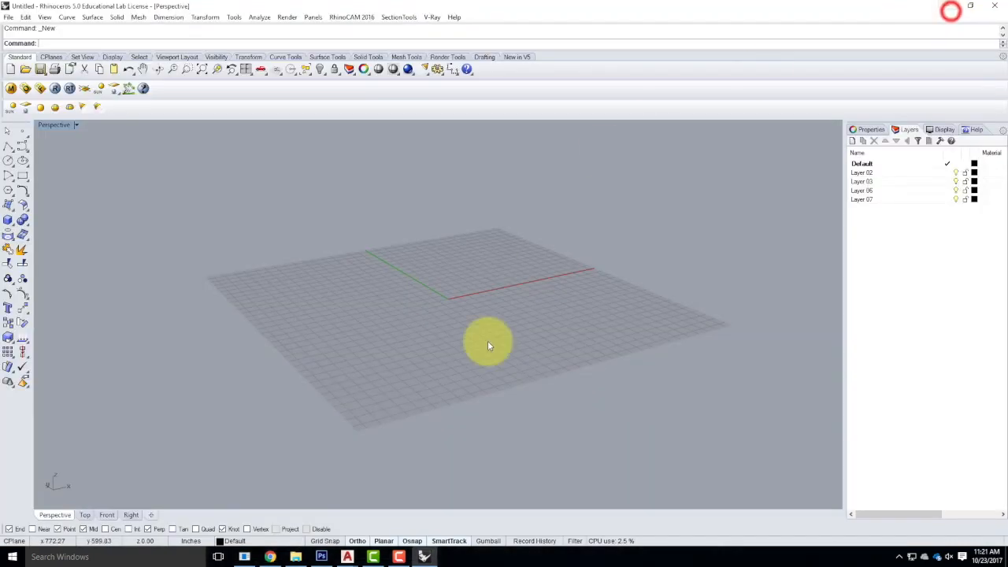
click(8, 18)
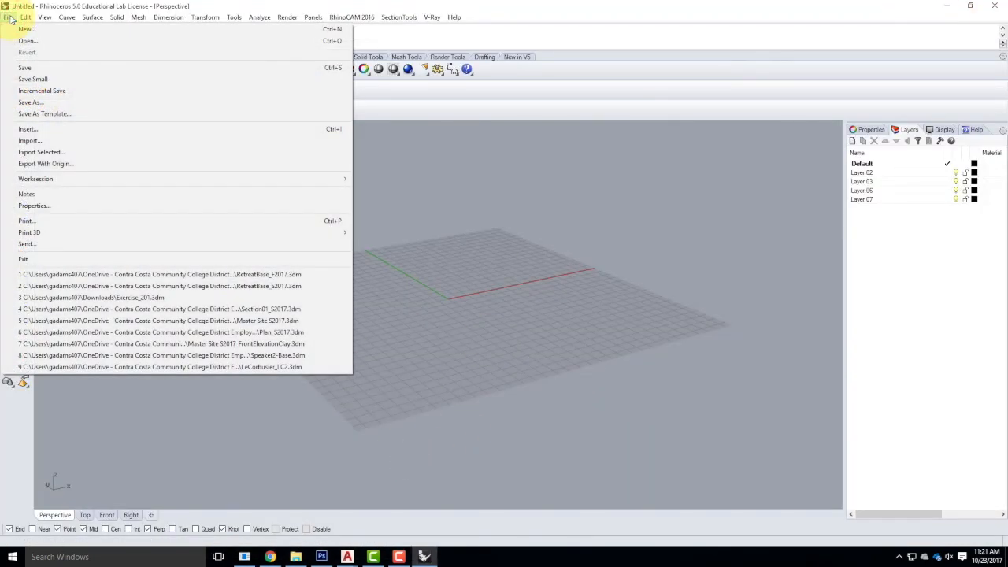
click(32, 128)
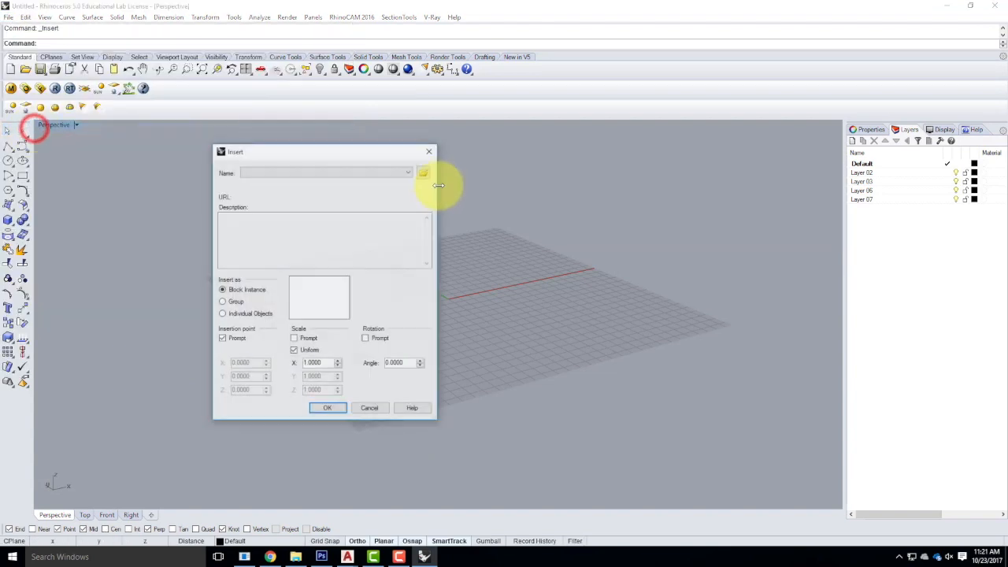
click(371, 409)
- Start an import and browse through Live Demonstrations, Live - A136 Exercises, A205 and F2017 to the A205_Site_Information folder
click(9, 17)
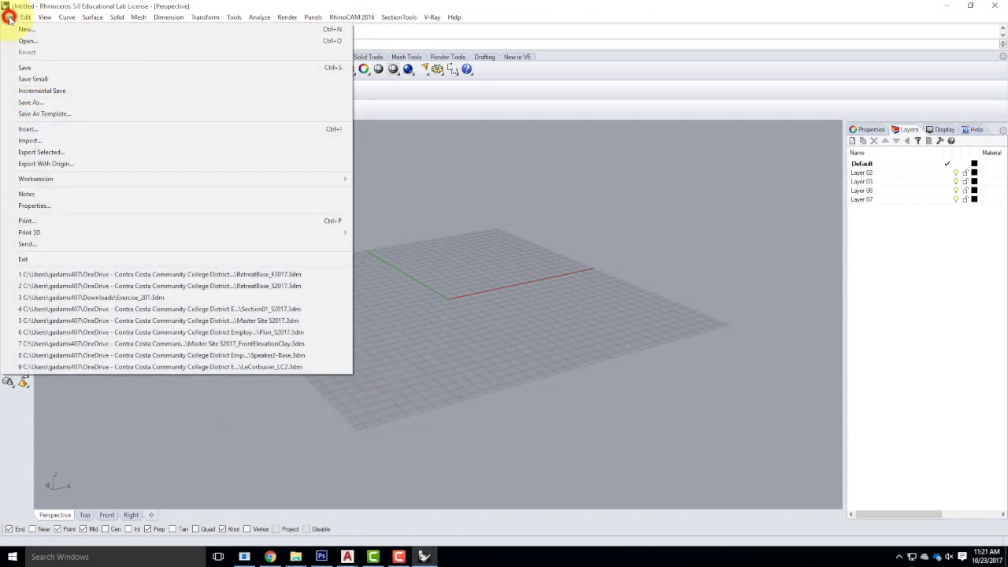
click(41, 140)
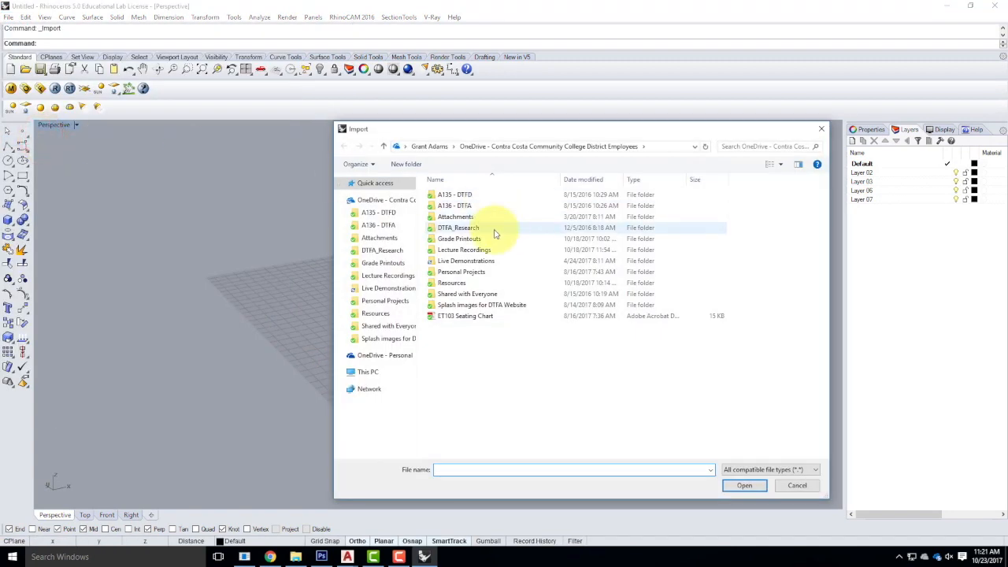
click(463, 261)
double_click(463, 261)
double_click(463, 206)
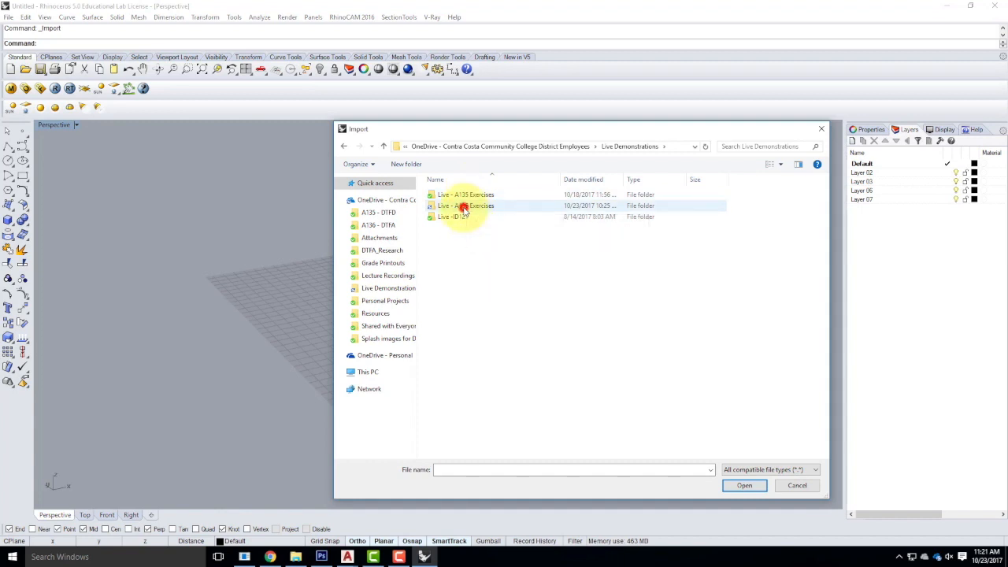
double_click(444, 196)
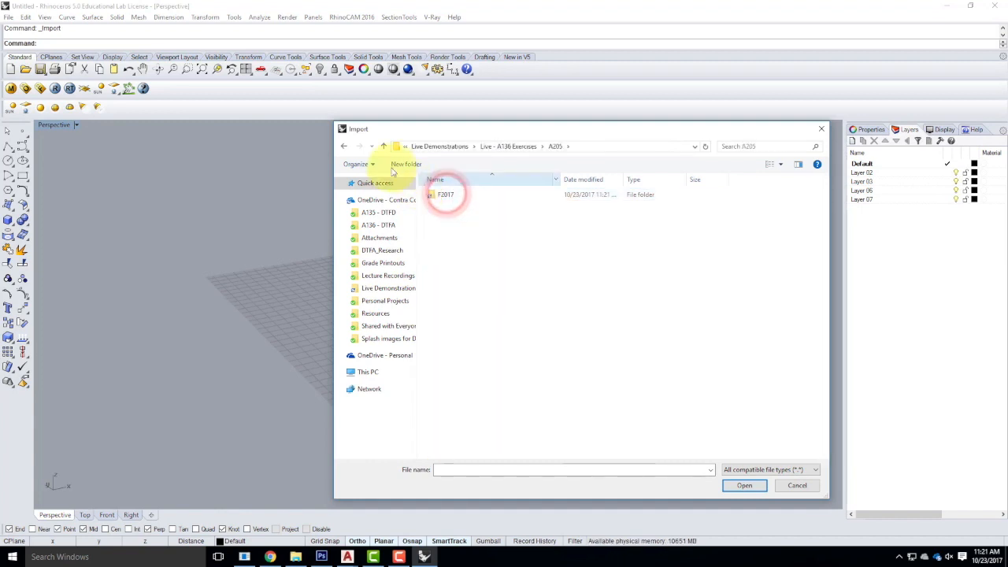
click(344, 145)
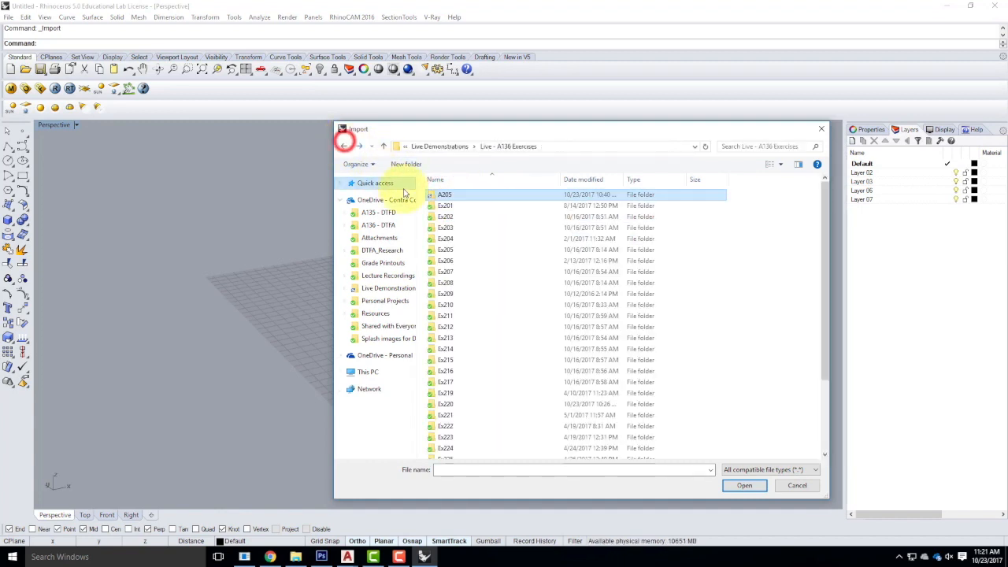
double_click(444, 196)
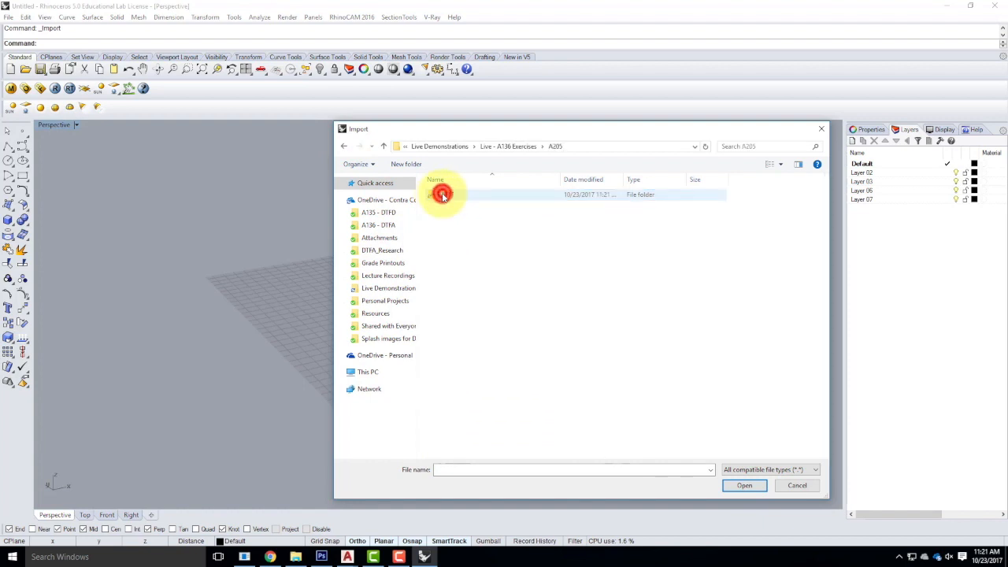
double_click(456, 196)
double_click(461, 194)
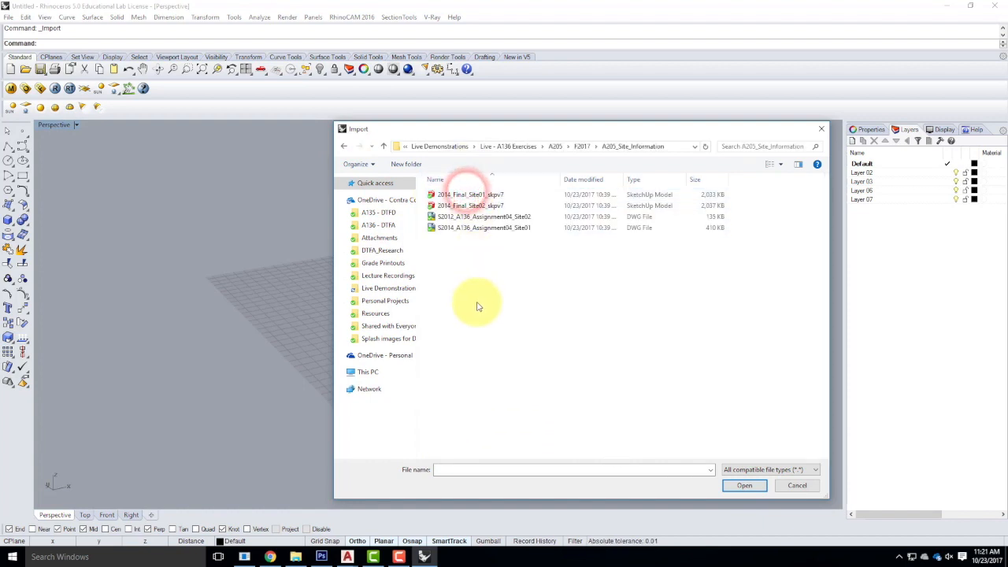
- Import the SketchUp file 2014_Final_Site02_skpv7 with faces as mesh and a 22.5-degree weld angle
click(471, 205)
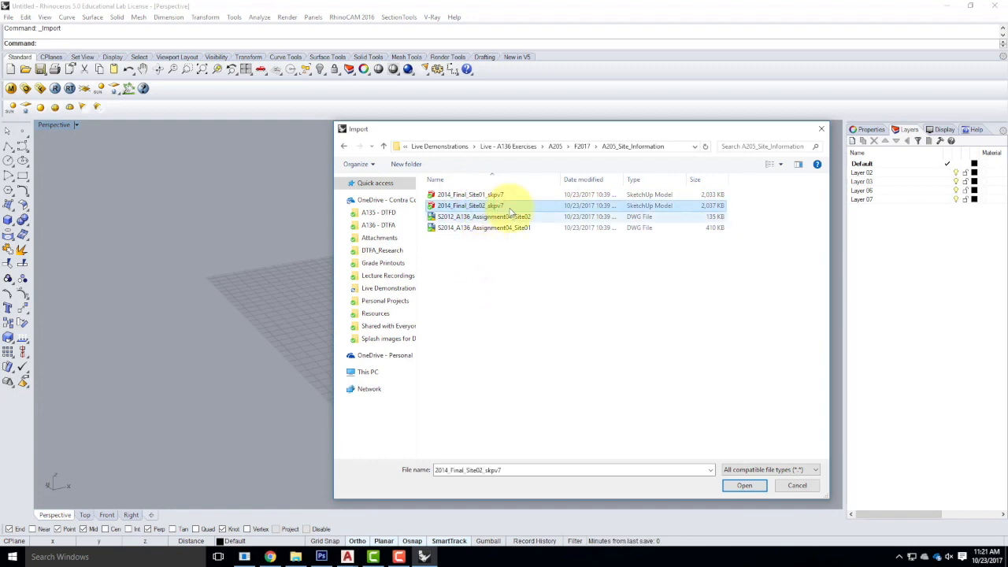
click(746, 486)
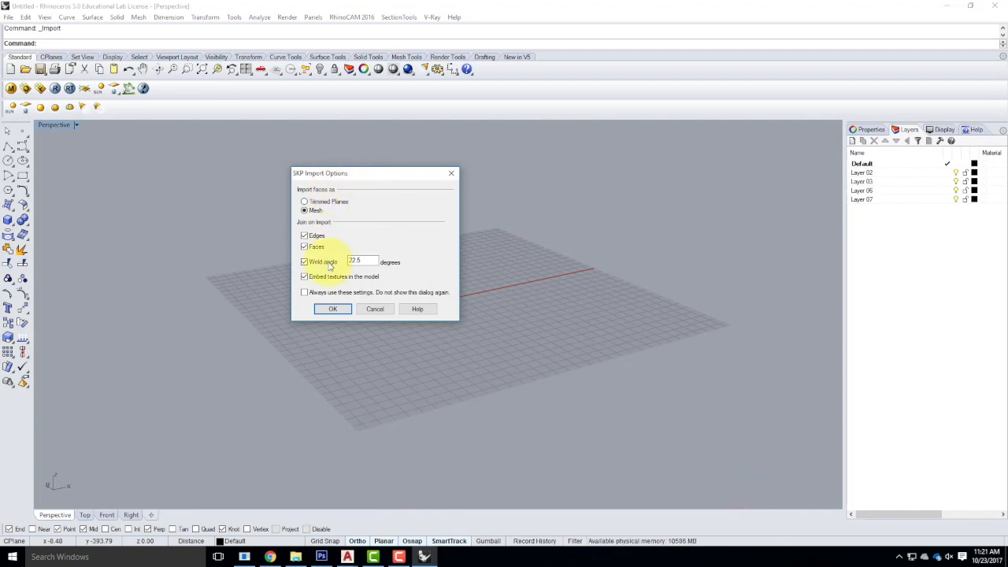
click(332, 309)
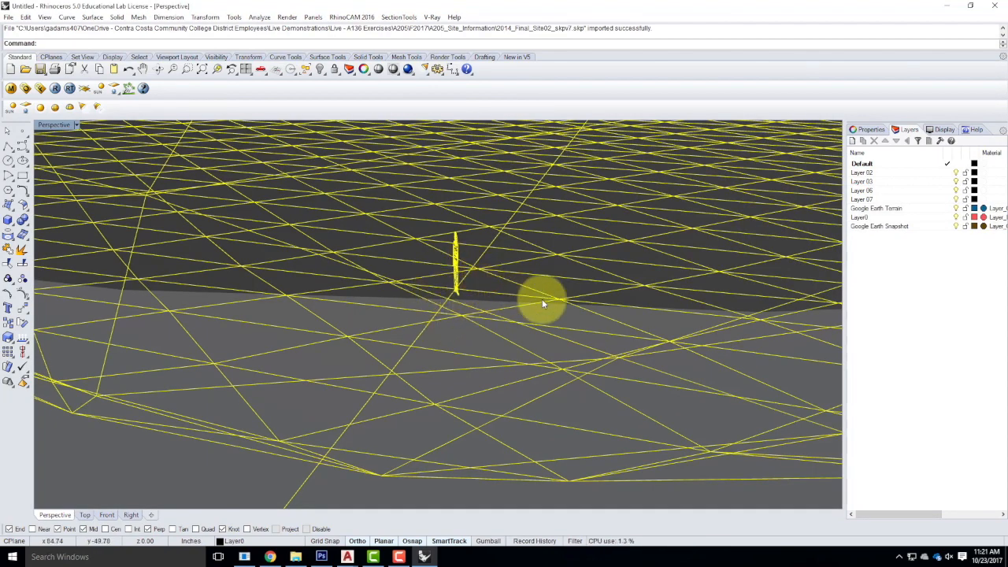
- Delete the small upright figure block that came in with the terrain import
scroll(541, 303, up, 5)
click(469, 276)
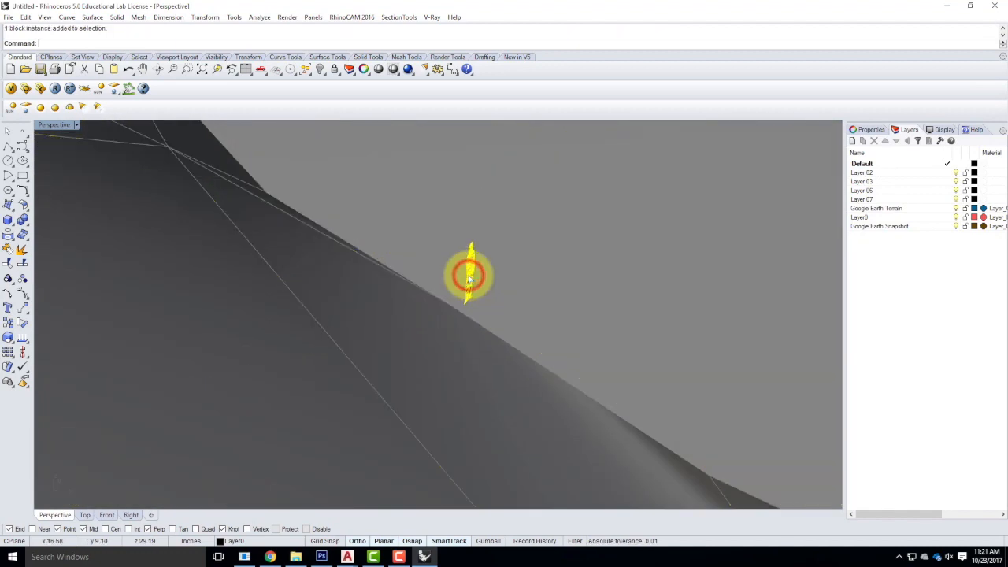
key(Delete)
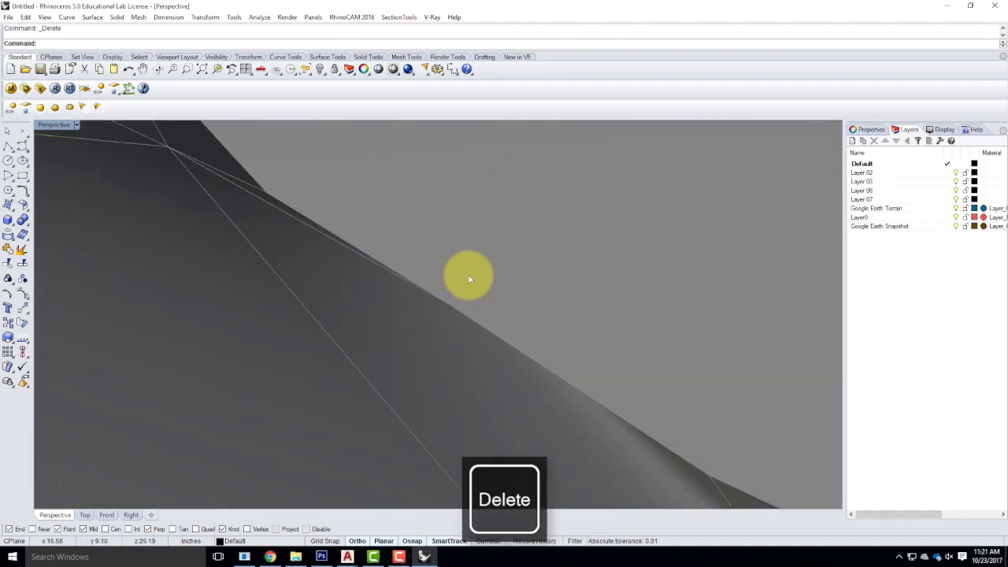
scroll(468, 279, down, 10)
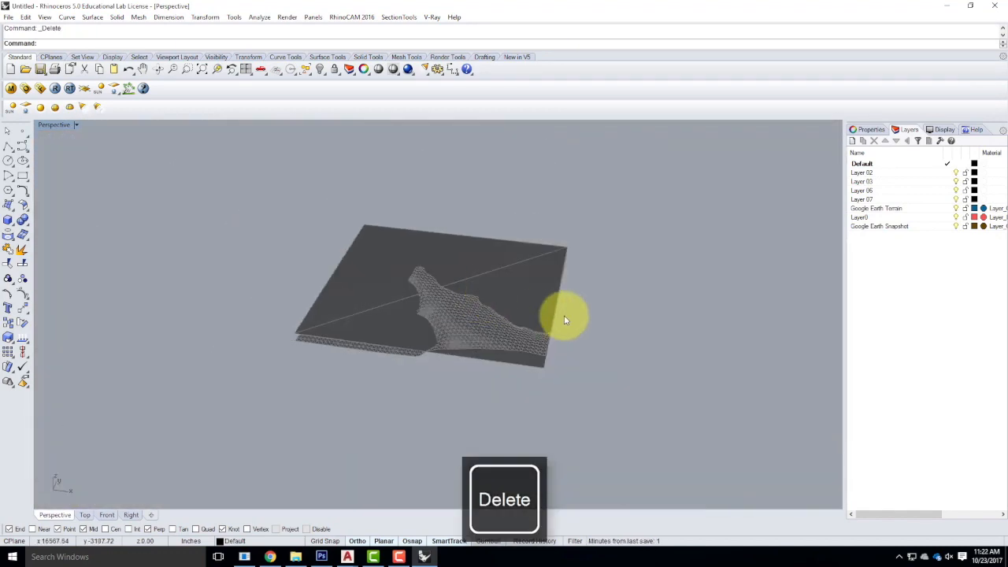
- Delete the flat square snapshot mesh that cuts across the terrain, leaving the terrain mesh
mouse_move(562, 315)
right_down()
mouse_move(425, 274)
mouse_move(407, 279)
right_up()
mouse_move(478, 282)
right_down()
mouse_move(428, 286)
mouse_move(543, 292)
mouse_move(376, 295)
right_up()
scroll(373, 328, up, 4)
click(321, 294)
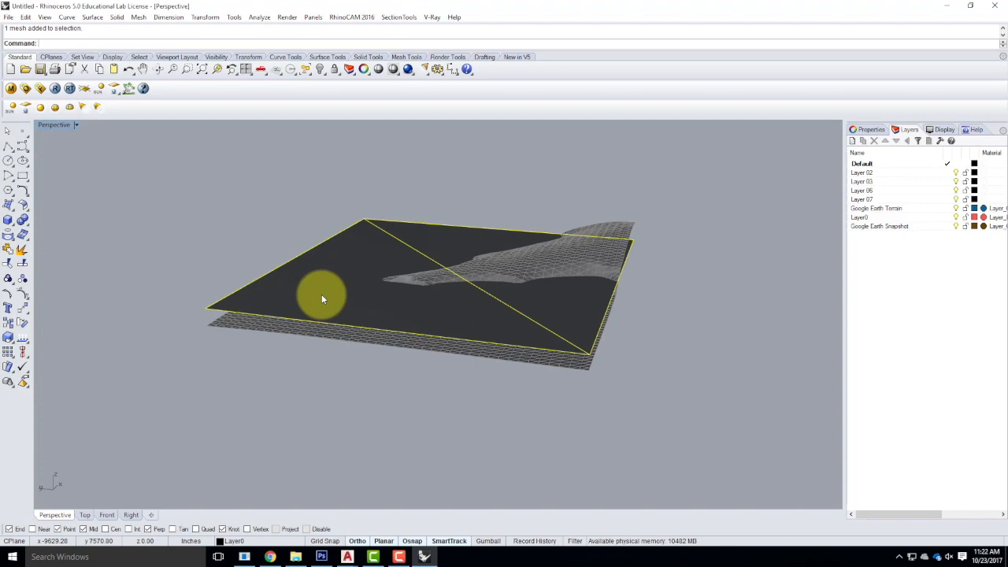
key(Delete)
- Examine the terrain mesh's ridges and pits up close and as a whole, checking that it is a single mesh
right_drag(332, 322, 428, 355)
scroll(433, 354, up, 3)
right_drag(507, 415, 443, 250)
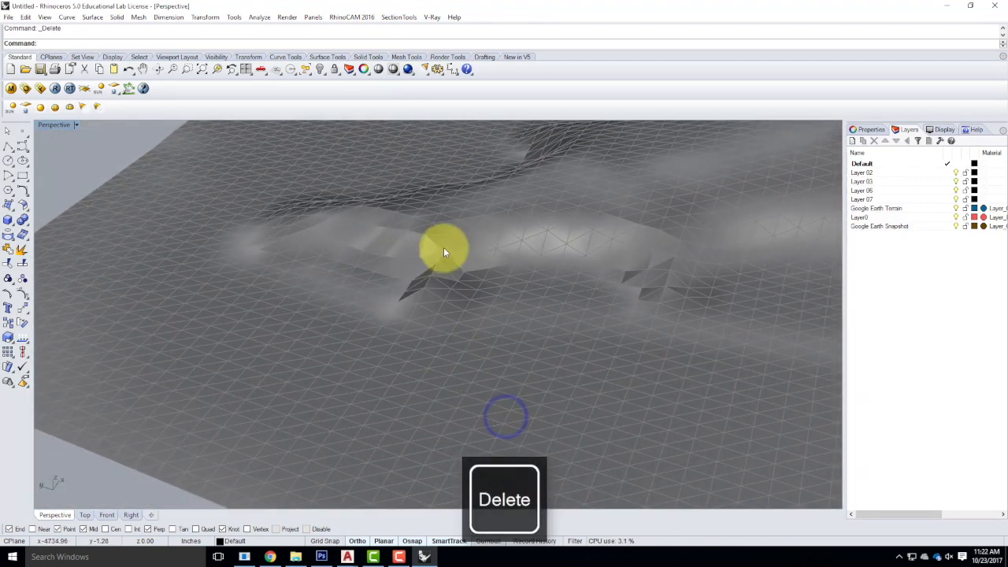
scroll(445, 250, up, 6)
right_drag(559, 324, 564, 343)
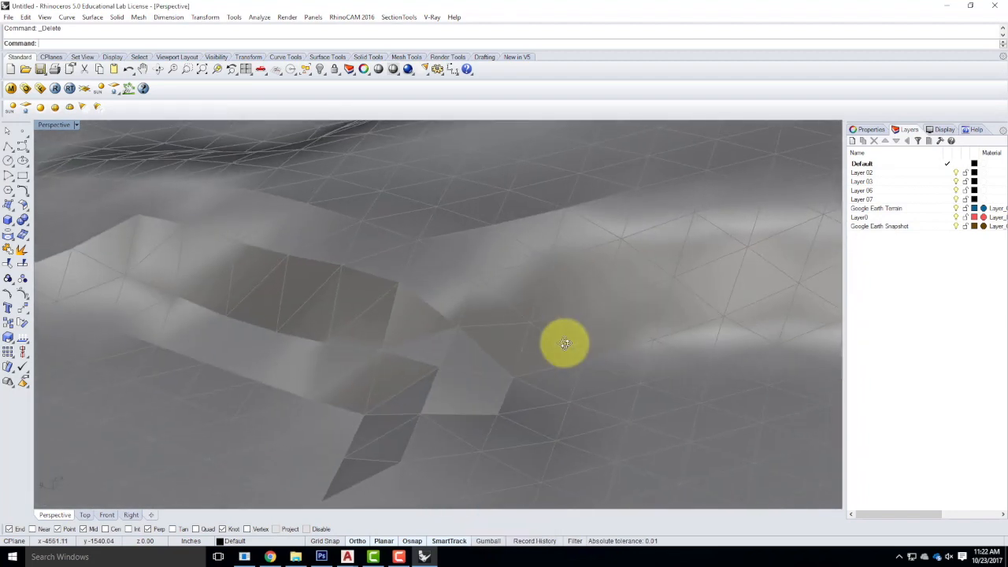
scroll(531, 343, down, 10)
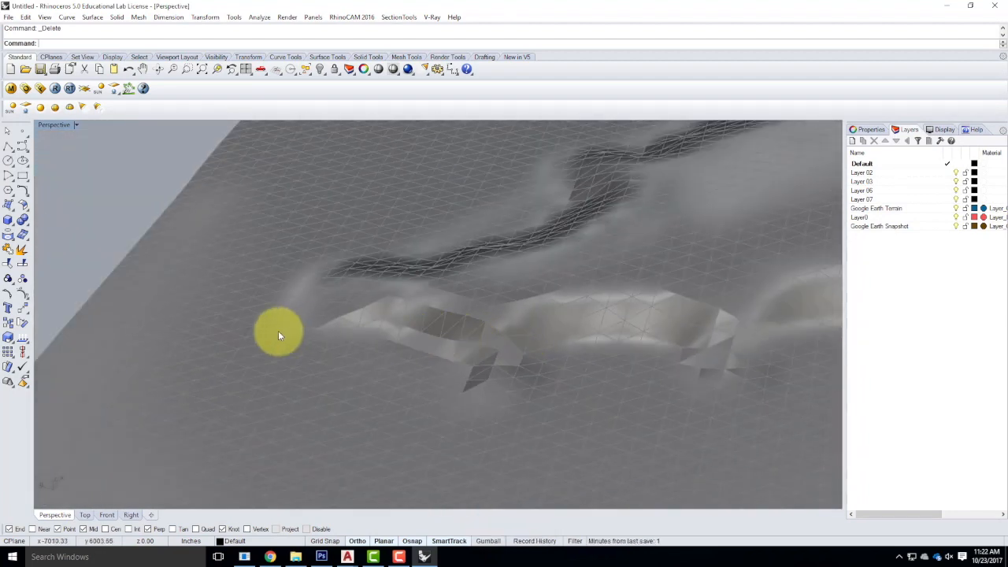
scroll(278, 335, down, 5)
click(500, 392)
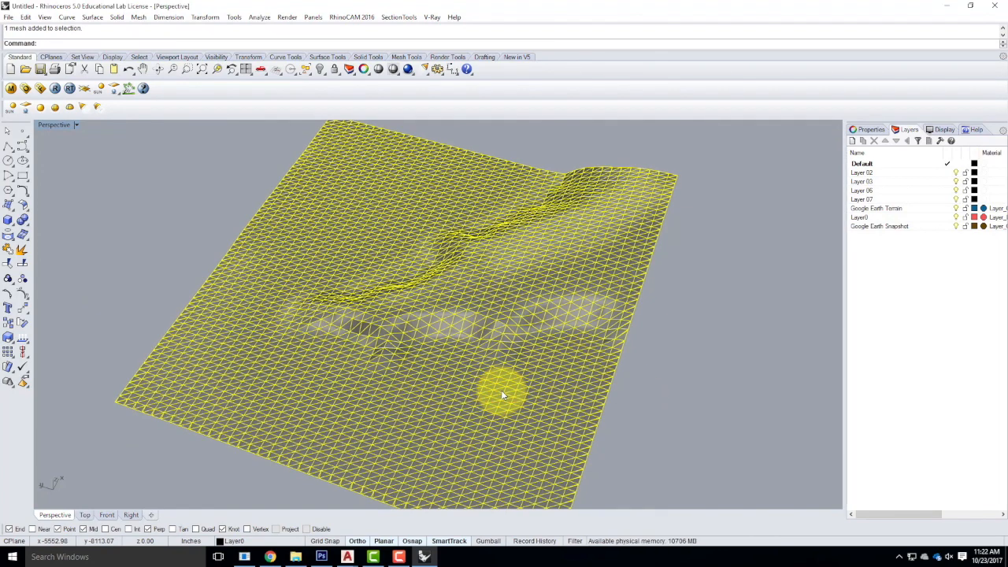
click(722, 333)
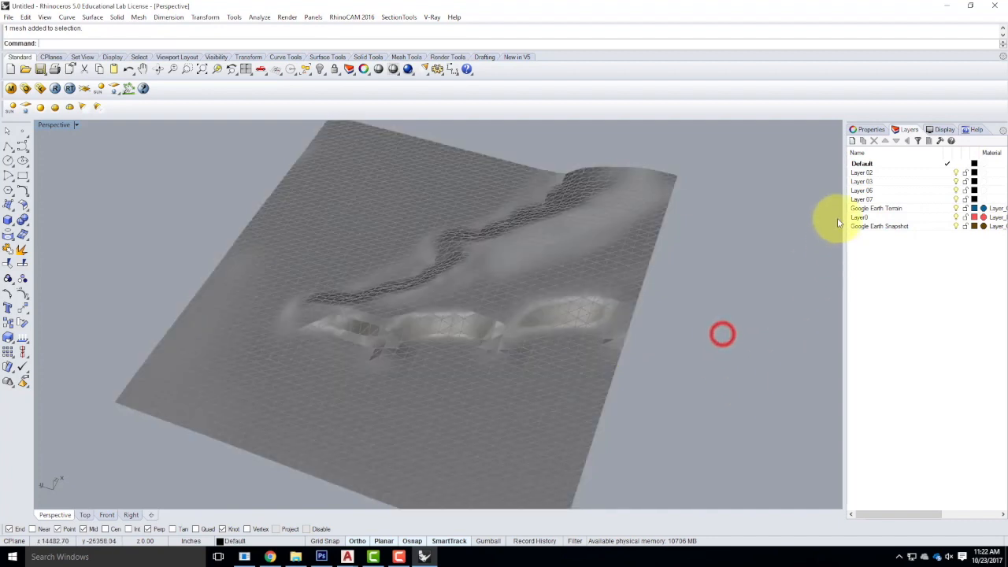
- Create a layer named Google Terrain, nest Google Earth Terrain, Layer0 and Google Earth Snapshot under it, and collapse it
click(852, 143)
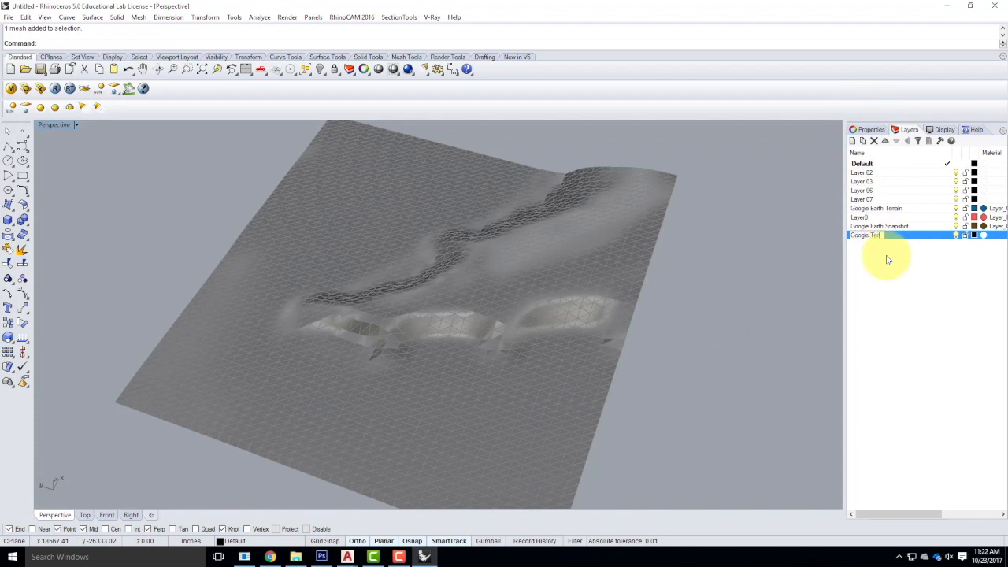
text(Google Terrain)
key(Return)
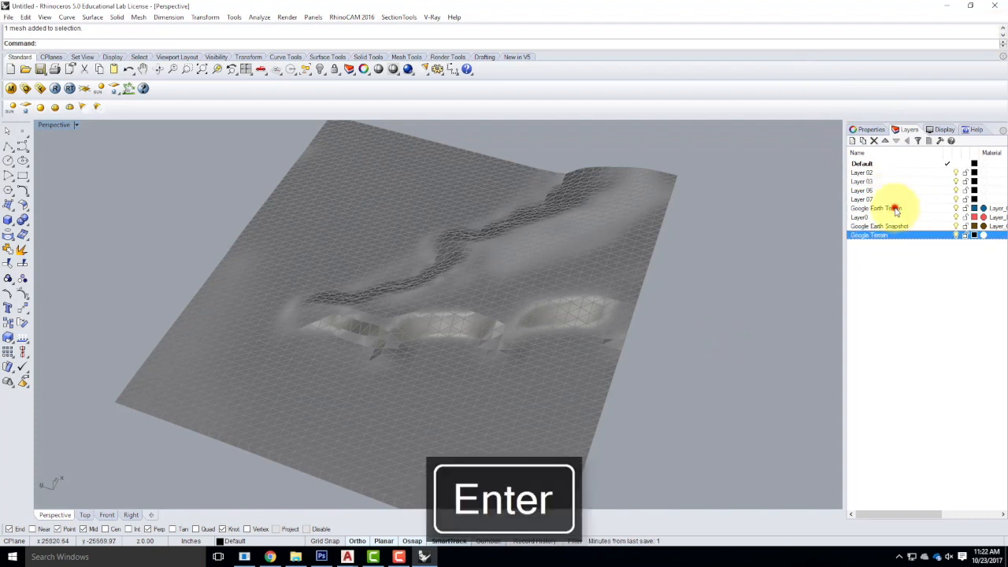
click(894, 208)
shift+click(887, 227)
drag(878, 209, 872, 236)
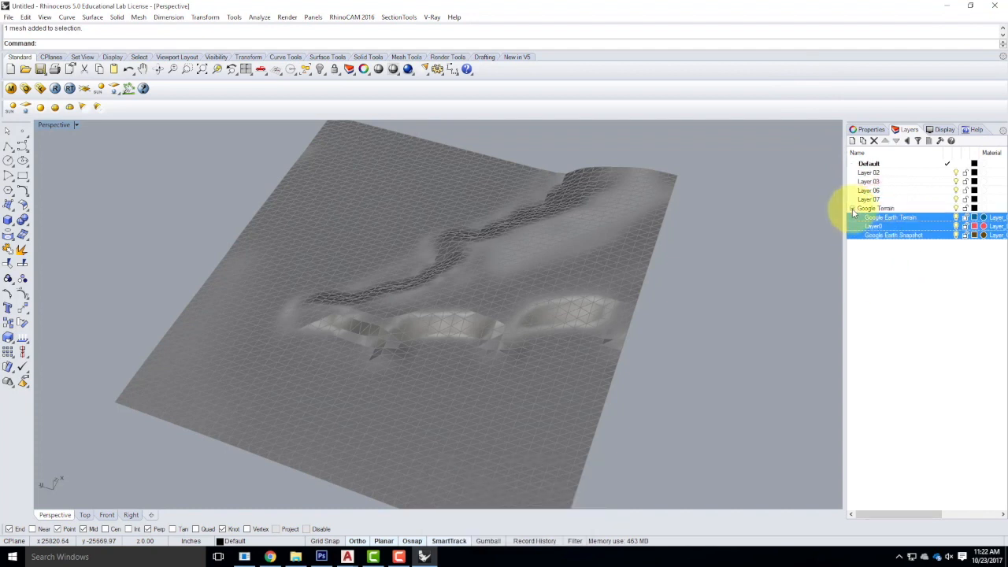
click(851, 208)
click(891, 256)
- Rename Layer 02 as ContourX and make it the current layer
click(872, 173)
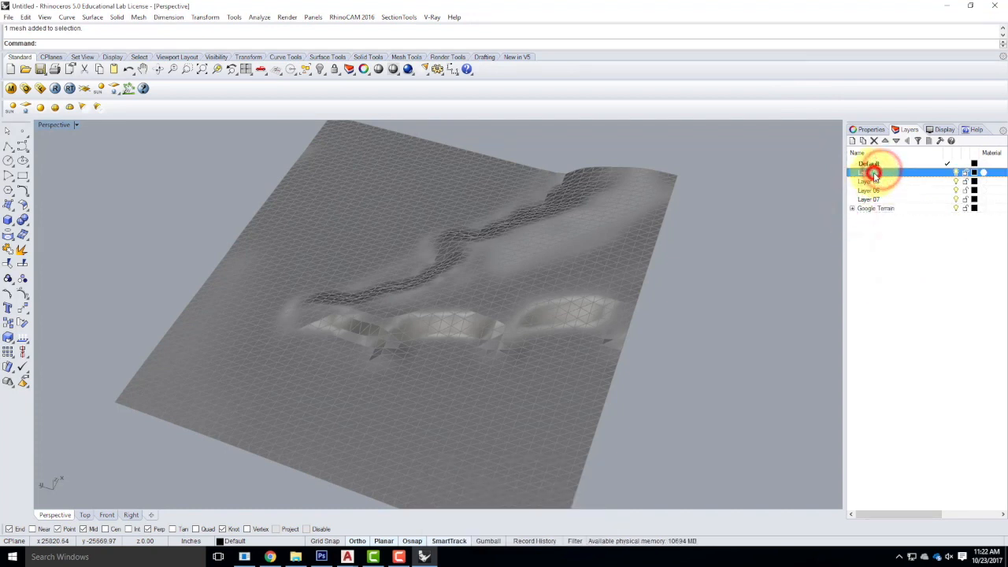
click(873, 173)
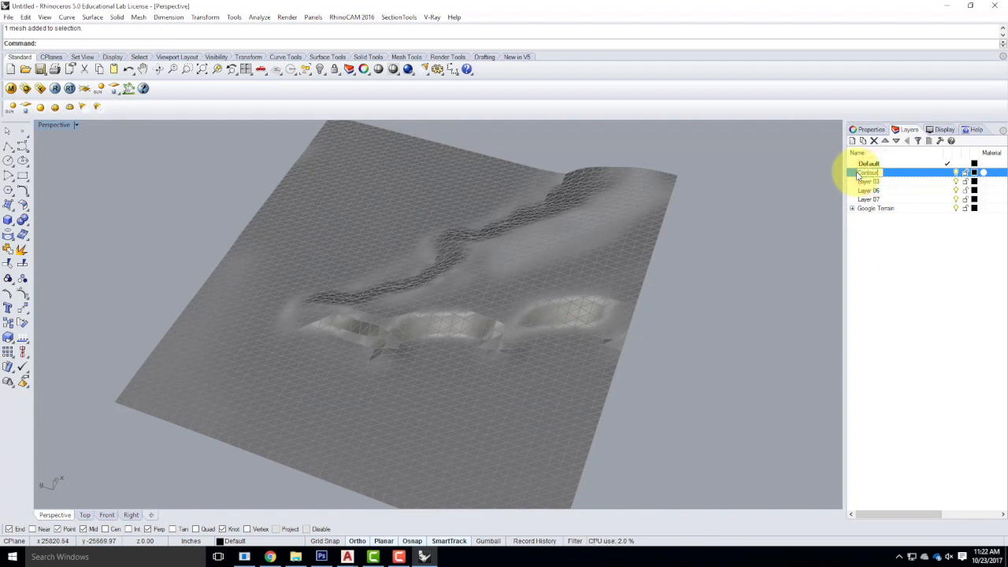
text(Contours)
click(895, 317)
double_click(903, 173)
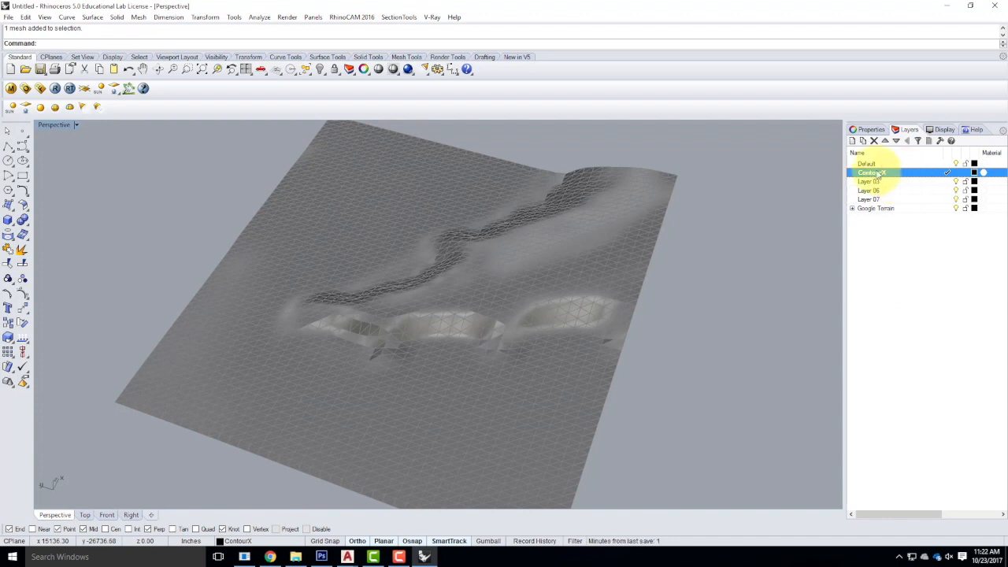
- Start the Contour command on the terrain mesh and enable the Vertex object snap for picking its base point
scroll(430, 288, down, 4)
right_drag(411, 313, 439, 424)
scroll(438, 426, up, 2)
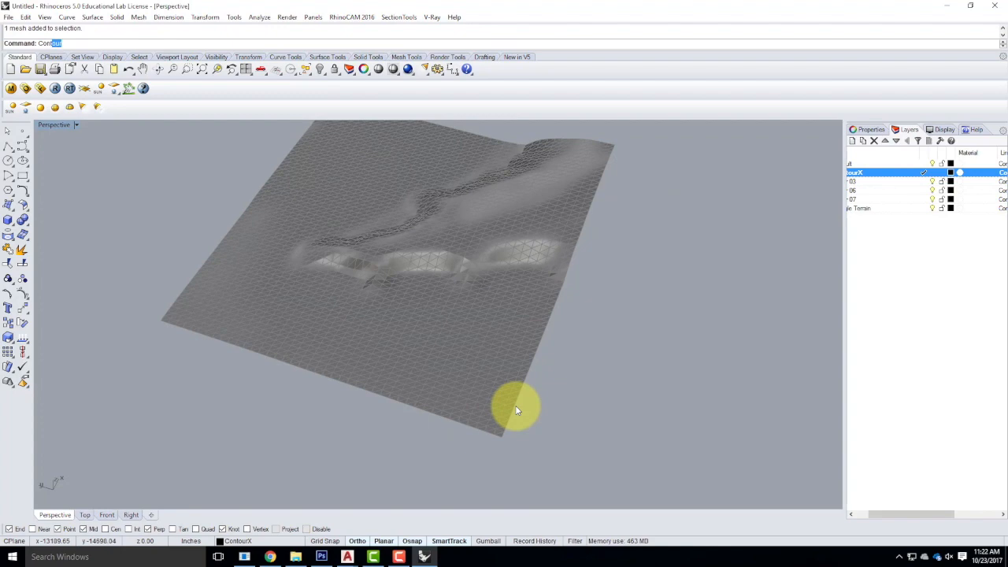
key(Return)
click(478, 383)
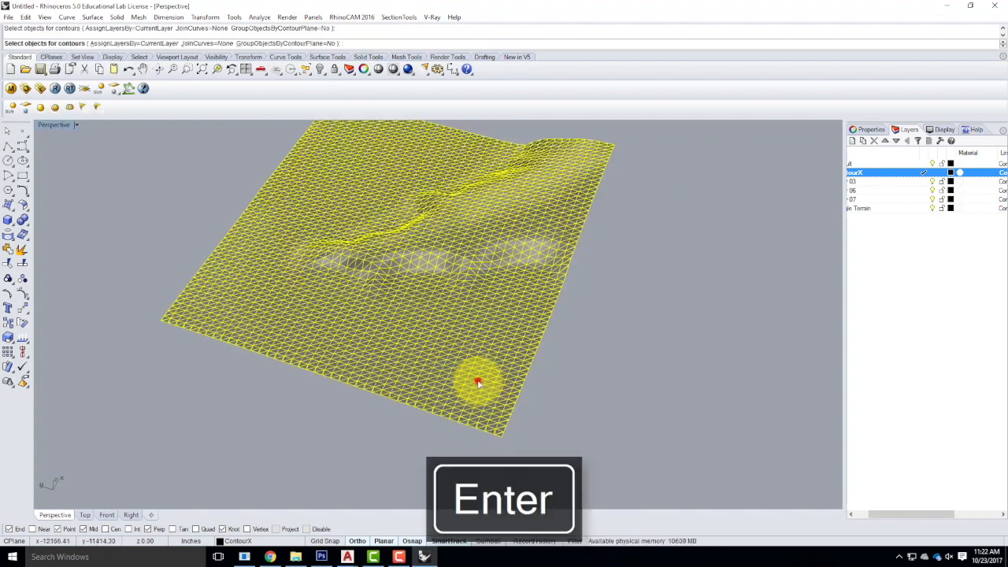
key(Return)
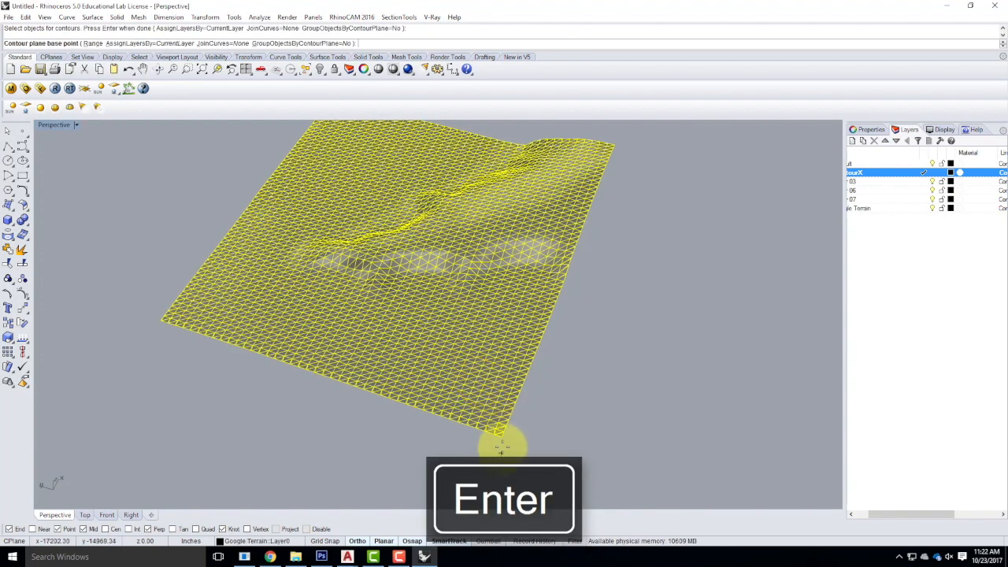
click(248, 528)
- Try contours across the terrain from its near corner at 1200-inch spacing, and undo them
click(501, 438)
scroll(501, 439, down, 5)
click(670, 300)
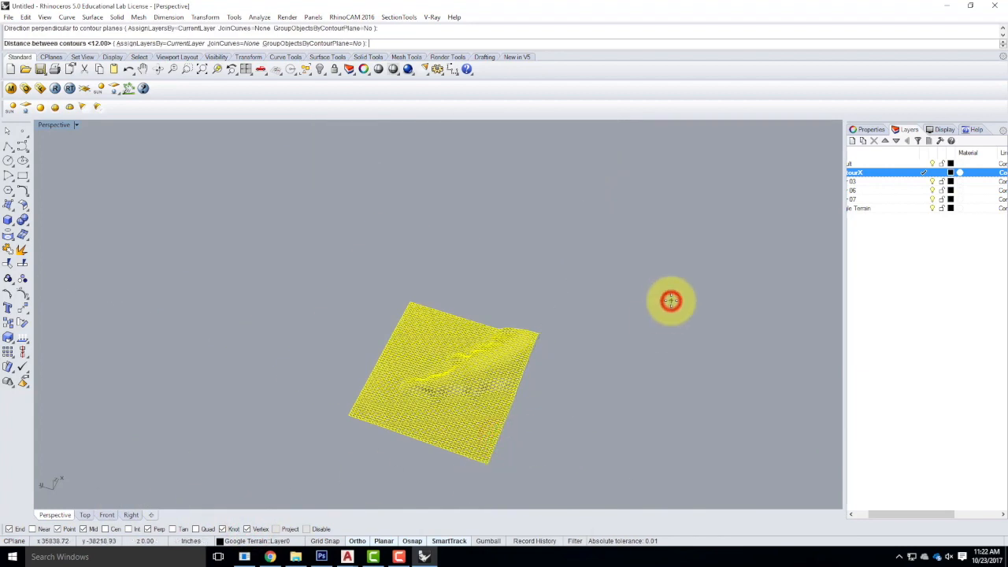
key(Return)
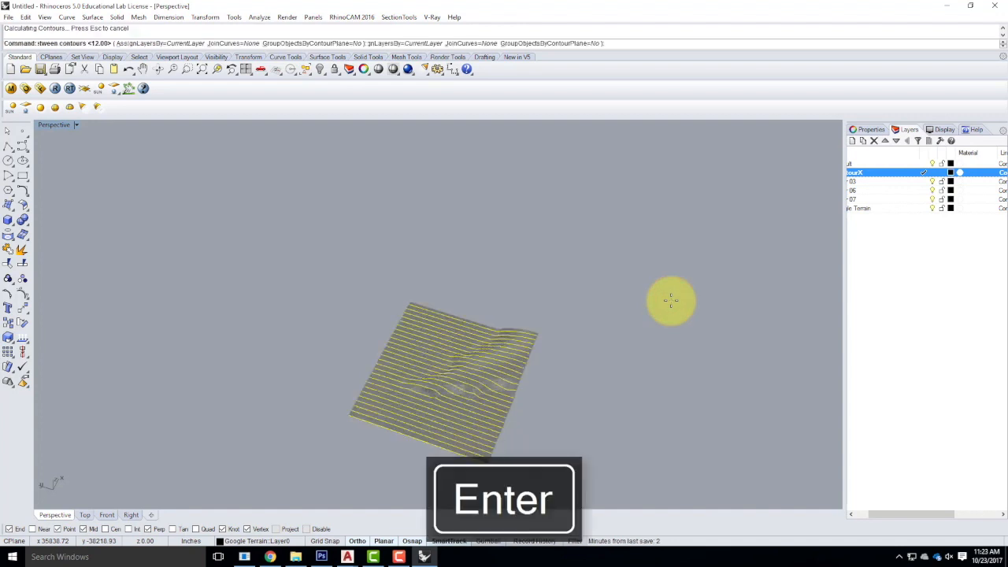
key(ctrl+z)
- Try contouring the terrain from the same corner at 75-foot (900-inch) spacing, and undo the contours
scroll(464, 437, up, 5)
click(457, 441)
right_click(457, 441)
click(602, 334)
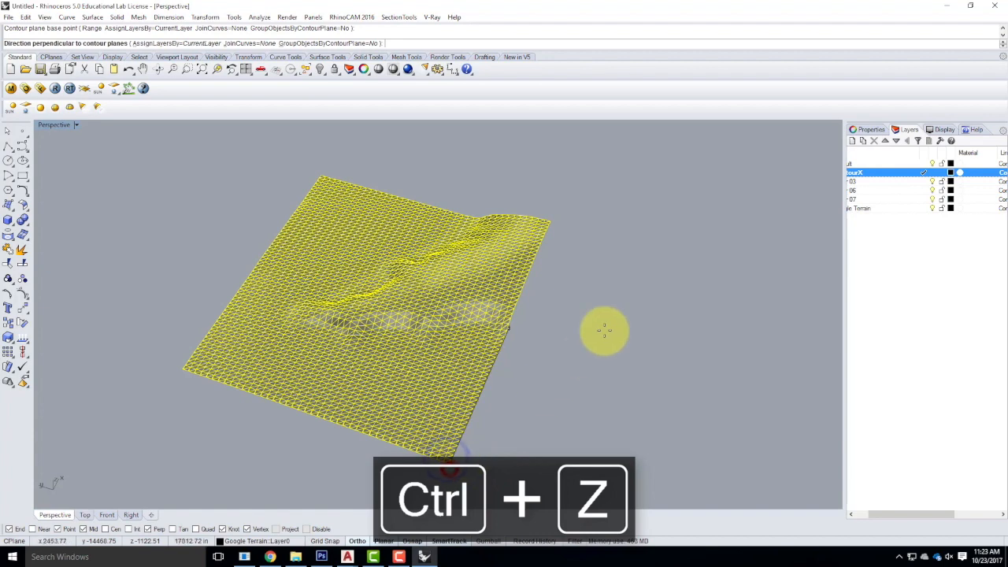
click(603, 331)
text(75)
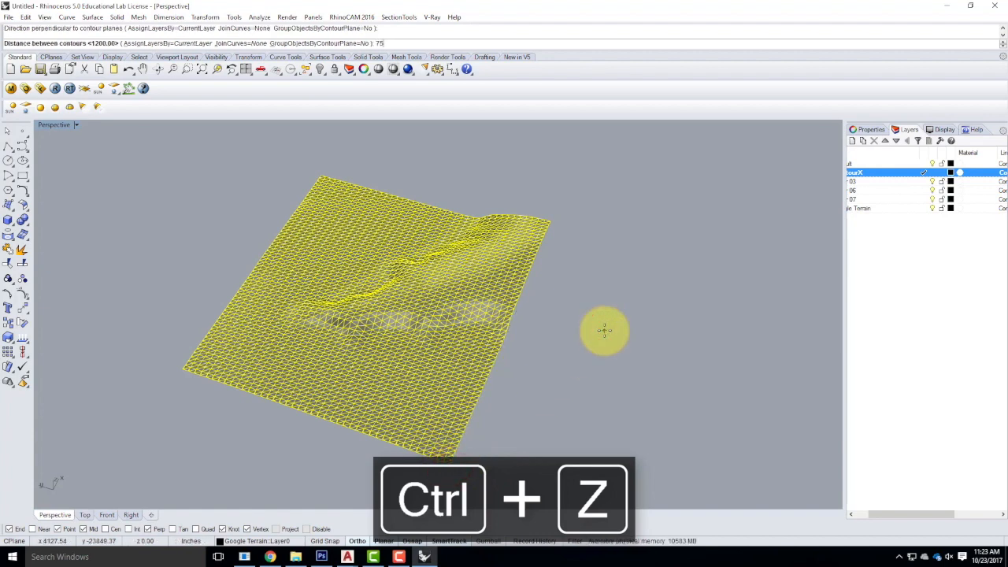
text(0)
key(Return)
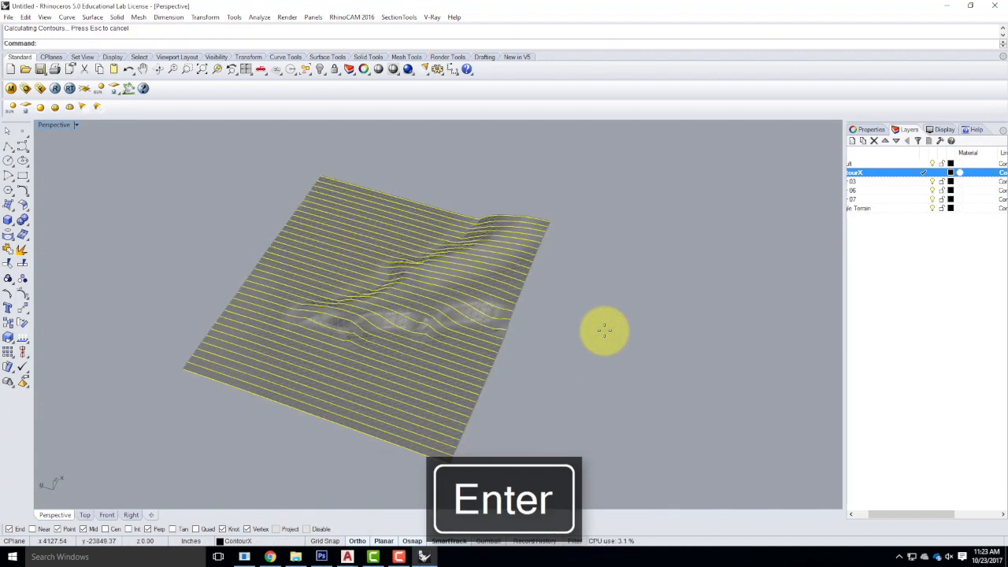
key(ctrl+z)
- Contour the terrain mesh from its near corner along its side edge at 50-foot (600-inch) spacing
click(471, 408)
right_click(469, 416)
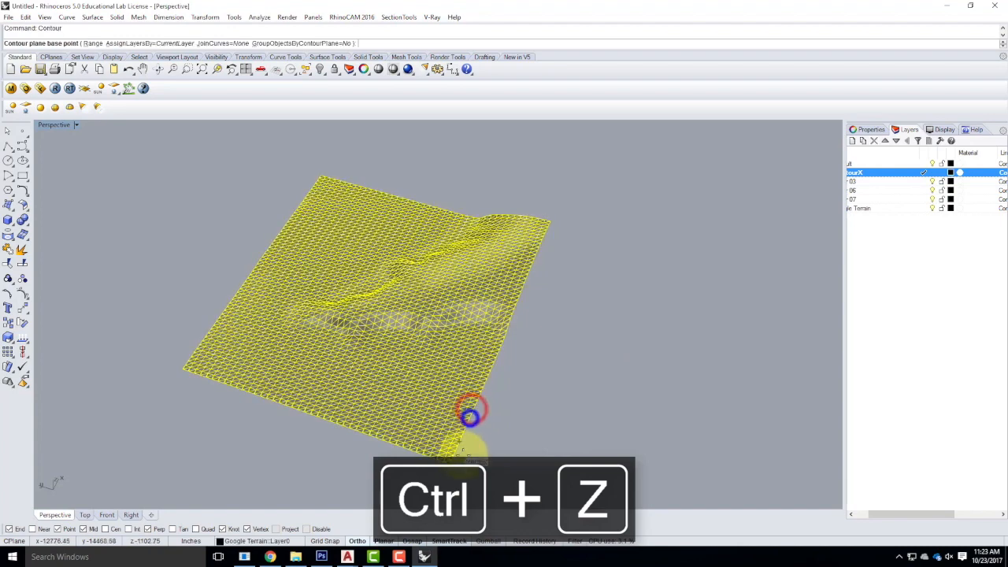
click(470, 416)
click(619, 362)
text(5)
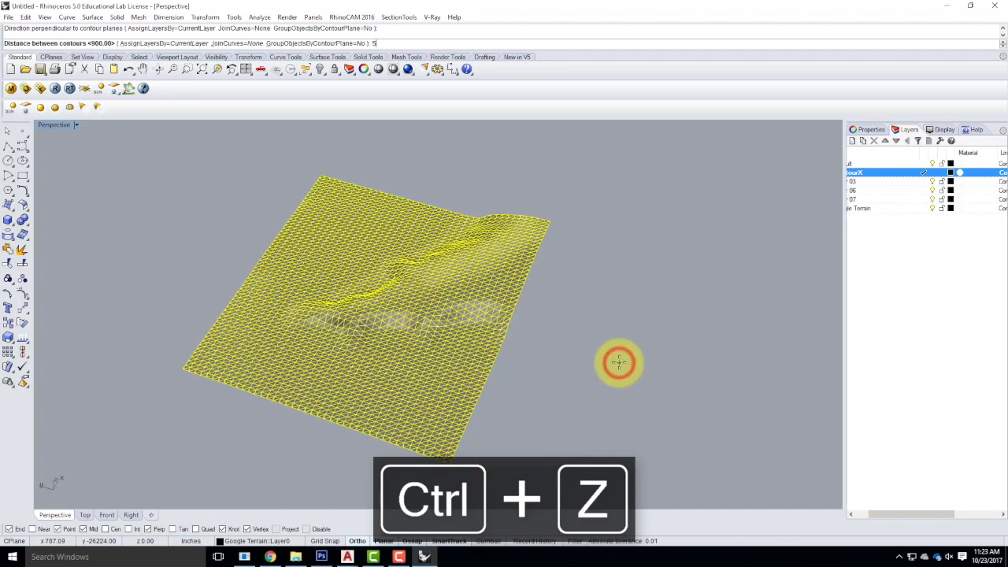
text(0)
key(Return)
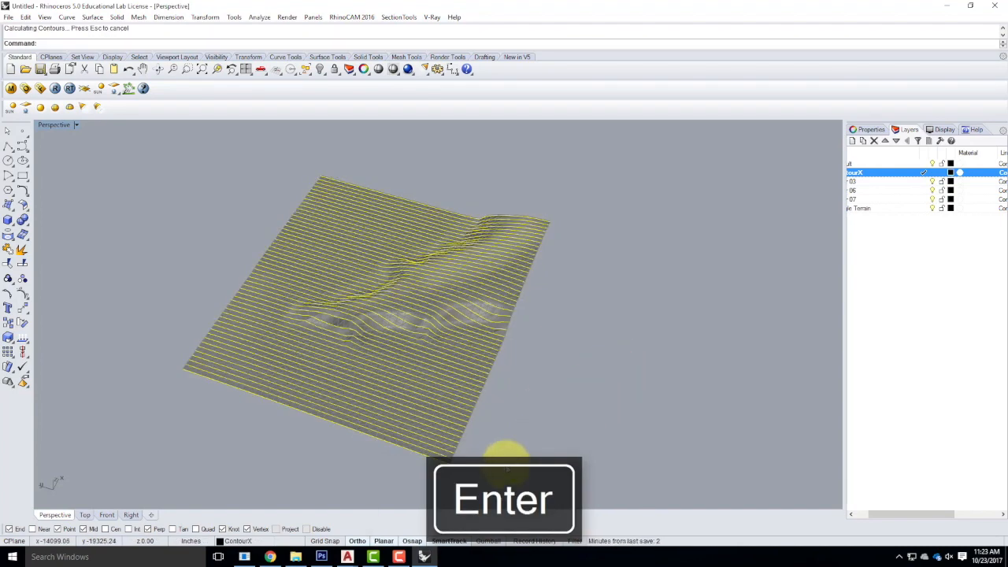
- Contour the terrain mesh again in the perpendicular direction from the same corner, at 50-foot (600-inch) spacing, to form a grid
scroll(452, 440, up, 6)
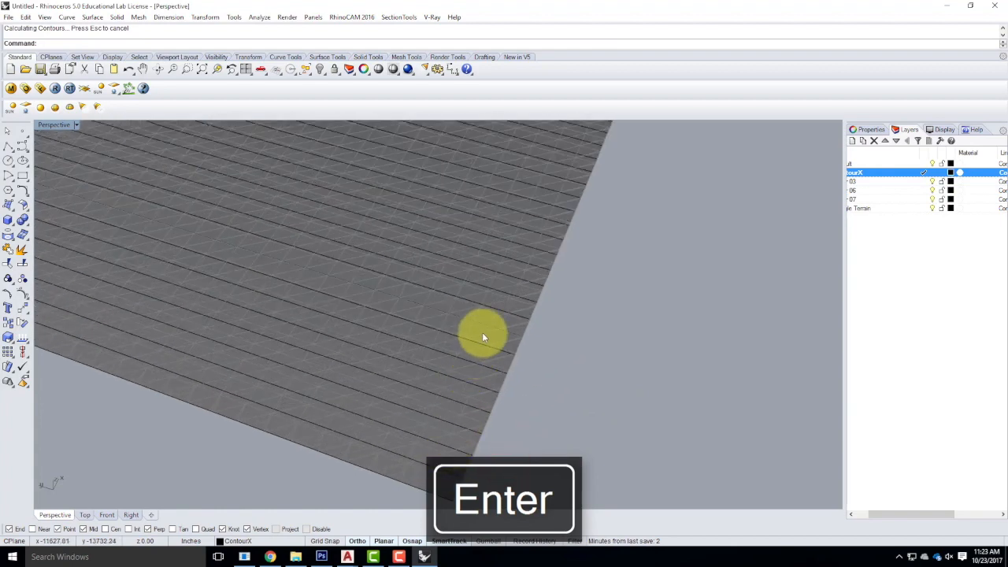
click(482, 337)
scroll(496, 378, down, 4)
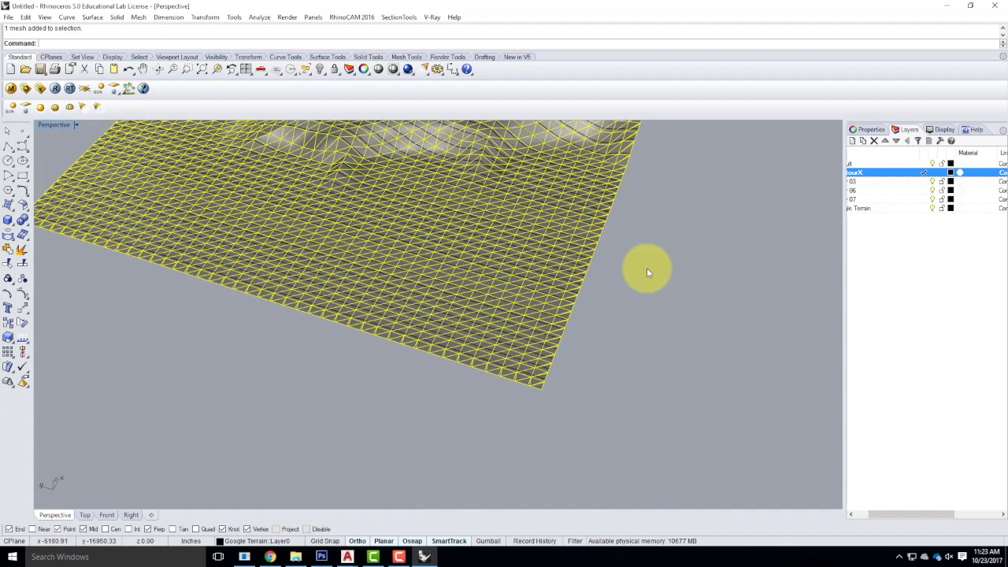
key(Return)
click(546, 395)
click(272, 395)
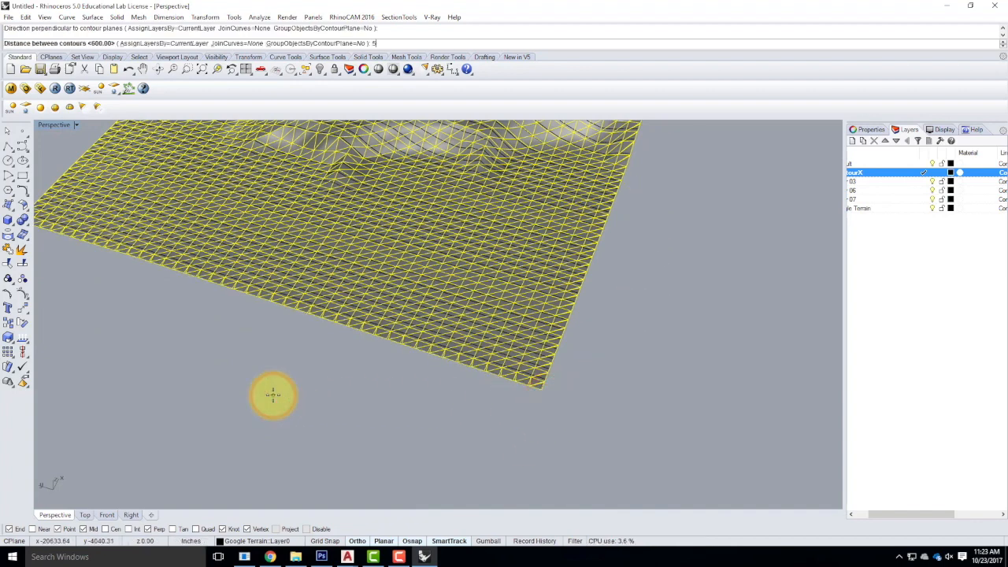
text(5)
key(Return)
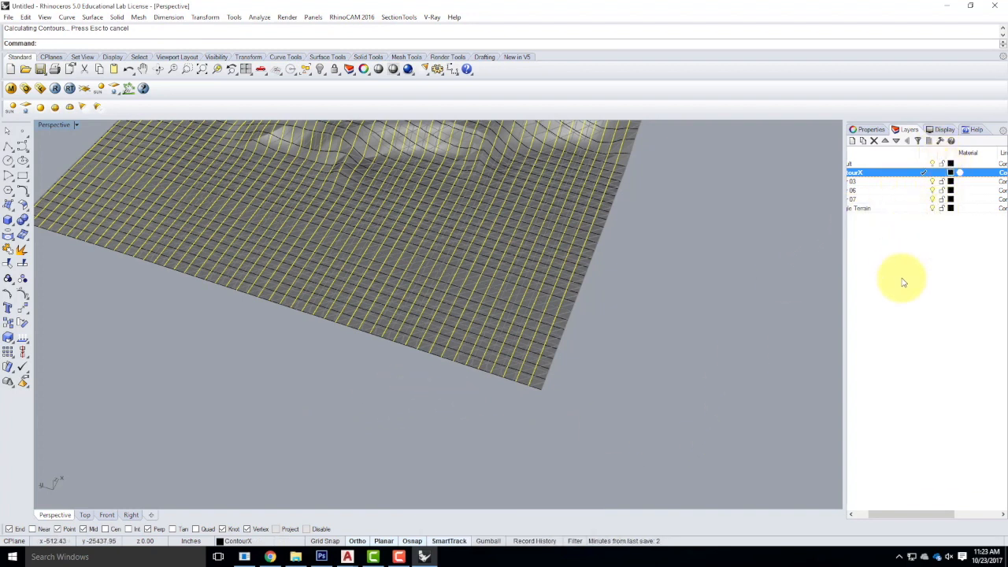
- Hide the Google Terrain layer and show the contour grid in the Top view, zoomed to its extents
click(932, 207)
right_drag(653, 346, 437, 218)
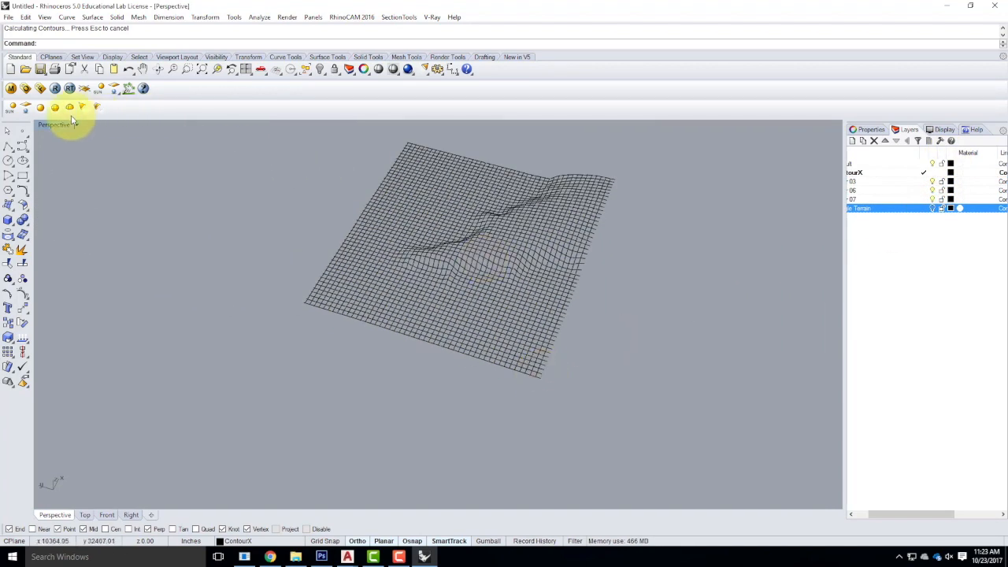
double_click(50, 128)
double_click(45, 124)
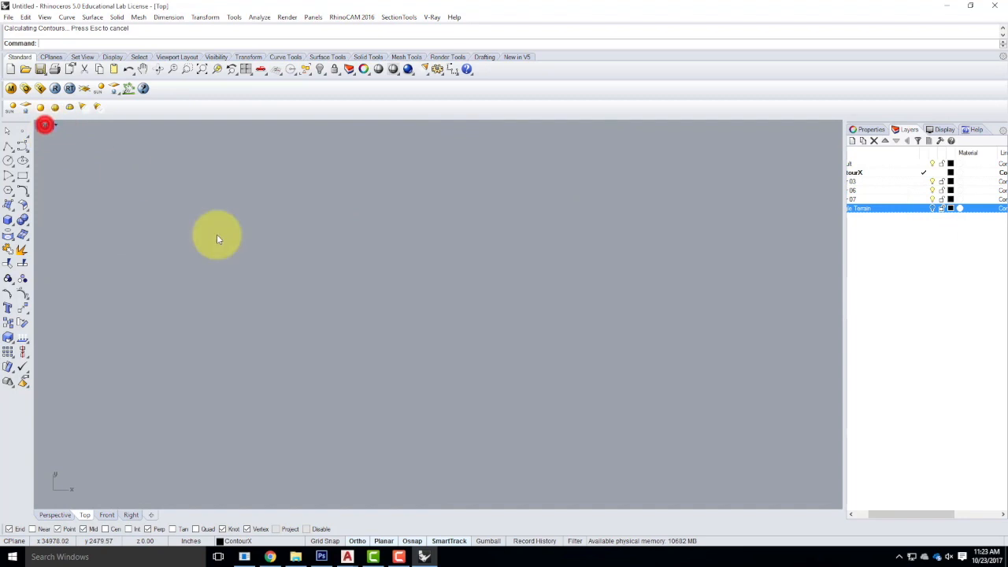
text(z)
key(Return)
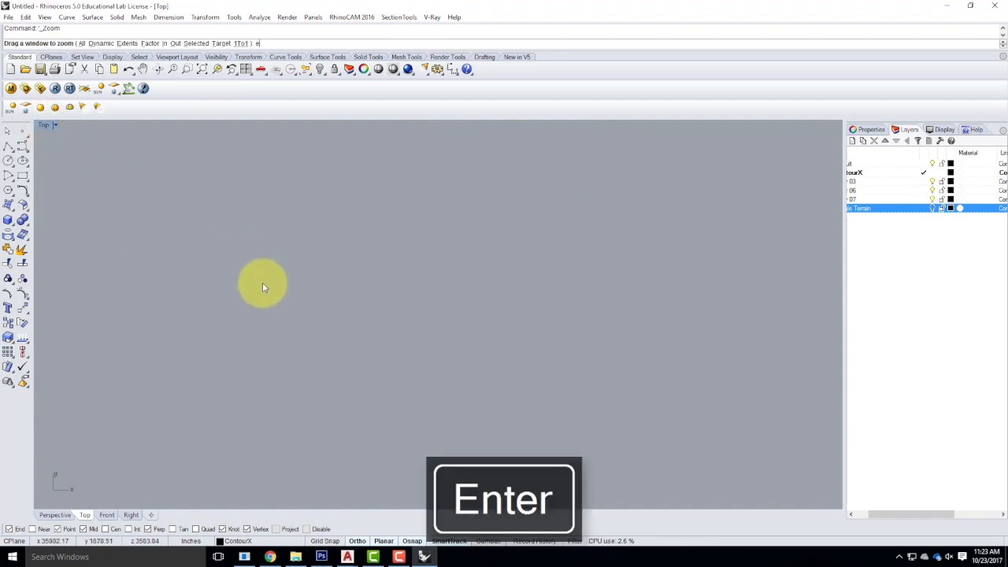
text(e)
key(Return)
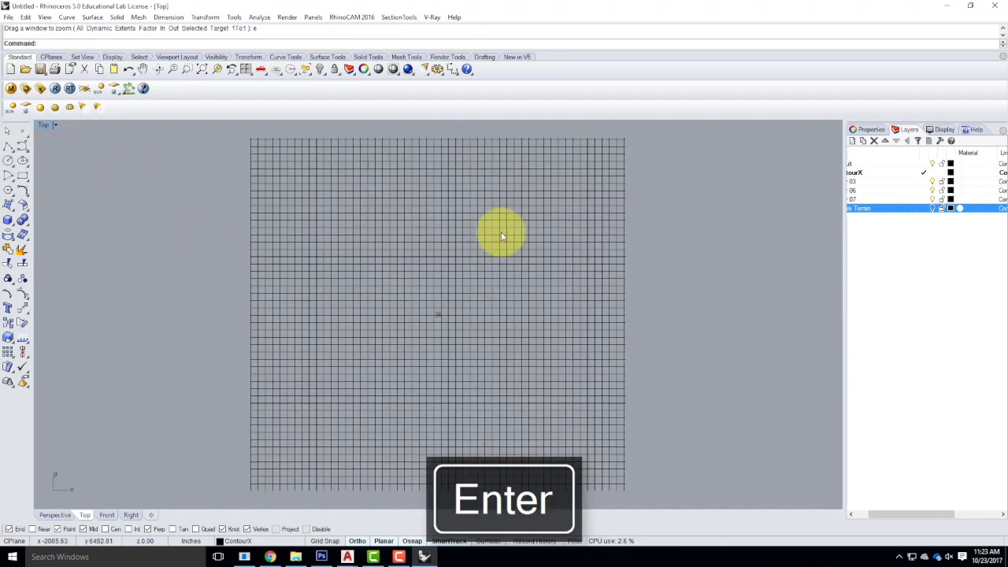
- Trim the overhanging contour ends on all four sides of the grid, using the outermost complete curves as cutting objects
click(475, 144)
shift+click(618, 152)
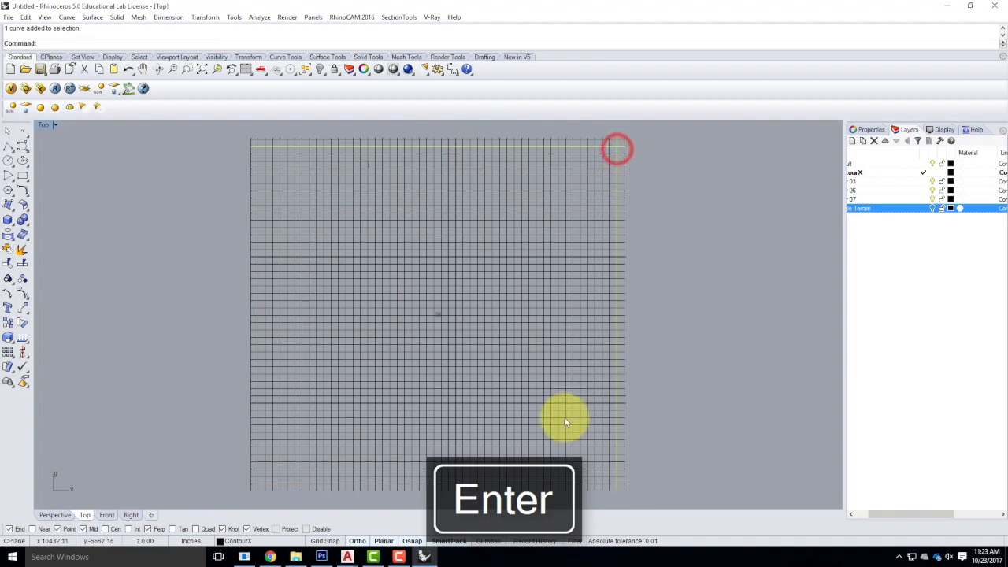
click(256, 407)
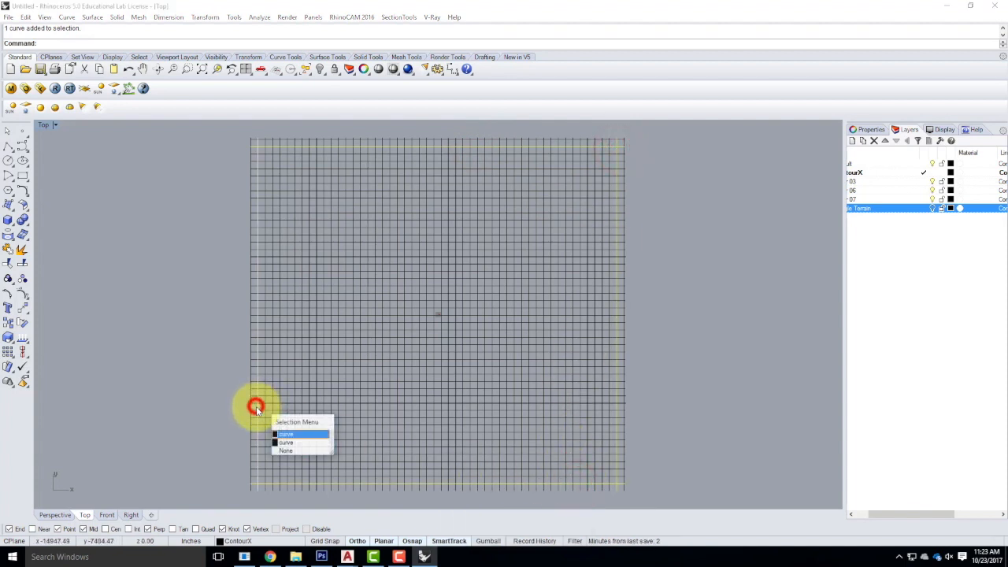
click(309, 435)
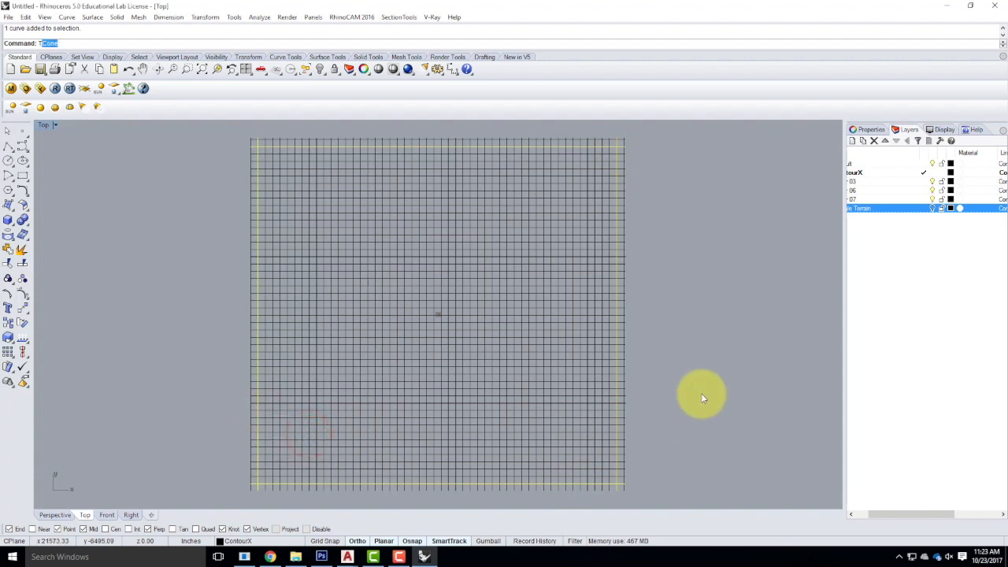
key(Return)
drag(656, 138, 620, 493)
drag(630, 128, 225, 498)
drag(641, 501, 253, 489)
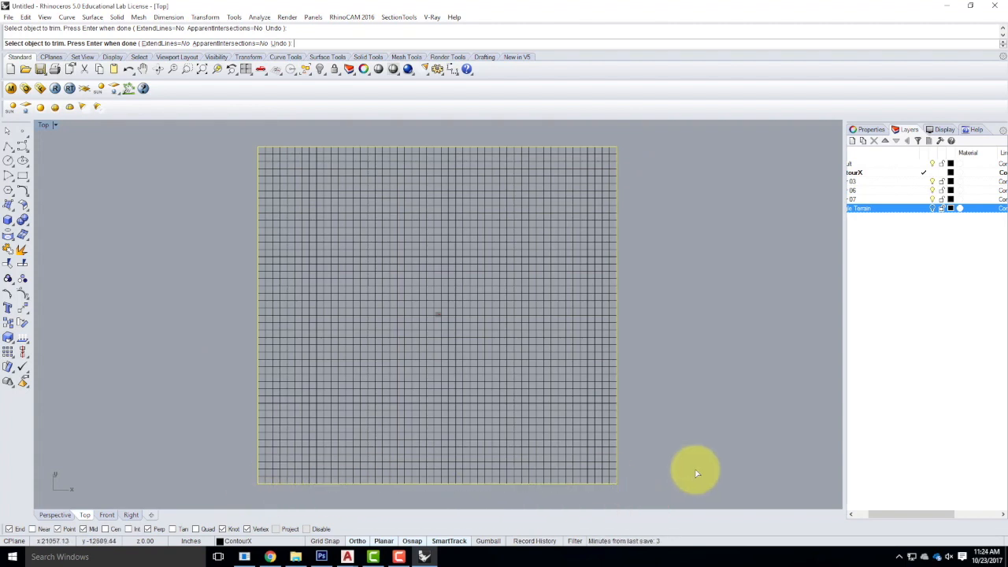
key(Return)
key(Escape)
- Create a curve network surface from all the trimmed grid curves, with Position edge matching on all four sides
click(212, 137)
drag(233, 150, 680, 490)
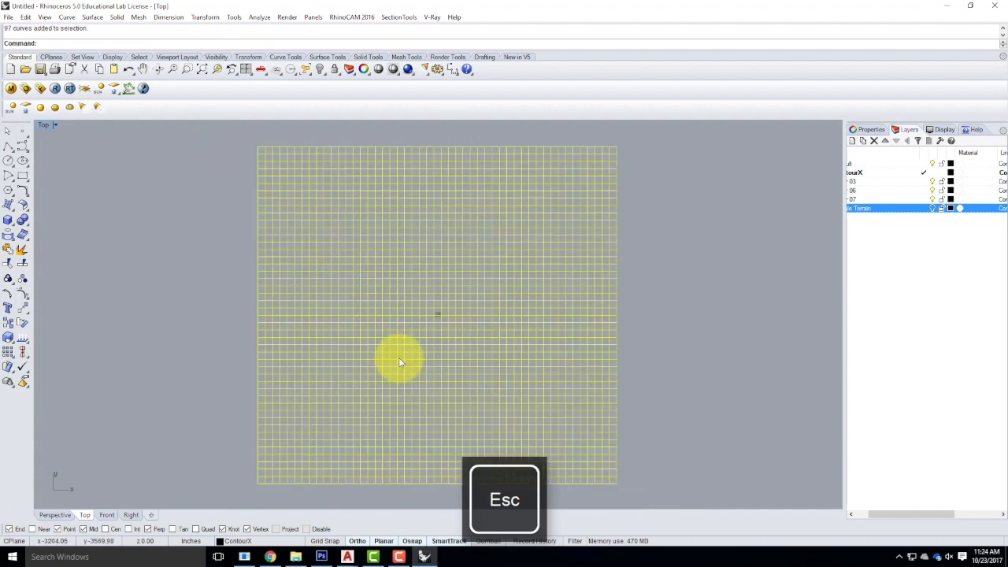
double_click(46, 126)
click(92, 17)
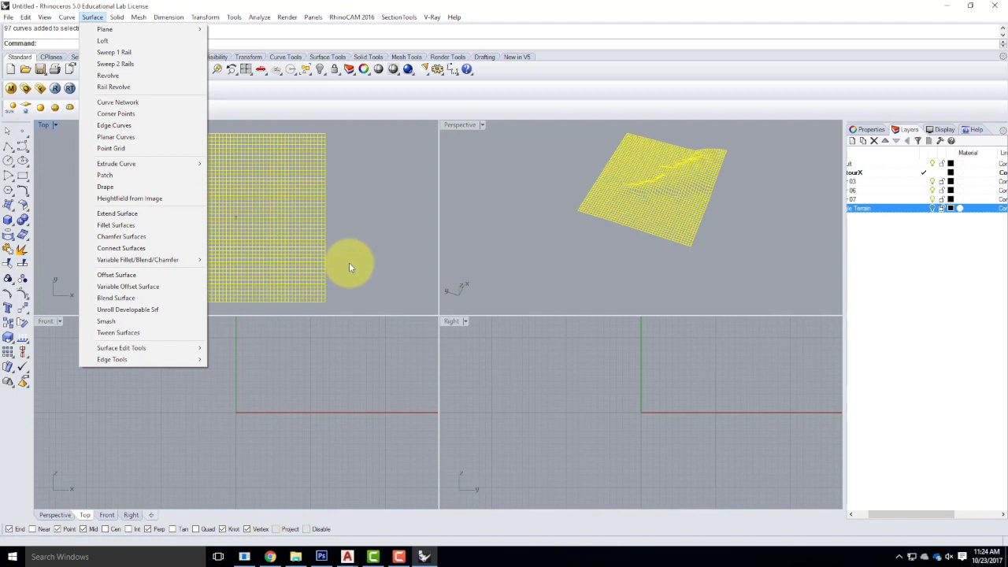
click(118, 104)
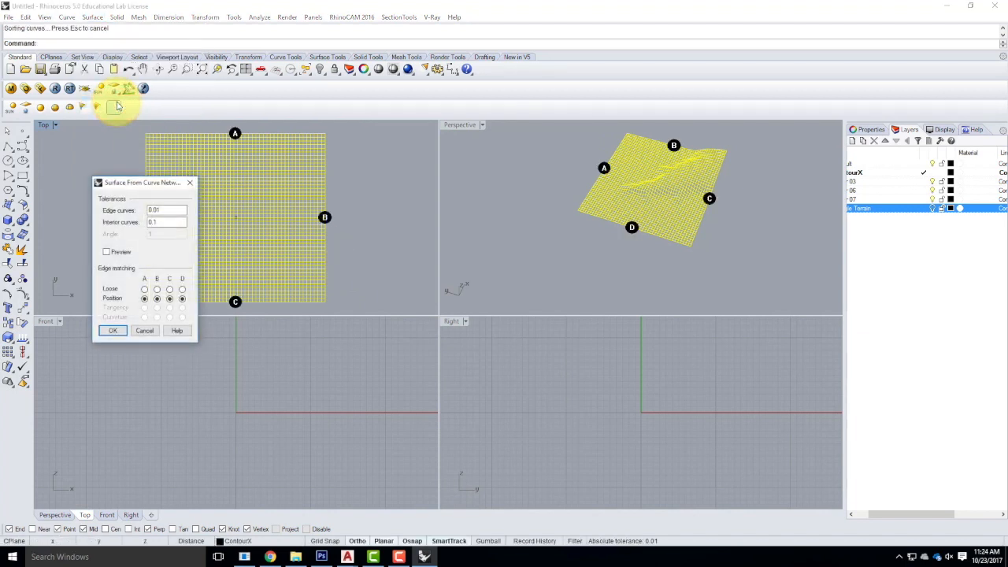
click(113, 330)
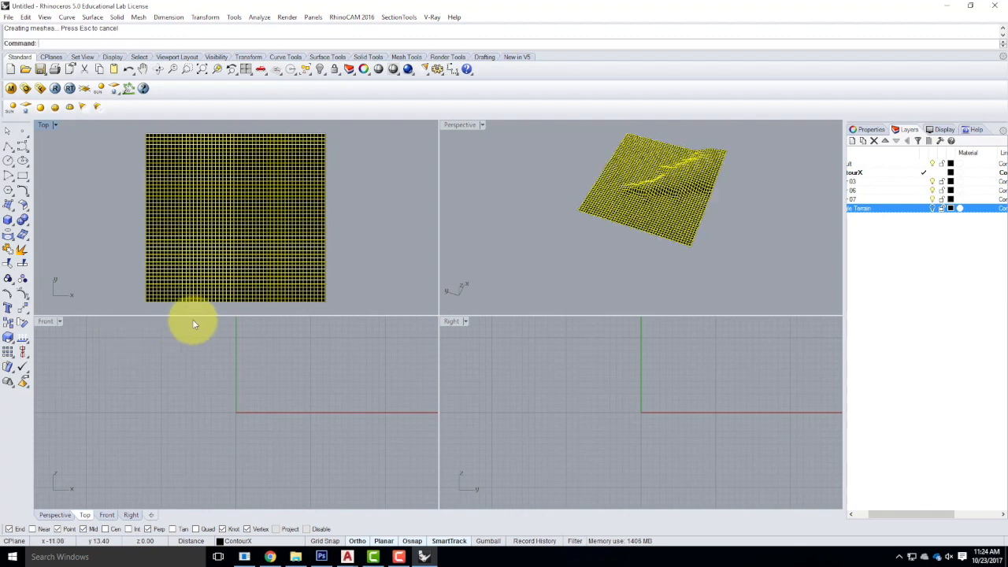
- Rebuild the network surface with a point count of 75 in U and 75 in V, degree 3, deleting the input
click(381, 227)
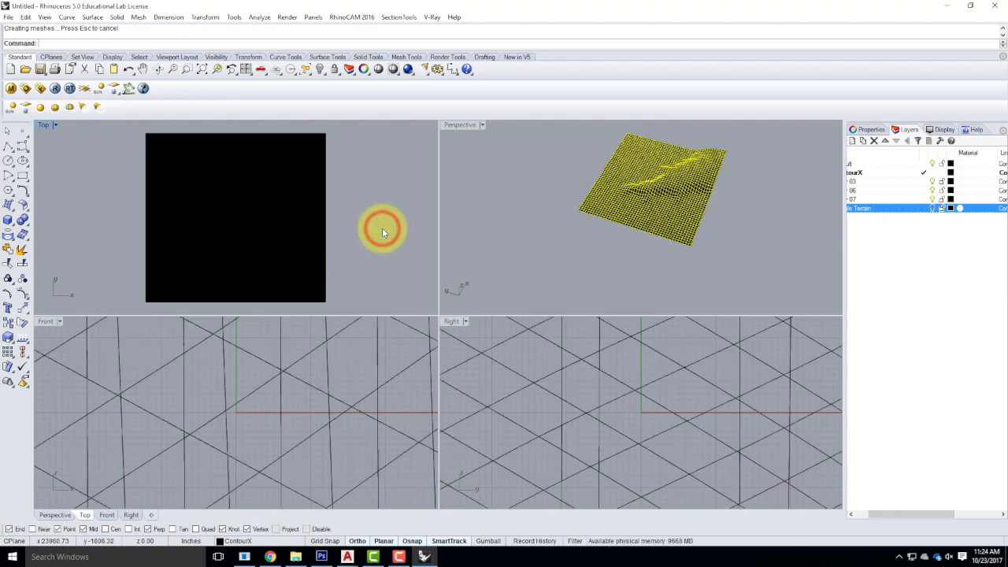
click(308, 203)
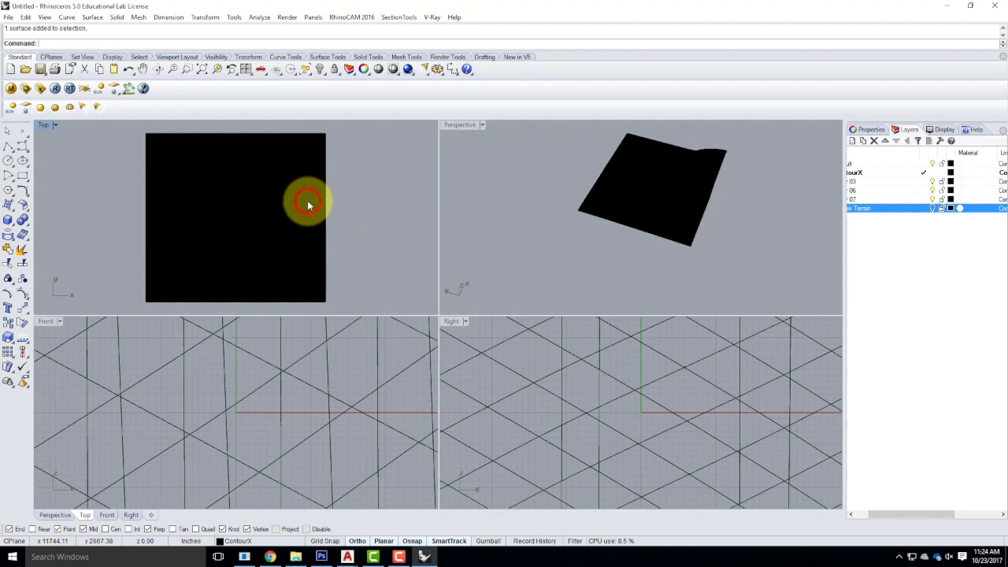
text(Rebuild)
key(Return)
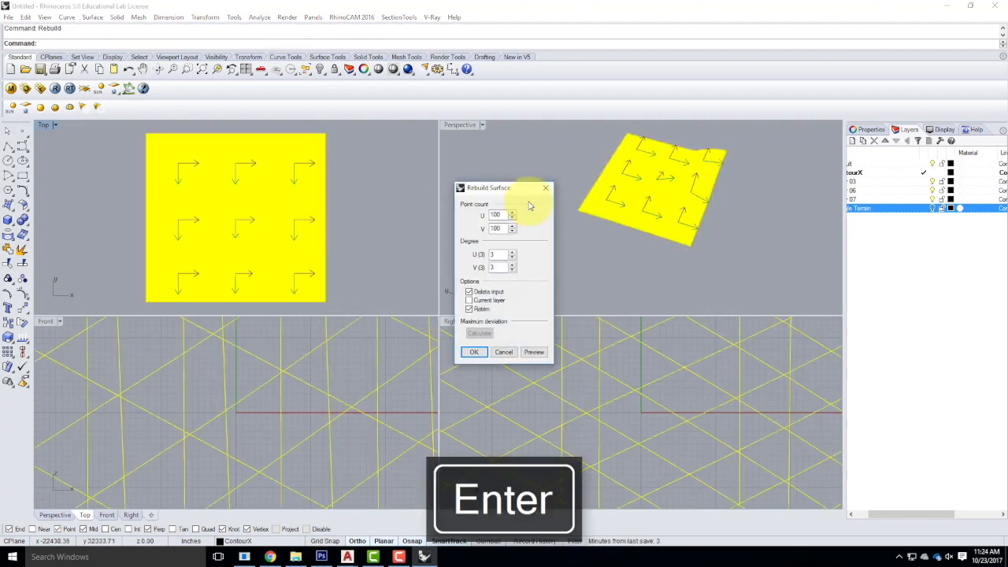
double_click(501, 214)
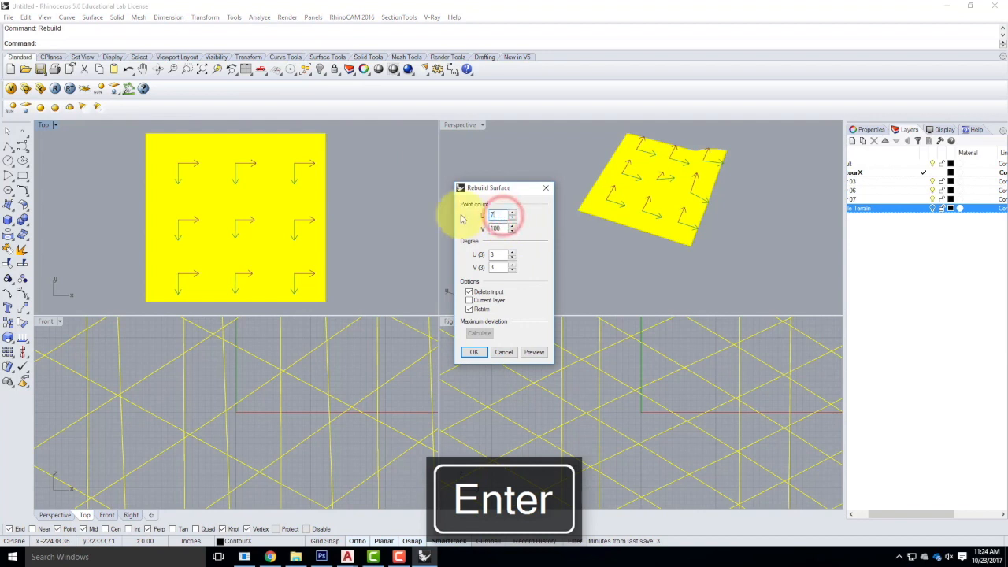
text(75)
key(Tab)
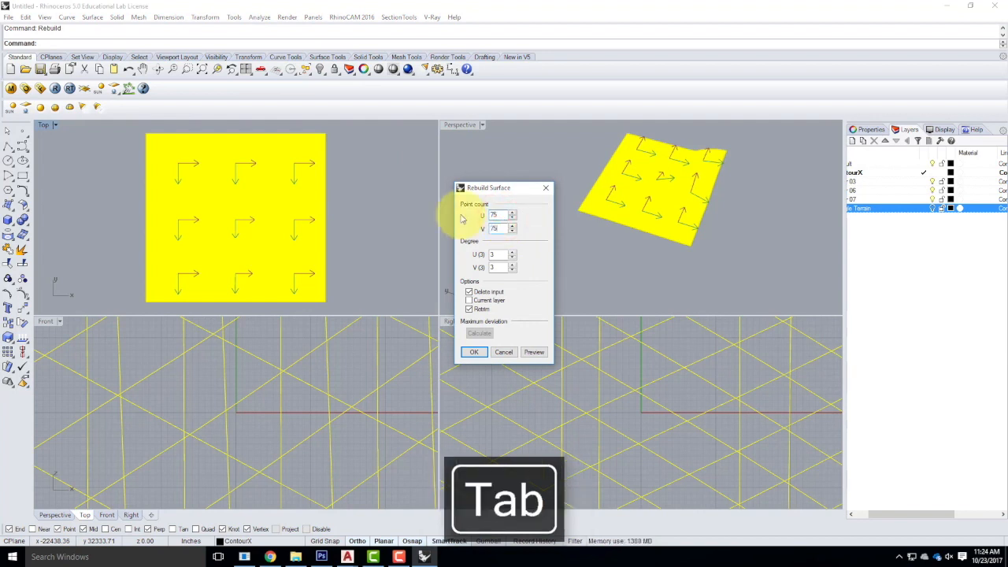
click(474, 351)
- Examine the rebuilt terrain surface against the contour curves up close in the maximized Perspective view
double_click(464, 125)
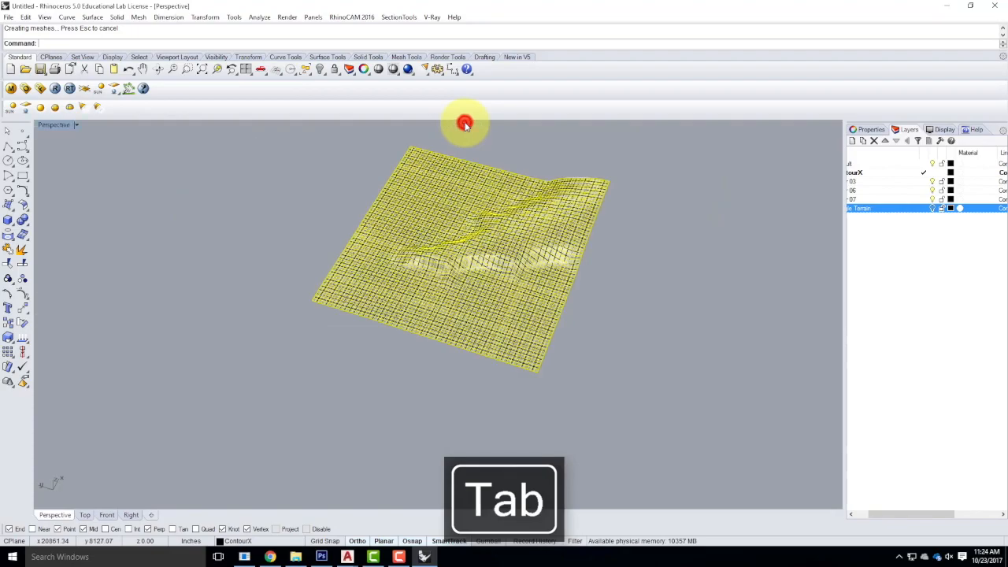
scroll(510, 263, up, 5)
scroll(511, 265, up, 4)
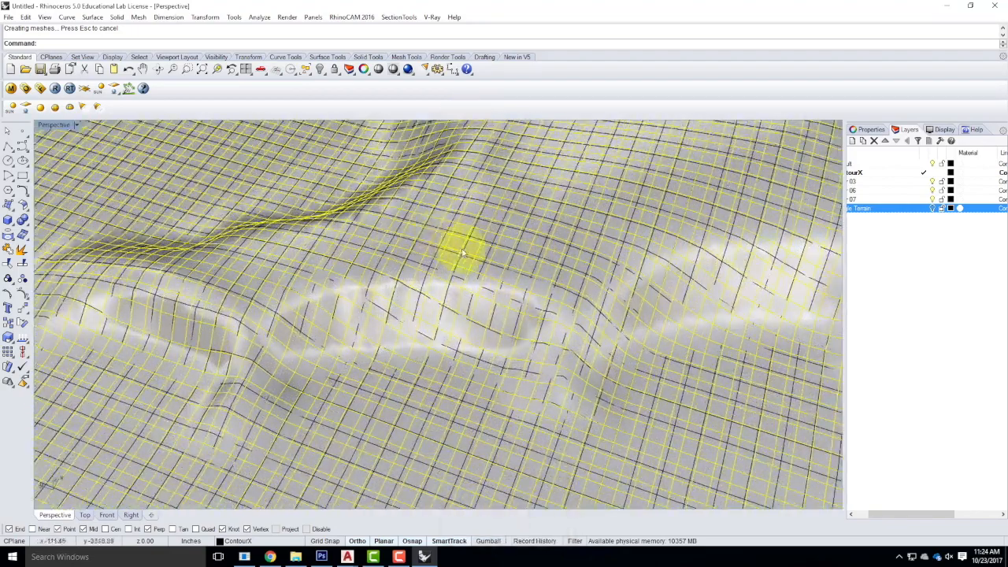
scroll(339, 268, down, 10)
click(498, 268)
scroll(435, 233, up, 7)
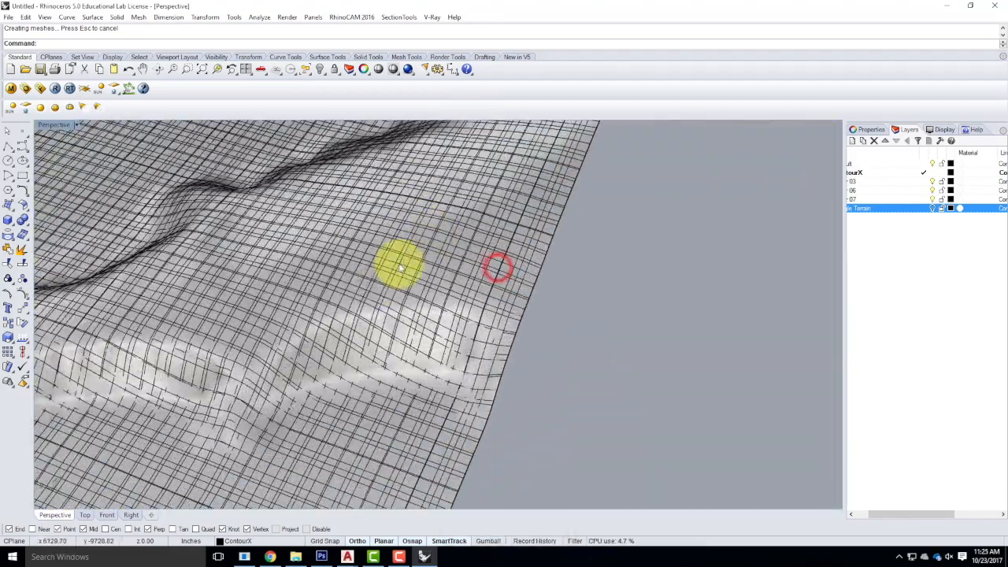
mouse_move(513, 313)
right_down()
mouse_move(380, 295)
mouse_move(388, 258)
right_up()
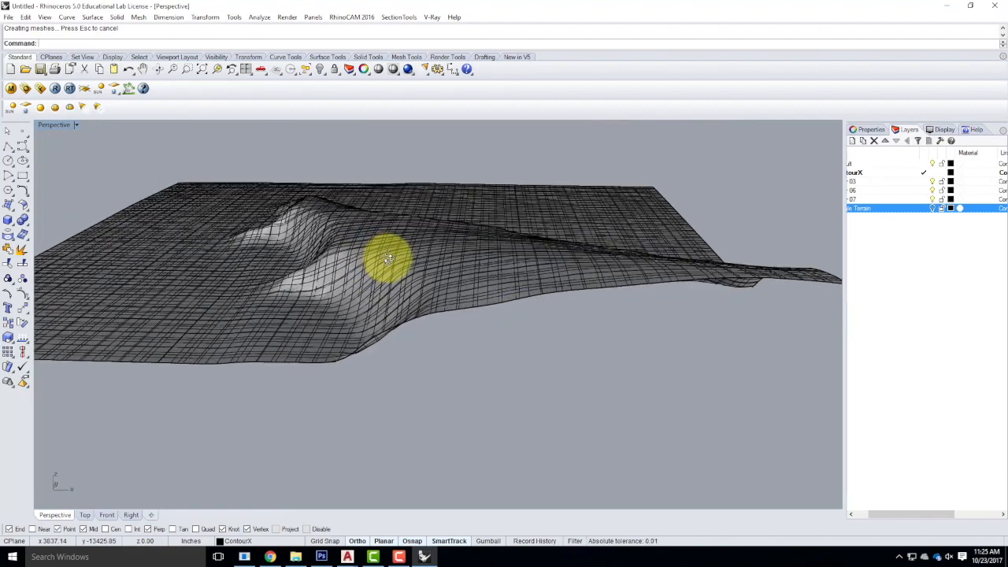
scroll(296, 238, up, 5)
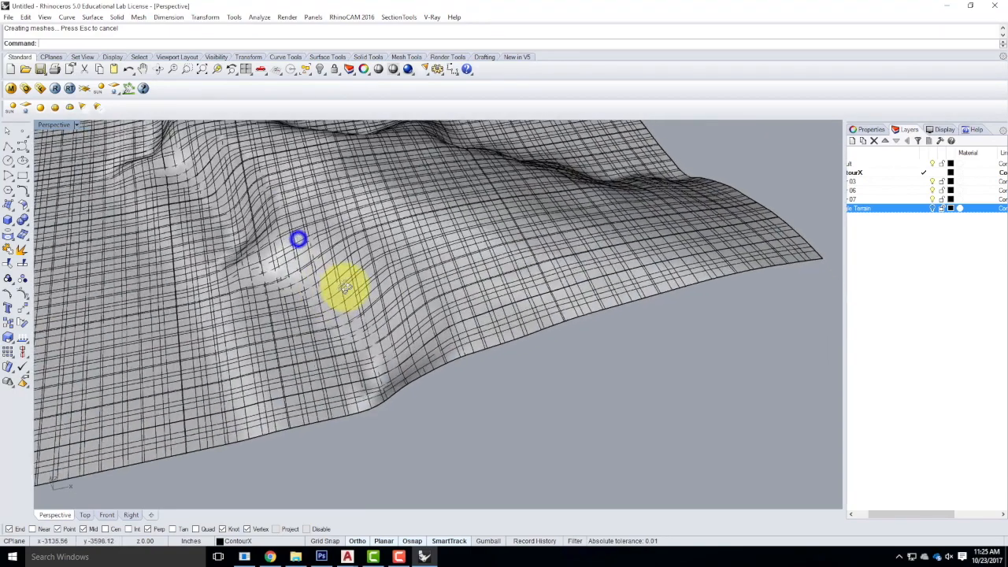
- Move the rebuilt surface to Layer 03 and rename that layer Terrain
click(403, 248)
click(435, 287)
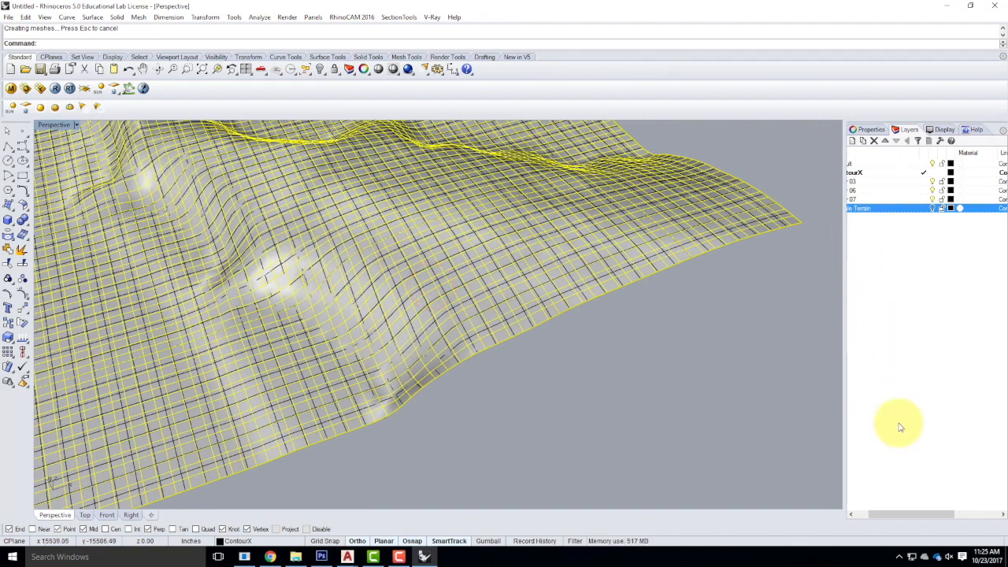
drag(921, 515, 908, 516)
right_click(869, 181)
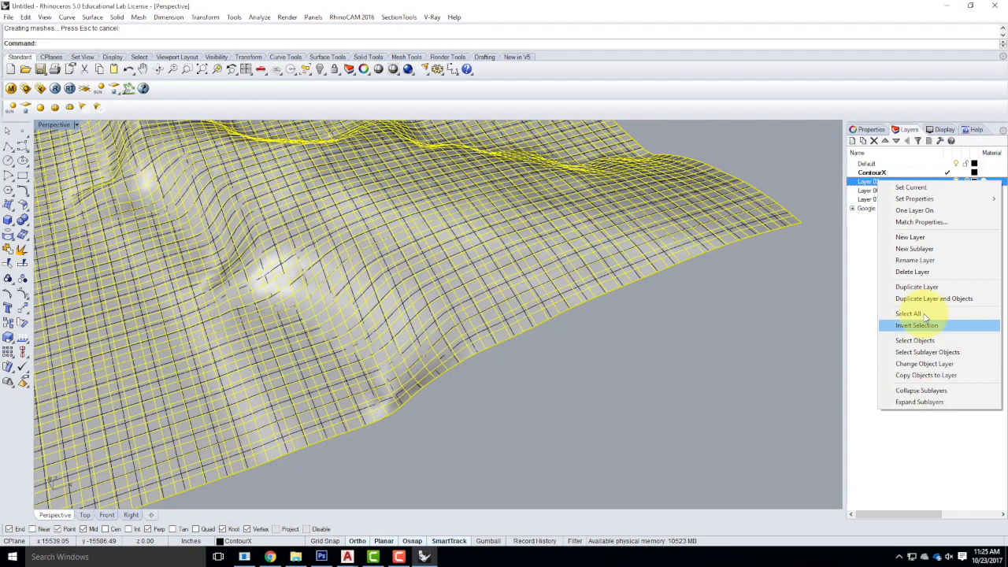
click(915, 363)
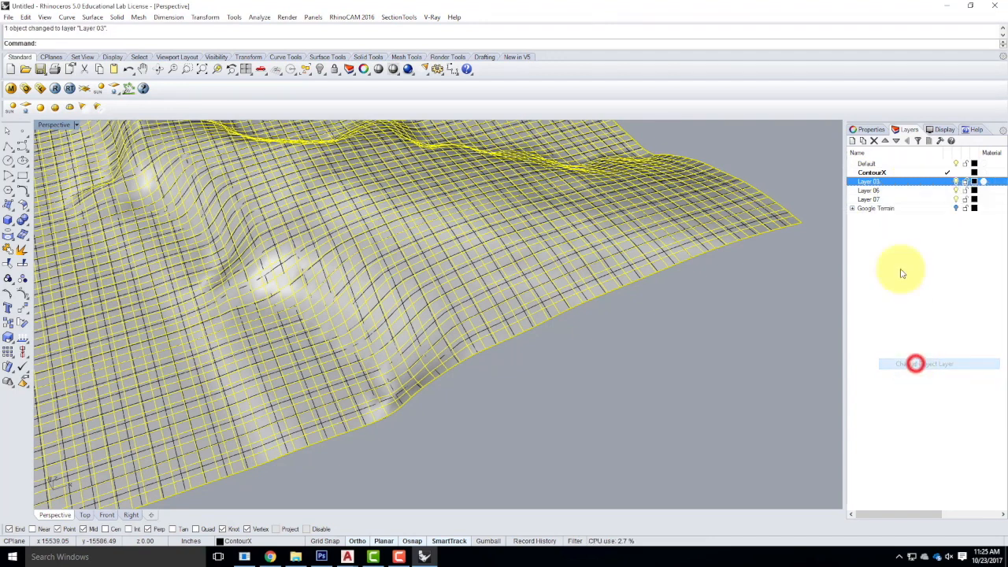
double_click(872, 181)
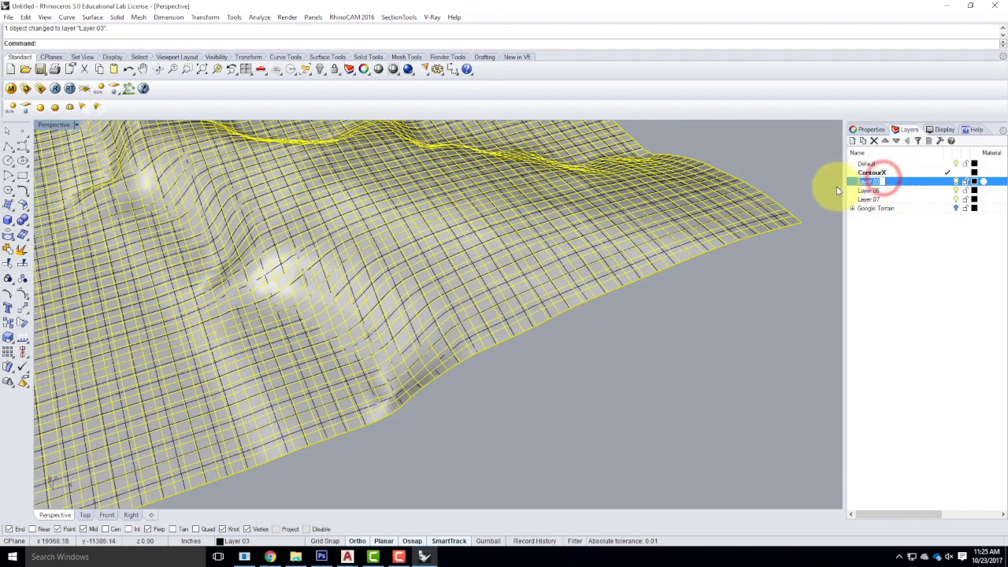
key(Return)
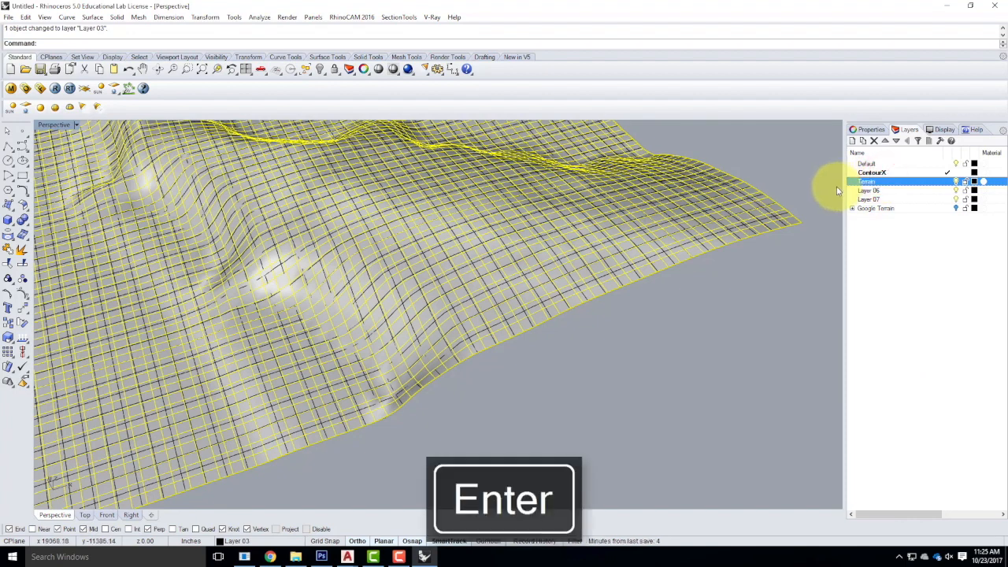
- Make Terrain the current layer and delete the ContourX layer together with its sublayer and contour curves
click(880, 173)
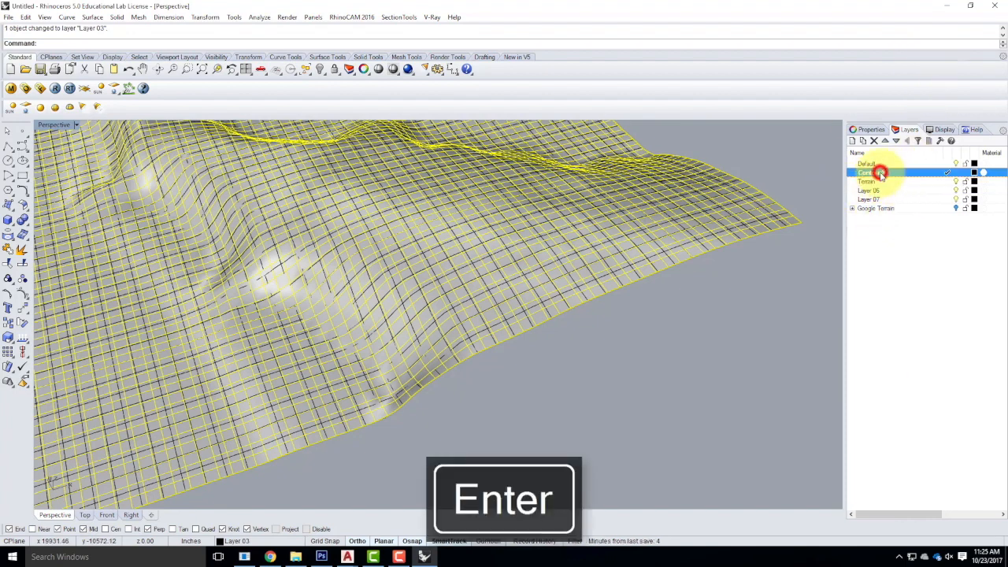
click(892, 184)
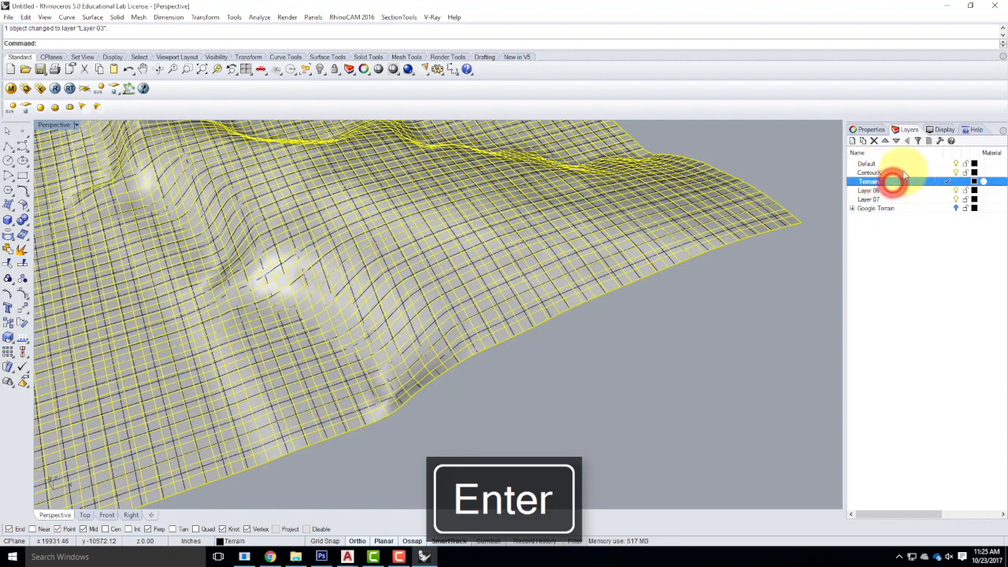
click(863, 141)
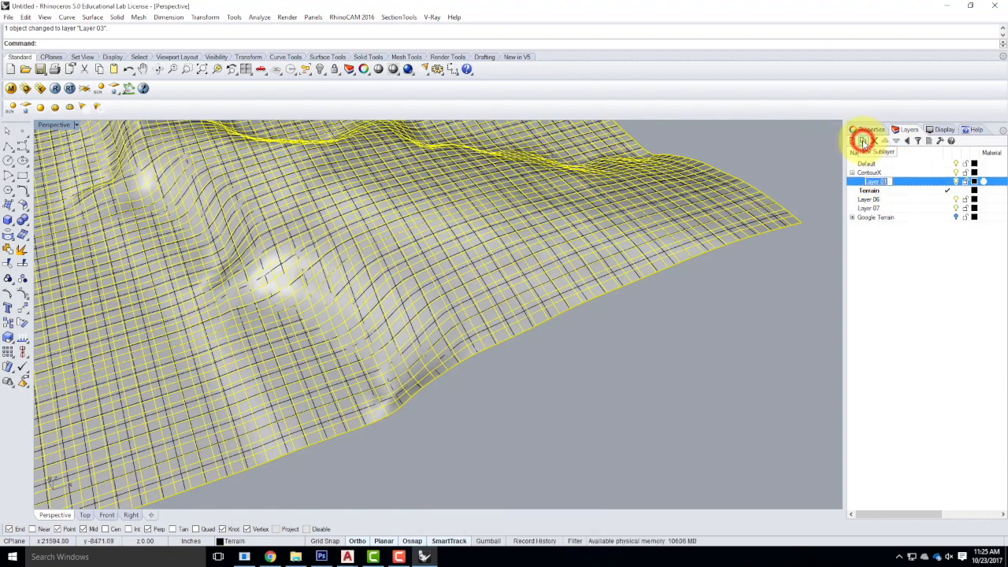
click(878, 172)
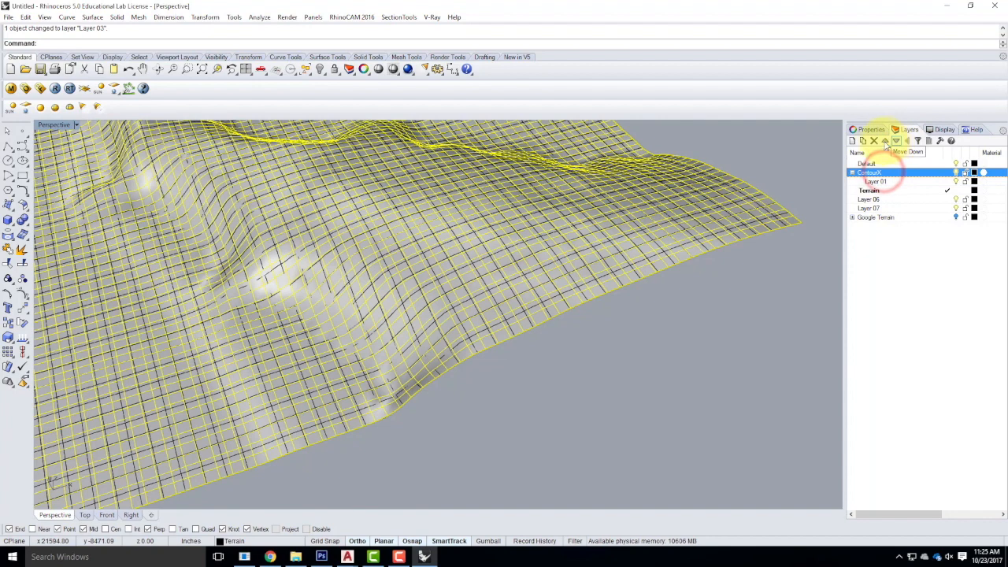
click(873, 140)
click(487, 301)
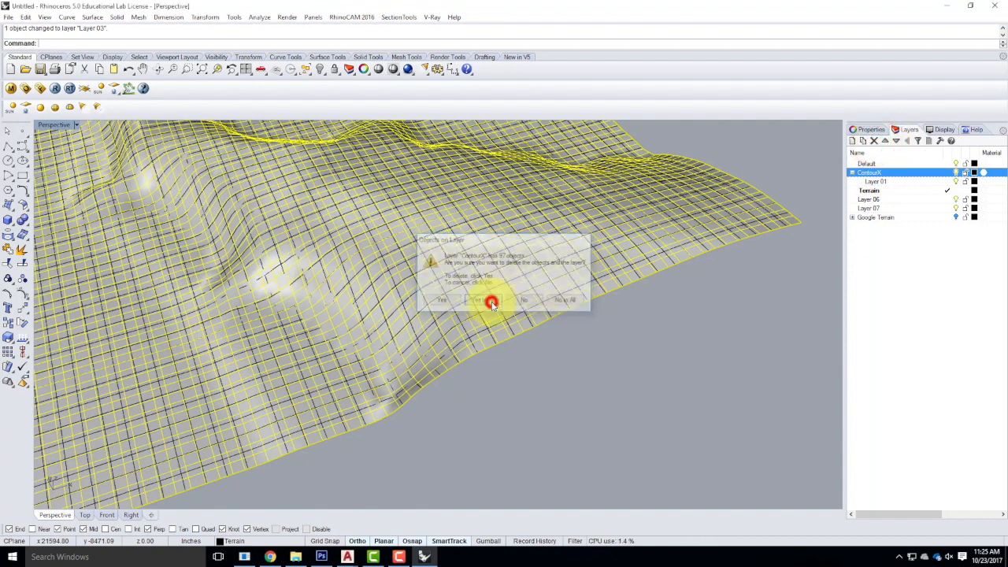
- Inspect the remaining terrain surface and its ridges from several angles in the Perspective view
click(878, 202)
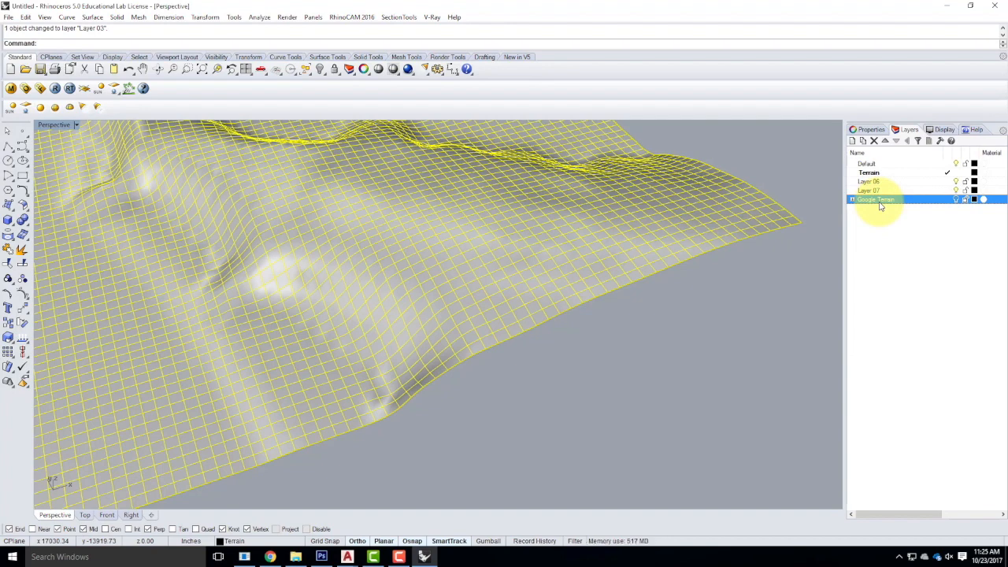
click(612, 384)
scroll(565, 329, down, 8)
scroll(453, 250, up, 5)
click(363, 310)
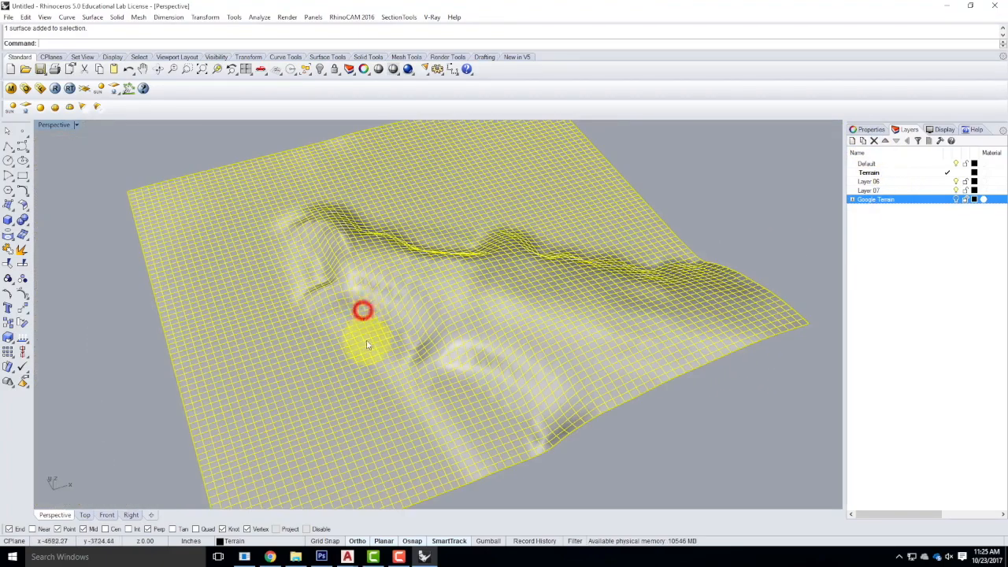
right_drag(370, 355, 407, 360)
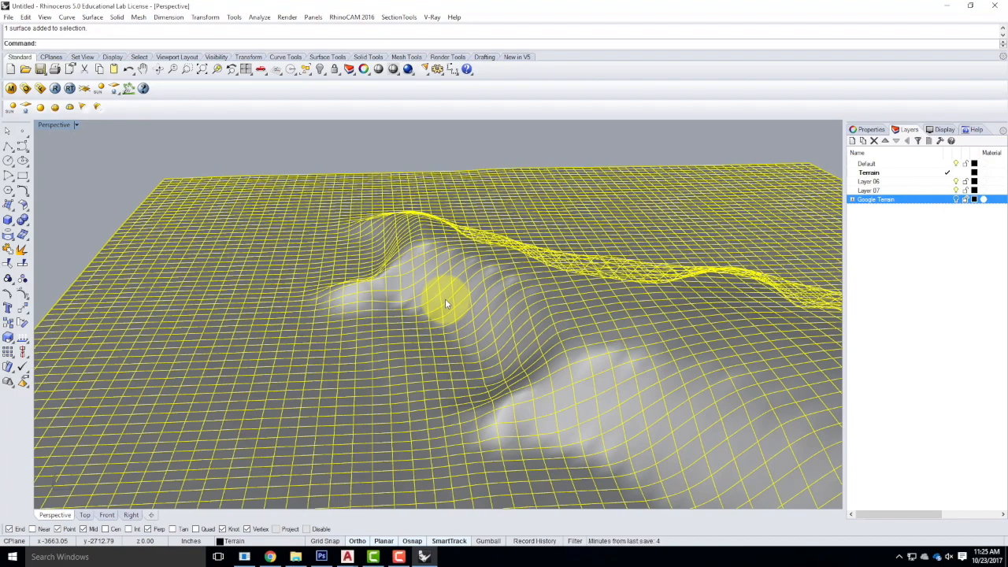
right_drag(445, 297, 368, 296)
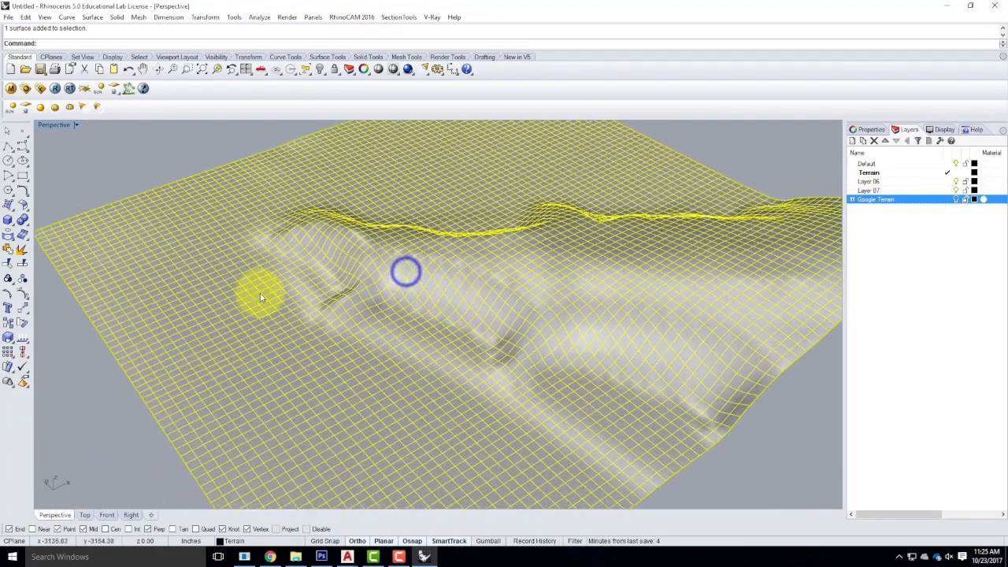
click(129, 167)
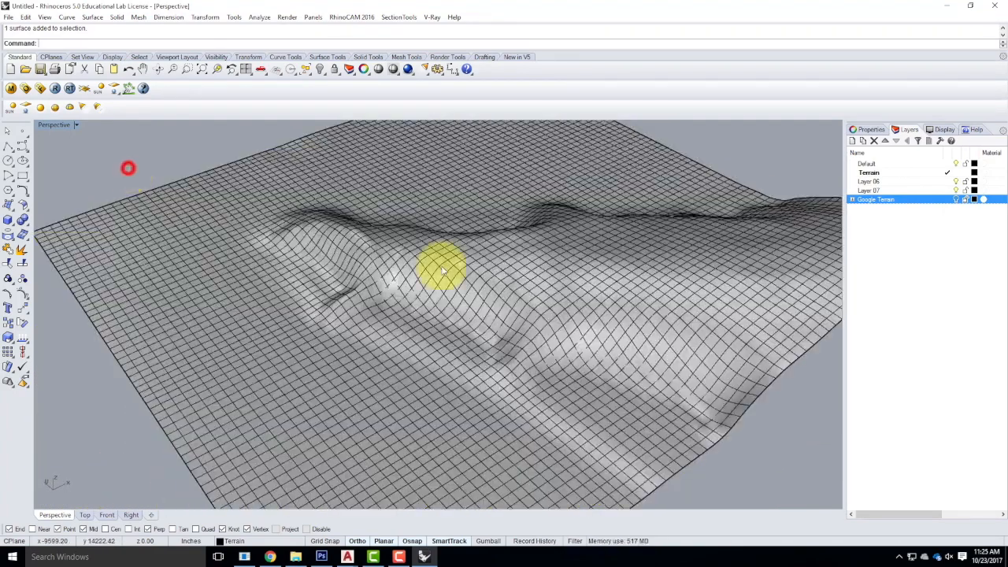
- Delete the unused layers Layer 06 and Layer 07
click(870, 181)
shift+click(870, 191)
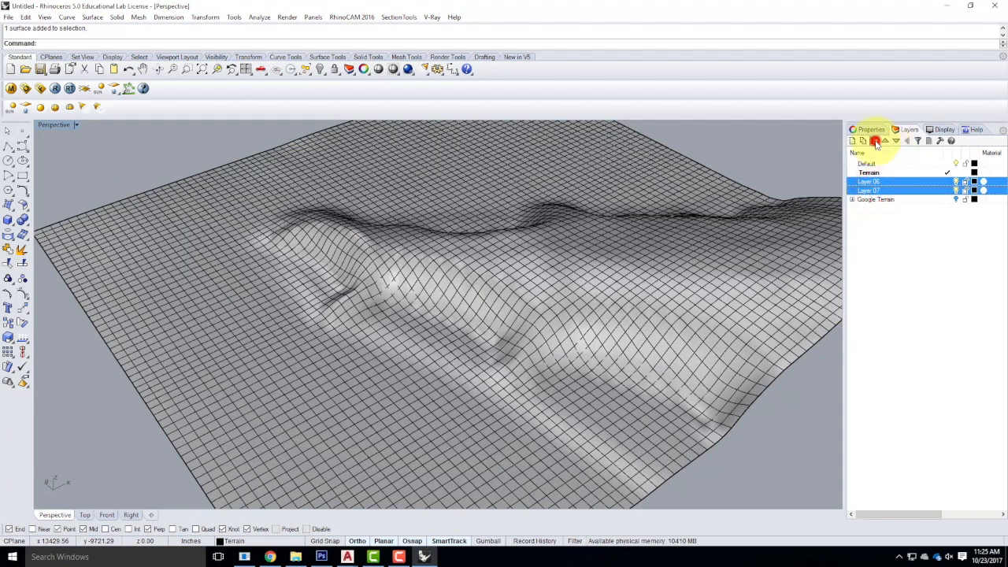
click(874, 141)
click(869, 163)
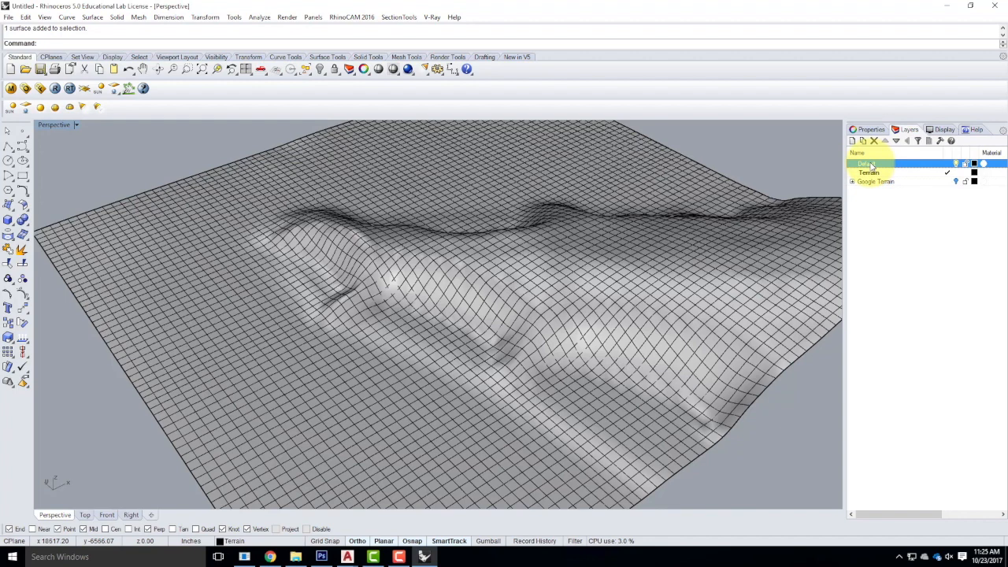
- Rename the Default layer to Blocks and make it the current layer
click(870, 163)
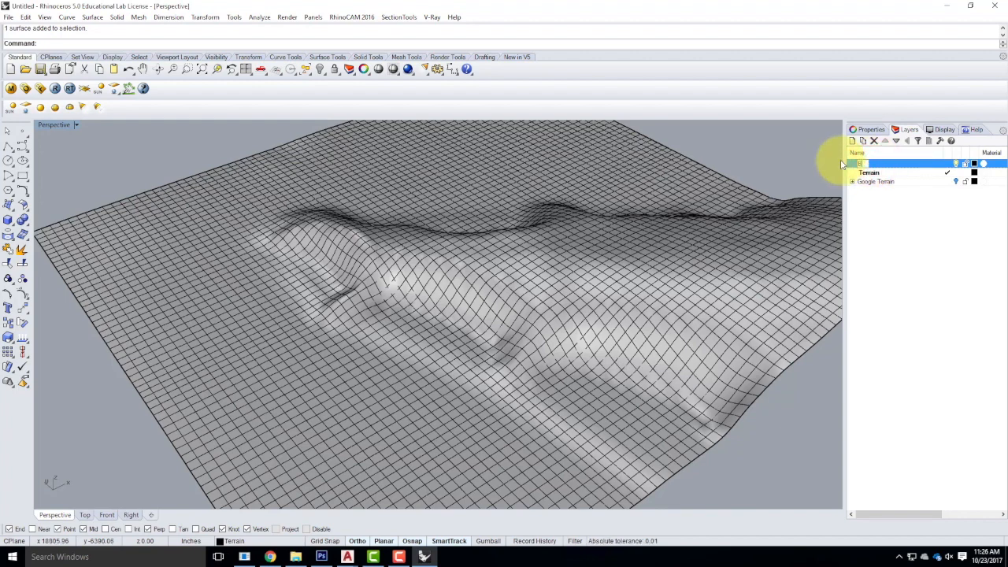
key(BackSpace)
text(Blocks)
key(Return)
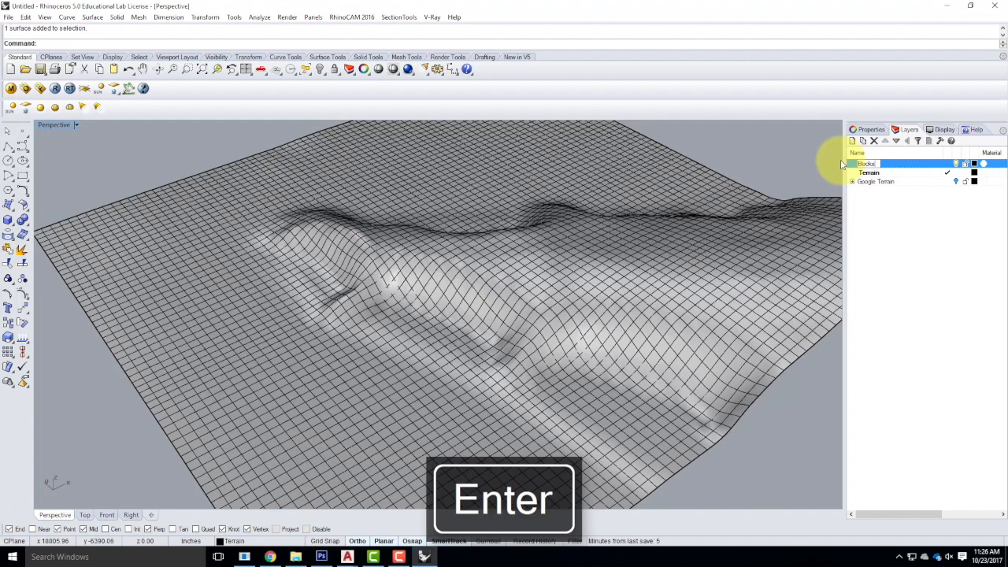
click(874, 163)
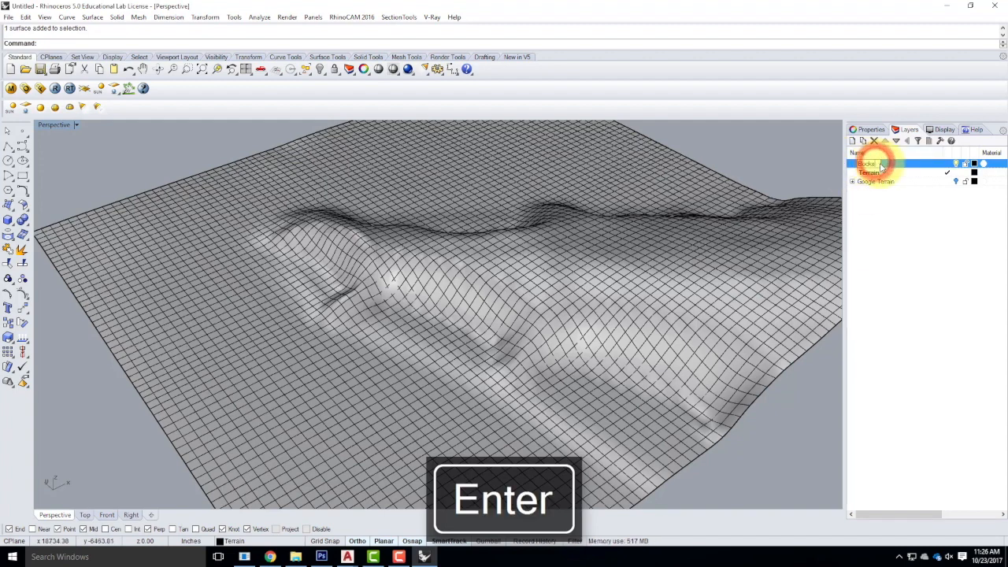
double_click(881, 166)
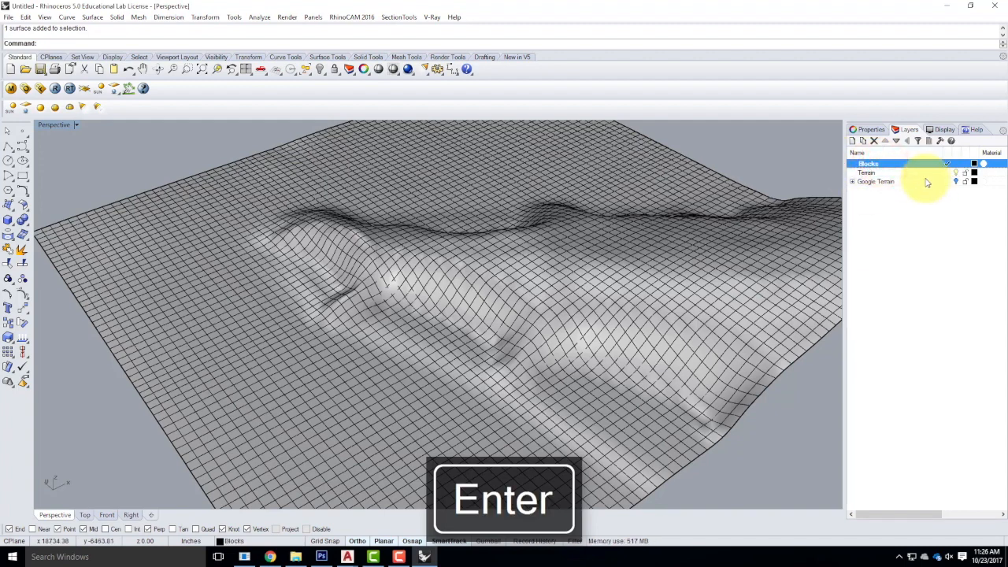
- Start inserting a block instance from an external file and browse to the F2017 folder inside A205
click(8, 17)
mouse_move(25, 17)
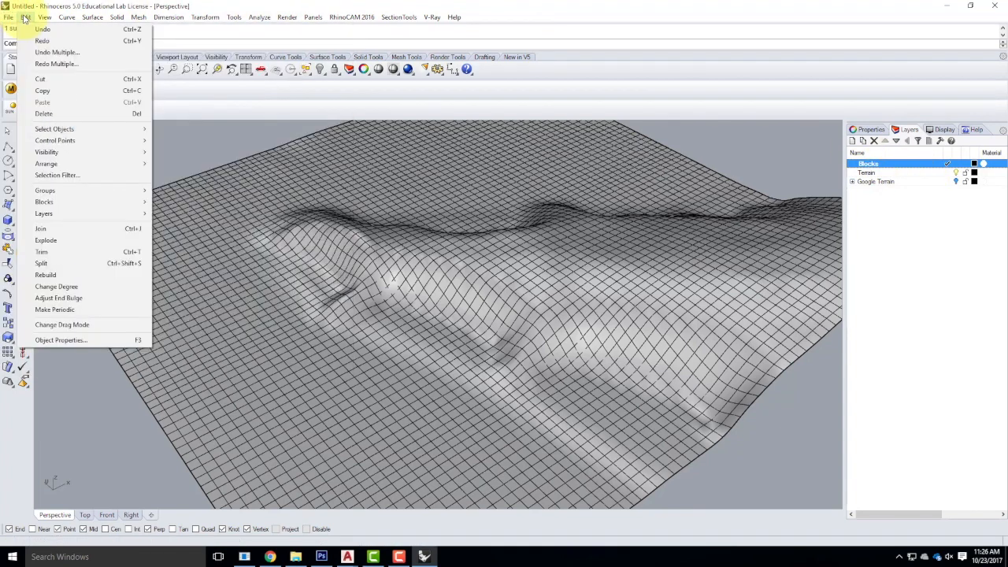
mouse_move(141, 211)
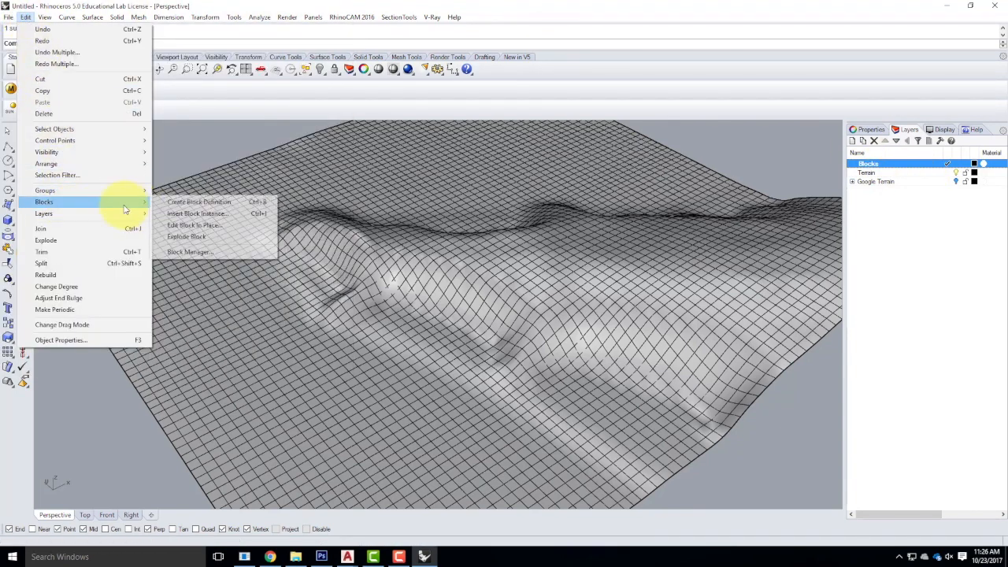
click(213, 215)
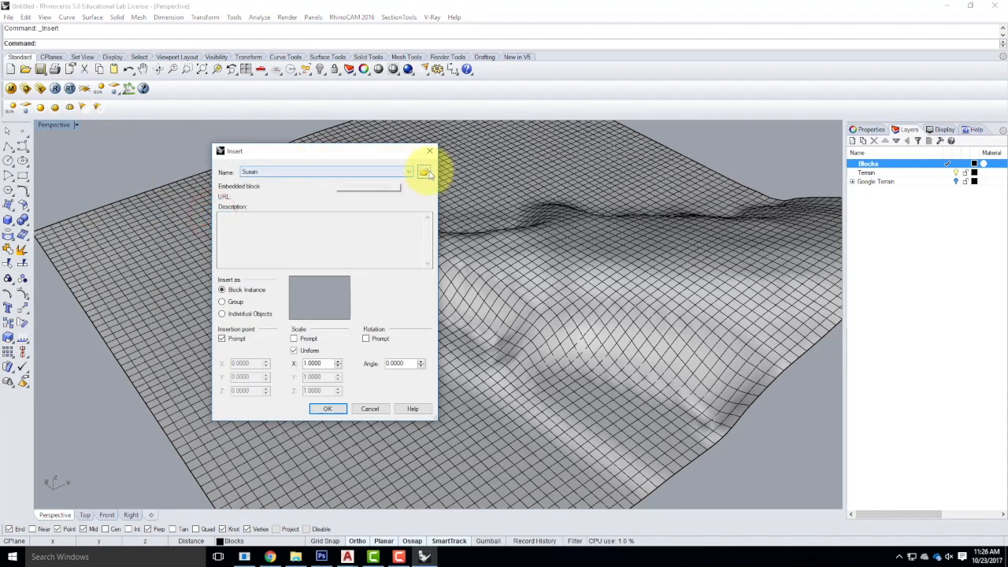
click(422, 173)
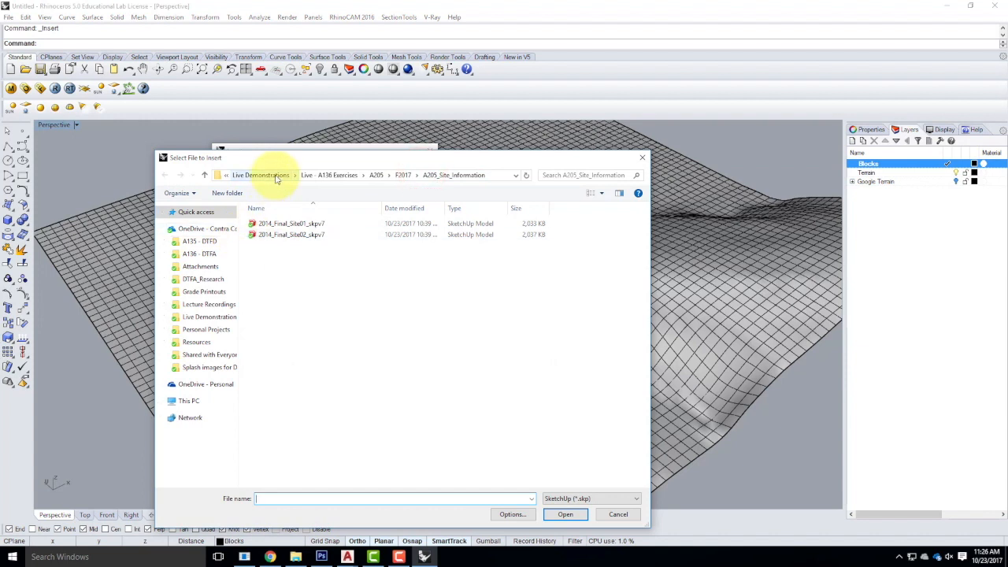
click(378, 175)
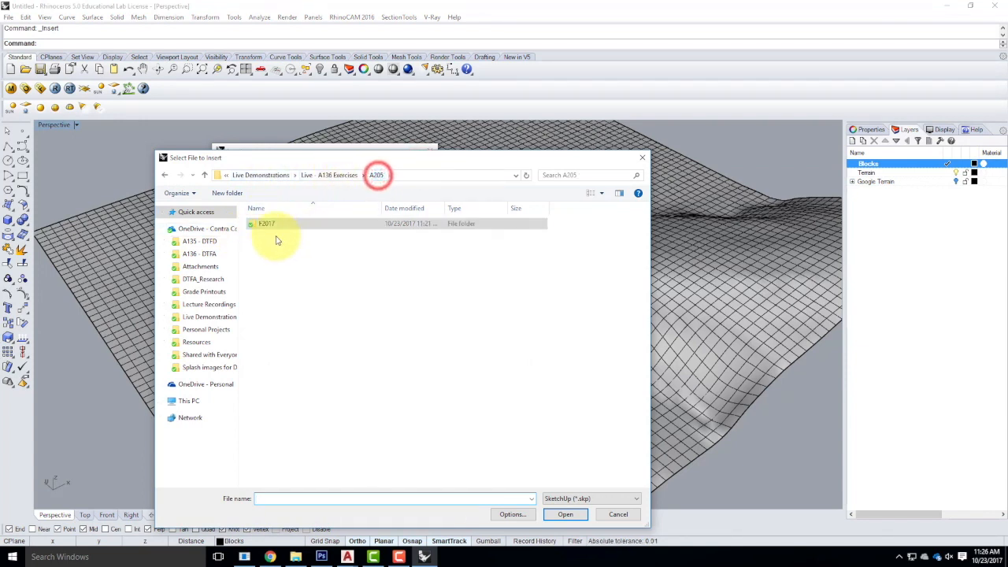
click(270, 226)
double_click(270, 226)
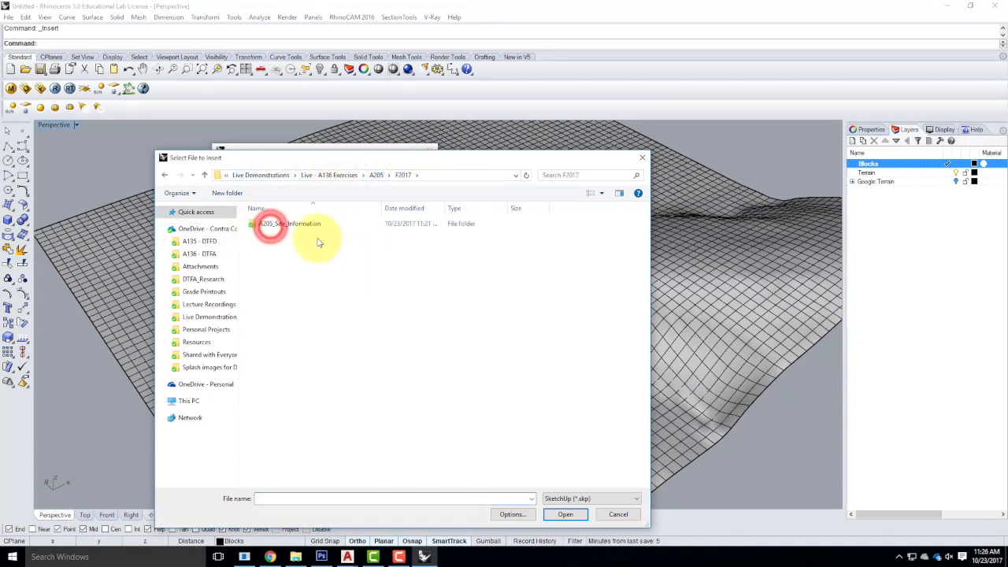
- Filter the file list to Rhino 3D Models (*.3dm) and choose RetreatBase_F2017 as the block source
click(590, 501)
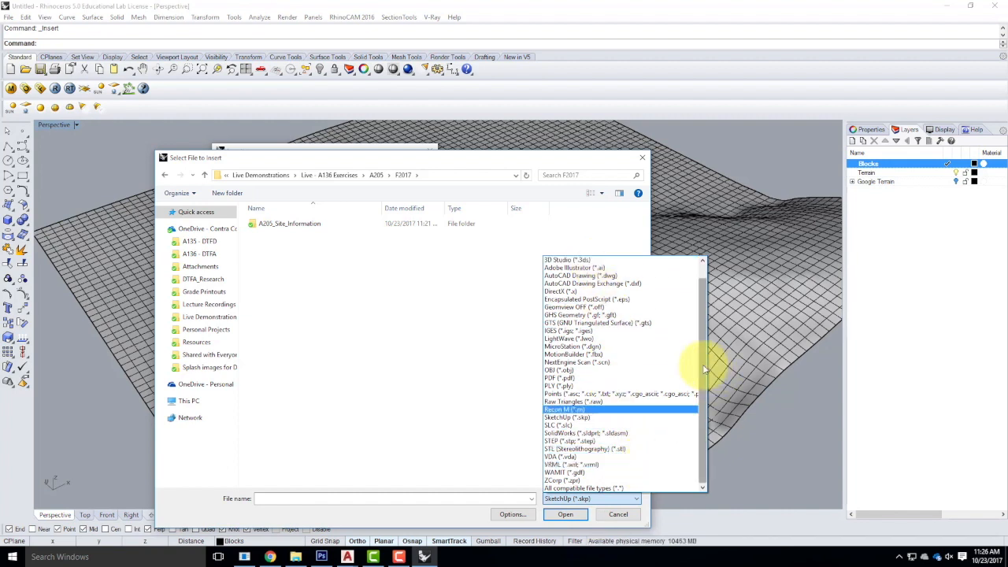
scroll(708, 358, up, 1)
click(612, 261)
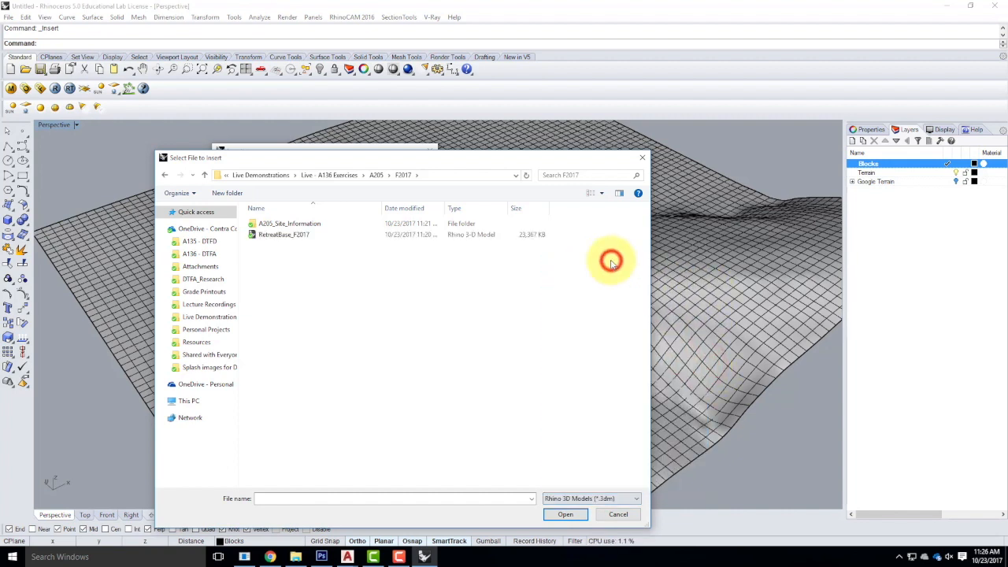
click(283, 236)
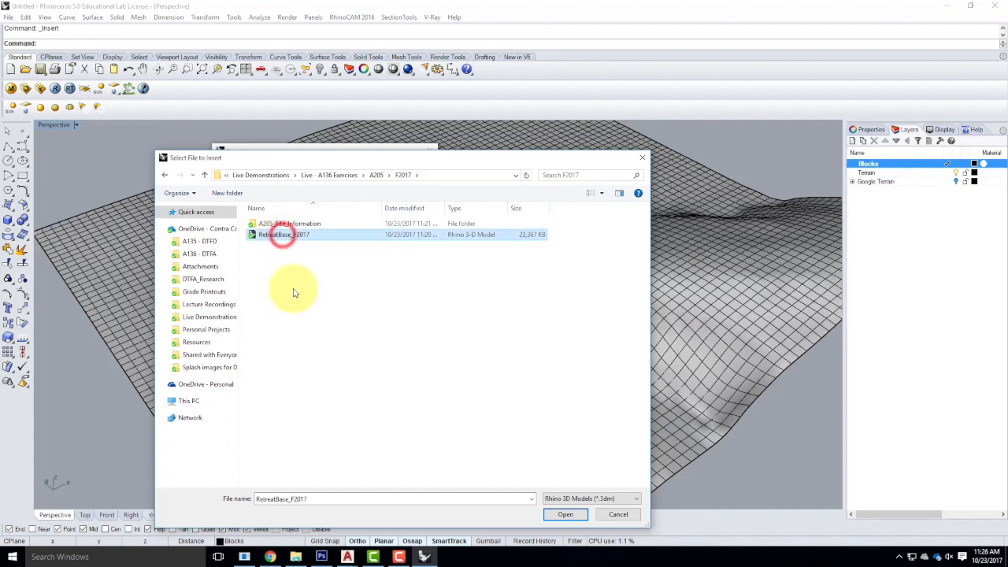
click(572, 514)
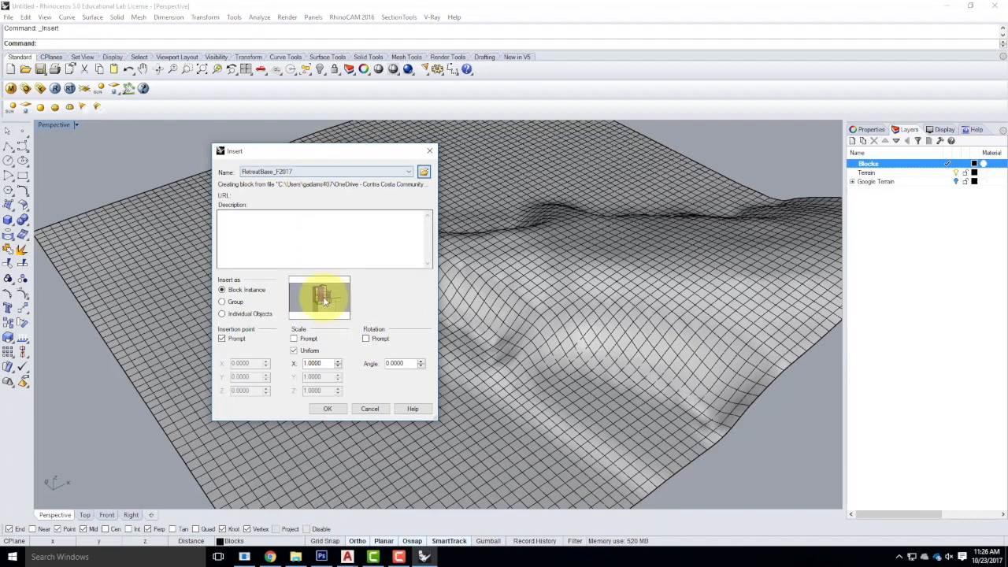
- Insert RetreatBase_F2017 as a linked block with the Reference layer style, replacing existing materials for all name conflicts
click(334, 410)
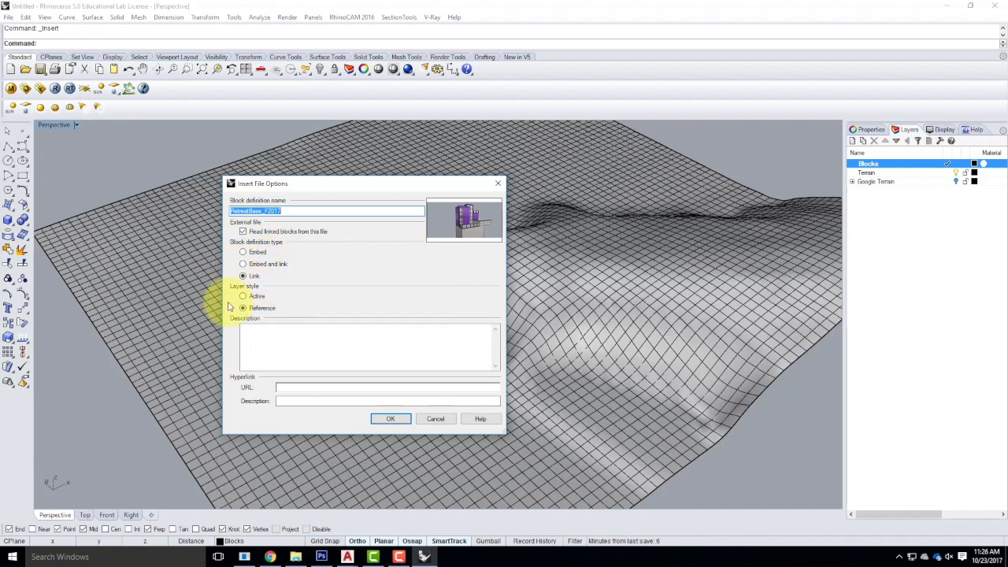
click(394, 420)
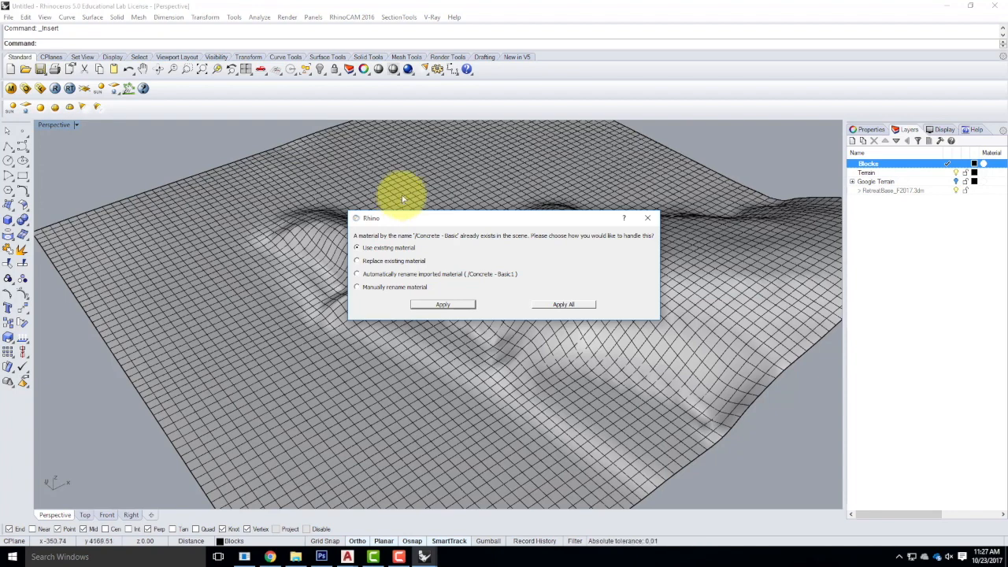
click(376, 262)
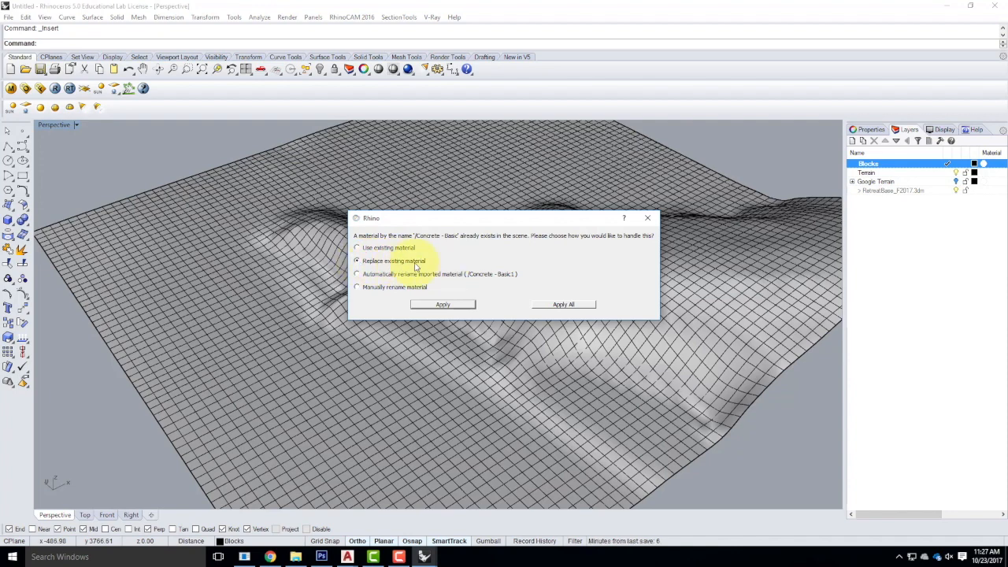
click(563, 304)
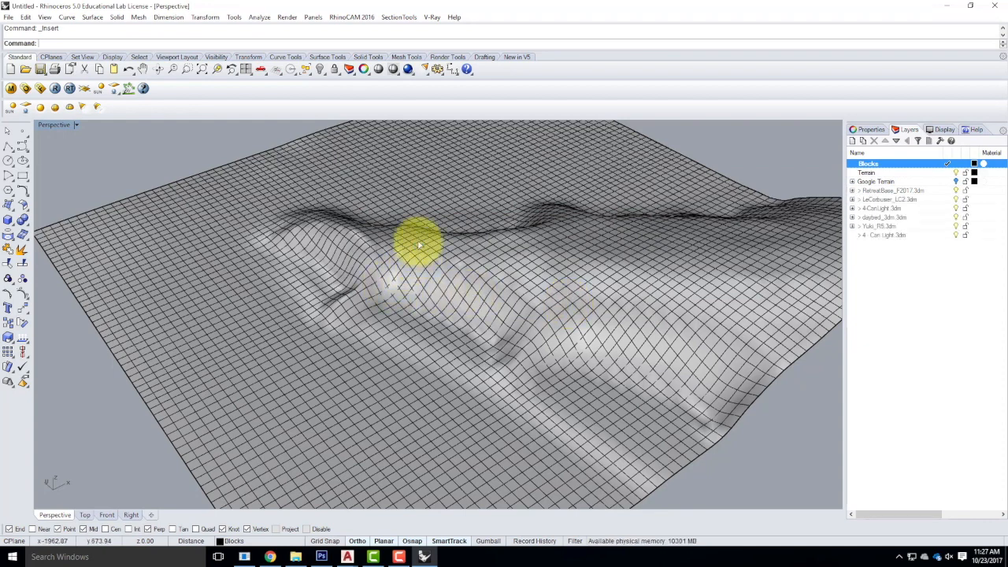
- Place the RetreatBase_F2017 block on the sloping ridge of the terrain, beside the curved hollow
scroll(395, 260, up, 5)
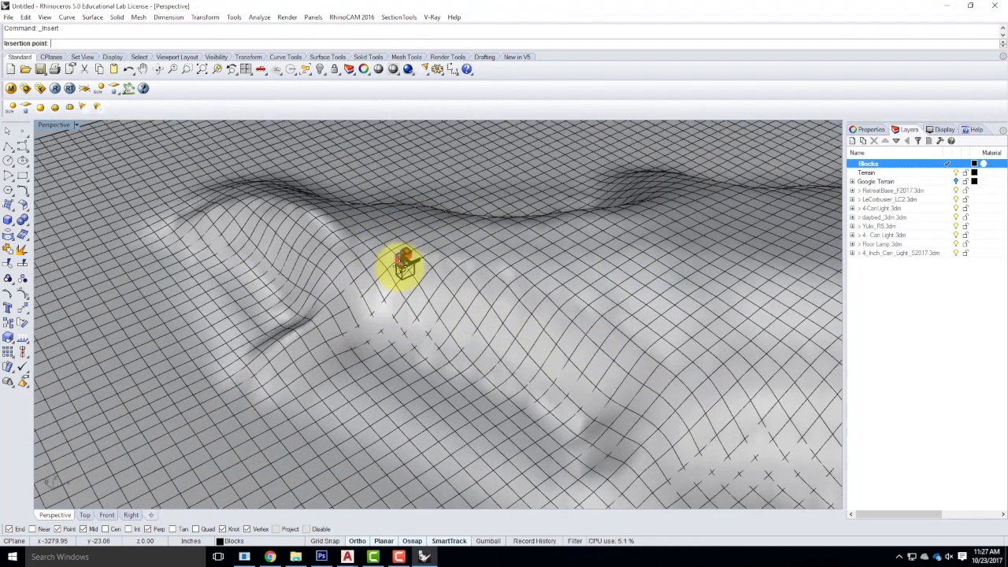
scroll(401, 267, up, 2)
scroll(356, 260, up, 2)
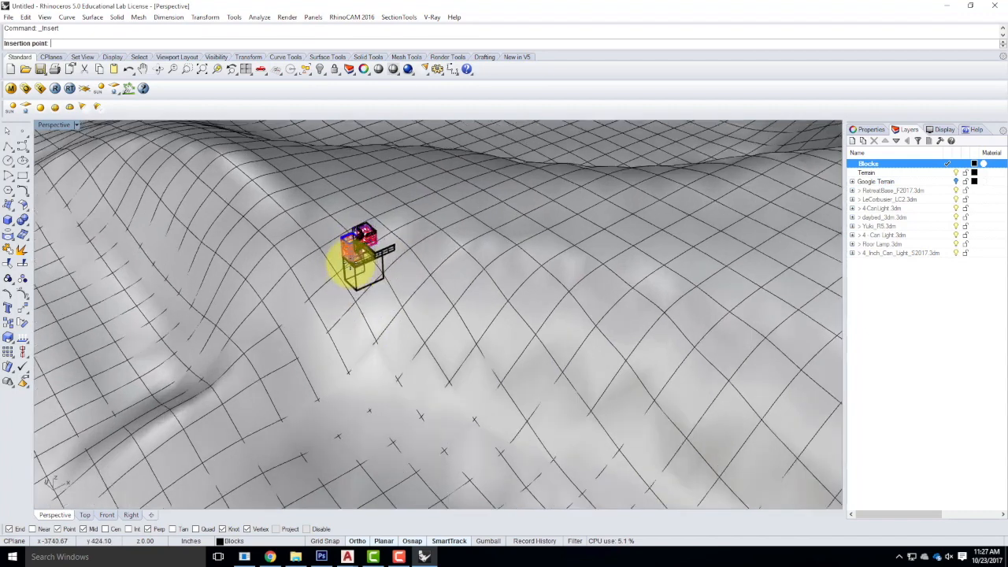
scroll(352, 266, up, 2)
scroll(421, 274, down, 4)
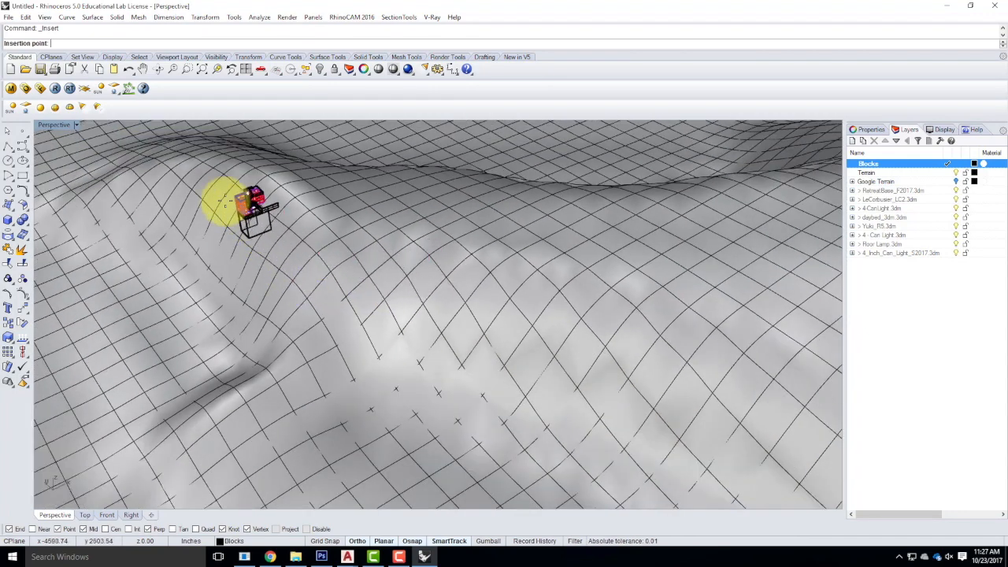
scroll(356, 331, down, 2)
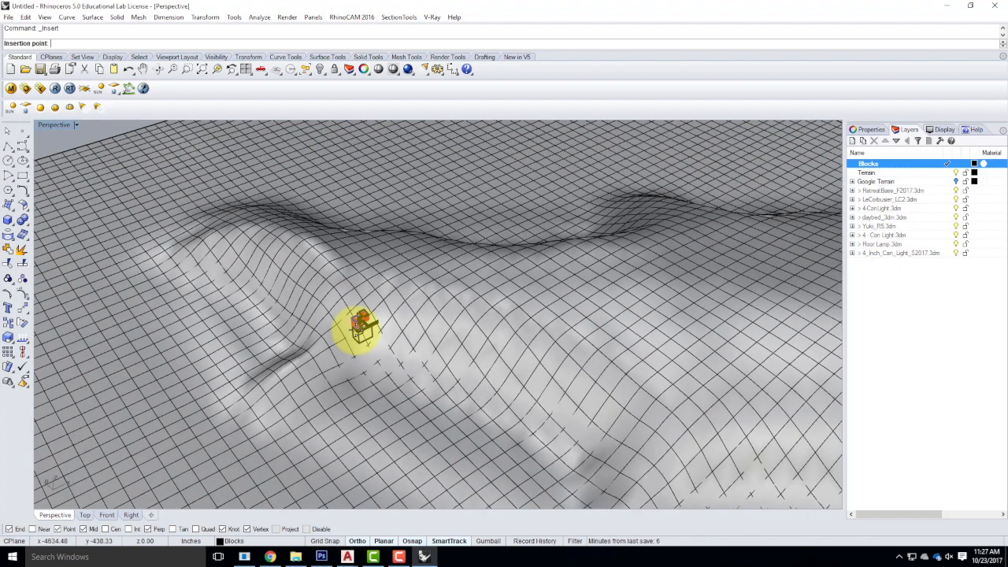
scroll(364, 327, up, 2)
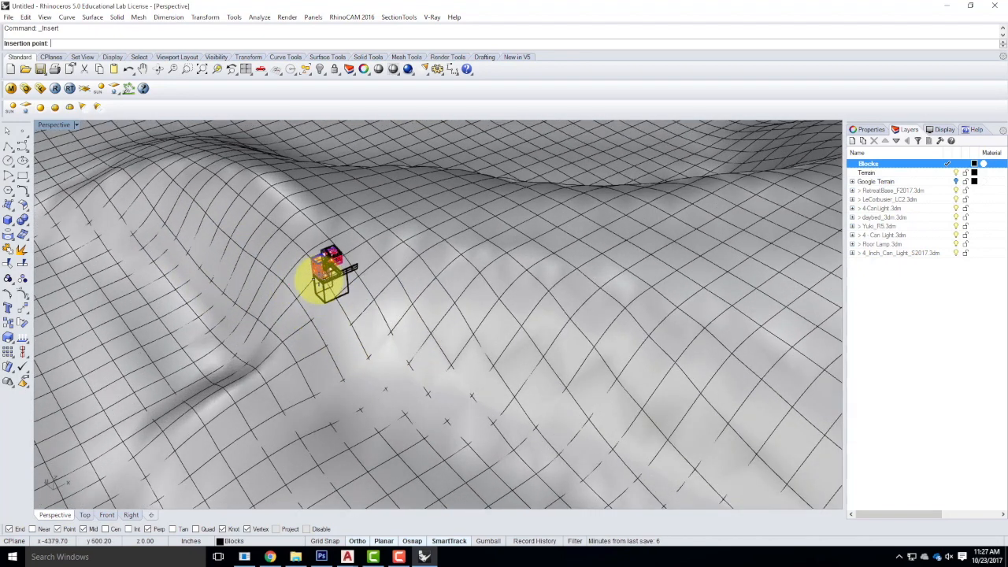
scroll(323, 293, down, 3)
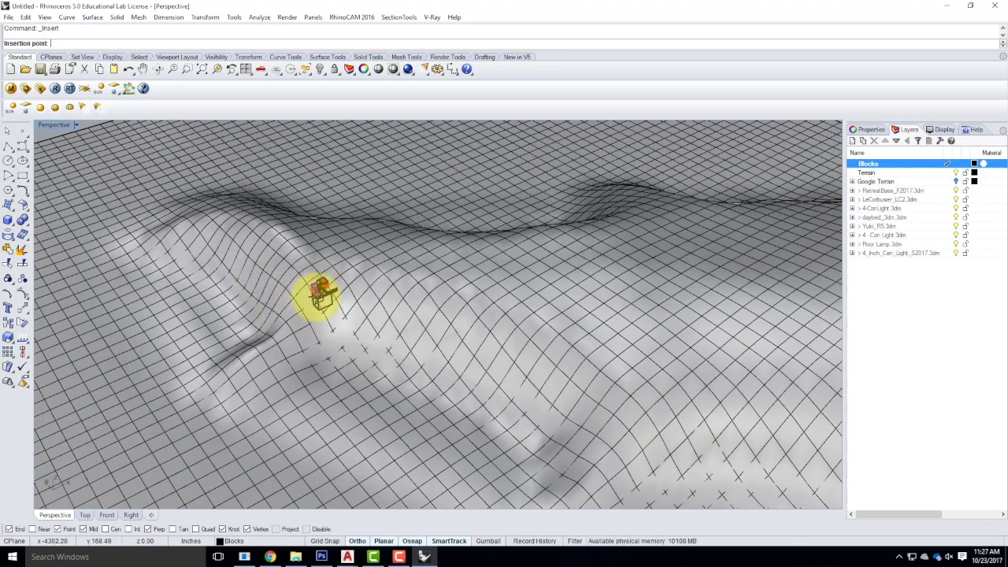
scroll(319, 288, up, 3)
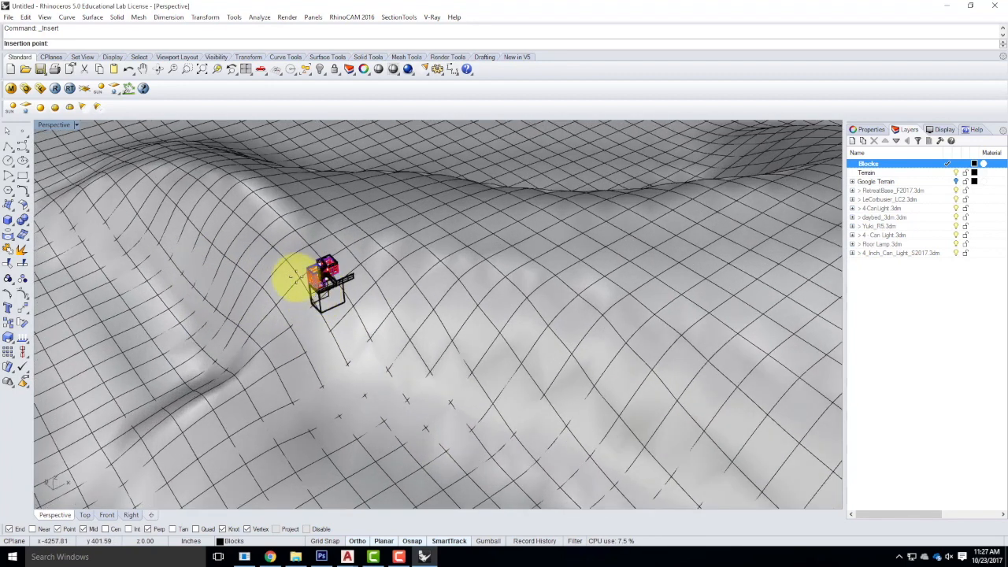
click(308, 279)
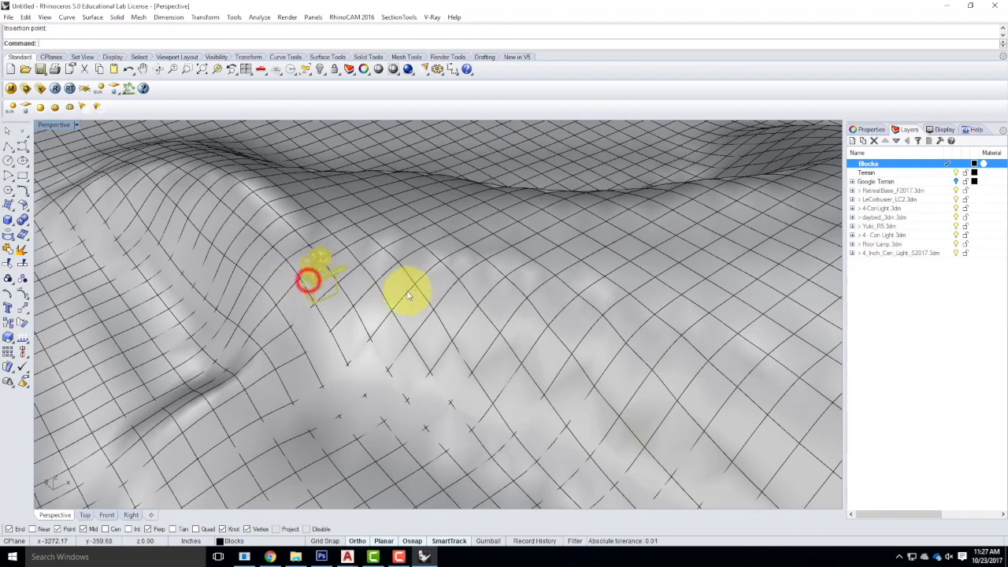
- Move the building block a short distance horizontally across the ridge slope toward the hollow, keeping Vertical=No
scroll(321, 266, up, 5)
right_drag(413, 310, 336, 419)
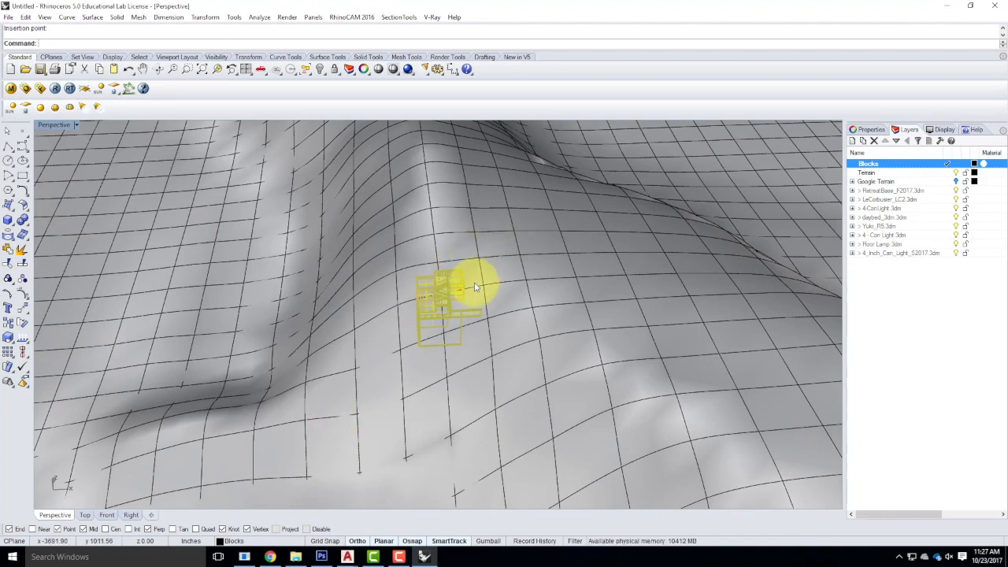
right_drag(431, 321, 436, 285)
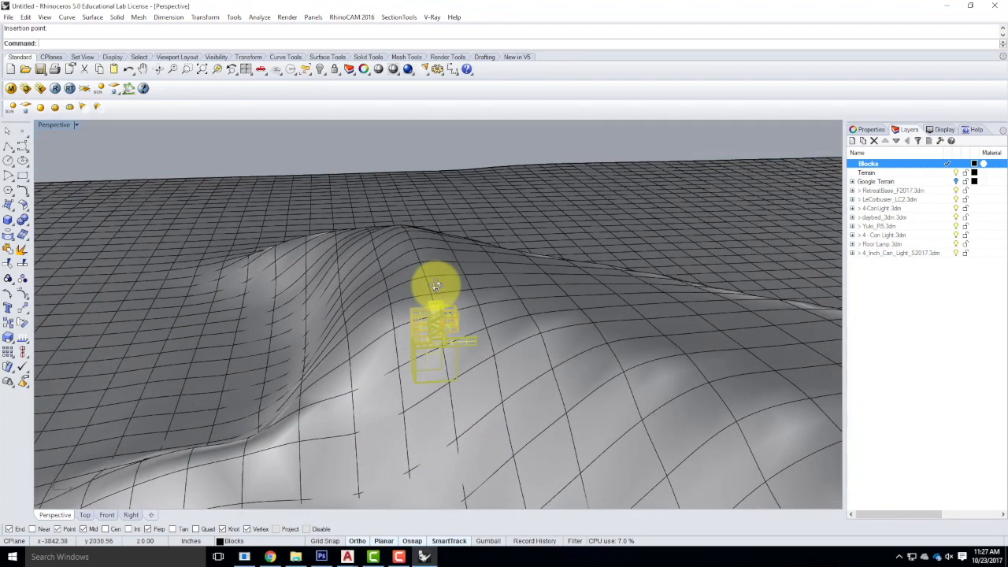
key(Return)
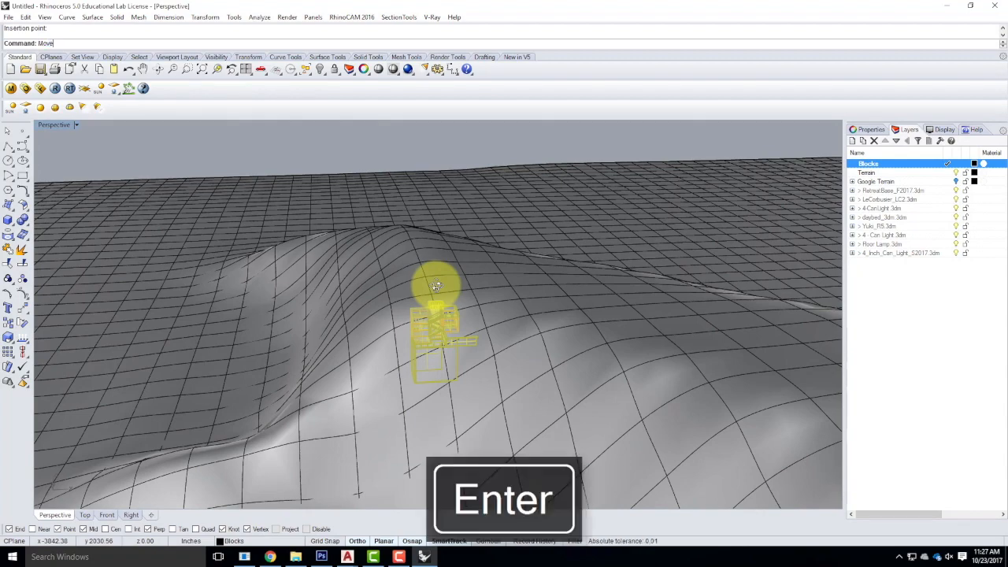
right_drag(367, 202, 387, 356)
right_drag(533, 291, 364, 344)
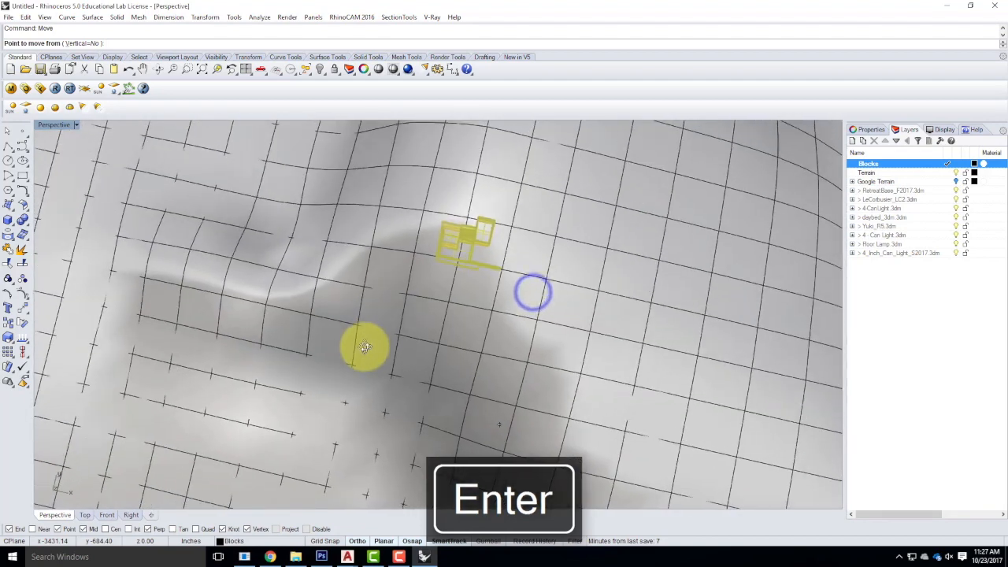
click(565, 221)
click(560, 263)
right_click(585, 279)
click(603, 270)
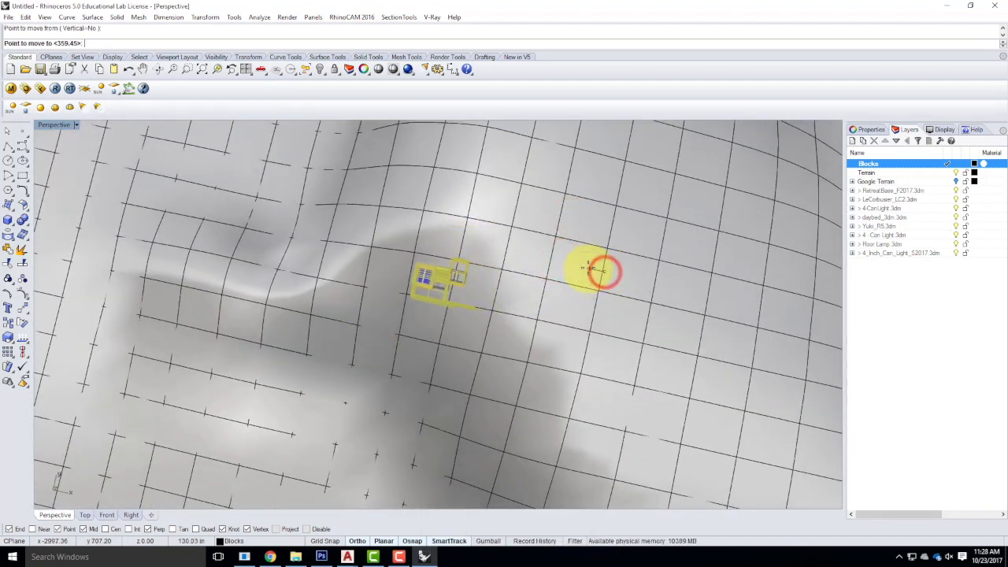
- Raise the building block about 84 inches vertically on the ridge, with the Move option Vertical=Yes
right_drag(515, 345, 530, 254)
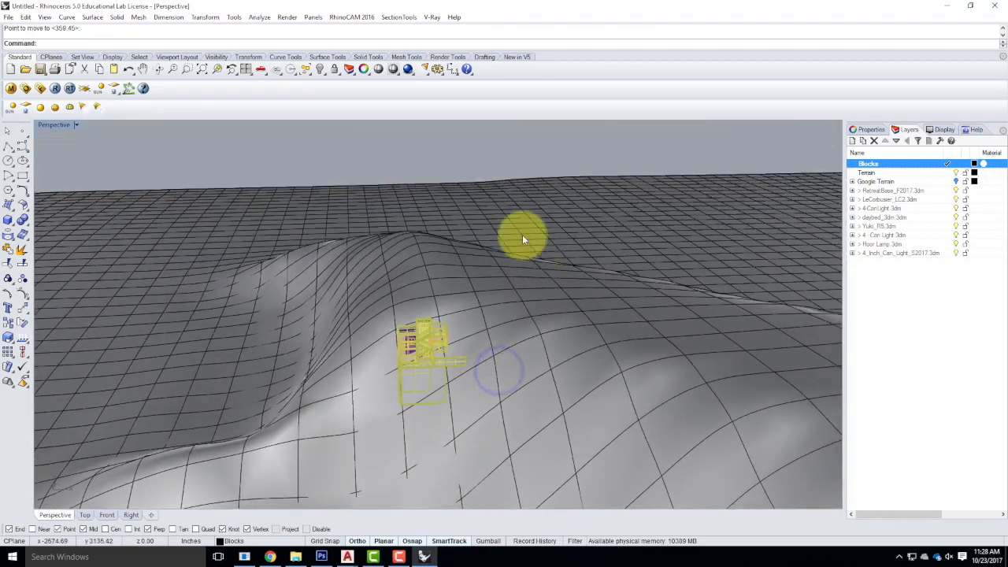
right_drag(400, 360, 495, 409)
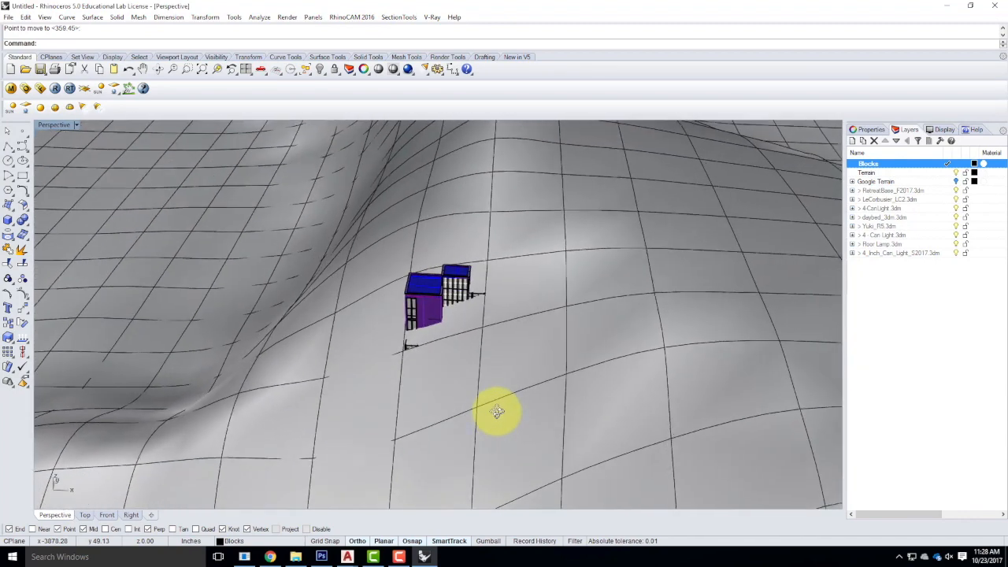
click(433, 313)
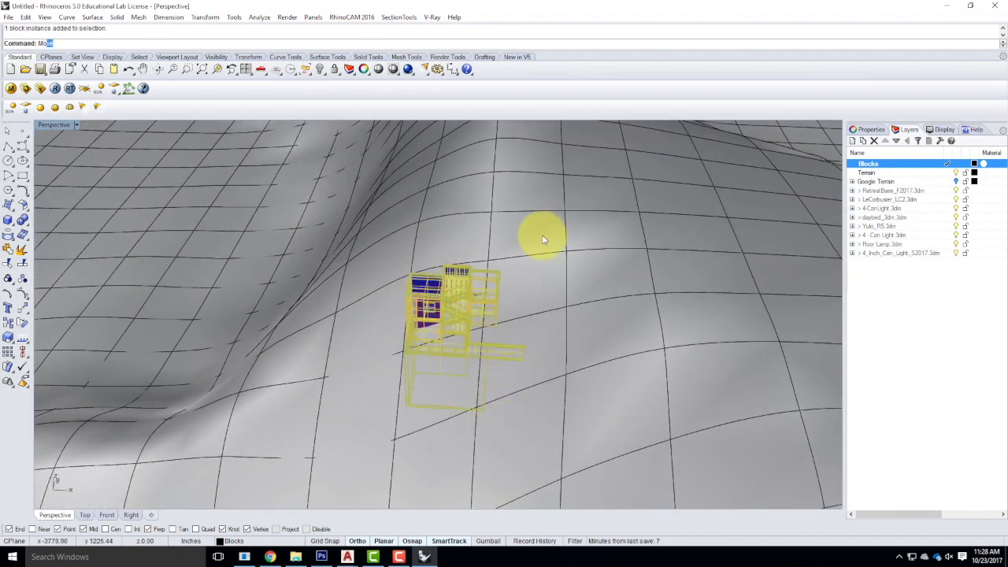
key(Return)
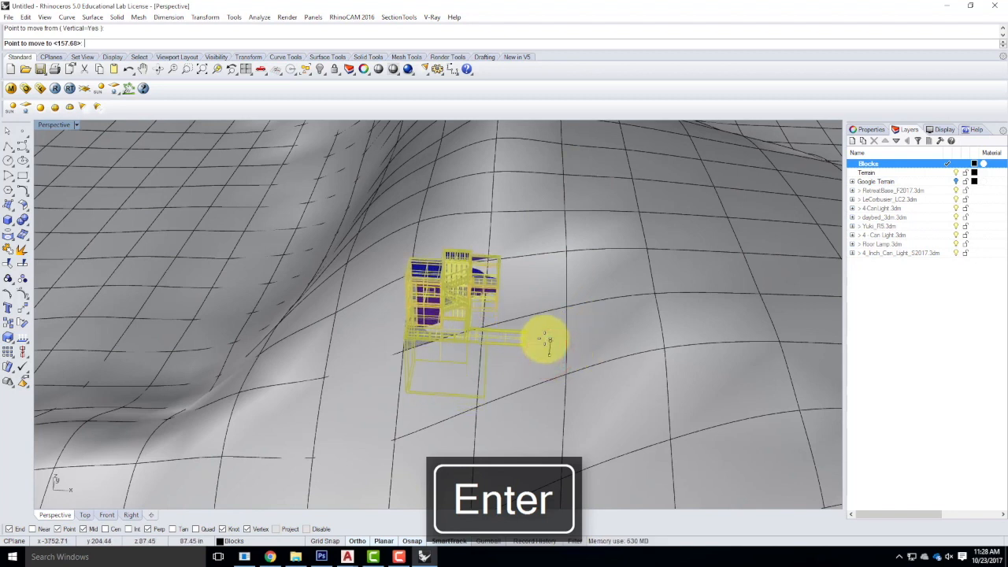
click(542, 338)
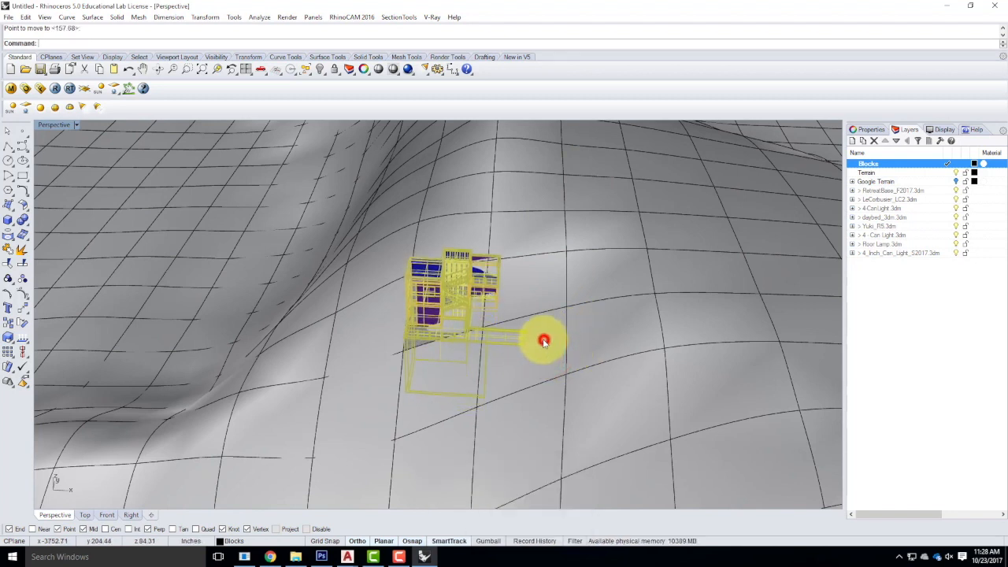
- Raise the building block another 55 inches or so vertically, with Vertical=Yes, to lift the glazed facade out of the terrain
mouse_move(368, 329)
right_down()
mouse_move(436, 345)
mouse_move(511, 345)
mouse_move(411, 376)
mouse_move(581, 348)
mouse_move(493, 338)
mouse_move(510, 309)
mouse_move(395, 277)
right_up()
scroll(324, 351, up, 3)
scroll(488, 347, up, 5)
right_drag(646, 377, 569, 376)
key(Escape)
right_drag(492, 359, 452, 327)
scroll(321, 292, up, 6)
right_drag(443, 279, 361, 310)
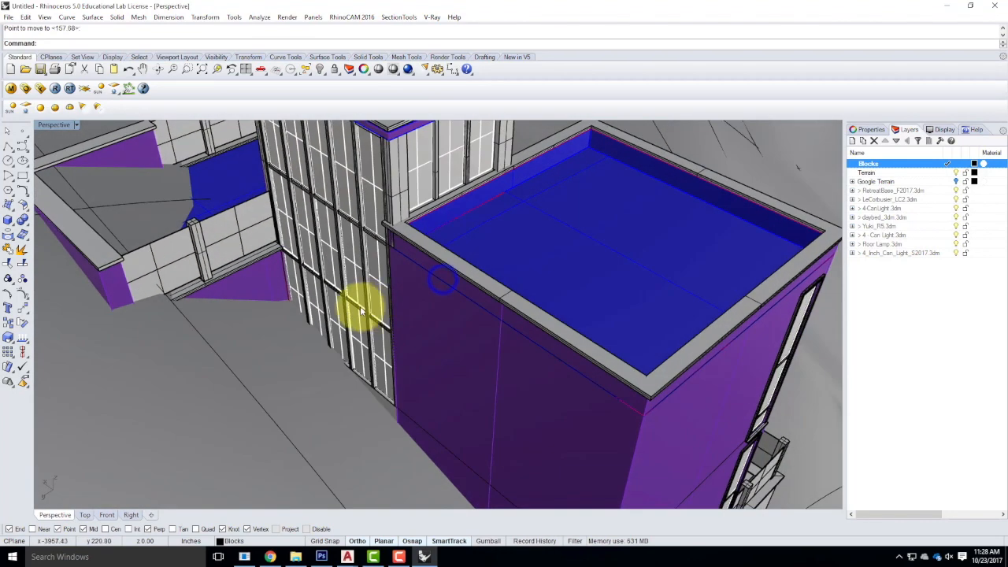
click(518, 330)
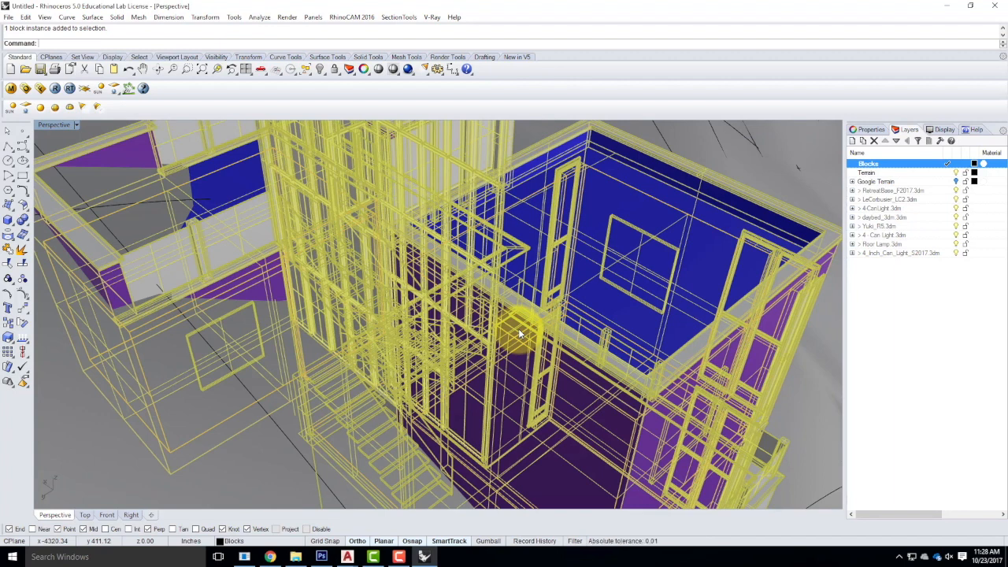
key(Return)
text(v)
key(Return)
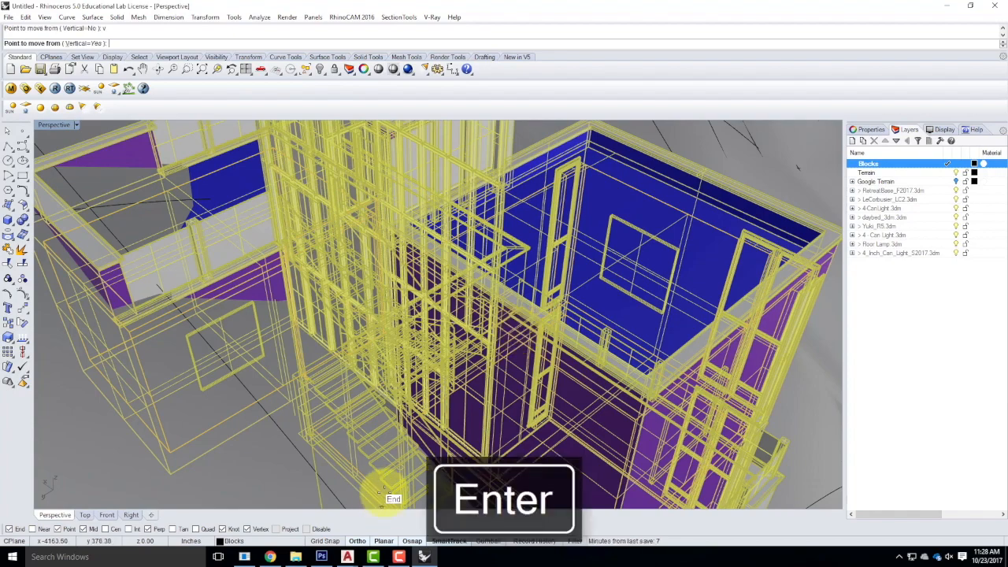
click(329, 403)
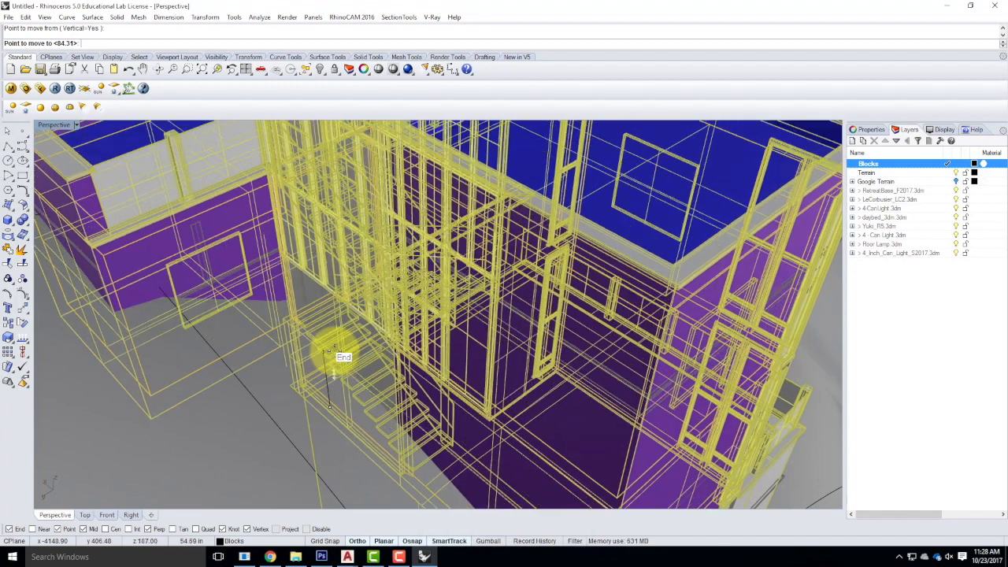
click(333, 347)
key(Escape)
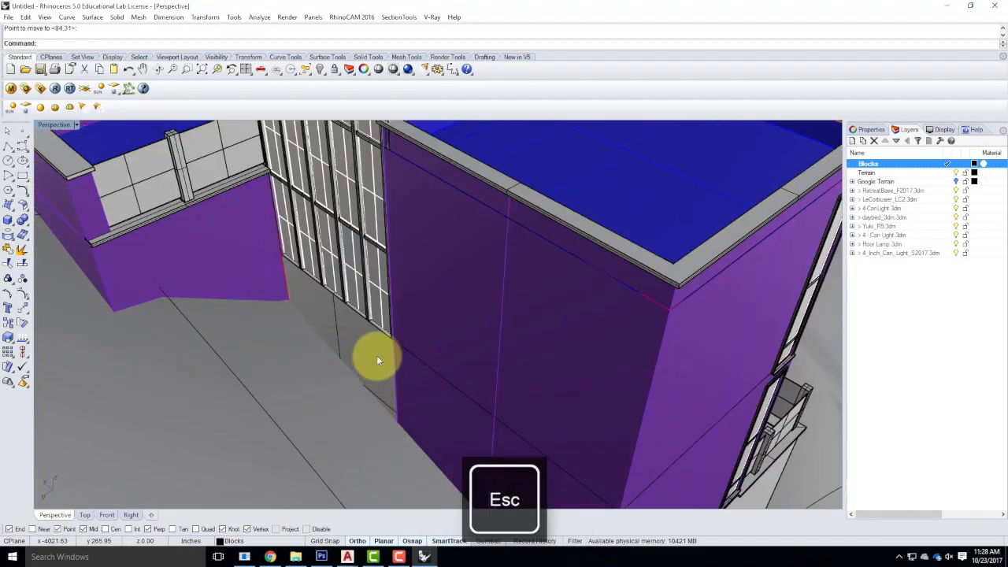
- Lower the building block about 28 inches, keeping the move vertical
click(377, 356)
key(Return)
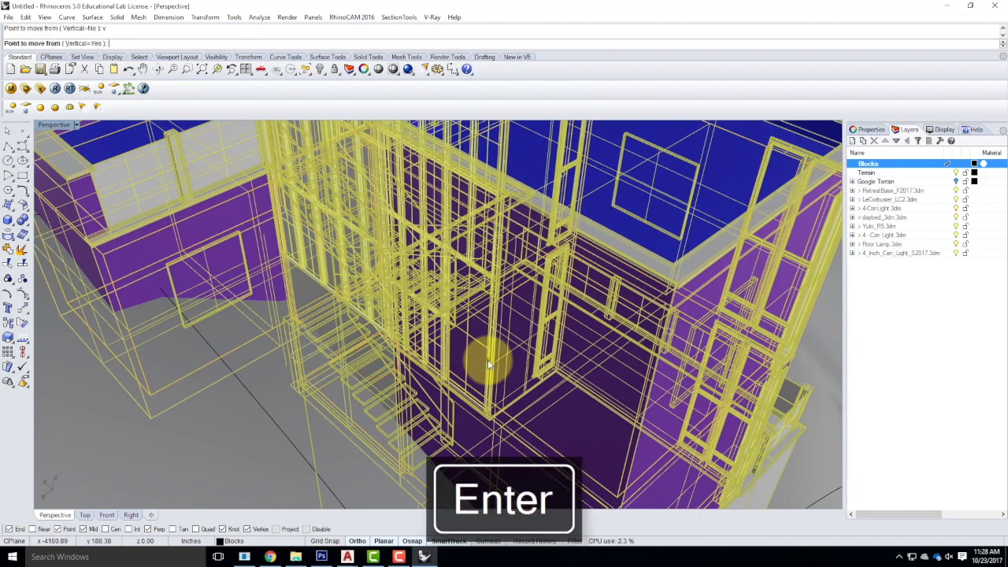
click(198, 426)
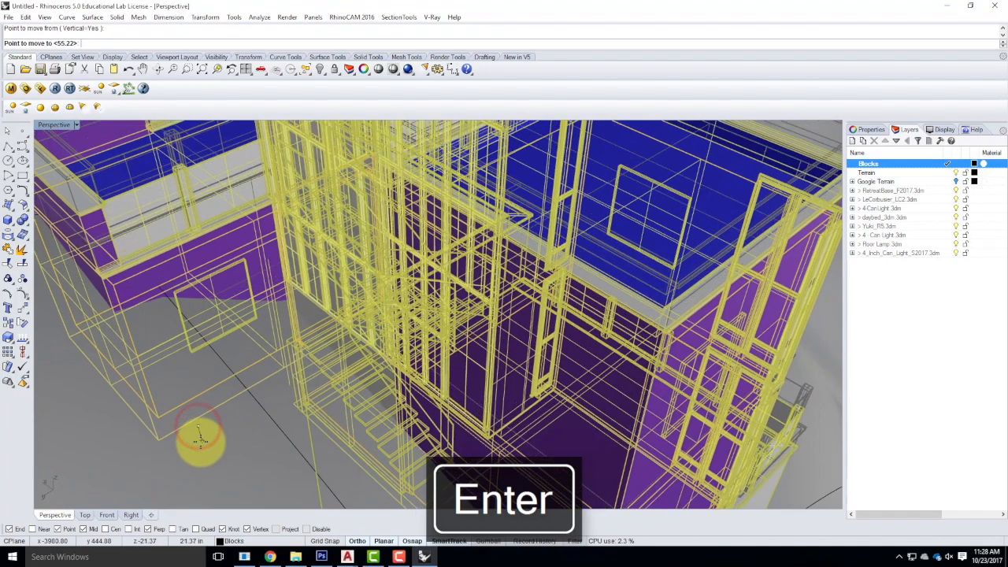
click(198, 445)
key(Escape)
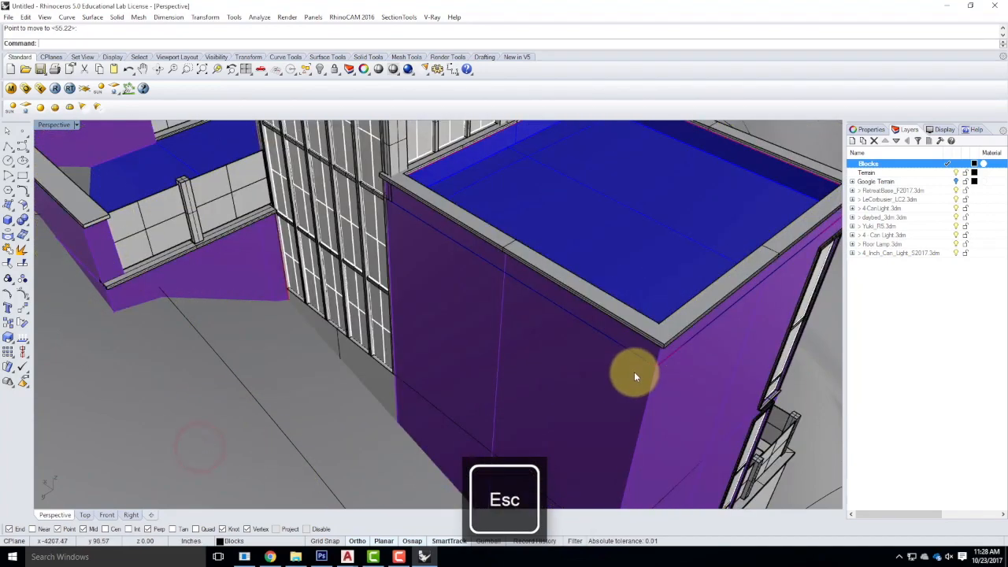
- Examine from several sides how the terrace, retaining wall and facade meet the sloping terrain
right_drag(638, 371, 451, 316)
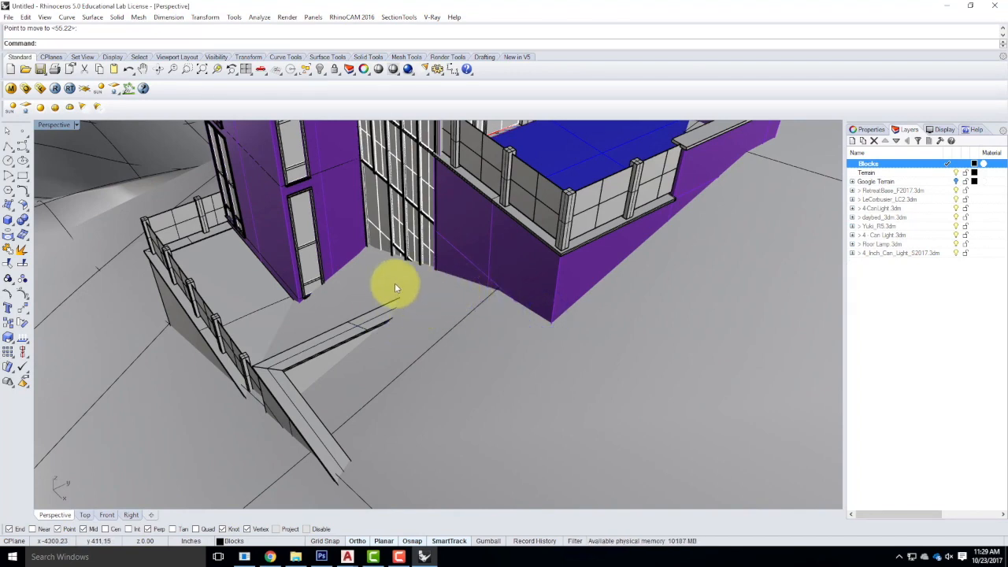
scroll(621, 307, down, 4)
right_drag(538, 360, 557, 396)
scroll(362, 366, down, 6)
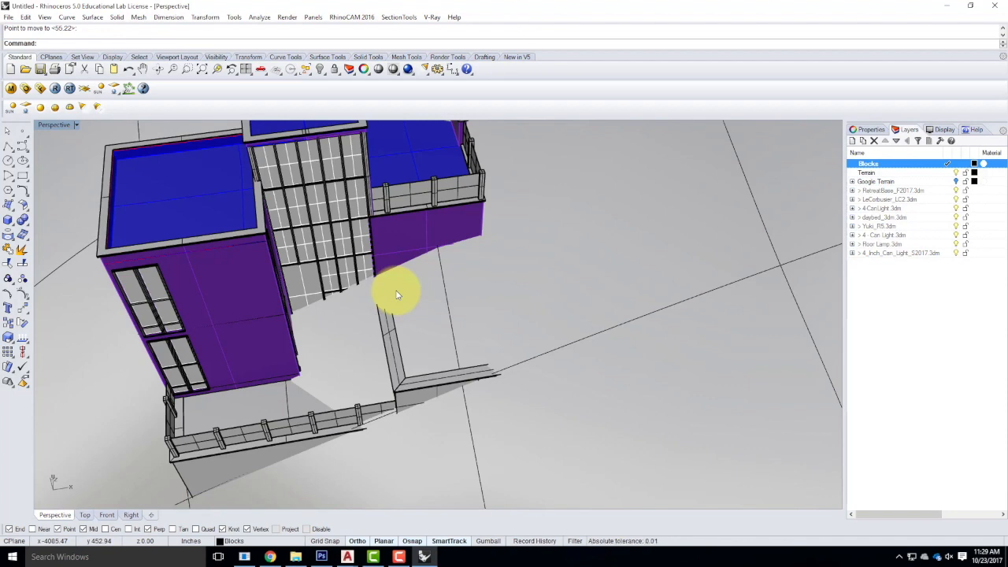
right_drag(397, 294, 353, 356)
scroll(509, 353, up, 5)
right_drag(548, 300, 391, 284)
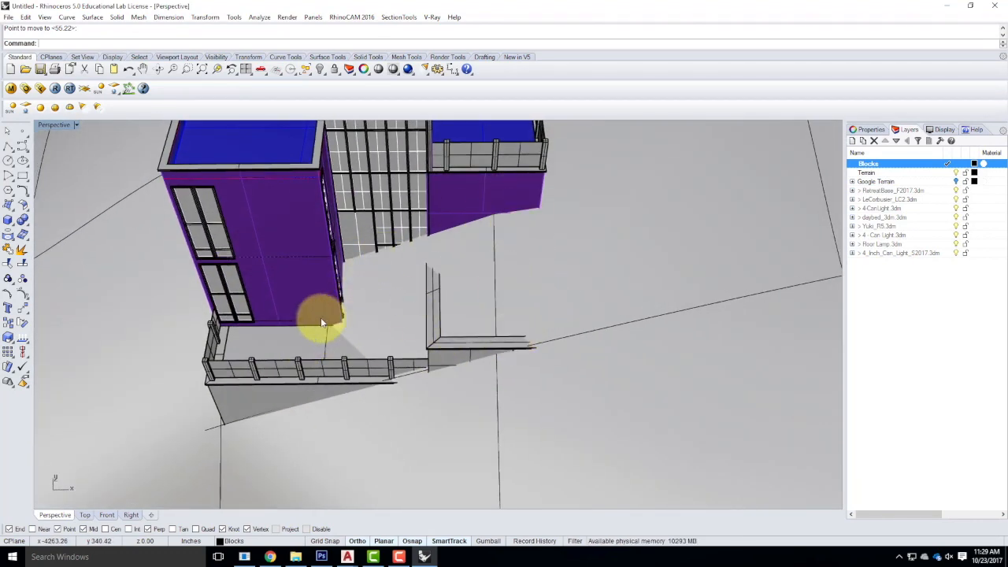
right_drag(349, 416, 417, 367)
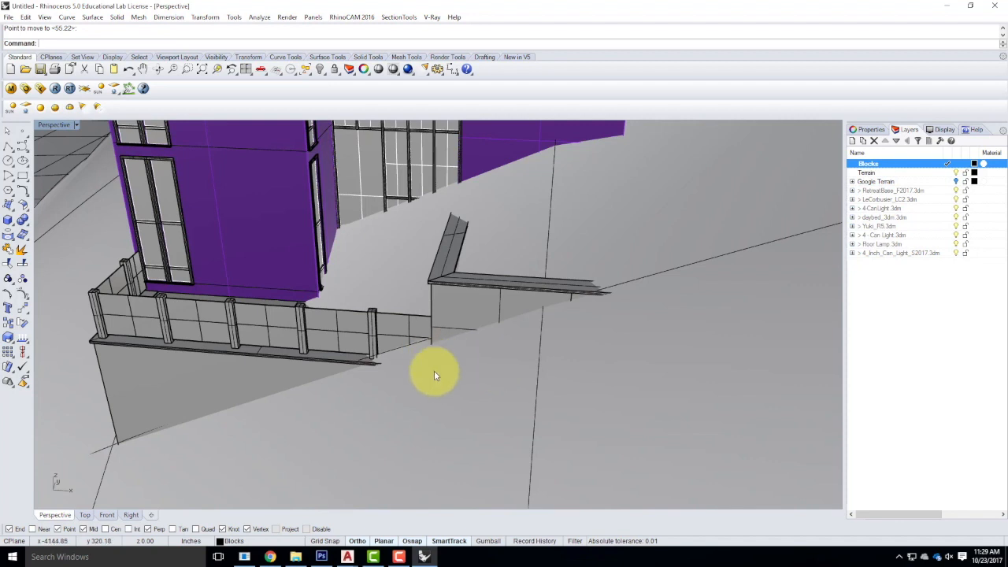
- Raise the building block vertically by a small amount so the terrace edge clears the terrain, then deselect it
click(456, 309)
key(Escape)
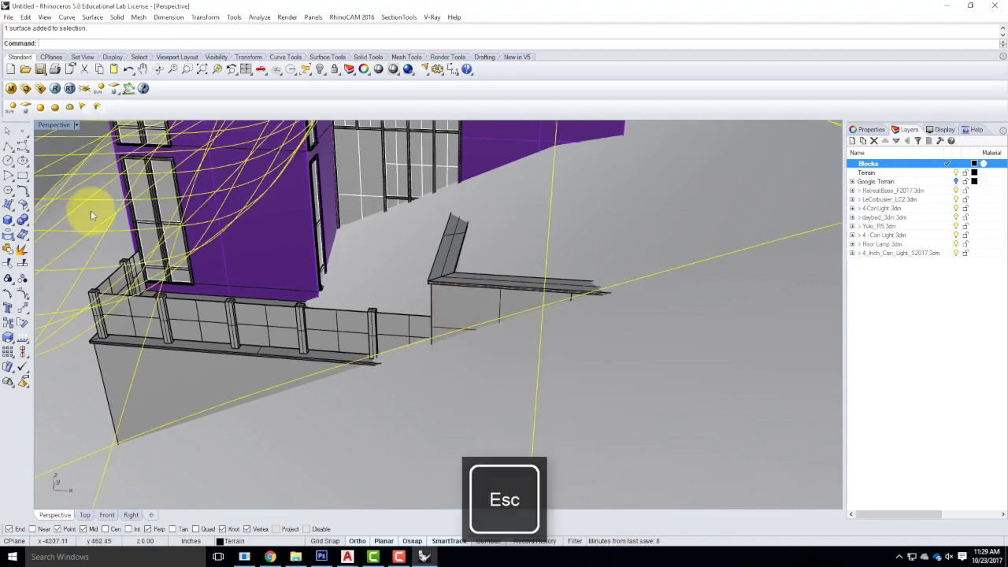
click(254, 217)
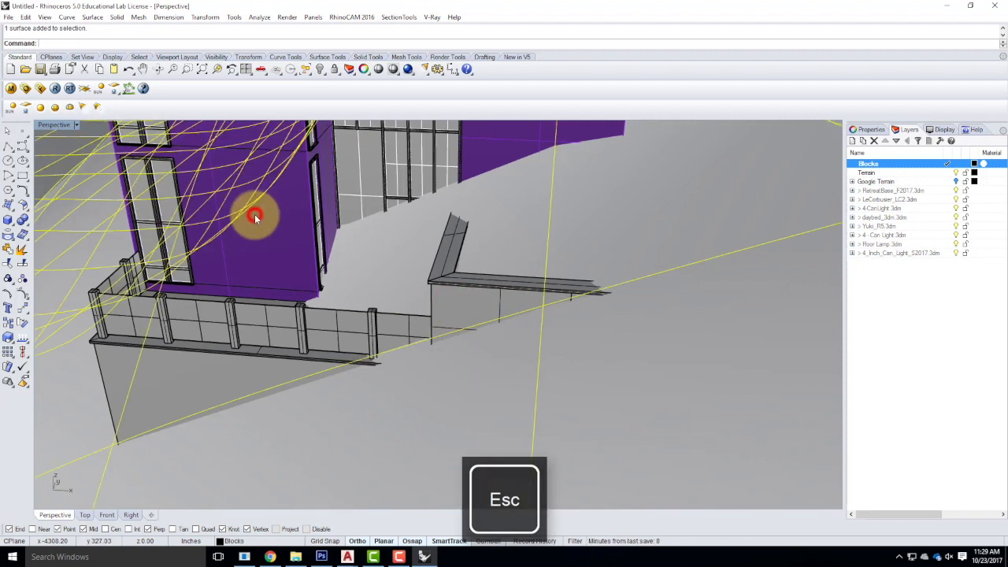
click(316, 213)
text(M)
key(Return)
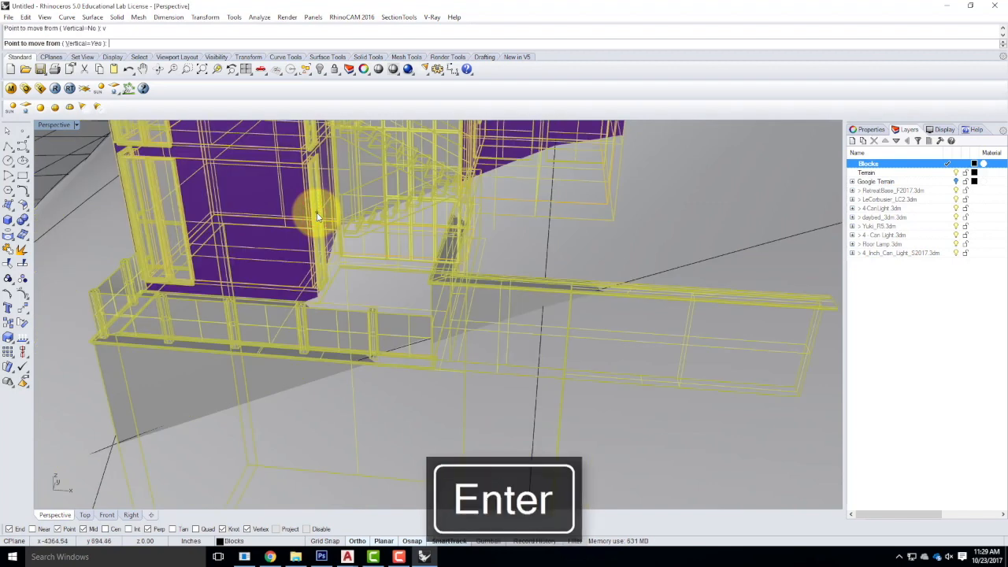
click(501, 361)
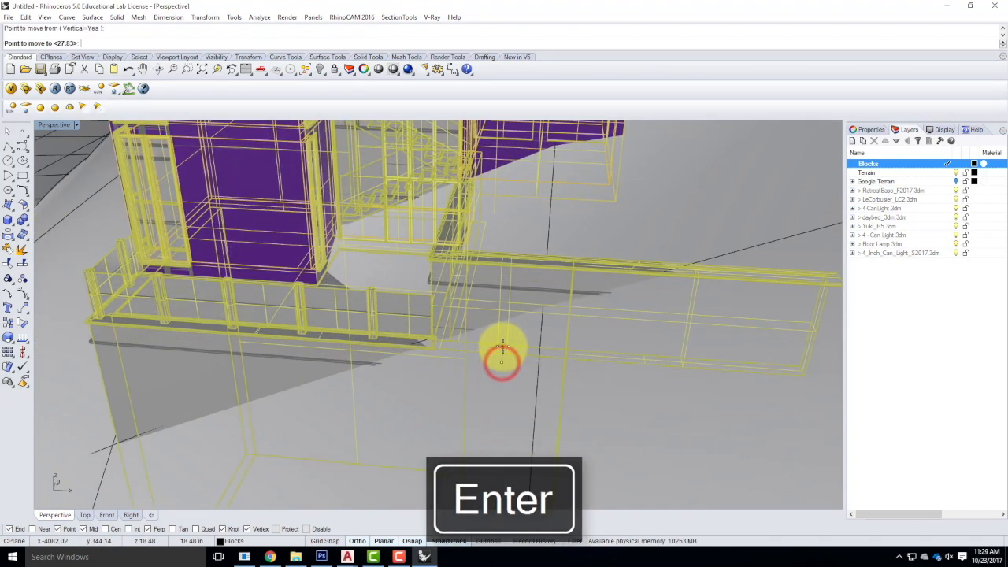
click(502, 340)
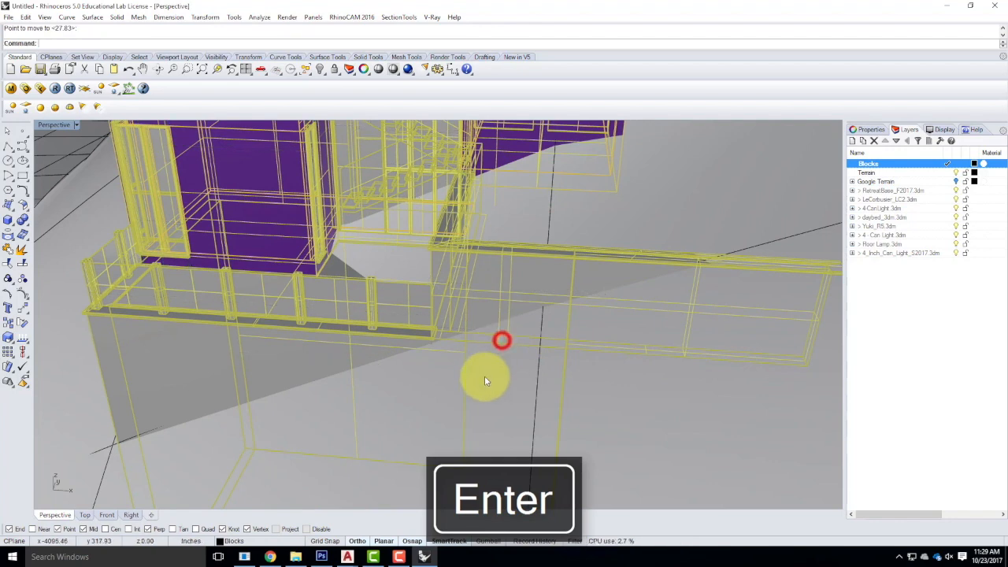
key(Escape)
- Check the terrace against the slope, restore the four-viewport layout and frame the building plan in the Top view
scroll(453, 346, up, 3)
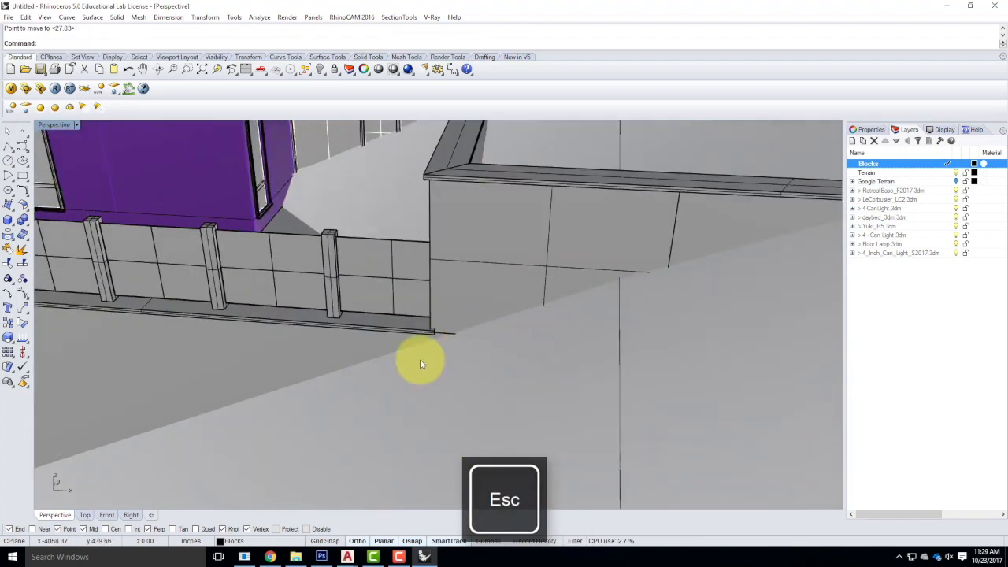
scroll(472, 347, down, 6)
right_drag(525, 212, 530, 338)
scroll(491, 299, down, 3)
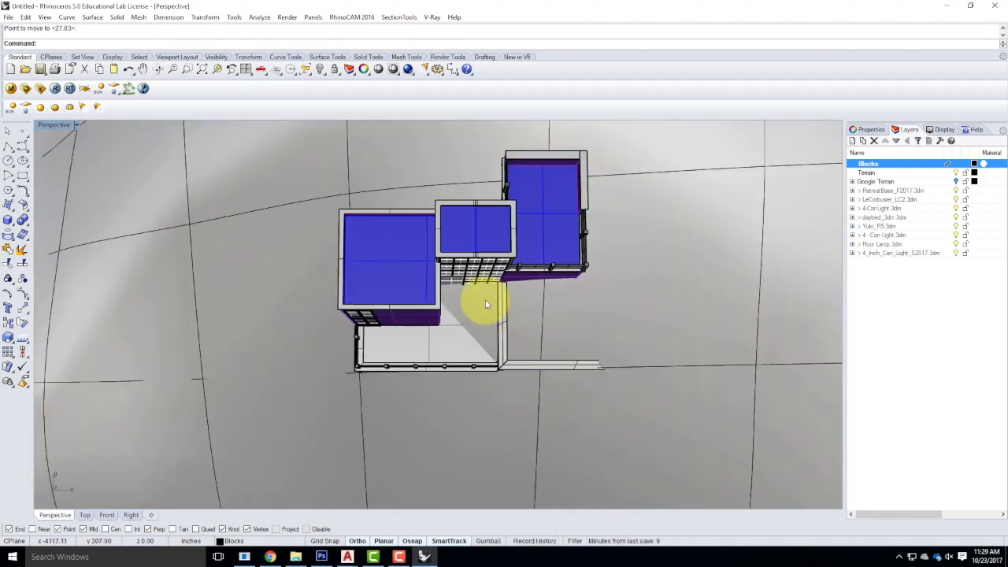
scroll(567, 340, up, 5)
right_drag(621, 391, 588, 210)
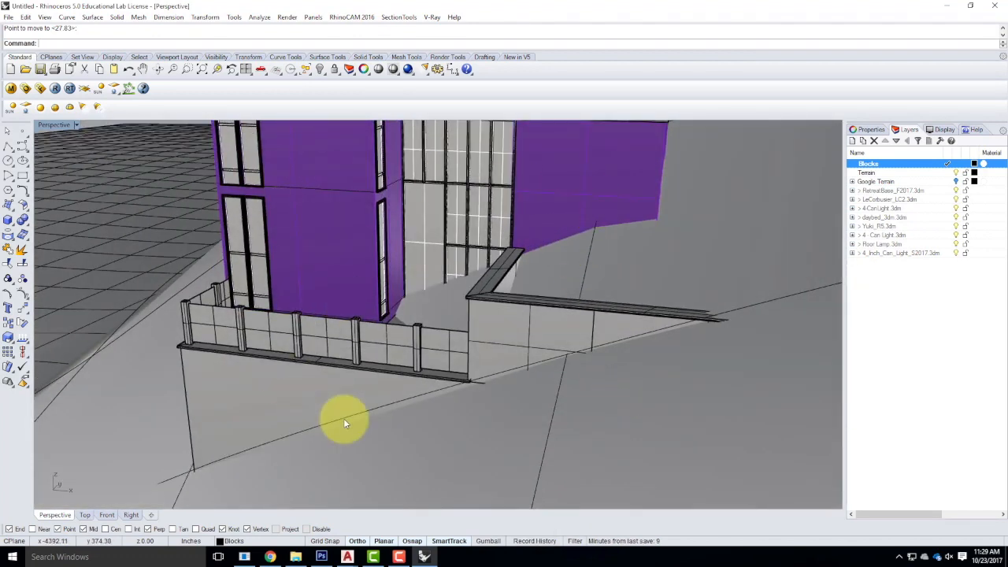
double_click(57, 124)
scroll(223, 228, up, 6)
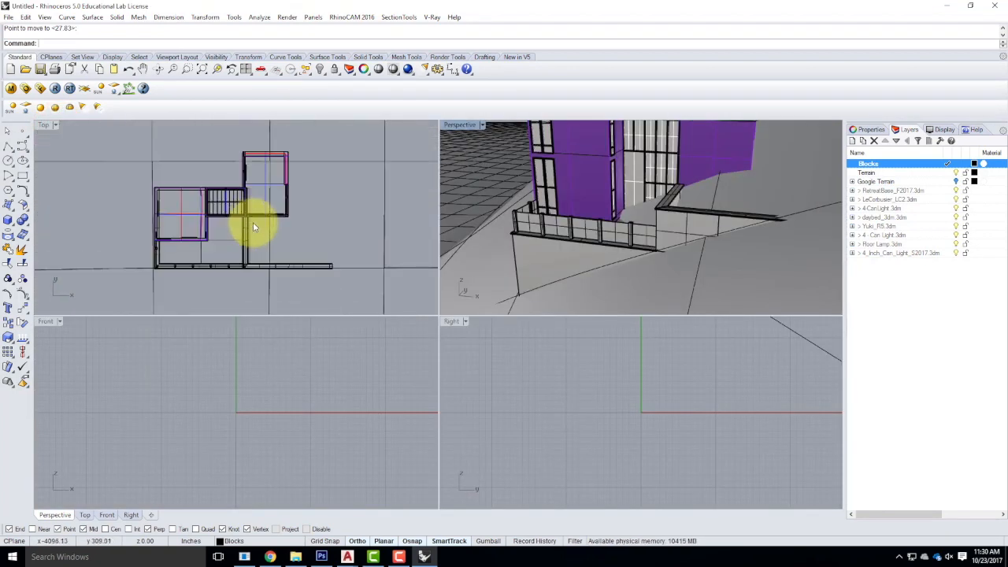
- Create a new layer named Construction
click(870, 129)
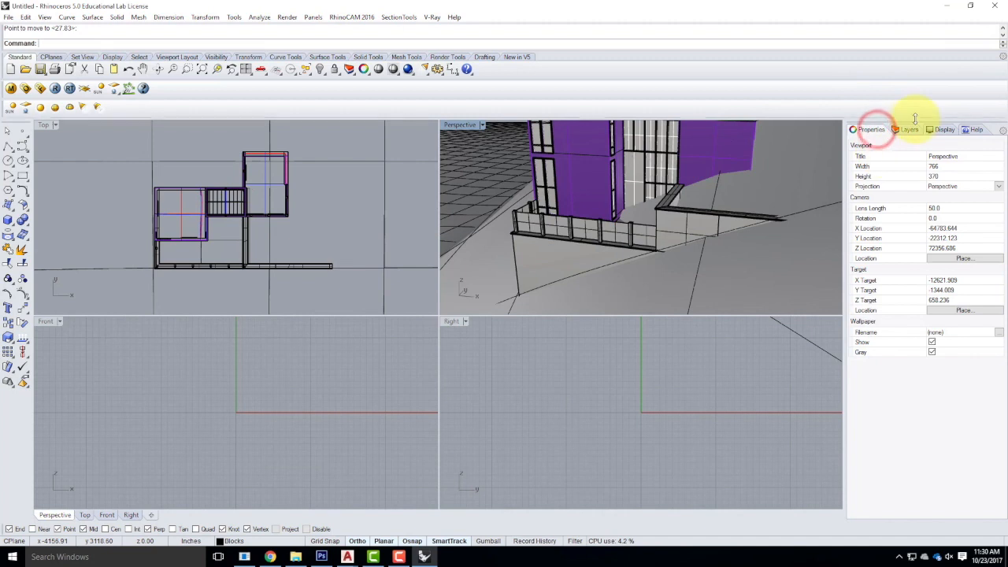
click(909, 129)
click(897, 295)
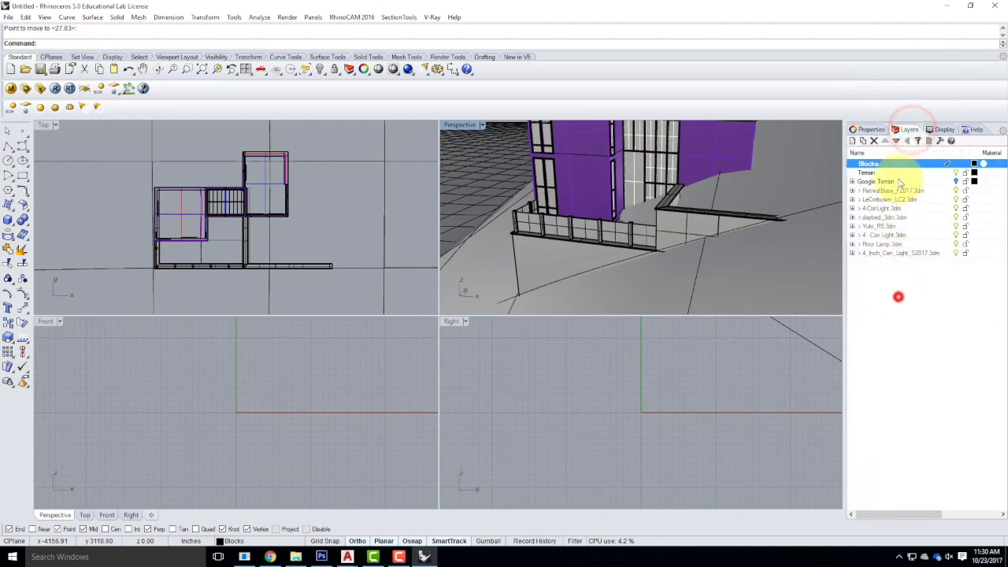
click(851, 141)
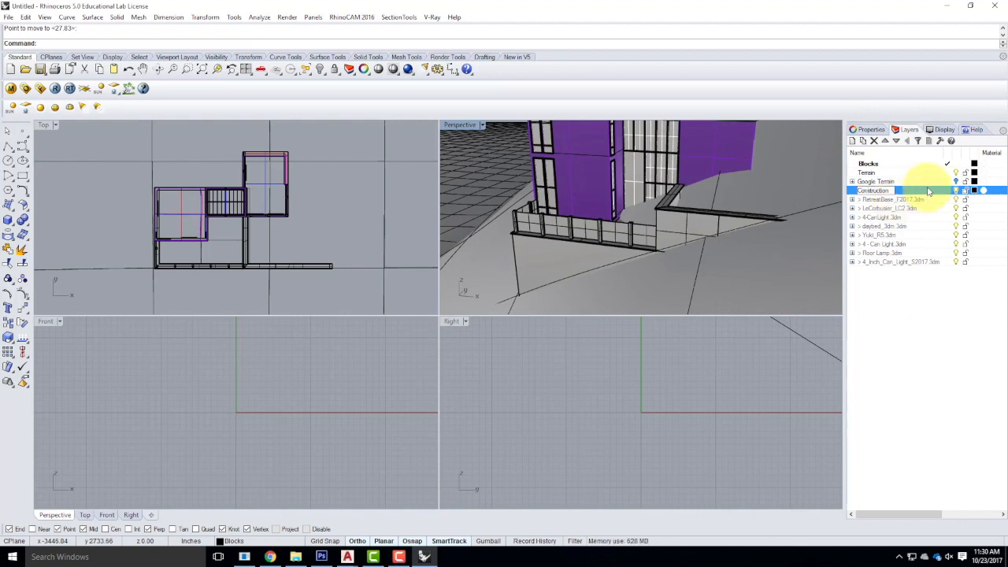
- Make Construction the current layer and move it above Blocks to the head of the layer list
double_click(930, 183)
double_click(933, 190)
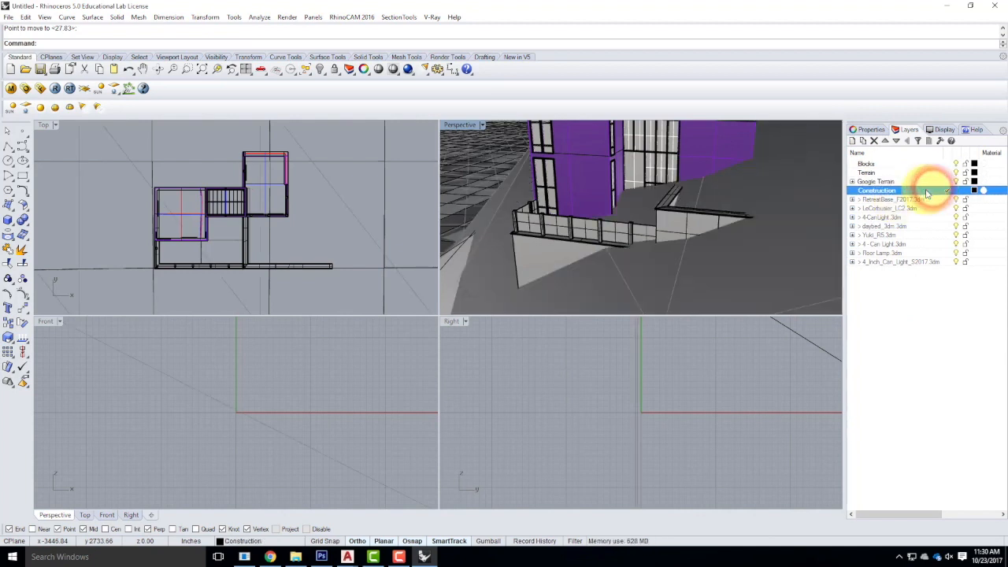
click(887, 141)
click(887, 142)
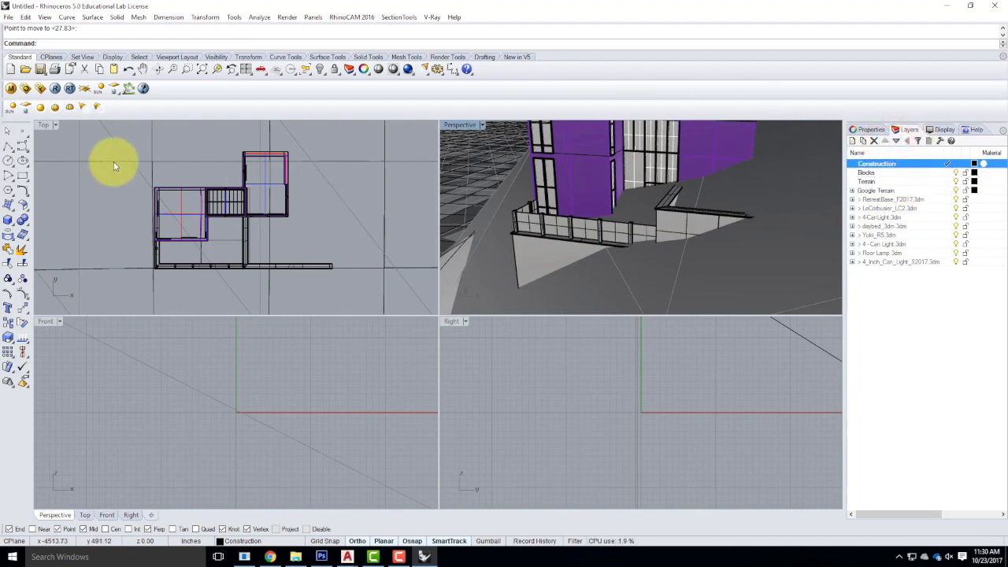
- Start a polyline at the terrace's outer lower-left corner in plan and run it up to the main volume's upper-left outer corner
click(5, 146)
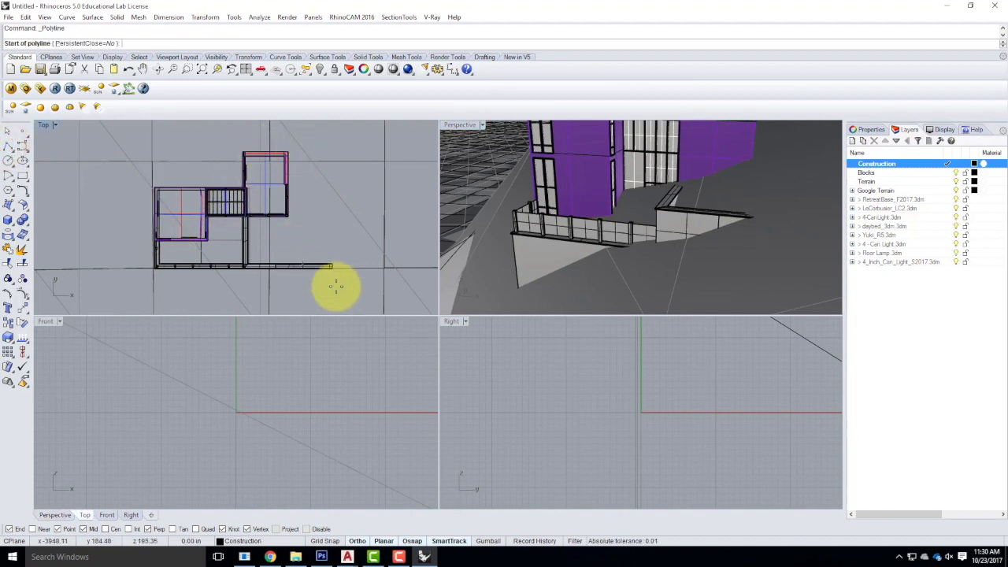
scroll(153, 263, up, 4)
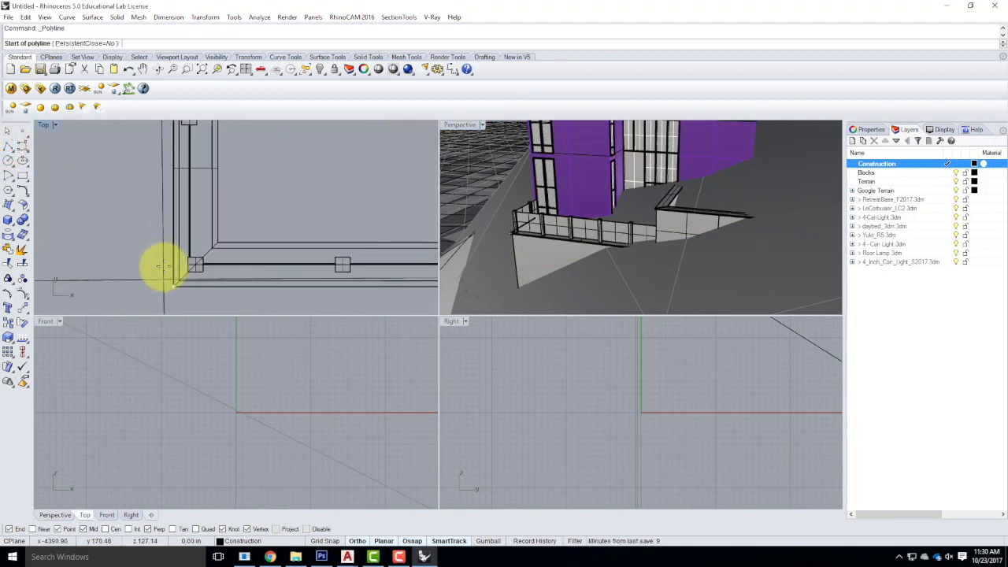
scroll(158, 265, up, 5)
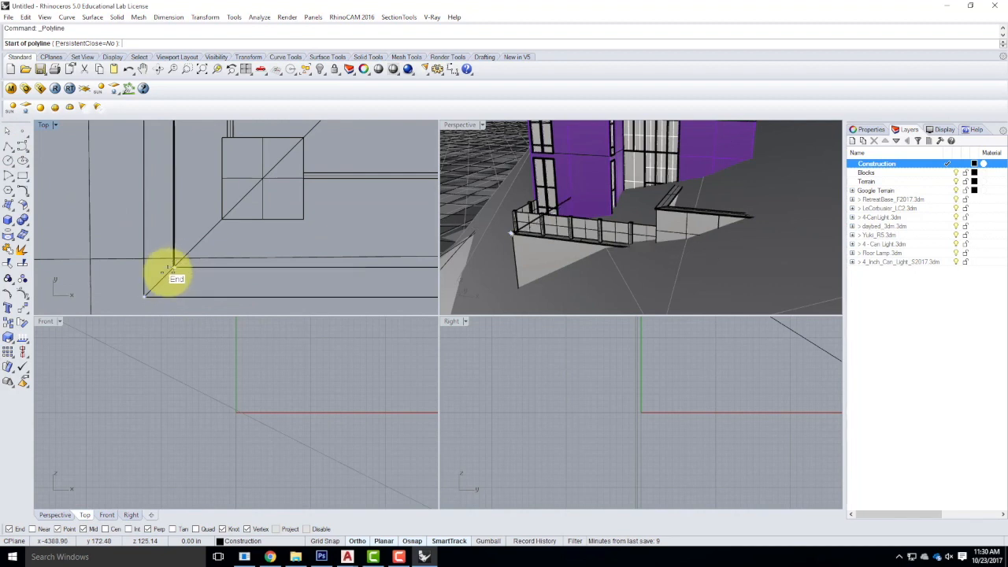
scroll(173, 268, up, 5)
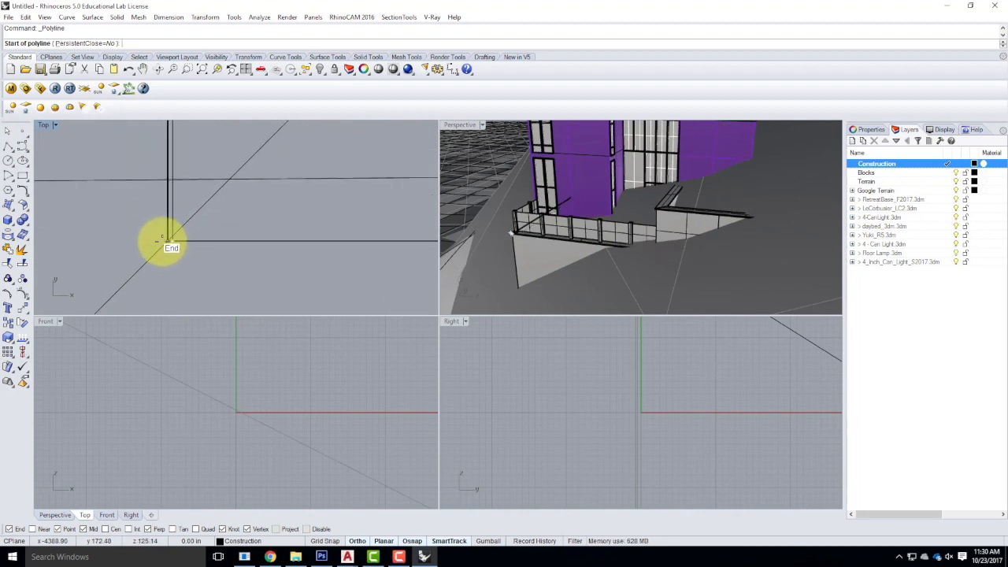
click(169, 241)
scroll(193, 298, down, 3)
scroll(188, 295, down, 12)
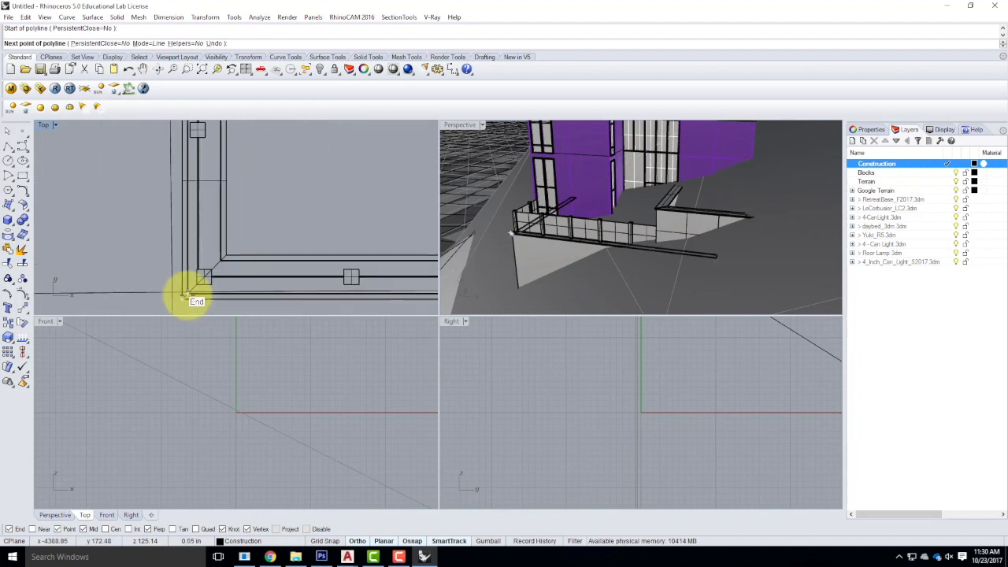
scroll(189, 175, up, 6)
scroll(188, 186, up, 4)
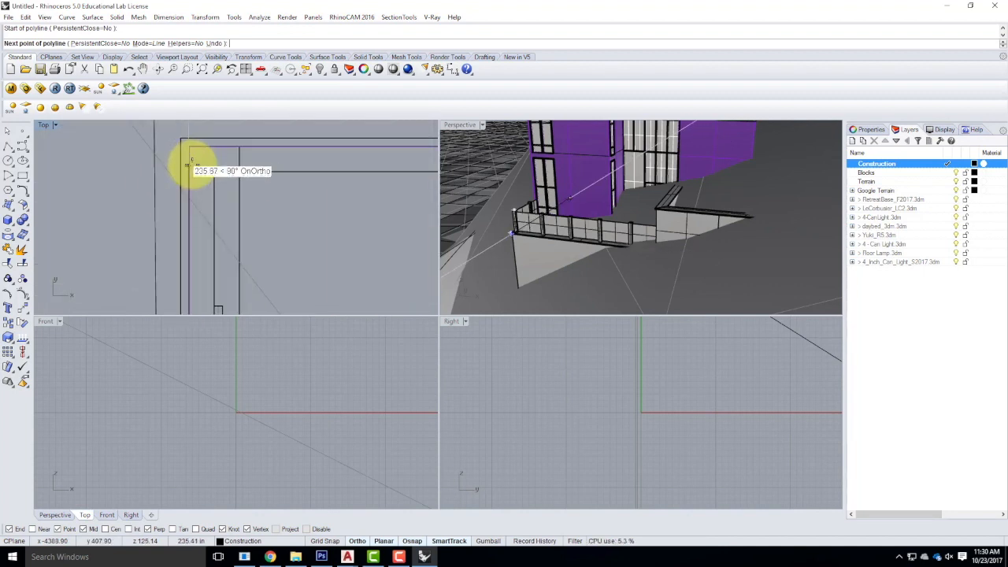
click(192, 145)
- Continue the polyline along the building's upper wall to the inside corner where the stair volume meets the projecting wing
scroll(118, 235, down, 14)
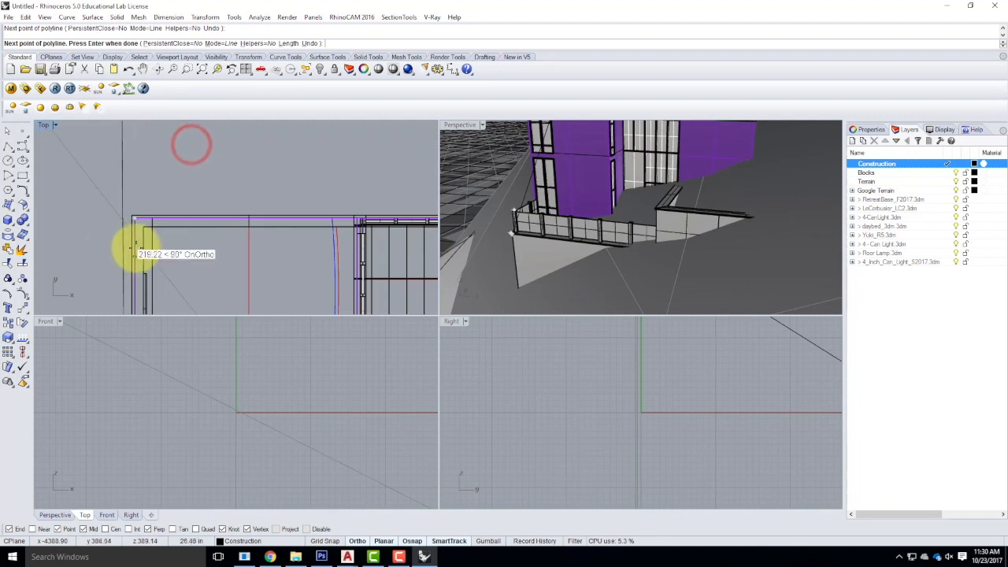
scroll(387, 235, up, 6)
scroll(394, 236, up, 3)
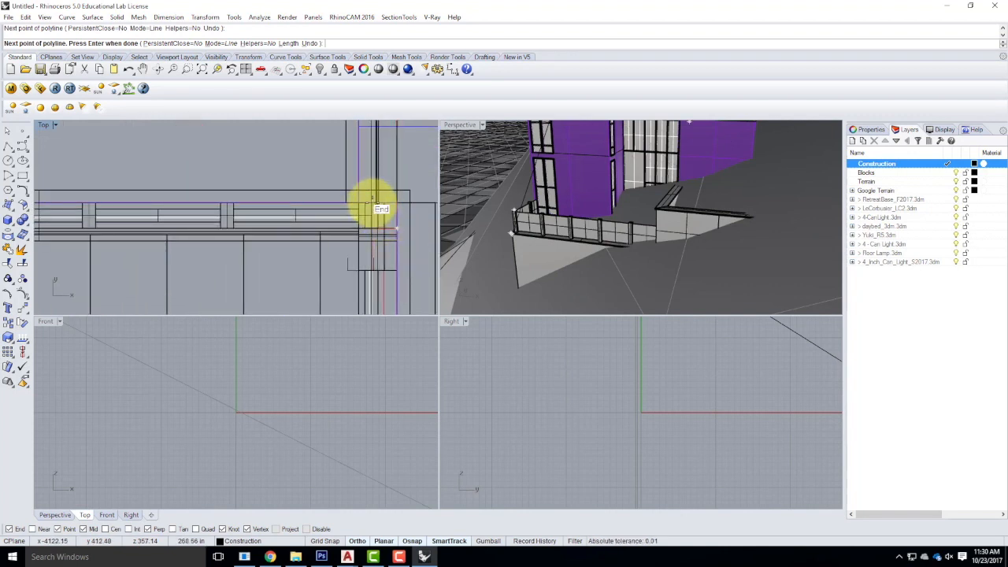
scroll(366, 208, up, 3)
click(340, 203)
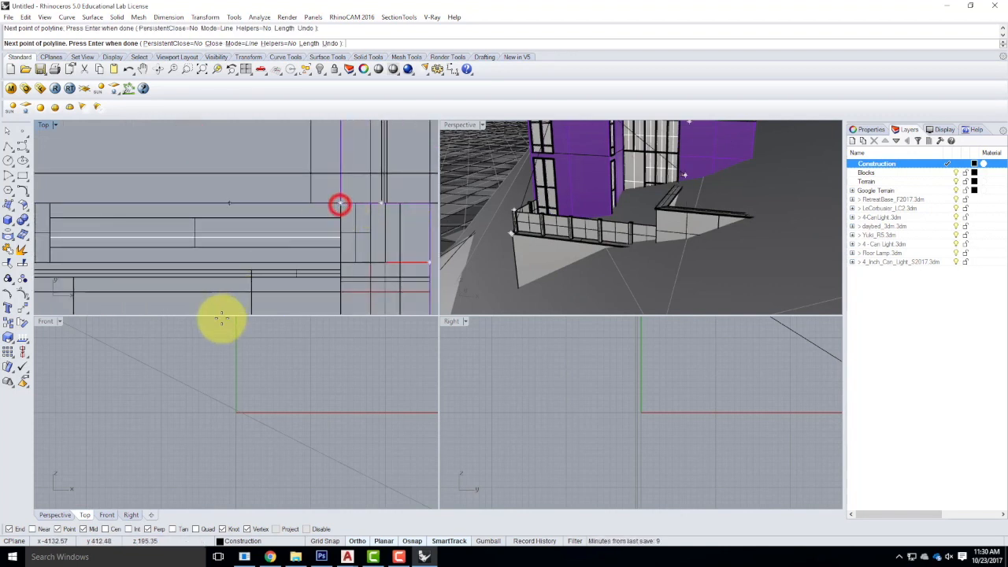
- Carry the polyline around the projecting wing's outer corners, ending at its lower-right corner in plan
scroll(220, 314, down, 11)
scroll(257, 287, down, 13)
scroll(270, 181, up, 5)
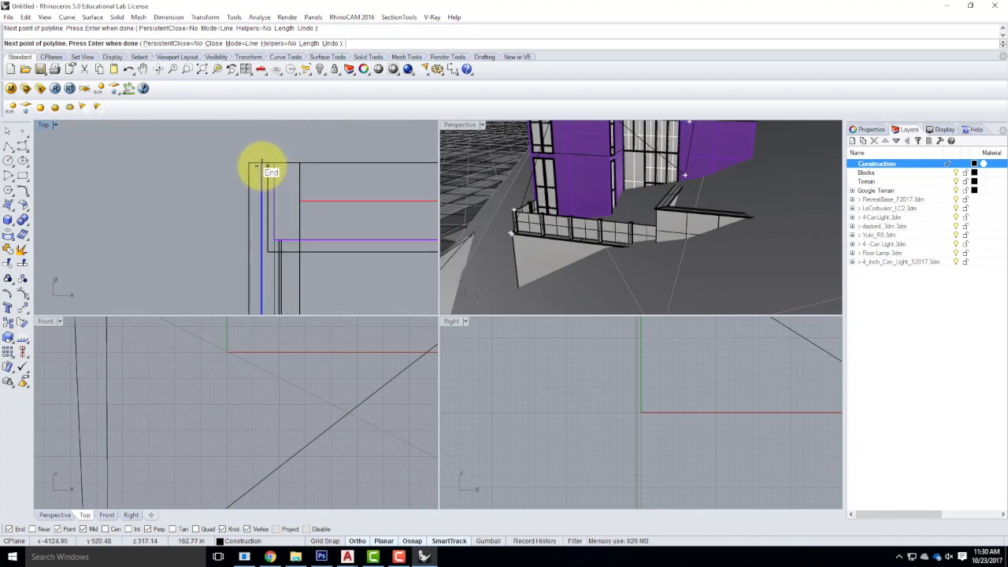
scroll(181, 180, down, 10)
scroll(302, 176, up, 3)
scroll(283, 161, down, 4)
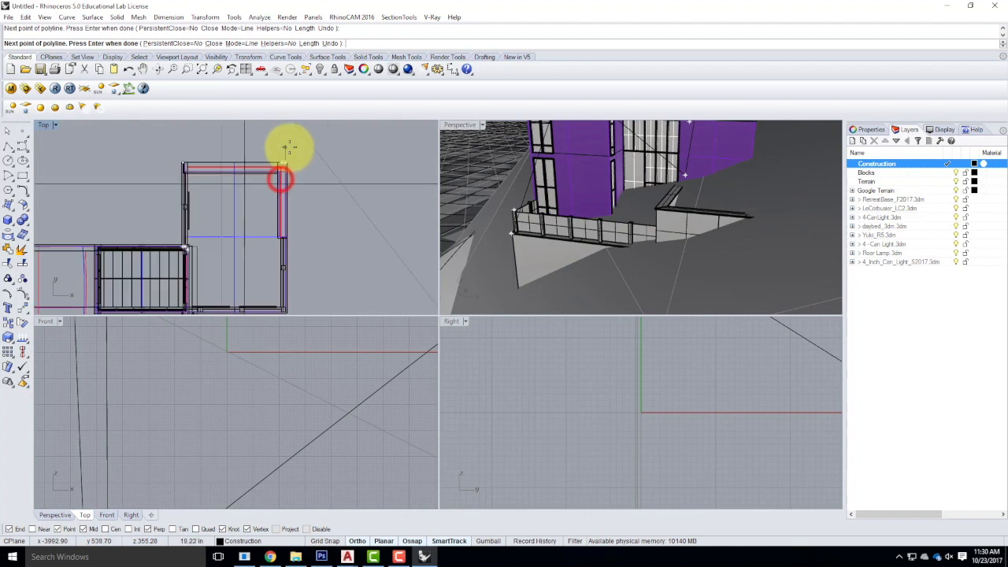
scroll(292, 209, up, 5)
scroll(284, 227, up, 3)
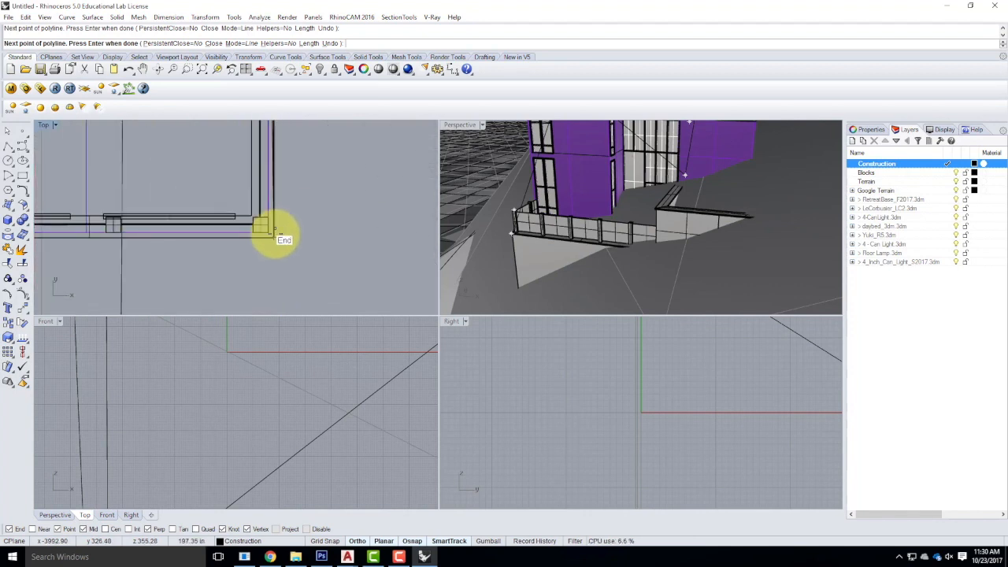
scroll(332, 231, down, 4)
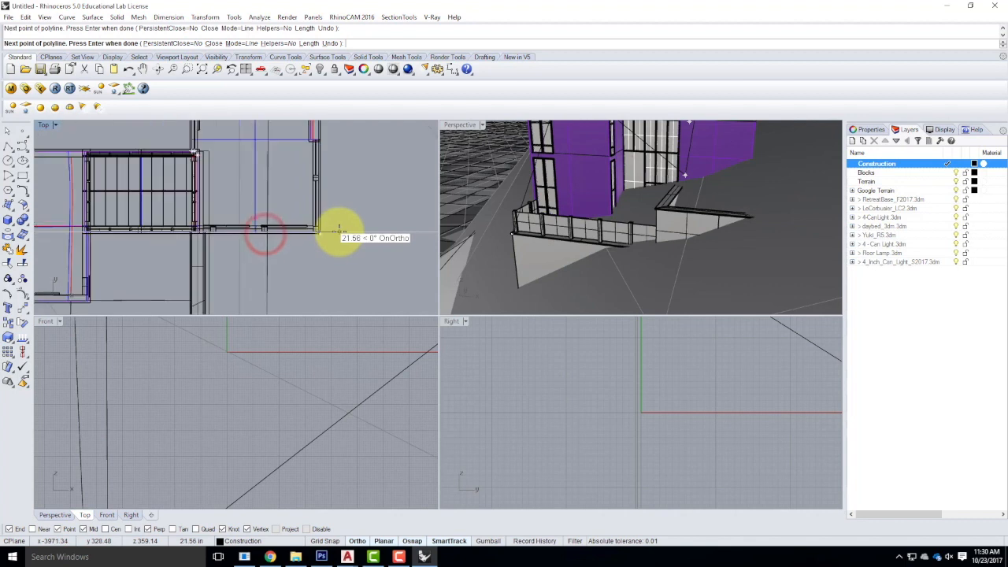
- Try to extend the polyline along the stair's lower wall to the main volume, then undo that point
scroll(136, 230, up, 4)
scroll(133, 228, up, 2)
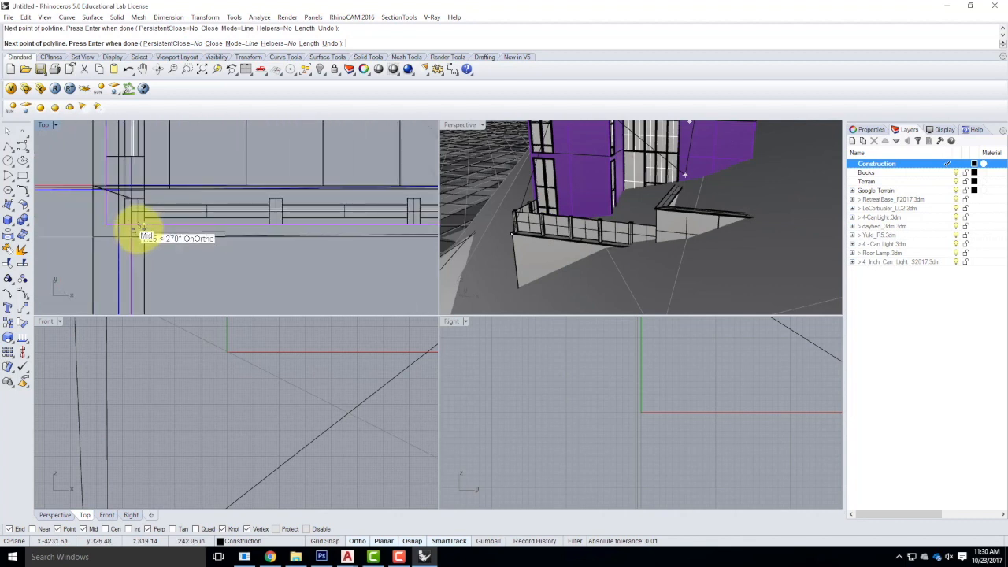
click(133, 226)
scroll(260, 157, down, 4)
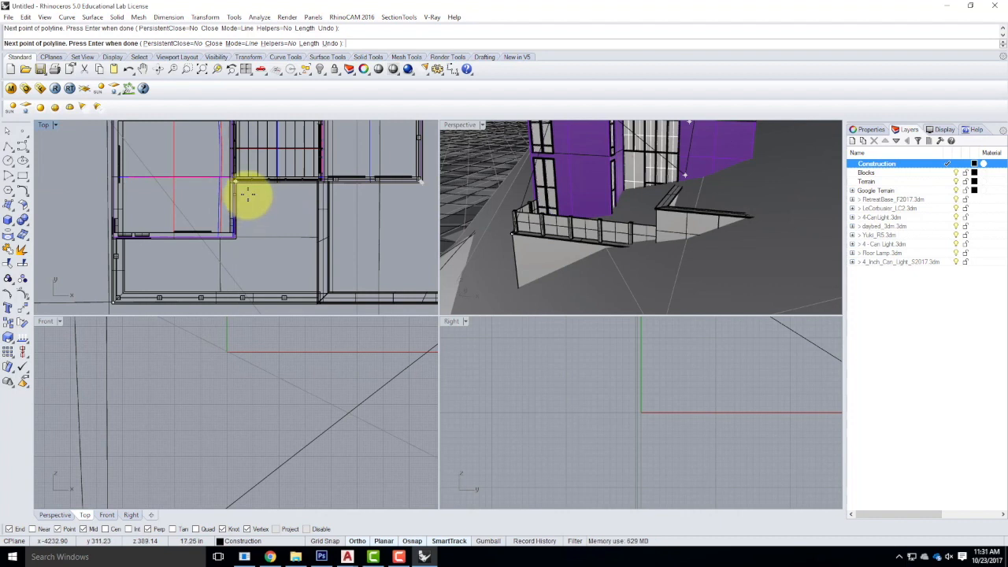
key(ctrl+z)
- Route the polyline from the wing along the terrace's side wall, down to its inner corner and out to the retaining wall's far end
scroll(330, 193, up, 4)
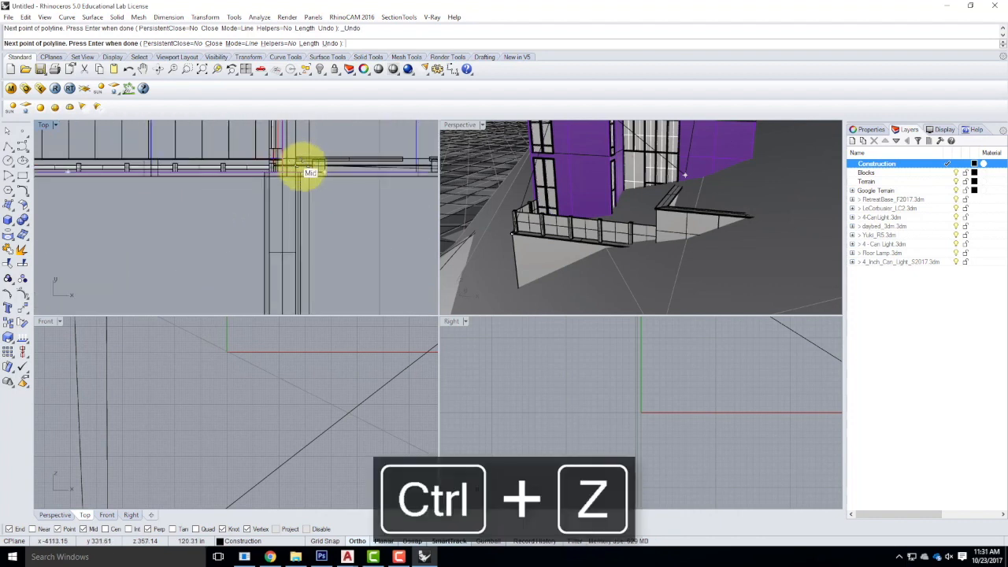
click(290, 182)
scroll(291, 169, down, 3)
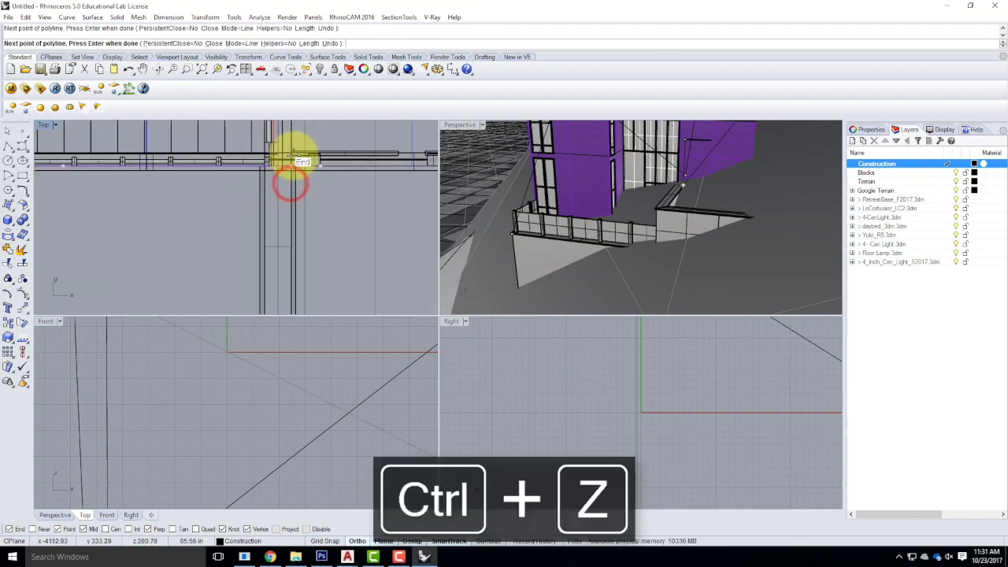
scroll(295, 244, up, 4)
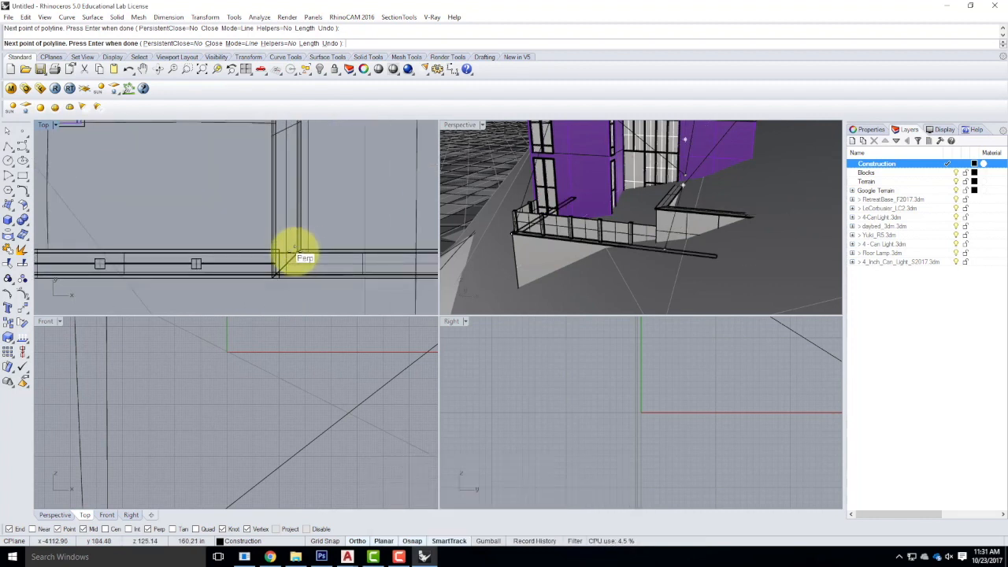
click(303, 258)
scroll(225, 191, down, 3)
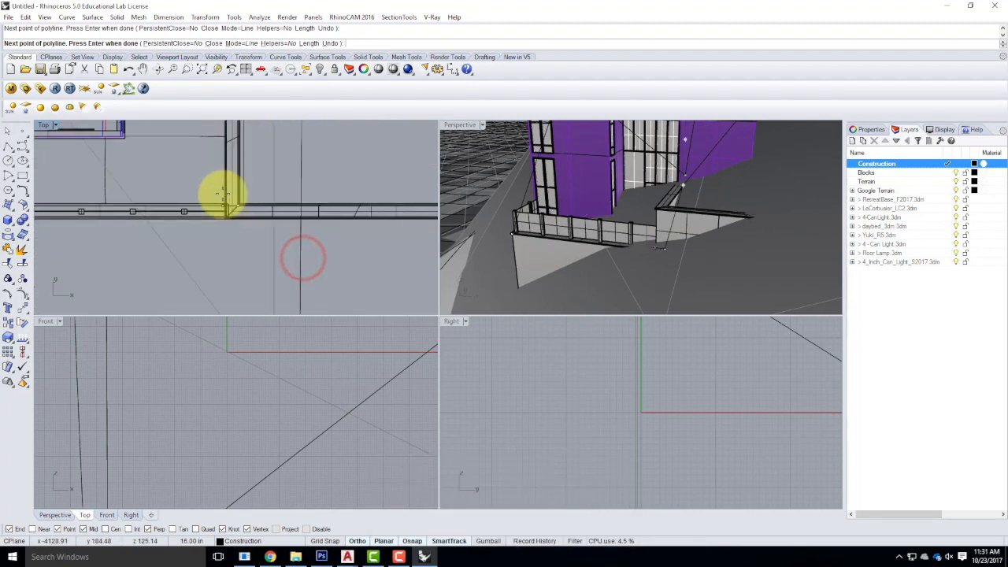
scroll(428, 213, up, 2)
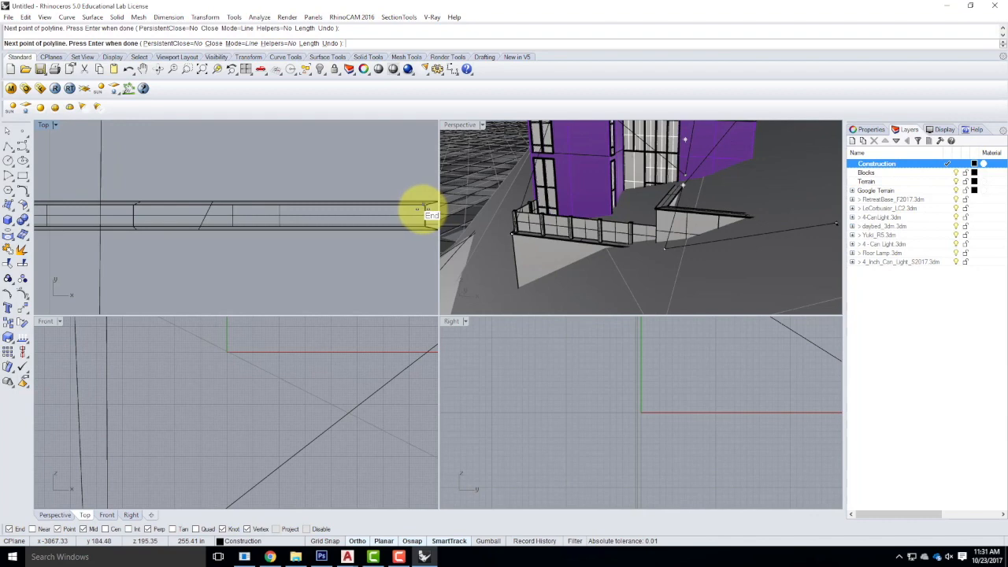
click(423, 210)
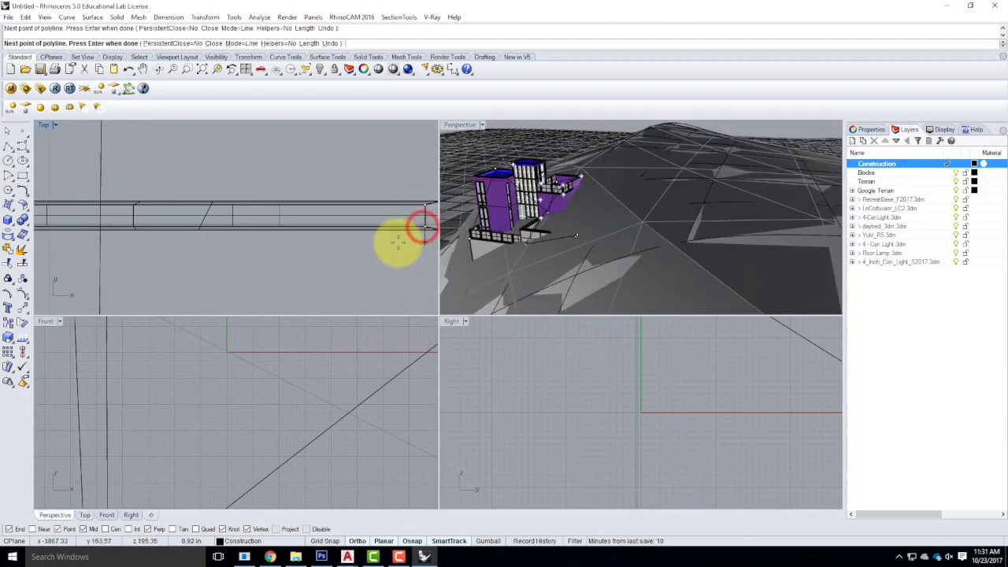
- Close the polyline at its starting terrace corner and select the finished outline curve
scroll(394, 243, down, 4)
scroll(256, 240, up, 6)
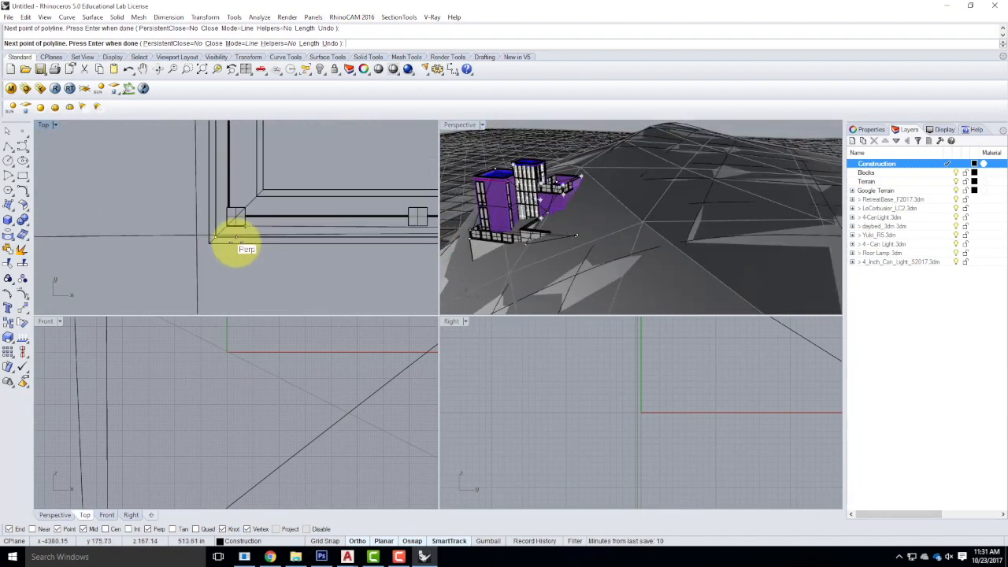
scroll(216, 225, up, 1)
click(230, 212)
click(233, 209)
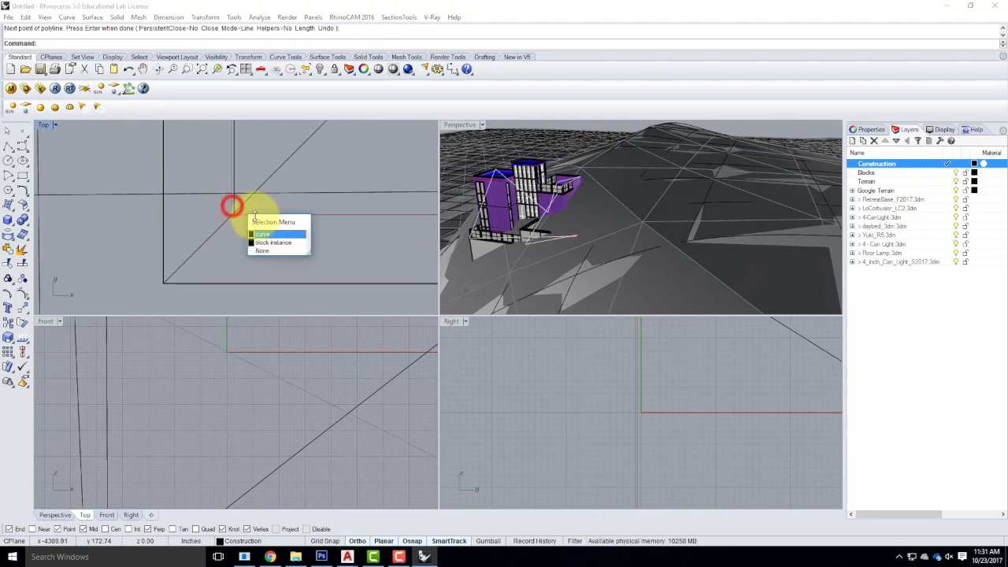
click(259, 235)
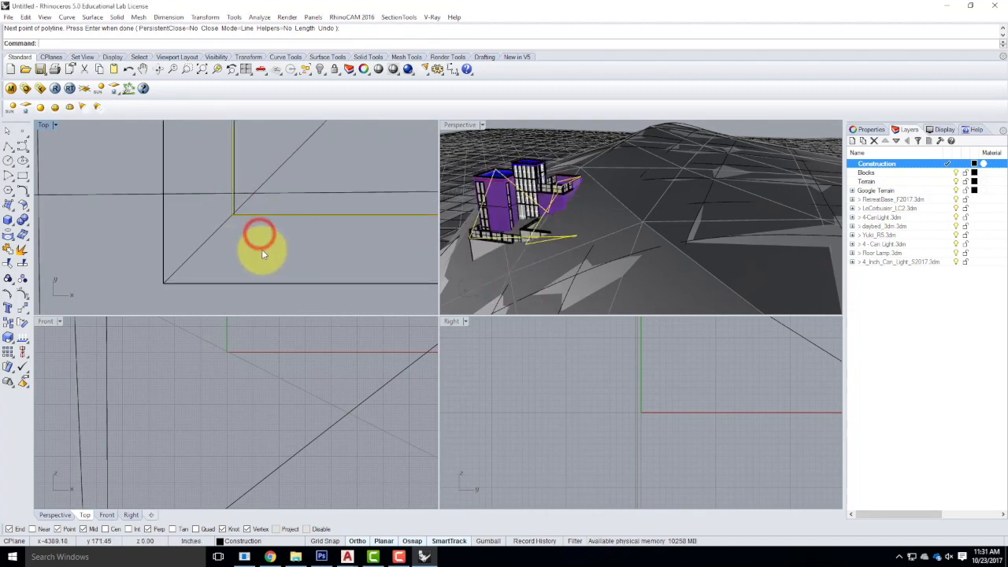
- Maximize the Perspective view and turn off the Google Terrain layer, leaving the smooth terrain around the building
double_click(461, 126)
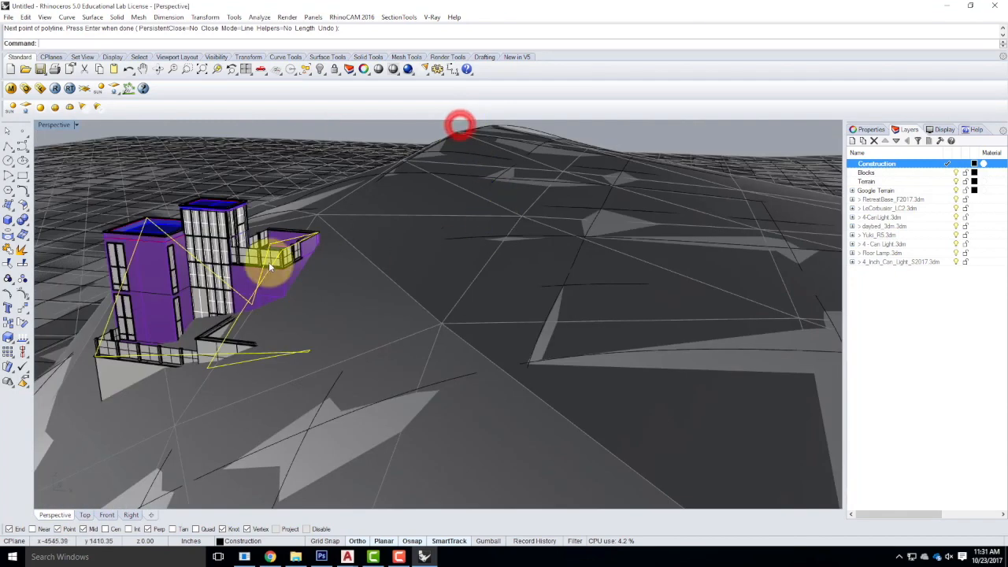
right_drag(417, 274, 407, 263)
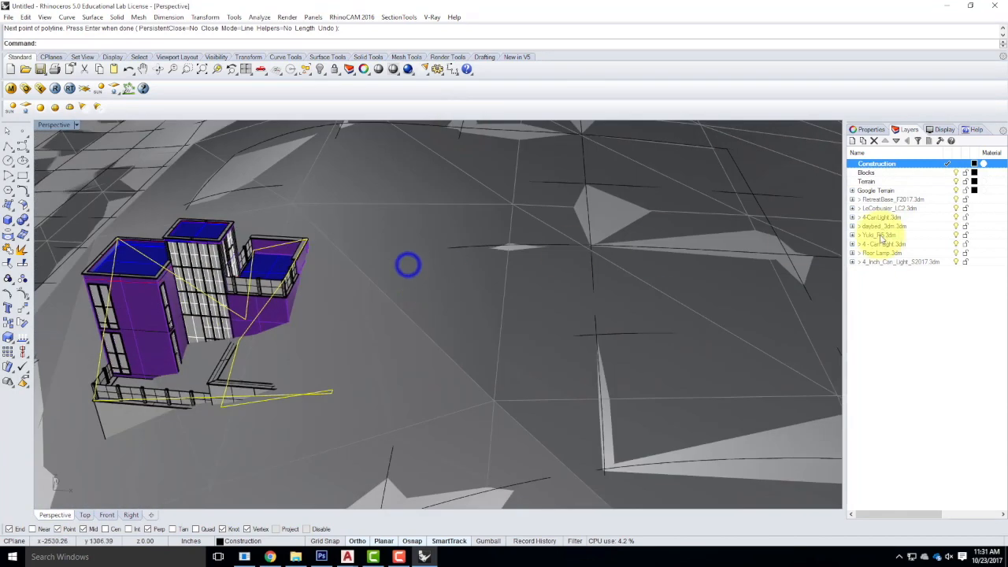
click(954, 191)
right_drag(617, 288, 470, 349)
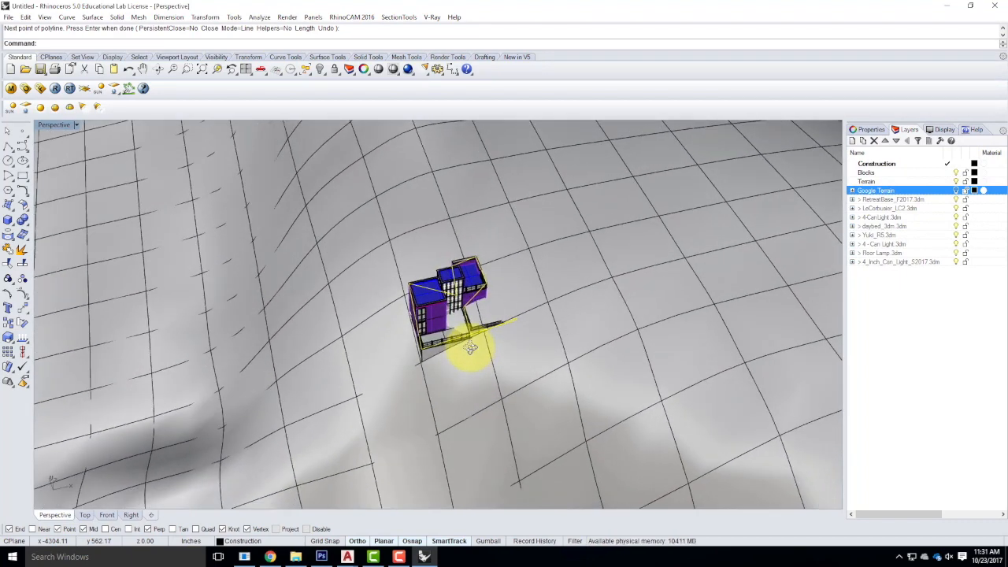
- Restore the four-viewport layout and project the selected outline onto the terrain surface from the Top view
double_click(61, 126)
scroll(134, 263, down, 8)
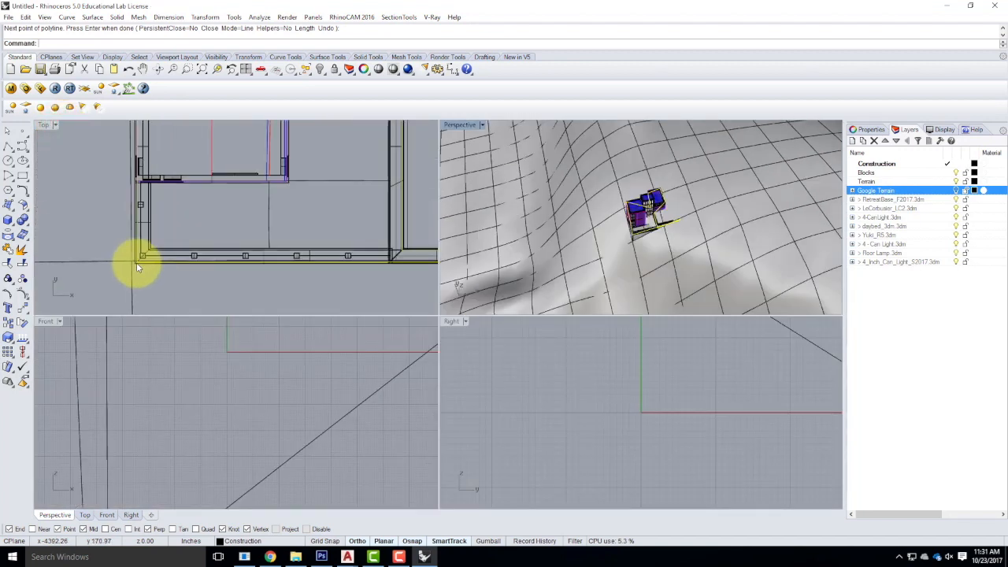
scroll(370, 255, down, 2)
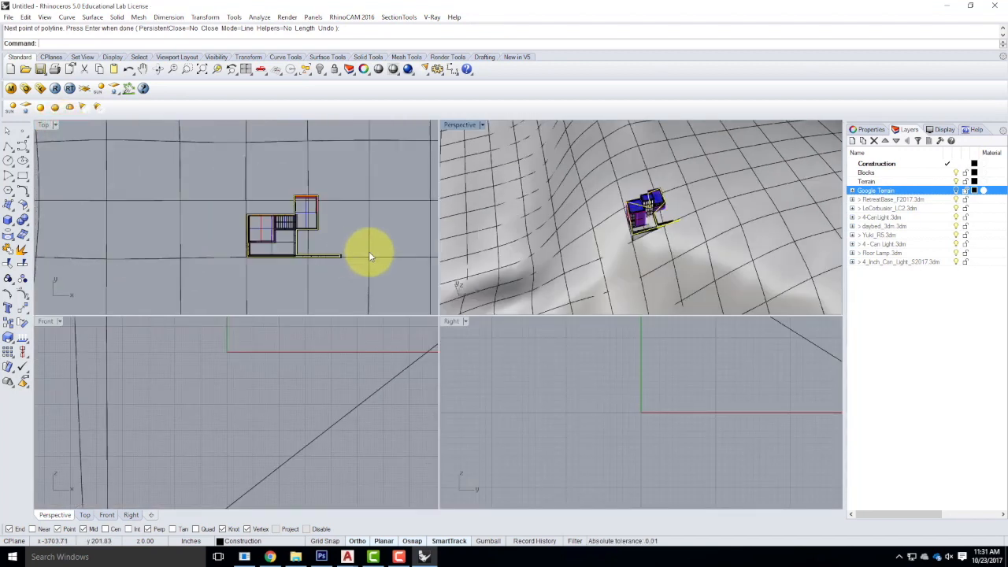
key(Return)
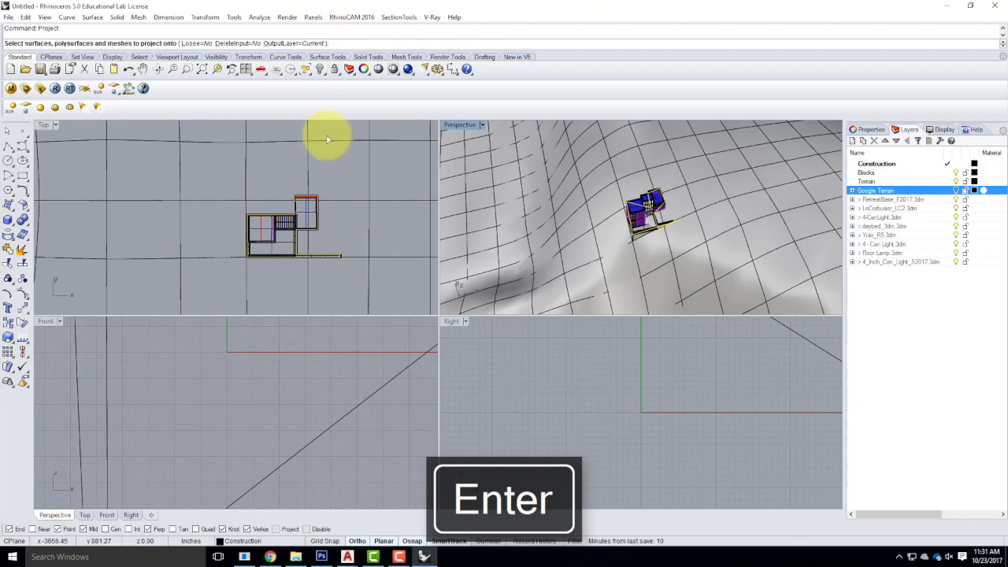
click(343, 202)
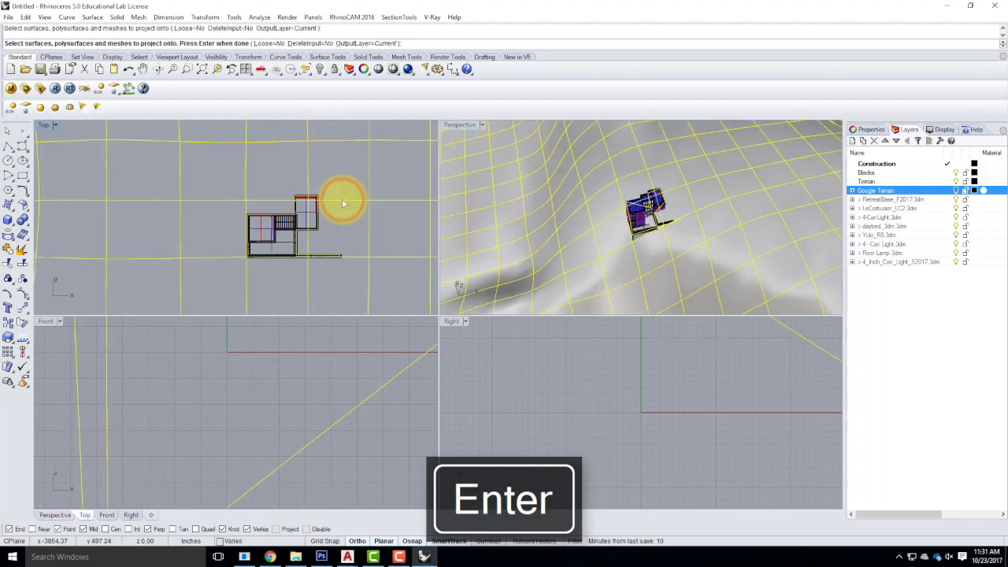
key(Return)
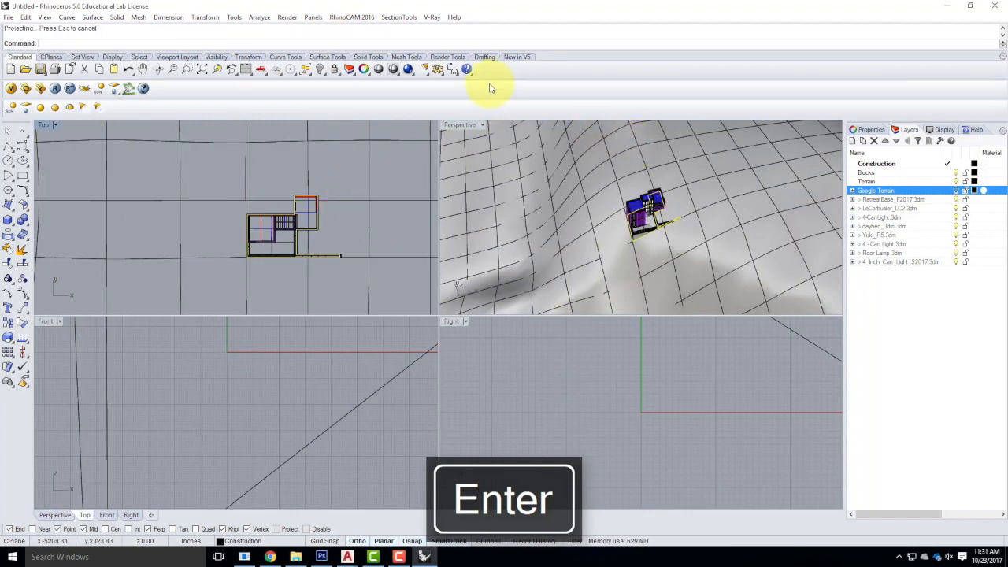
- Maximize the Perspective view and trim away the terrain inside the projected building outline
double_click(476, 128)
scroll(476, 324, up, 6)
right_drag(557, 300, 610, 250)
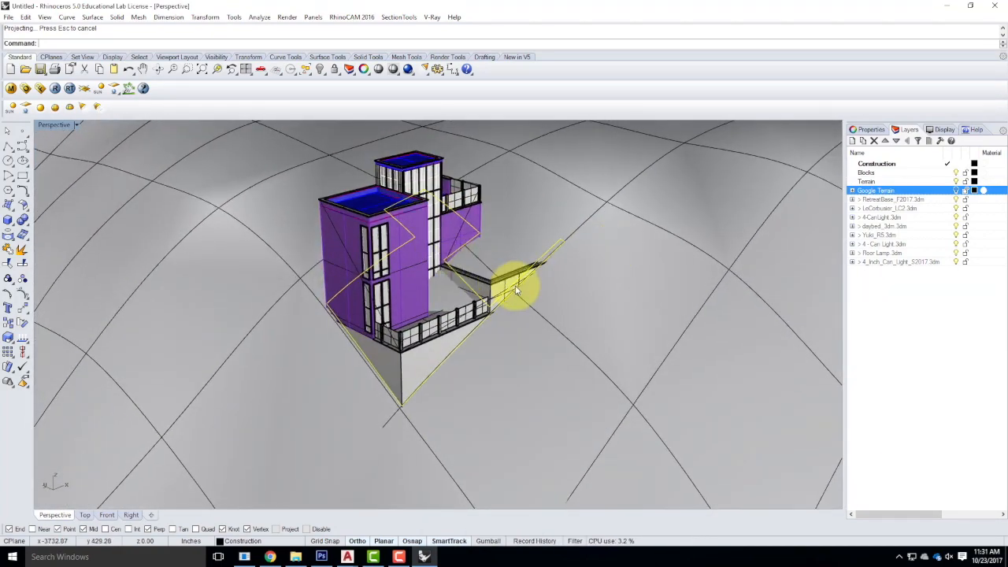
key(Return)
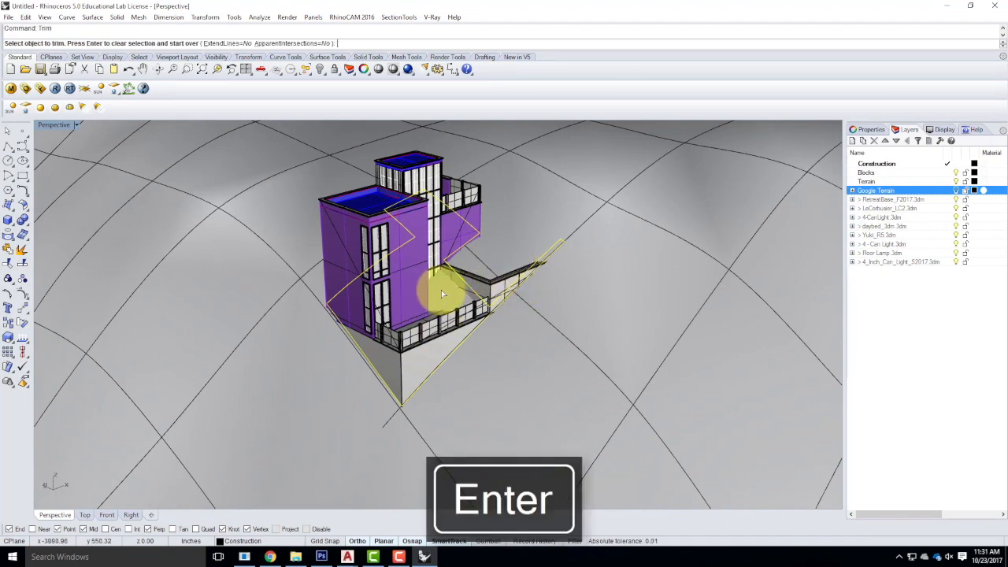
right_drag(677, 266, 573, 305)
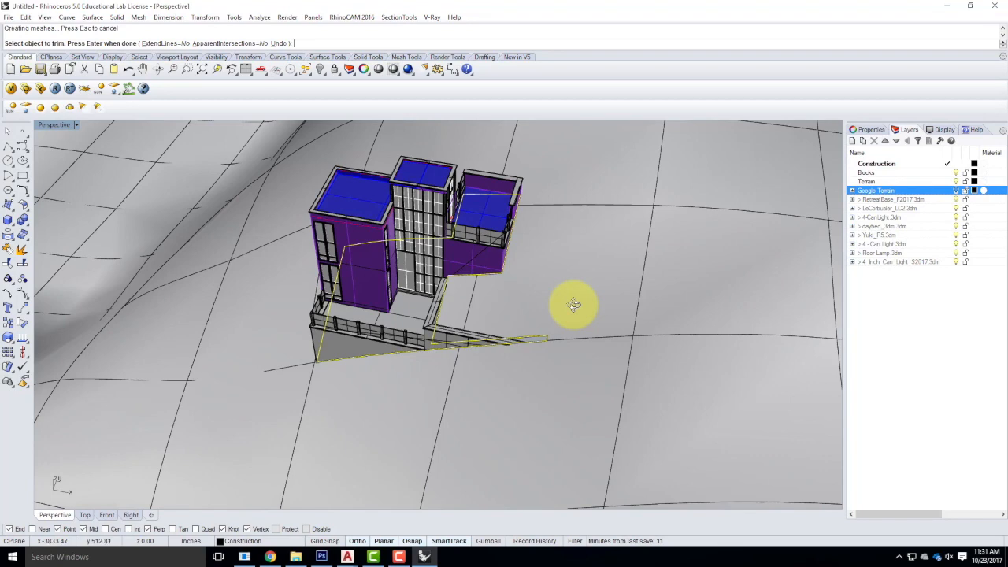
scroll(512, 345, up, 5)
scroll(514, 346, down, 5)
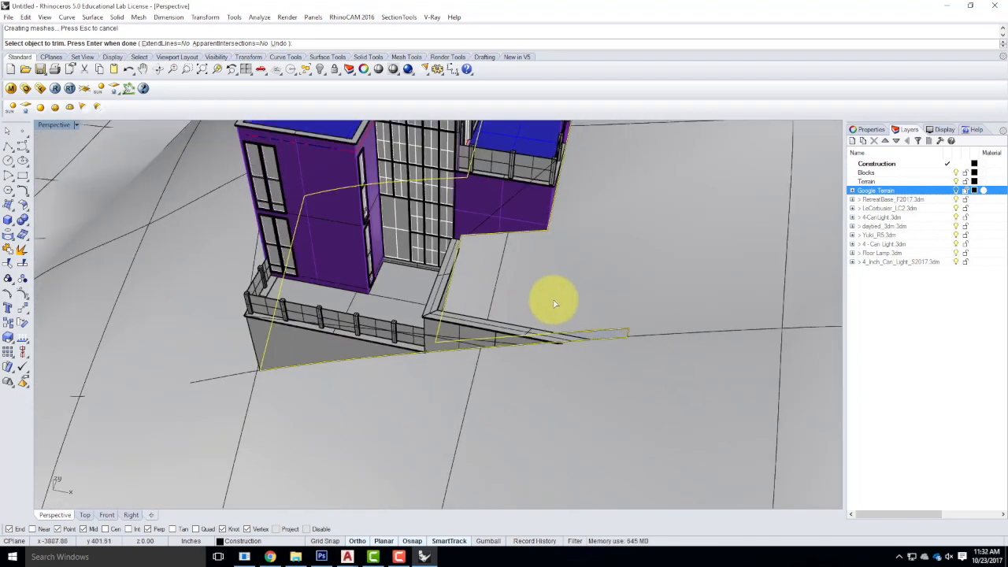
key(Escape)
right_drag(453, 261, 524, 258)
scroll(472, 247, up, 5)
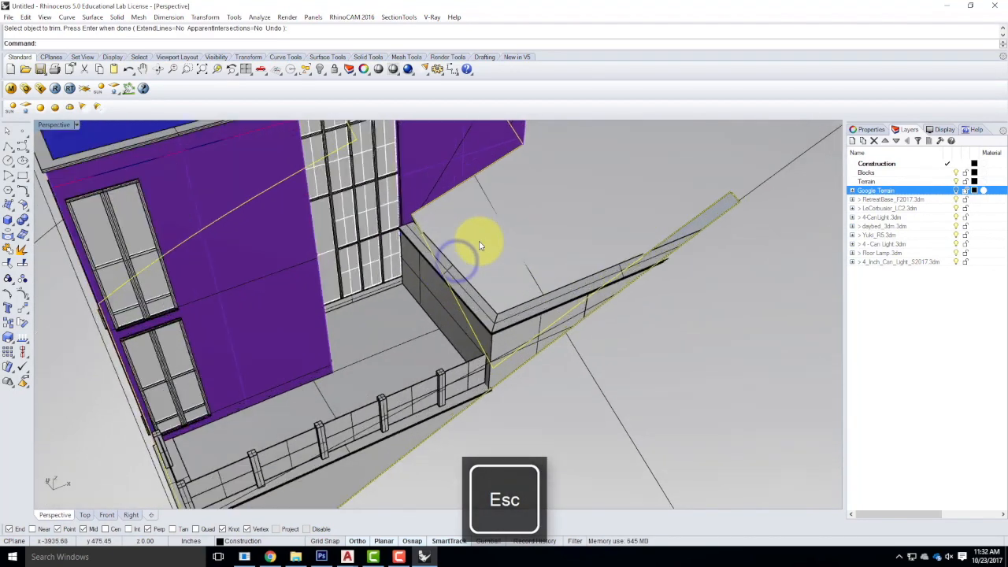
scroll(399, 293, down, 5)
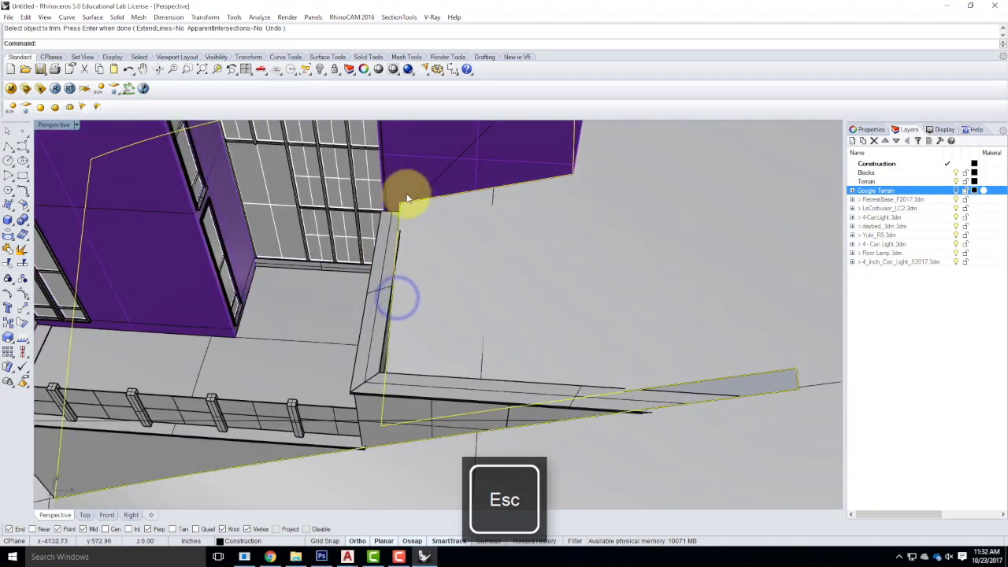
right_drag(758, 384, 669, 347)
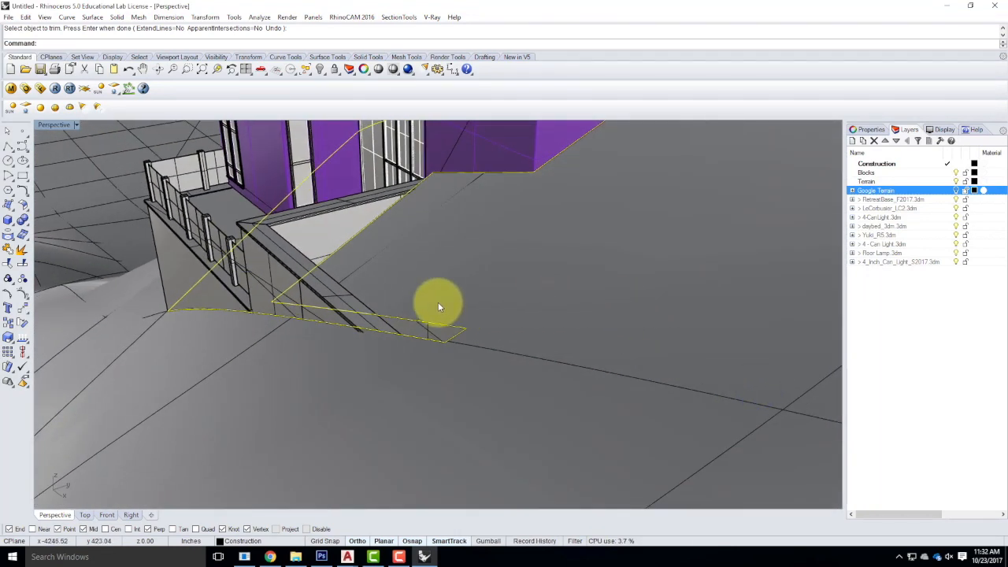
right_drag(416, 281, 429, 193)
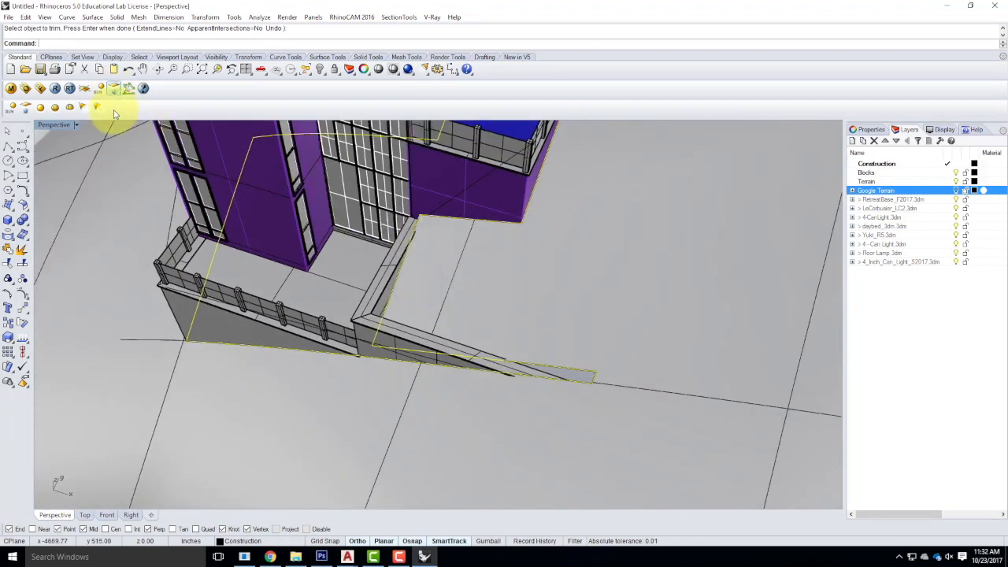
click(8, 147)
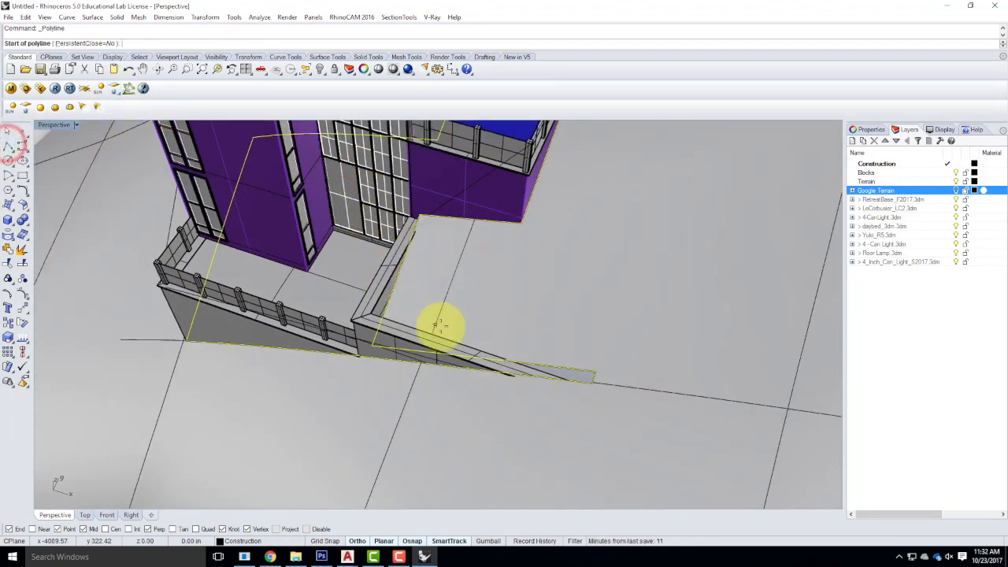
scroll(551, 323, down, 1)
click(560, 357)
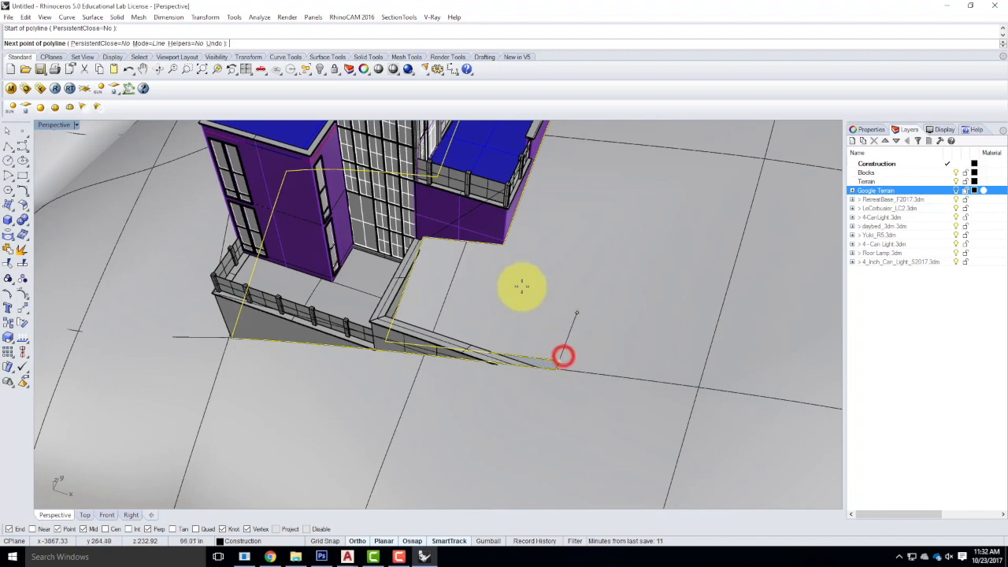
click(501, 245)
right_drag(495, 297, 591, 284)
scroll(534, 254, up, 3)
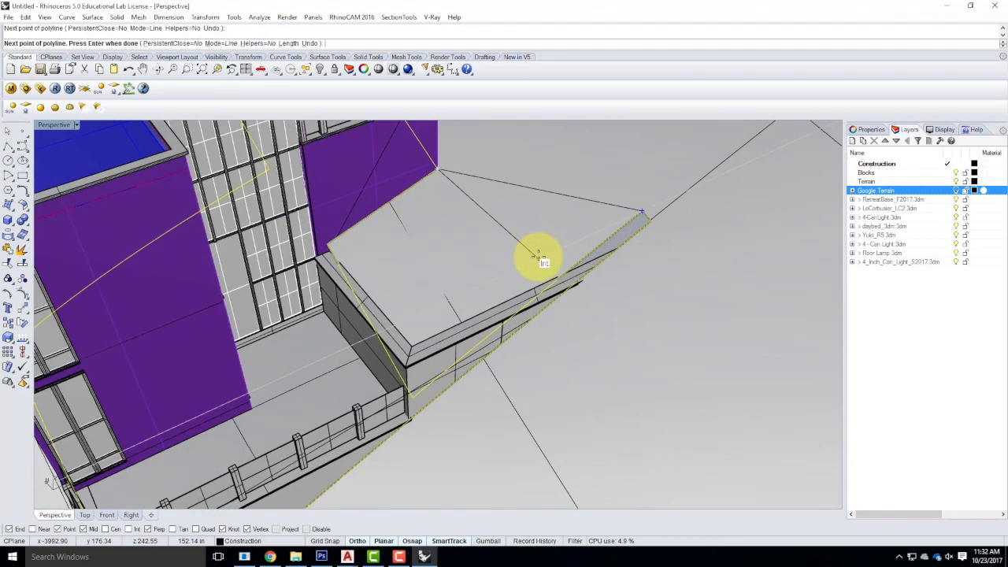
key(Escape)
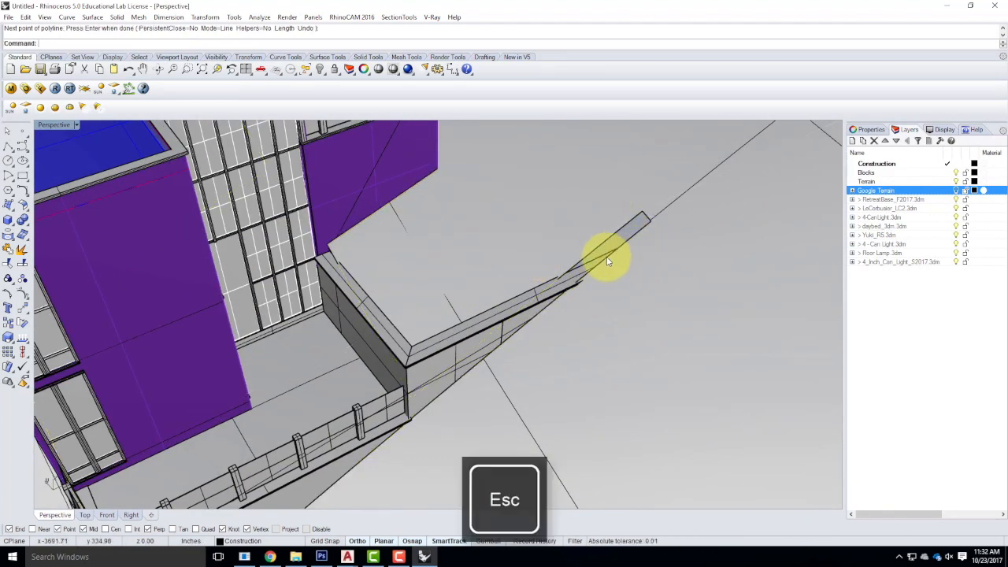
- Untrim the terrain surface at the outline edge by the retaining wall's far end
scroll(634, 246, up, 2)
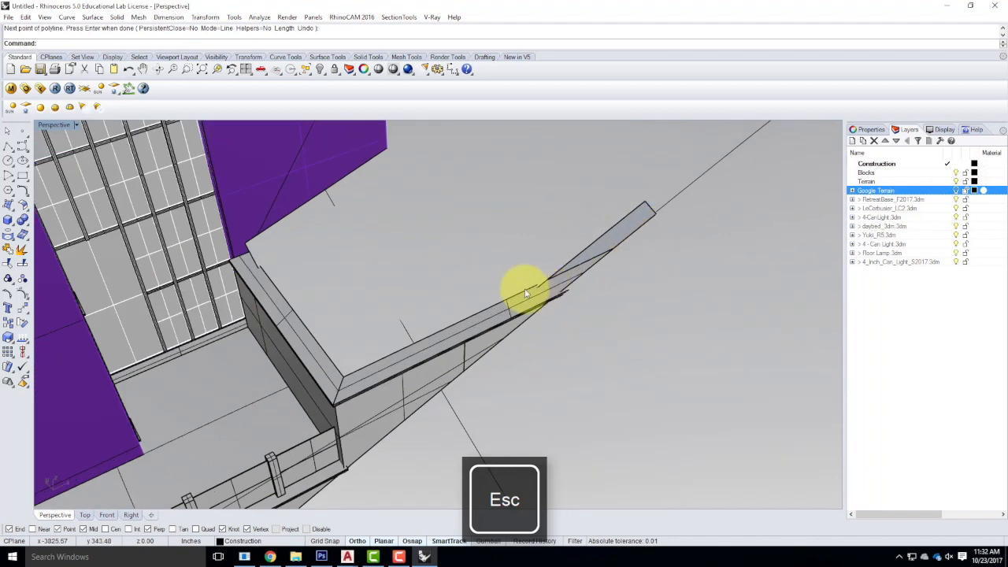
scroll(539, 287, up, 3)
scroll(546, 285, down, 4)
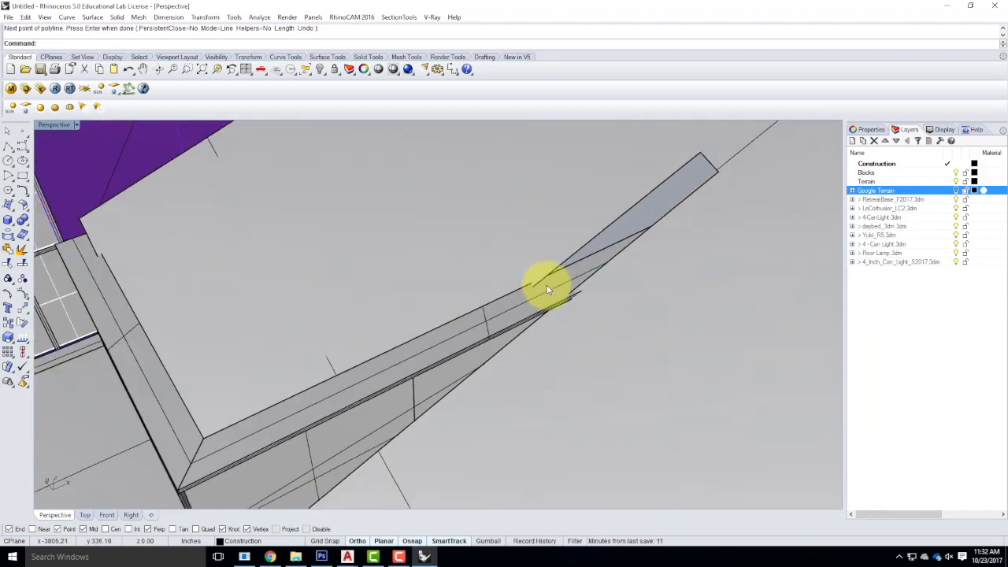
right_drag(598, 283, 326, 162)
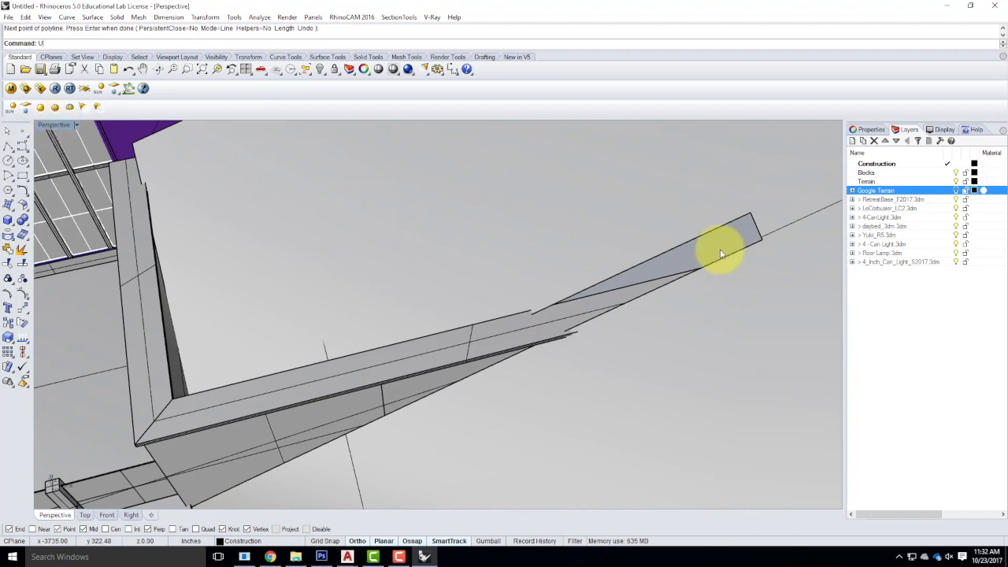
text(trim)
key(Return)
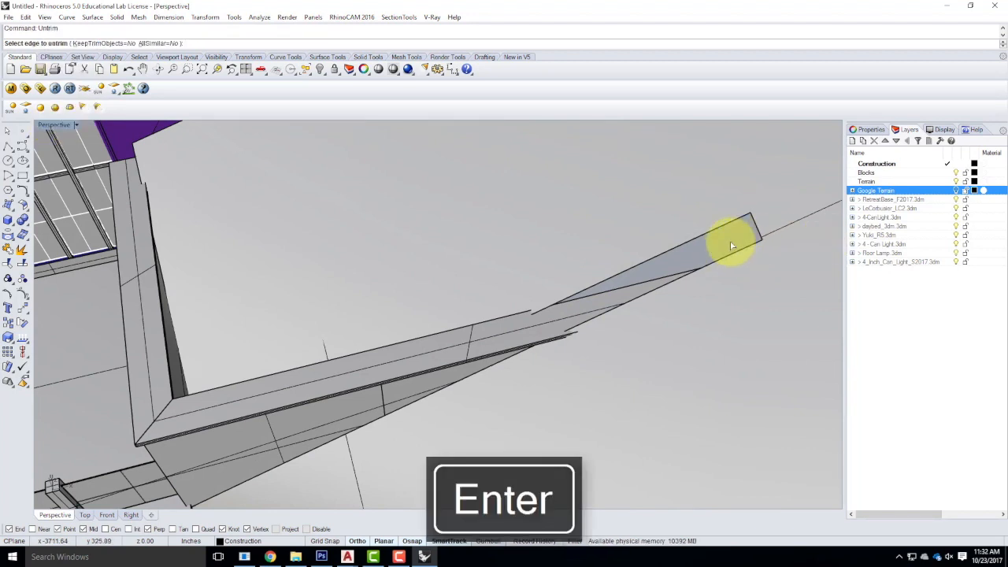
click(698, 236)
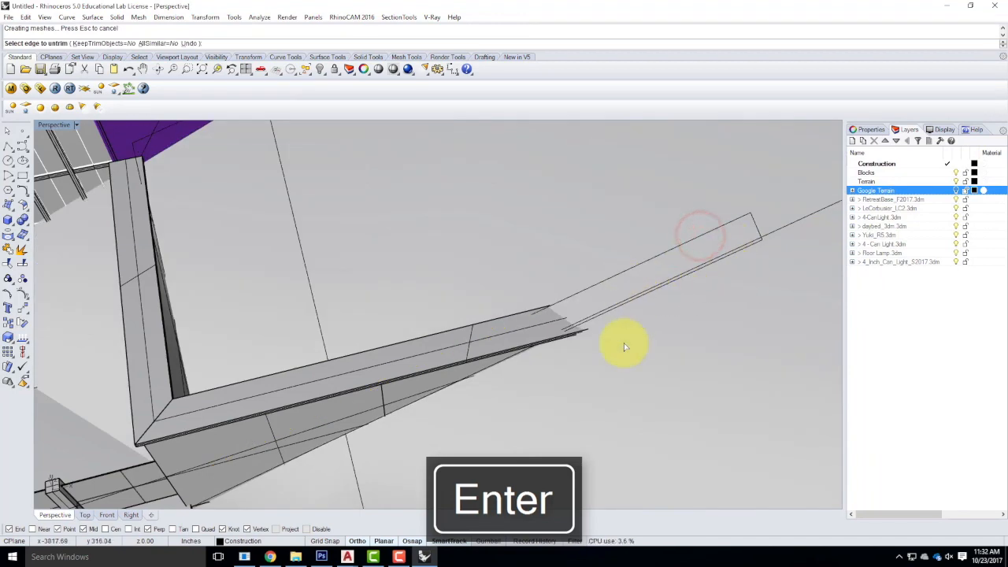
scroll(587, 320, down, 3)
key(Escape)
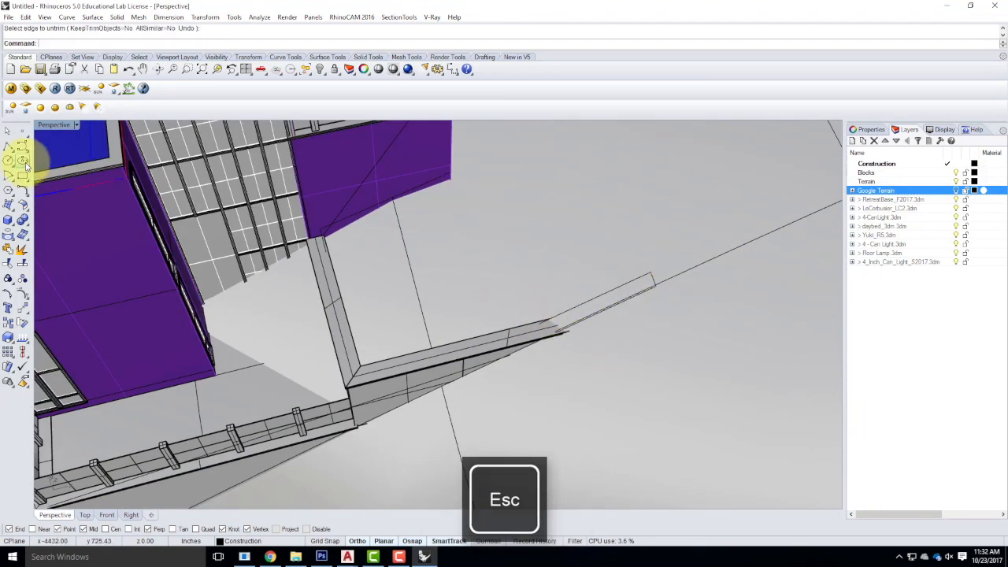
- Draw a straight polyline across the retaining wall where it meets the terrain, and select that line
click(8, 147)
scroll(556, 333, up, 3)
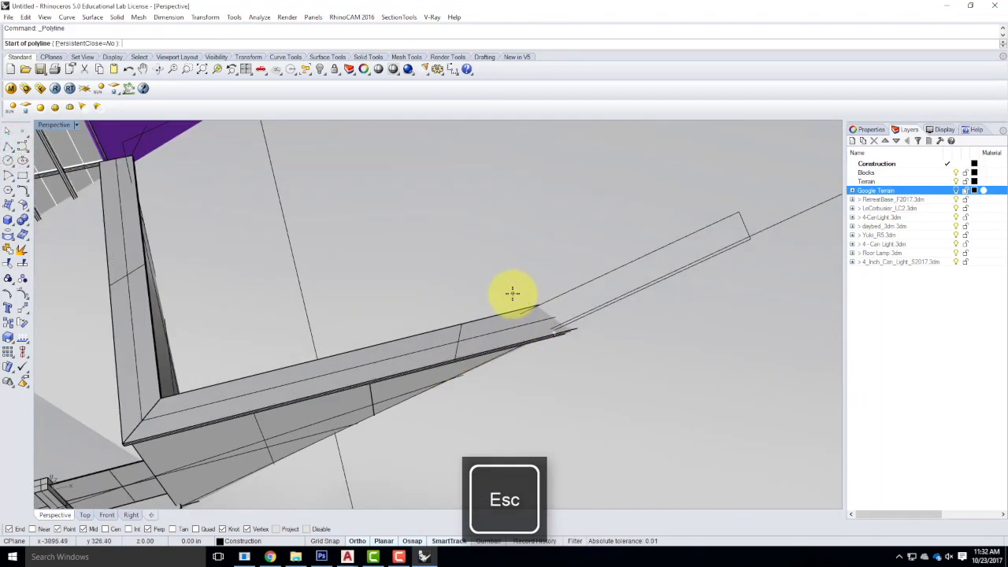
click(518, 296)
click(567, 367)
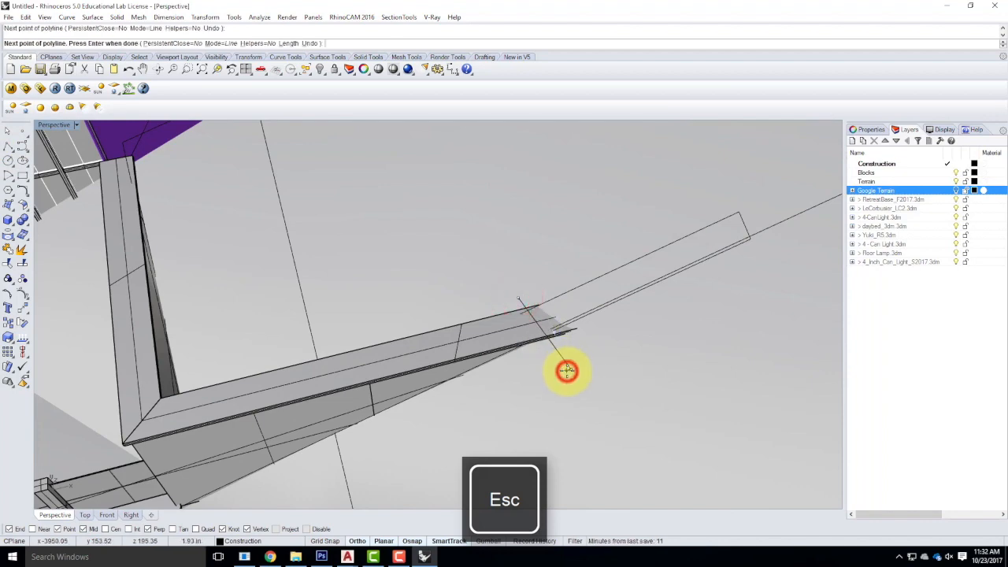
key(Return)
right_drag(667, 314, 513, 450)
click(504, 447)
- Project the selected crossing line onto the terrain surface from a maximized Top view
double_click(56, 125)
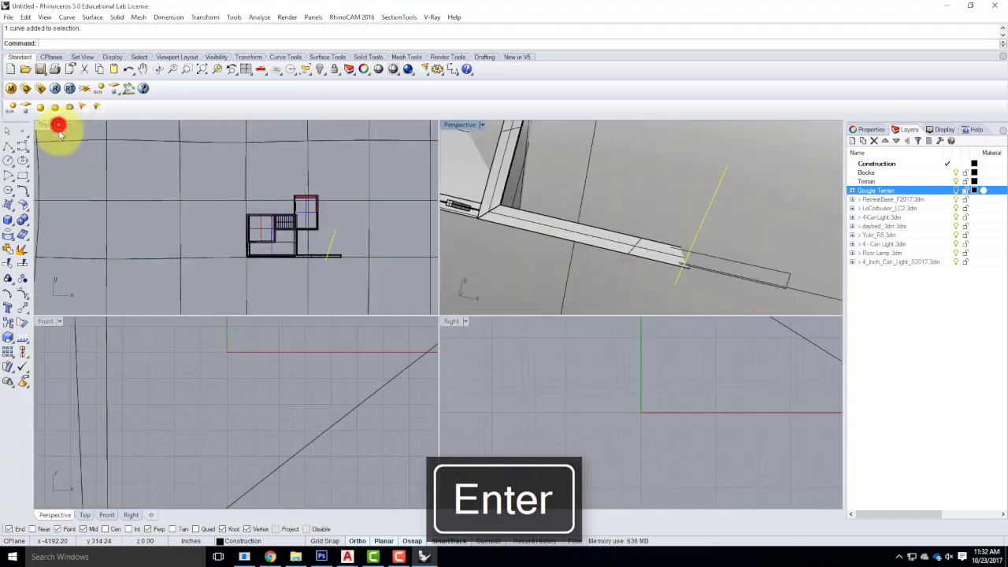
double_click(47, 128)
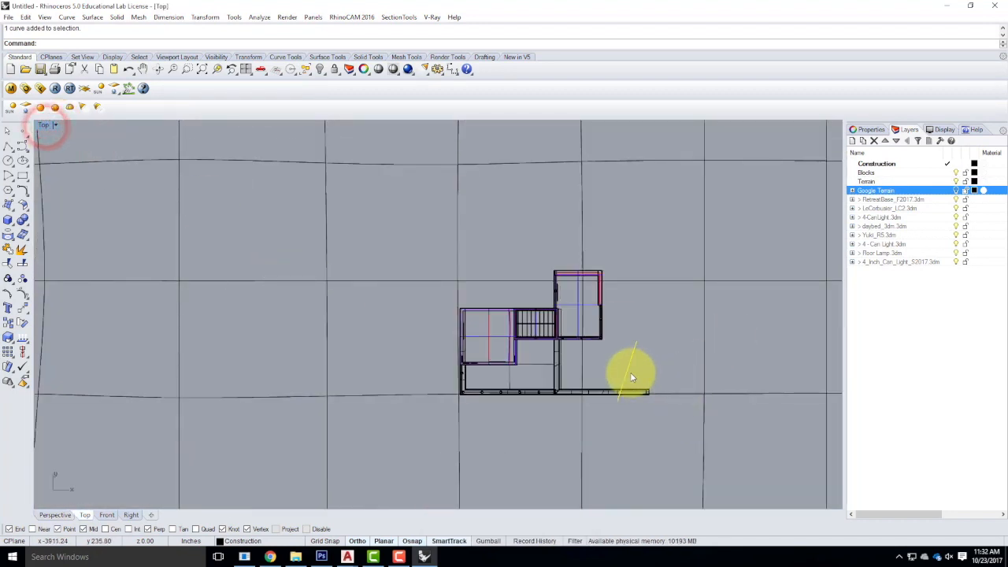
scroll(631, 374, up, 5)
scroll(622, 423, up, 5)
text(Froject)
key(Return)
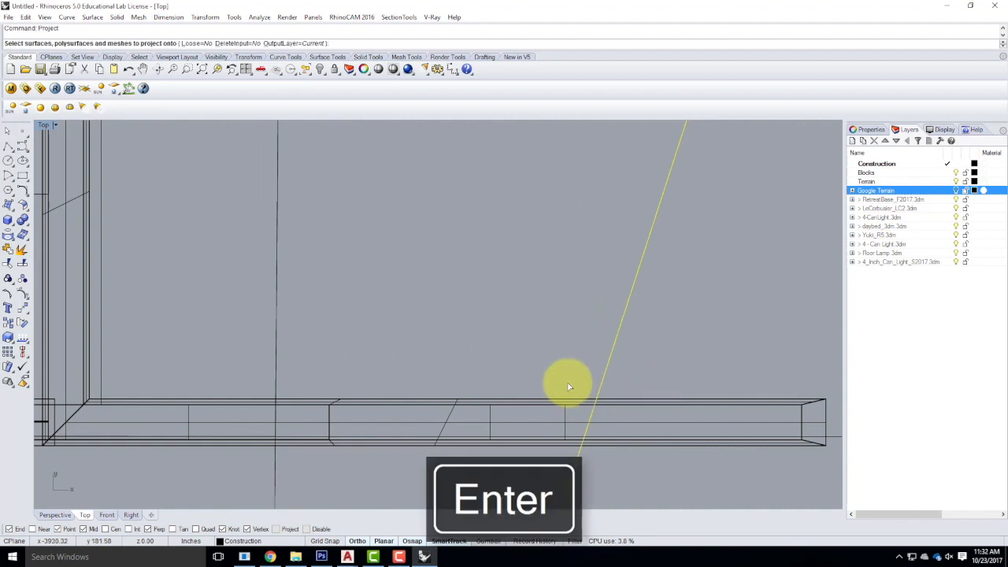
click(275, 331)
key(Return)
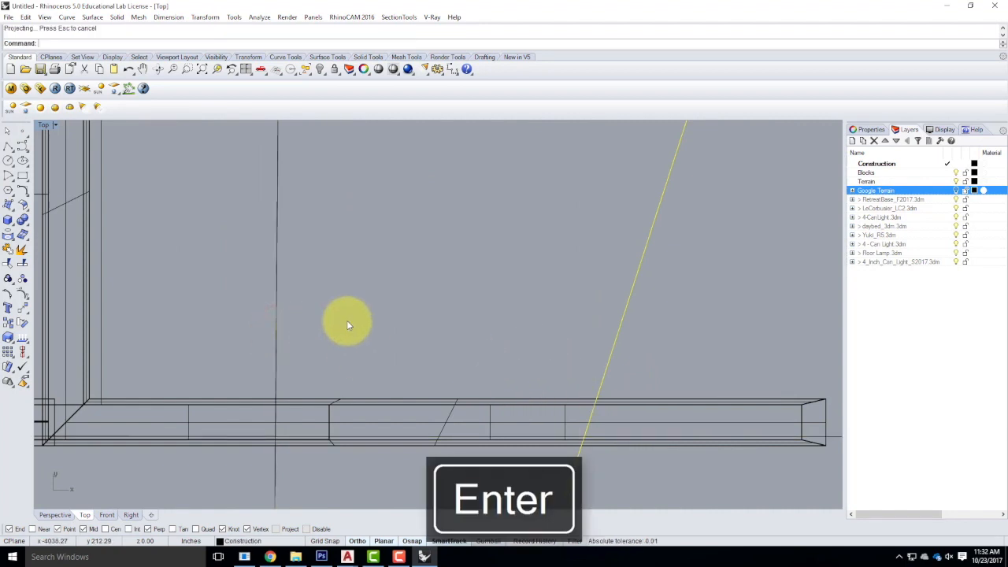
- Add the building outline curve to the selection and trim away the terrain under the building, using both curves as cutters
scroll(428, 366, down, 8)
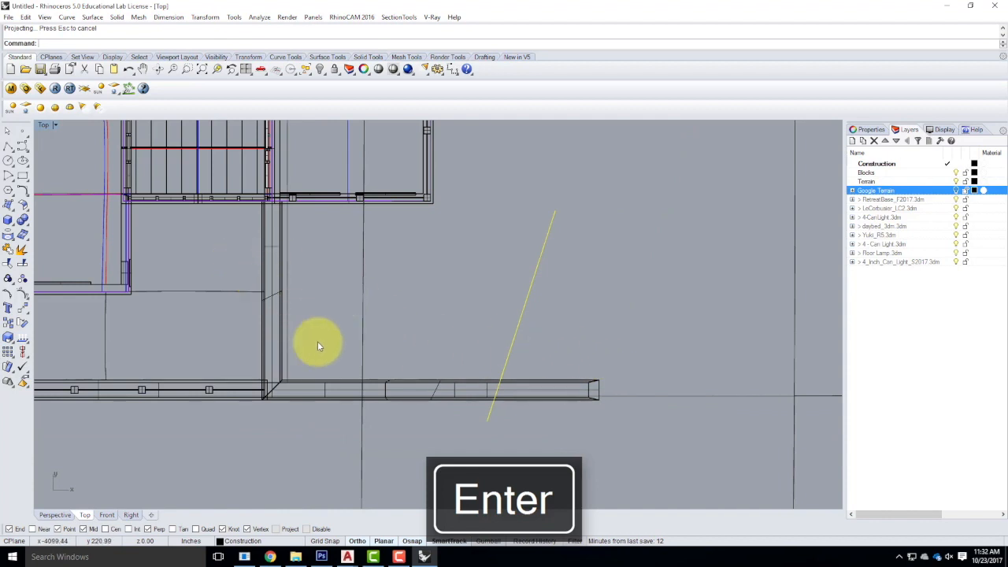
double_click(43, 124)
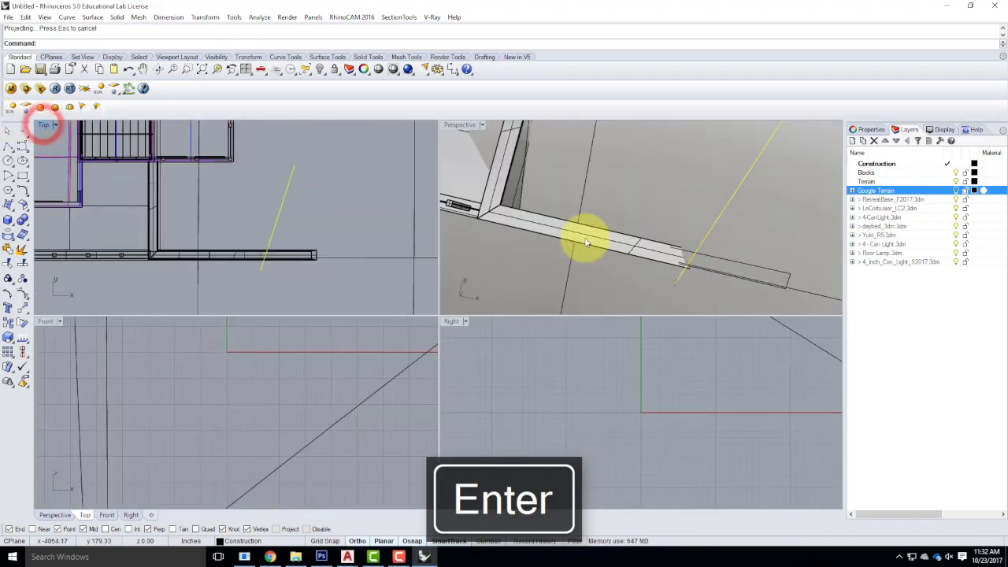
scroll(622, 243, down, 3)
click(660, 251)
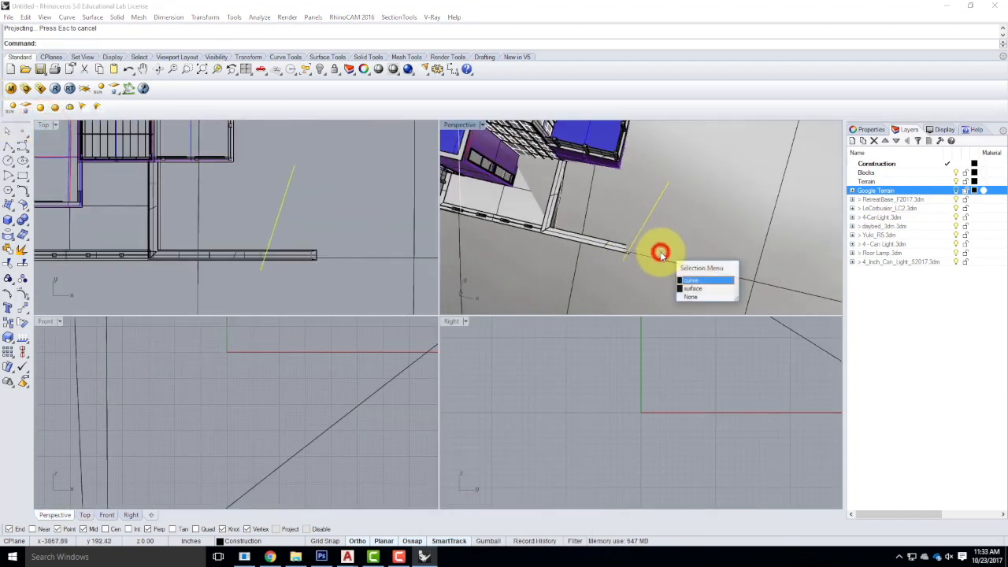
click(696, 282)
right_drag(524, 257, 621, 226)
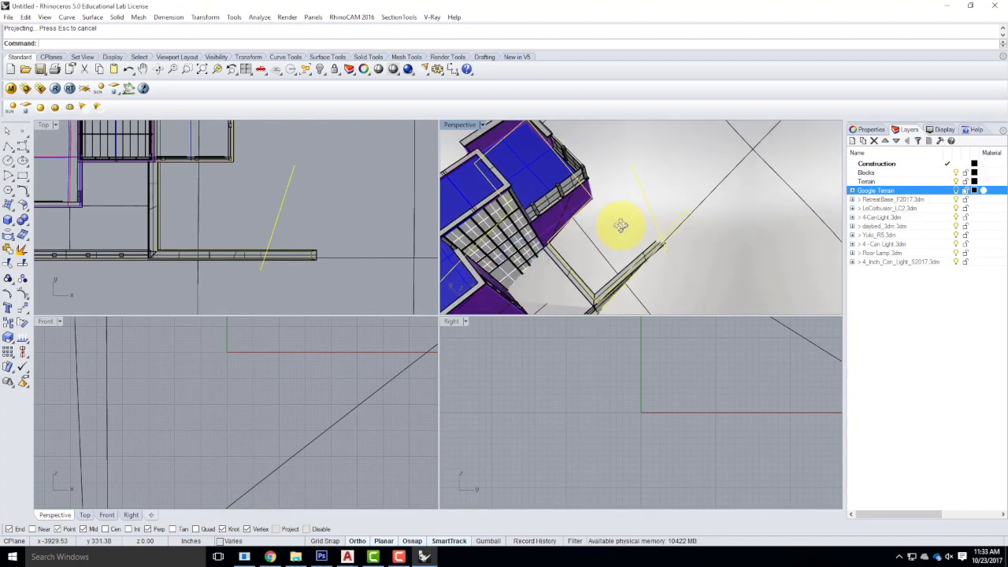
key(Return)
click(539, 277)
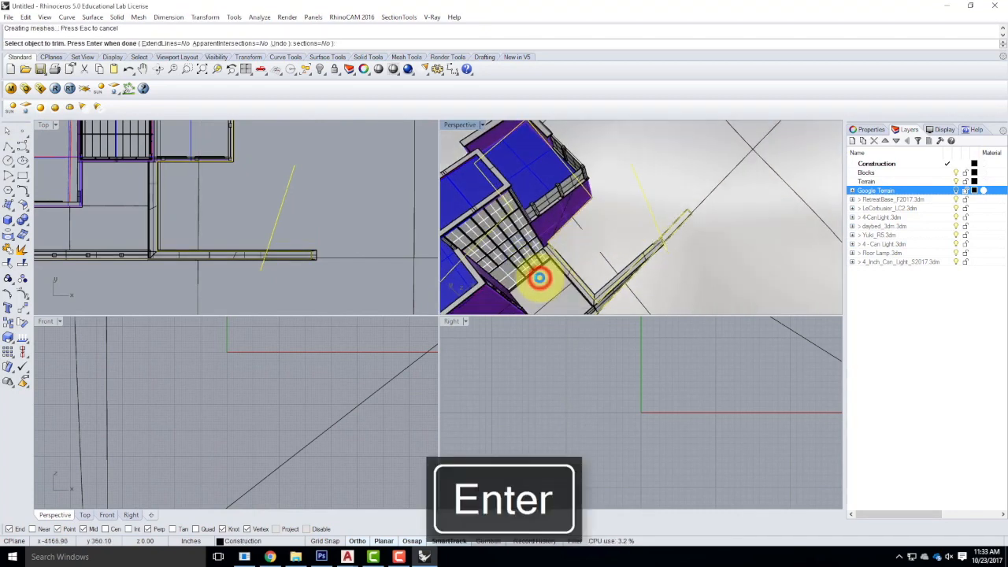
scroll(669, 235, up, 5)
key(Escape)
- In the maximized Perspective view, draw a polyline from the crossing line at the retaining wall to the wing's lower corner, and select it
right_drag(675, 230, 653, 196)
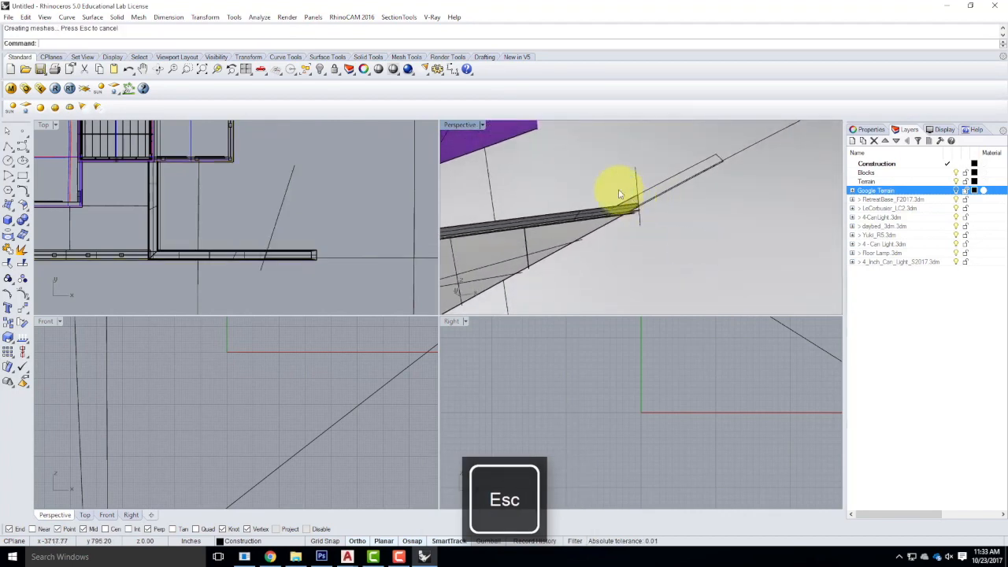
double_click(447, 125)
scroll(479, 404, down, 6)
right_drag(611, 327, 347, 318)
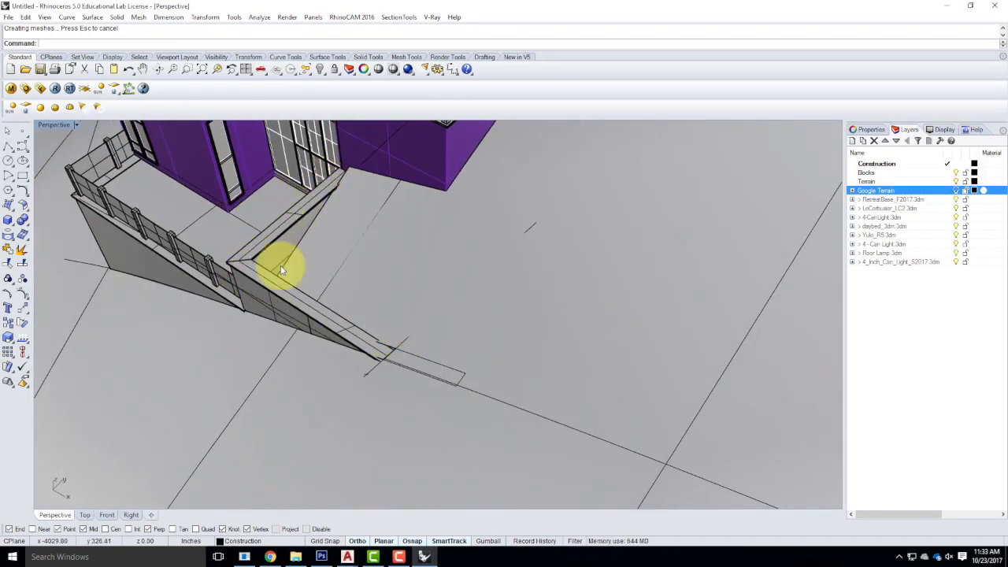
click(7, 149)
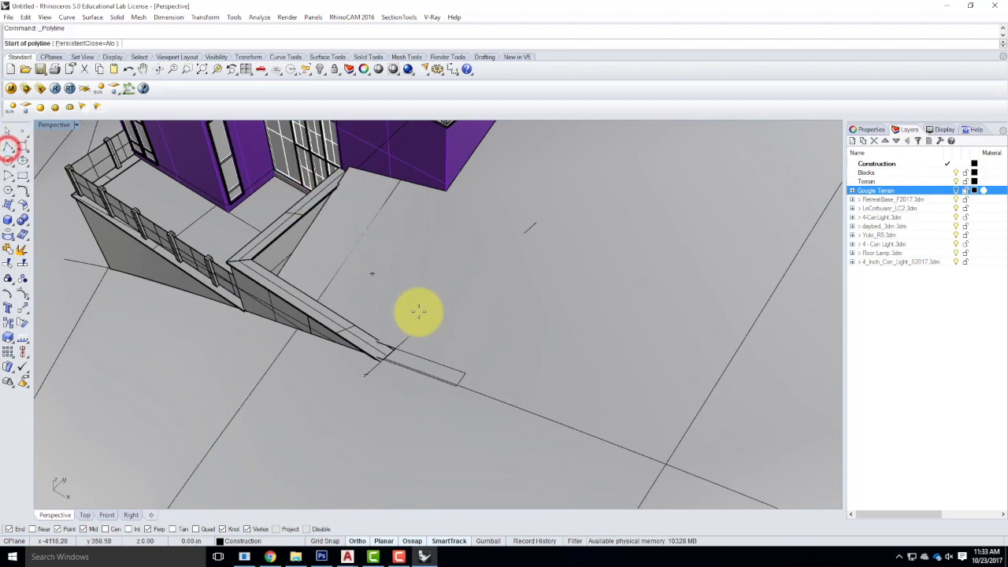
click(397, 345)
click(448, 194)
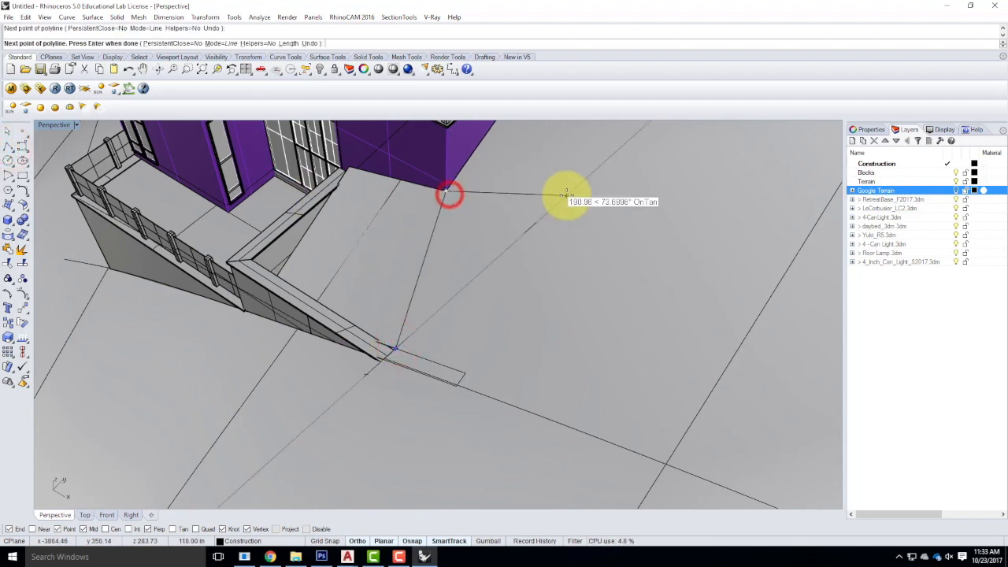
key(Return)
right_drag(441, 255, 485, 281)
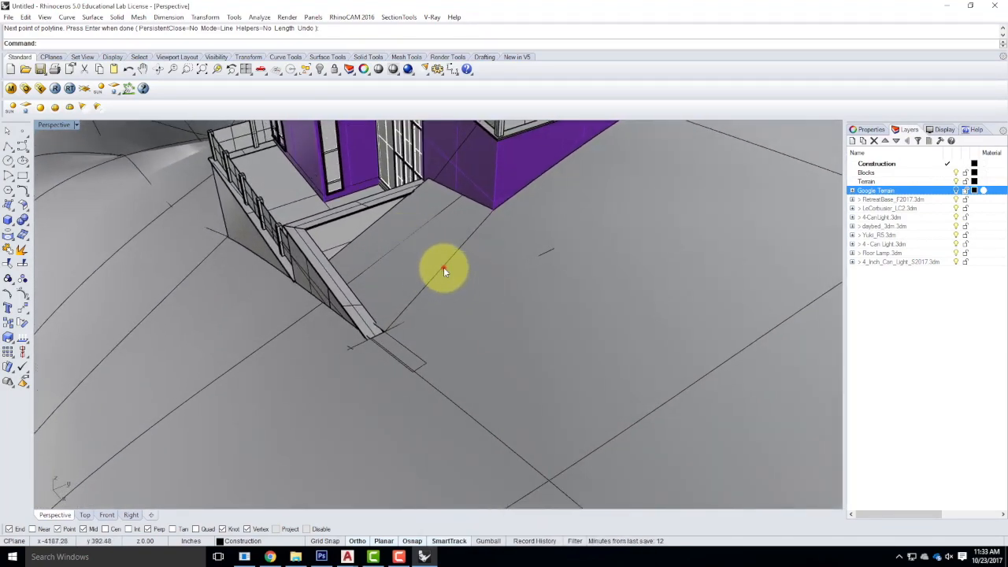
click(445, 268)
click(497, 295)
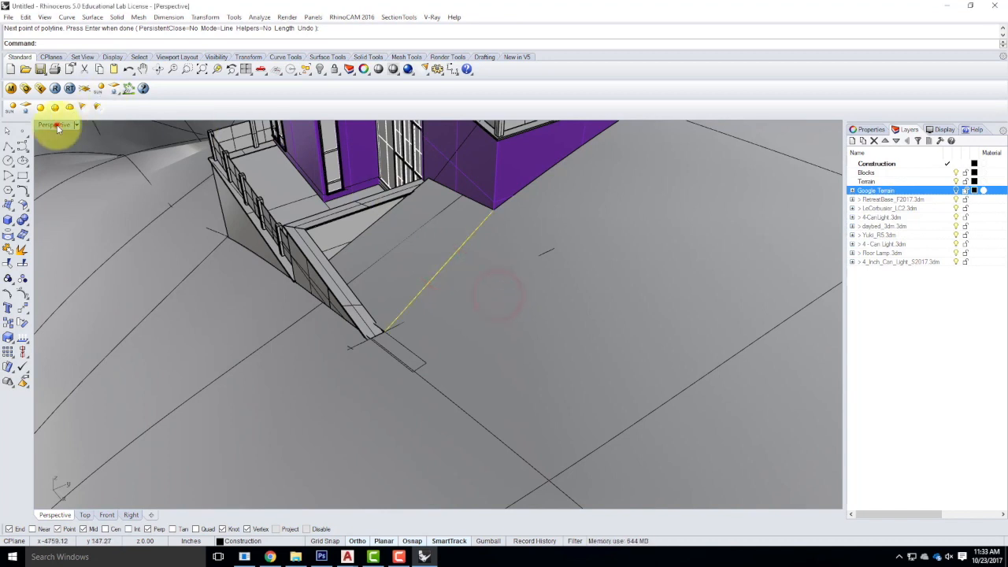
- Project the selected diagonal line onto the terrain surface from a maximized Top view
double_click(55, 125)
double_click(47, 122)
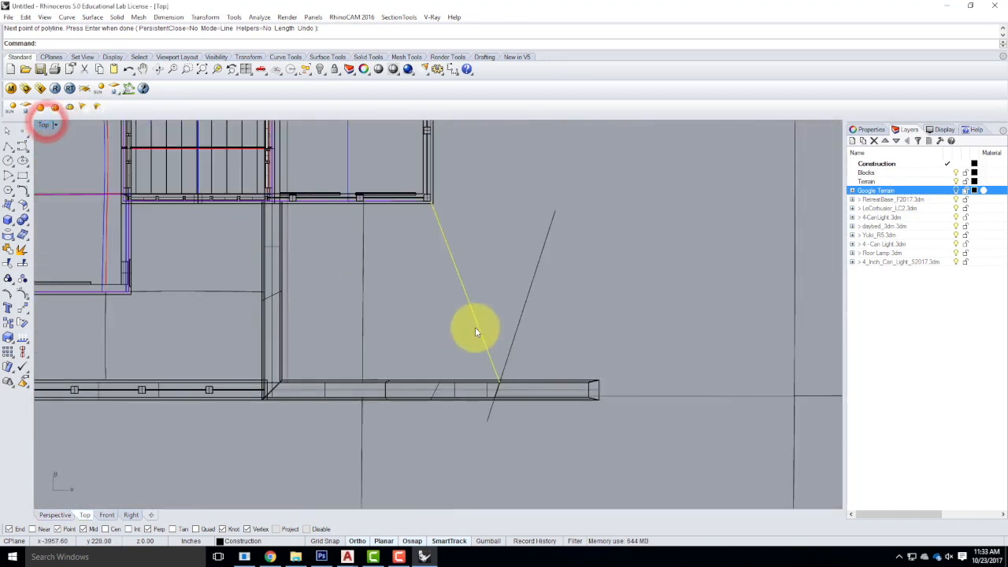
text(roje)
key(Return)
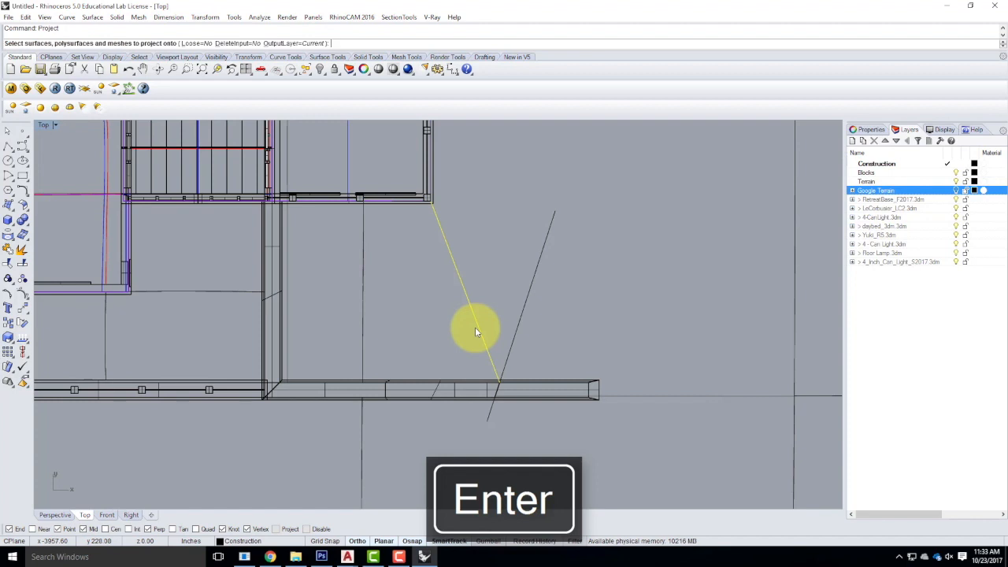
click(363, 294)
- Trim away the terrain between the building wing and the retaining wall with the diagonal line, and restore the four-view layout
key(Return)
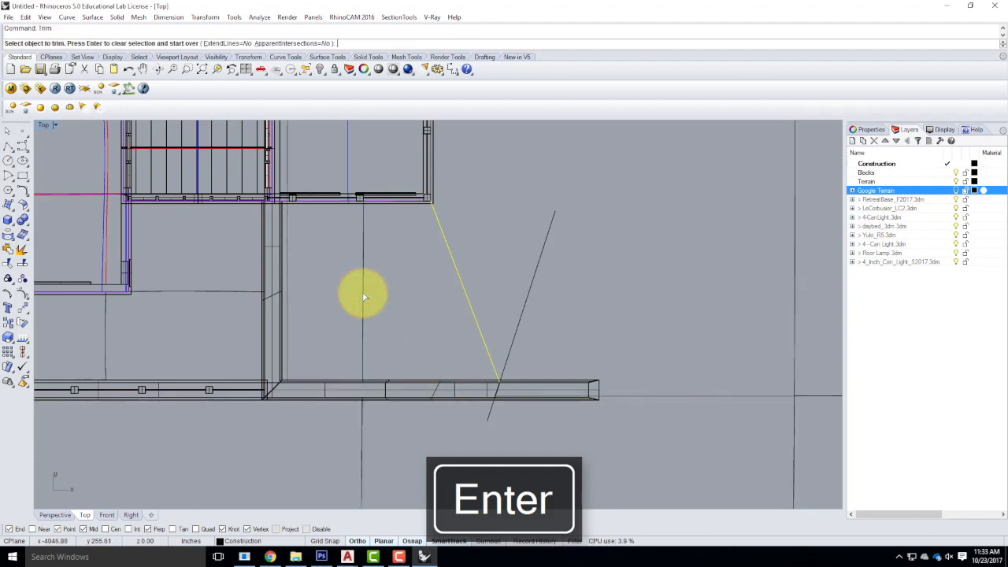
key(Escape)
right_drag(637, 306, 574, 288)
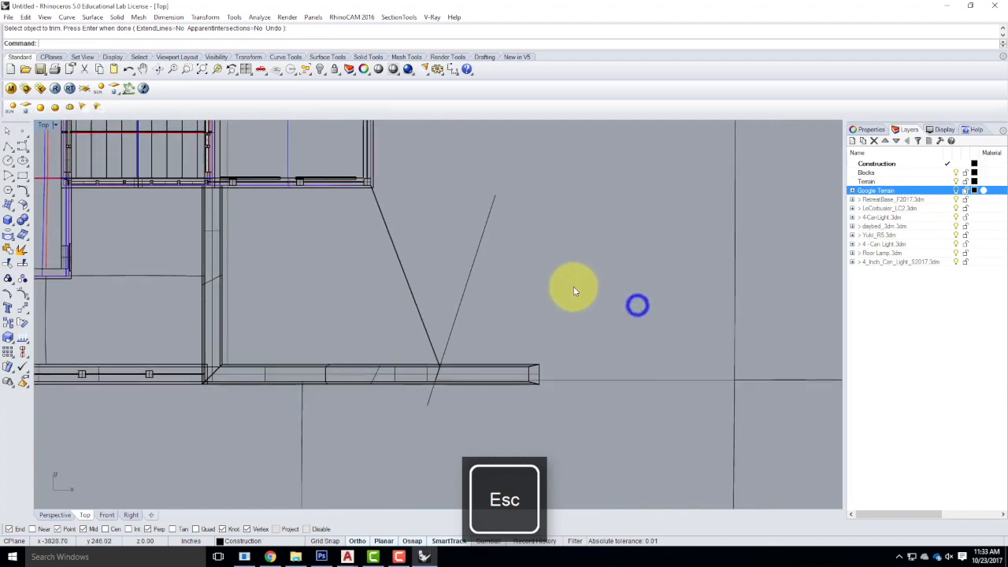
double_click(39, 124)
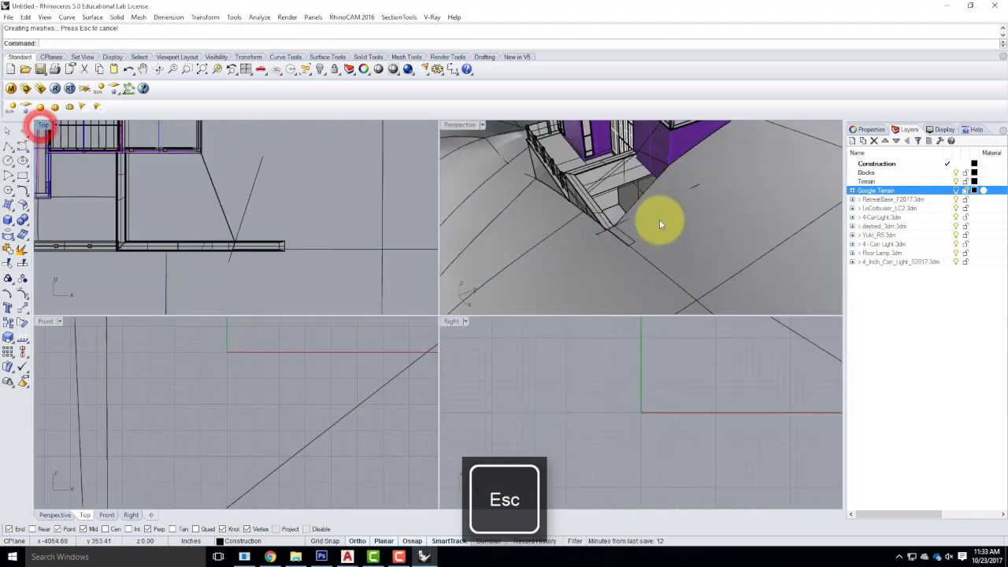
right_drag(628, 163, 572, 236)
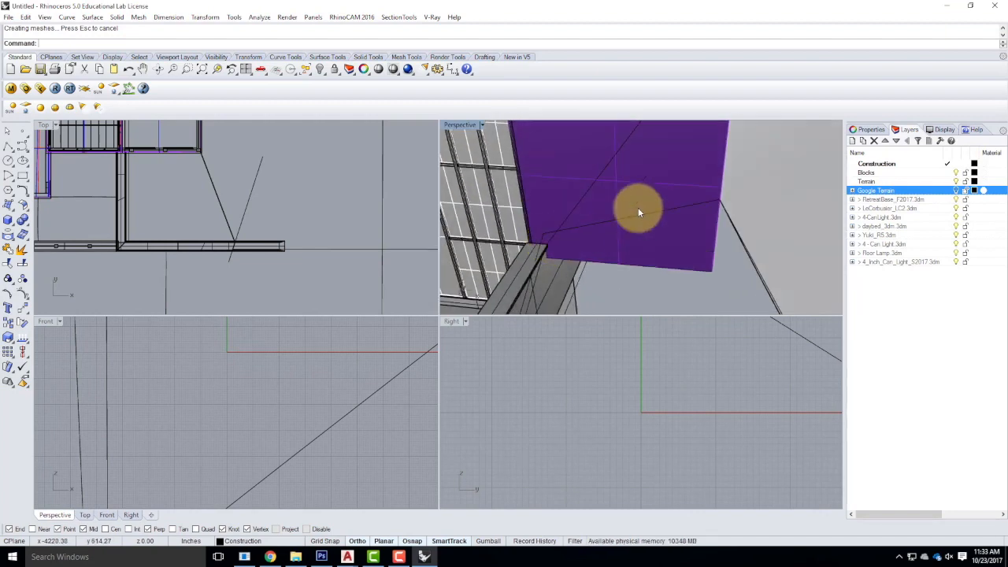
right_drag(637, 207, 661, 204)
right_drag(749, 200, 565, 260)
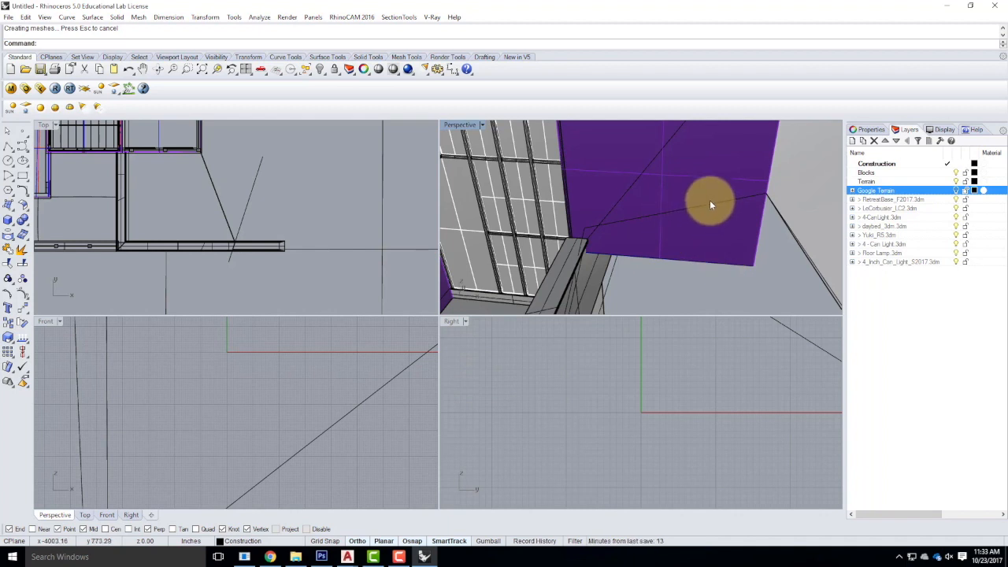
mouse_move(735, 213)
right_down()
mouse_move(793, 215)
mouse_move(746, 221)
right_up()
right_drag(610, 249, 499, 213)
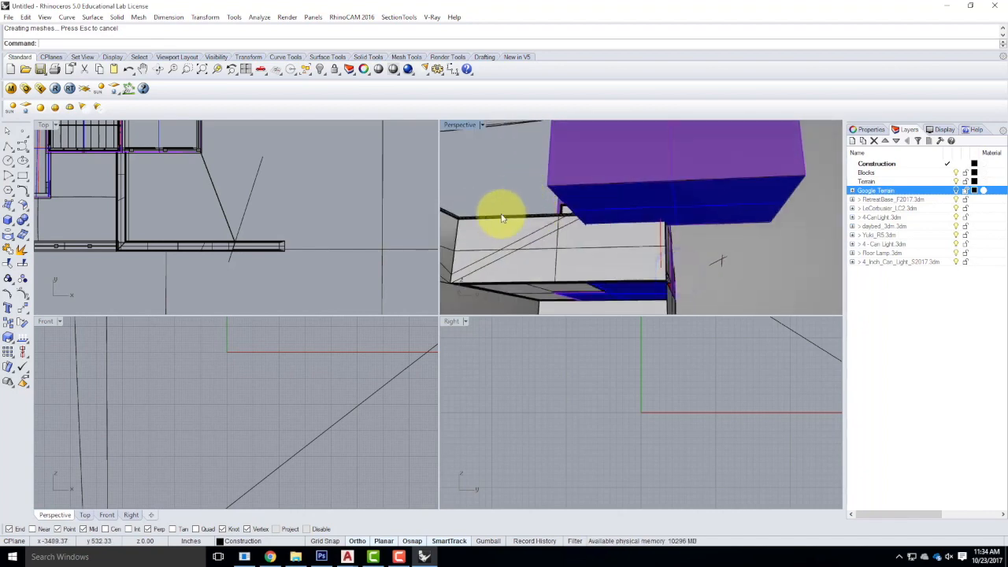
double_click(458, 125)
scroll(244, 330, up, 6)
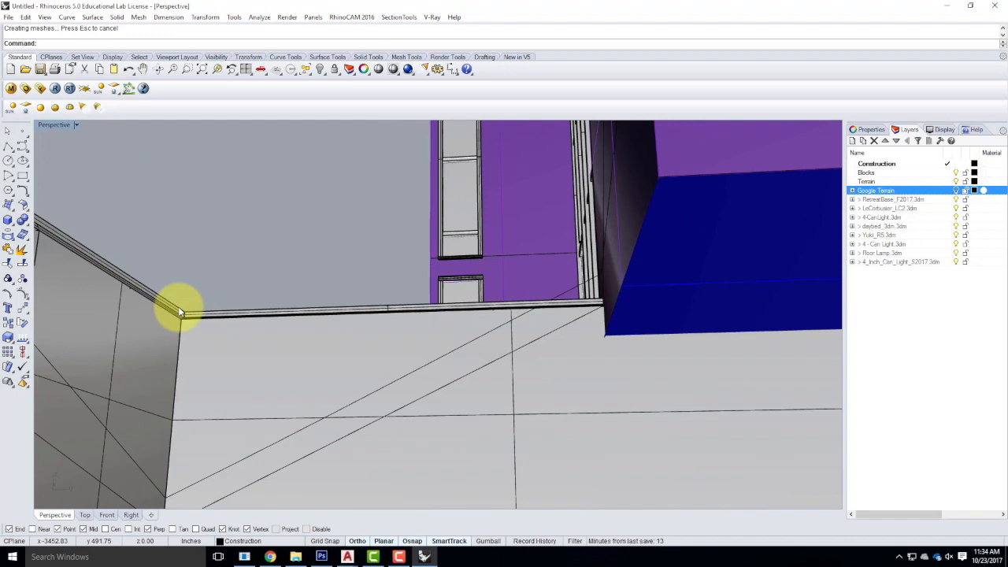
key(Return)
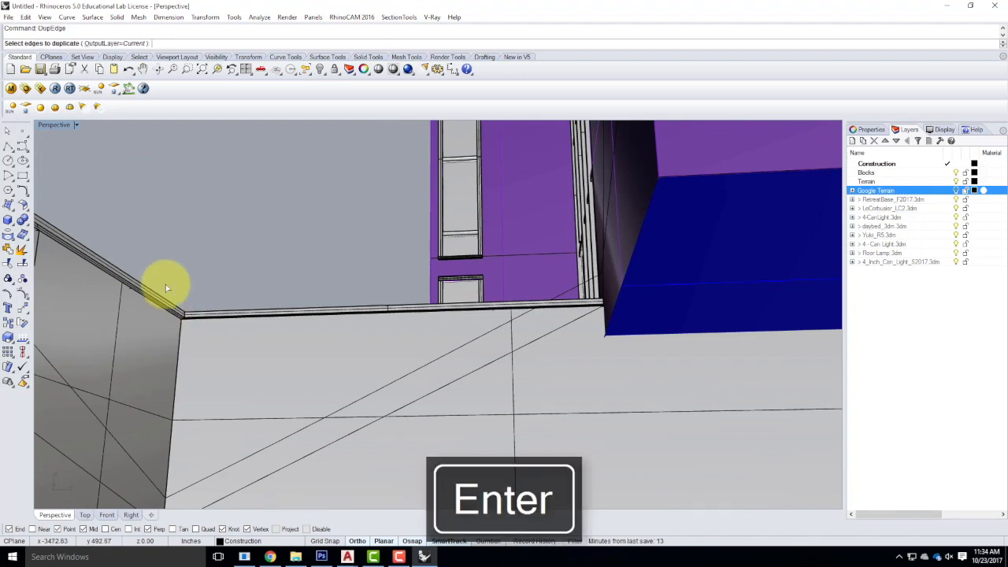
scroll(276, 316, up, 2)
click(298, 321)
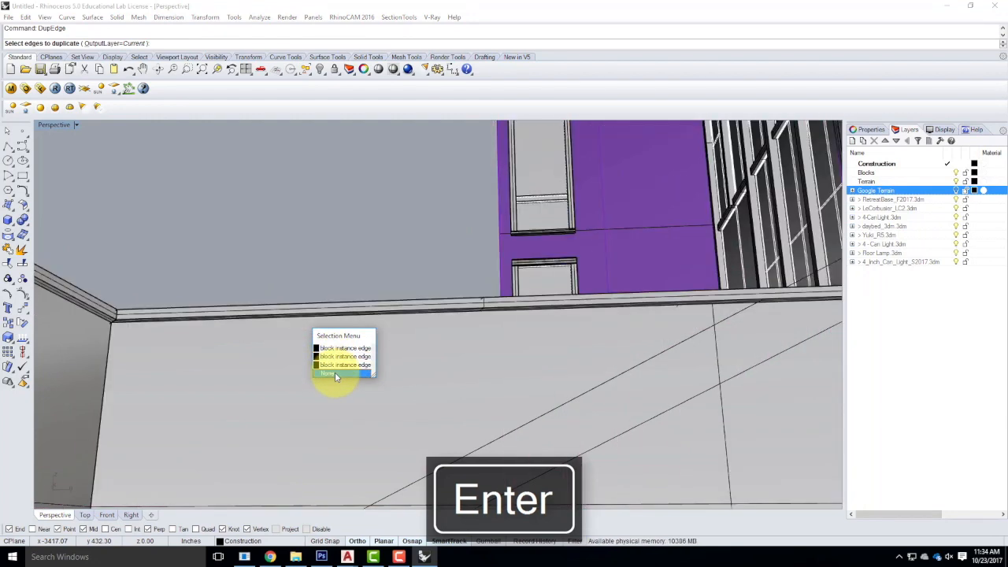
key(Escape)
- In Perspective, draw a polyline under the inner edge of the wall cap, from the purple wing through the inner corner to the wall's end
click(8, 146)
right_drag(719, 316, 748, 290)
click(712, 445)
right_drag(712, 445, 259, 412)
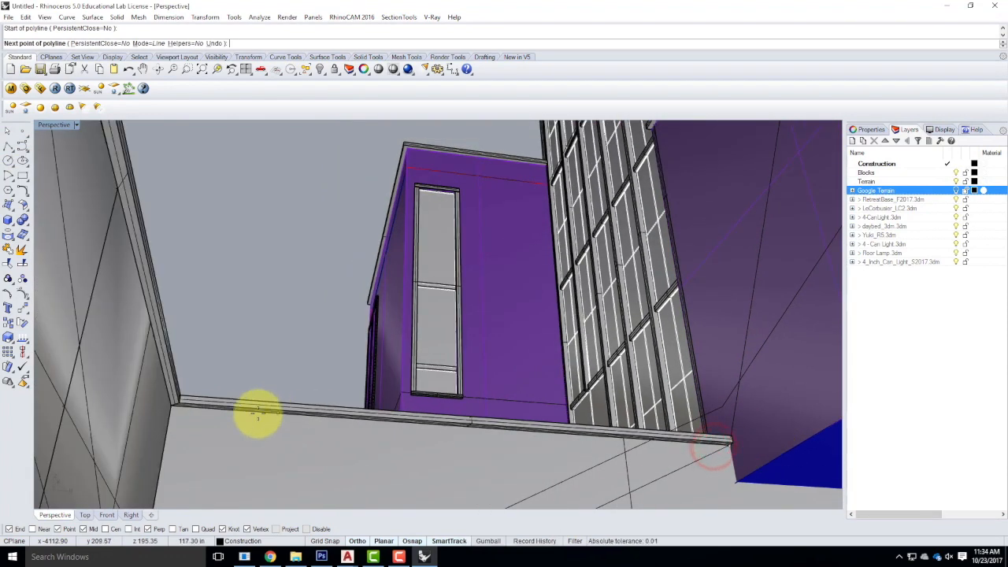
click(174, 410)
right_drag(175, 410, 292, 207)
right_drag(205, 262, 79, 250)
click(74, 236)
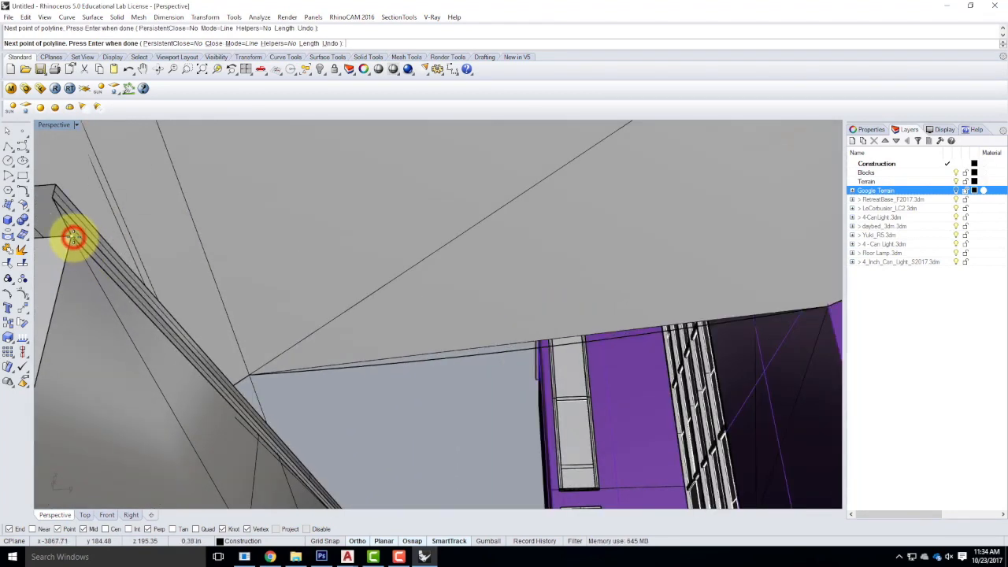
key(Return)
- Select the new wall-edge polyline and offset it by 5.5 inches with InCPlane=Yes, choosing the side below it in the Front view
click(97, 267)
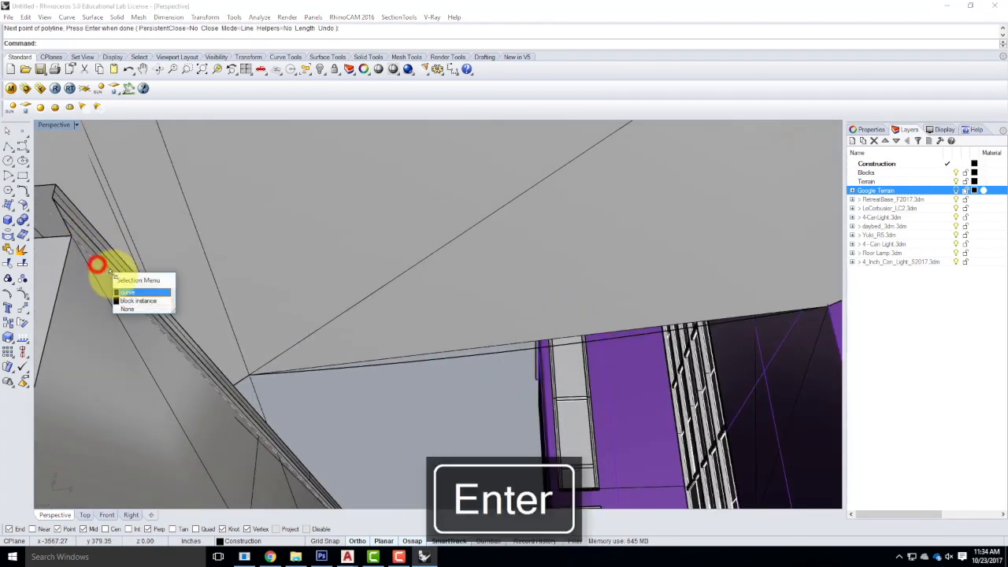
click(126, 293)
key(Return)
right_drag(394, 396, 395, 418)
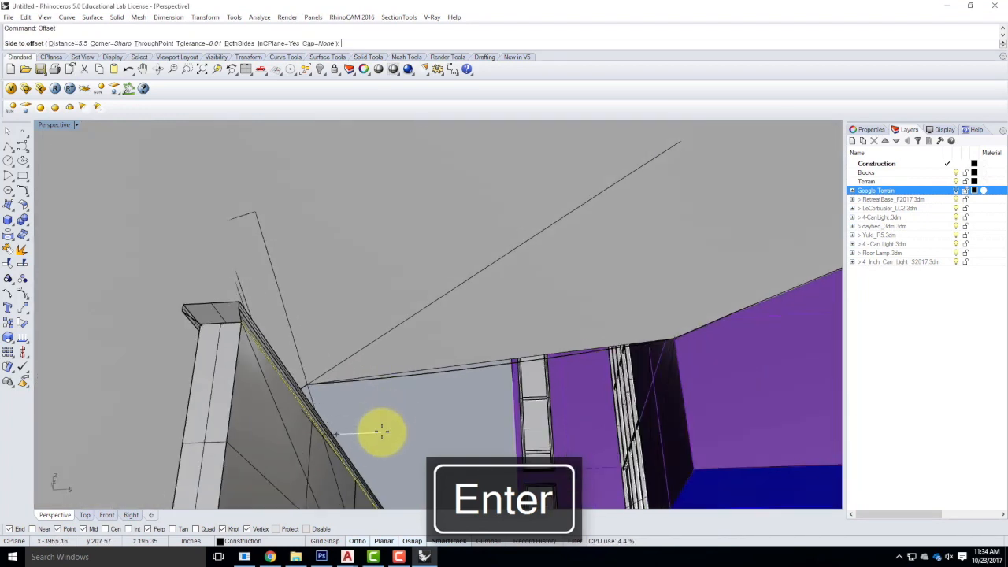
click(279, 44)
click(268, 44)
double_click(51, 126)
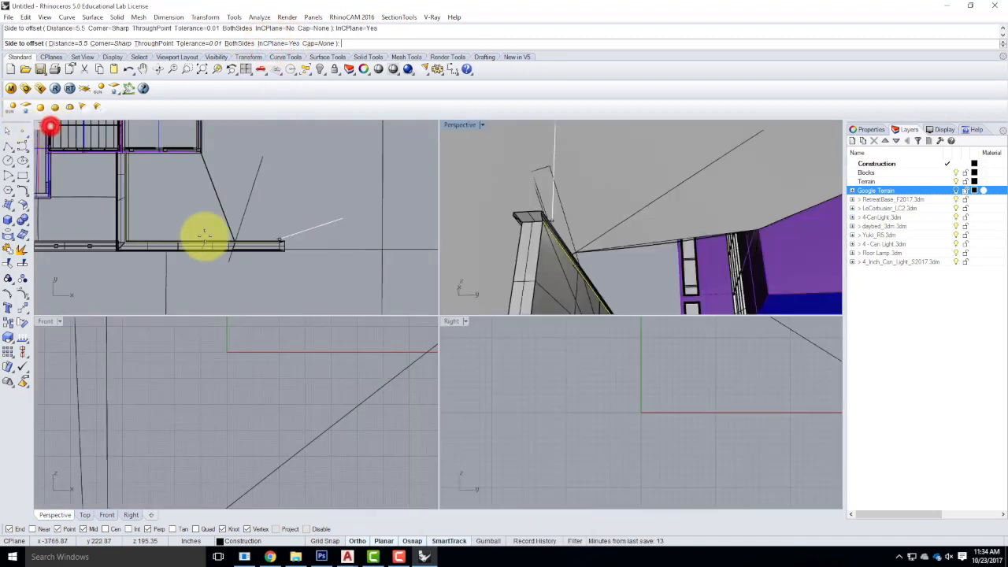
scroll(367, 396, down, 5)
scroll(293, 406, up, 8)
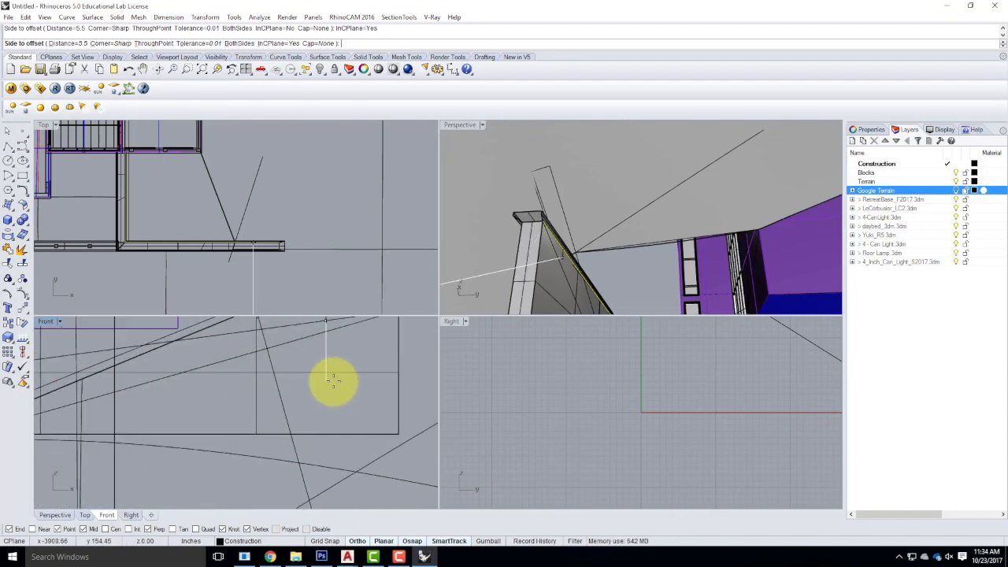
scroll(351, 397, down, 5)
scroll(347, 359, up, 7)
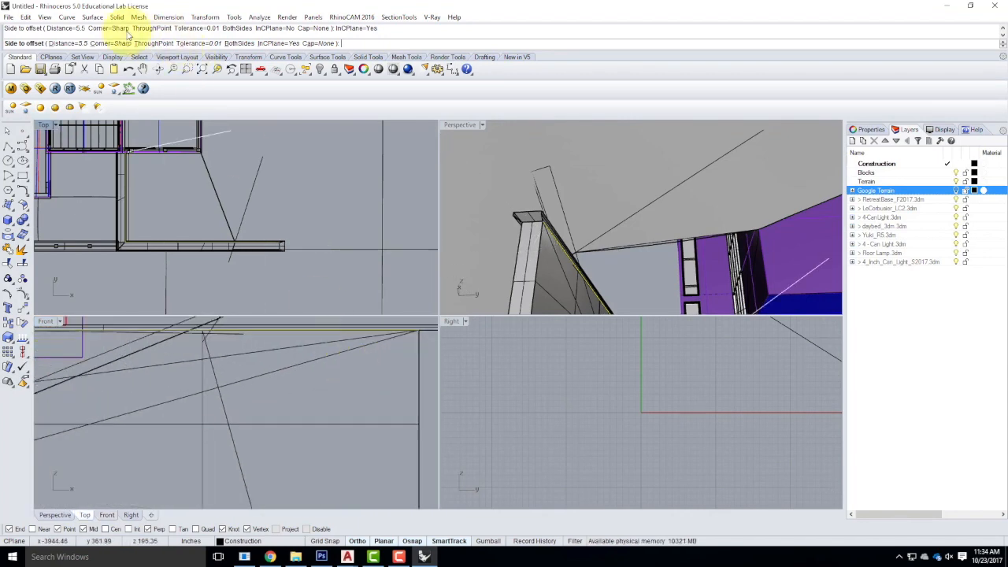
click(373, 414)
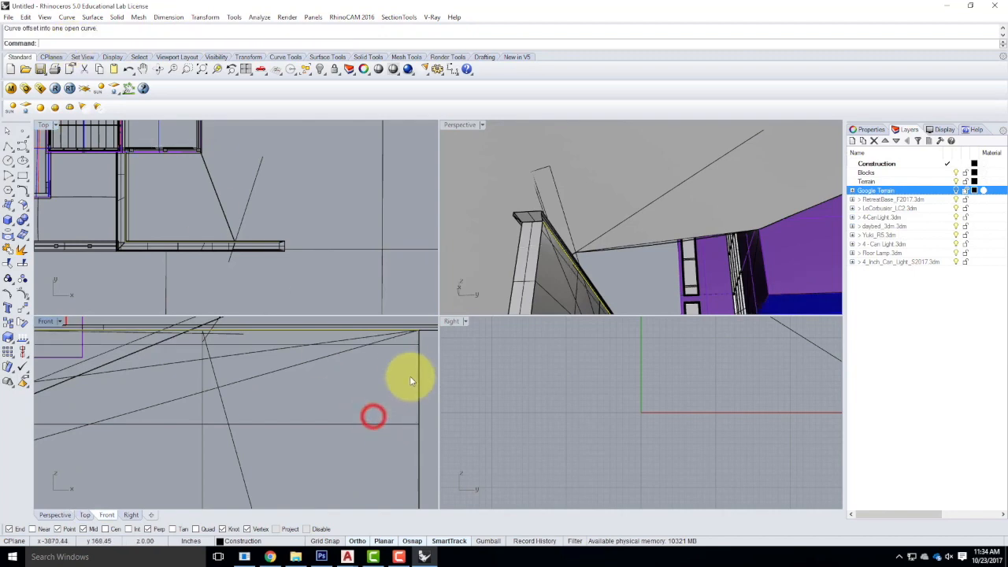
- Set a three-point construction plane on the purple wing's end wall, with its origin at the lower outer corner and Y up the vertical edge
double_click(466, 125)
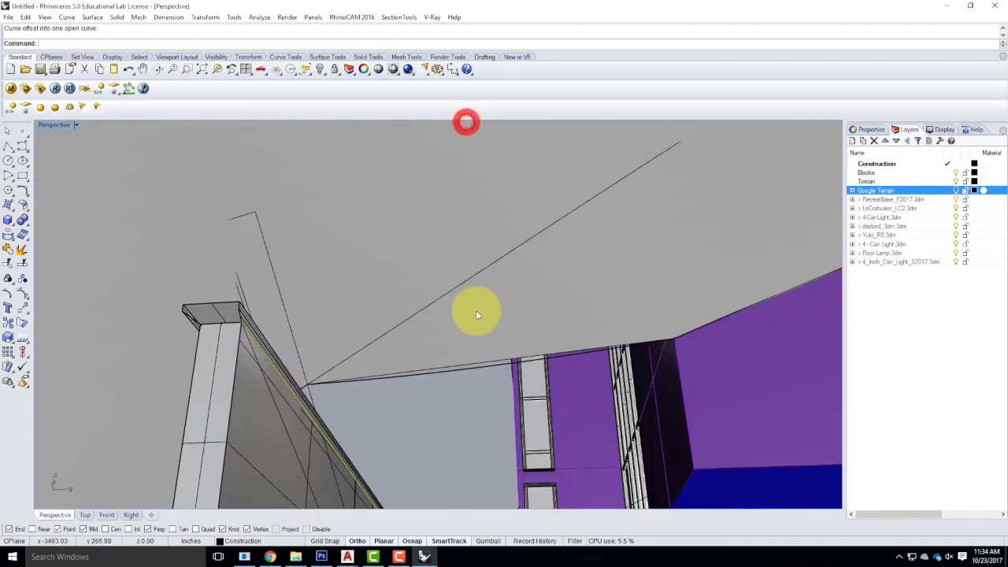
right_drag(454, 325, 447, 399)
right_drag(445, 339, 243, 350)
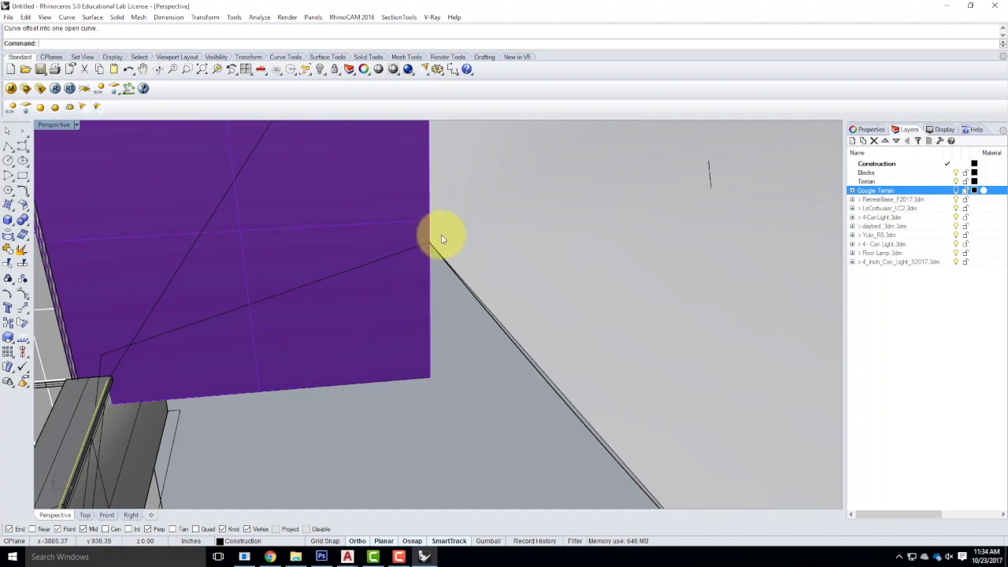
right_drag(522, 317, 326, 414)
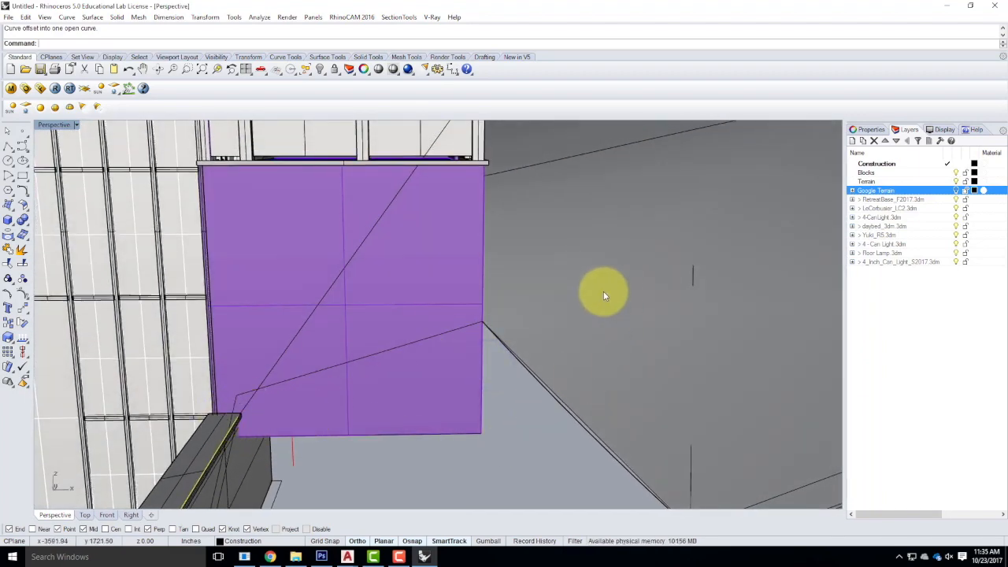
click(76, 126)
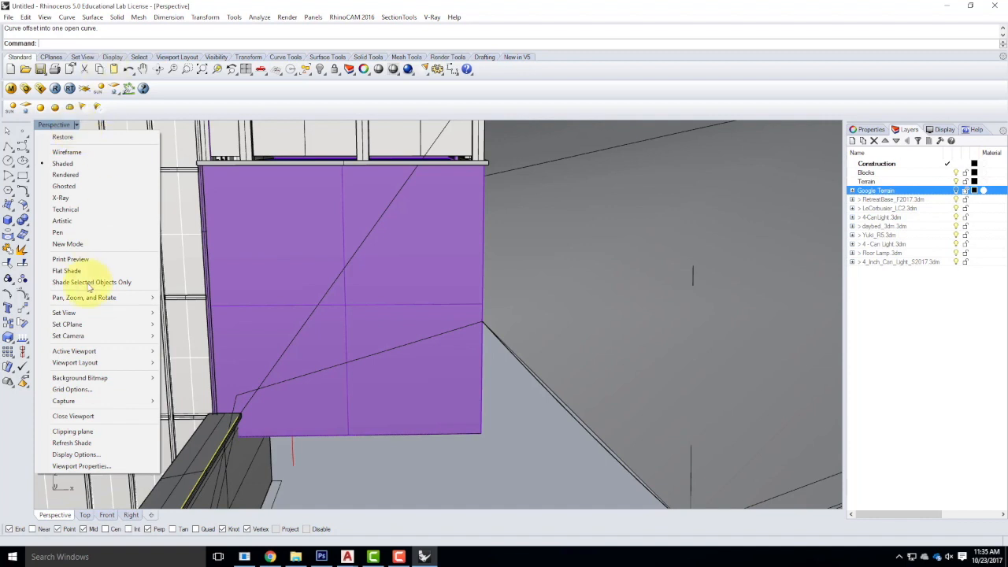
mouse_move(85, 329)
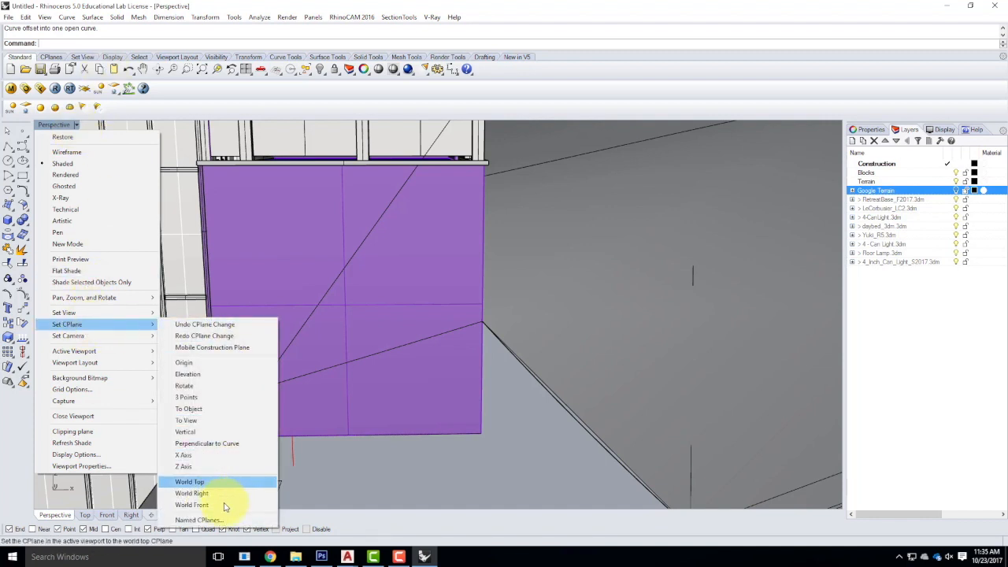
click(190, 399)
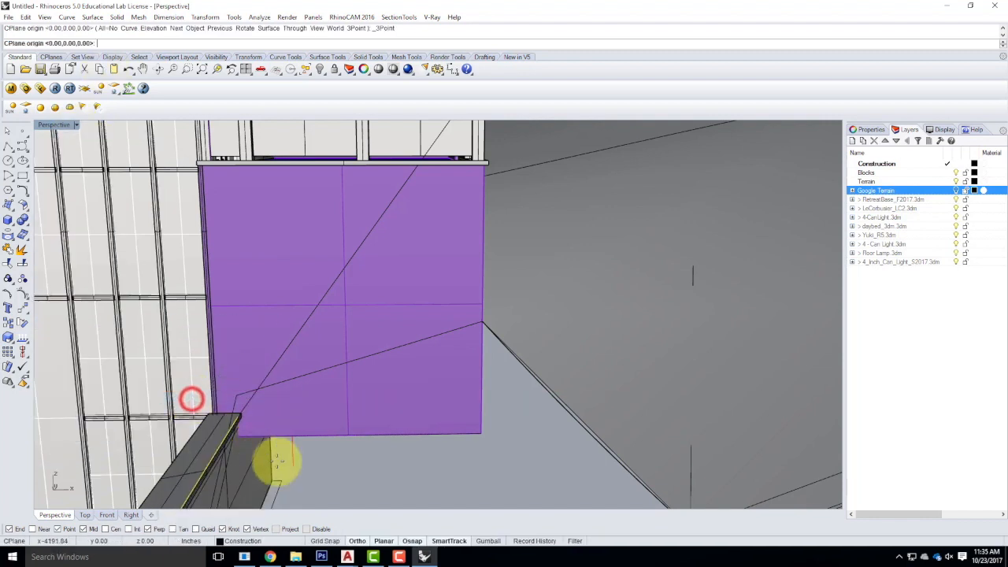
click(480, 433)
click(529, 435)
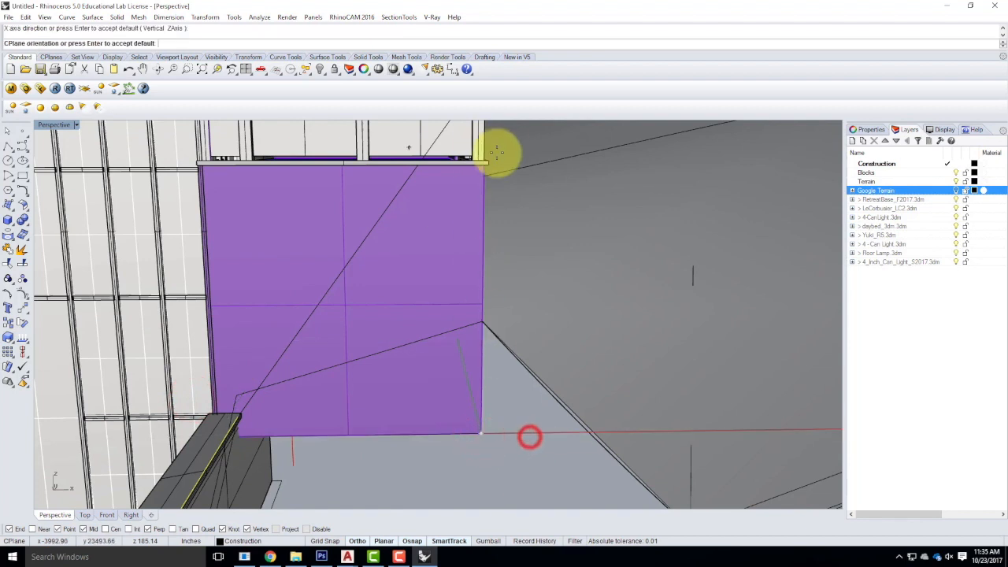
click(484, 168)
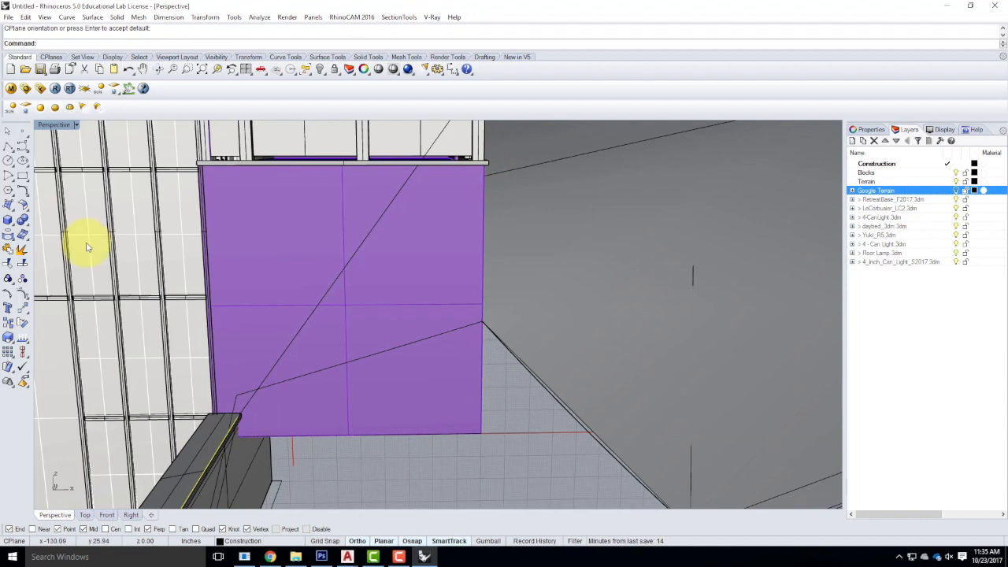
- With Ortho off, draw an interpolated curve through points across the wing's end wall, from the retaining-wall cap to the terrain corner, and select it
click(21, 147)
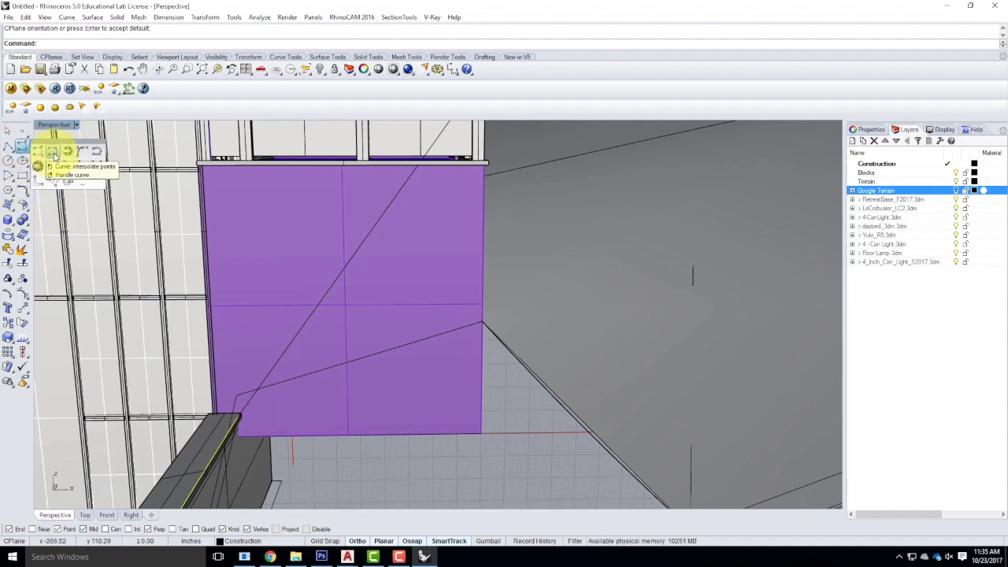
click(53, 152)
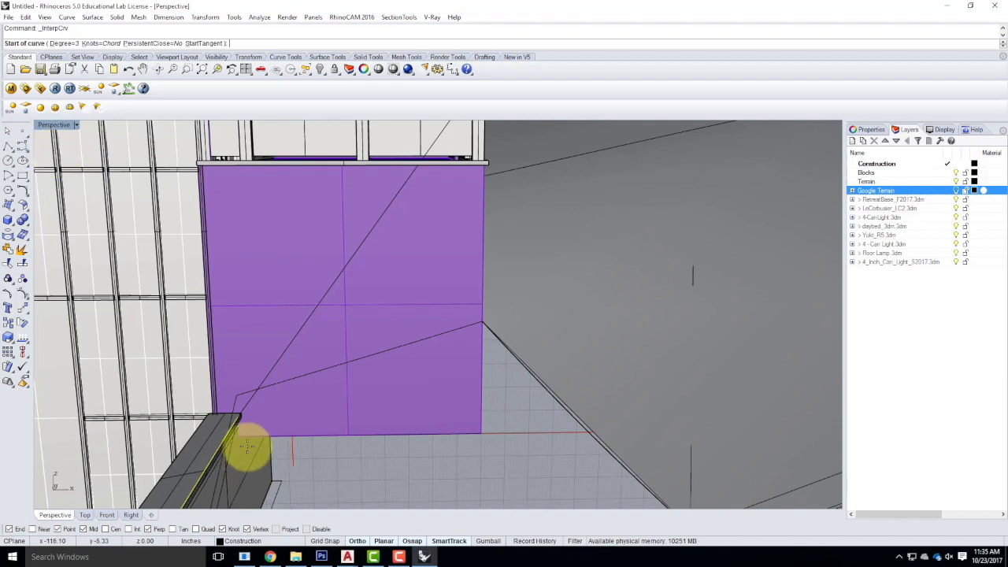
scroll(246, 443, up, 2)
click(231, 405)
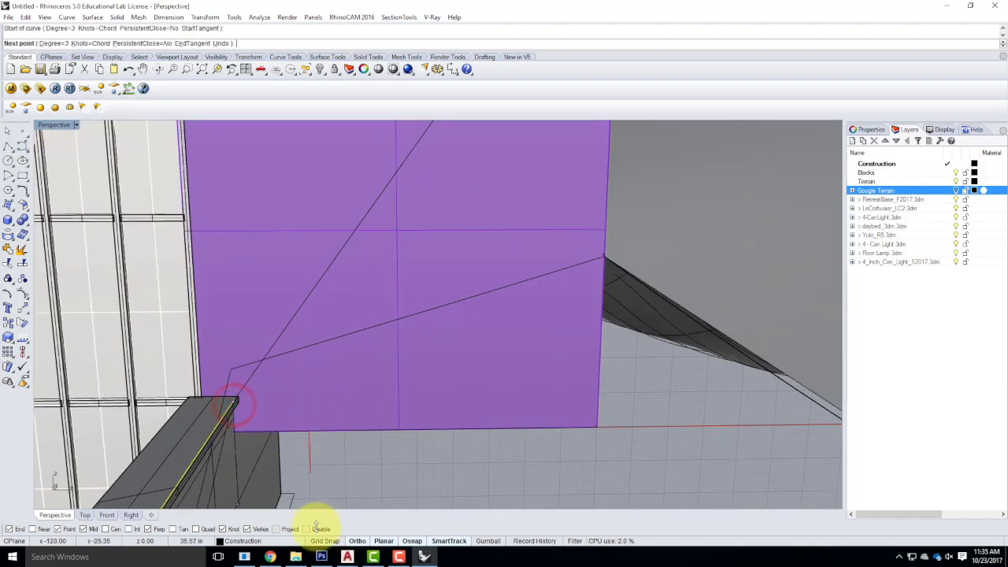
click(352, 541)
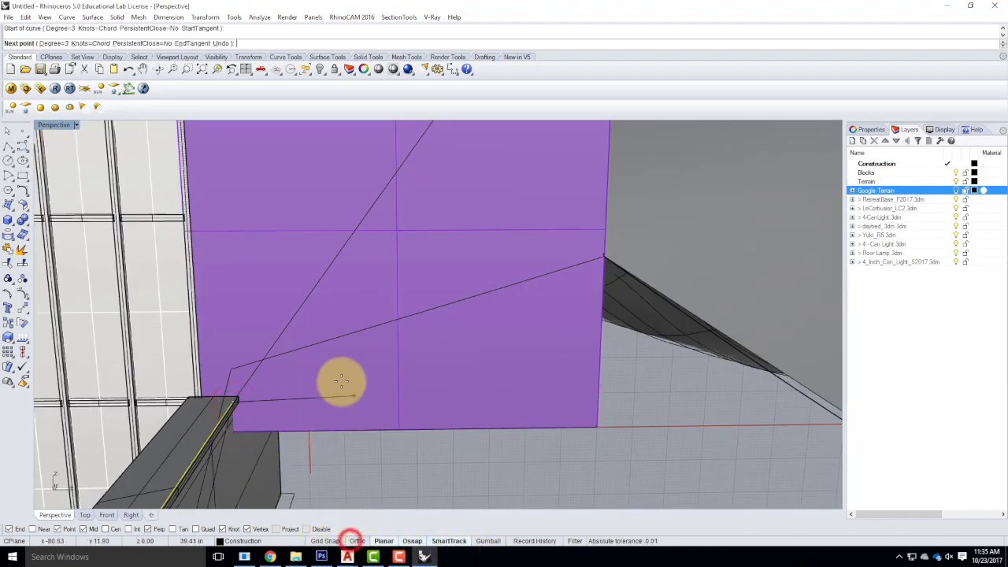
click(315, 384)
click(423, 325)
click(495, 292)
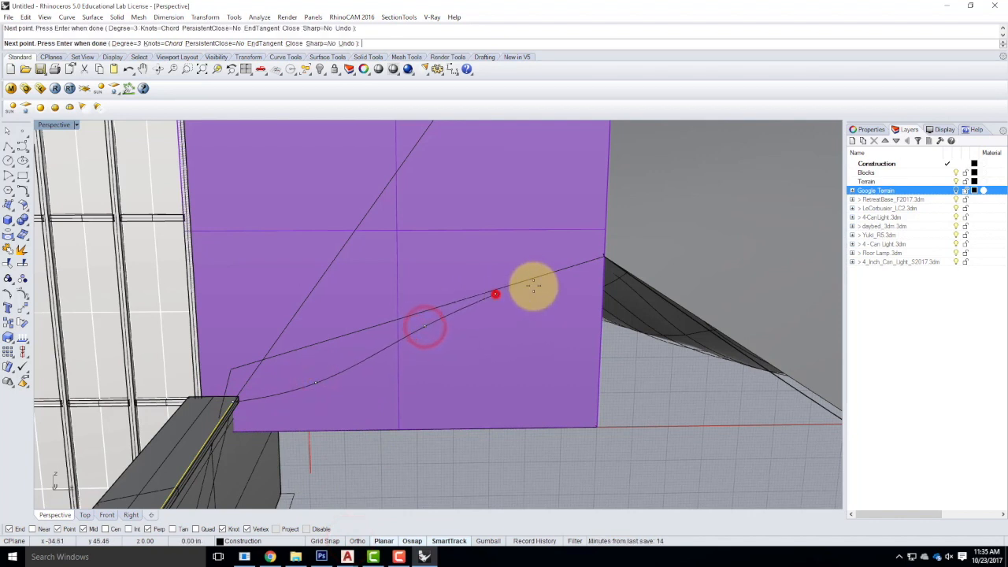
click(598, 258)
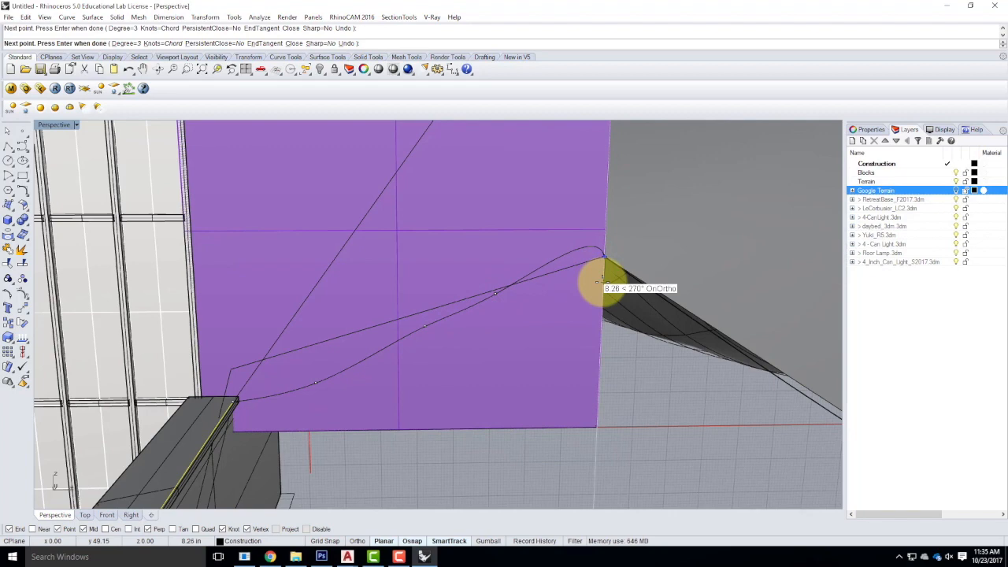
key(Return)
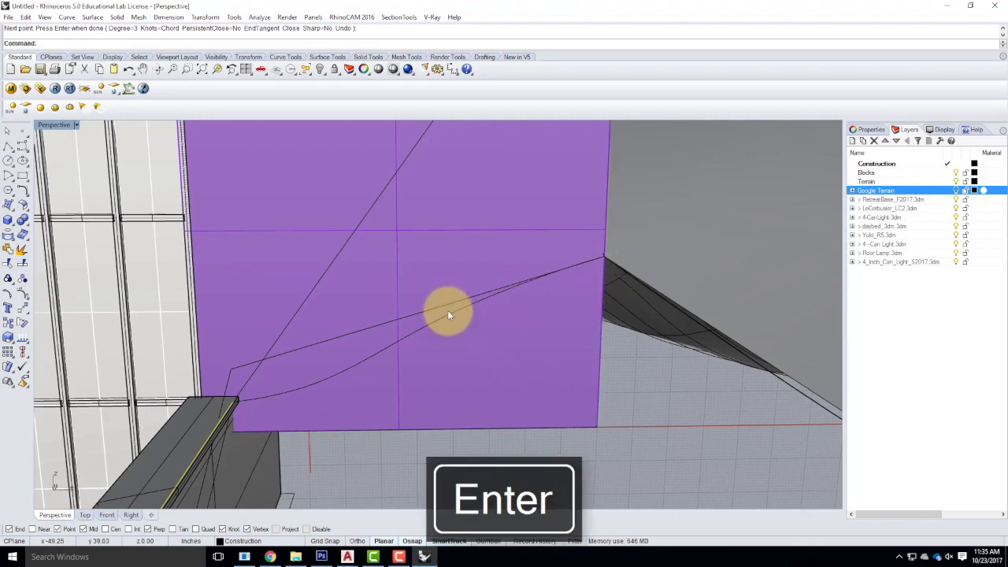
click(451, 312)
right_drag(724, 330, 503, 344)
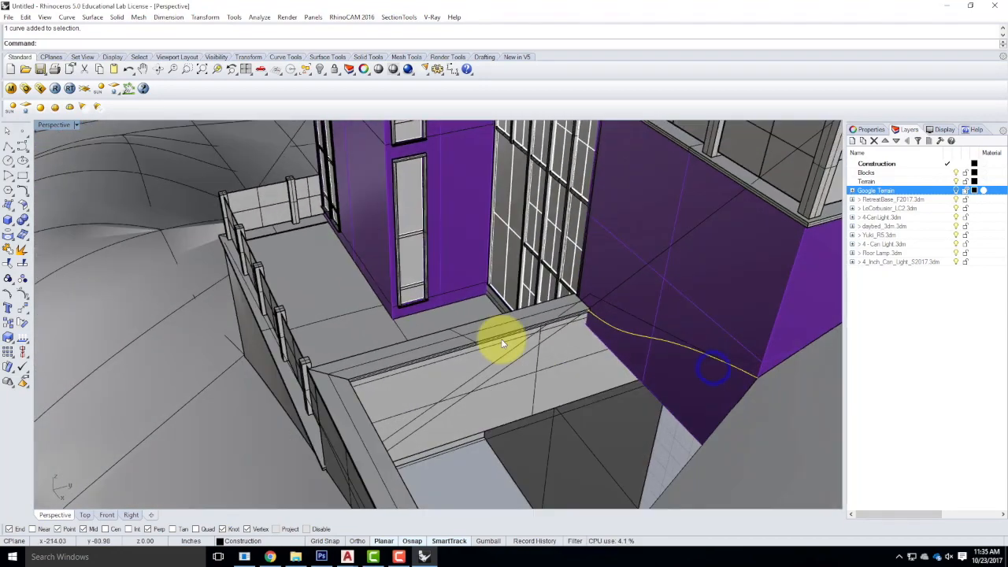
- Examine the terrain's cut edge curve from the purple wing's lower corner to the end of the retaining wall
scroll(503, 343, down, 5)
scroll(561, 470, up, 7)
click(566, 386)
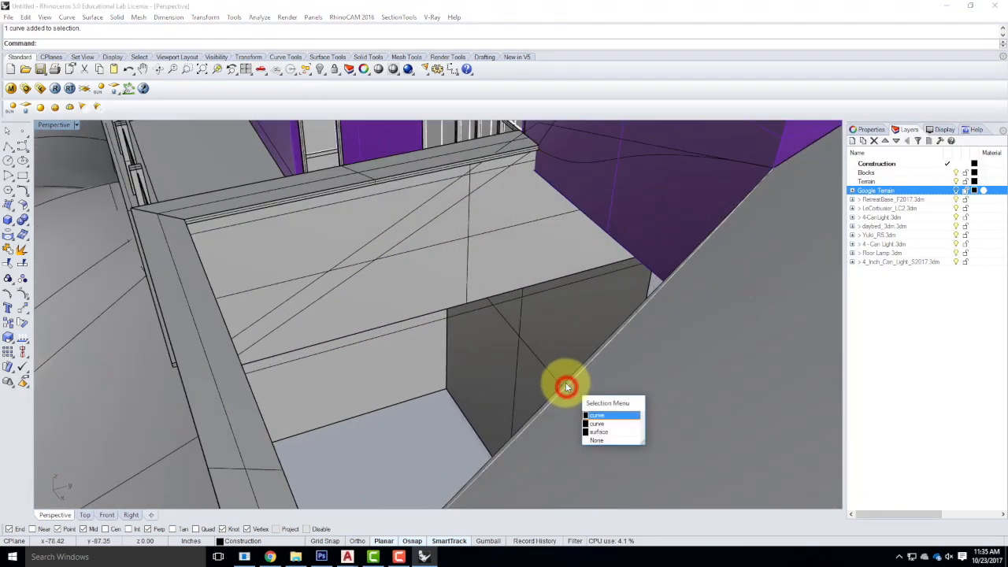
click(620, 425)
right_drag(619, 423, 618, 317)
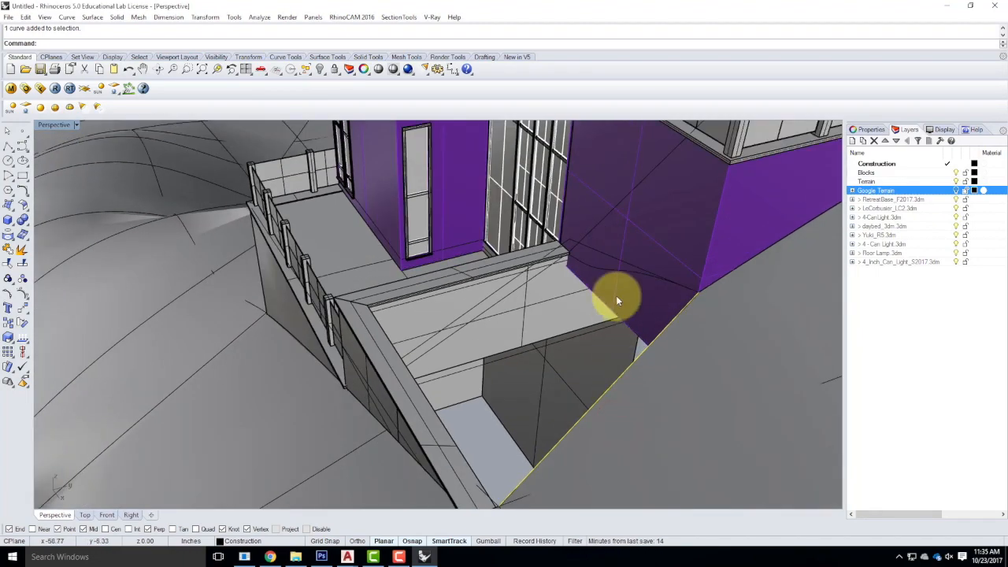
right_drag(582, 448, 505, 362)
scroll(268, 303, up, 5)
right_drag(385, 333, 97, 350)
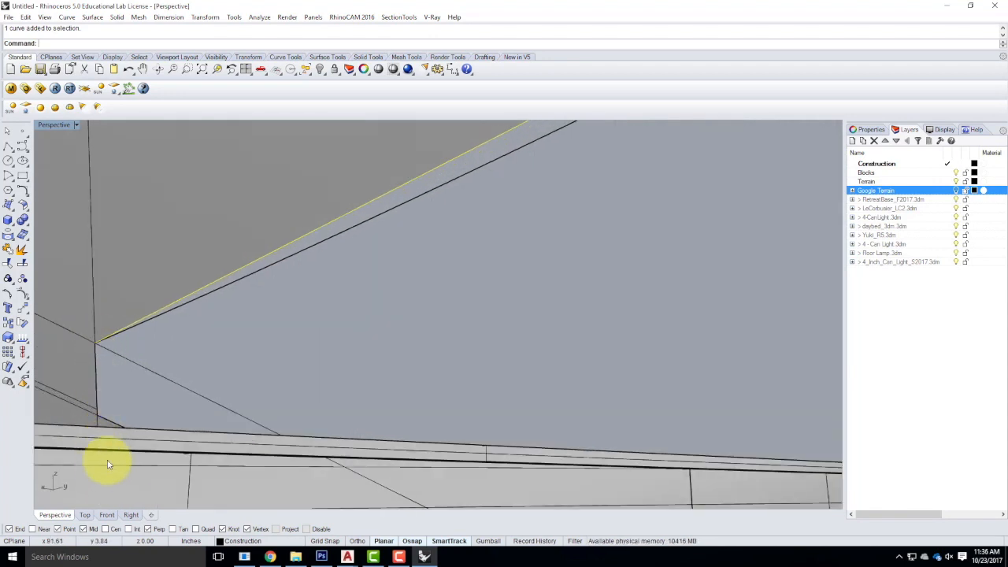
right_drag(128, 358, 213, 353)
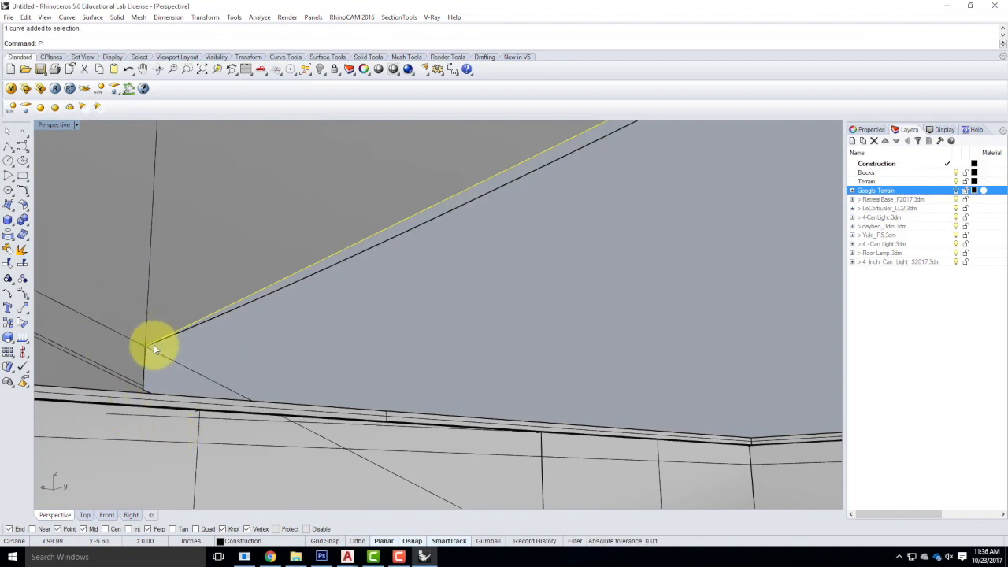
key(BackSpace)
key(Escape)
right_drag(153, 344, 223, 234)
click(237, 228)
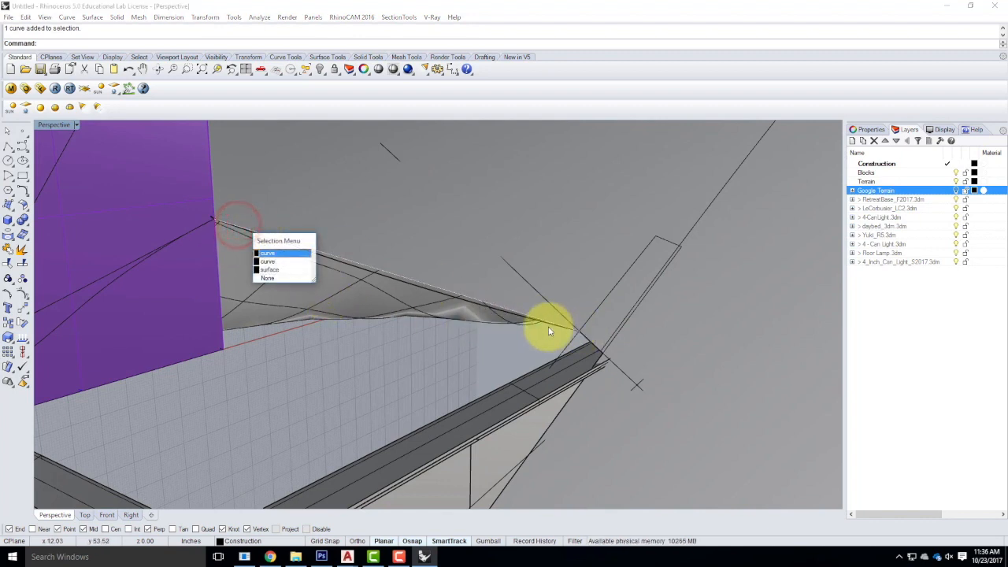
key(Escape)
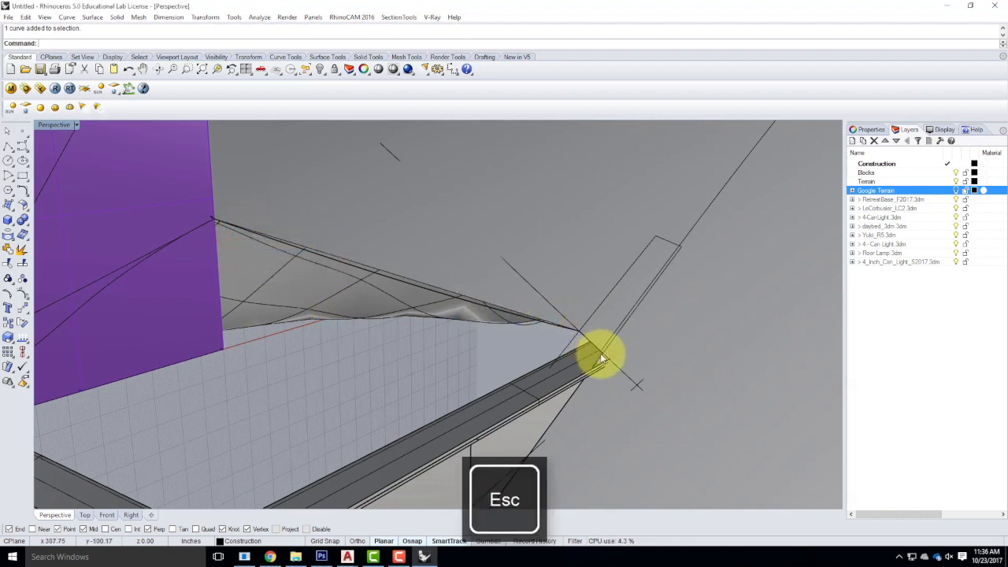
- Duplicate the terrain edges around the retaining wall's end as curves on the current layer
mouse_move(594, 373)
right_down()
mouse_move(612, 355)
mouse_move(611, 373)
mouse_move(581, 383)
mouse_move(677, 342)
mouse_move(681, 363)
mouse_move(666, 382)
mouse_move(535, 348)
mouse_move(704, 319)
mouse_move(534, 334)
right_up()
scroll(532, 337, up, 3)
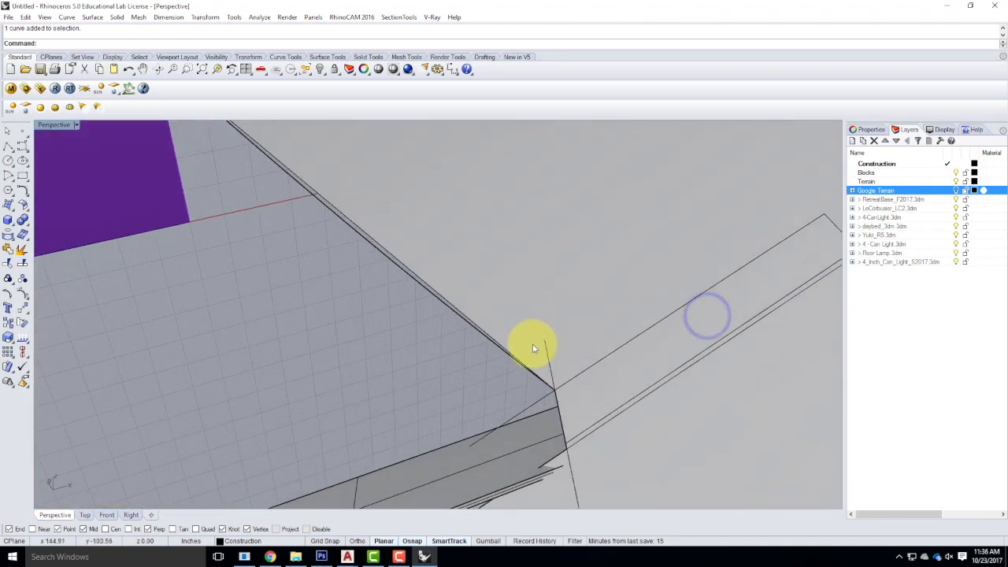
click(491, 331)
click(536, 362)
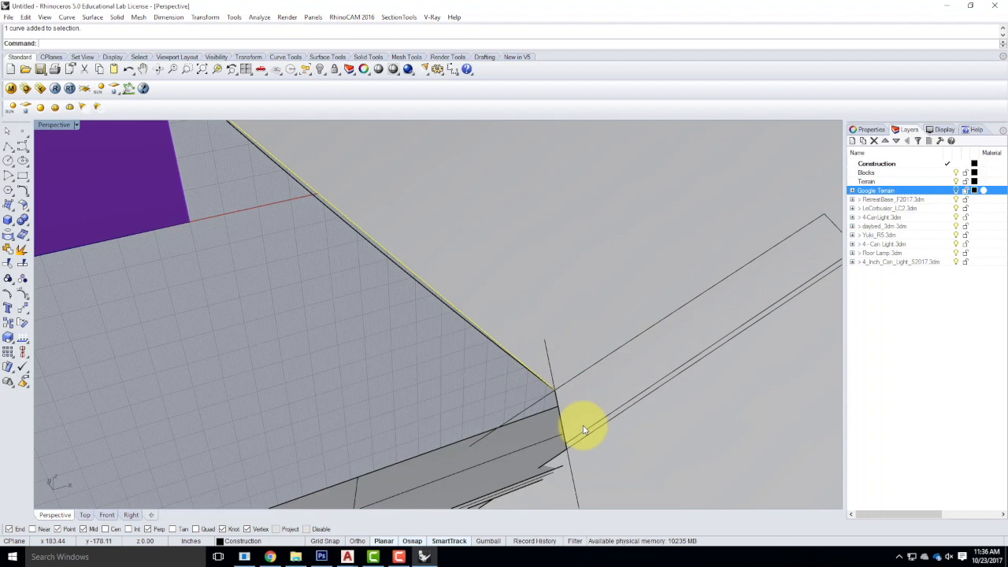
key(Return)
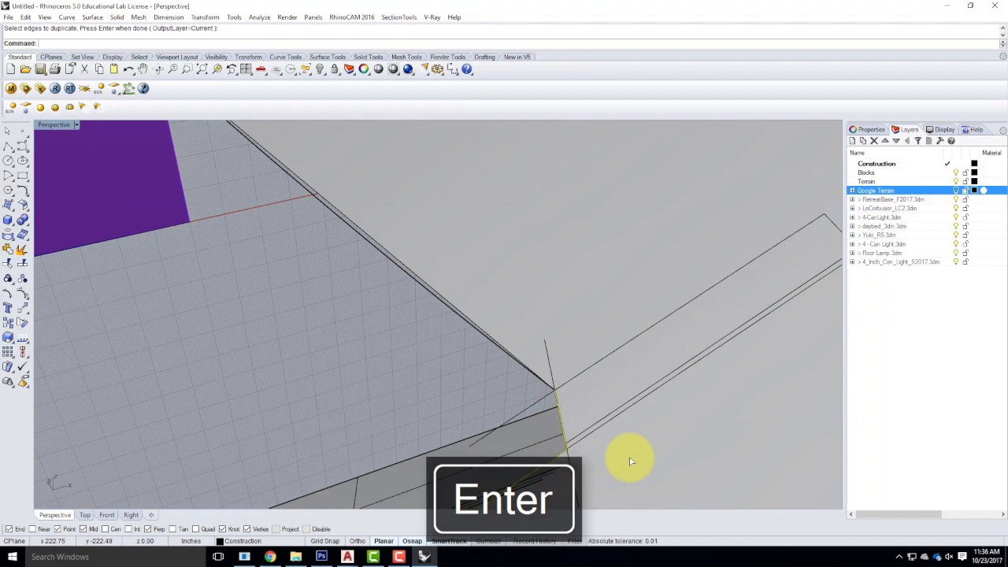
- Join the long terrain edge curve with the duplicated edges at the retaining wall's end into one open curve
click(513, 353)
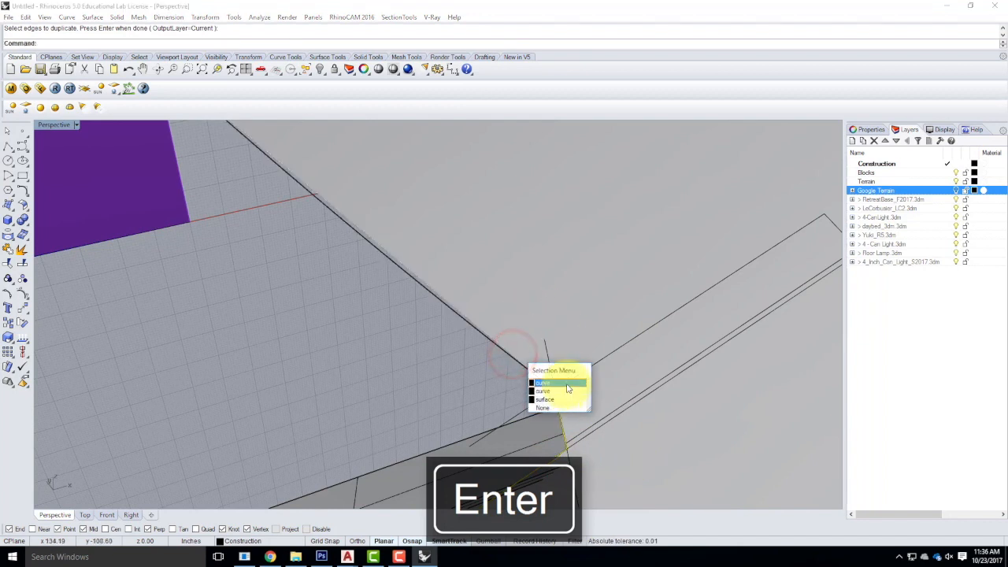
click(566, 383)
key(Return)
- Try to intersect the joined terrain edge curve with the retaining wall block
right_drag(533, 445, 600, 410)
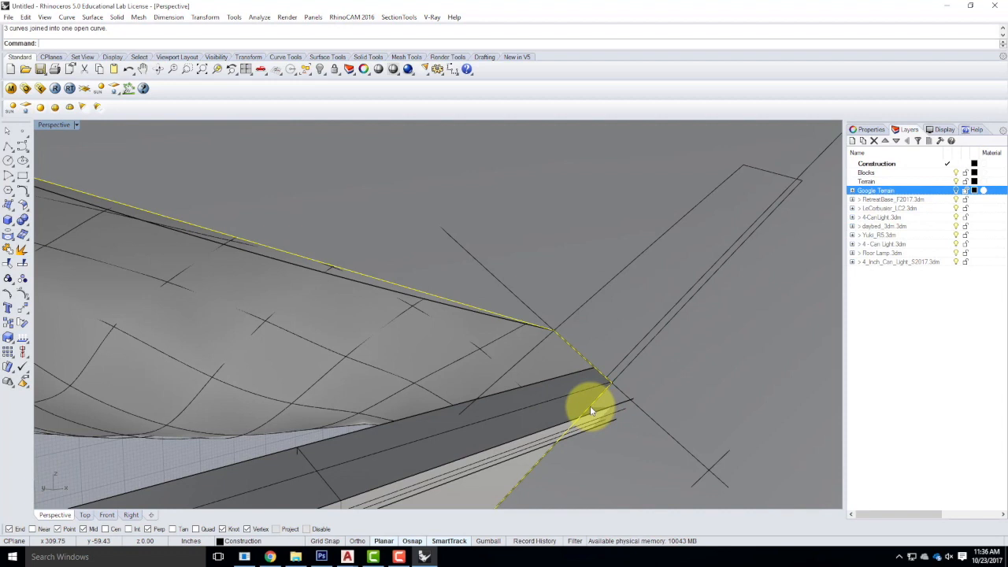
click(556, 403)
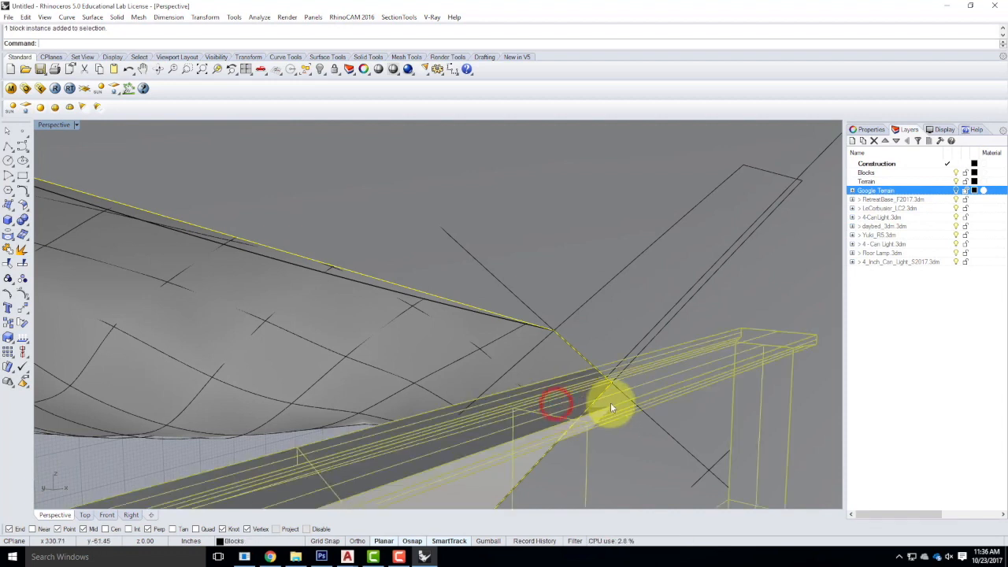
text(Inters)
key(Return)
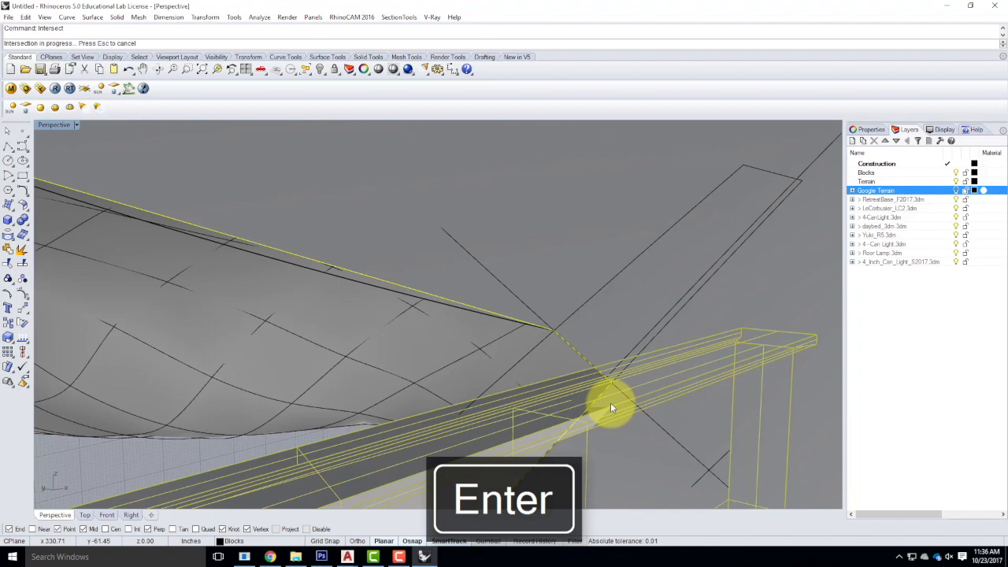
key(Escape)
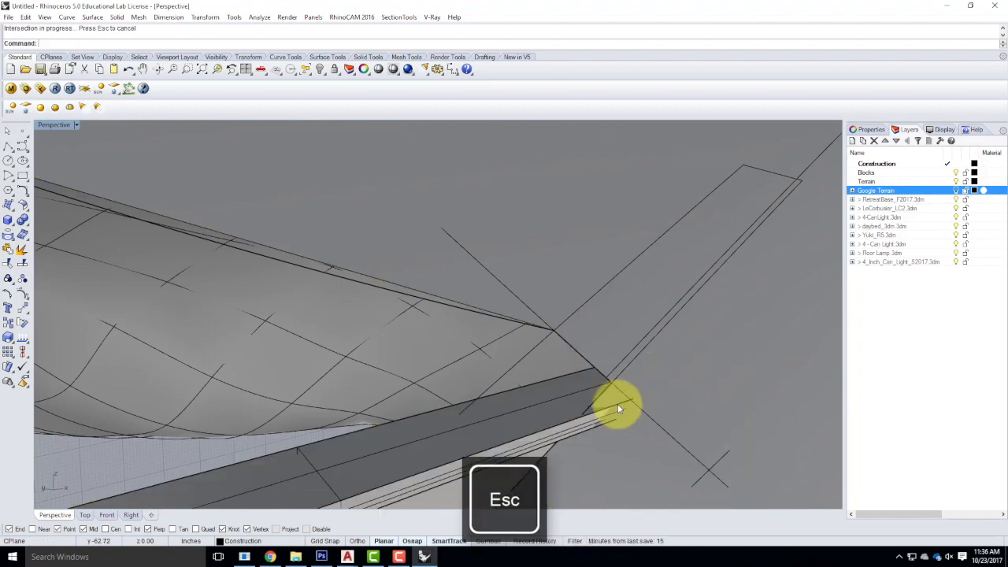
- Draw a short polyline from the terrain edge curve at the wall cap down to the line below the cap on the wall face
right_drag(681, 412, 597, 442)
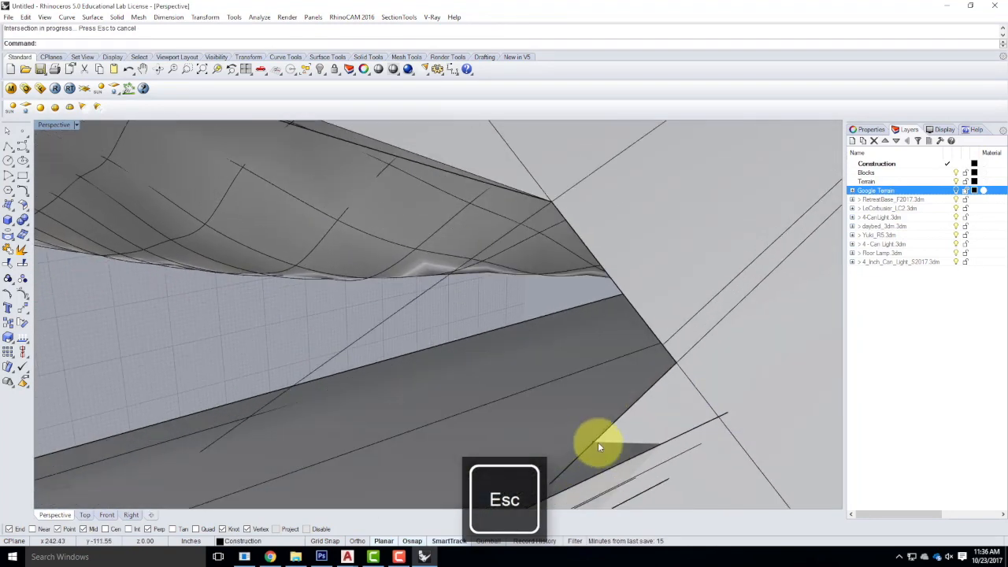
click(594, 440)
key(Escape)
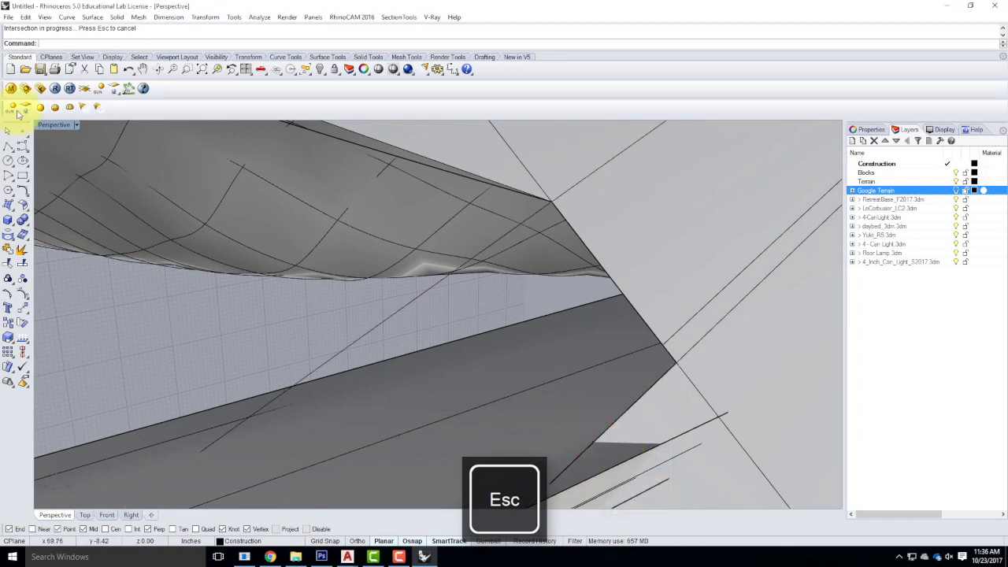
click(7, 147)
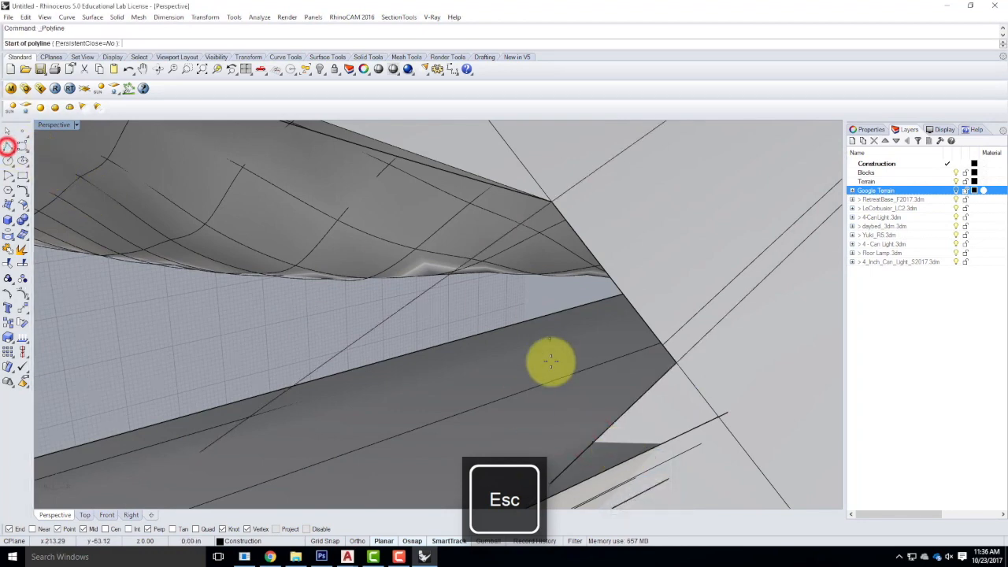
click(595, 442)
right_drag(292, 348, 465, 362)
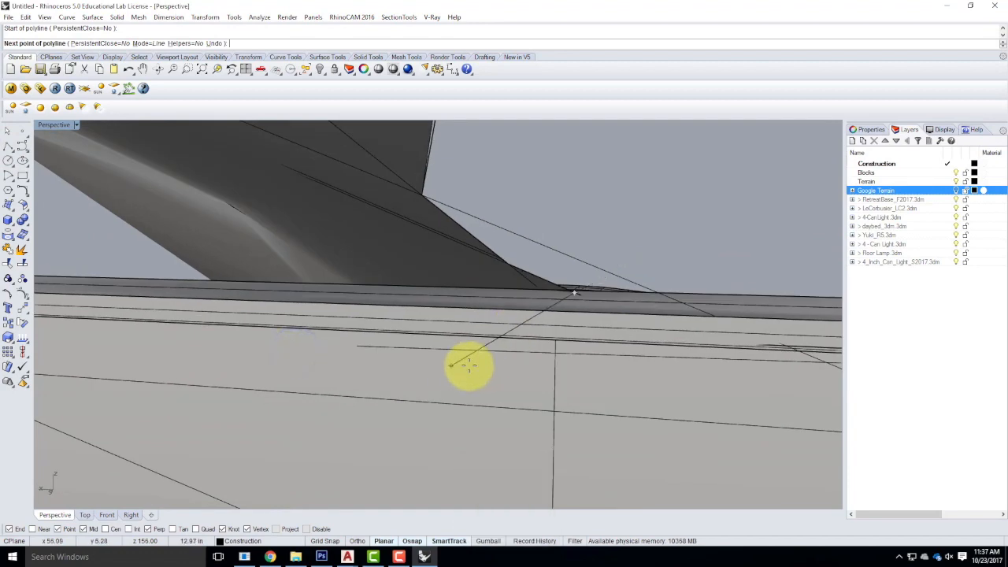
click(549, 352)
key(Return)
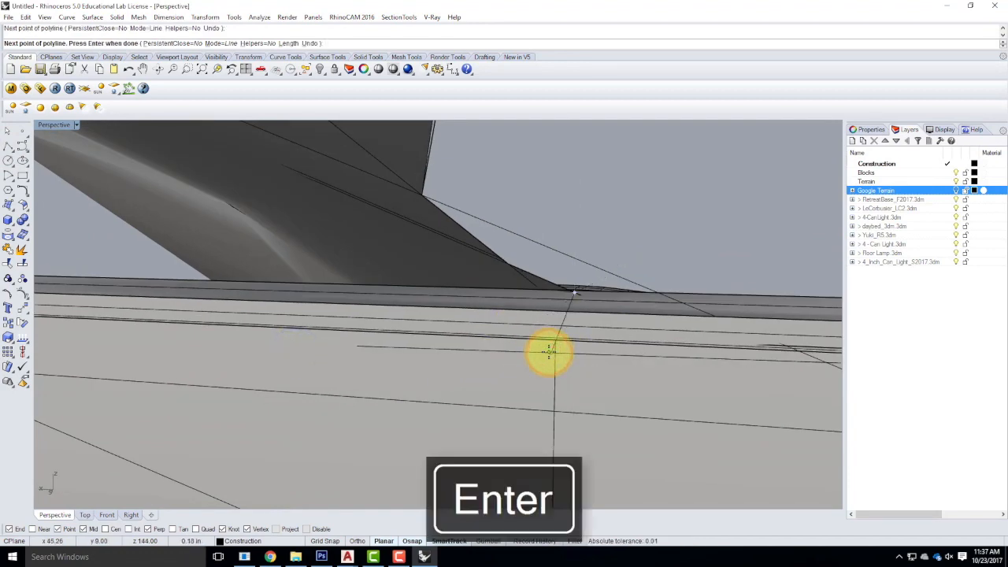
- Delete the short polyline between the wall cap and the wall face
right_drag(641, 340, 487, 335)
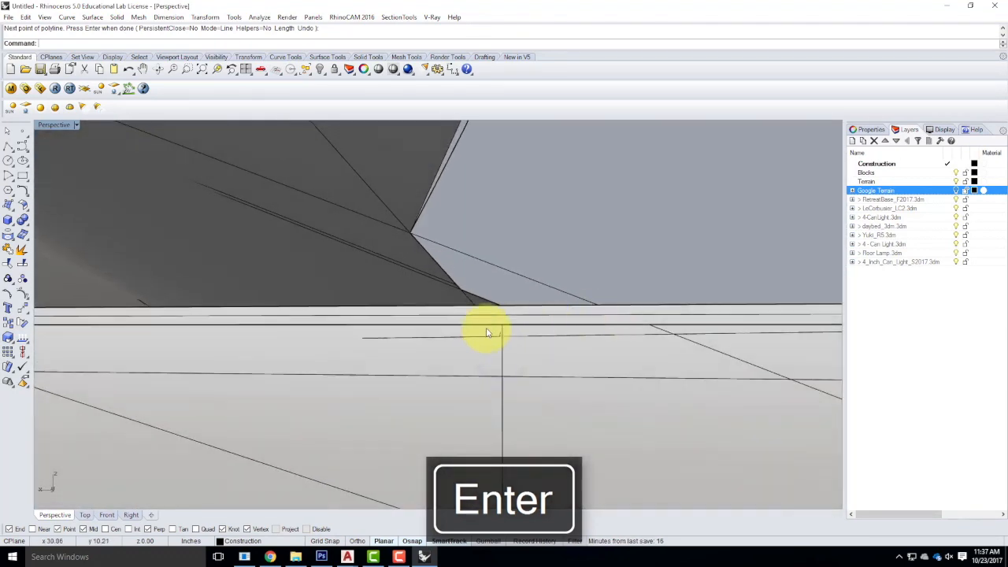
click(500, 335)
click(526, 361)
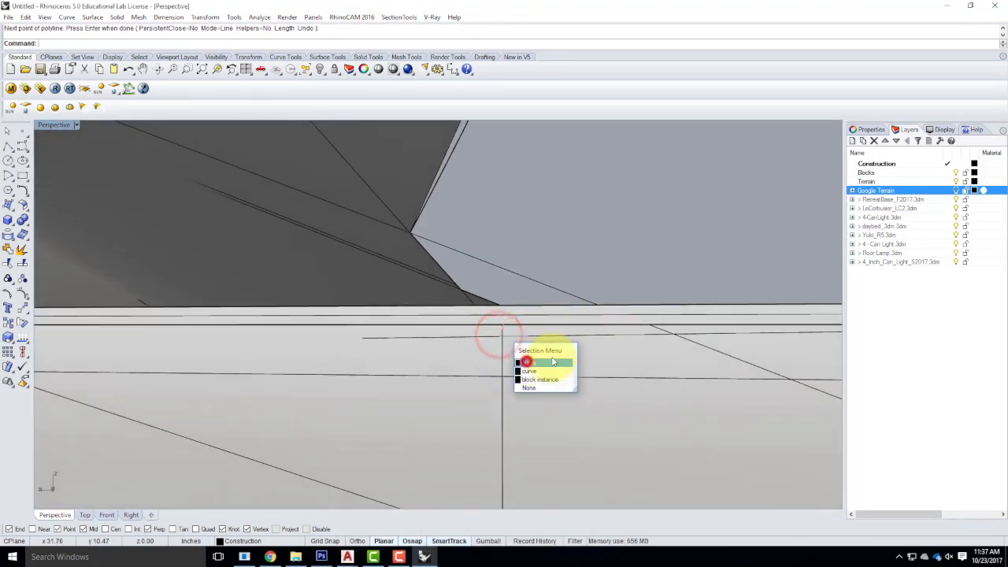
key(Delete)
- With the Near snap on, draw a short polyline from the terrain edge curve on the wall cap to the wall-edge curve below
right_drag(638, 340, 7, 160)
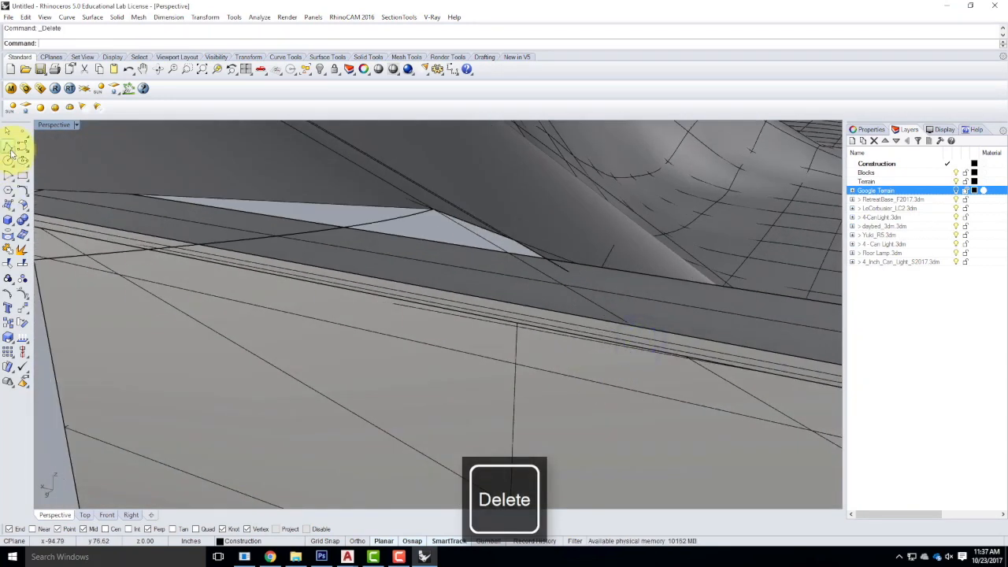
click(9, 148)
click(559, 267)
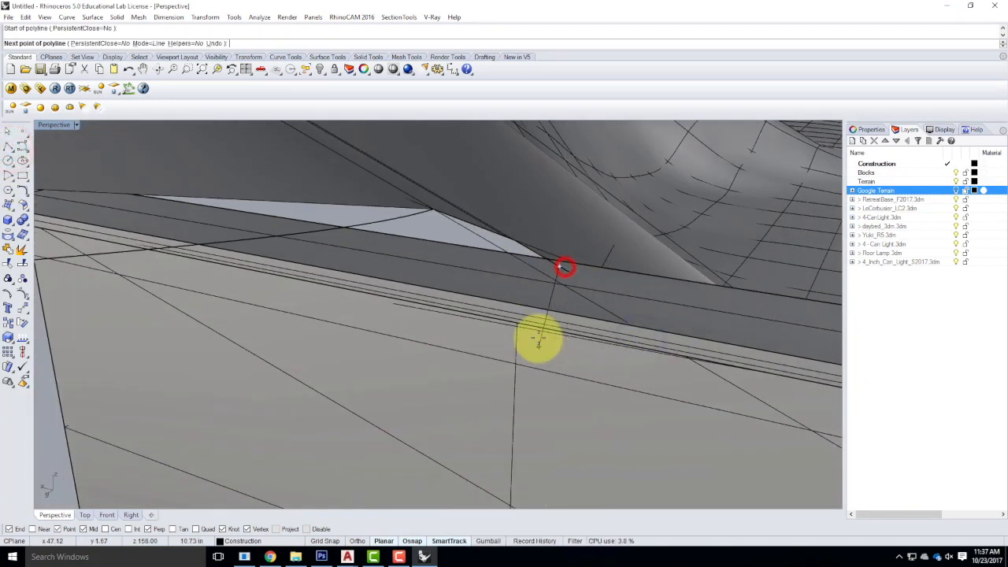
click(33, 529)
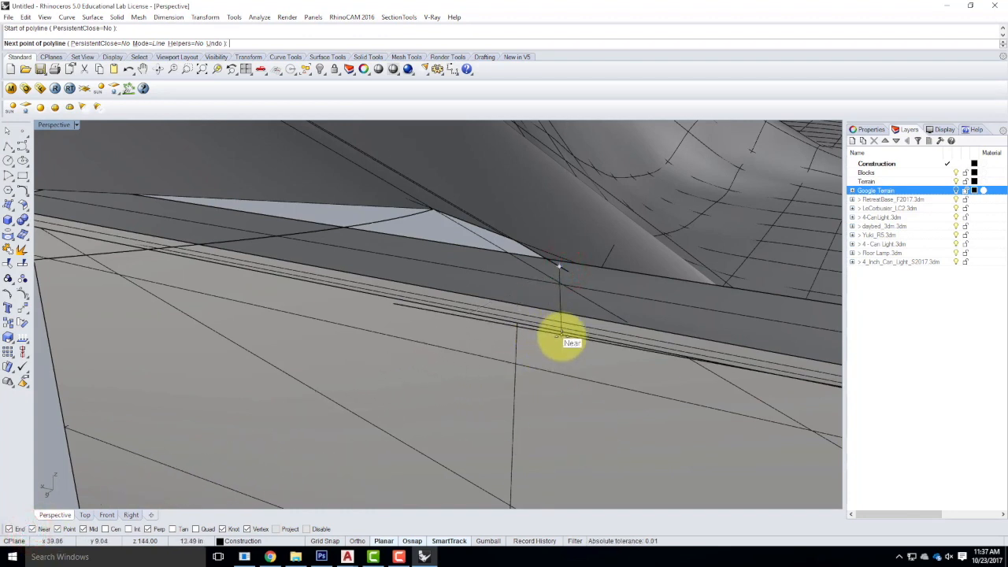
click(610, 348)
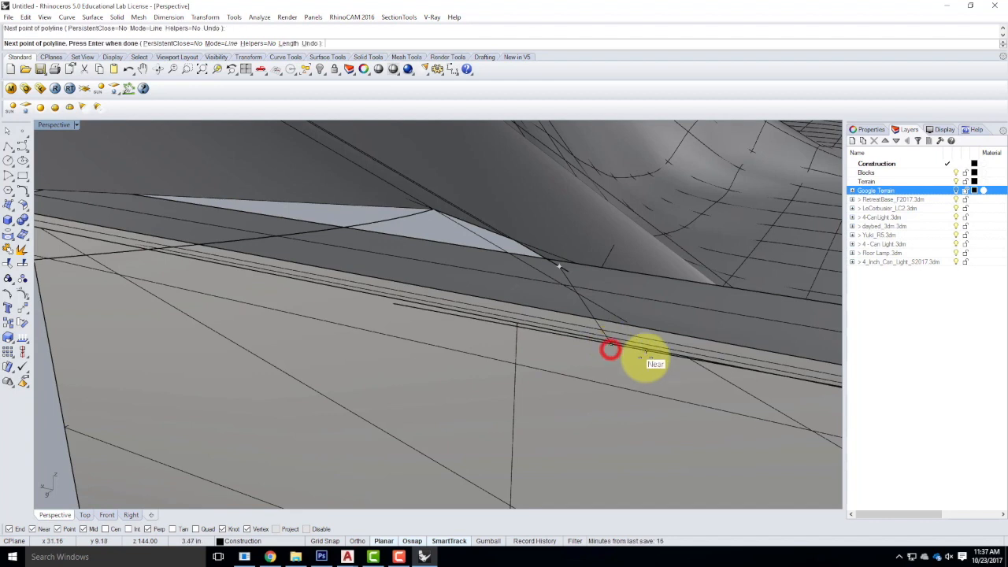
key(Return)
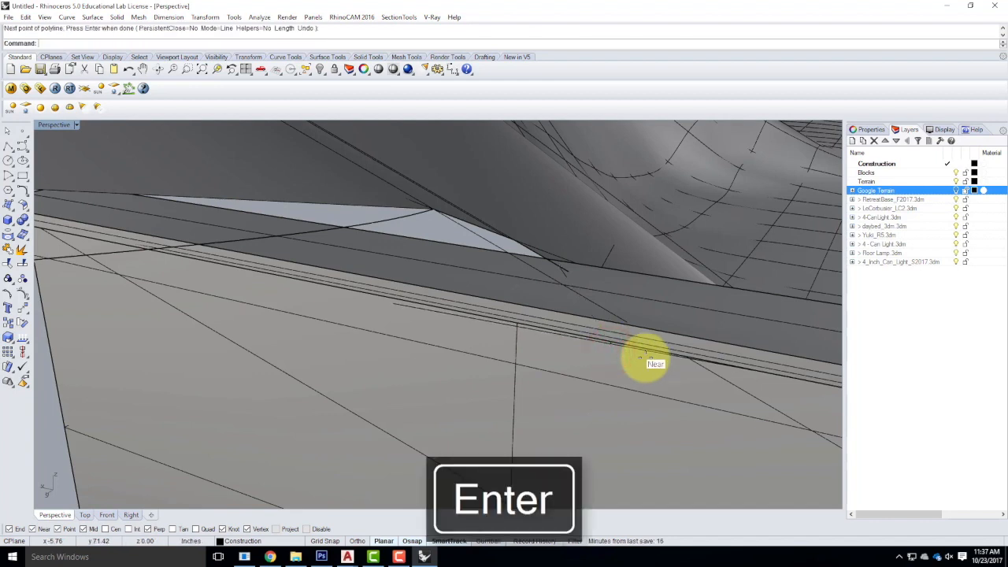
- Trim the wall-edge curves beneath the cap, using the new short polyline as the cutting object
click(562, 270)
click(596, 302)
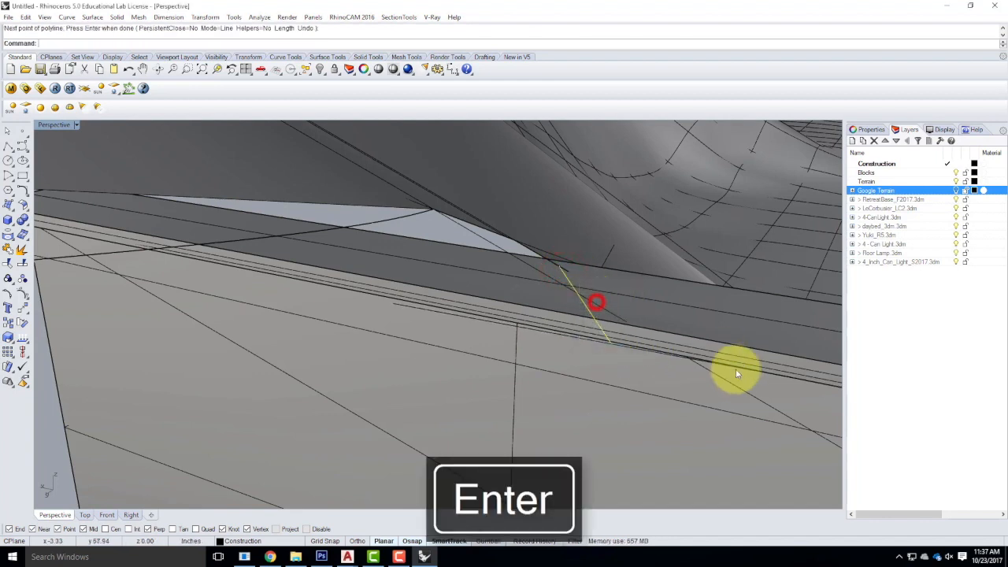
text(trim)
key(Return)
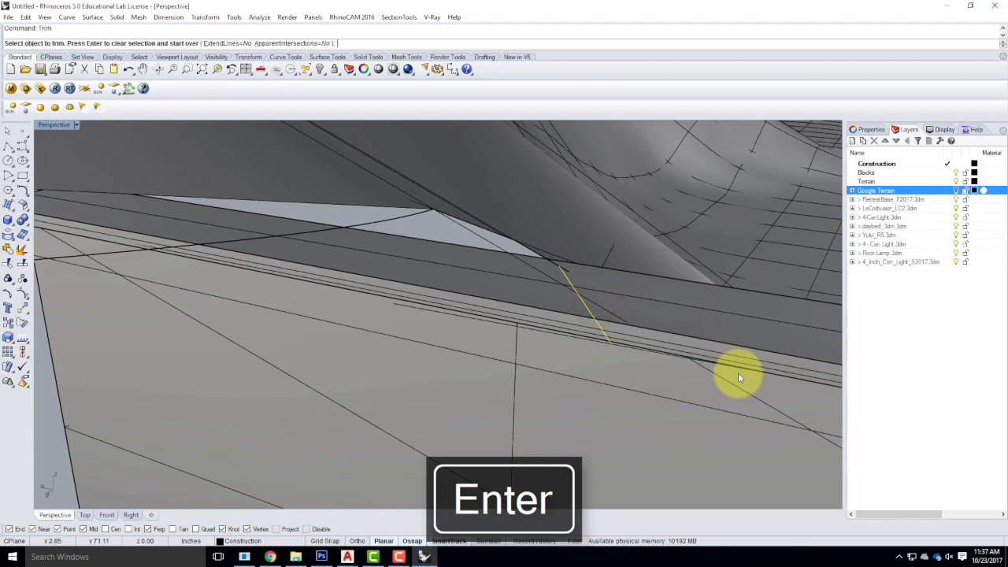
click(562, 336)
click(562, 336)
click(563, 336)
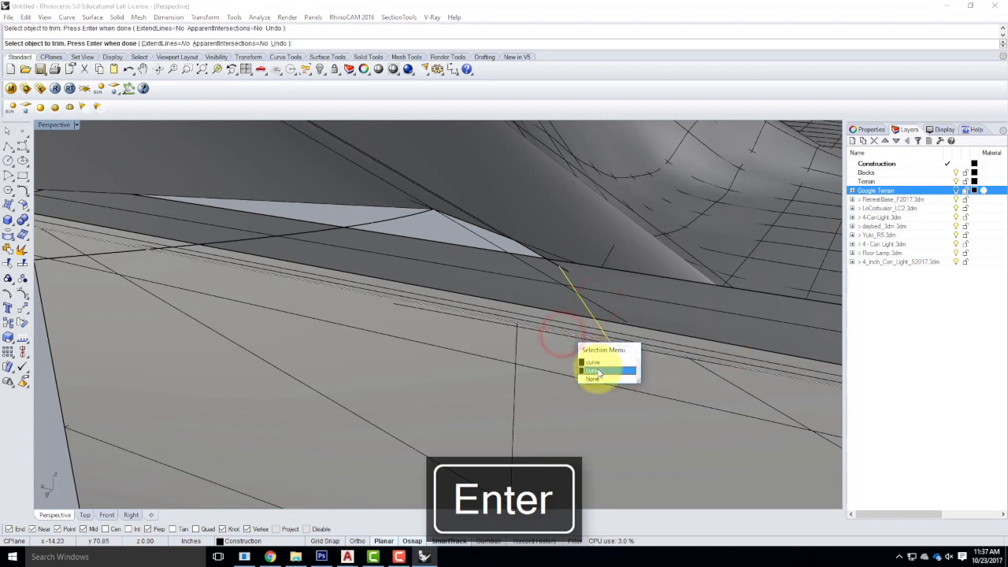
click(599, 378)
right_drag(560, 360, 603, 322)
click(589, 328)
key(Escape)
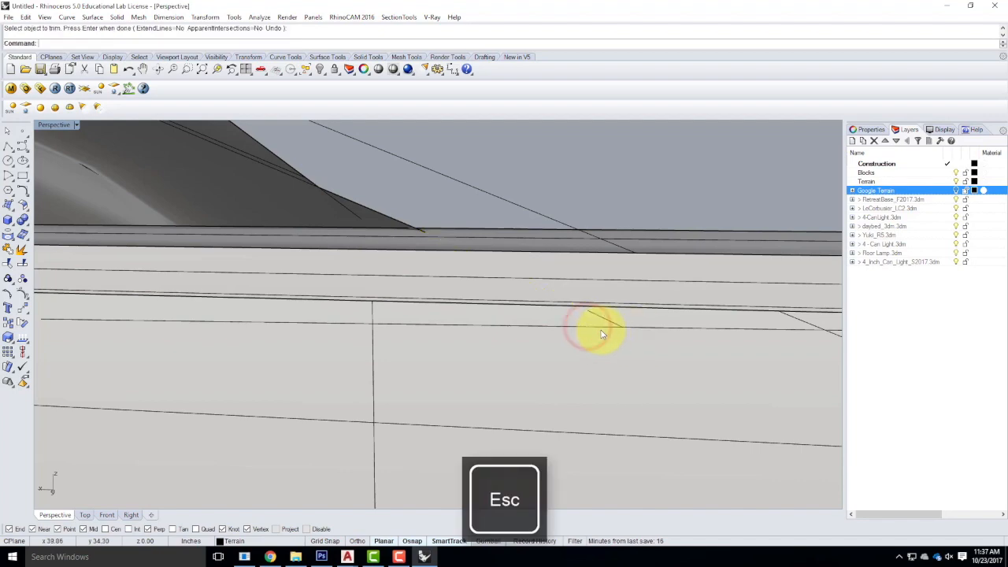
- Examine the trimmed curves and the short polyline along the retaining wall beneath its cap
click(598, 328)
click(636, 365)
right_drag(726, 362, 613, 312)
key(Escape)
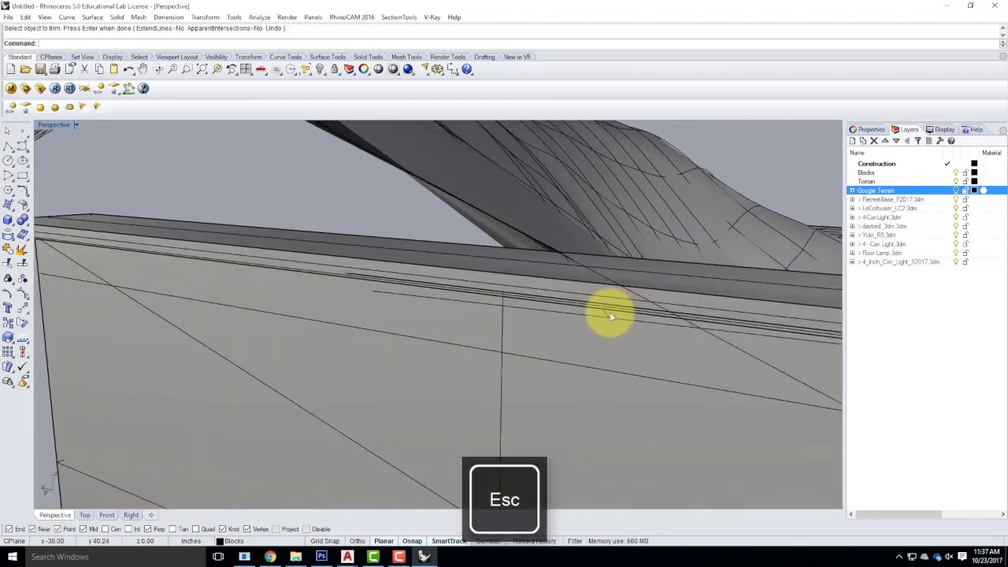
click(604, 318)
click(593, 318)
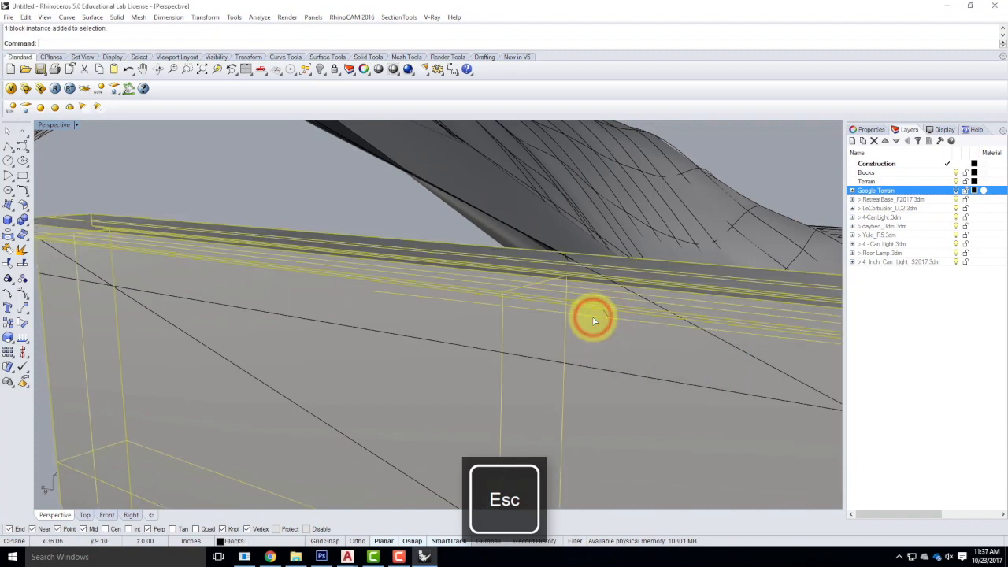
right_drag(631, 338, 466, 374)
scroll(706, 367, up, 4)
right_drag(717, 389, 665, 456)
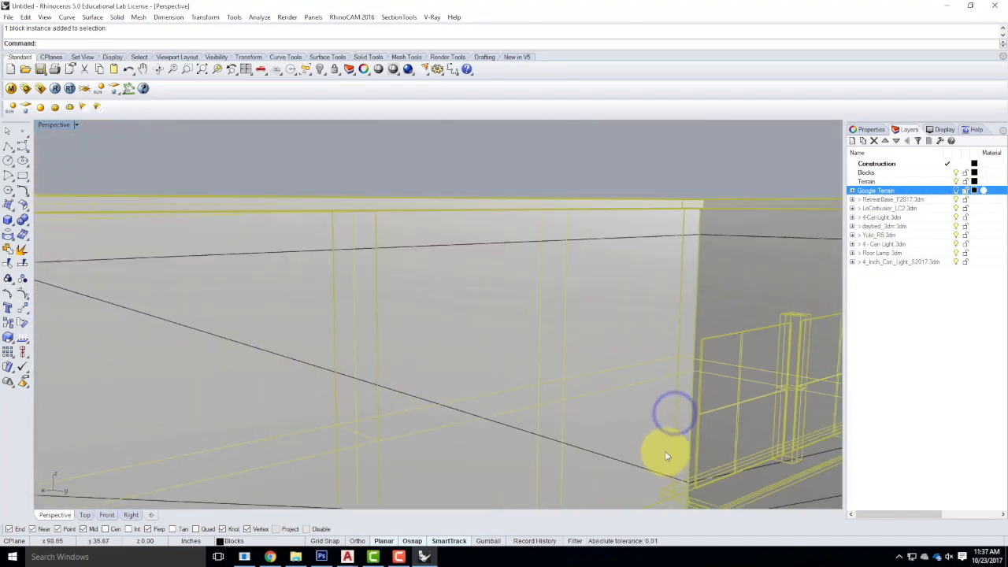
right_drag(505, 249, 396, 319)
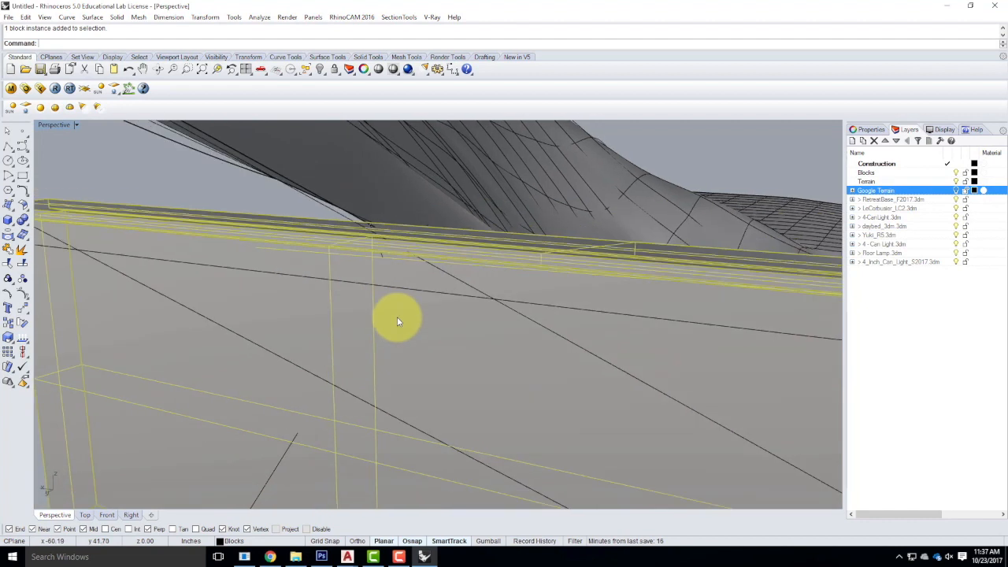
key(Escape)
- Draw a short polyline from the terrain edge curve on the wall cap to the lower wall-edge curve on the wall face
click(378, 253)
click(8, 148)
click(367, 213)
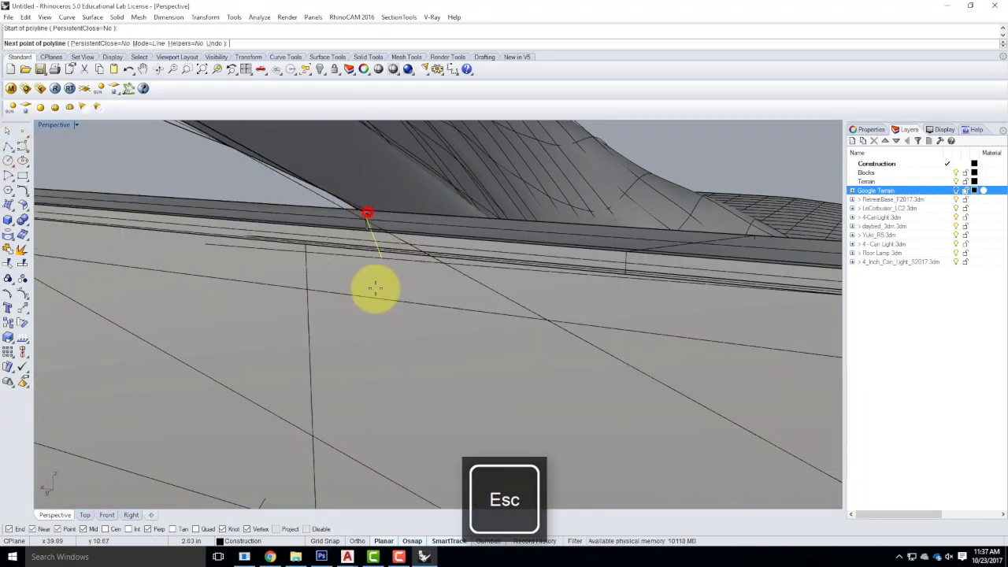
click(411, 304)
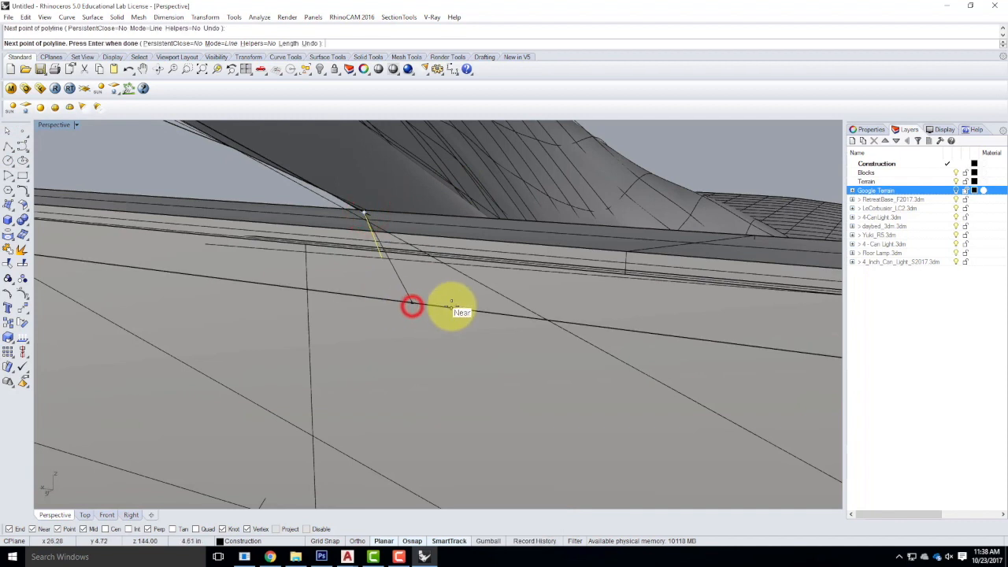
key(Return)
- Delete the older, shorter polyline that starts at the terrain edge curve beside the new one
click(377, 251)
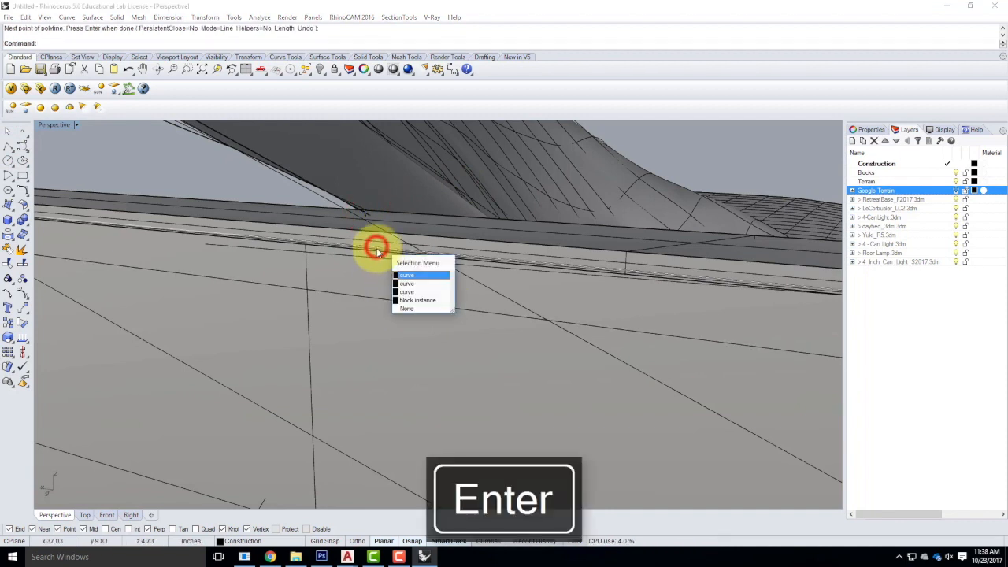
click(410, 292)
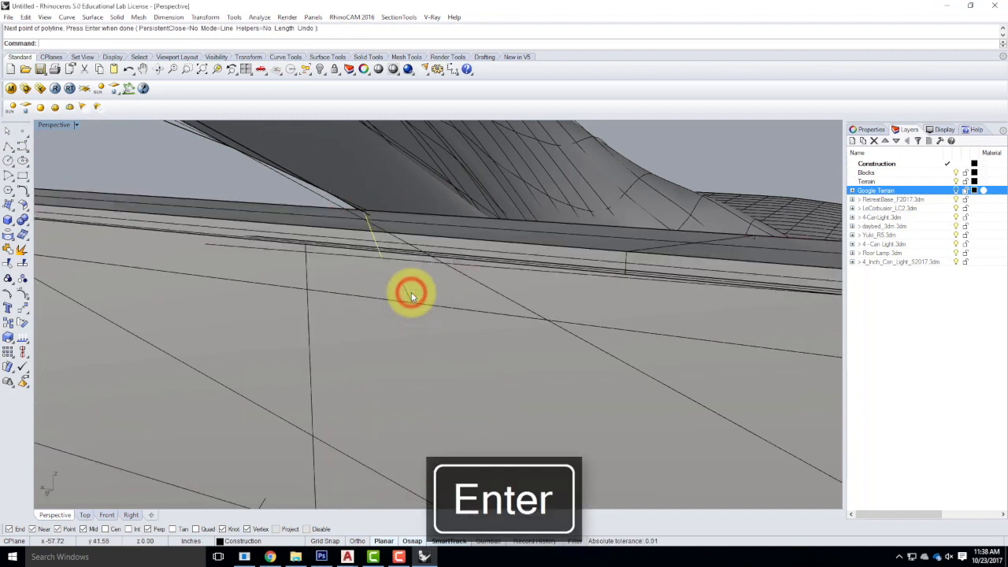
key(Delete)
- Trim off the wall-edge curve's end beyond the new polyline, using the curve and the polyline as cutting objects
text(Tr)
key(Return)
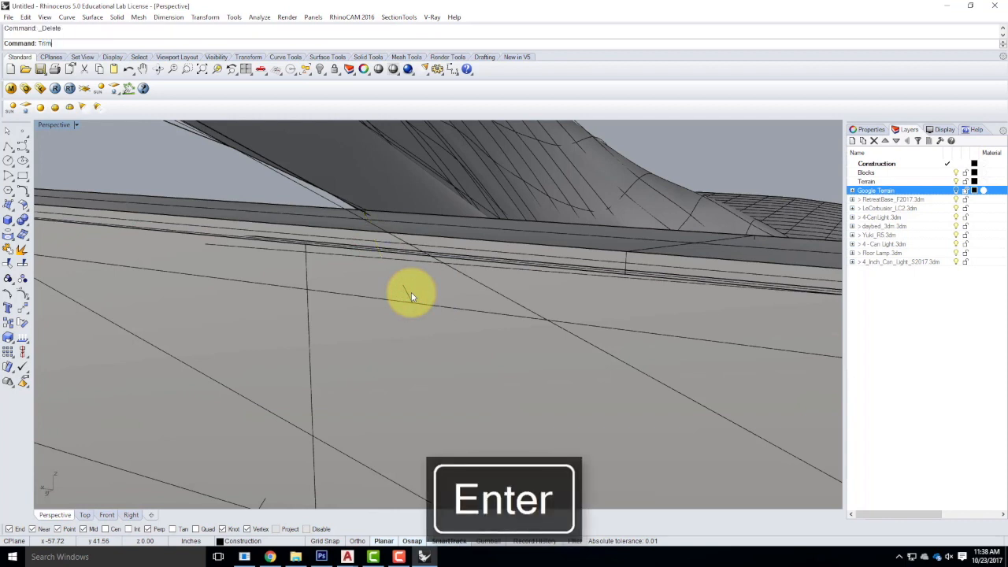
click(408, 293)
click(428, 340)
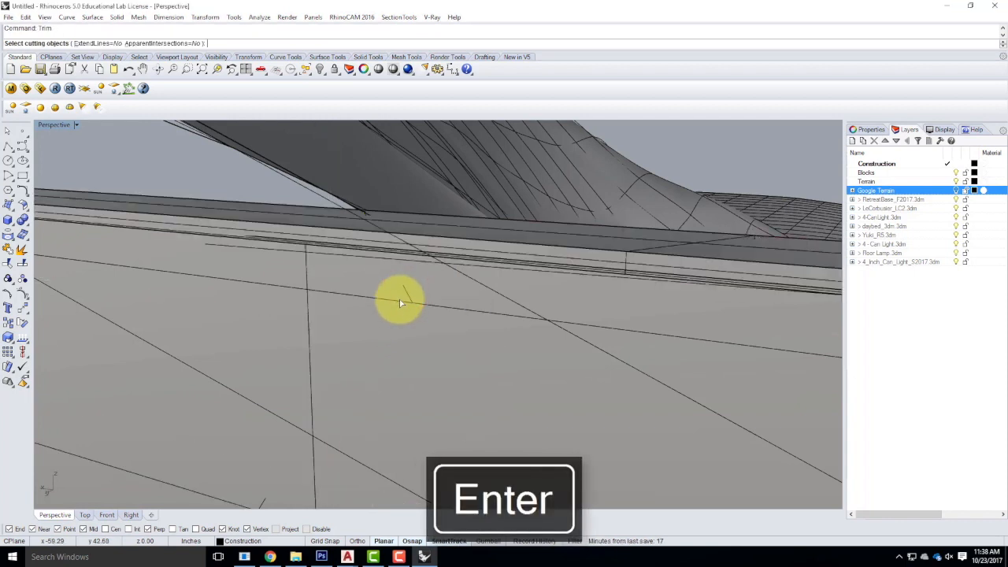
click(400, 303)
click(425, 328)
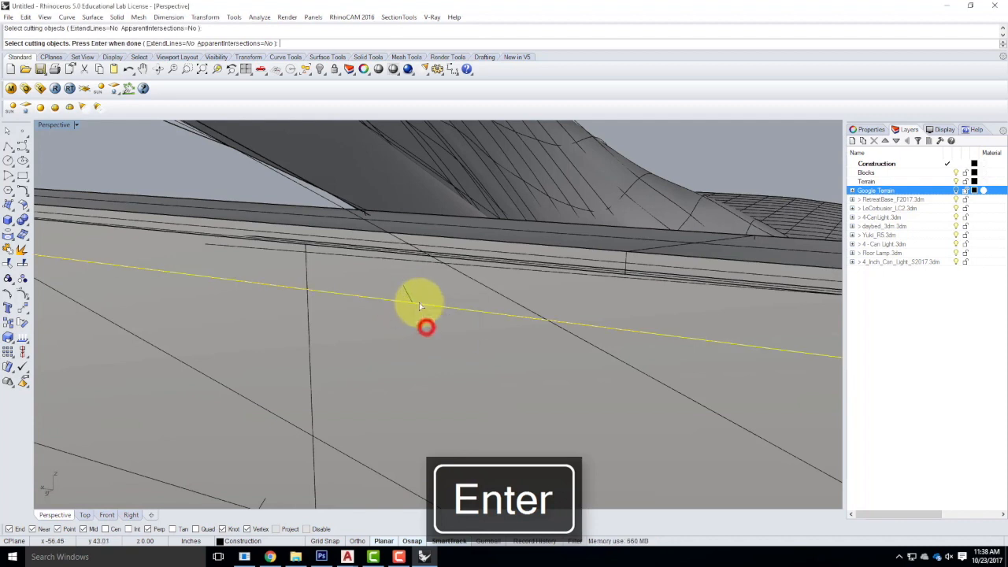
click(407, 294)
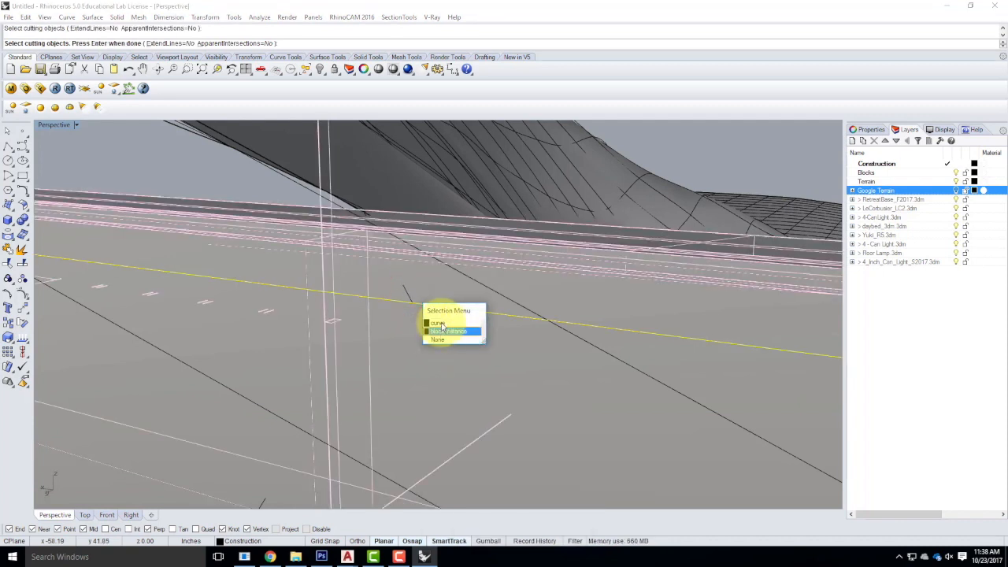
click(439, 323)
key(Return)
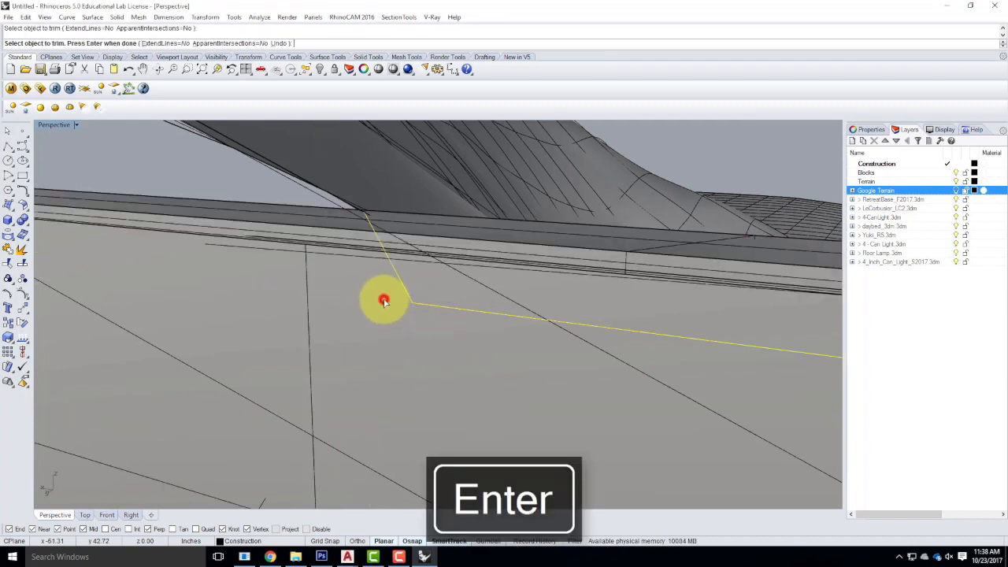
click(383, 299)
- Try to trim the terrain edge curve on the wall cap where it meets the new polyline
right_drag(546, 225, 235, 261)
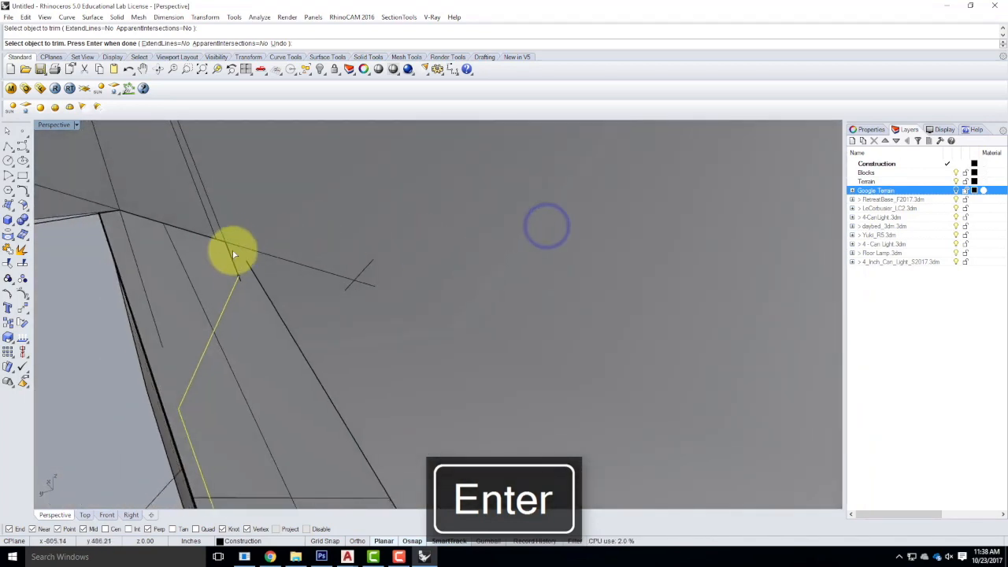
click(232, 257)
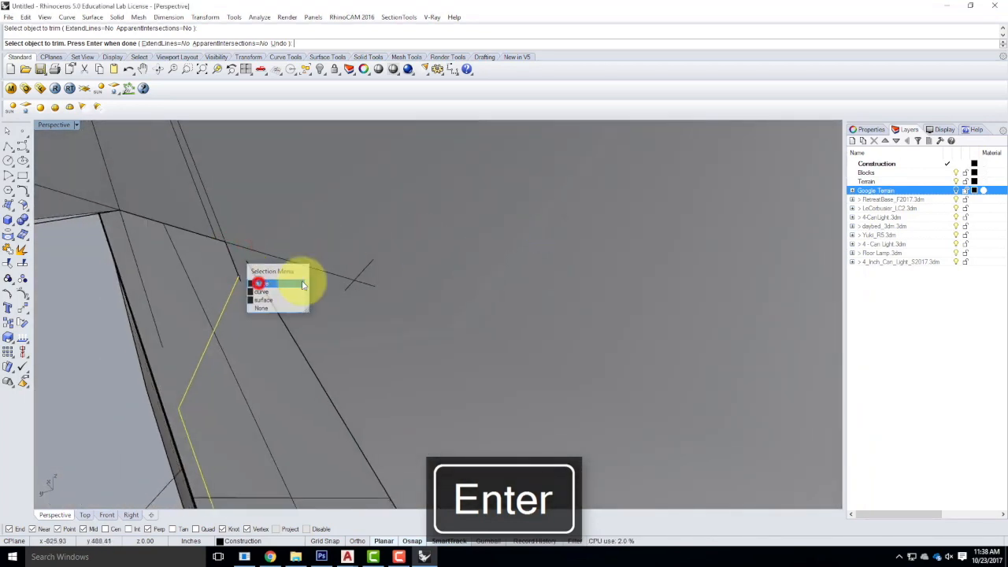
click(260, 282)
key(ctrl+z)
key(Escape)
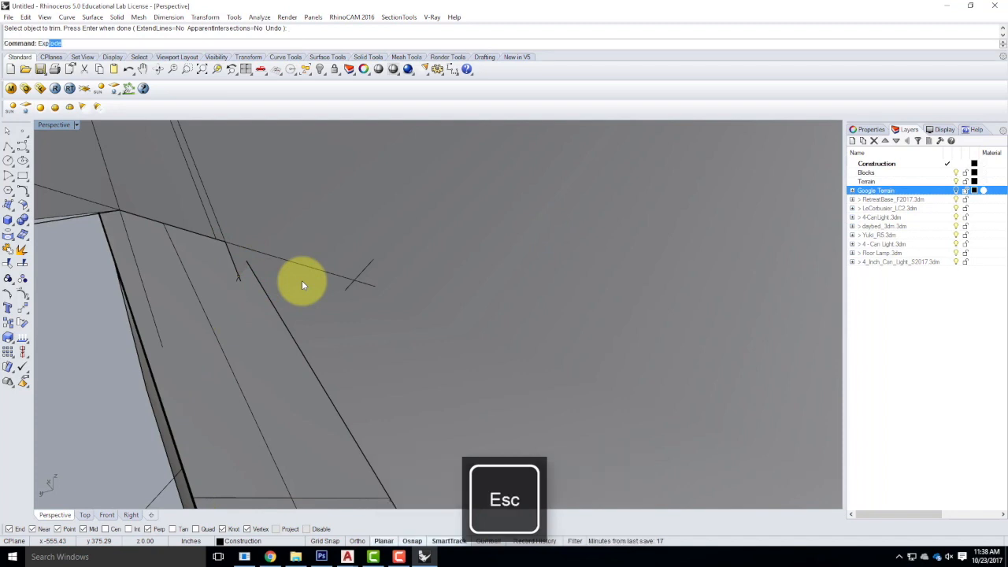
- Explode the terrain edge curve that runs around the wall cap into separate segments
text(Exp)
key(Return)
click(232, 259)
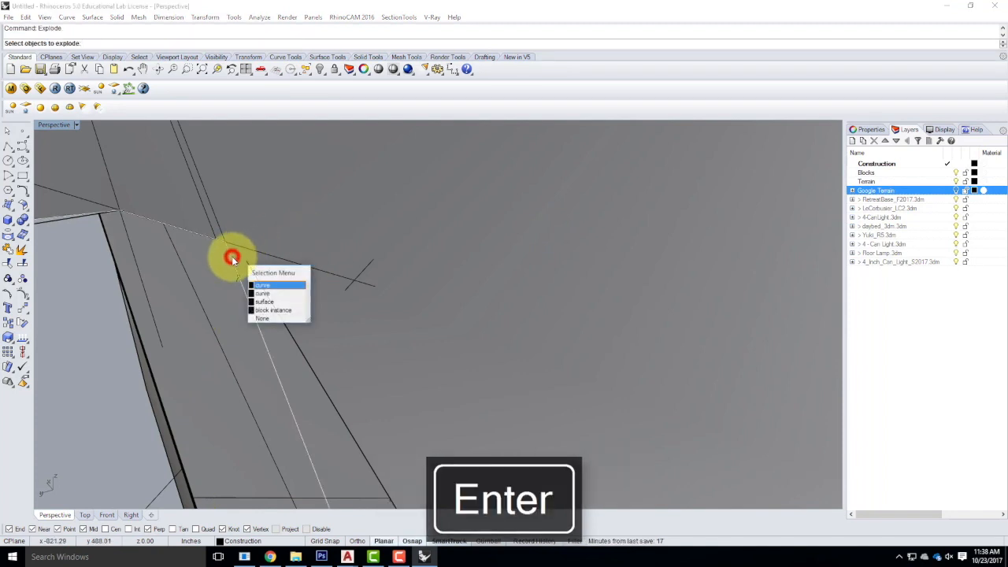
click(262, 286)
right_drag(233, 307, 249, 303)
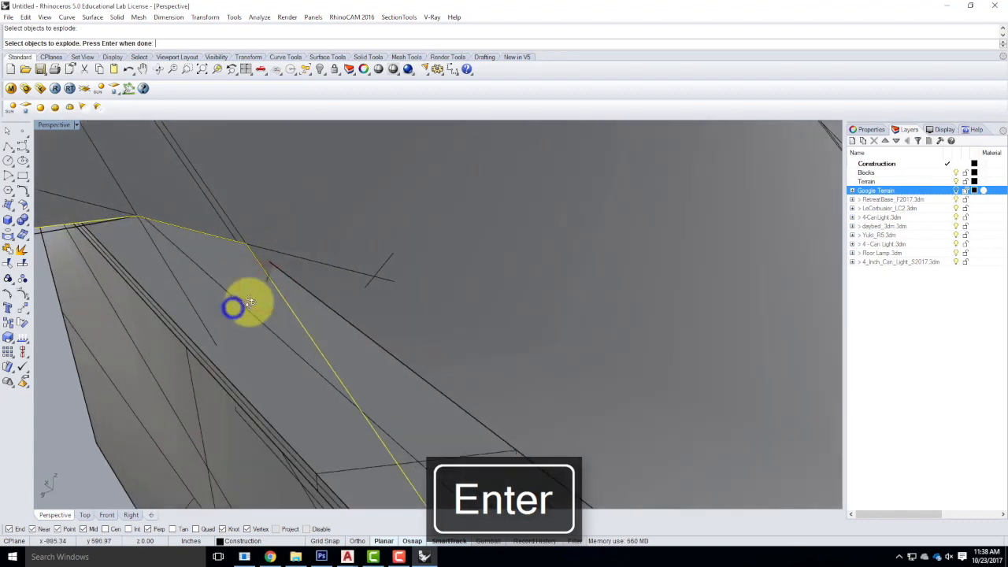
key(Return)
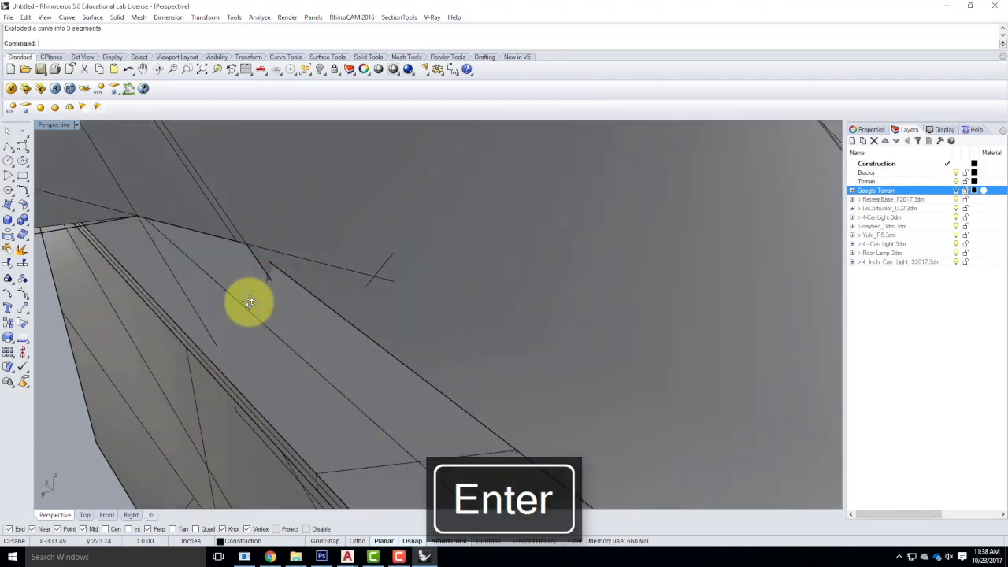
- Join the two exploded terrain-edge segments that meet at the outer corner, leaving out the segment along the wall cap
click(253, 253)
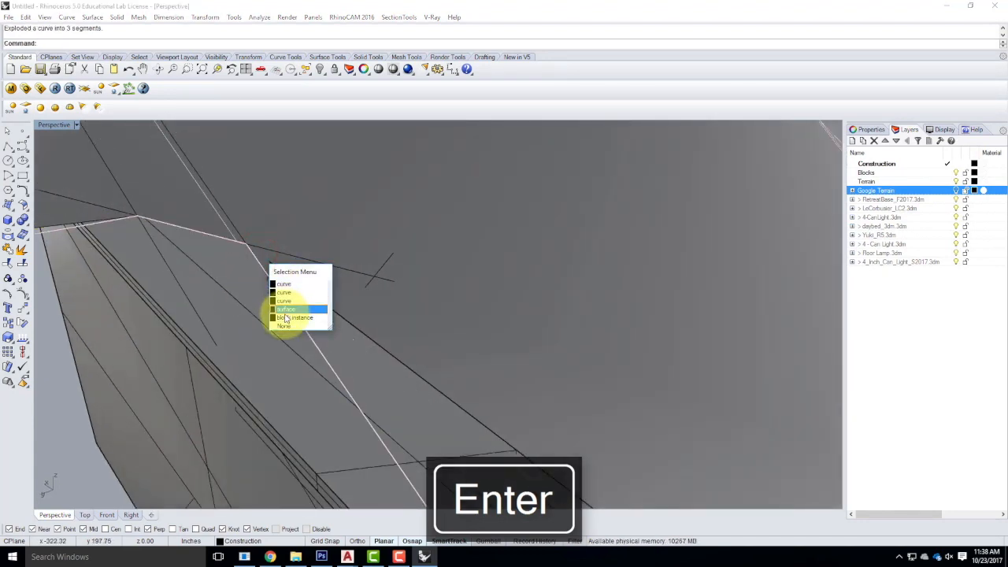
key(Escape)
click(152, 222)
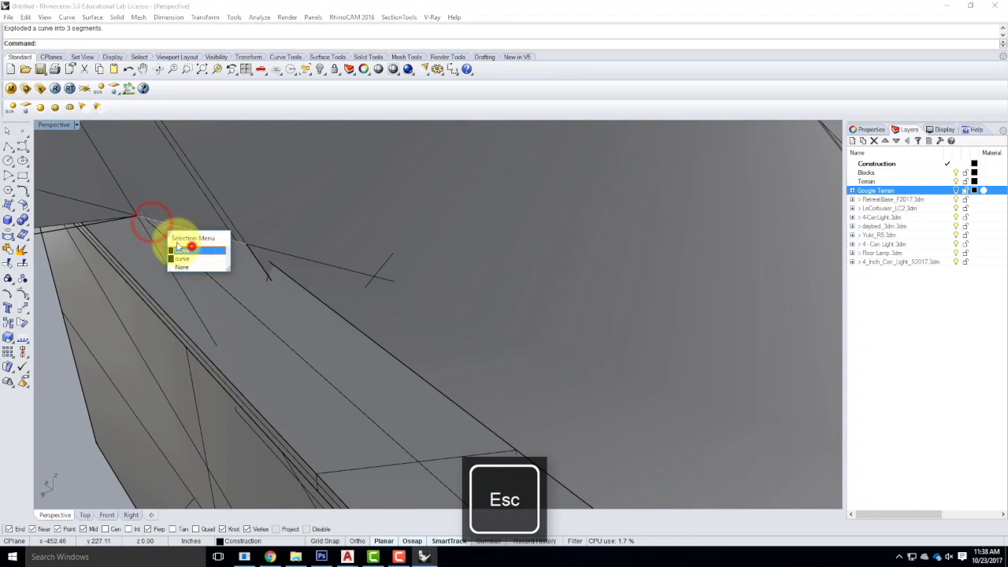
click(191, 248)
click(116, 218)
click(146, 247)
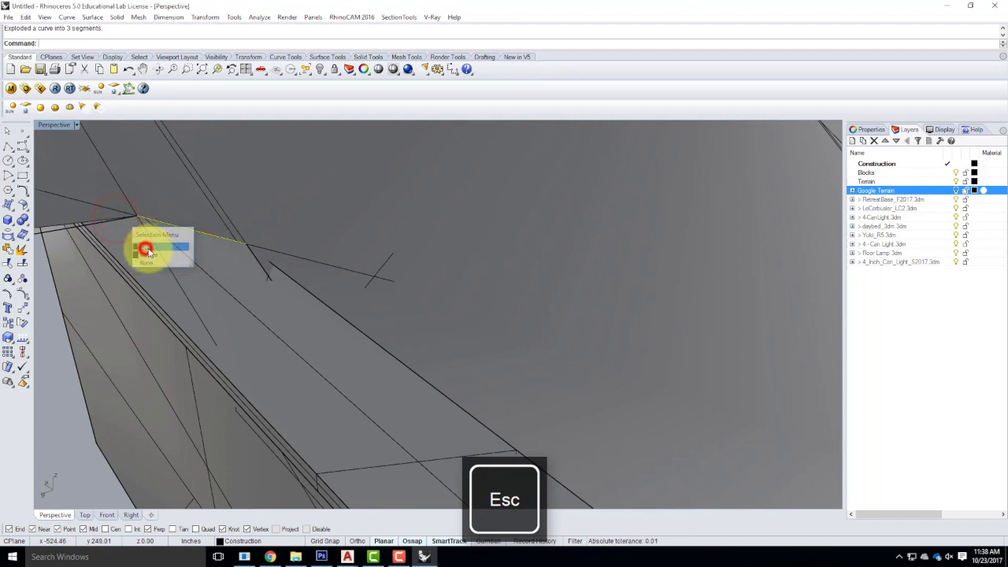
key(Return)
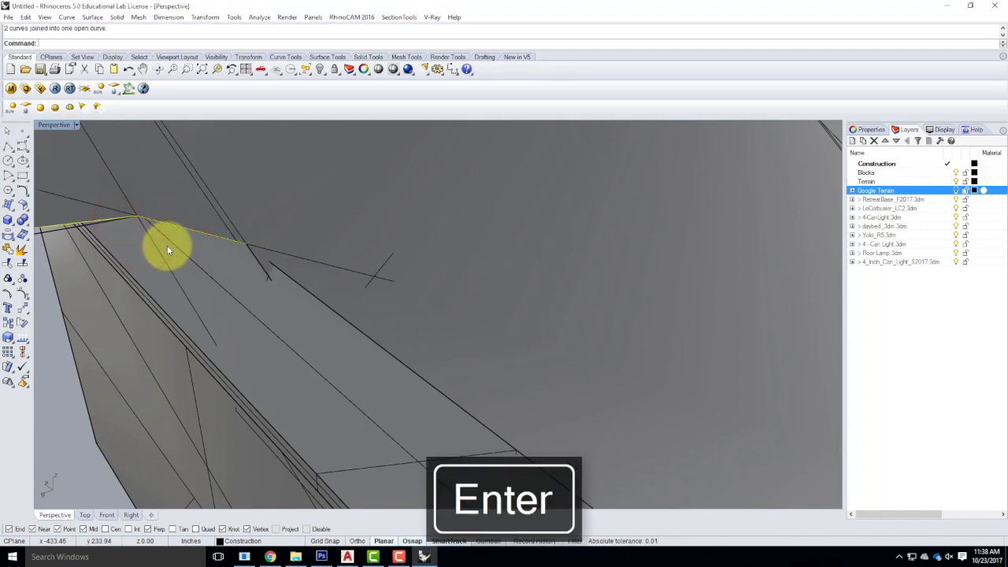
- Trim the exploded segment along the wall cap beyond the short polyline, keeping its stub to the cap corner
click(260, 264)
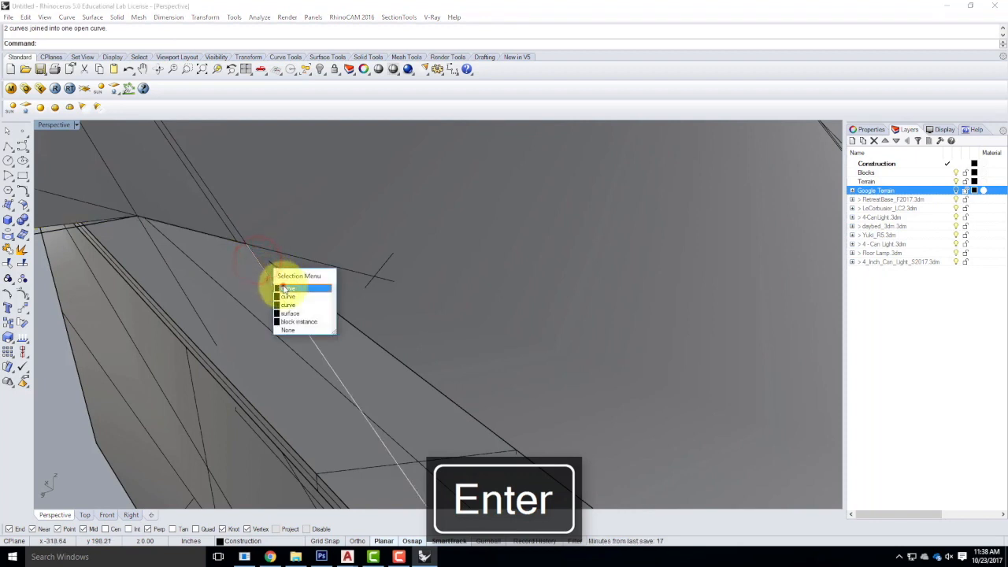
click(276, 285)
click(268, 284)
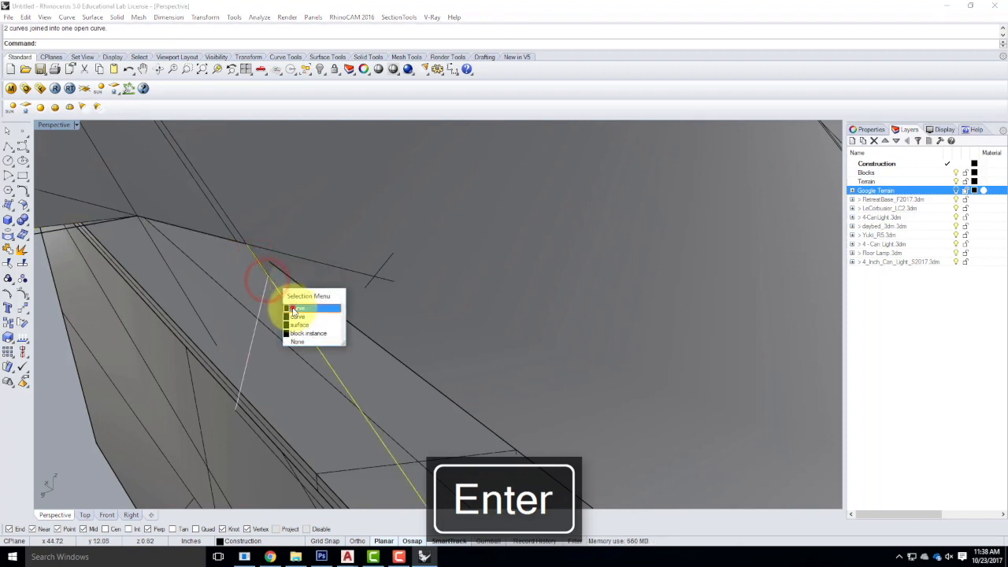
click(288, 306)
key(Return)
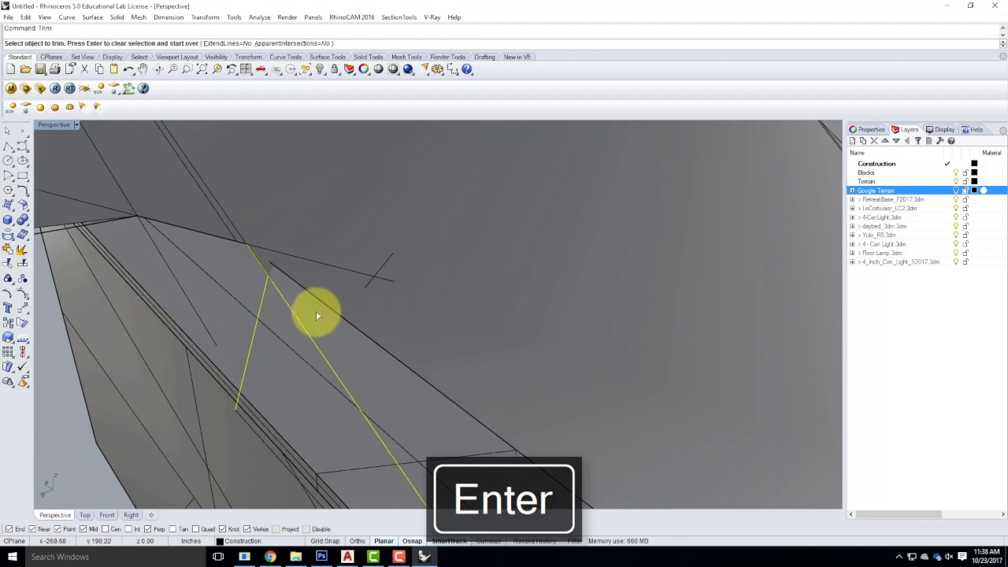
click(302, 323)
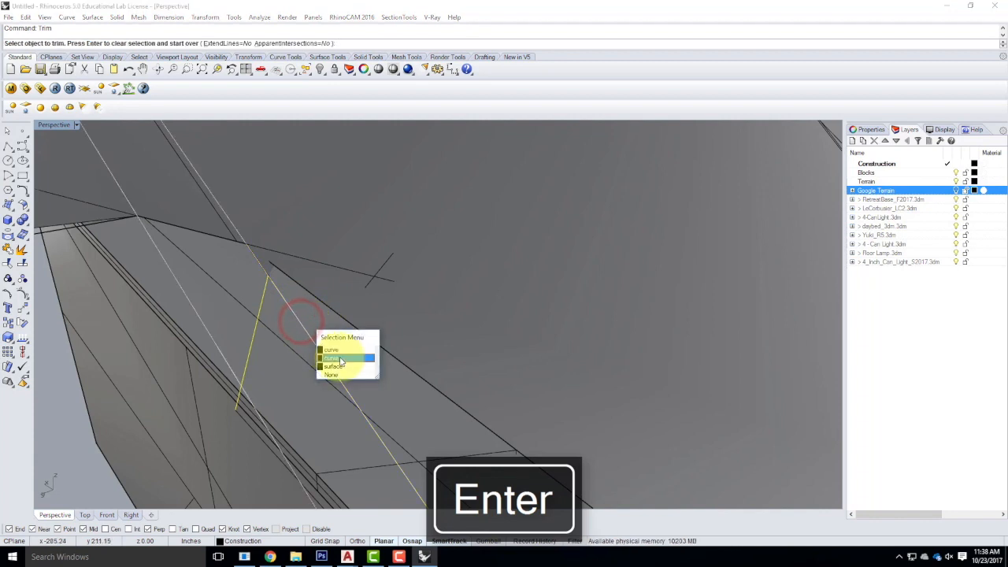
click(337, 351)
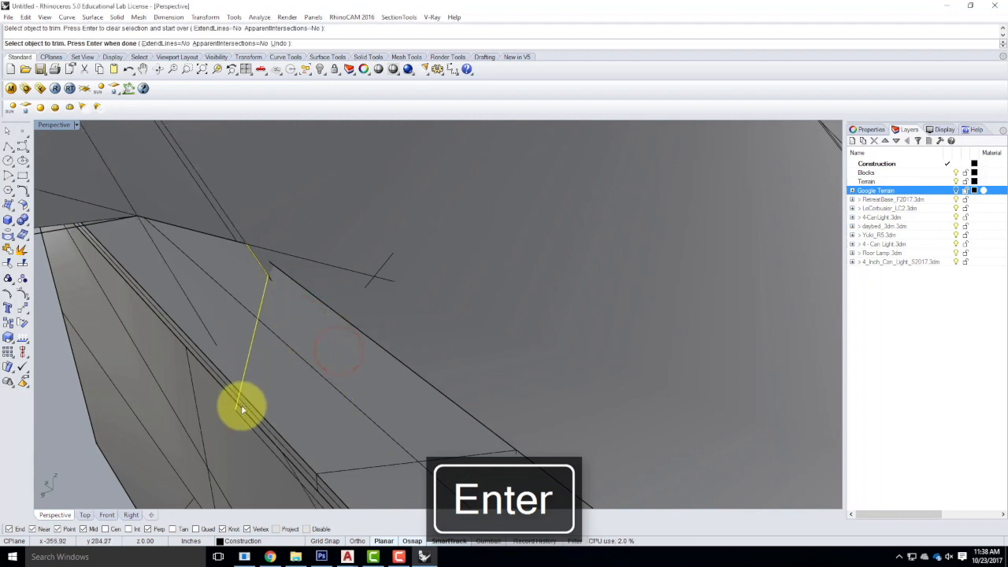
key(ctrl+z)
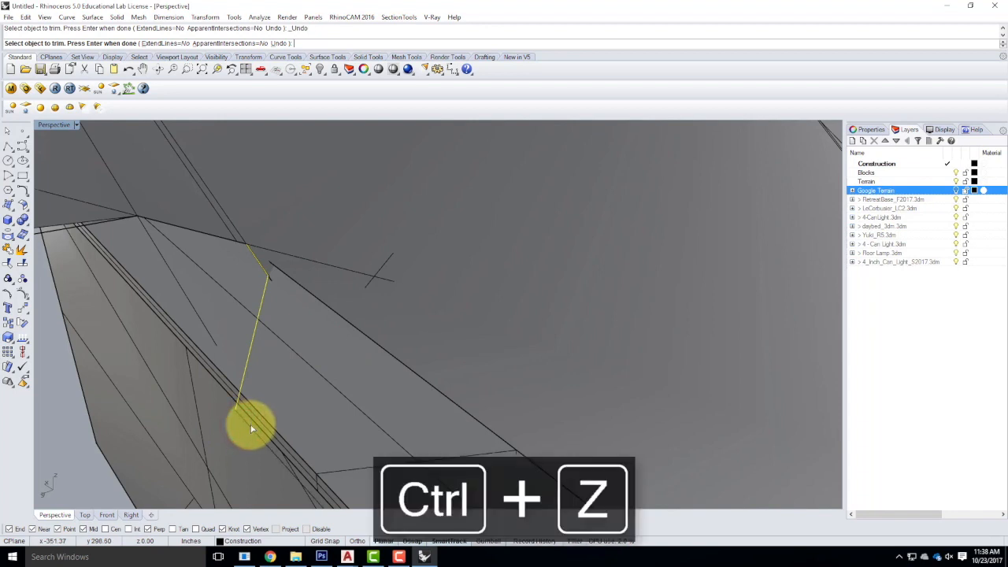
key(Return)
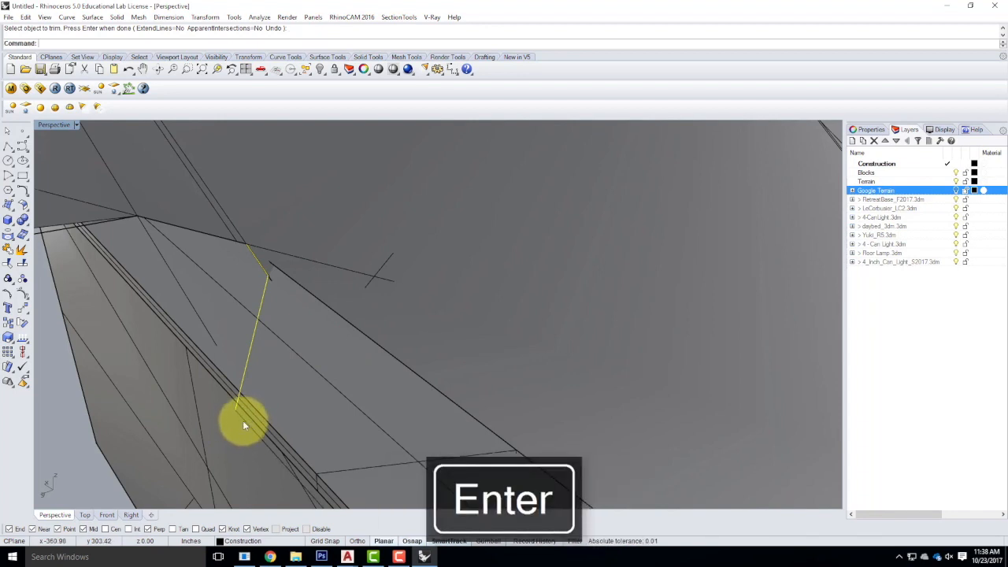
- Join the trimmed segment stub, the short polyline and the wall-edge curve
click(243, 426)
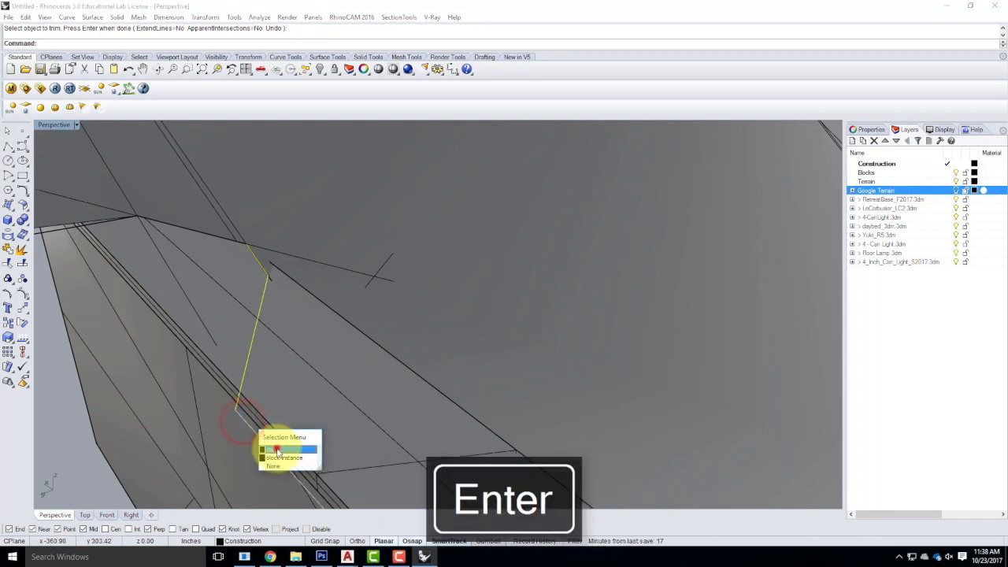
click(275, 448)
text(join)
key(Return)
- Separate the segment along the adjoining wall from the joined curve and rejoin the remaining three segments
scroll(342, 227, down, 6)
scroll(343, 230, down, 5)
right_drag(555, 354, 444, 389)
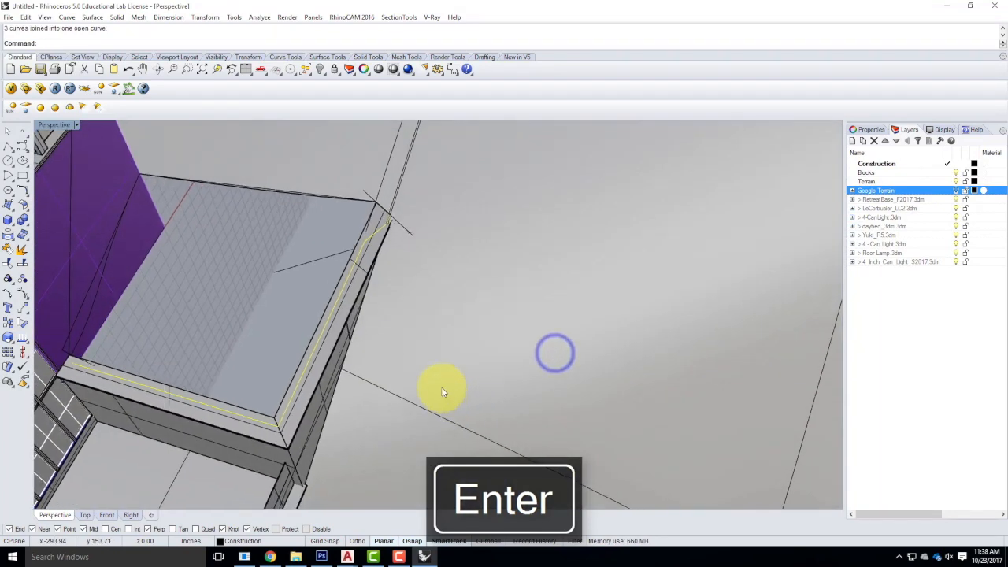
scroll(304, 382, up, 2)
scroll(305, 378, up, 1)
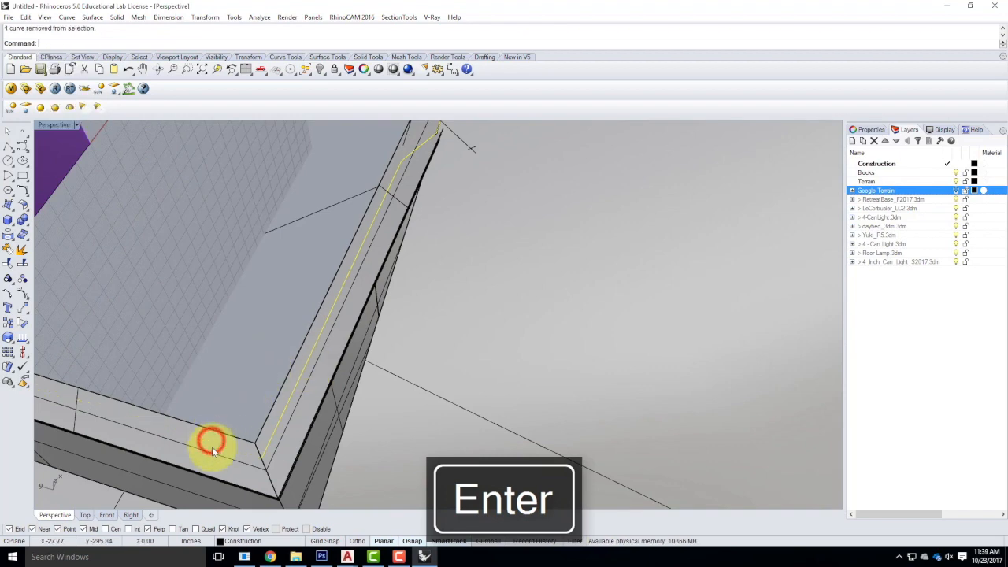
key(Return)
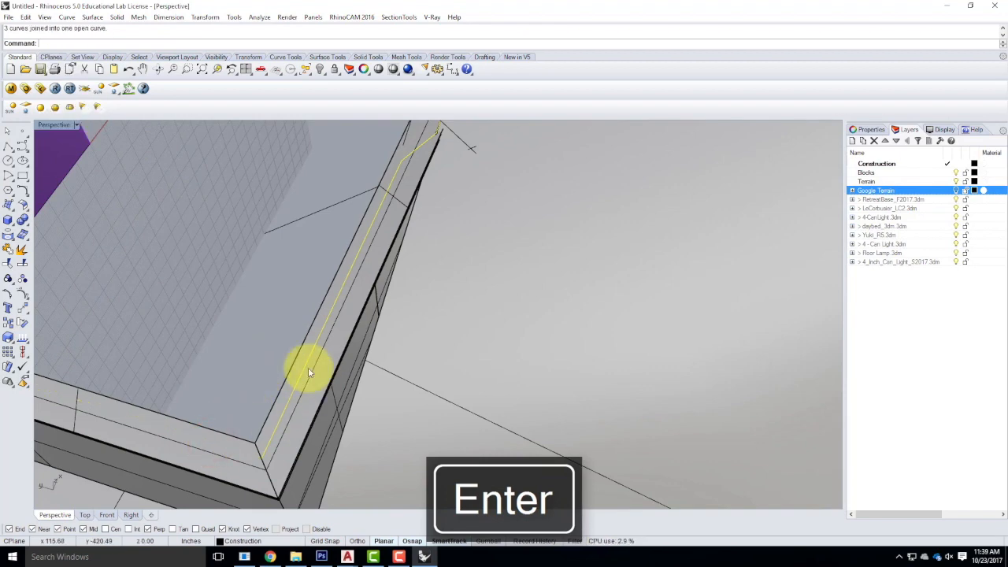
- Select the joined curve along the wall cap, the terrain edge, the adjoining-wall edge curve and the curve across the purple wing wall
scroll(624, 344, down, 3)
scroll(624, 277, up, 6)
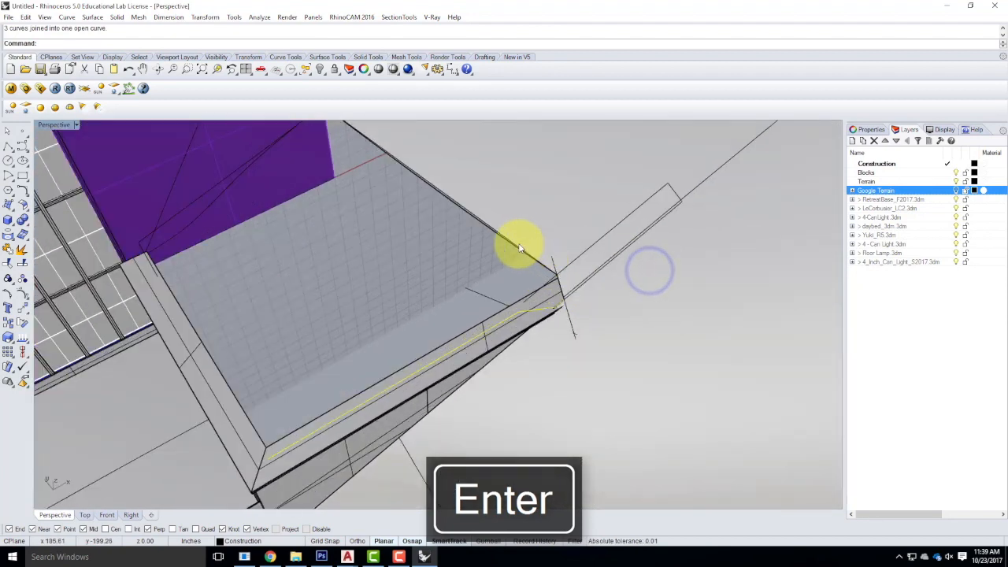
click(508, 245)
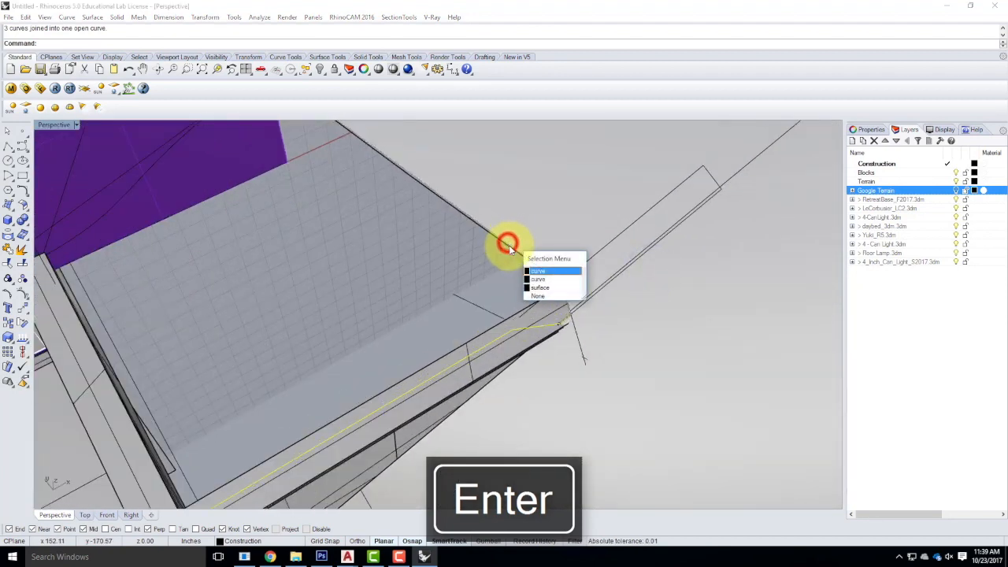
click(542, 272)
scroll(684, 317, down, 2)
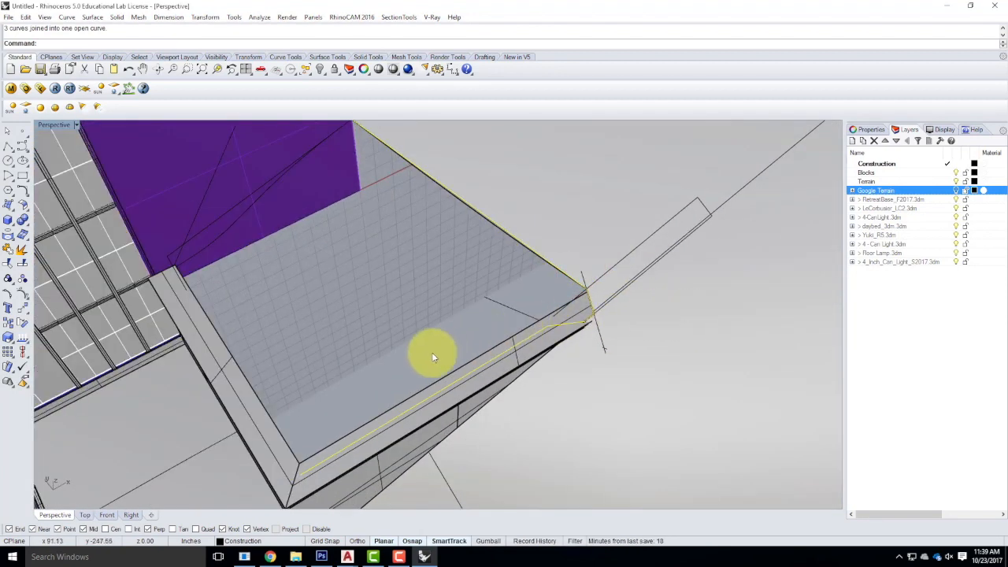
right_drag(420, 400, 210, 304)
scroll(241, 201, up, 4)
right_drag(384, 266, 401, 207)
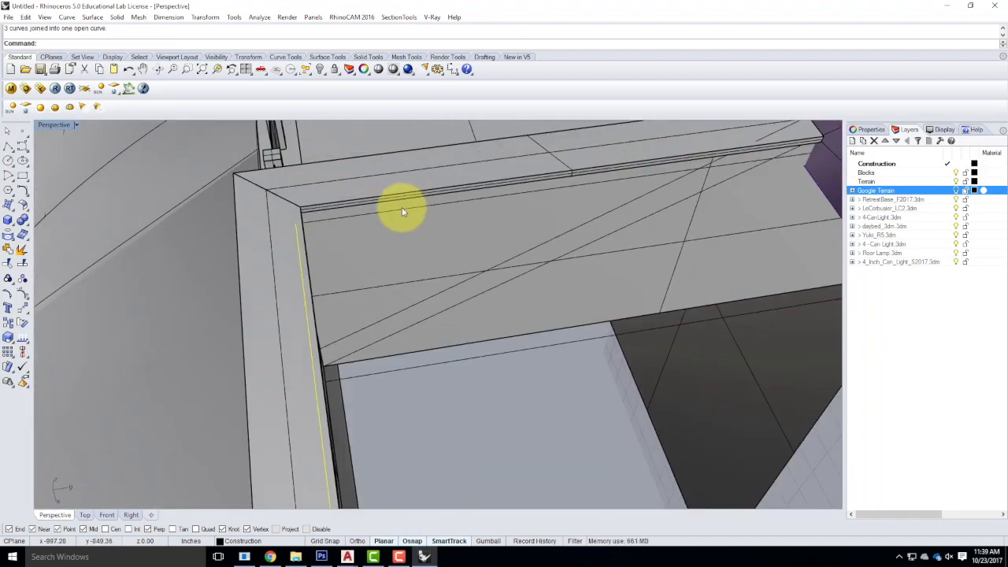
click(402, 207)
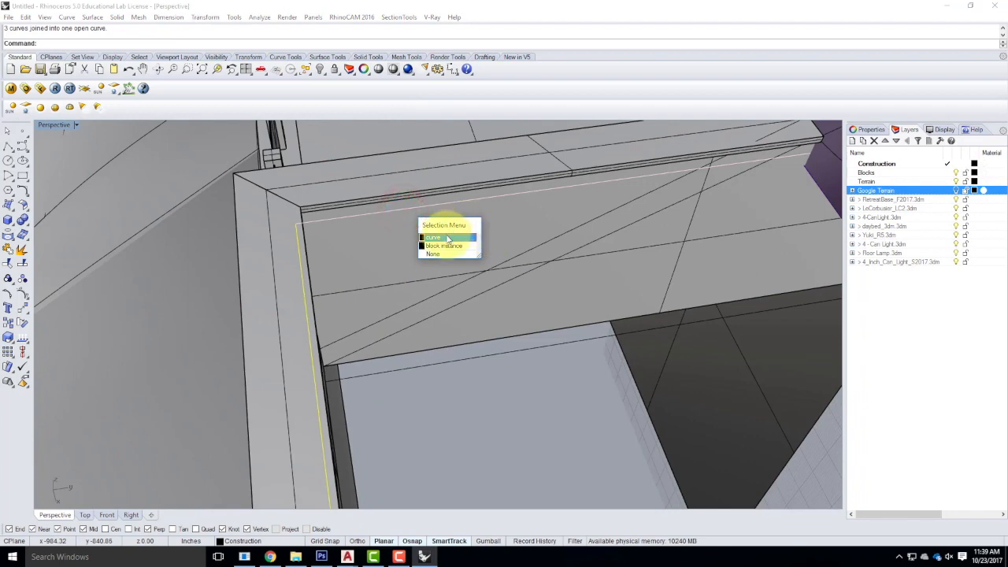
click(447, 238)
right_drag(412, 304, 497, 187)
click(493, 180)
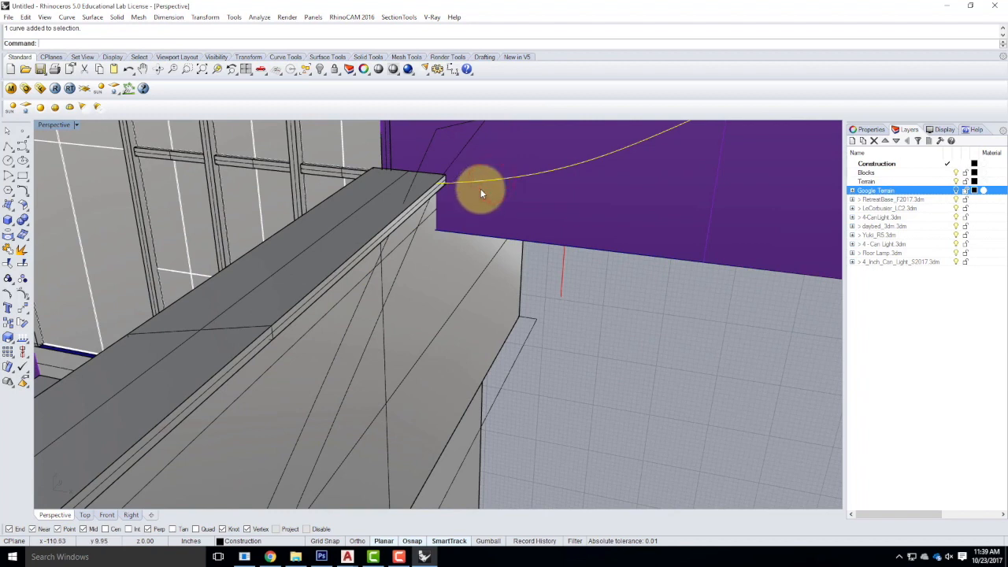
- Turn on the control points of the curve across the purple wing wall
key(BackSpace)
text(PointsOn)
key(Return)
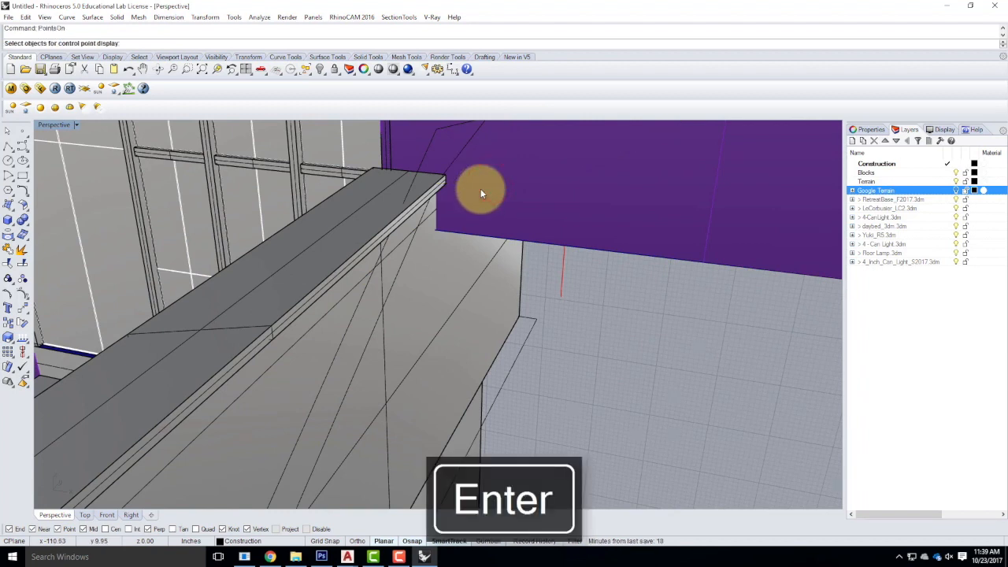
key(ctrl+z)
key(Escape)
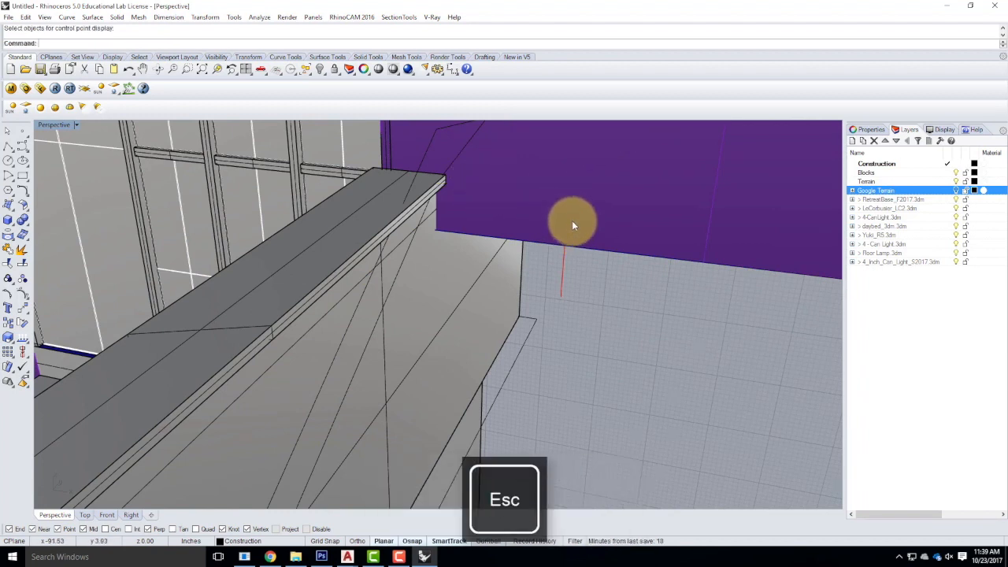
click(517, 188)
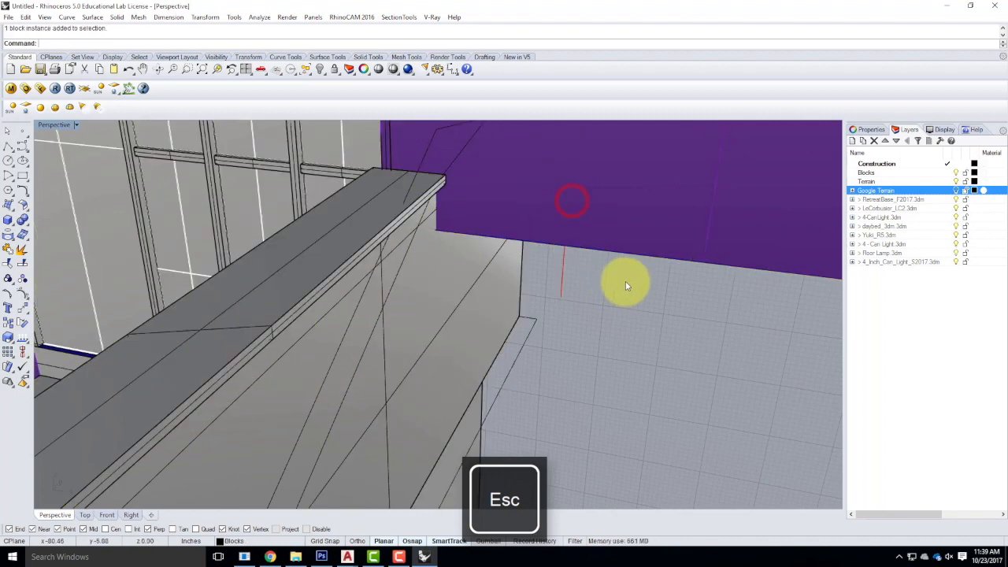
key(ctrl+z)
text(PointsOn)
key(Return)
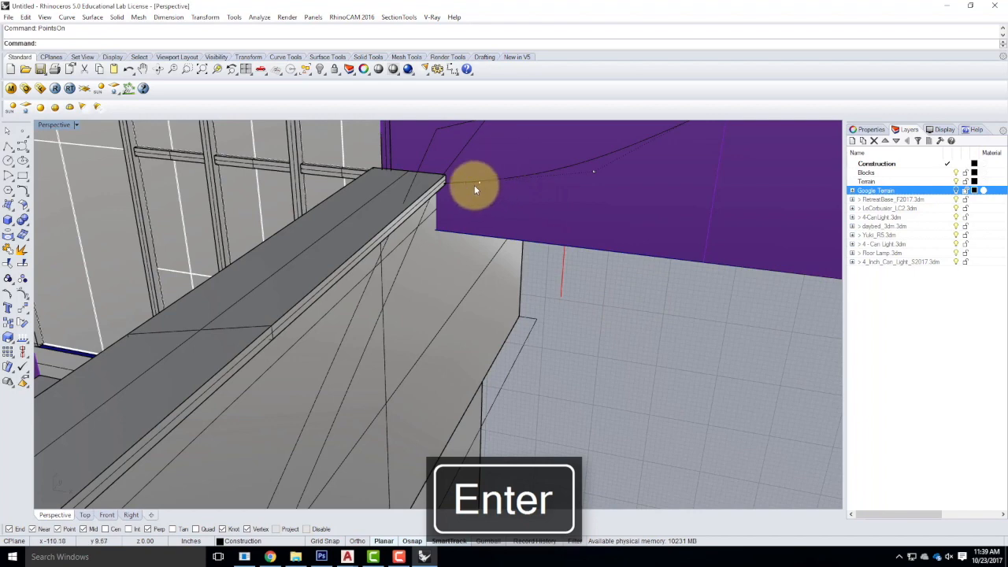
- Try to move the wing-wall curve's end control point from the wall-cap corner down to the end of the adjoining-wall edge curve
click(446, 183)
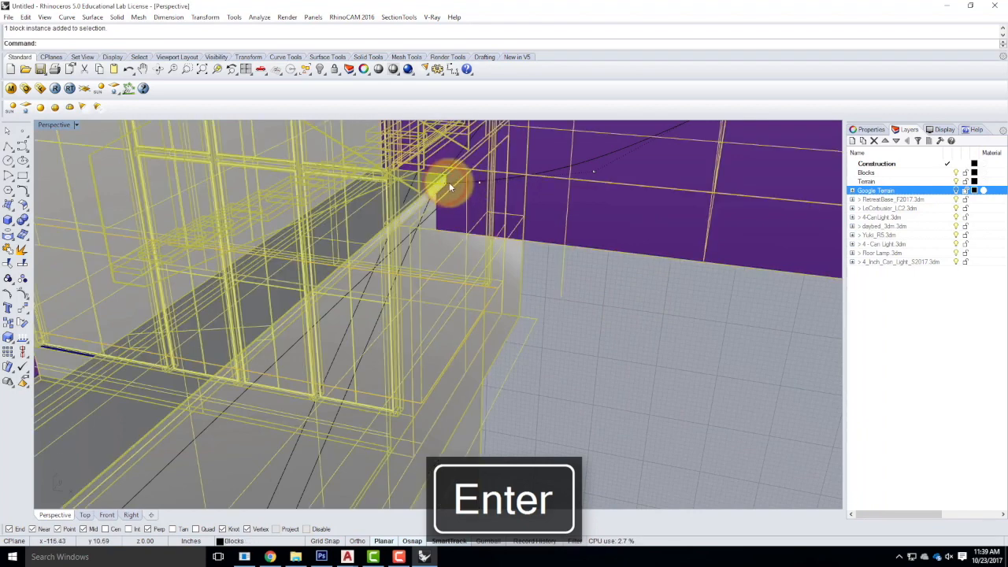
click(445, 186)
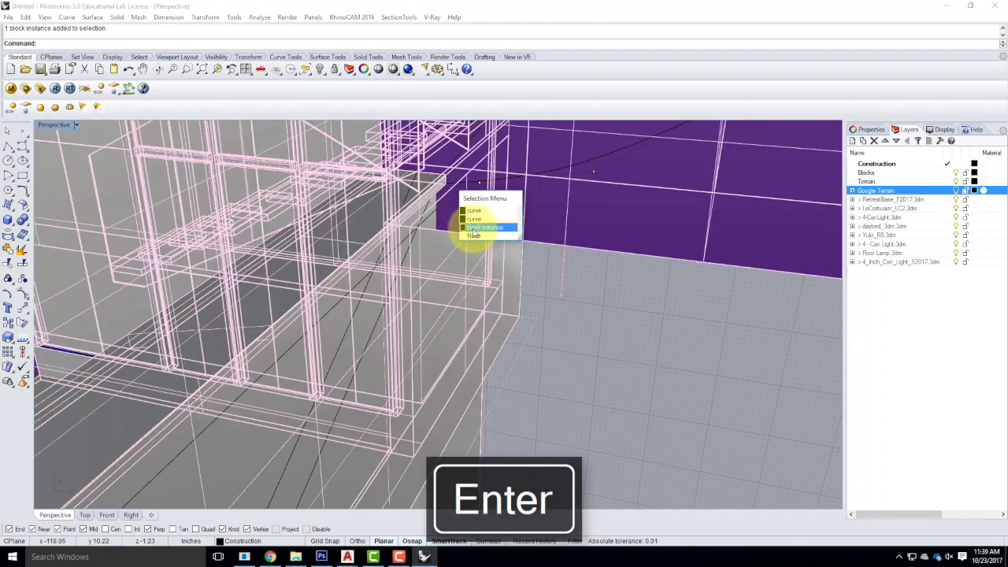
key(Escape)
right_drag(638, 333, 440, 175)
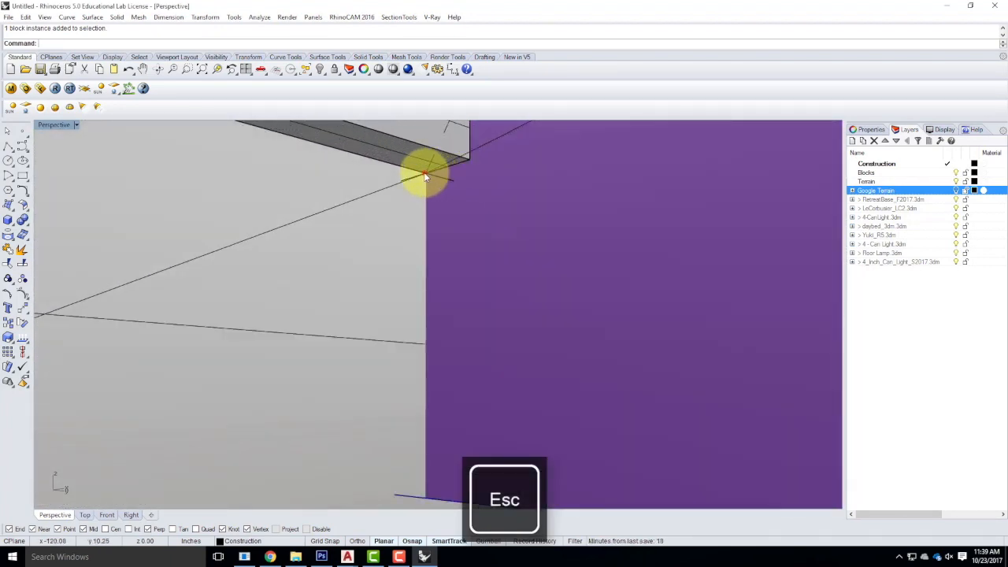
click(424, 174)
click(450, 201)
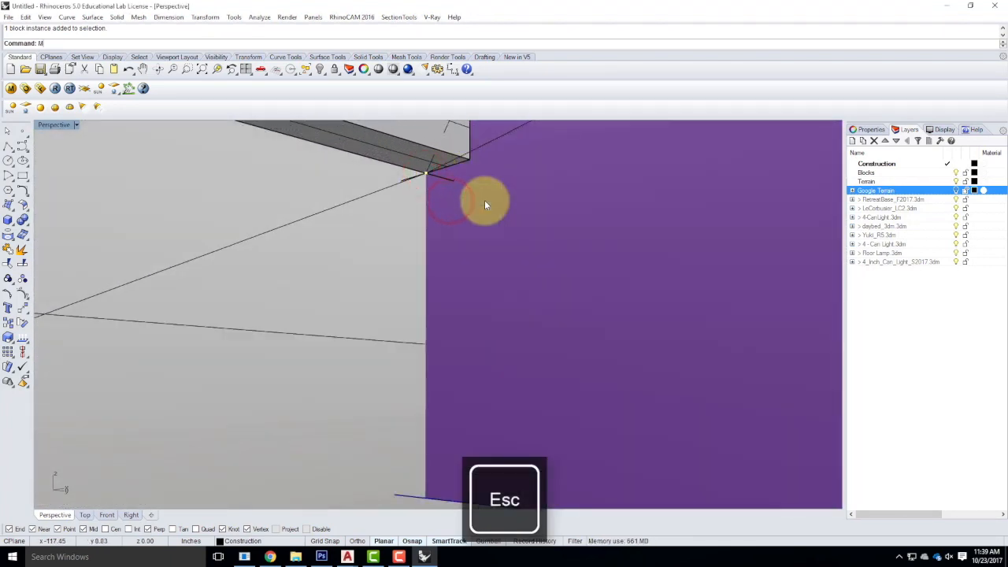
key(Return)
click(425, 171)
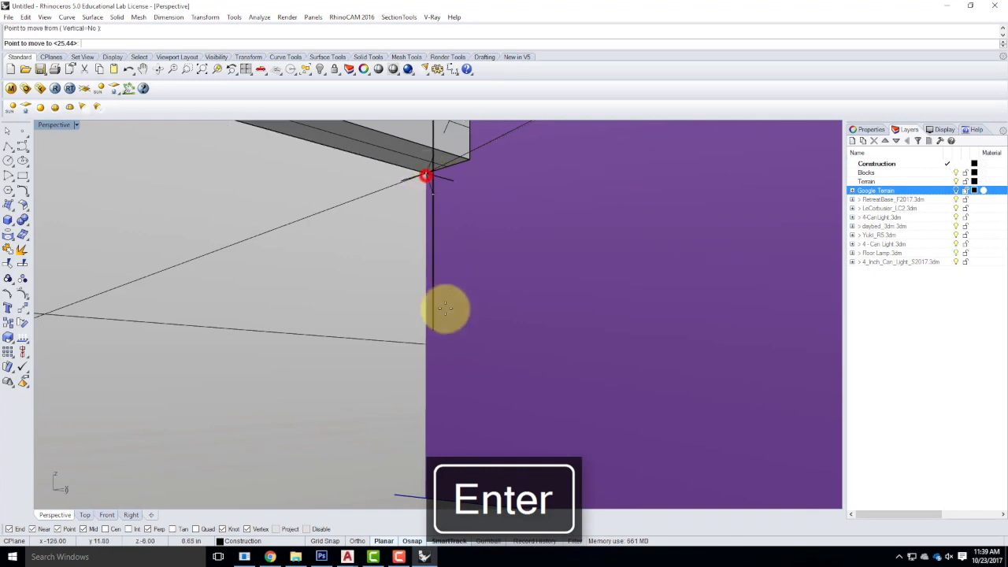
click(425, 340)
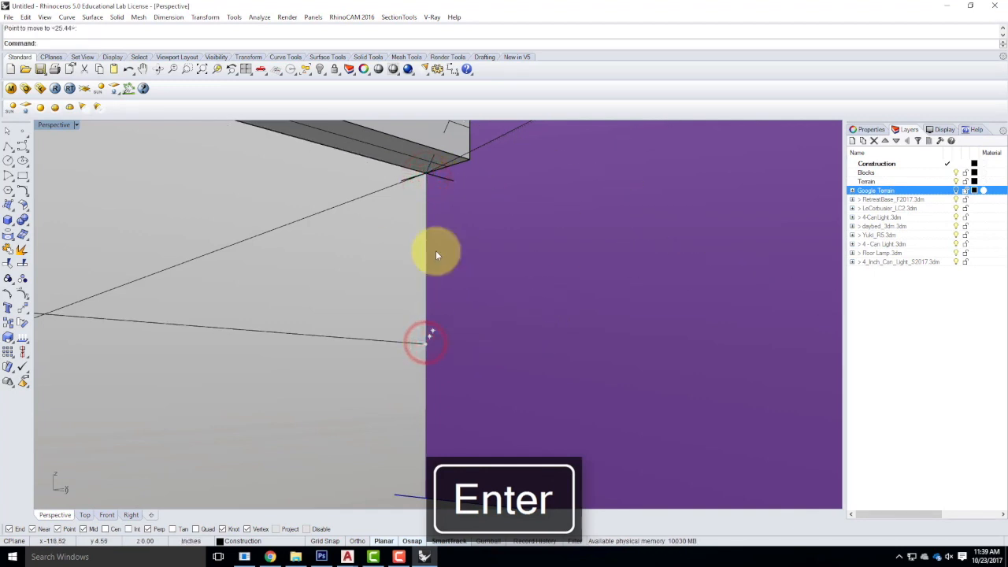
- Delete the existing curve across the purple wing wall
key(Escape)
text(PointsOn)
key(Return)
right_drag(444, 181, 588, 299)
click(557, 246)
key(Escape)
click(580, 250)
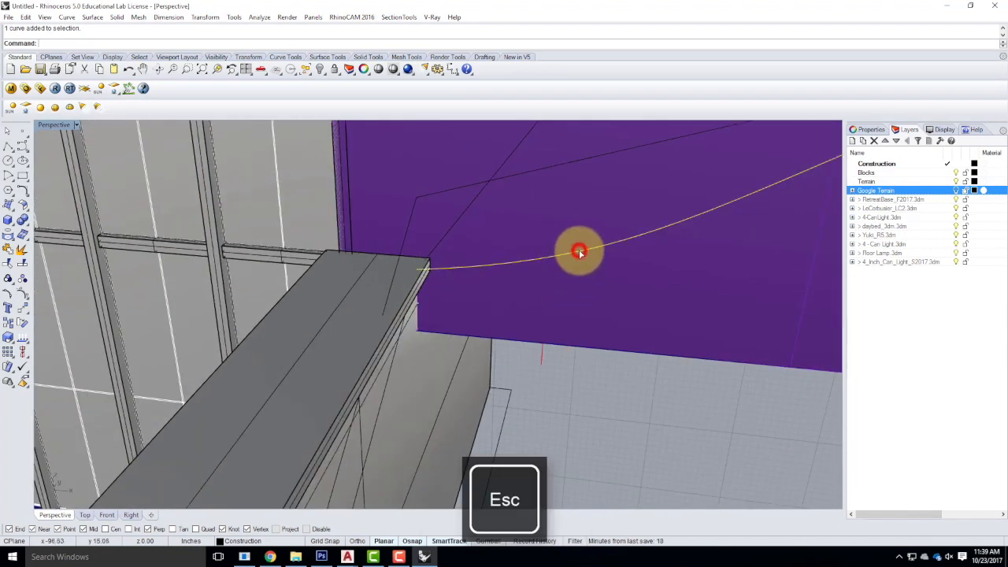
key(Delete)
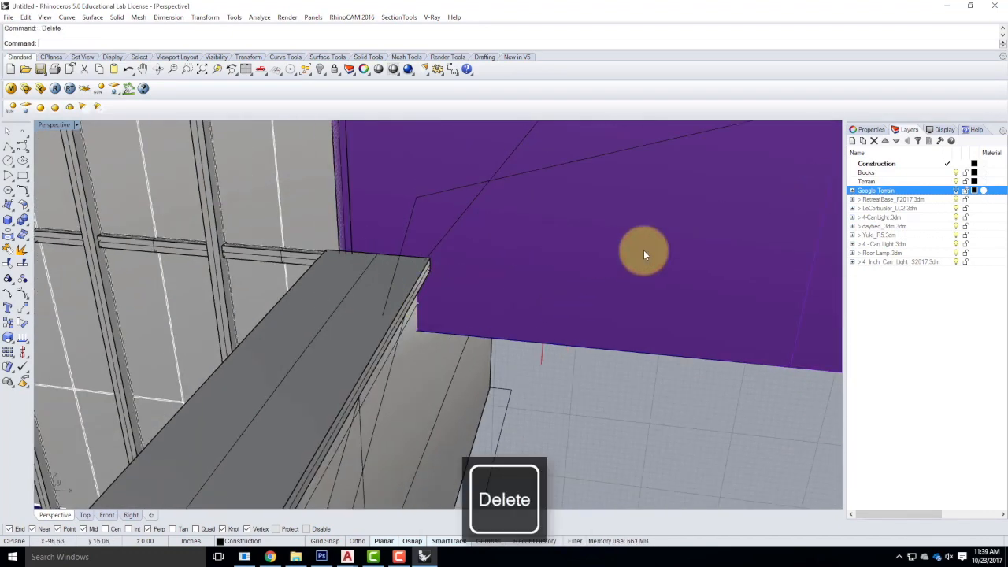
- Draw an interpolated curve across the wing wall from the adjoining-wall edge curve's end through two intermediate points to the terrain-edge corner
click(22, 148)
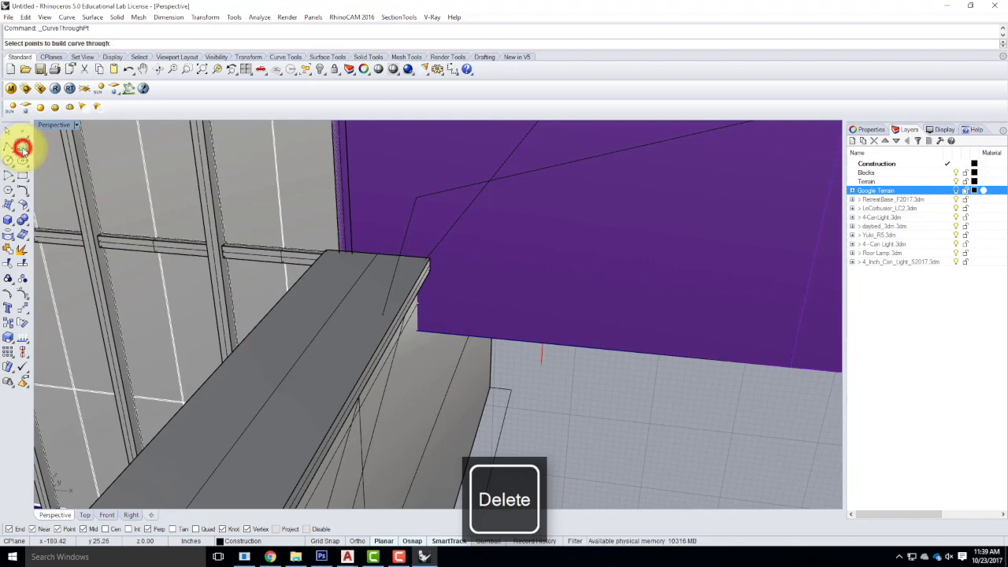
click(56, 152)
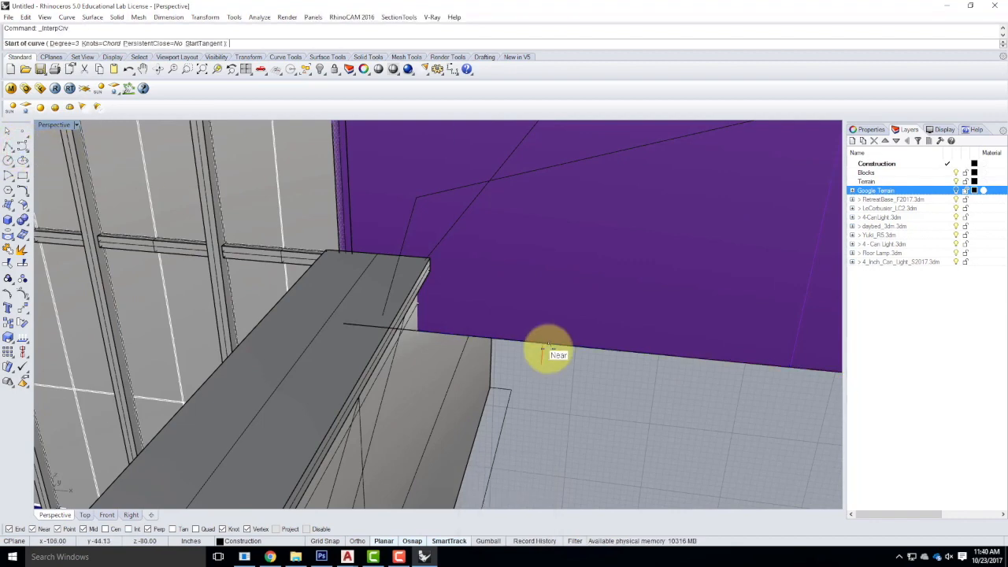
click(421, 303)
scroll(396, 340, down, 3)
scroll(401, 346, down, 3)
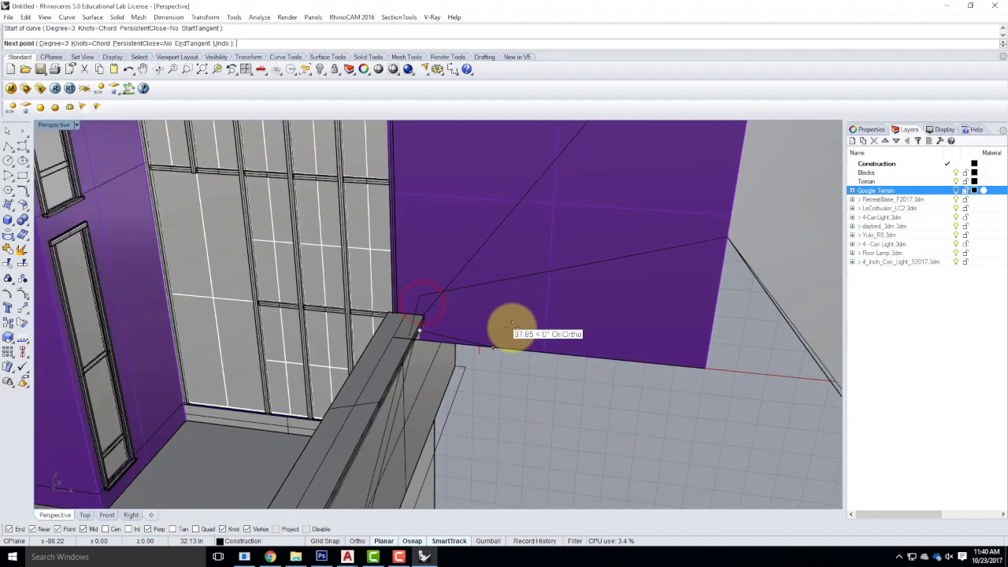
click(519, 307)
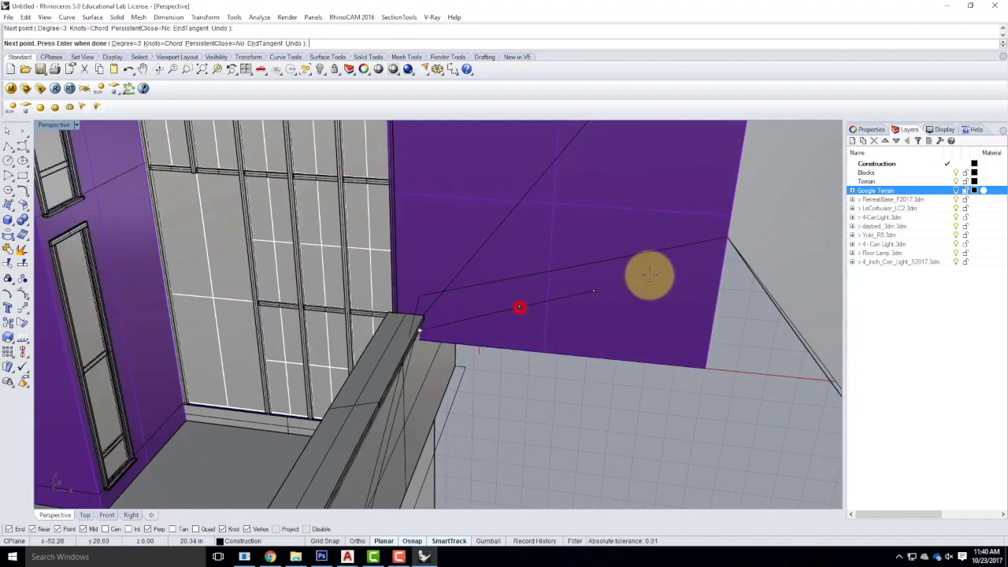
click(665, 263)
click(725, 236)
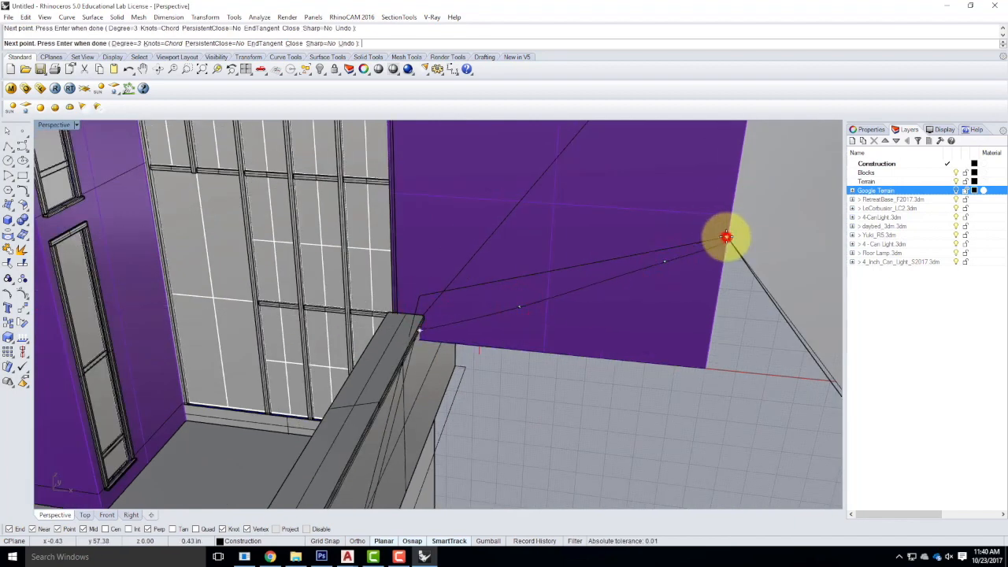
key(Return)
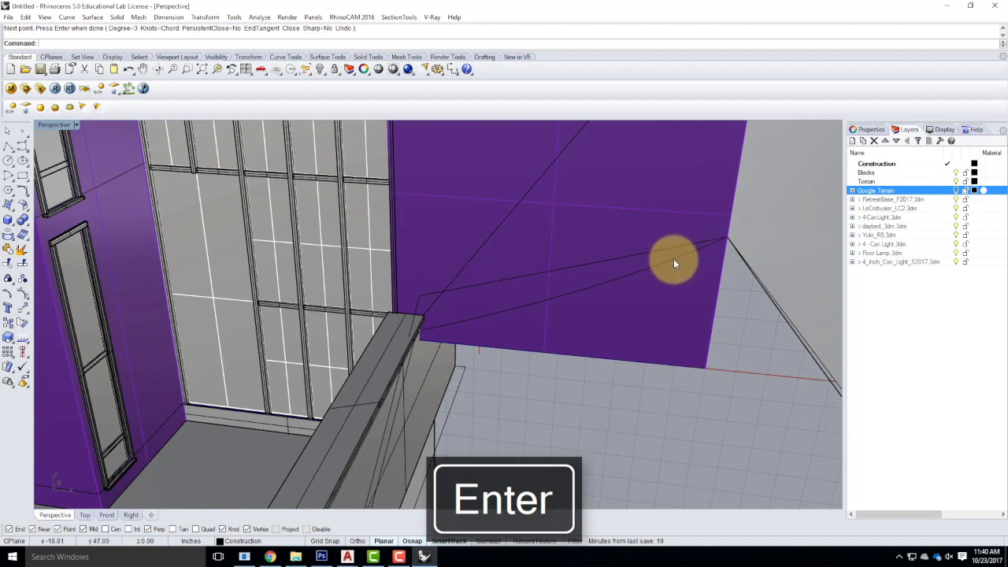
- Select the new wing-wall curve together with the terrain-edge, wall-cap and adjoining-wall curves that bound the infill
click(673, 258)
click(756, 280)
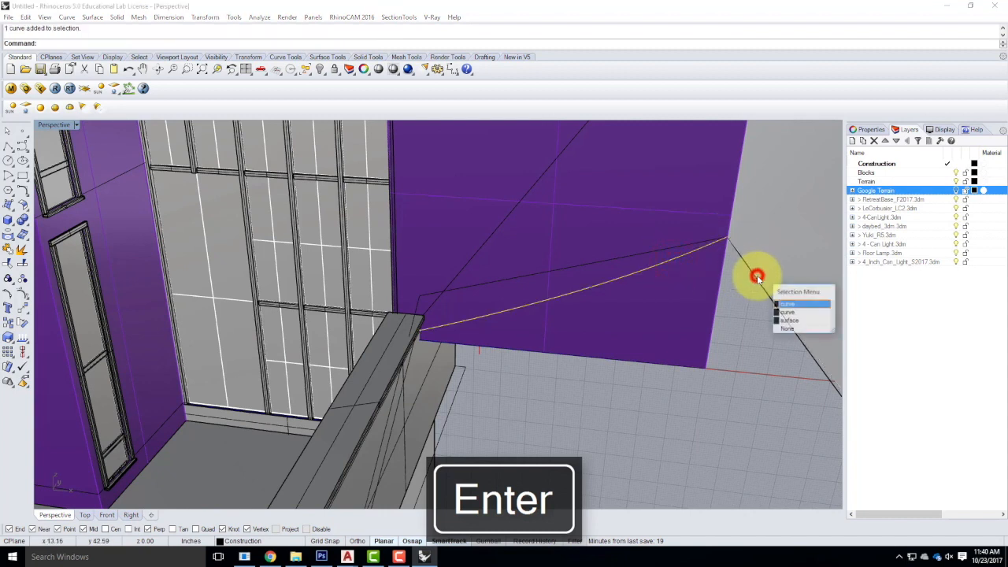
click(786, 313)
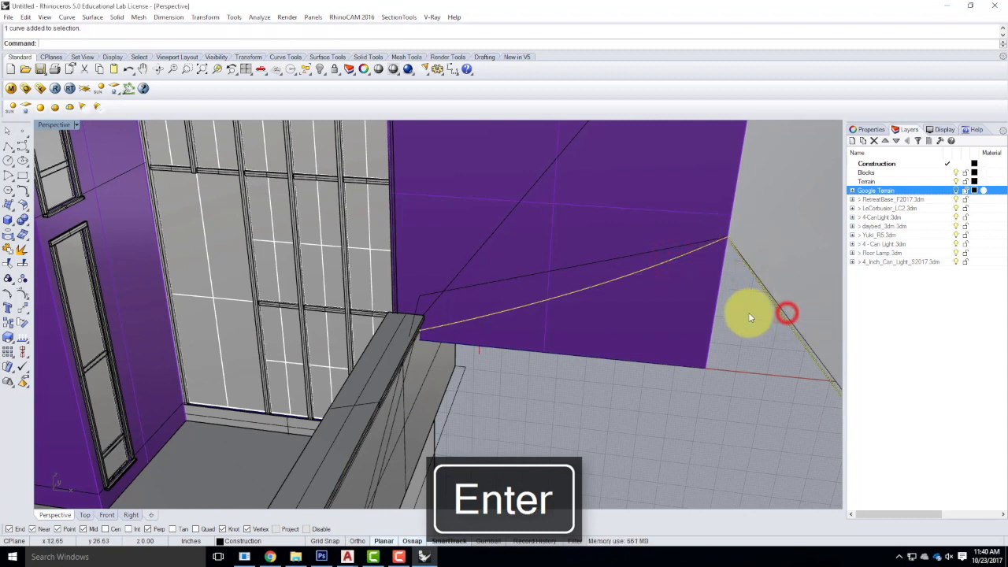
click(820, 352)
click(858, 381)
shift+click(705, 246)
right_drag(532, 373, 402, 334)
right_drag(488, 322, 174, 309)
right_click(177, 304)
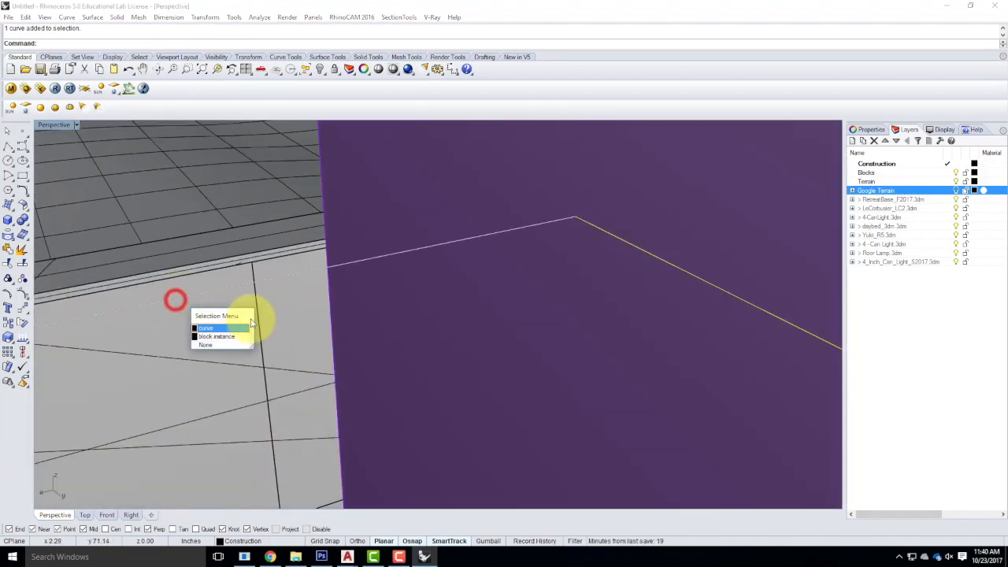
click(230, 323)
right_drag(231, 289, 618, 422)
- Create a curve network surface from the four boundary curves with positional edge matching, 0.01 edge tolerance and 0.1 interior tolerance
scroll(618, 422, down, 6)
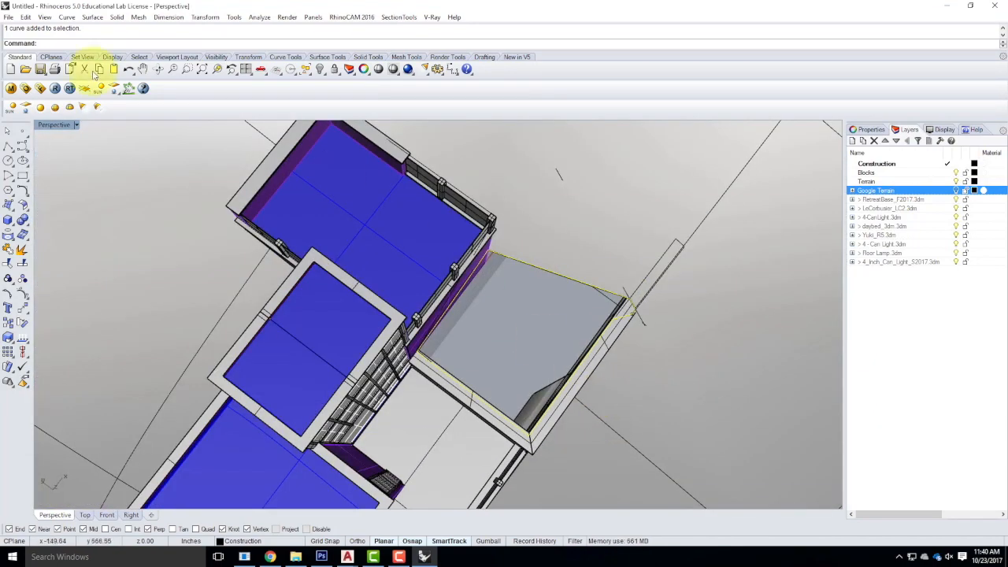
click(66, 18)
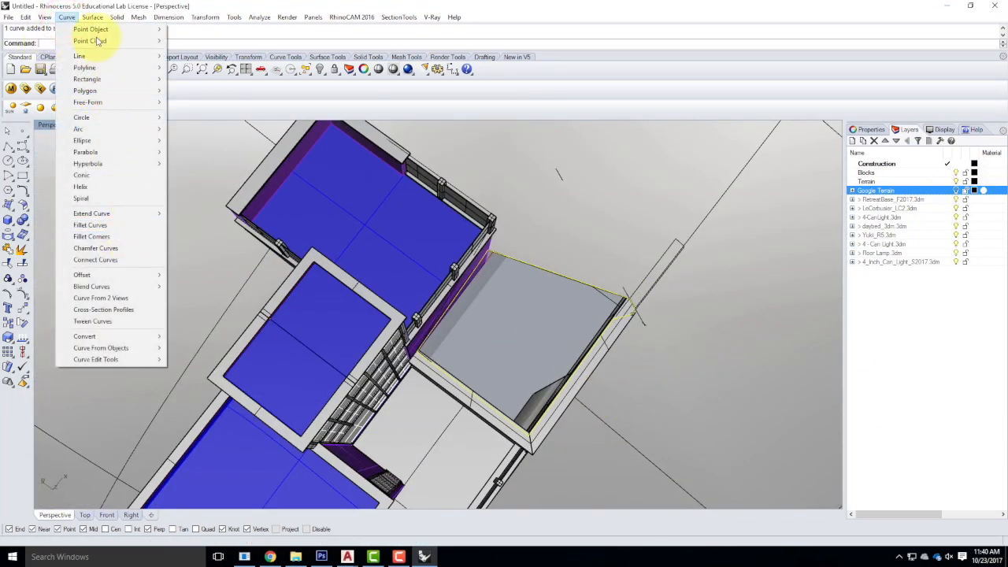
mouse_move(95, 17)
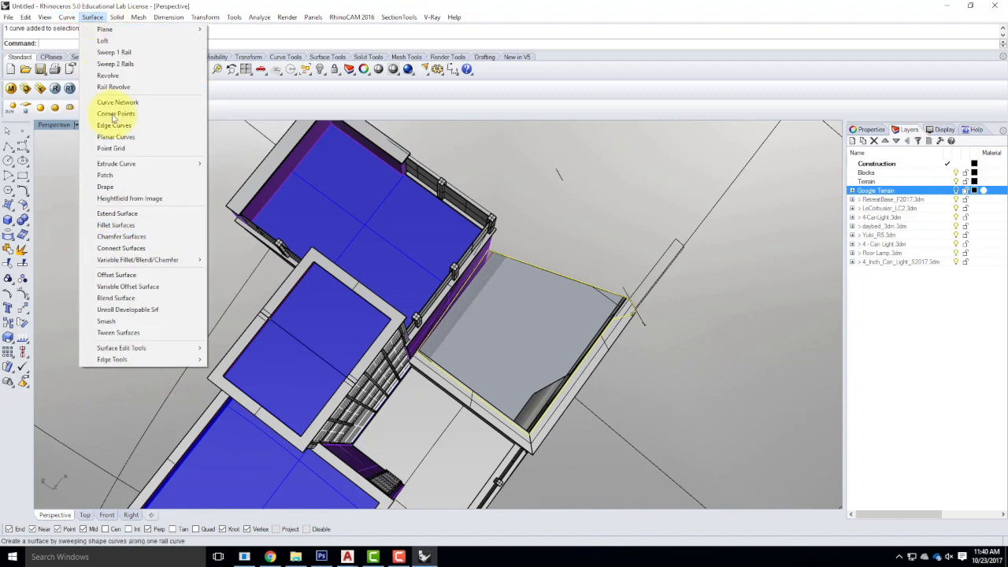
click(122, 103)
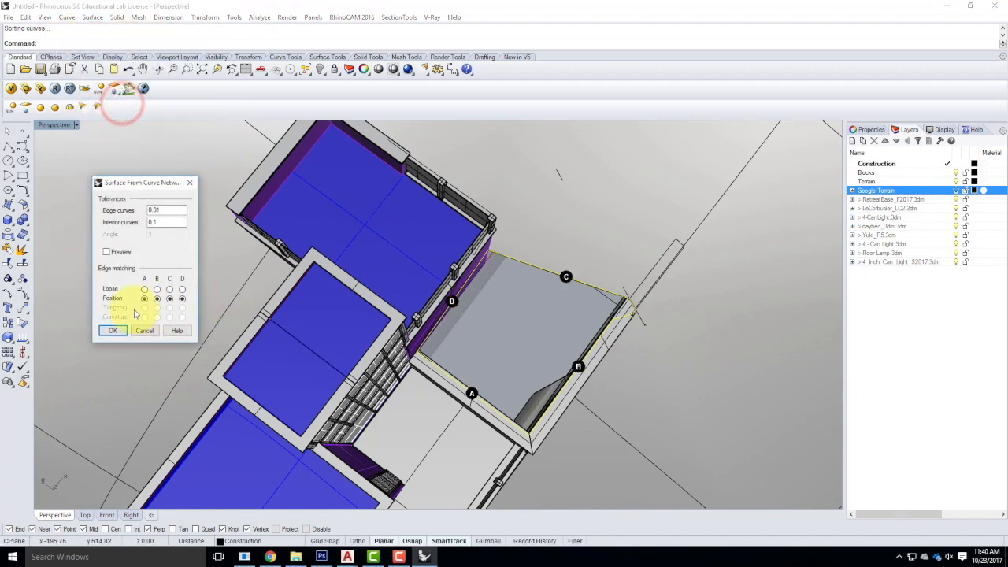
click(113, 331)
right_click(852, 382)
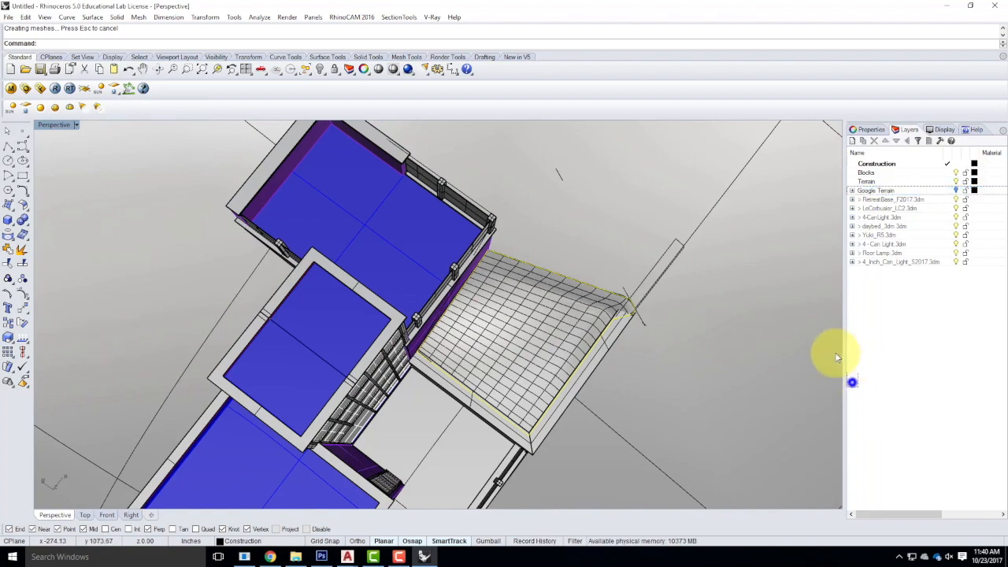
right_drag(641, 371, 688, 361)
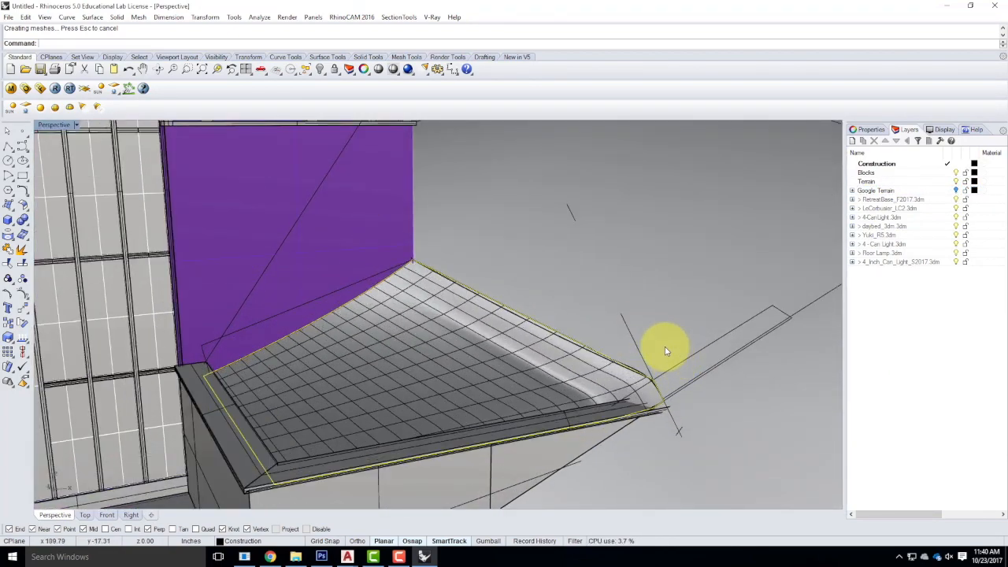
key(Return)
click(154, 332)
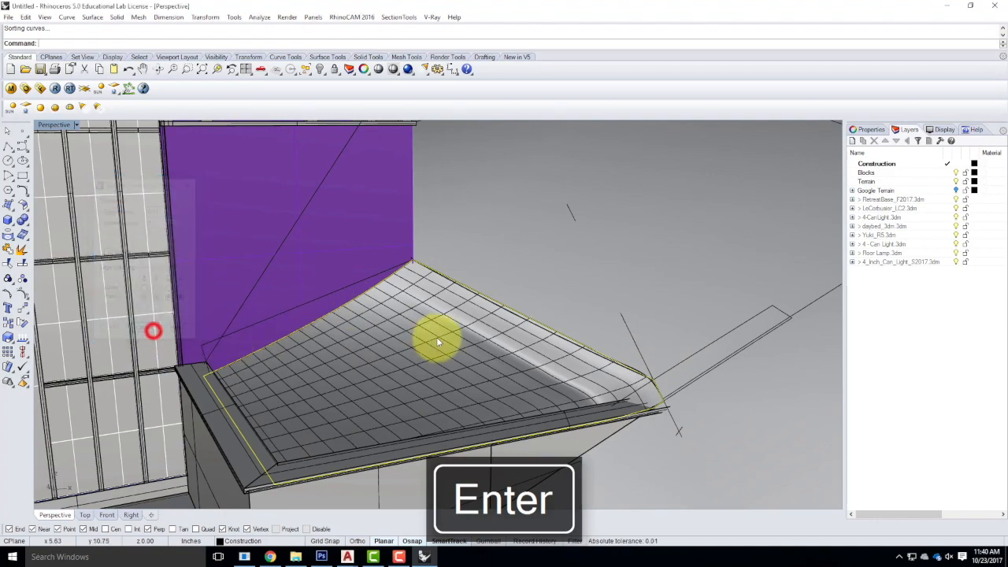
key(Escape)
- Examine how the new sloped infill surface meets the terrain, the wing wall and the retaining wall
right_drag(803, 382, 701, 373)
click(539, 347)
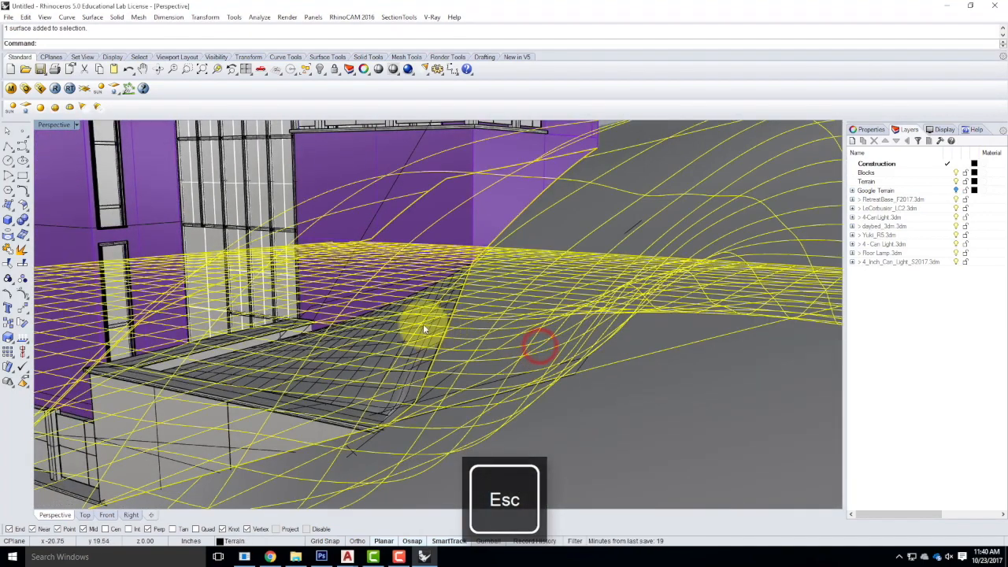
scroll(423, 327, up, 5)
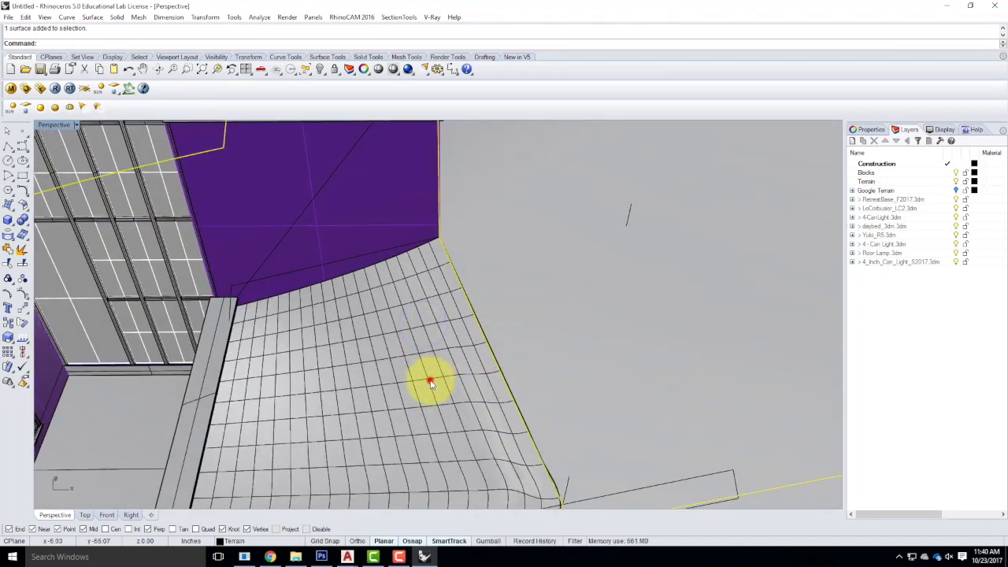
click(429, 381)
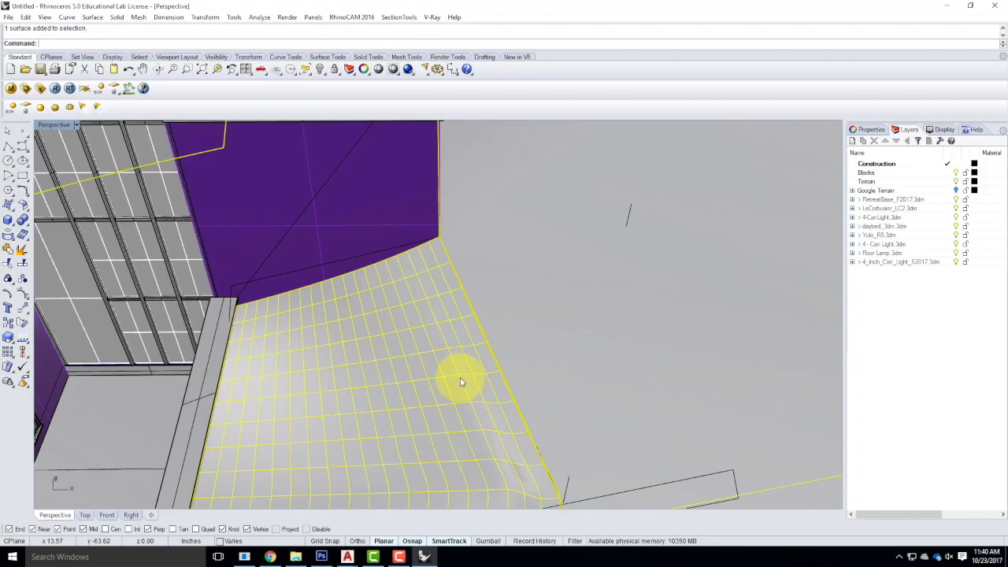
mouse_move(491, 367)
right_down()
mouse_move(472, 434)
mouse_move(535, 437)
mouse_move(560, 405)
mouse_move(630, 408)
mouse_move(646, 362)
mouse_move(725, 385)
mouse_move(724, 407)
mouse_move(627, 396)
mouse_move(502, 356)
right_up()
key(Escape)
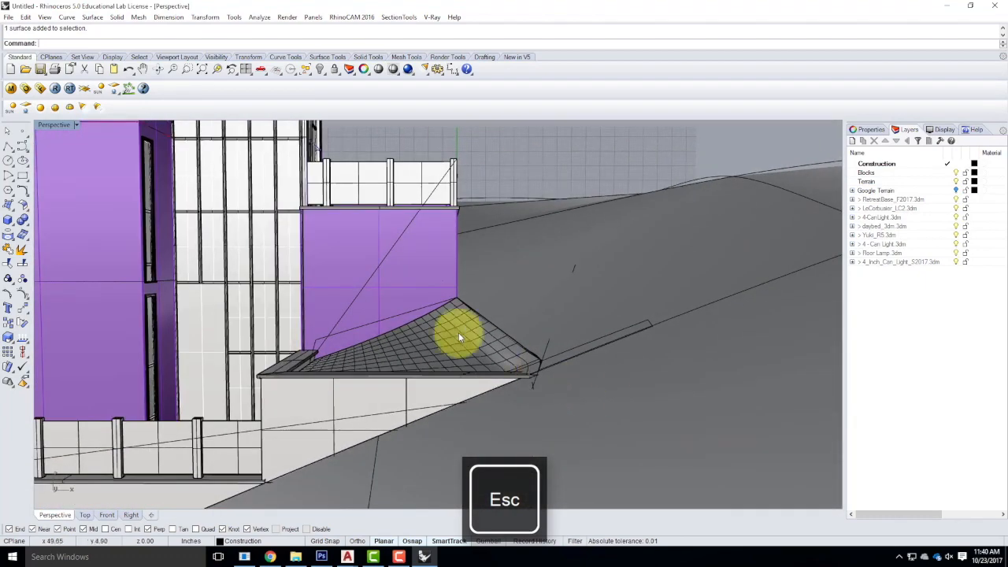
scroll(558, 372, down, 5)
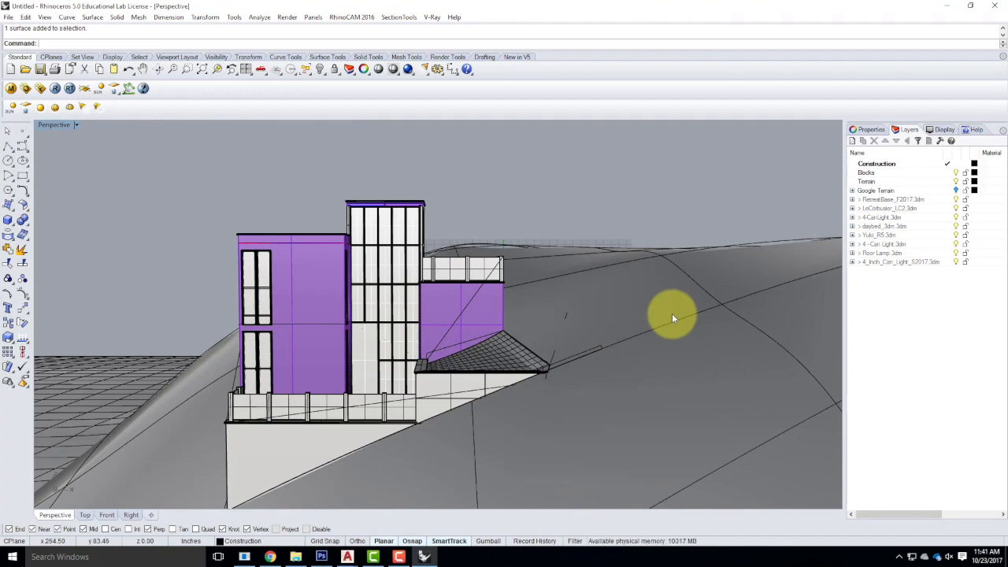
- Examine the curved grid surface between the retaining wall and the purple building, up close and from above
scroll(561, 363, up, 5)
scroll(556, 374, up, 5)
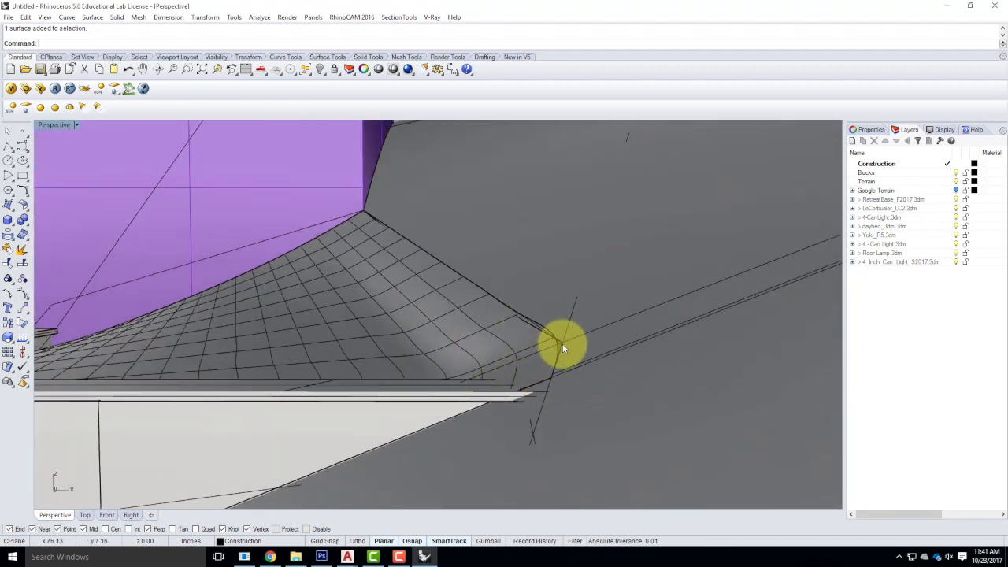
mouse_move(546, 334)
right_down()
mouse_move(540, 320)
mouse_move(526, 375)
right_up()
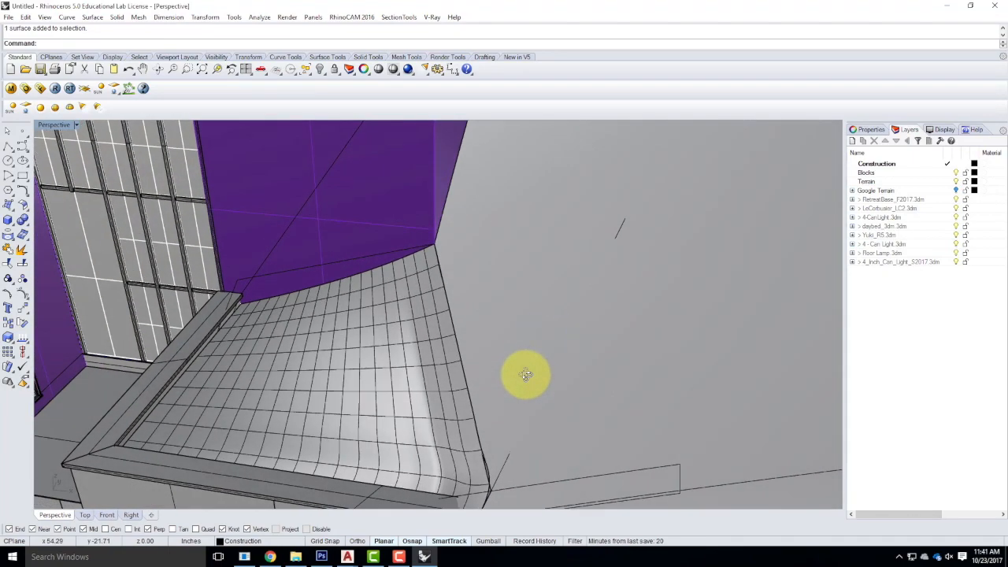
scroll(560, 317, down, 4)
mouse_move(413, 368)
right_down()
mouse_move(382, 386)
mouse_move(512, 378)
right_up()
scroll(603, 352, down, 3)
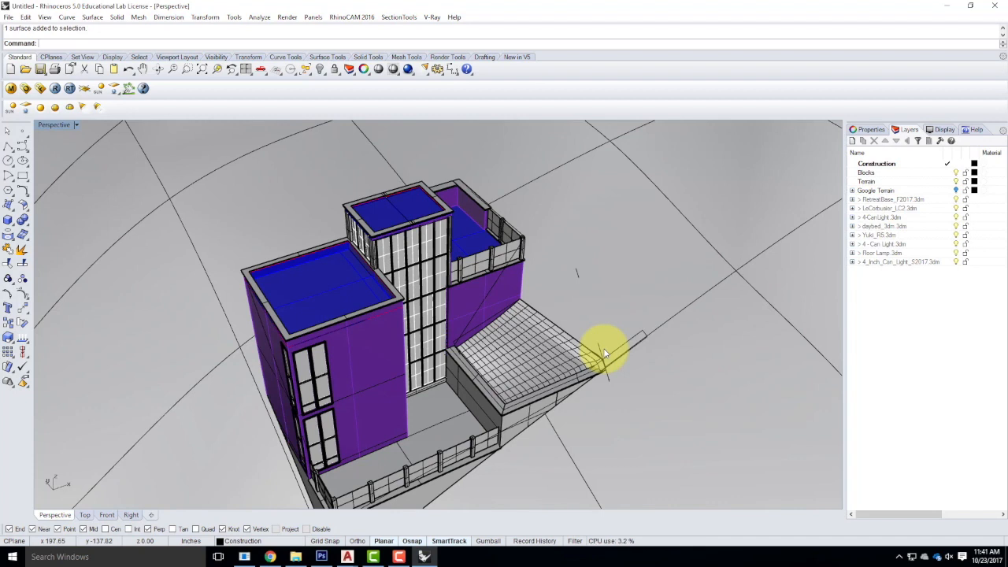
key(Escape)
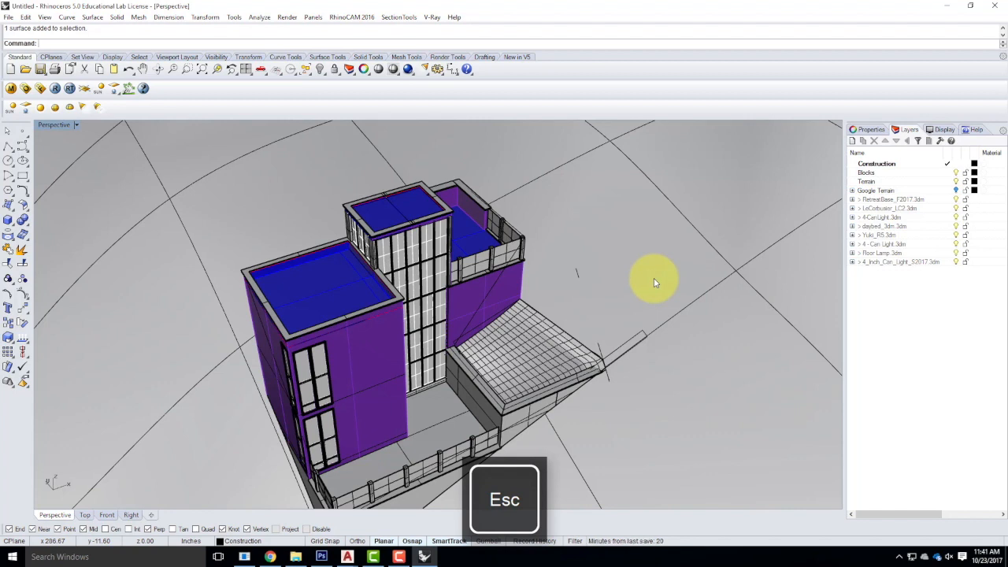
- Show the Perspective viewport's properties and set the camera lens length to 28
click(860, 130)
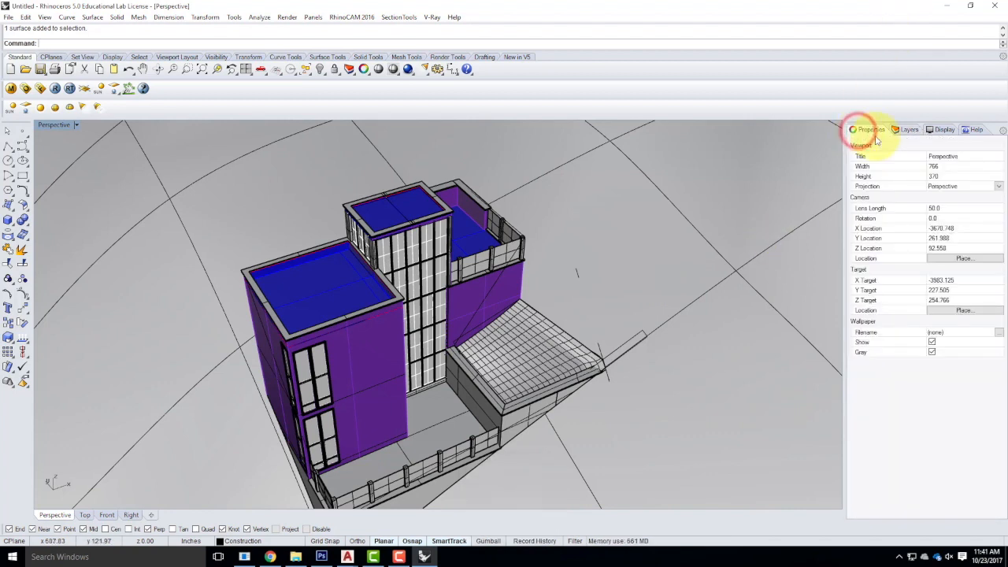
click(946, 209)
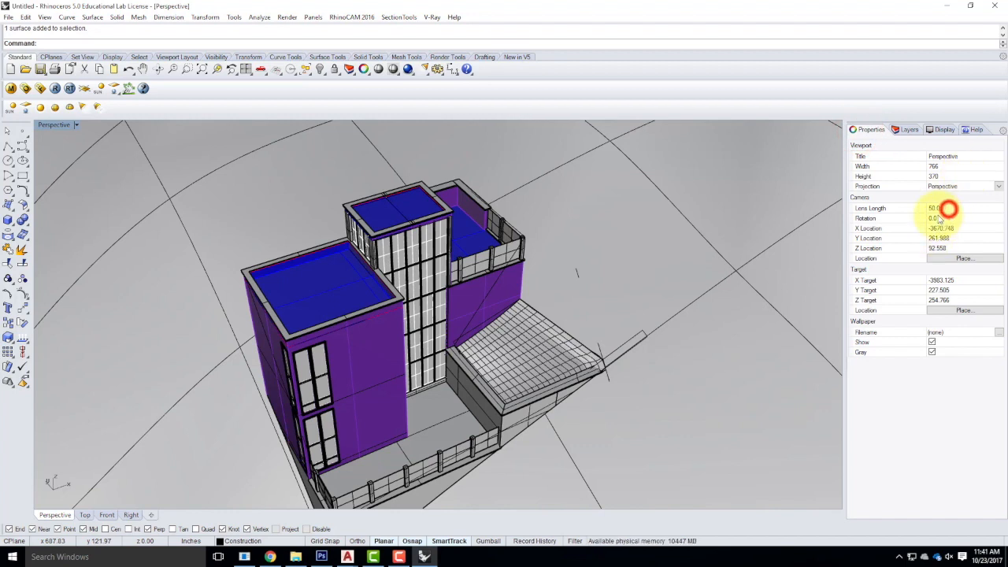
key(Escape)
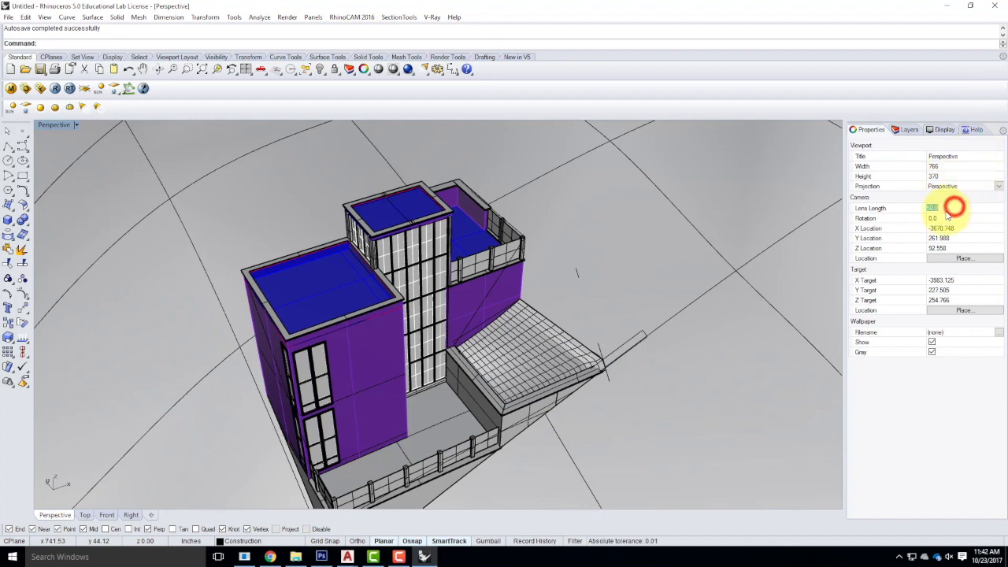
click(942, 208)
text(28)
key(Tab)
- Set the Perspective camera's lens length to 50 with the building seen from a low front angle
right_drag(529, 410, 377, 328)
scroll(427, 311, up, 6)
scroll(369, 331, down, 4)
scroll(263, 327, up, 3)
double_click(951, 211)
text(50)
key(Tab)
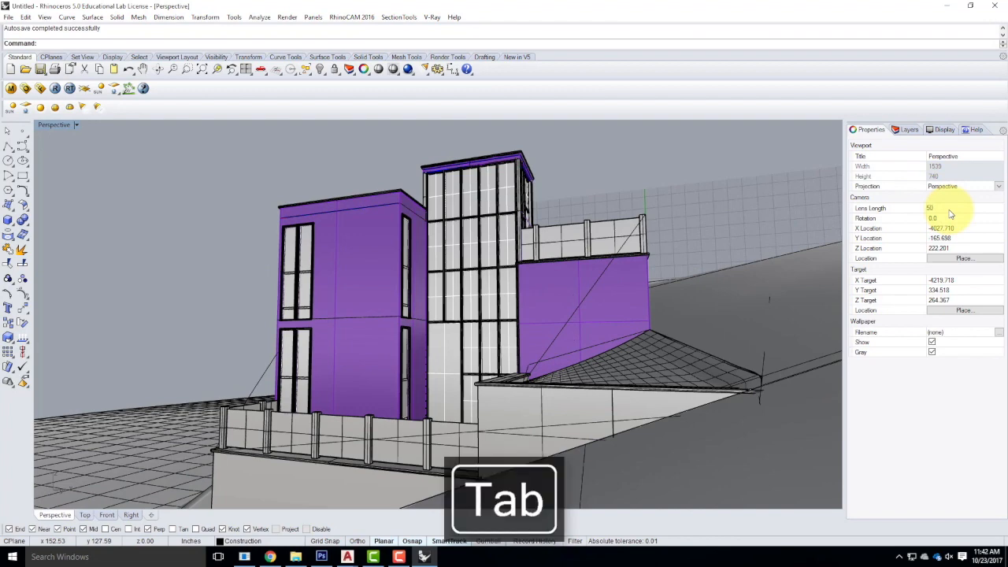
- Switch the Perspective camera's lens length from the 50 setting to 28 with the building in view
scroll(510, 305, down, 4)
scroll(510, 305, up, 2)
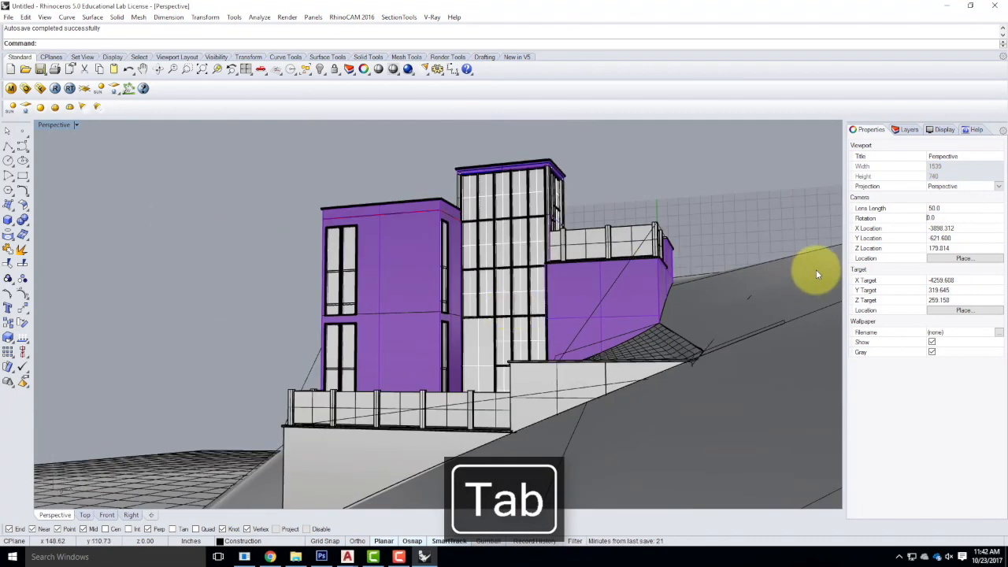
double_click(949, 208)
text(28)
key(ctrl+a)
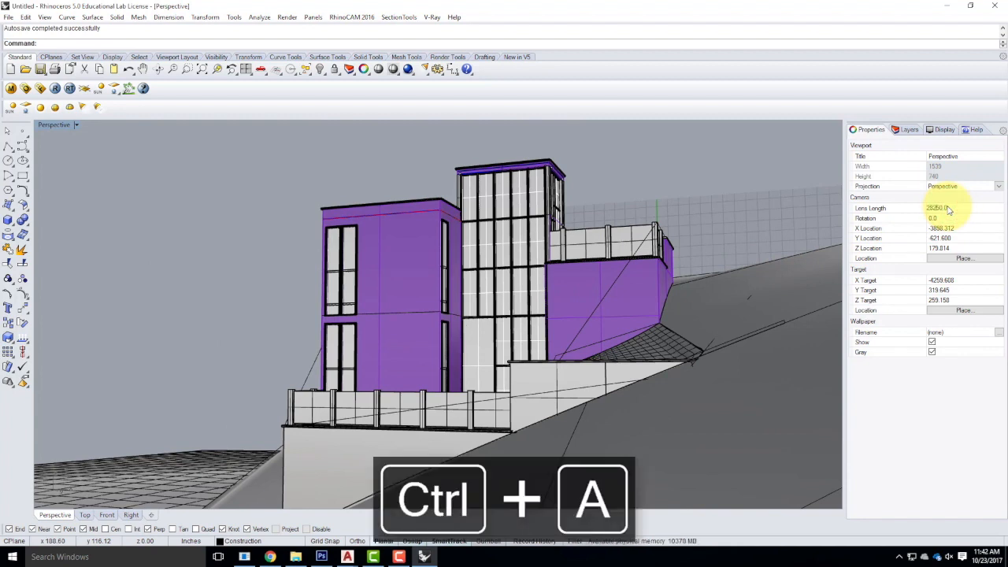
double_click(929, 208)
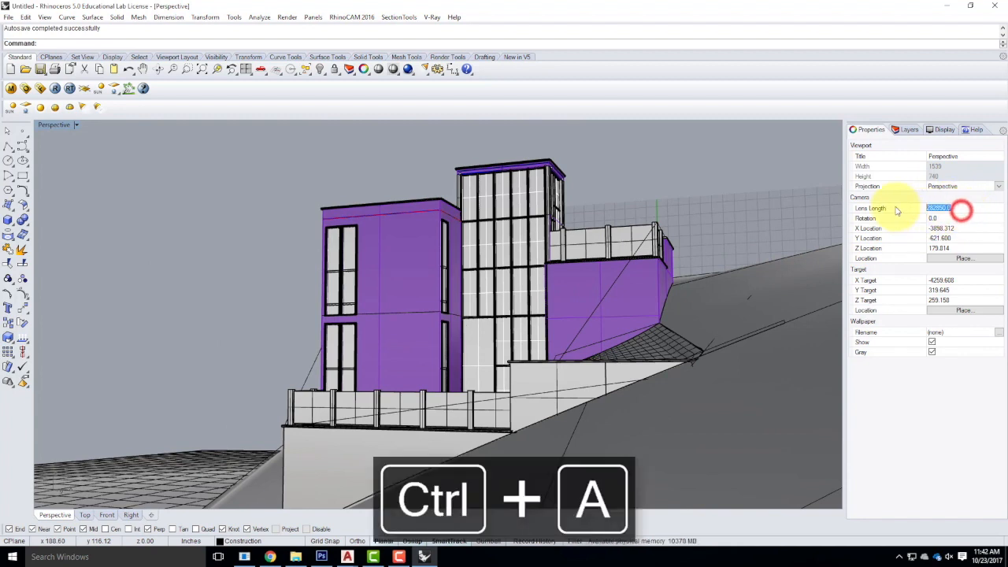
text(28)
key(Tab)
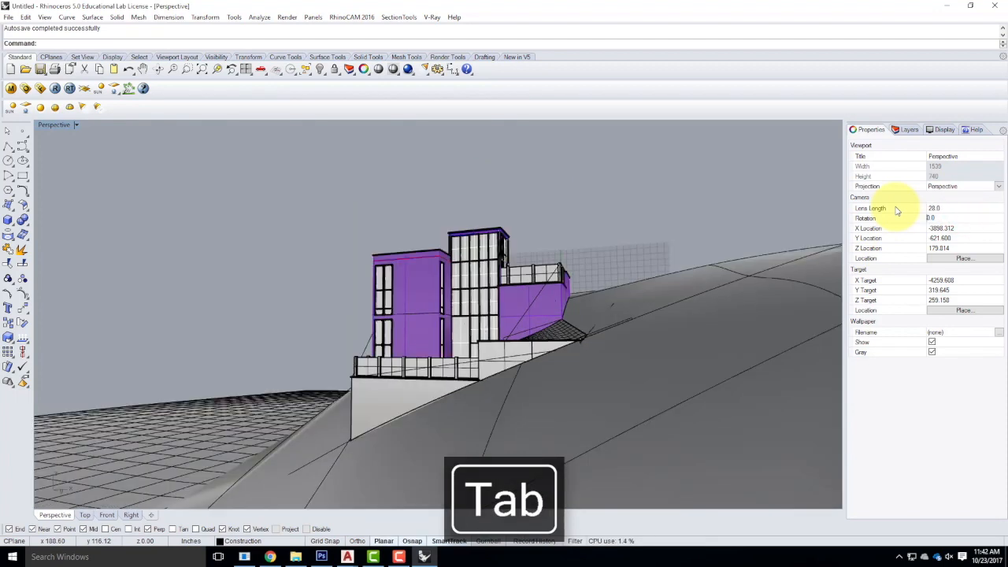
- Set the Perspective viewport's construction plane to World Top
scroll(468, 247, up, 6)
right_drag(559, 318, 540, 308)
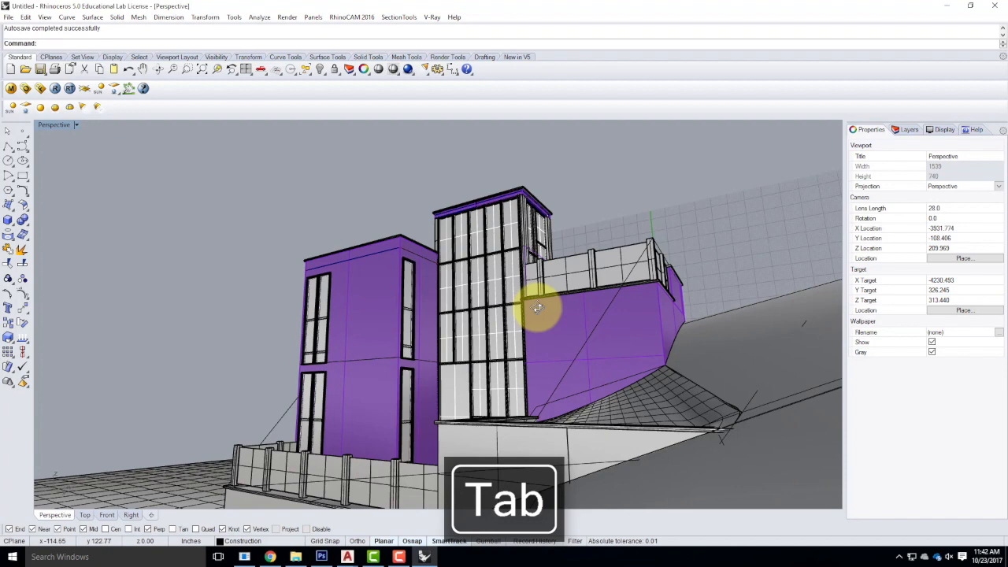
scroll(441, 270, down, 4)
right_drag(441, 247, 458, 271)
scroll(456, 273, up, 4)
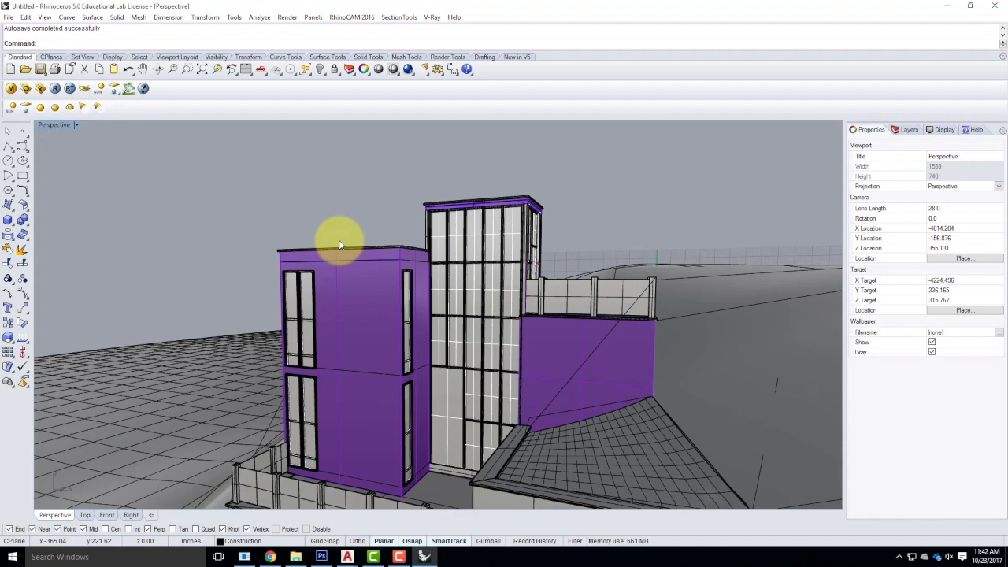
click(78, 126)
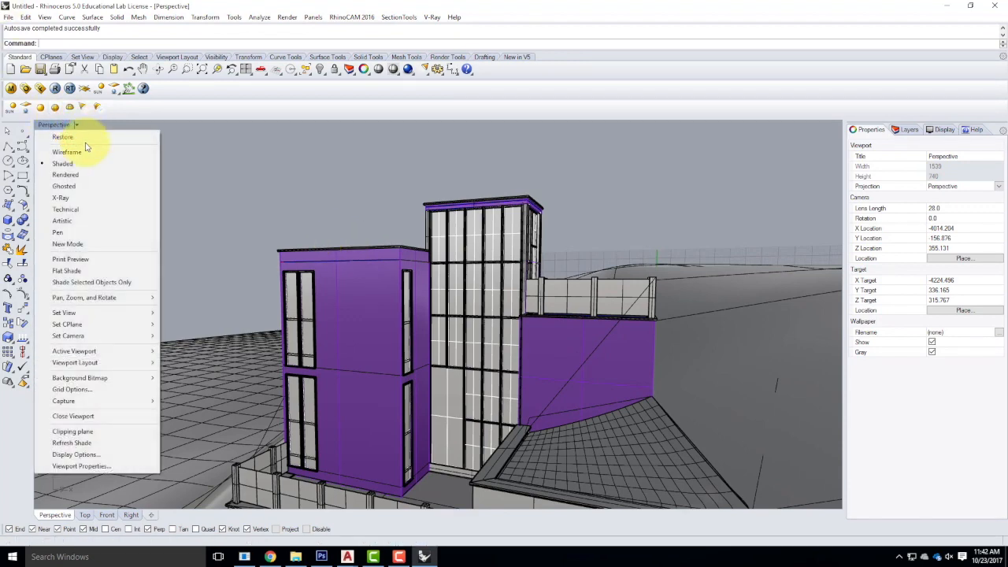
mouse_move(126, 324)
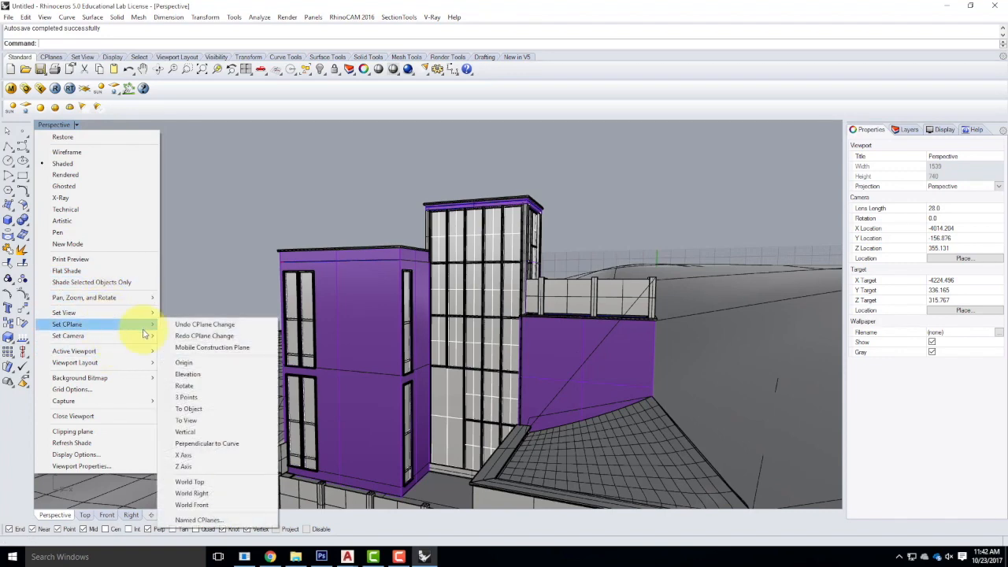
click(221, 481)
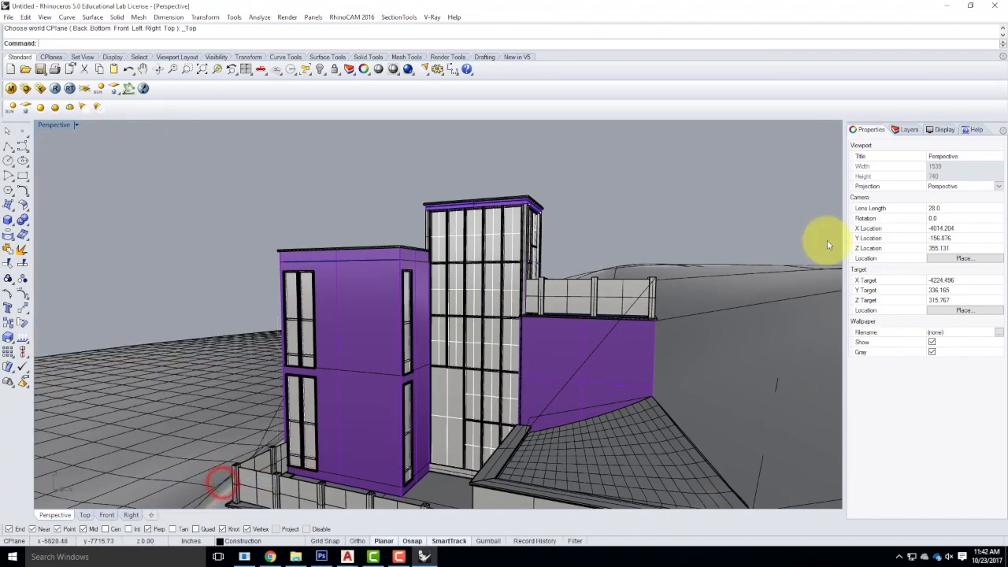
- Set the Perspective camera's lens length to 18
click(944, 208)
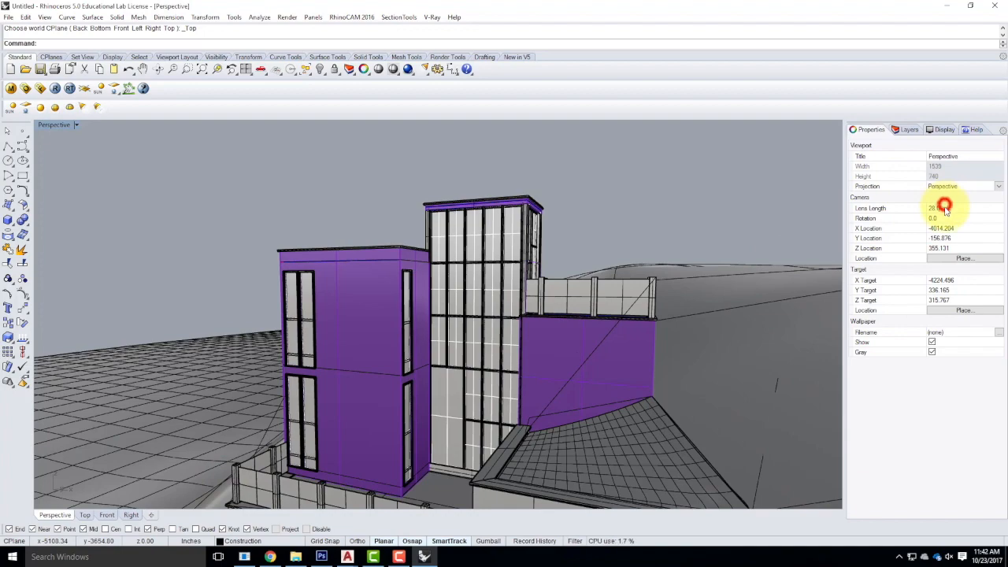
drag(945, 209, 913, 209)
text(1)
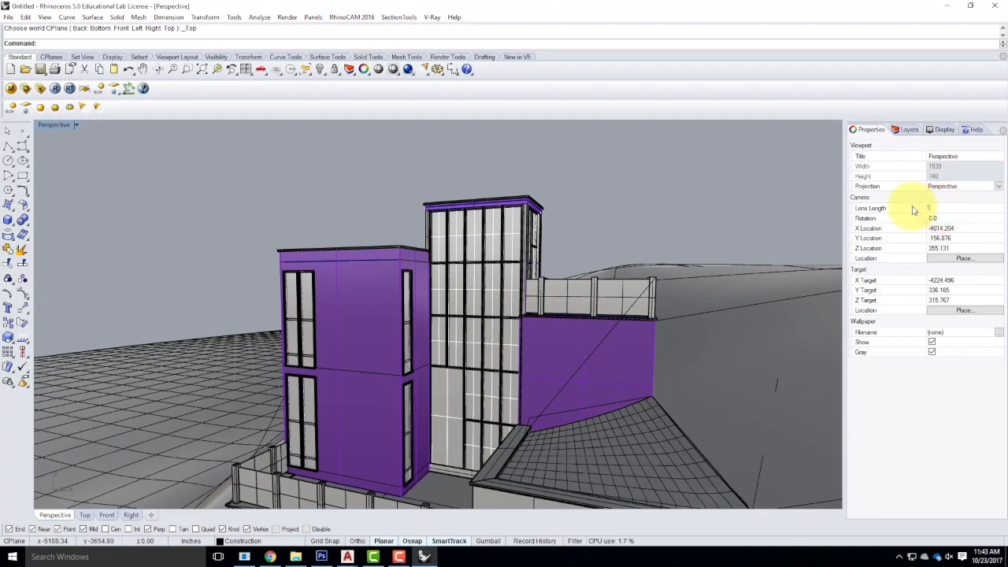
text(8)
key(Tab)
- Replace the extra-wide lens length of the Perspective camera with 28
scroll(456, 400, up, 5)
right_drag(497, 408, 429, 367)
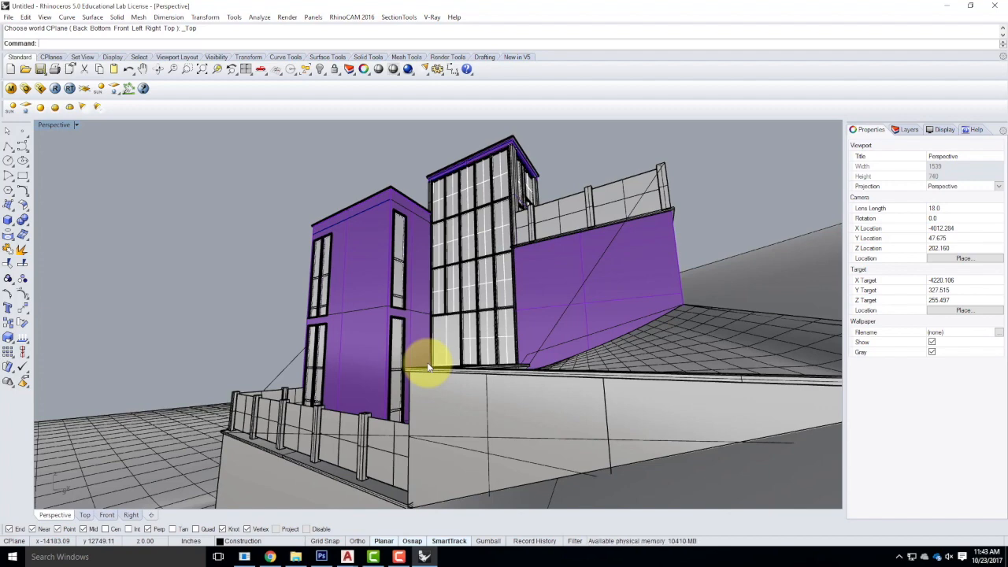
click(960, 209)
text(28)
key(Tab)
- Examine the whole building on its hillside from several sides and distances with the current lens
scroll(693, 223, down, 6)
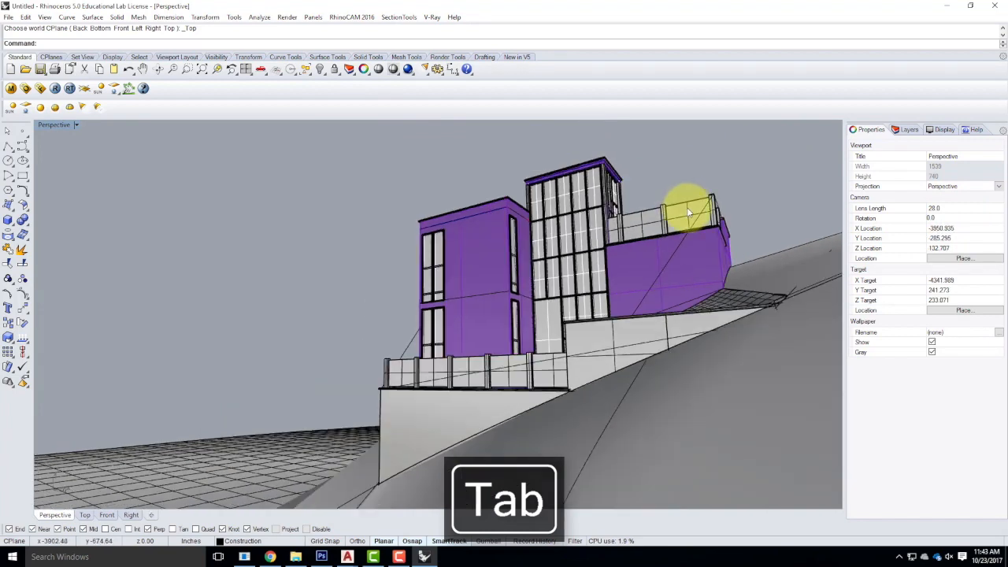
right_drag(686, 209, 684, 219)
scroll(466, 284, down, 4)
right_drag(466, 285, 540, 288)
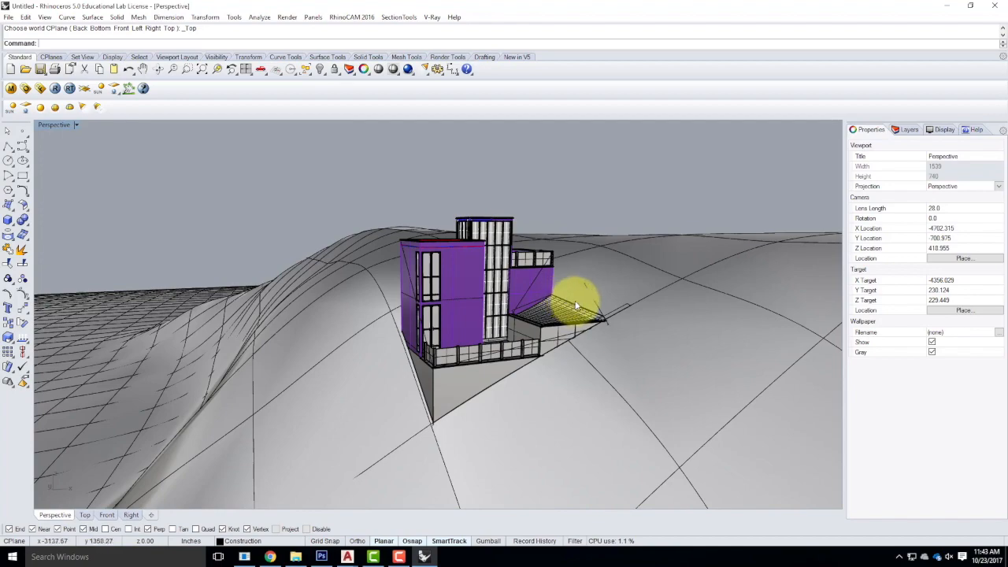
right_drag(629, 317, 545, 322)
scroll(451, 332, up, 4)
right_drag(501, 357, 506, 337)
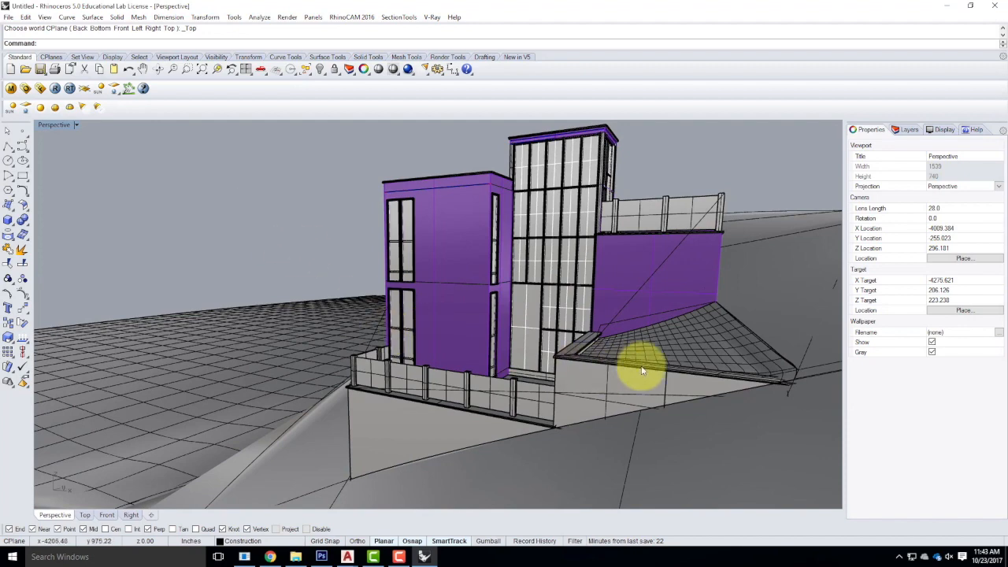
scroll(342, 363, down, 2)
scroll(378, 365, up, 3)
right_drag(547, 400, 427, 408)
scroll(427, 406, down, 4)
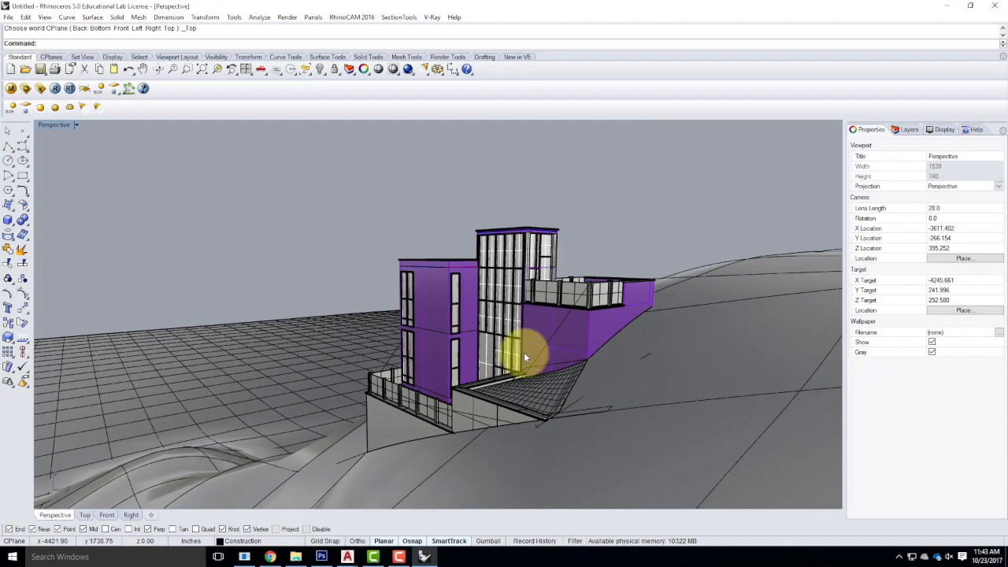
- Inspect the purple front volume, terrace and glazed tower at close range to judge the perspective composition
scroll(423, 416, up, 5)
scroll(444, 405, down, 4)
scroll(442, 376, up, 3)
scroll(417, 338, down, 1)
scroll(406, 314, up, 2)
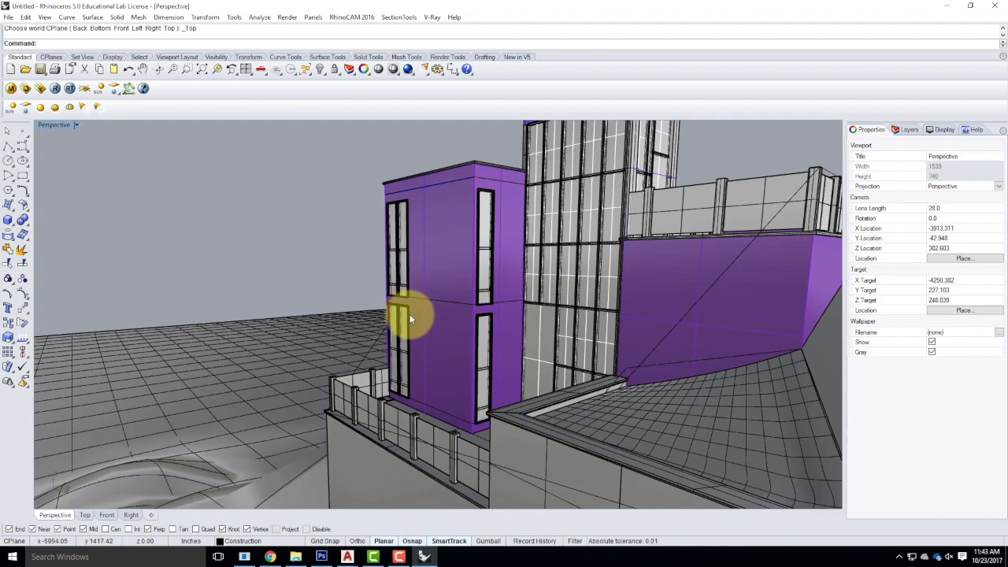
scroll(510, 438, up, 3)
right_drag(512, 437, 513, 433)
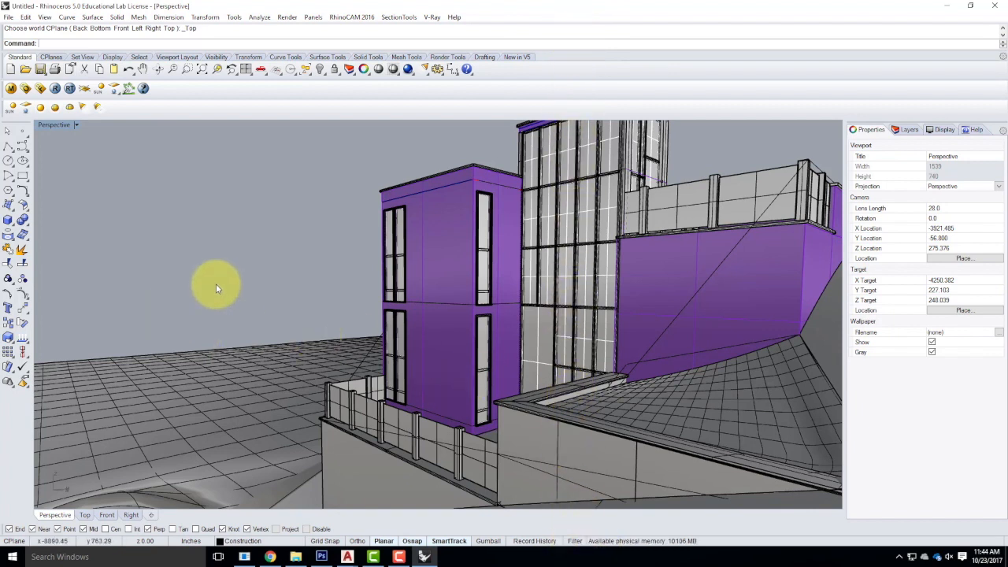
scroll(240, 258, down, 2)
scroll(240, 258, up, 2)
scroll(240, 258, down, 2)
scroll(240, 258, up, 2)
- Adjust the Perspective camera's lens length and dolly together, widening the lens to about 18.8
click(75, 124)
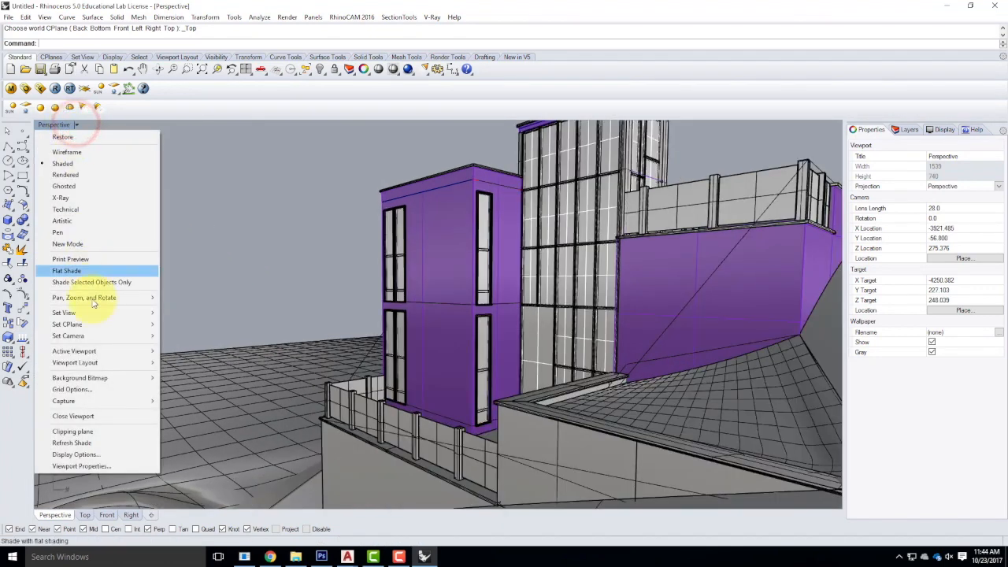
mouse_move(85, 338)
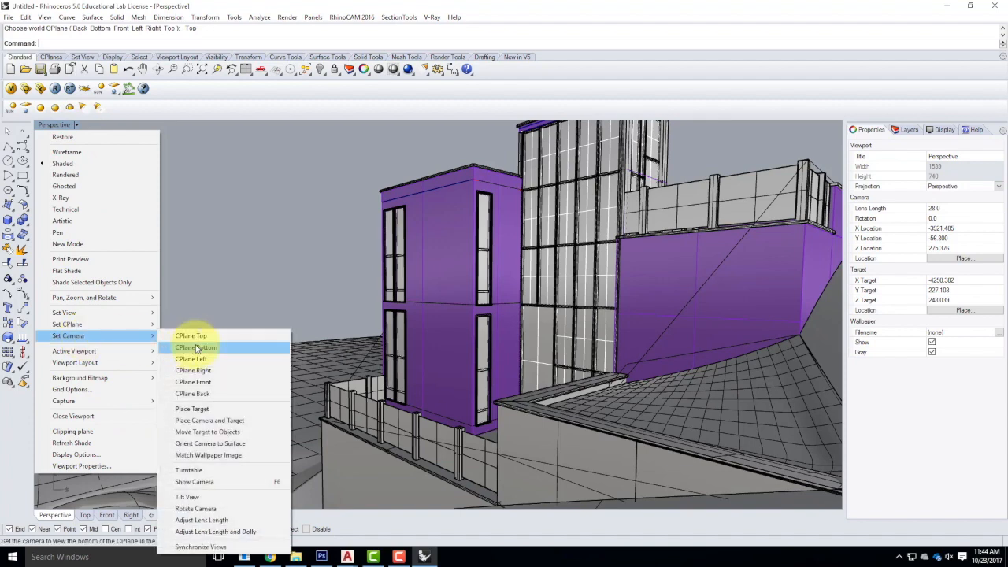
click(217, 532)
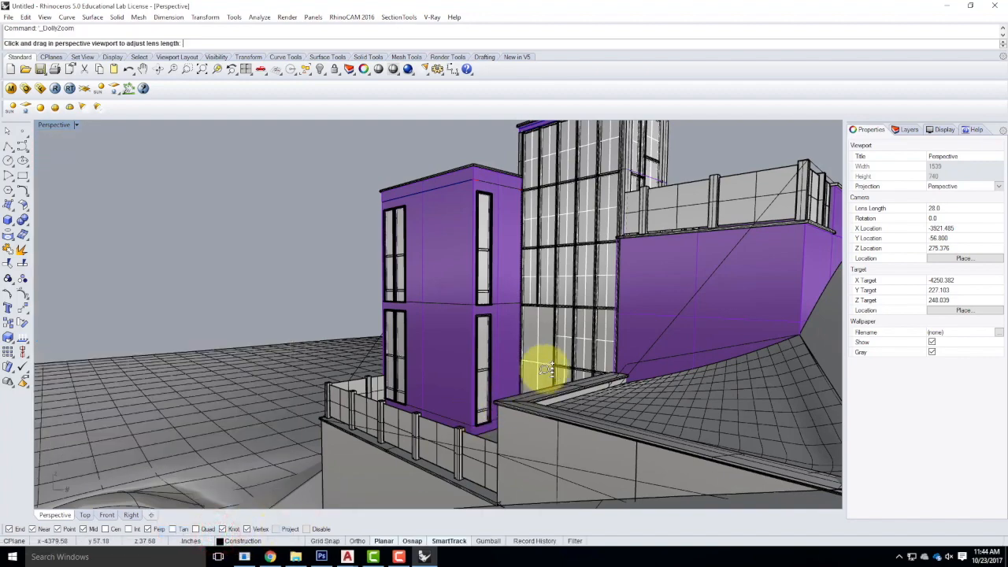
mouse_move(540, 366)
mouse_down()
mouse_move(540, 356)
mouse_move(546, 411)
mouse_move(537, 355)
mouse_move(533, 407)
mouse_move(537, 386)
mouse_up()
key(Escape)
- Undo the last network surface operation and redo it
key(ctrl+z)
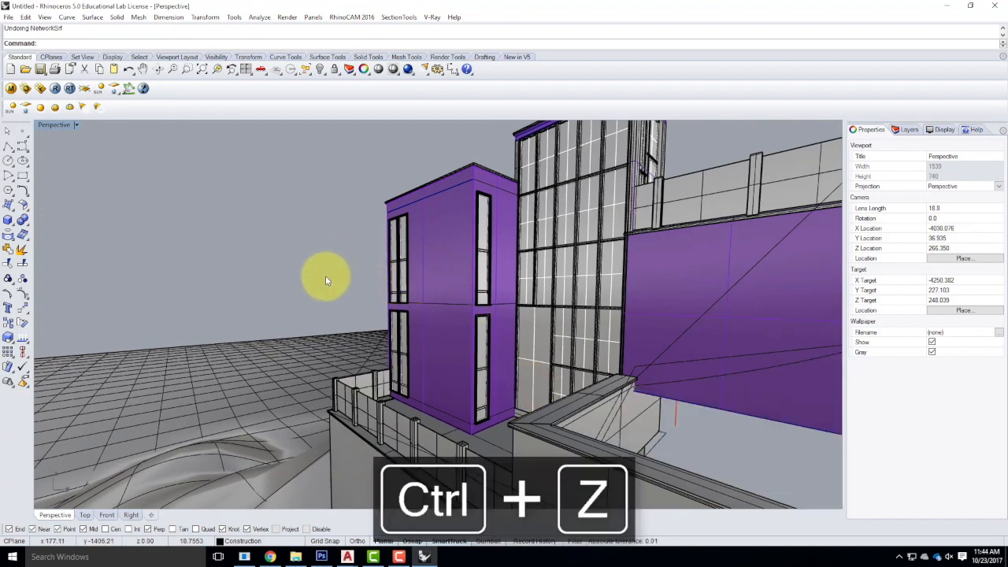
click(25, 17)
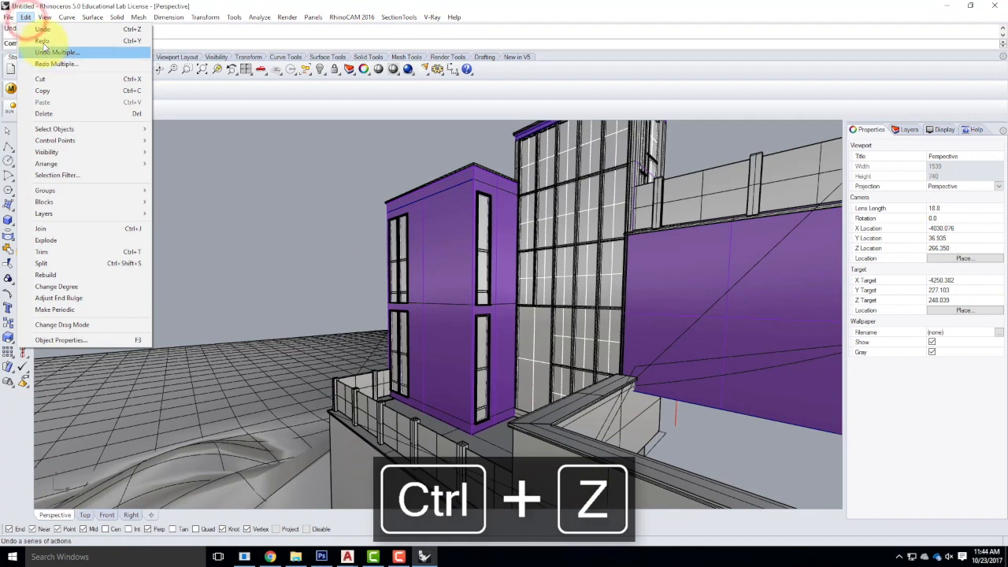
click(42, 40)
- Adjust lens length and dolly once more, widening the Perspective camera's lens to about 16.8
click(77, 125)
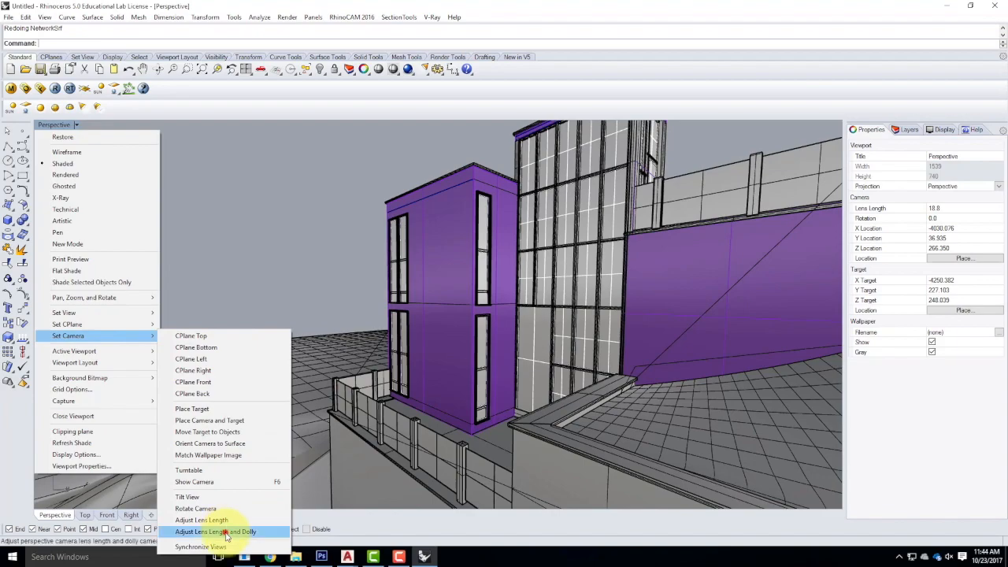
click(227, 533)
mouse_move(517, 353)
mouse_down()
mouse_move(513, 307)
mouse_move(524, 378)
mouse_move(529, 342)
mouse_move(531, 358)
mouse_up()
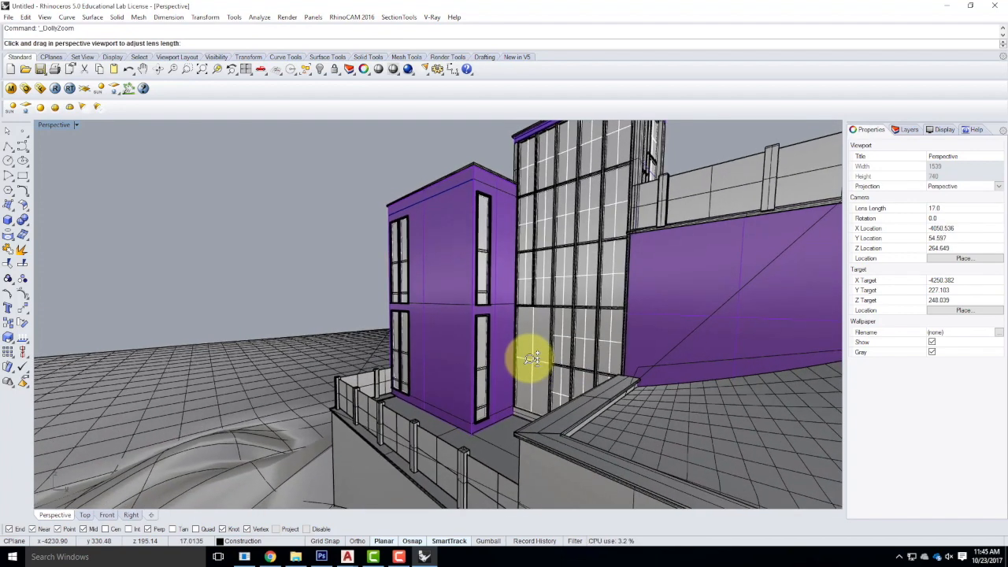
drag(531, 358, 532, 361)
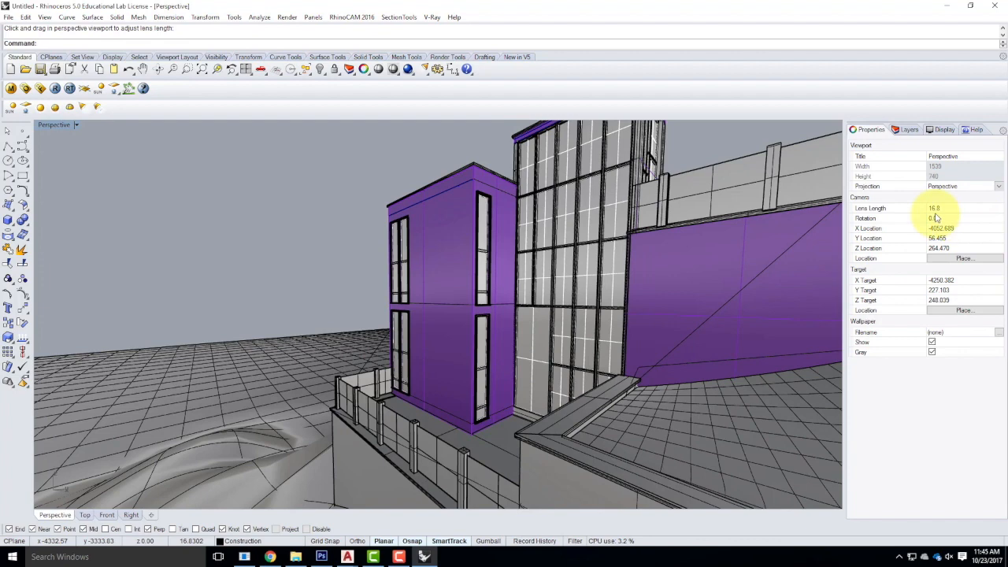
- Set the Perspective camera's lens length to 28 and pull the view back to frame the entire building
click(947, 213)
text(28)
key(Tab)
scroll(512, 288, down, 8)
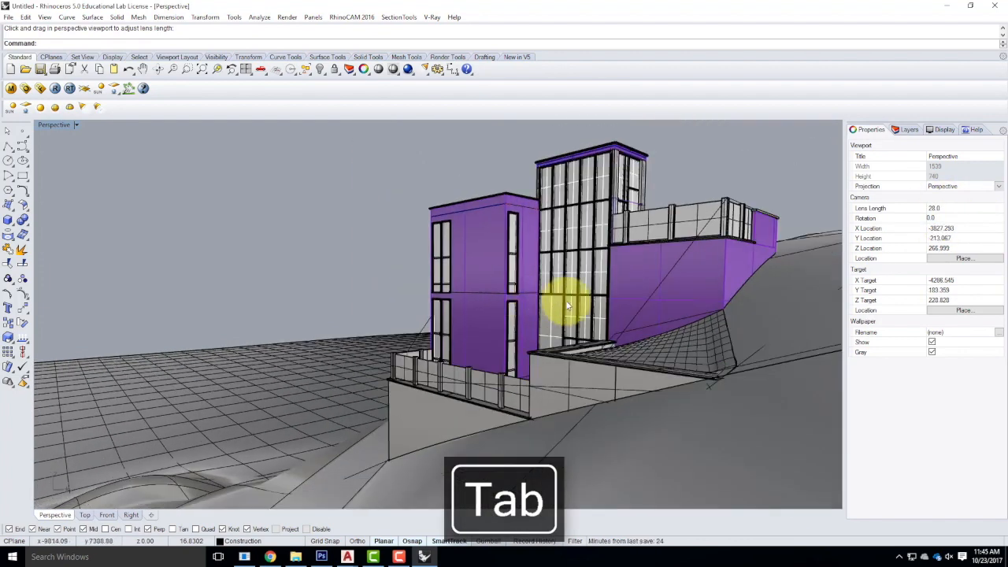
- Show the Perspective viewport's camera object and restore the four-viewport layout with the whole camera frustum visible in the Top view
scroll(566, 306, up, 5)
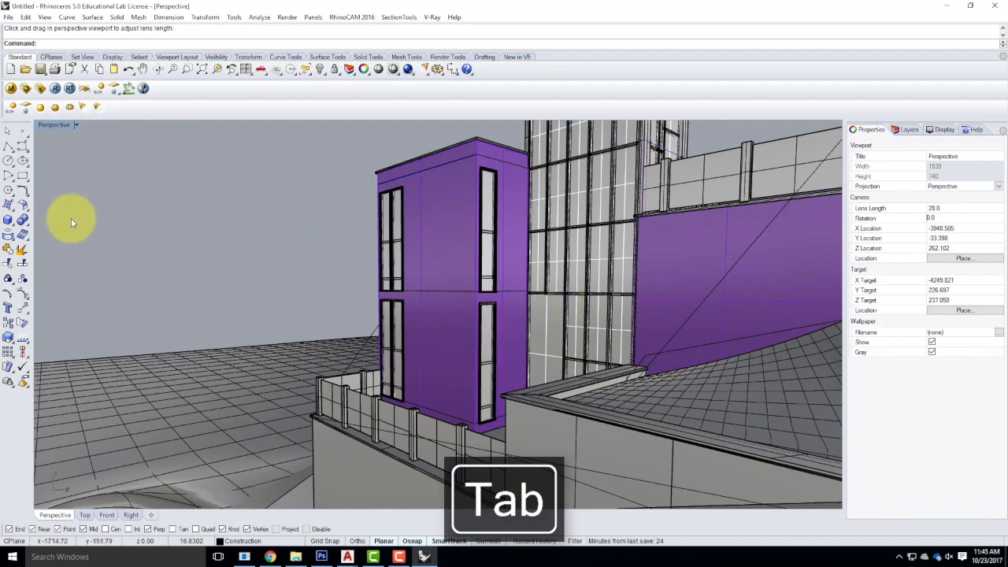
click(76, 124)
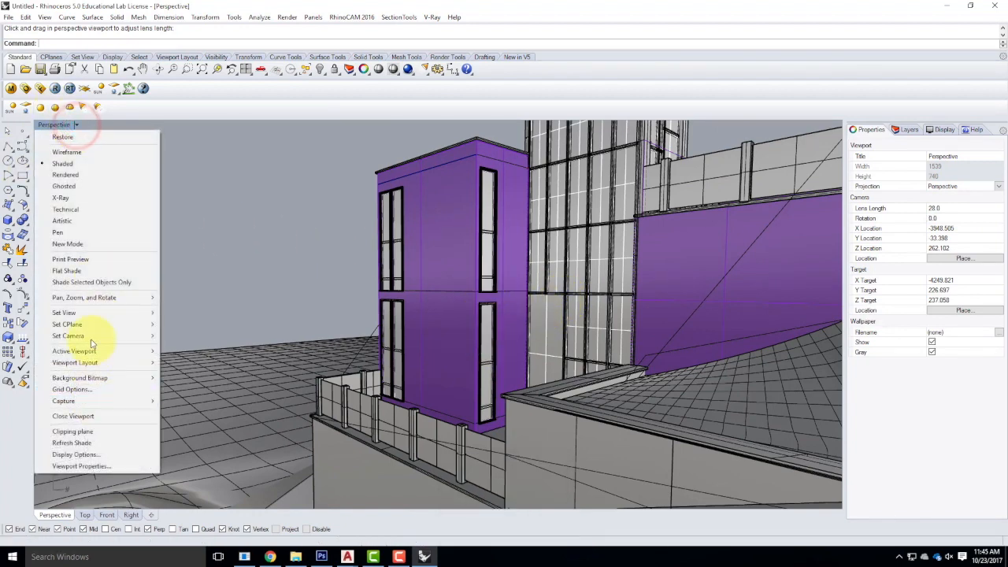
mouse_move(146, 335)
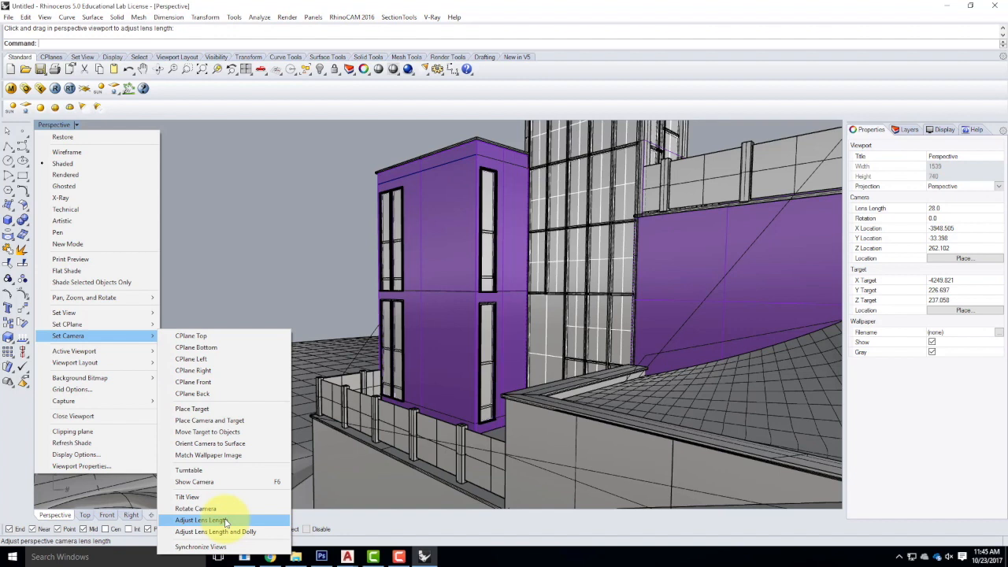
key(Escape)
key(Escape)
click(76, 124)
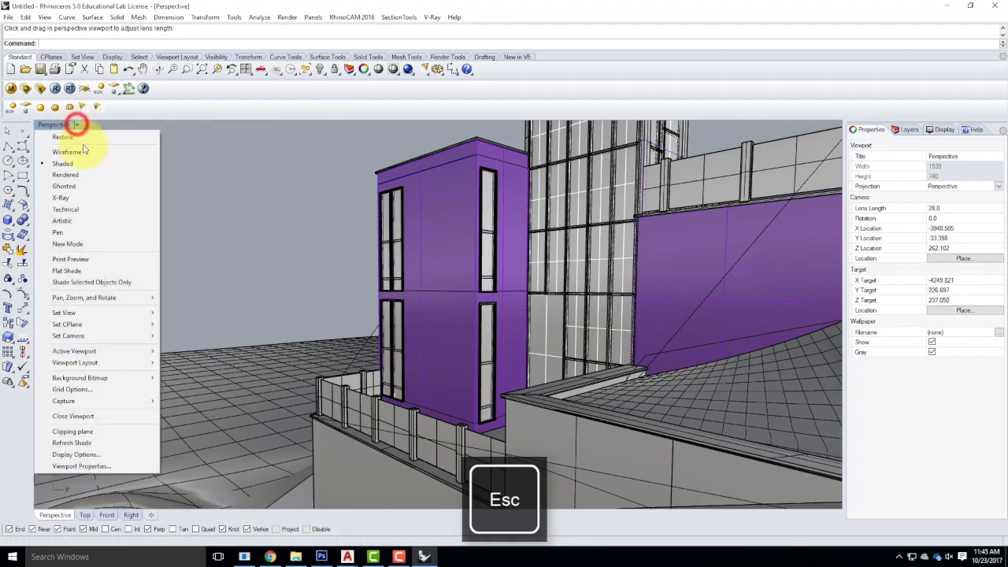
mouse_move(88, 338)
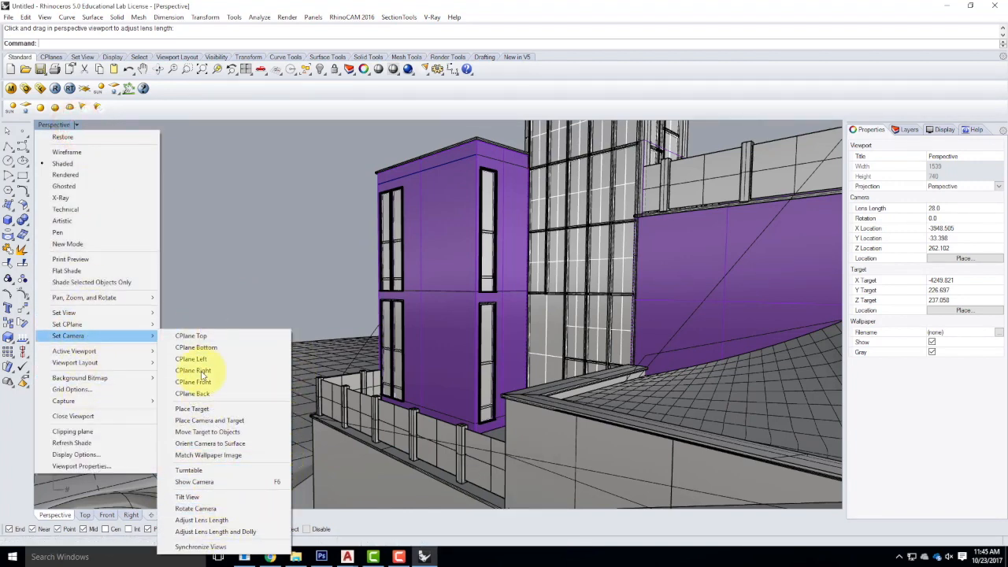
click(197, 481)
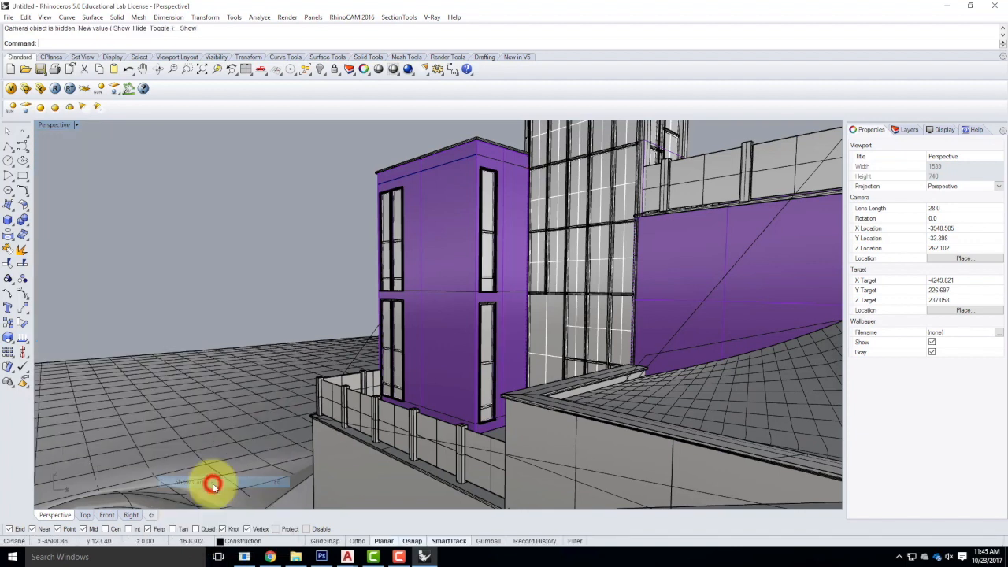
double_click(62, 126)
scroll(295, 233, down, 4)
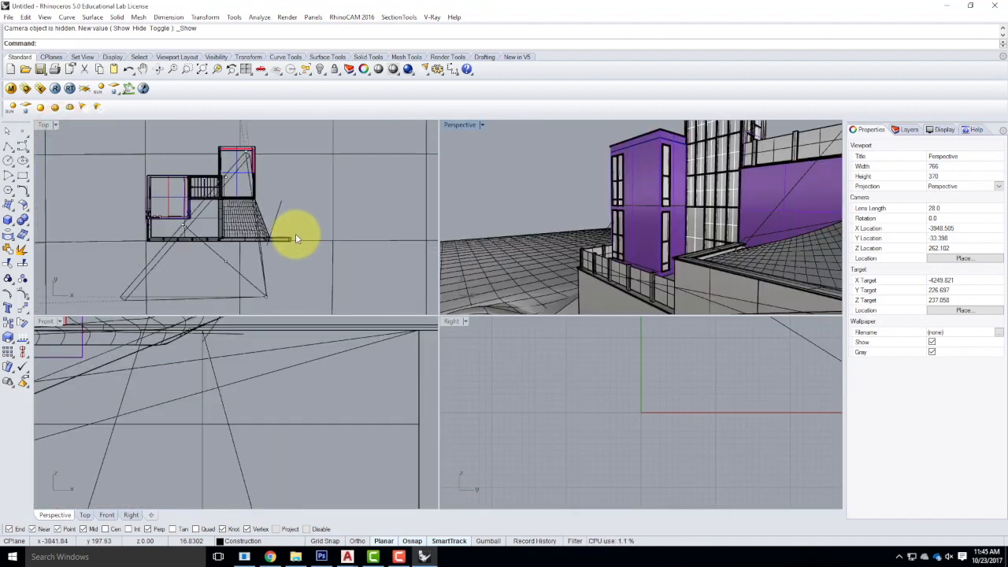
- Move the Perspective camera's location point in the Top view, trying it farther back before placing it closer to the building
scroll(288, 275, up, 2)
click(281, 272)
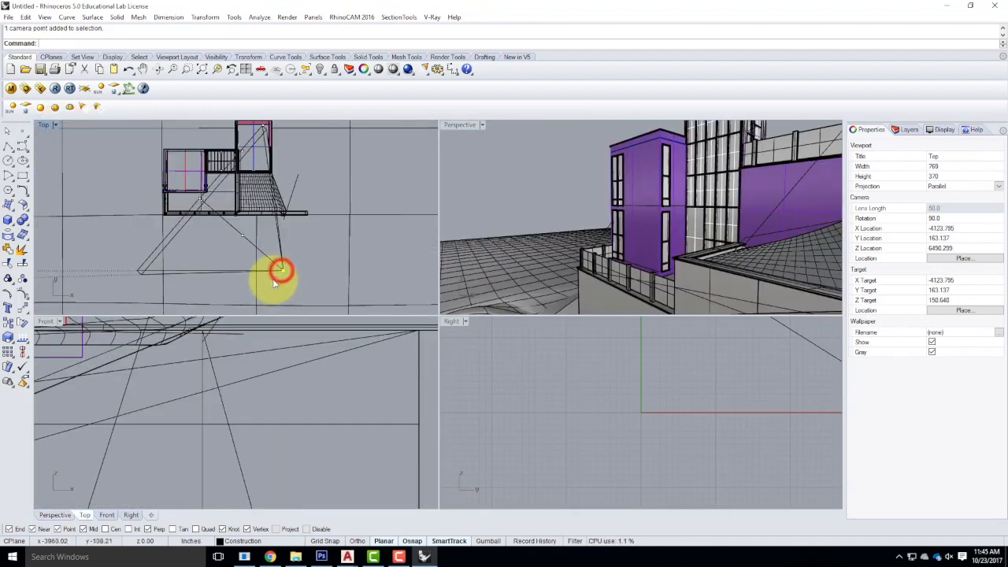
click(255, 244)
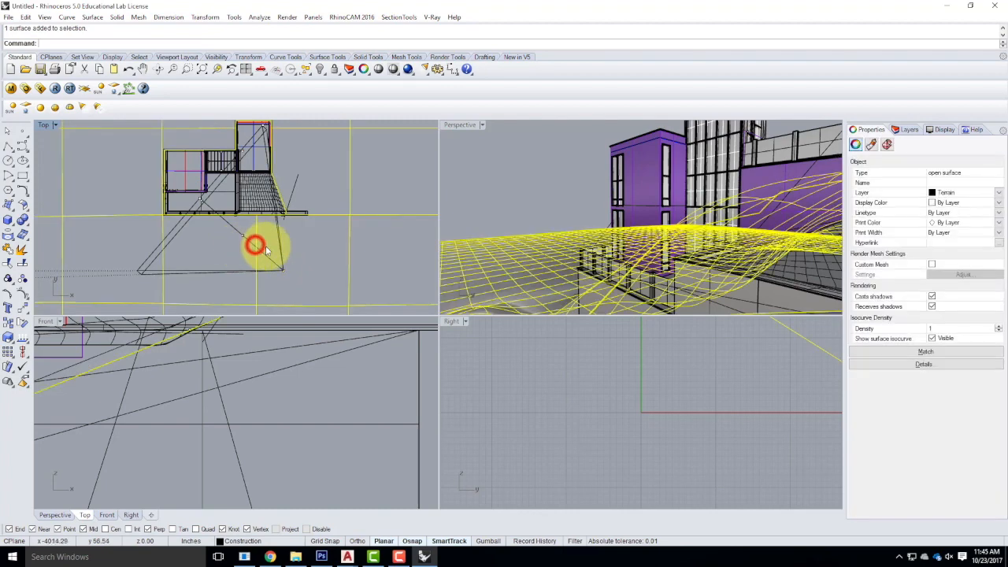
click(241, 245)
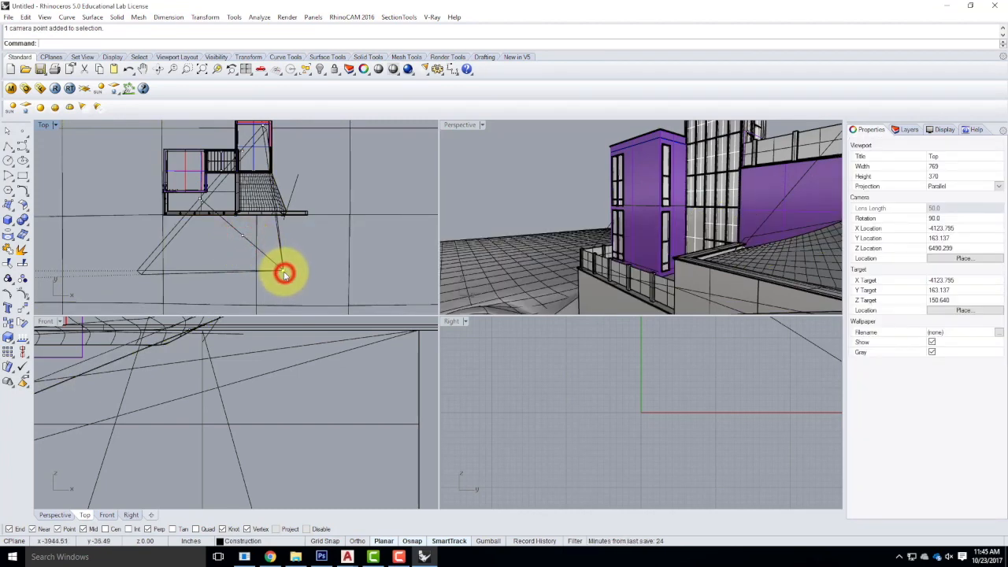
drag(284, 272, 305, 293)
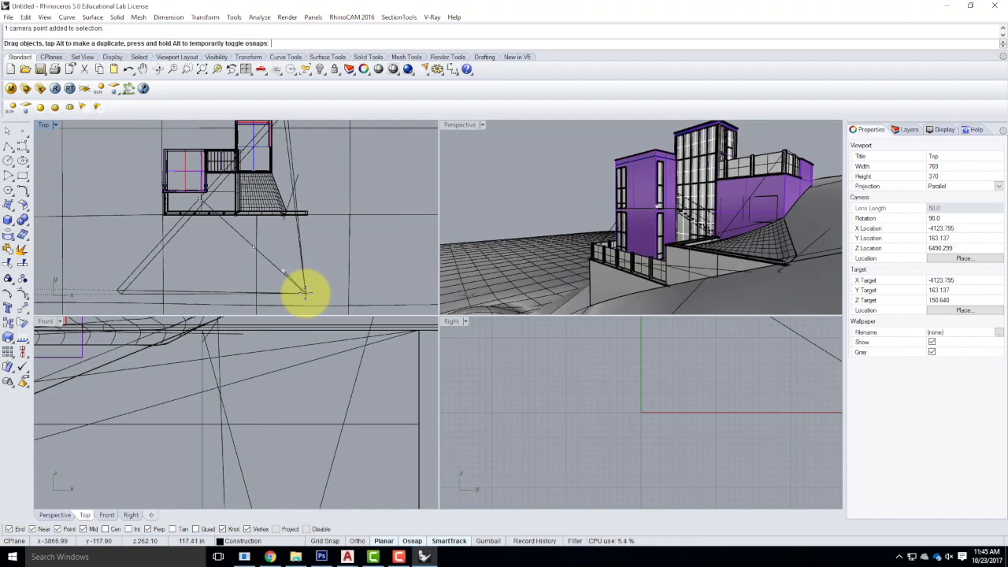
drag(305, 293, 296, 268)
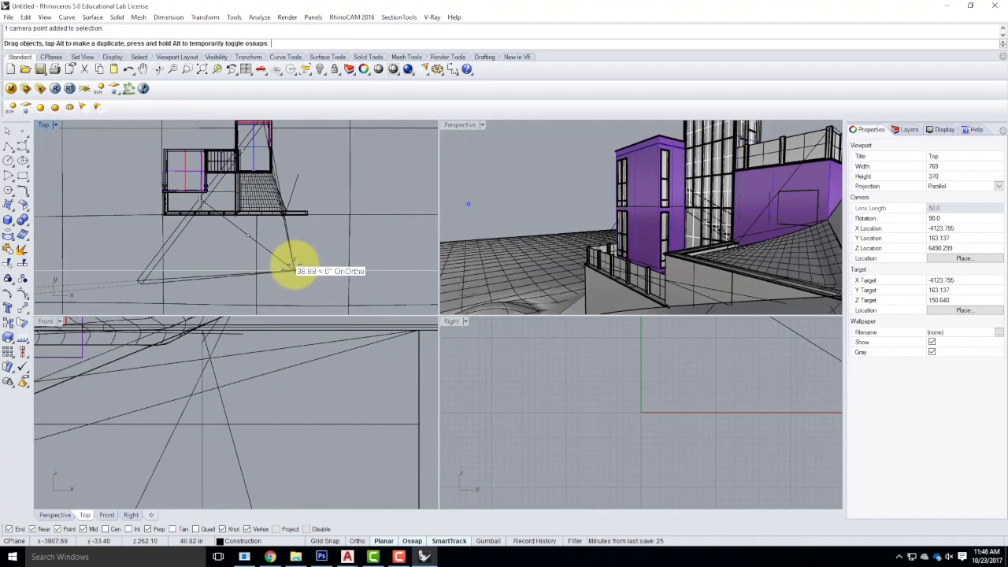
drag(294, 269, 294, 270)
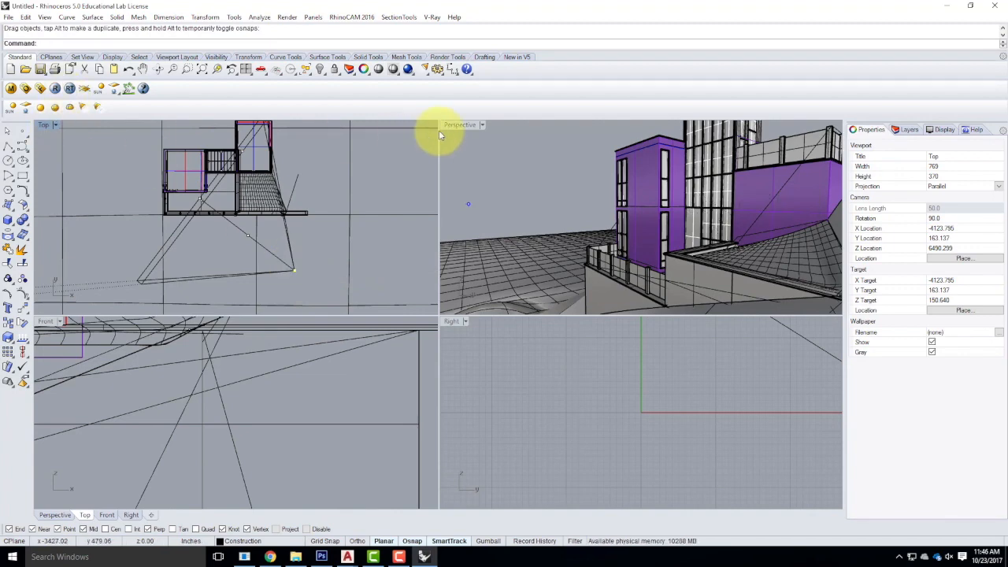
- Select the Perspective camera's location point and try to reposition it in the Front view
click(482, 124)
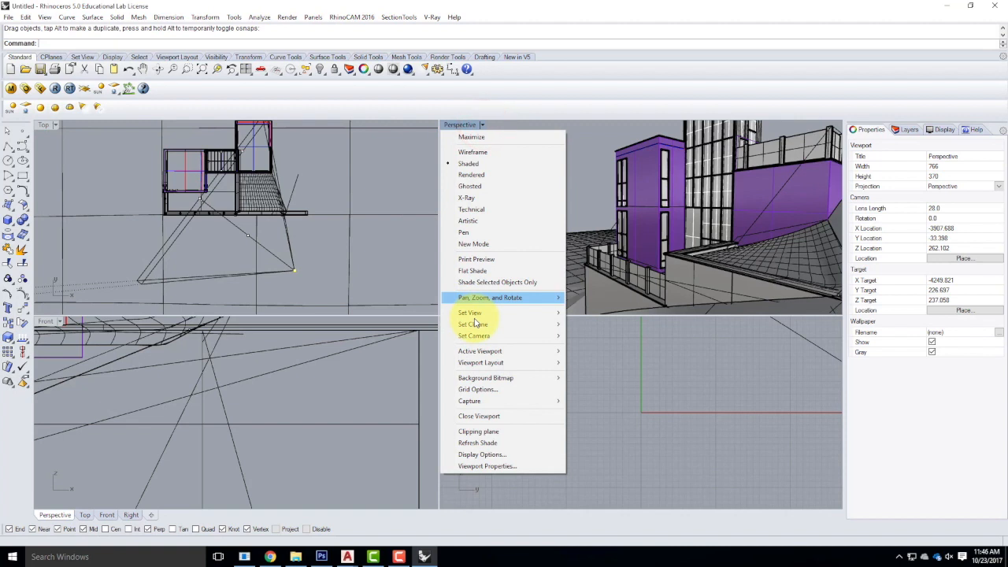
mouse_move(478, 338)
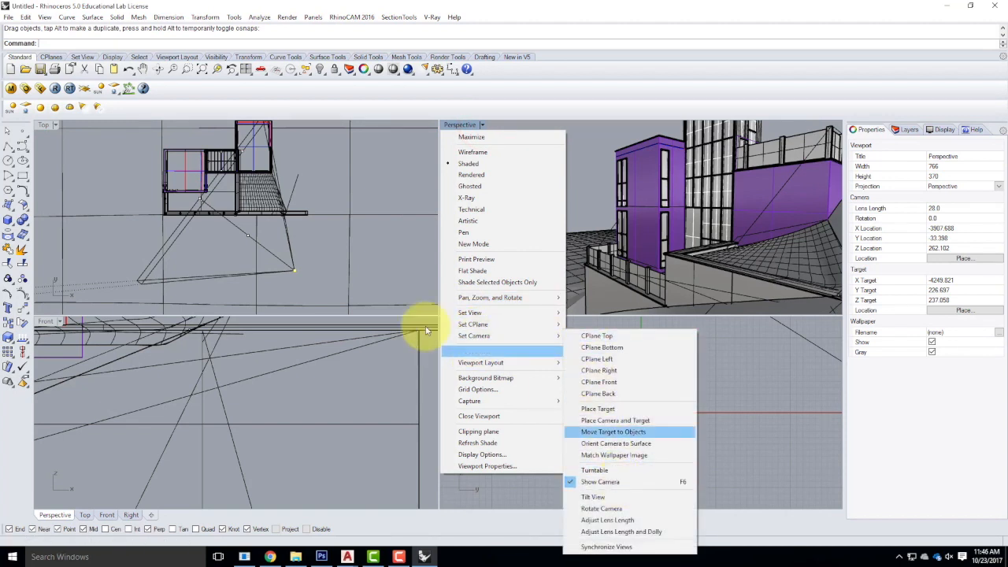
click(318, 263)
click(293, 269)
scroll(237, 407, down, 5)
scroll(238, 407, up, 5)
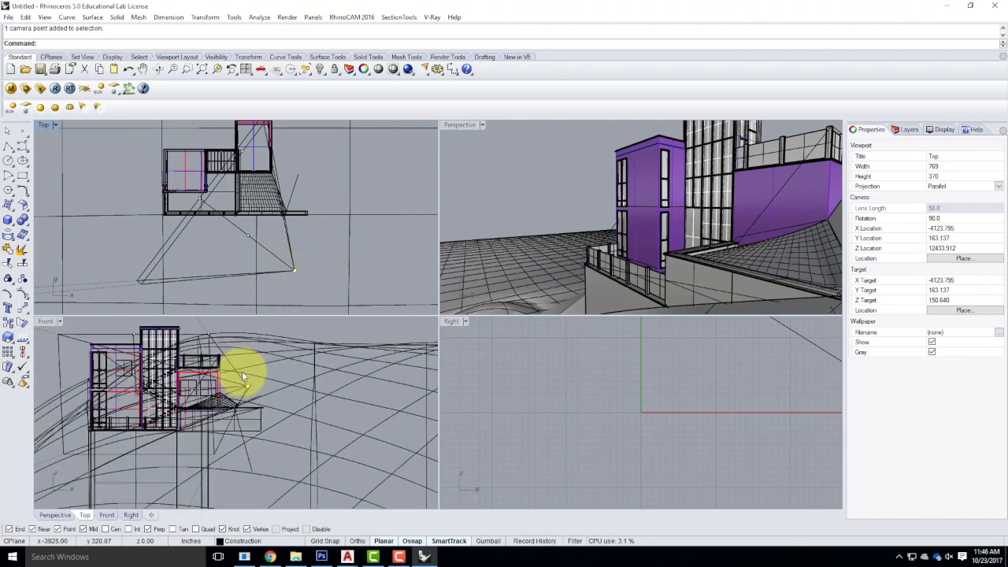
click(252, 400)
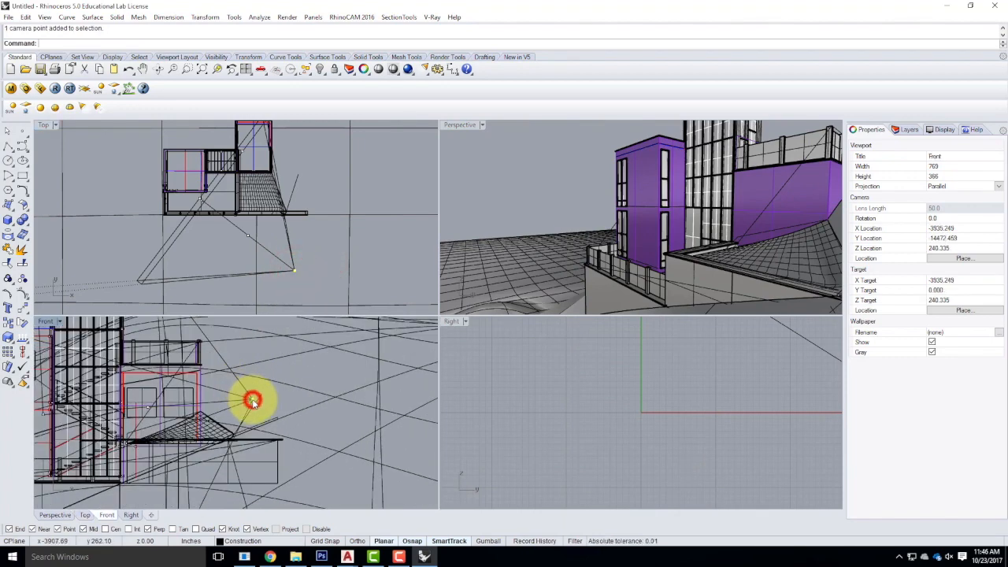
drag(250, 403, 400, 341)
- Undo the last operation and redo the network surface
key(ctrl+z)
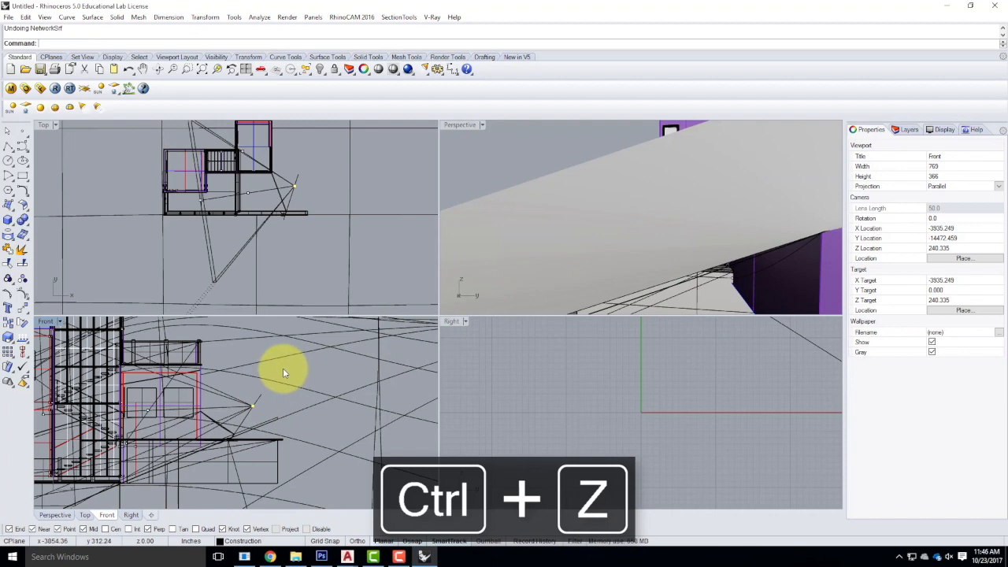
click(25, 16)
click(38, 40)
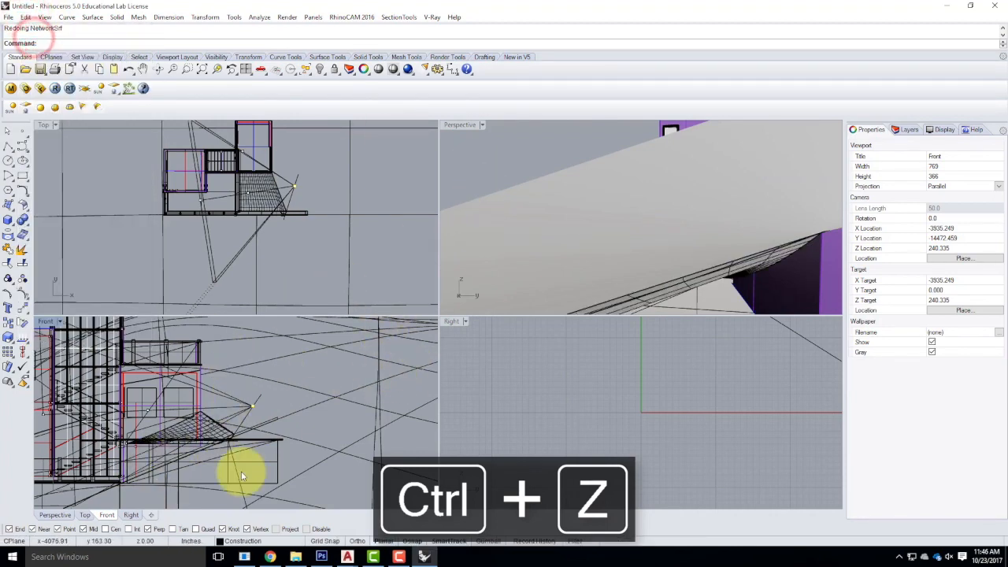
- Move the camera point back in front of the building in the Top view, first with Ortho on, with all object snaps disabled
click(356, 540)
drag(296, 187, 293, 240)
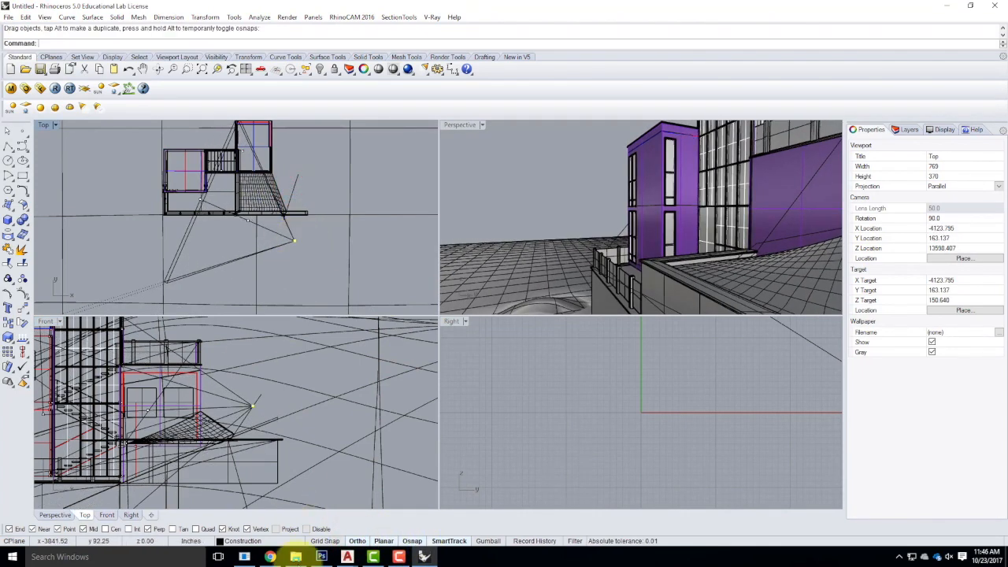
click(307, 529)
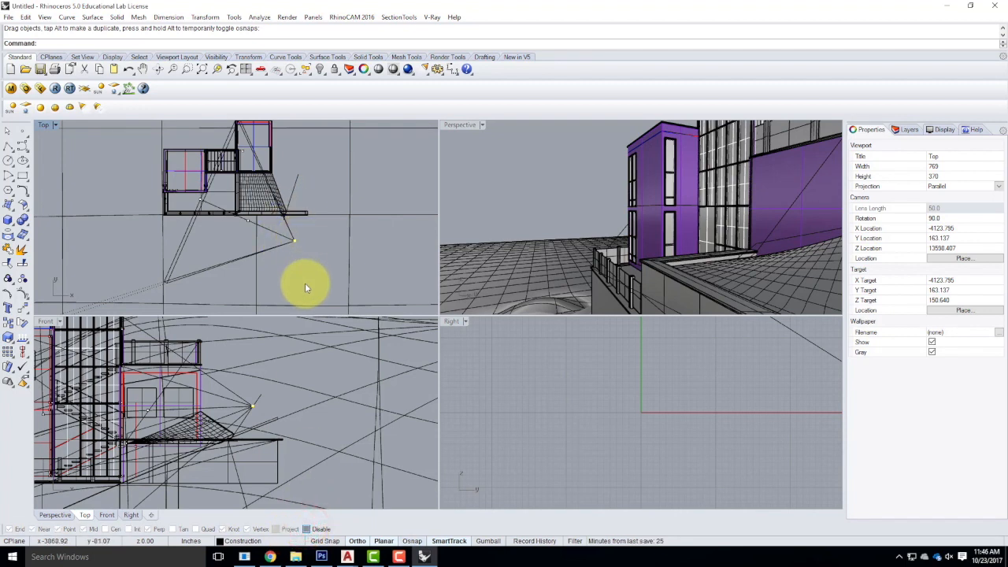
click(294, 241)
drag(295, 240, 276, 266)
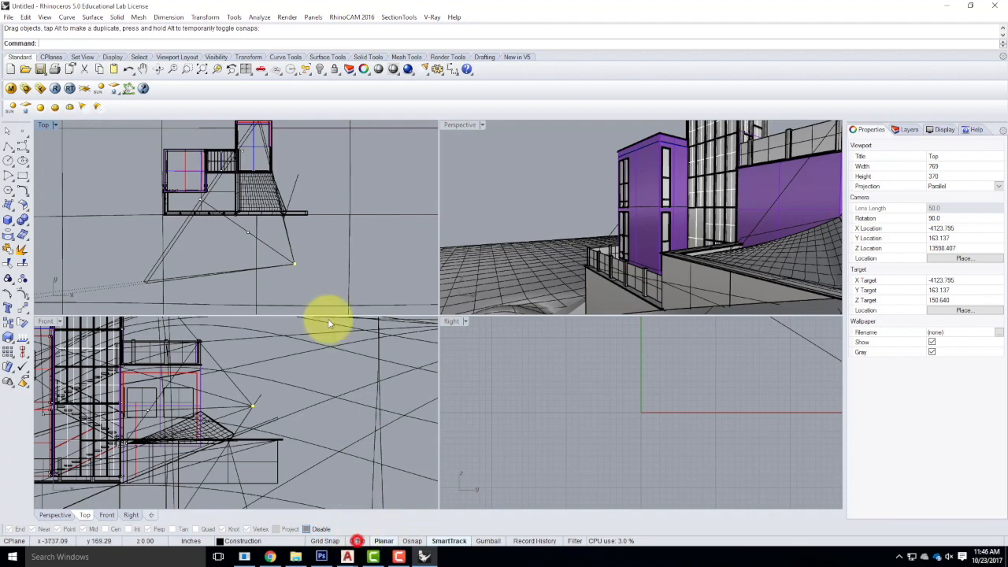
drag(293, 268, 280, 277)
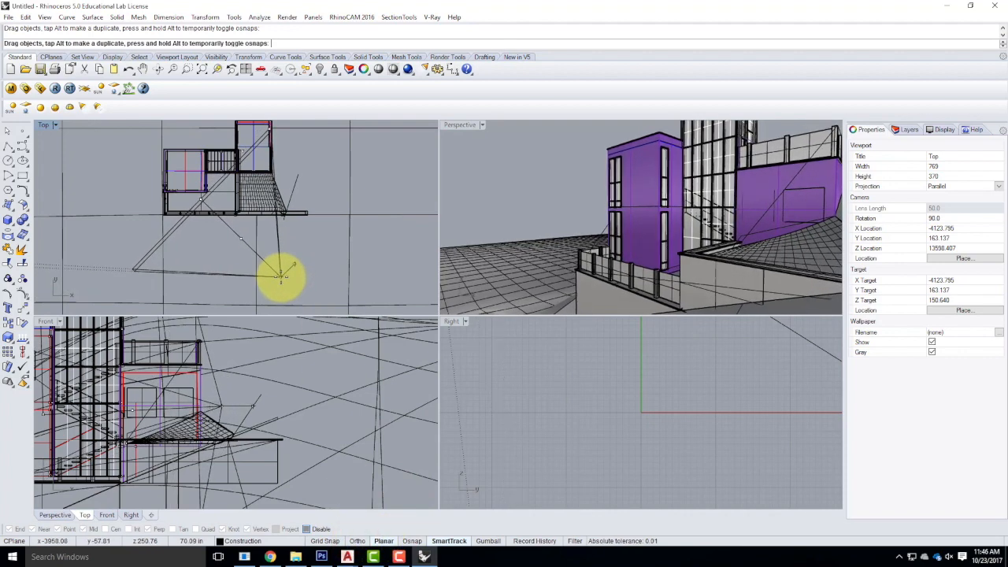
- Lower the camera point in the Front view and pan the Perspective view to reframe the building
click(222, 407)
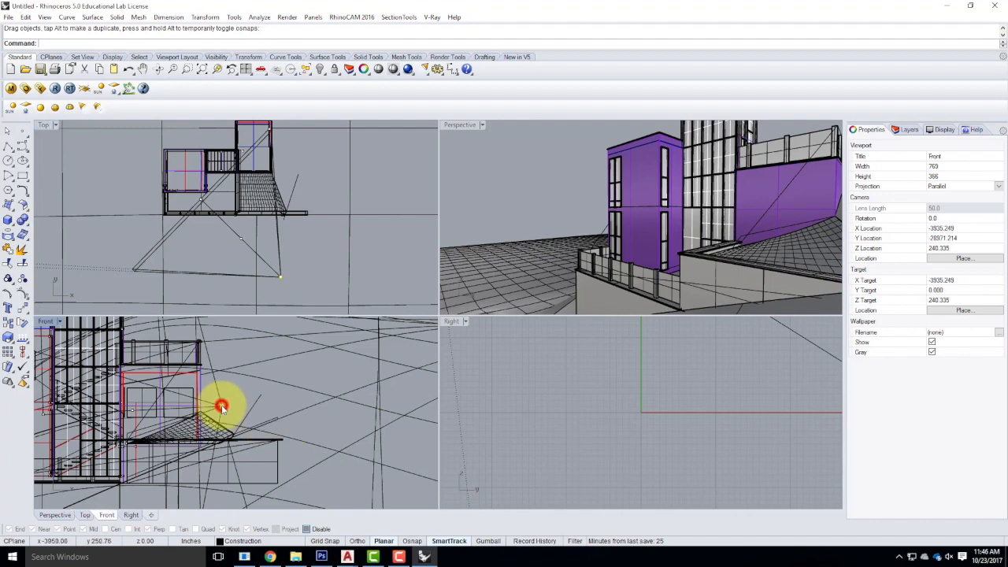
drag(222, 410, 214, 446)
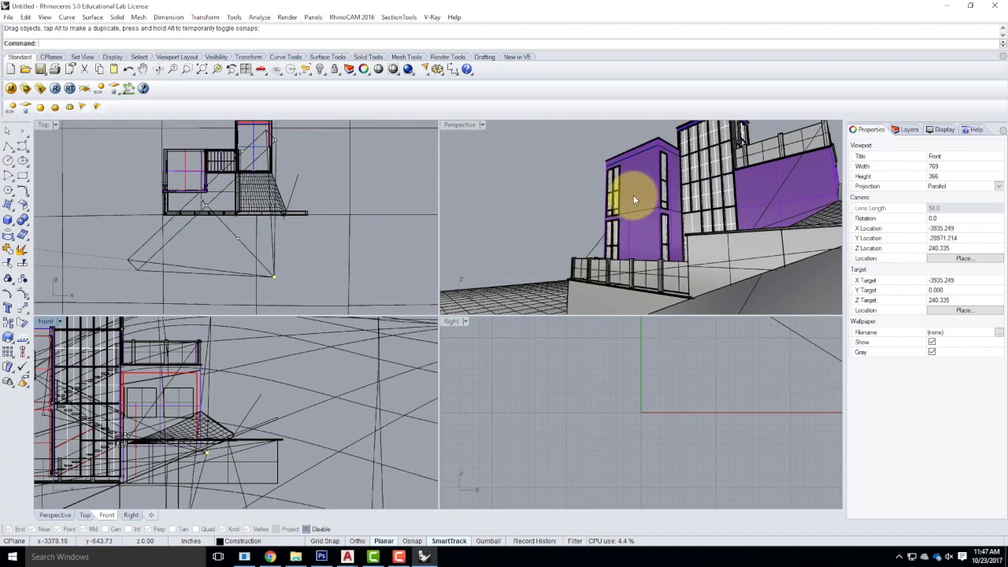
click(463, 126)
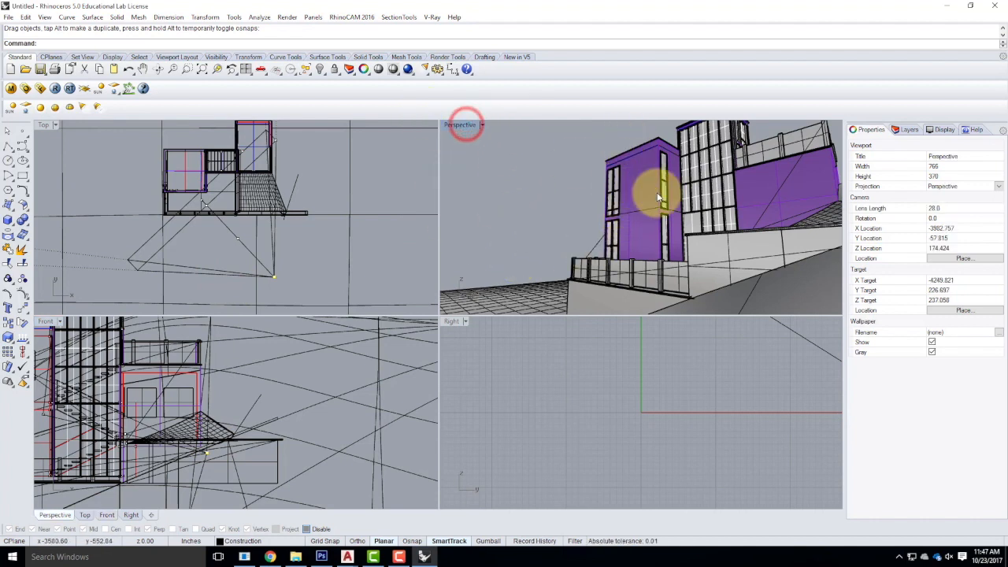
key(Return)
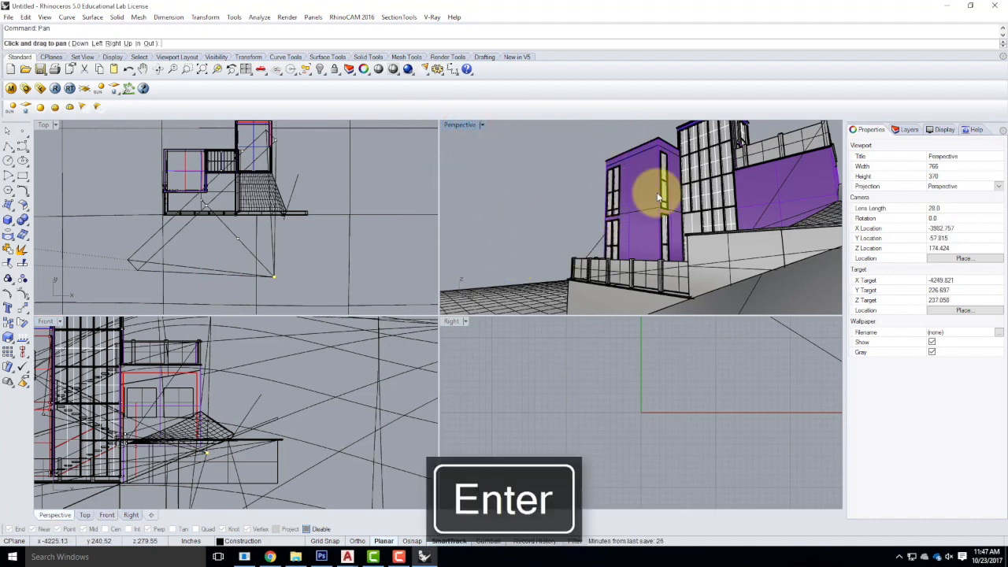
drag(685, 168, 696, 188)
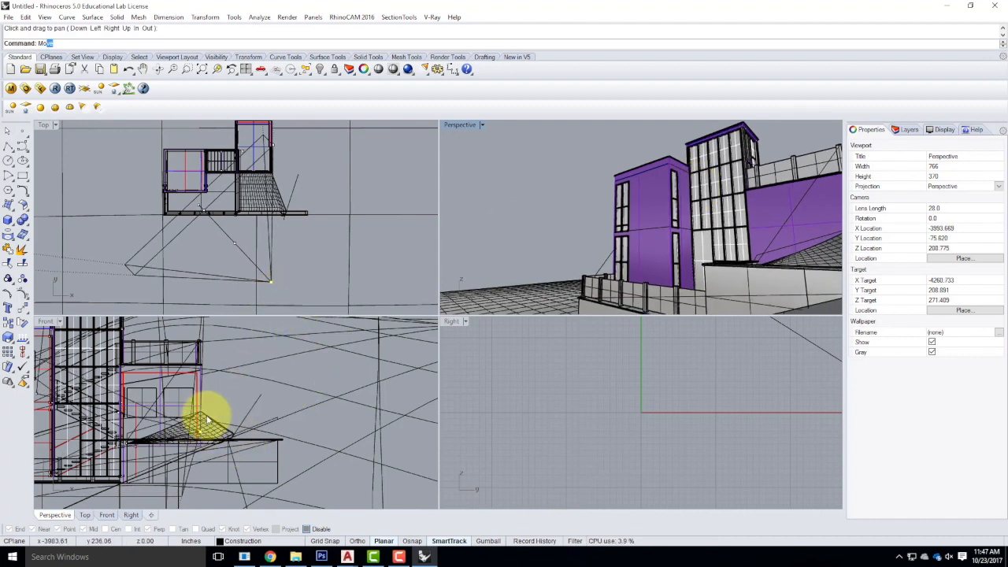
- Raise the camera point about 38 inches in the Front view with the Move command
key(Return)
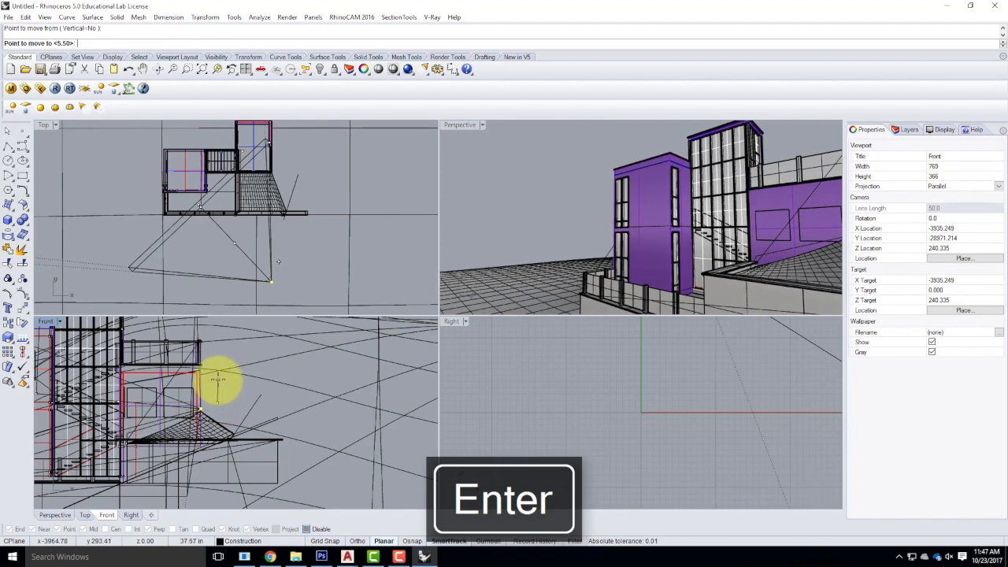
click(217, 380)
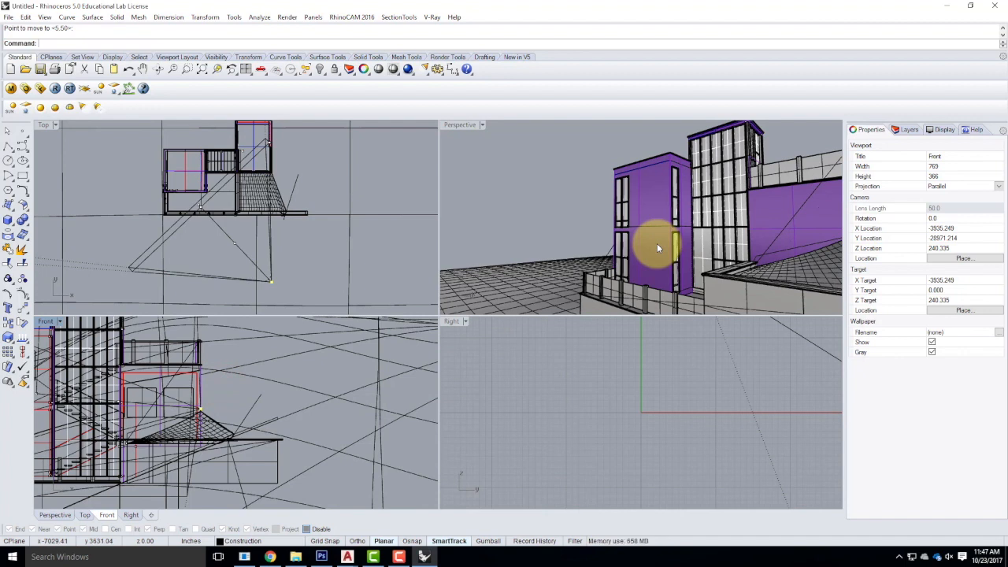
key(Return)
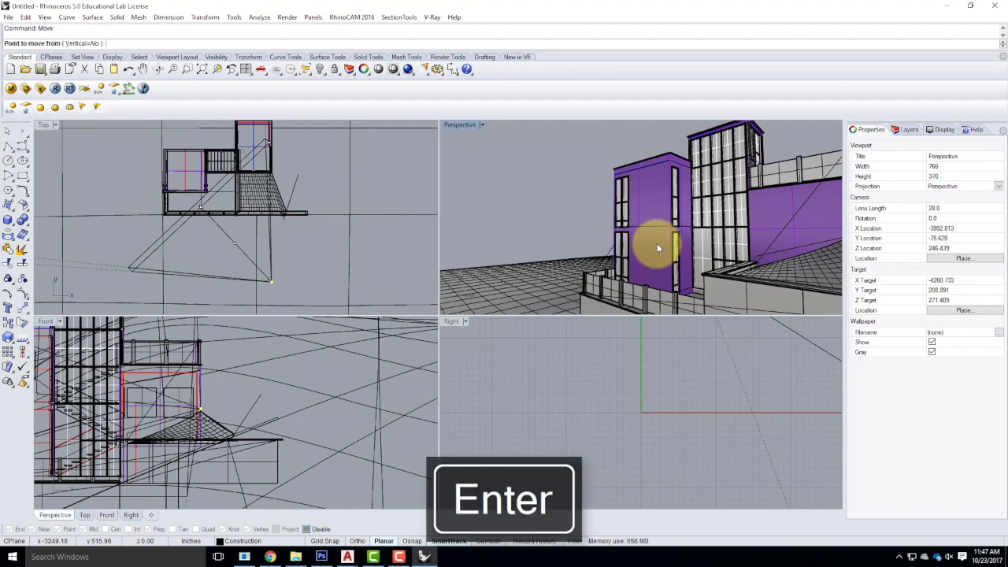
key(Escape)
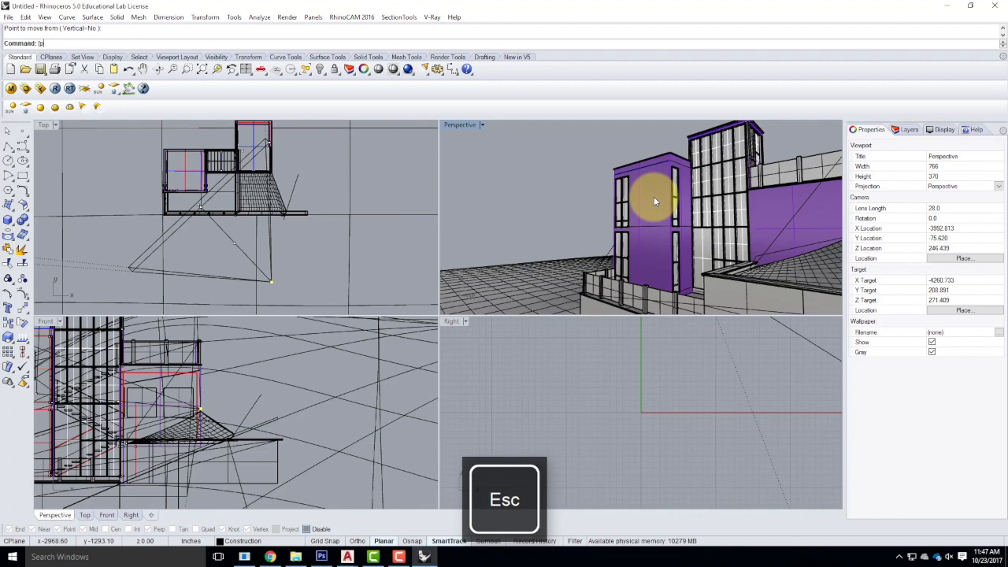
- Pan the Perspective view to reframe the building and maximize the Perspective viewport
key(BackSpace)
text(pan)
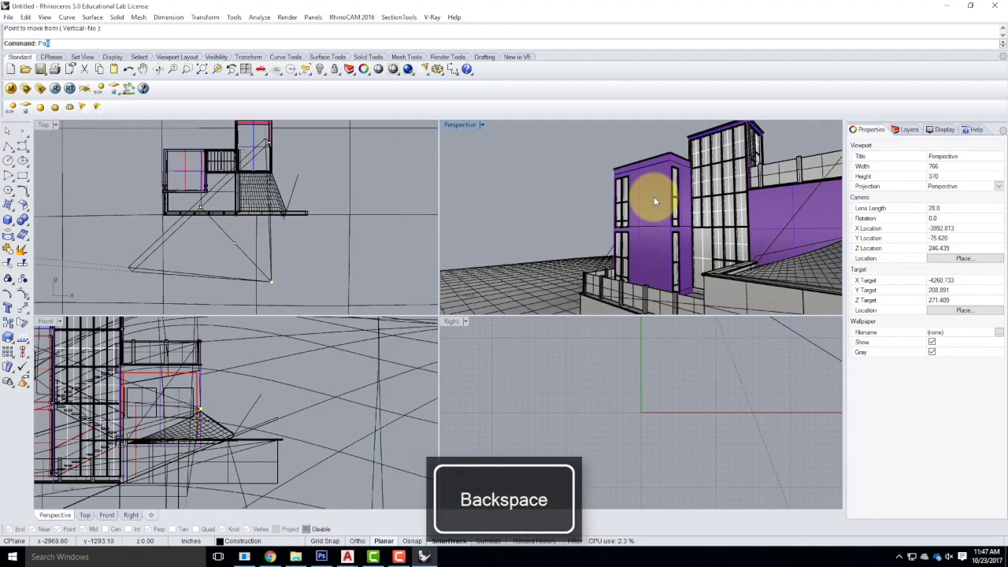
key(Return)
drag(663, 168, 654, 181)
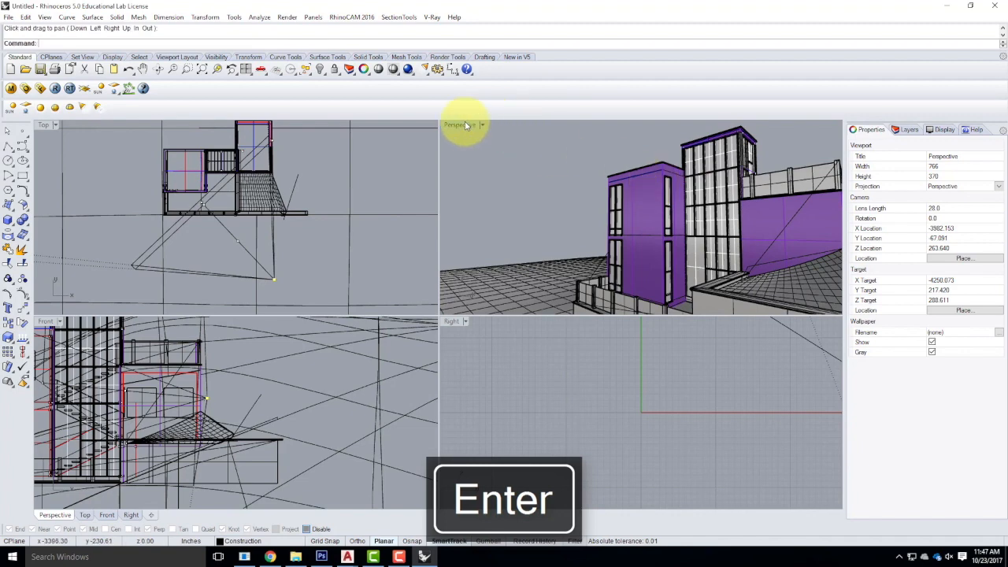
double_click(463, 123)
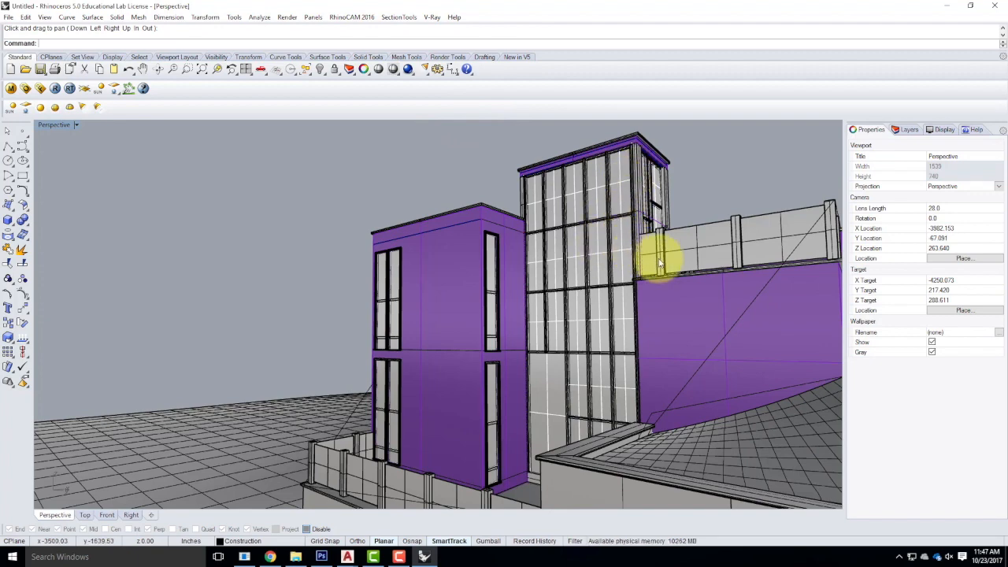
- Zoom out and pan the Perspective view to finish framing the building, with open sky and terrain beside it
scroll(612, 252, down, 2)
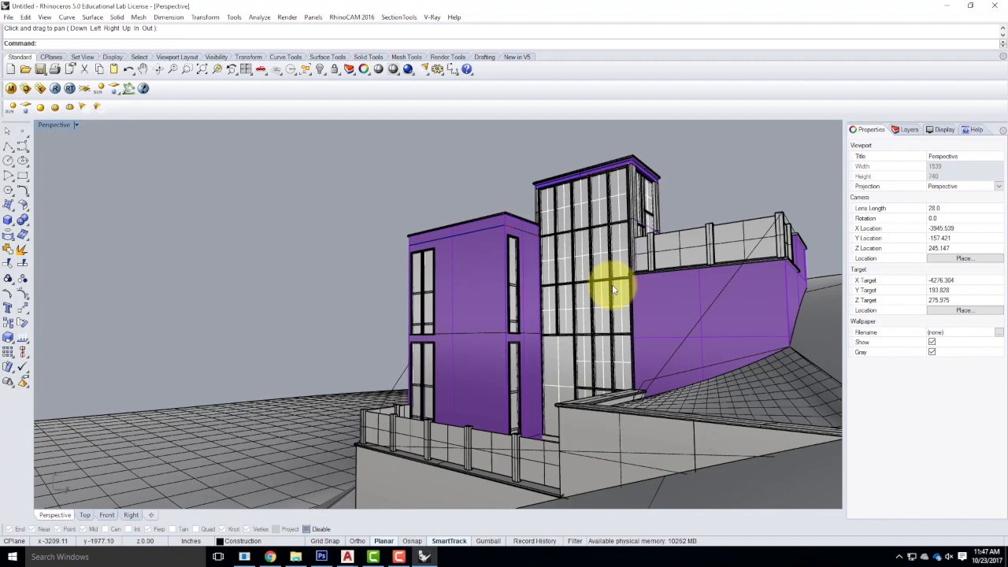
key(Return)
drag(605, 315, 652, 308)
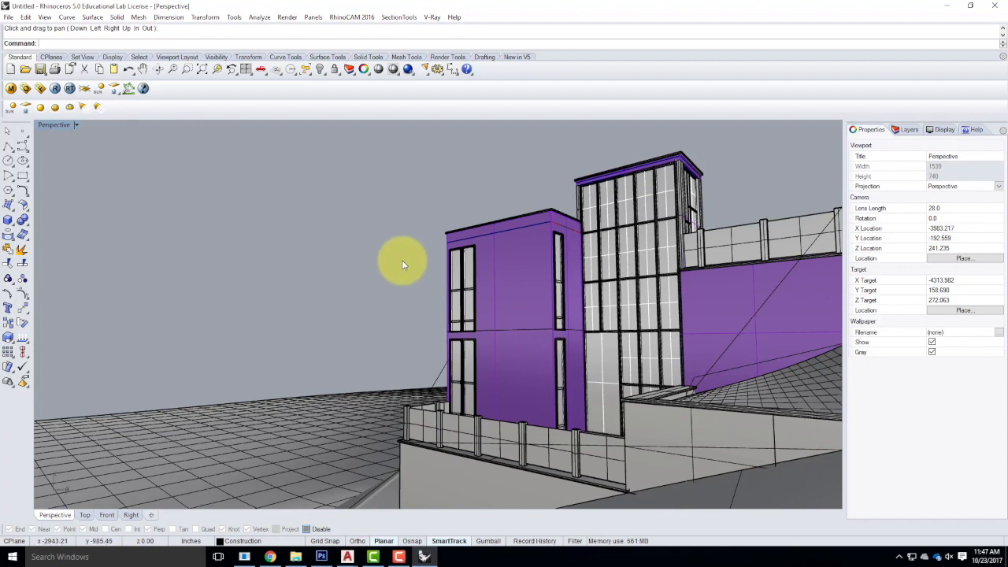
- Save the current Perspective viewport as a named view called ExteriorView01
click(78, 125)
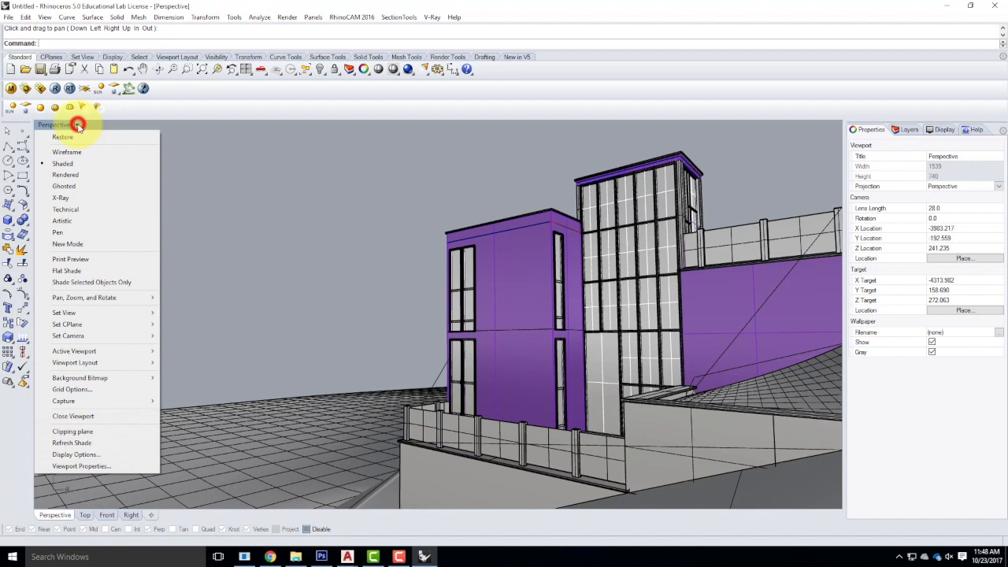
mouse_move(123, 312)
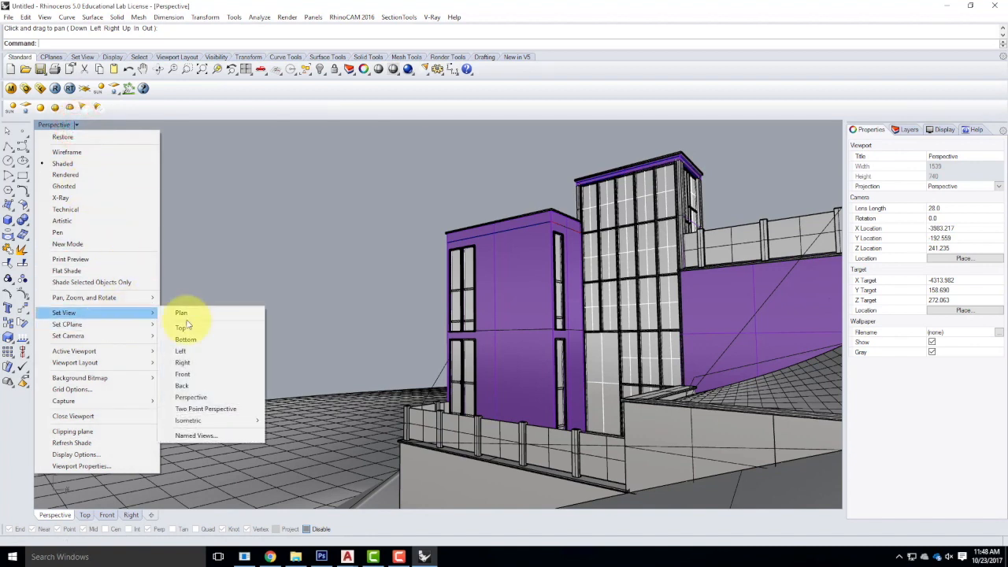
click(200, 436)
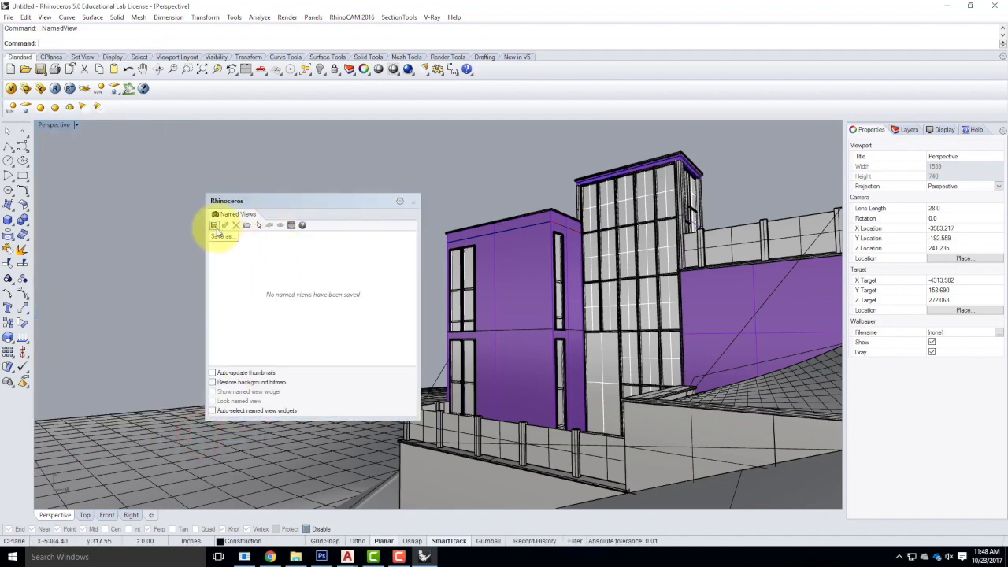
click(216, 229)
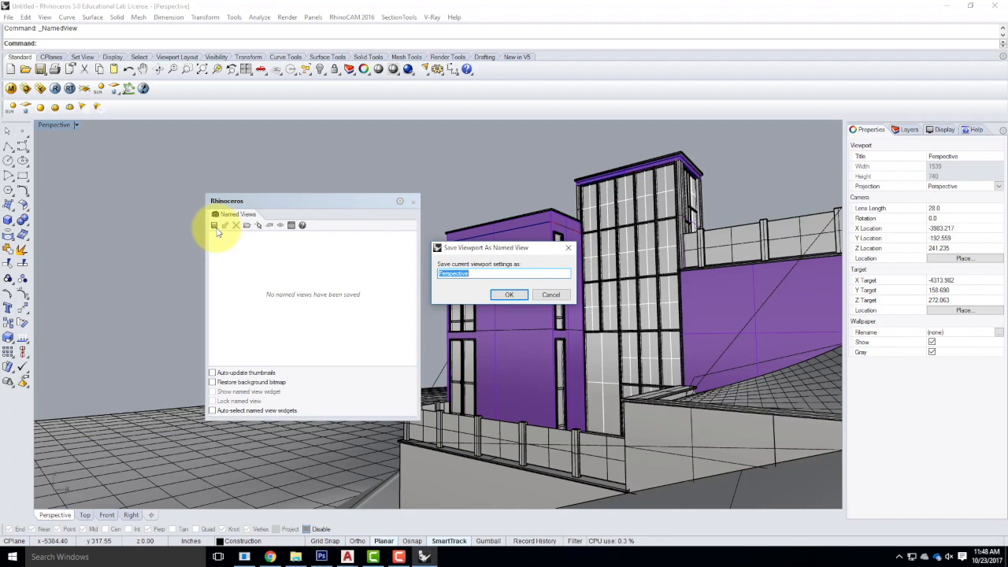
text(Ext)
text(we_)
key(BackSpace)
key(BackSpace)
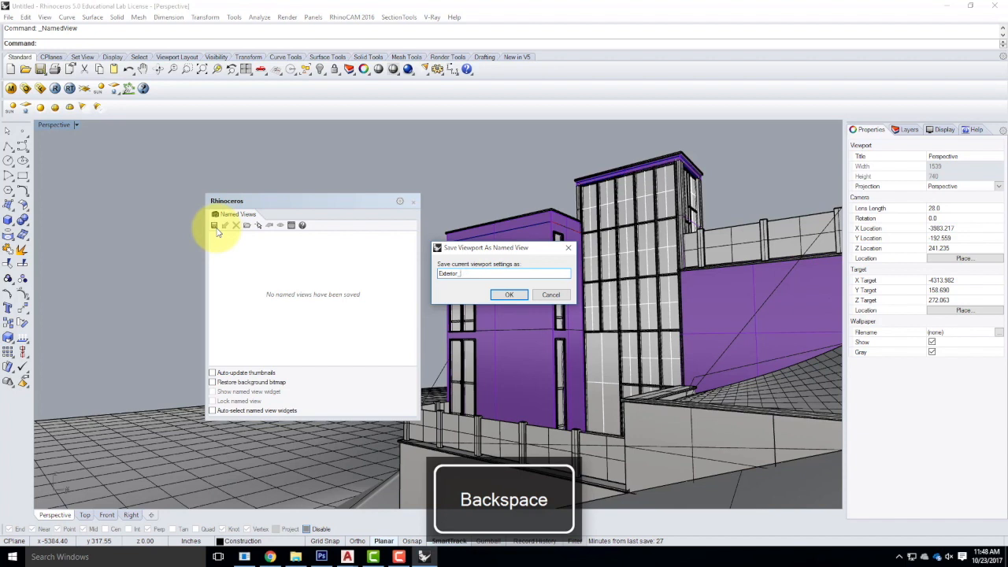
text(iew01)
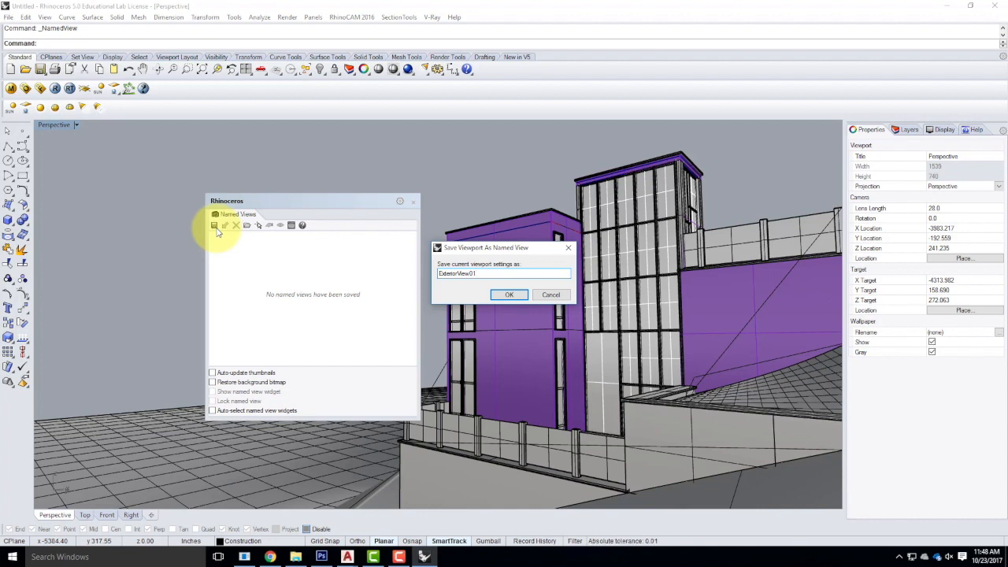
click(508, 294)
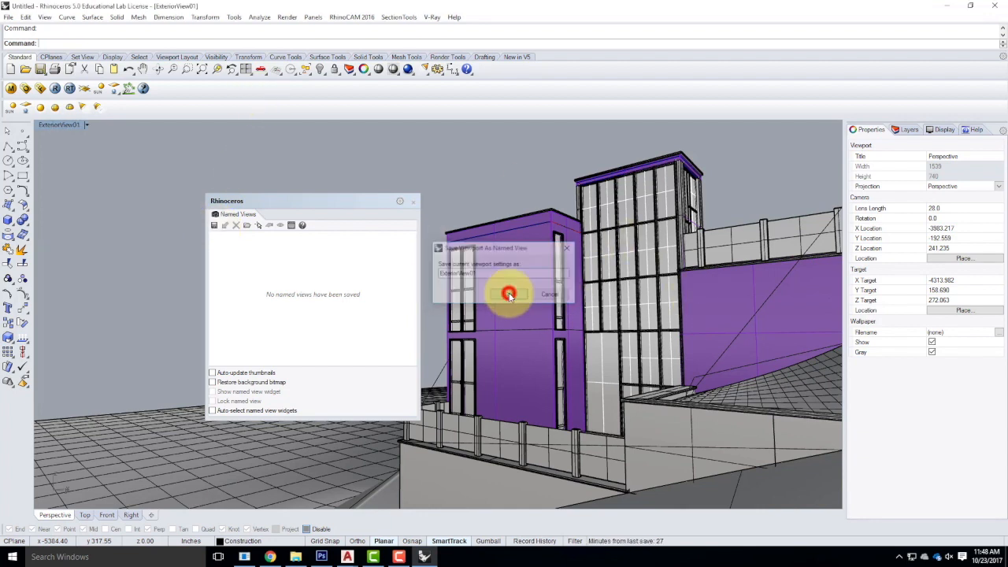
- Orbit away from the saved framing, restore ExteriorView01 from the saved named views and close the Named Views window
right_drag(630, 248, 446, 286)
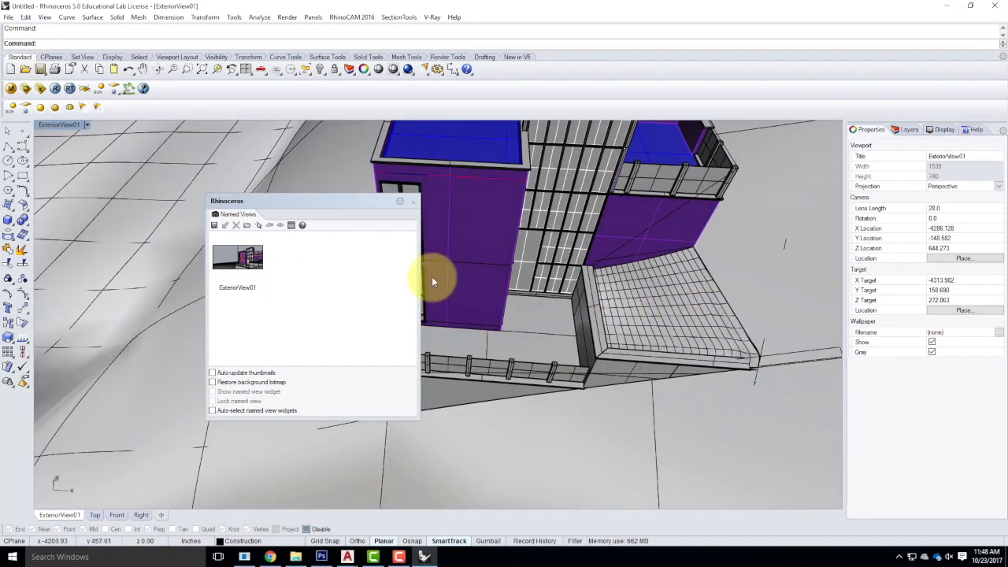
double_click(238, 257)
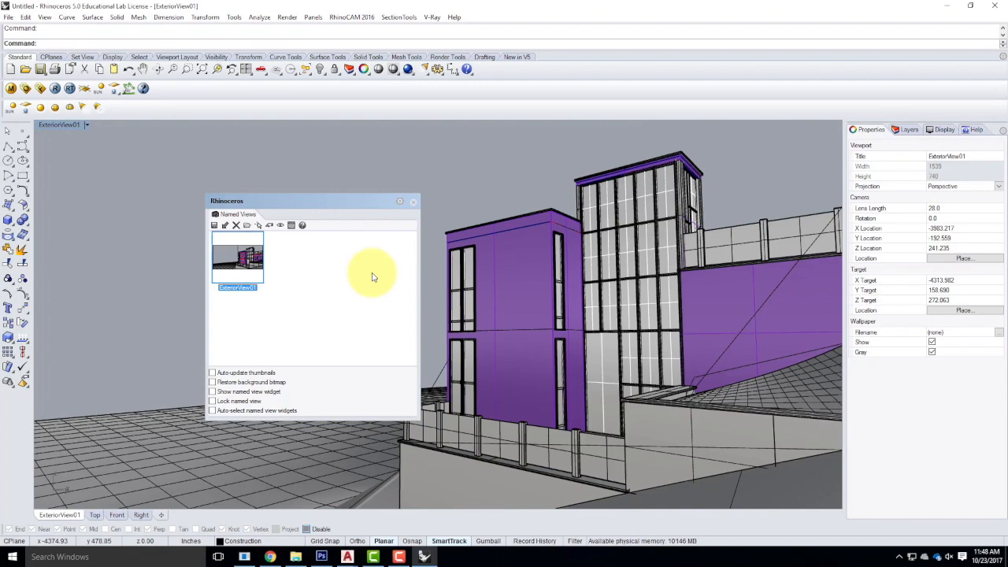
click(413, 204)
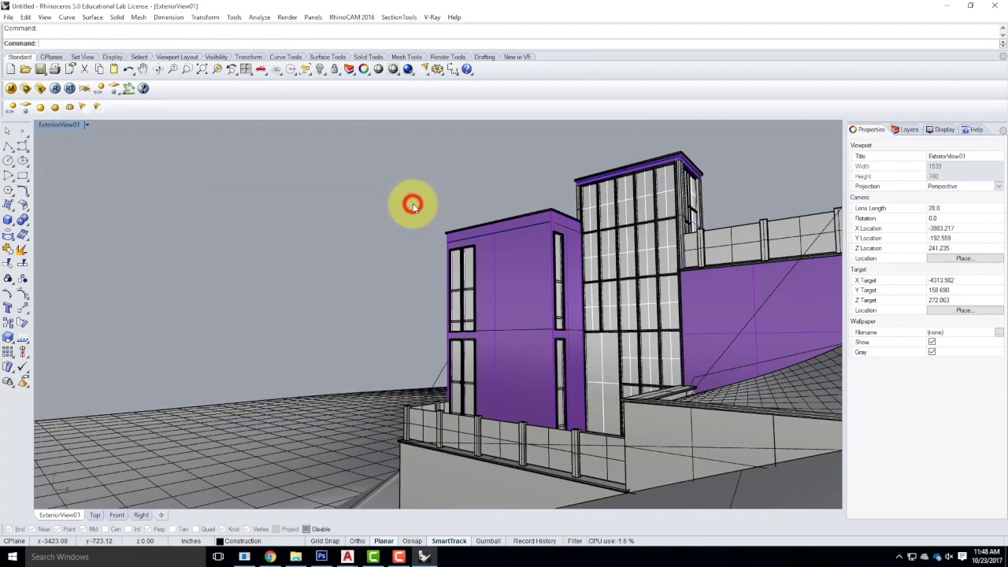
- Tilt the view slightly and reset the viewport to ExteriorView01 through its Set View options
mouse_move(275, 400)
right_down()
mouse_move(398, 422)
mouse_move(506, 424)
mouse_move(513, 404)
mouse_move(450, 370)
mouse_move(333, 373)
mouse_move(278, 389)
right_up()
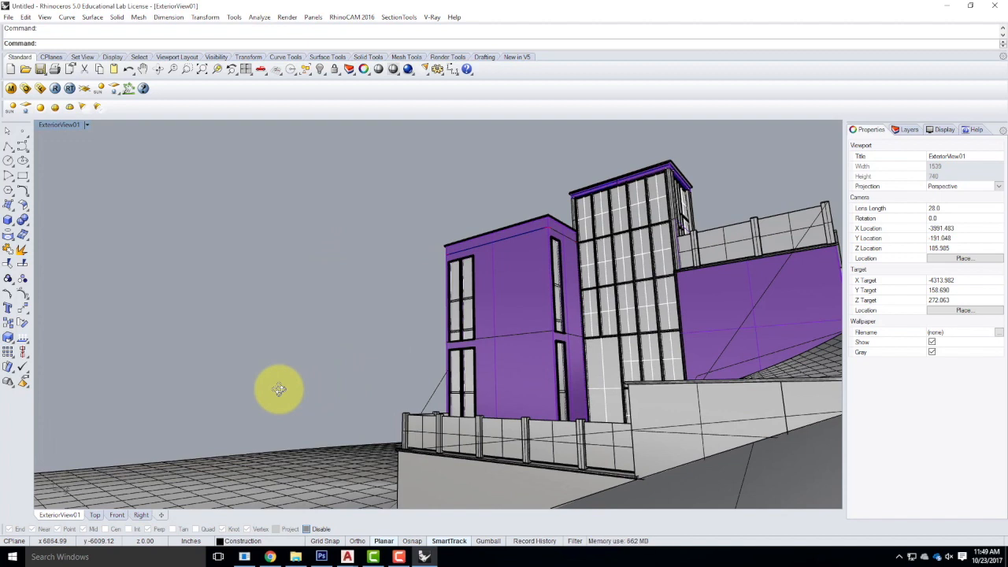
click(87, 125)
mouse_move(83, 313)
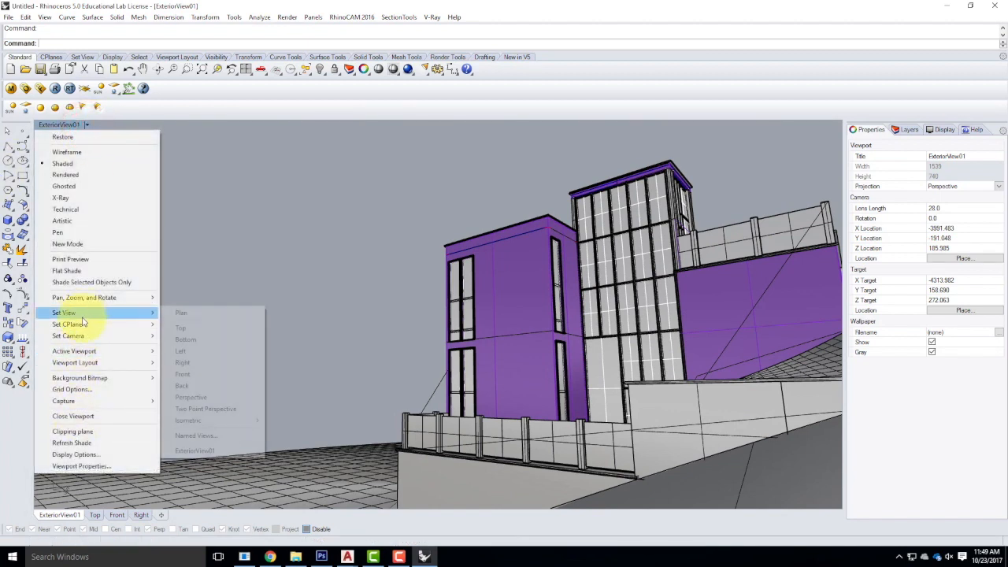
click(201, 450)
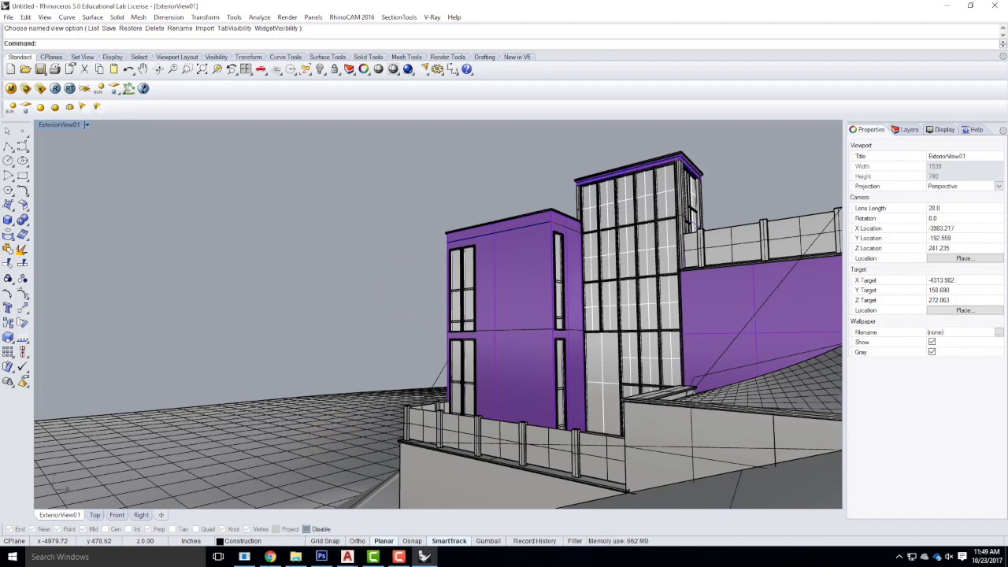
- Create a new layer named Environment
click(903, 129)
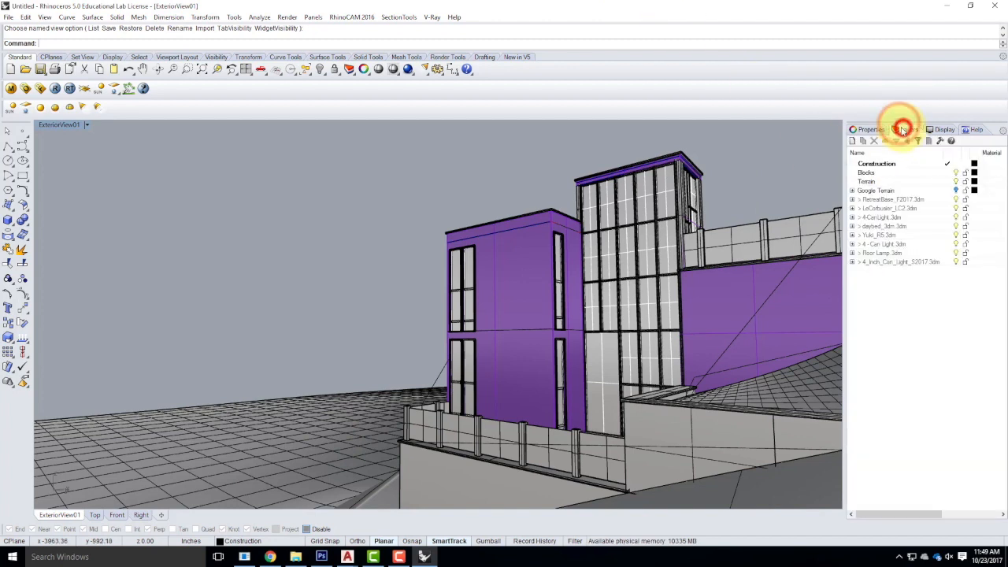
click(852, 142)
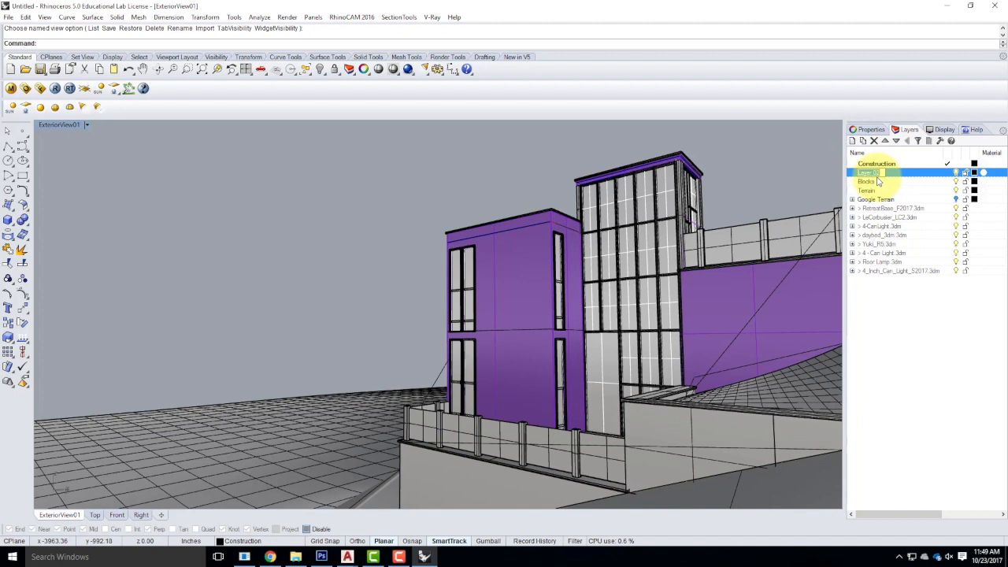
text(Environment)
key(Return)
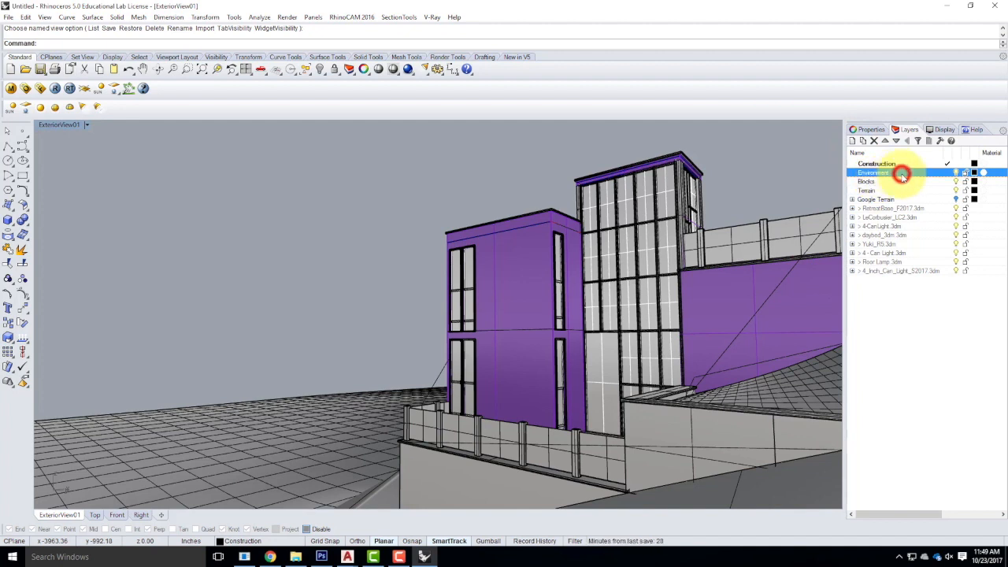
- Add two sublayers named Sun and Water under the Environment layer and select the Sun sublayer
click(861, 142)
text(Sun)
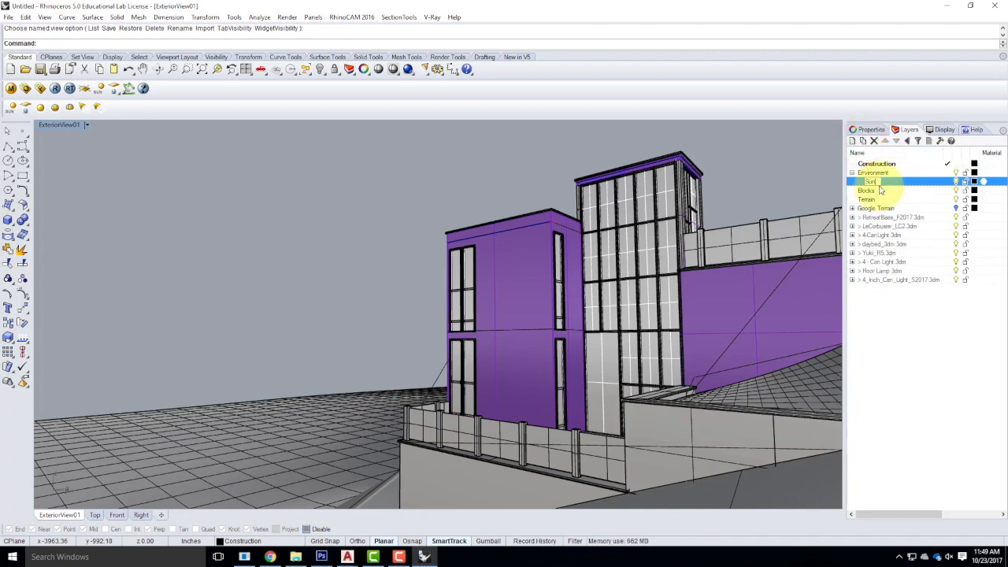
key(Return)
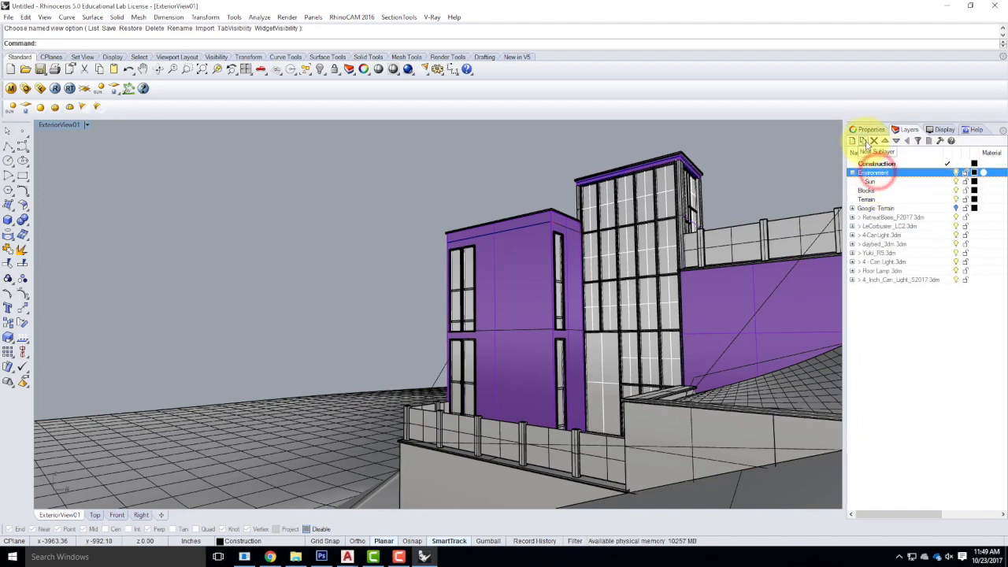
click(864, 142)
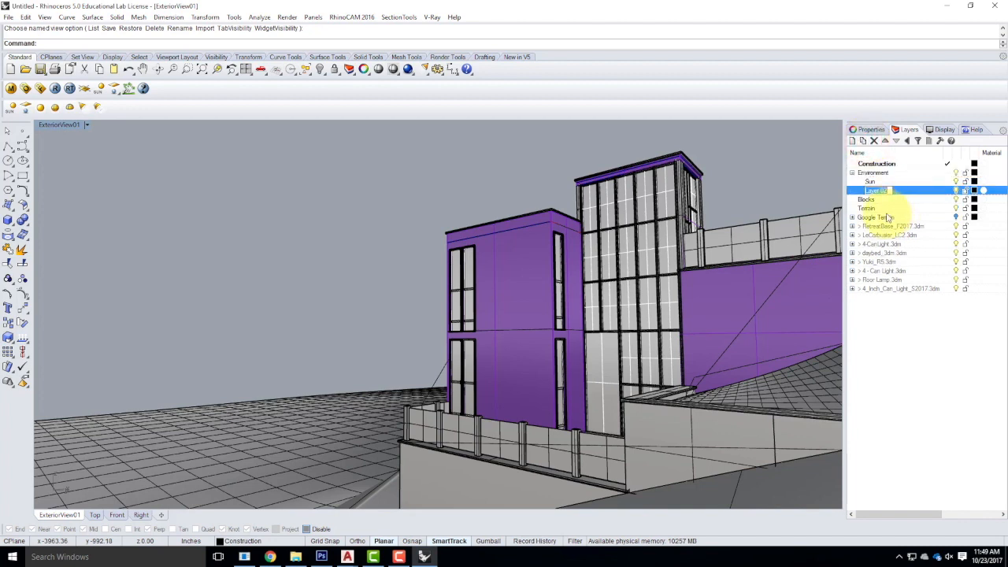
text(Water)
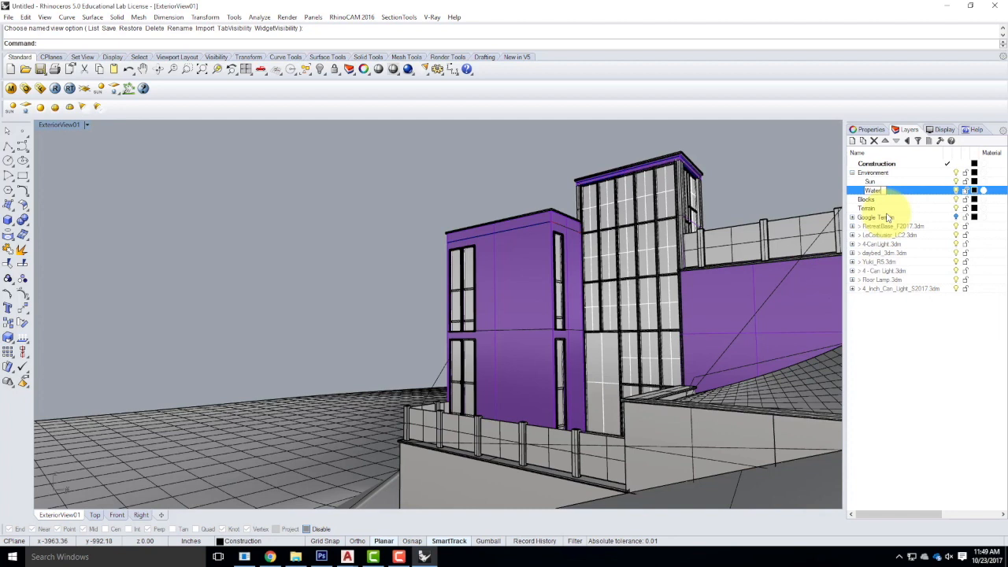
click(906, 338)
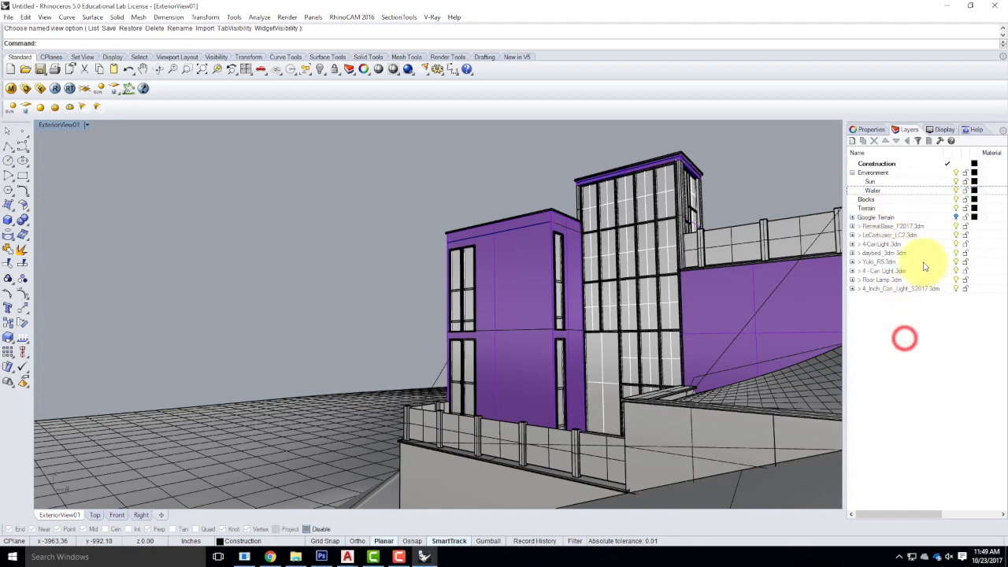
click(879, 183)
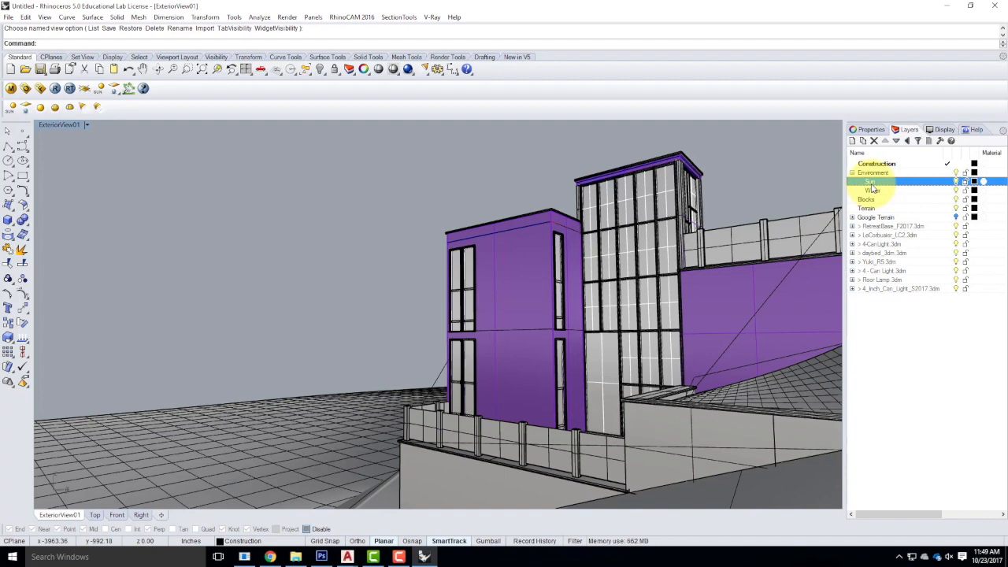
- Switch to Chrome and open the Quick Rendering Setups page from the course website's V-Ray Materials Library resources
click(270, 556)
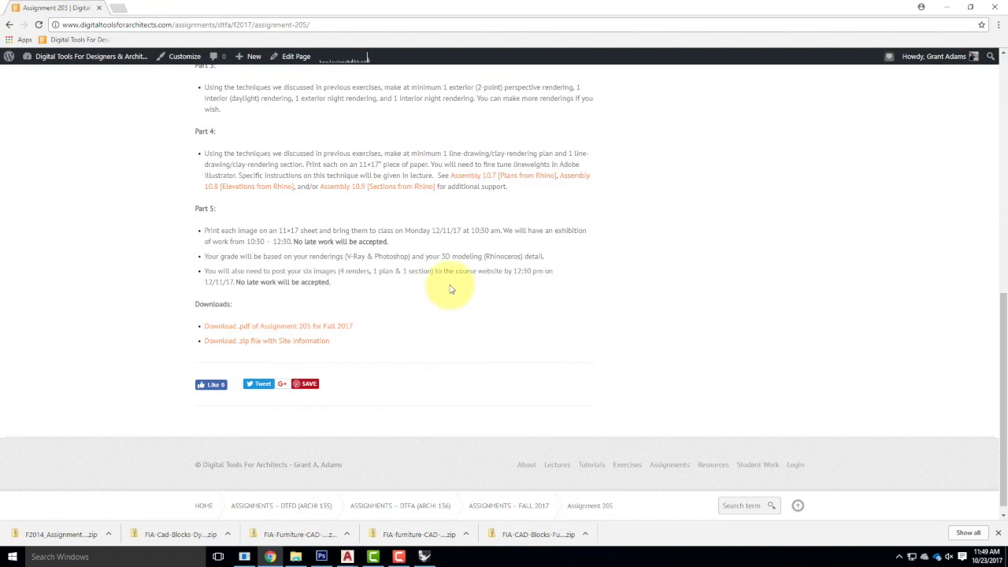
scroll(450, 283, up, 15)
mouse_move(697, 174)
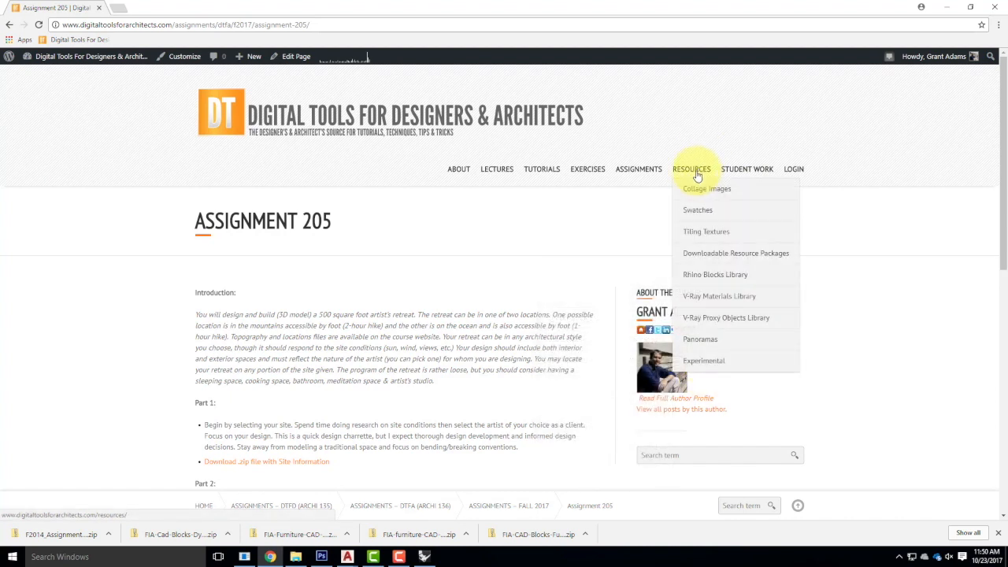
mouse_move(706, 299)
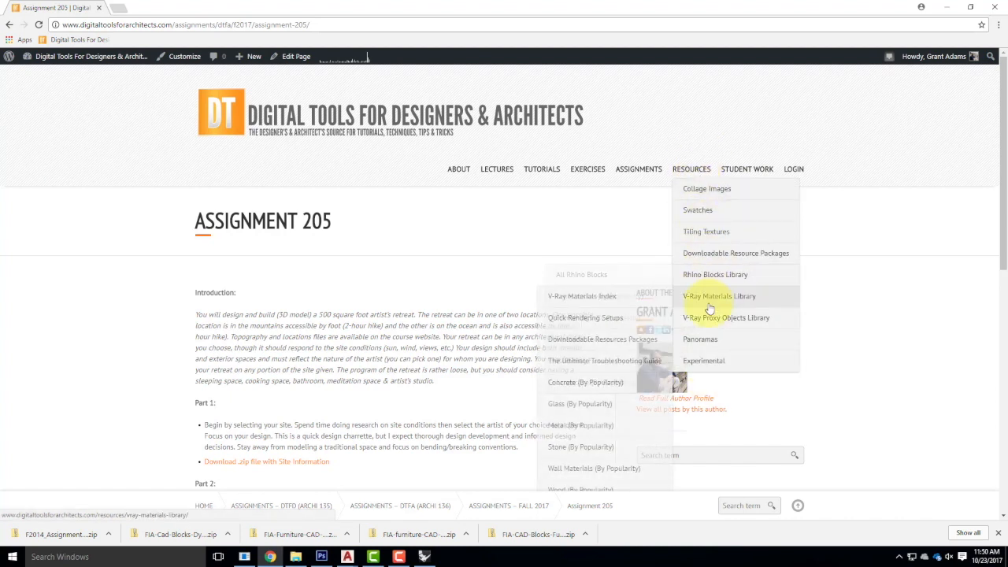
click(607, 326)
- Examine the background, sun and camera settings listed for Basic Day Scene 3 (Malibu Overlook)
scroll(607, 326, down, 3)
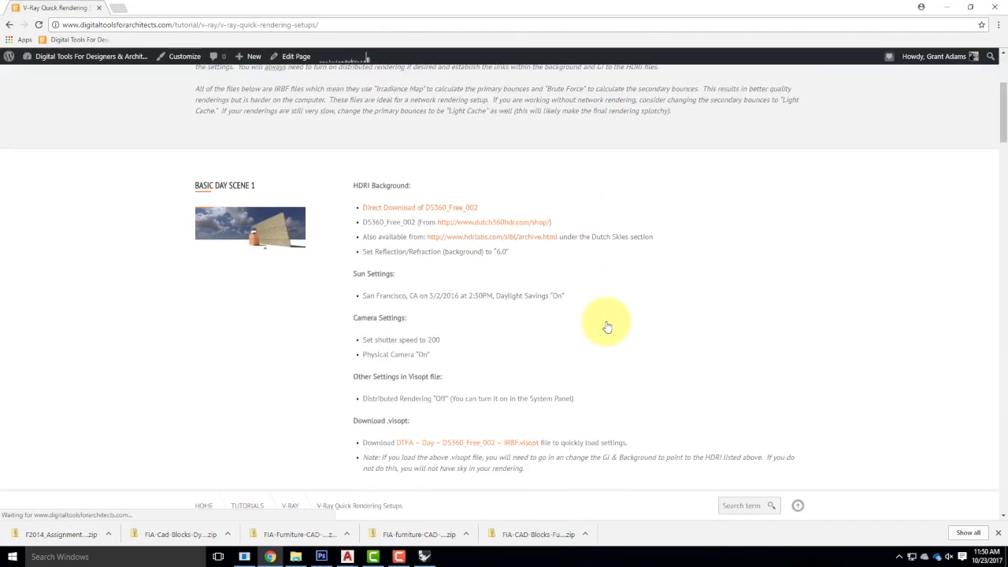
scroll(607, 326, down, 9)
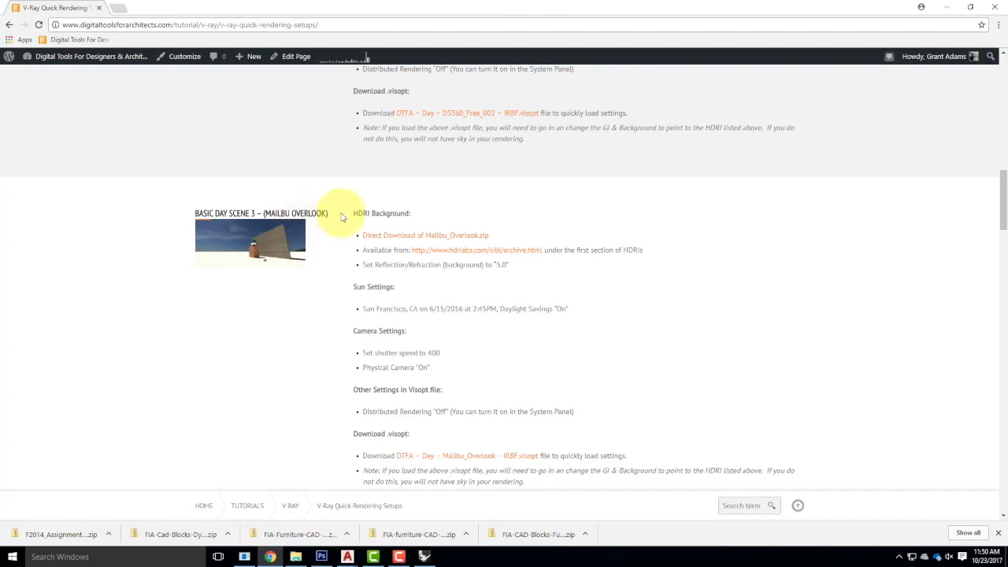
scroll(495, 211, down, 1)
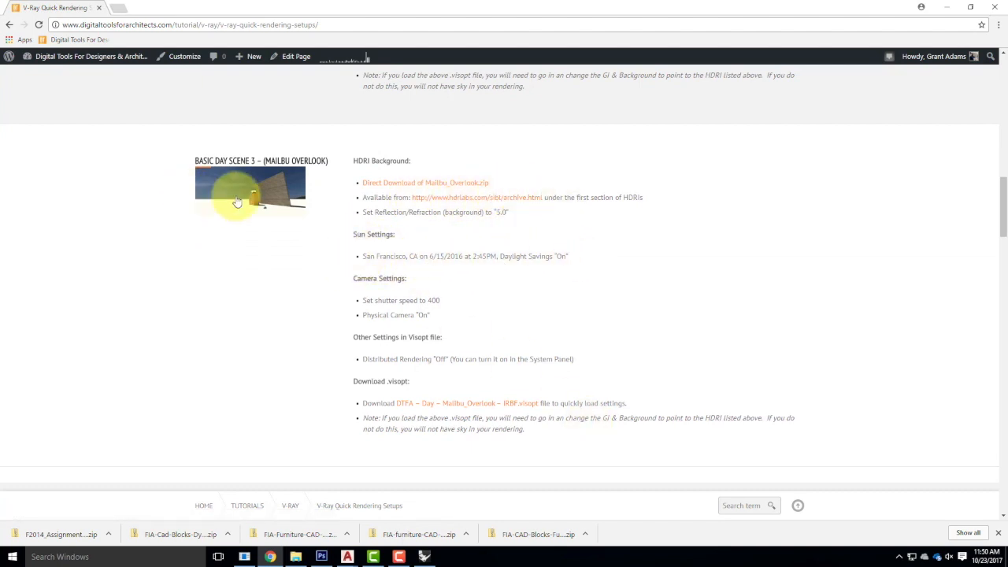
drag(368, 257, 551, 257)
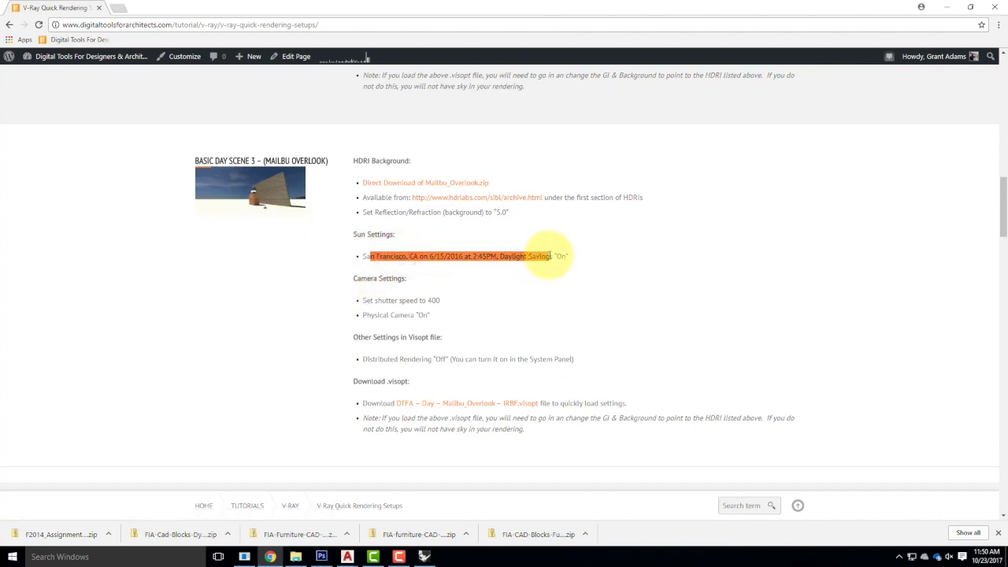
click(434, 258)
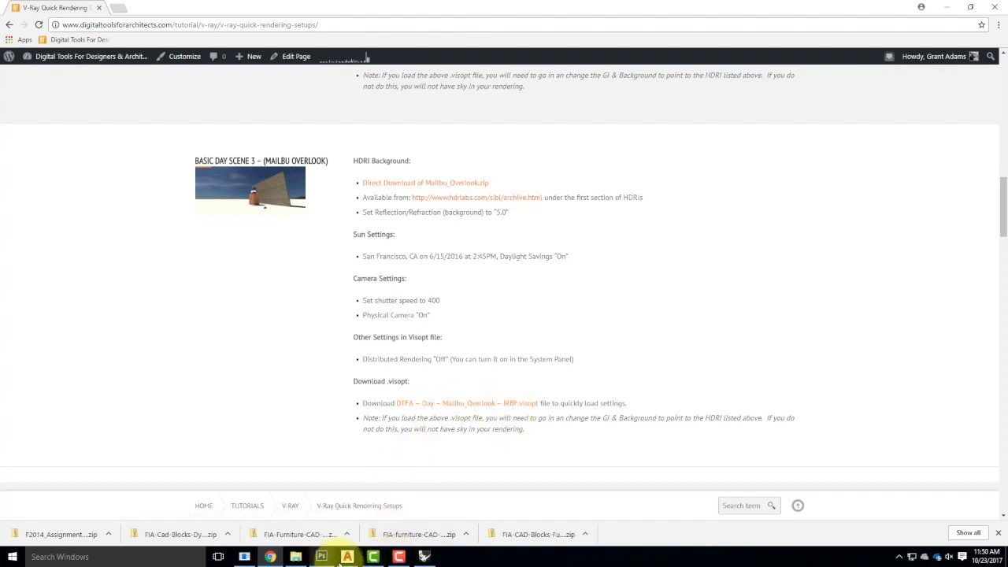
- Switch to Rhino, start loading a visopt file in the V-Ray option editor and browse to Resources > V-Ray > V-Ray HDRI > Day HDRIs > Malibu_Overlook
click(426, 558)
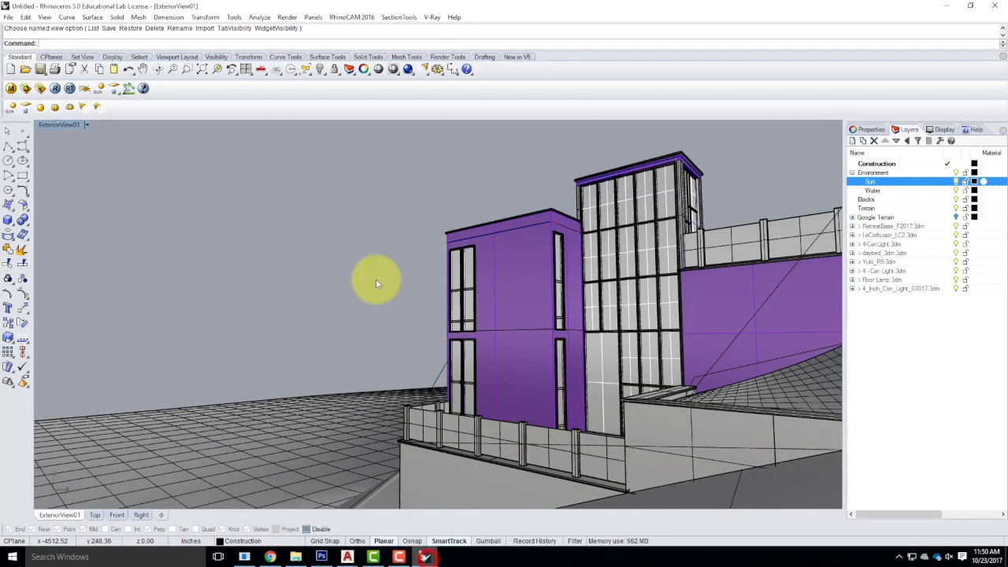
click(25, 88)
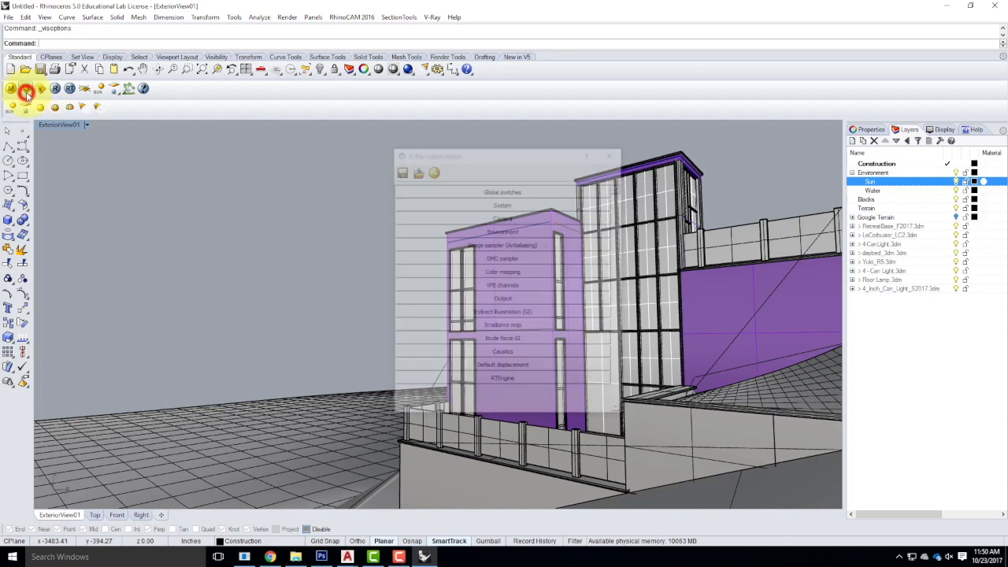
click(417, 172)
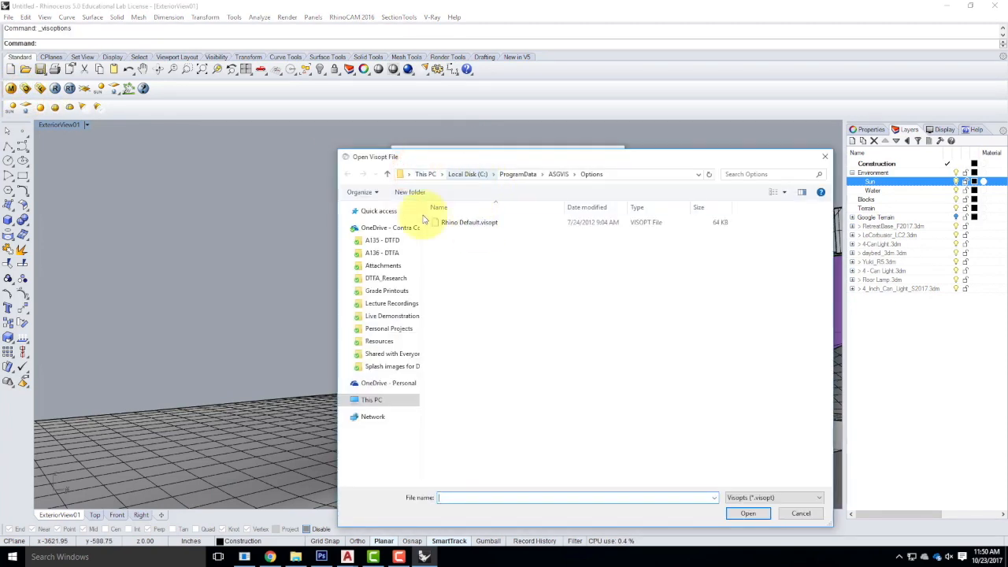
click(385, 343)
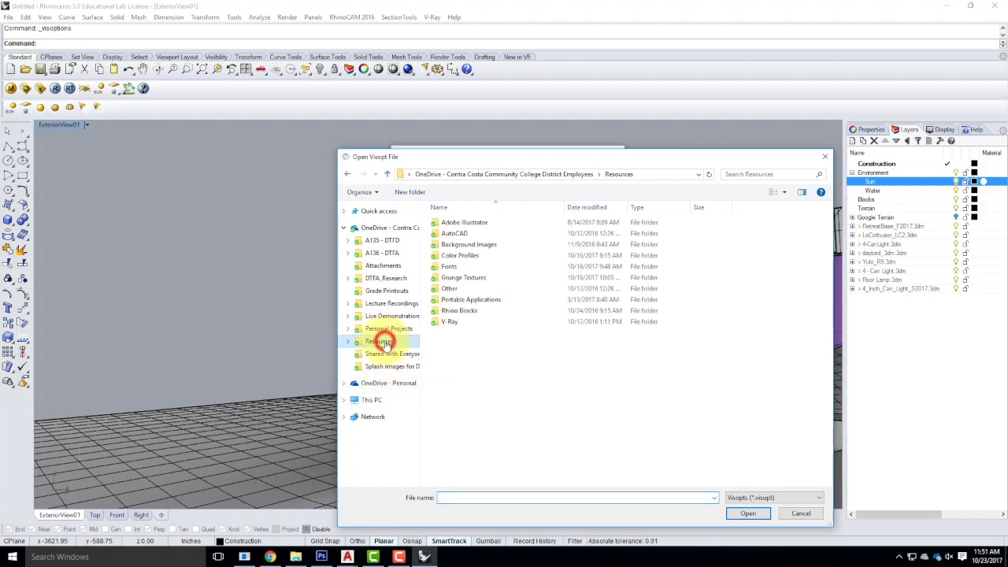
click(460, 323)
double_click(461, 323)
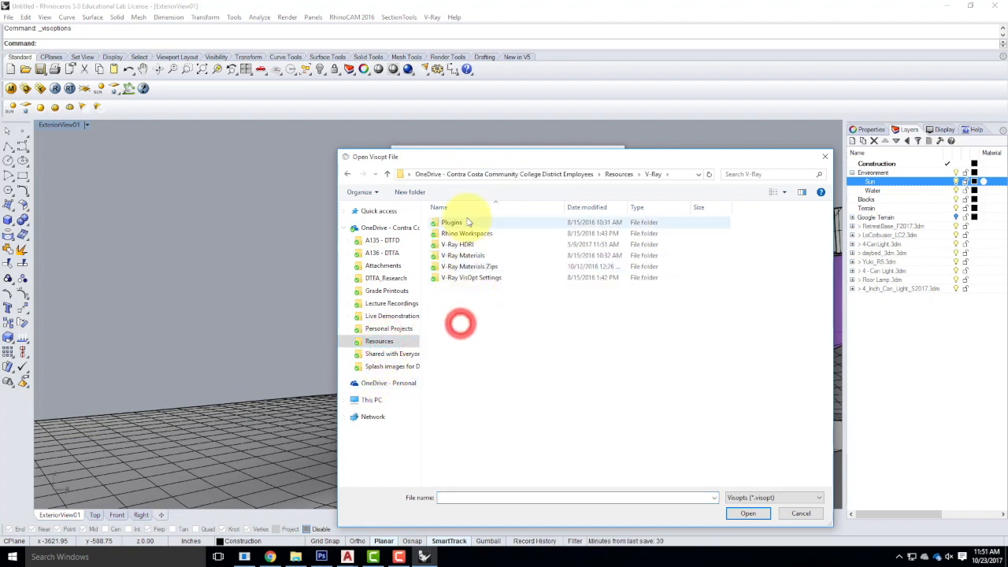
double_click(468, 236)
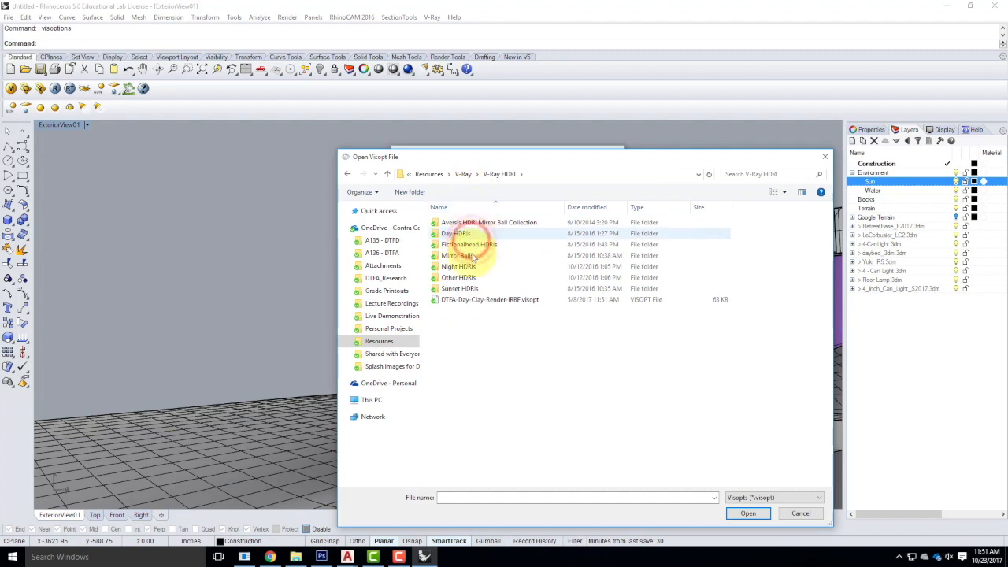
double_click(459, 234)
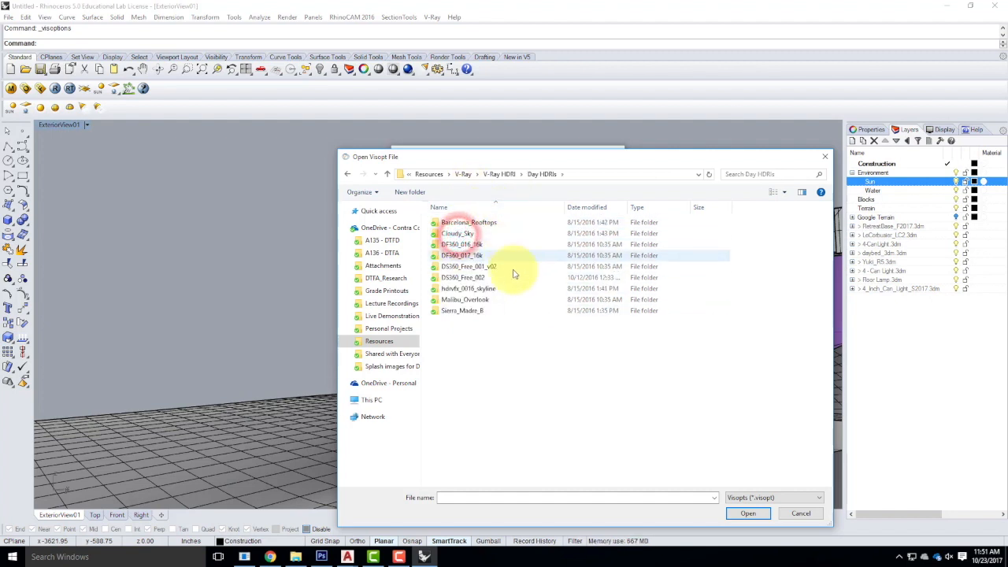
double_click(482, 299)
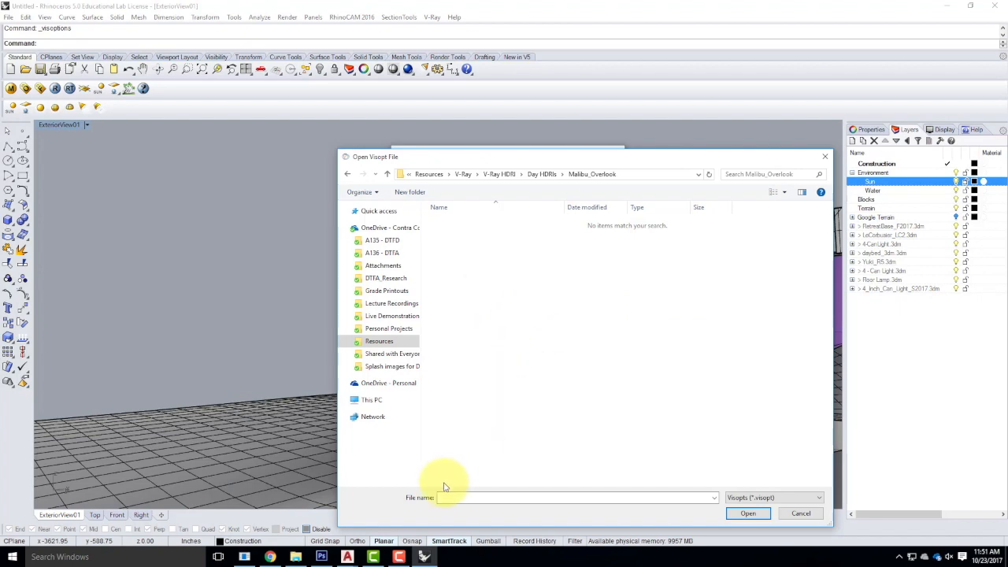
- Switch to Chrome and save DTFA-Day-Malibu_Overlook-IRBF.visopt into the Malibu_Overlook folder under V-Ray HDRI > Day HDRIs
click(295, 557)
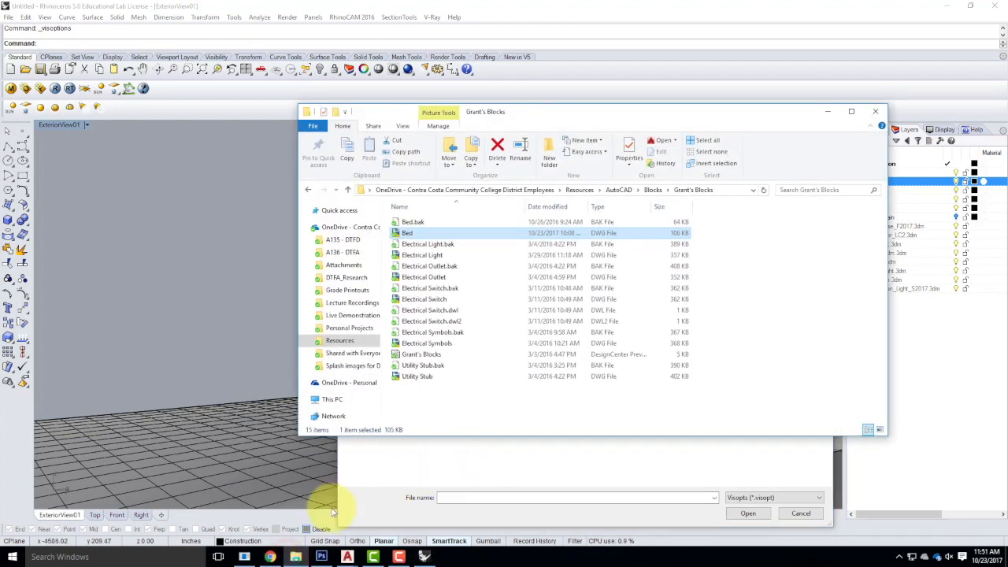
click(270, 557)
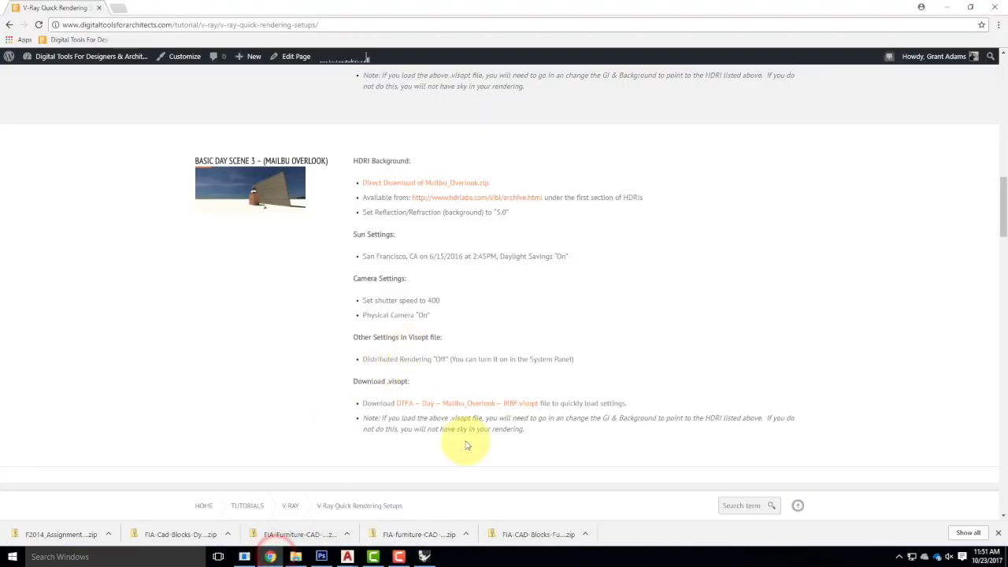
right_click(457, 407)
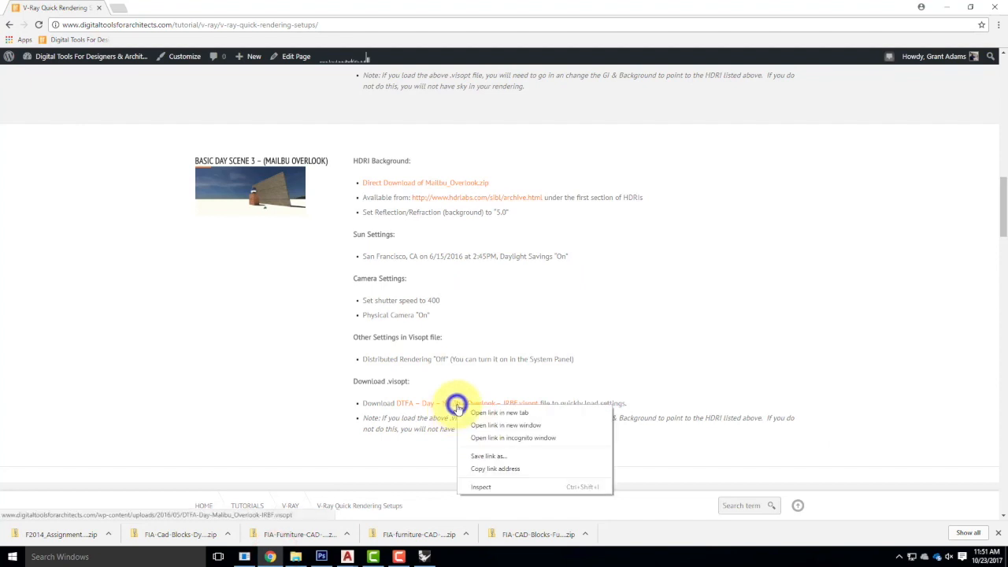
click(487, 460)
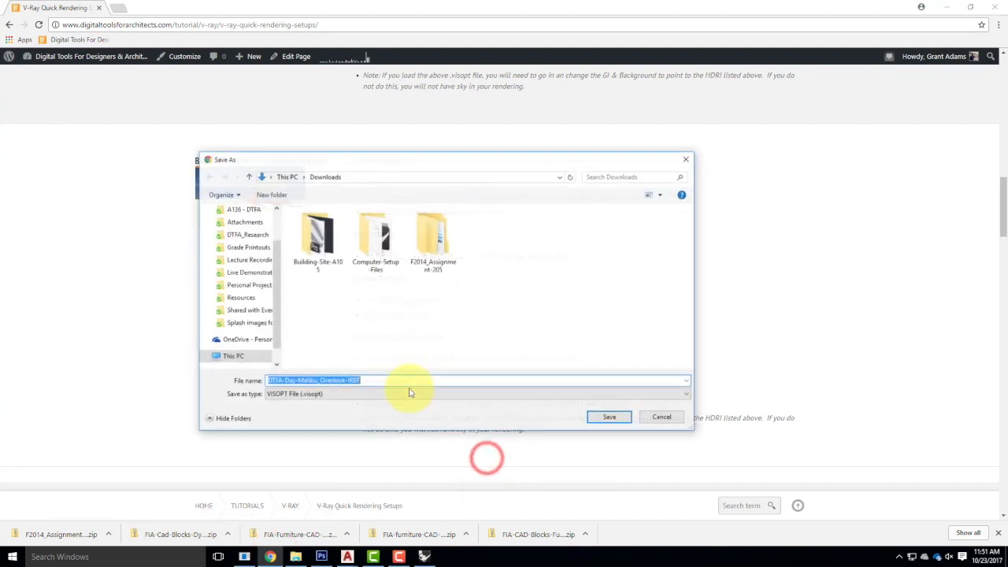
click(243, 299)
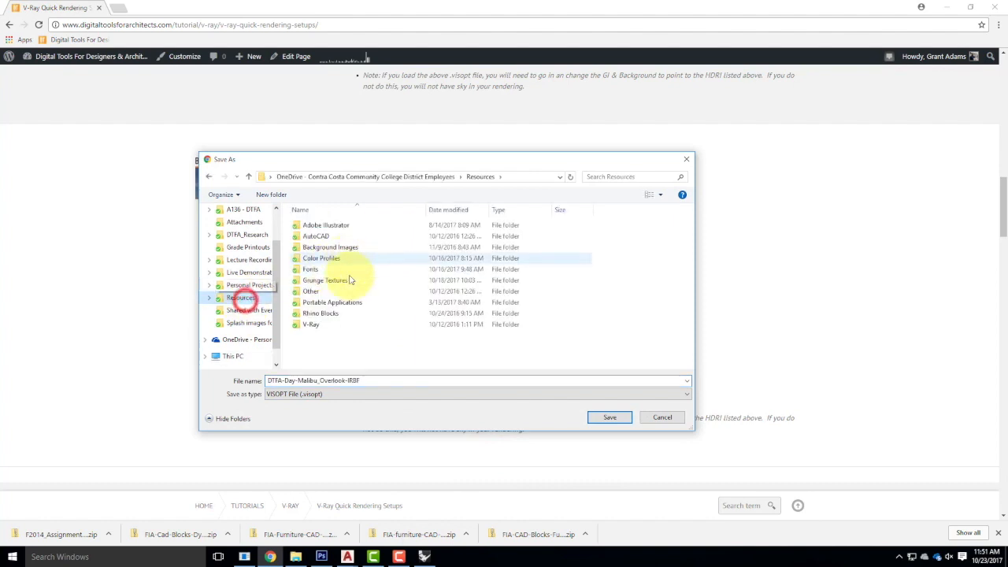
double_click(313, 321)
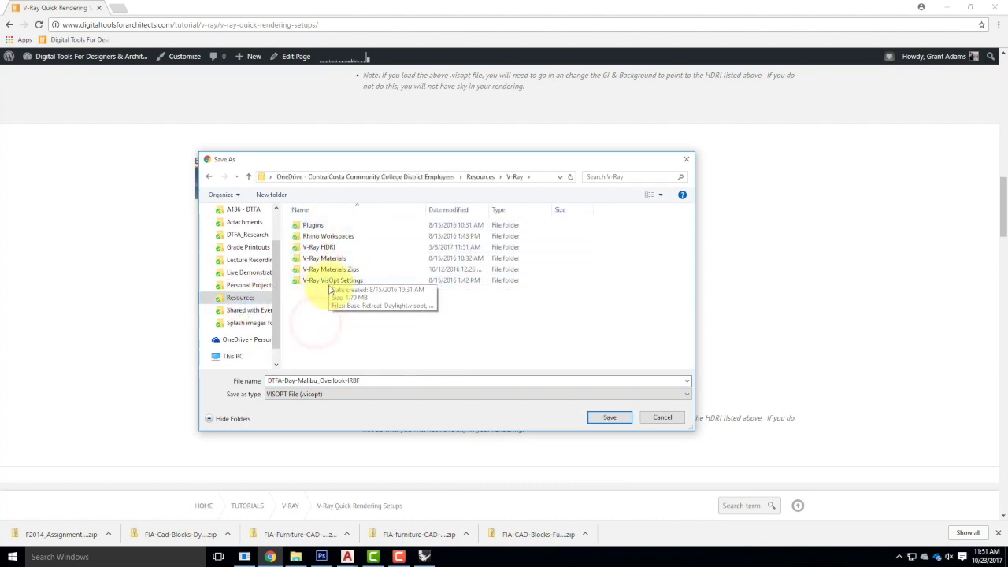
click(334, 247)
double_click(333, 248)
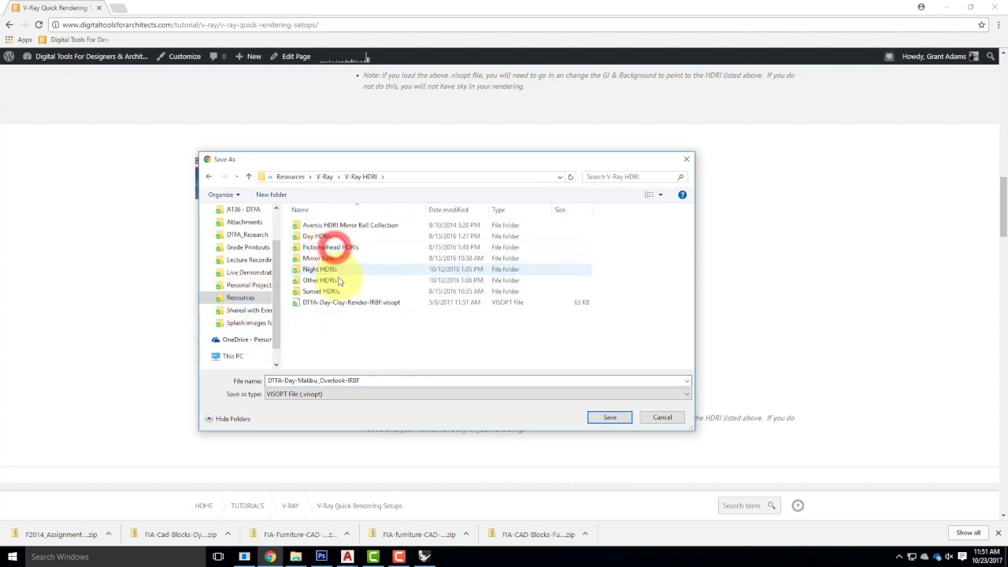
click(322, 237)
double_click(323, 237)
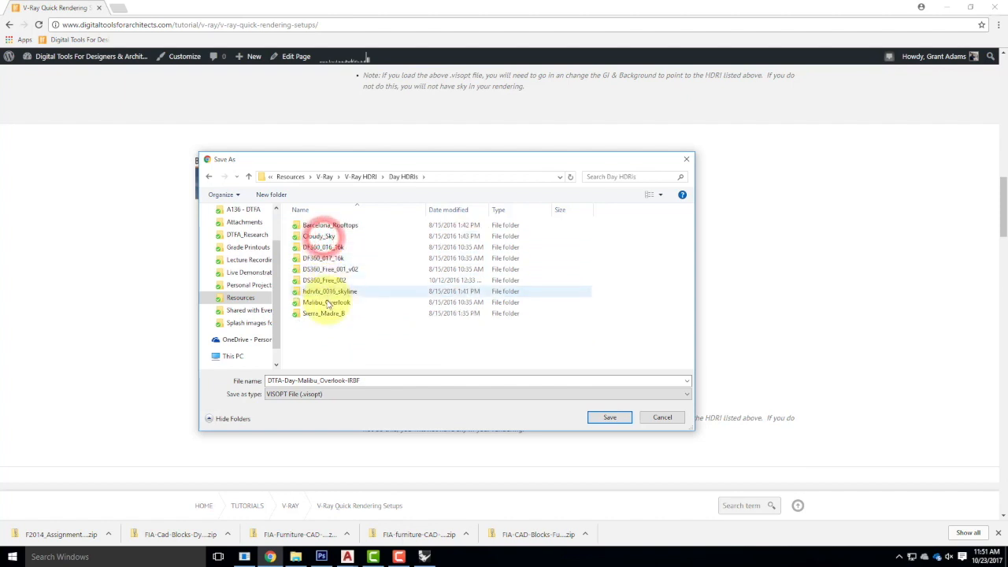
double_click(326, 297)
click(607, 418)
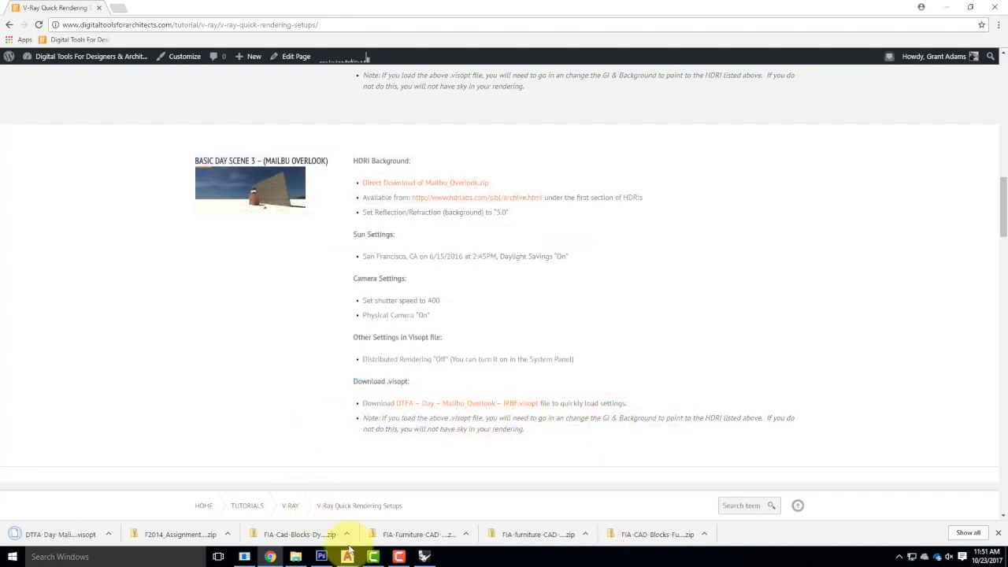
- Return to Rhino, load DTFA-Day-Malibu_Overlook-IRBF.visopt into the V-Ray option editor and check the camera settings
click(424, 556)
click(477, 225)
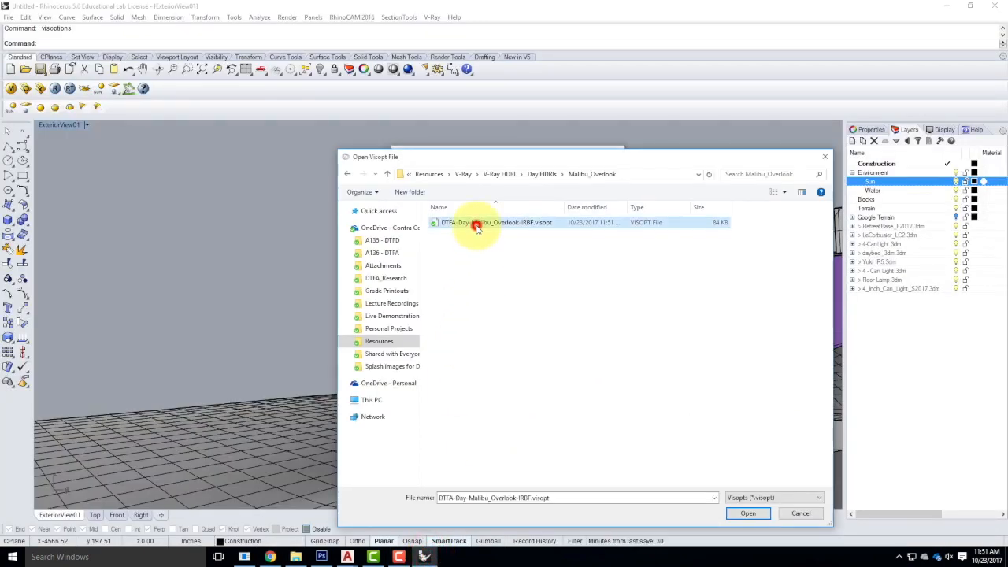
click(749, 513)
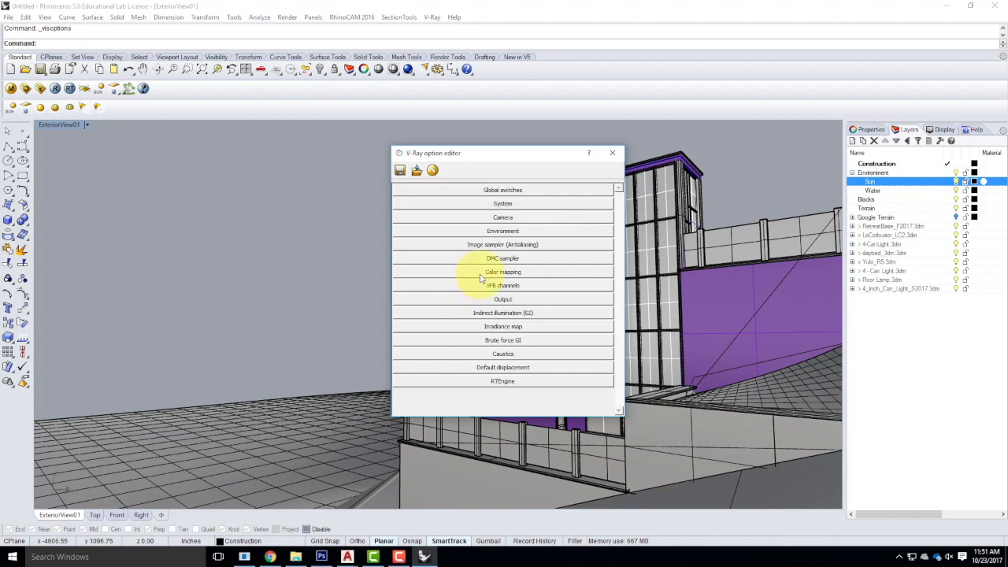
click(450, 219)
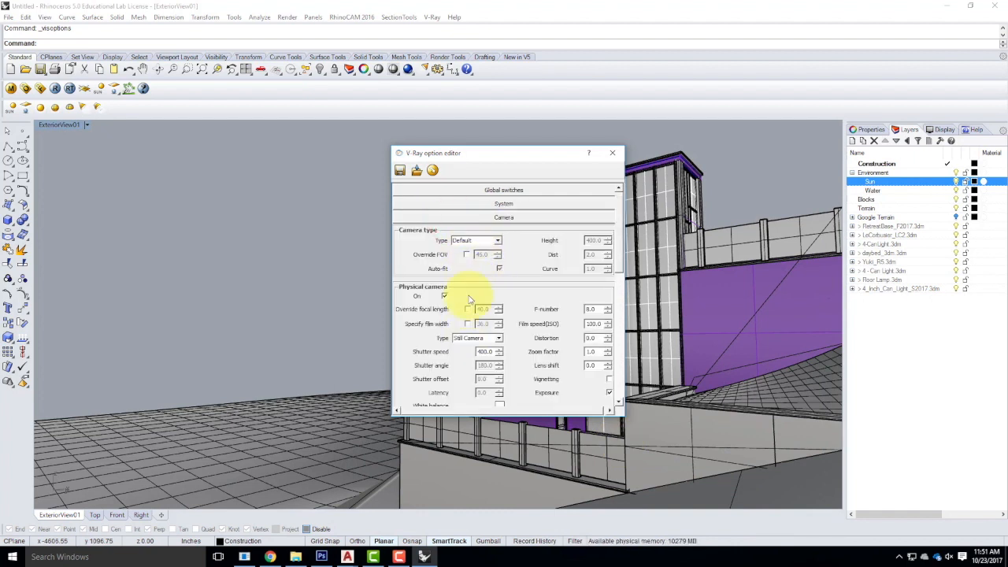
click(417, 170)
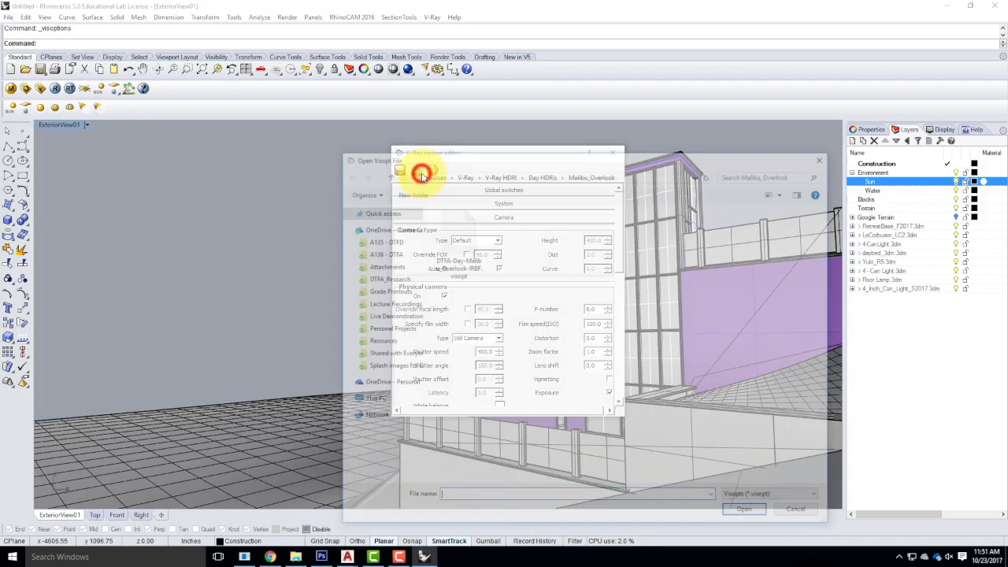
click(461, 235)
click(748, 514)
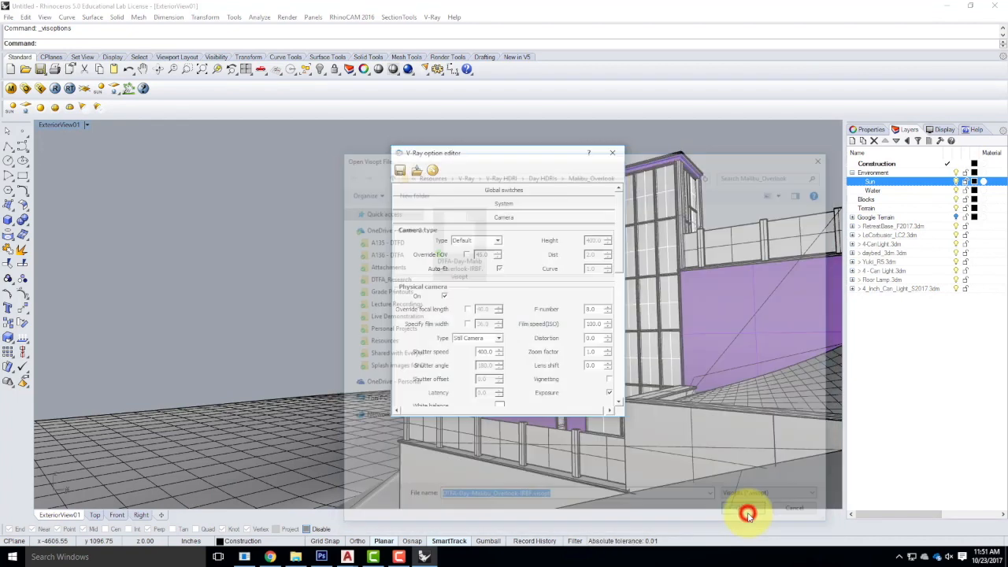
click(498, 220)
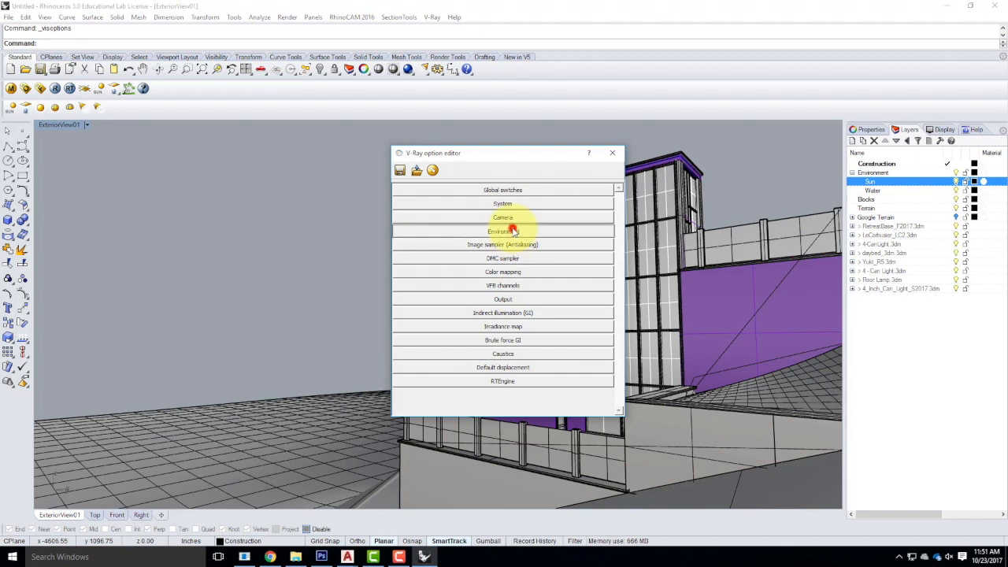
- Open the GI (skylight) texture in the V-Ray Environment settings and preview its bitmap
click(511, 230)
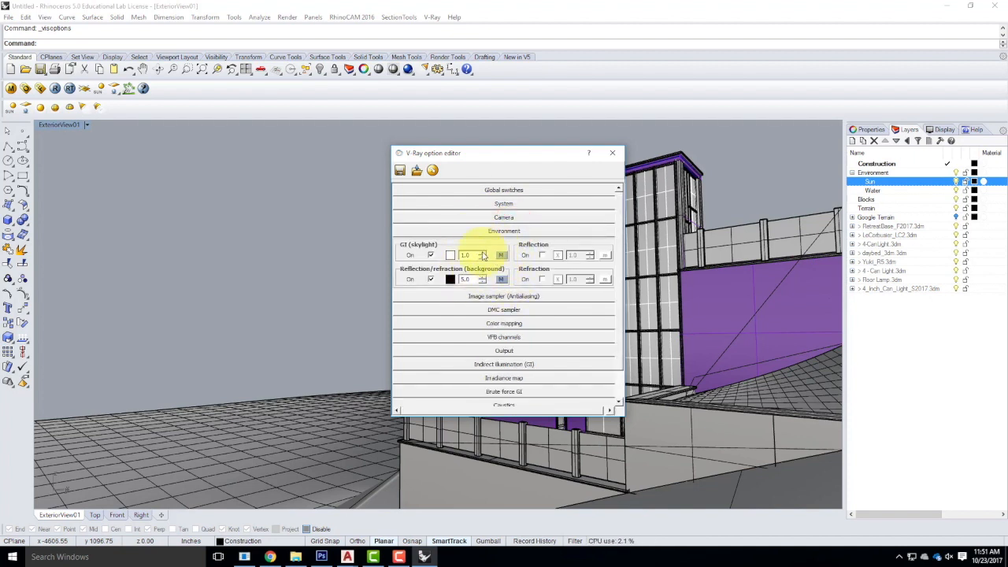
click(500, 256)
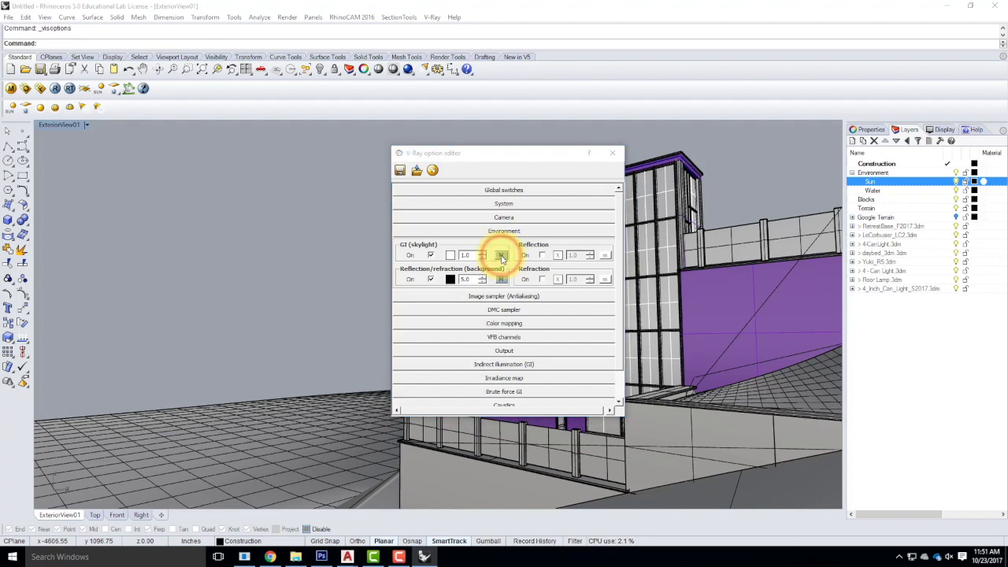
click(381, 270)
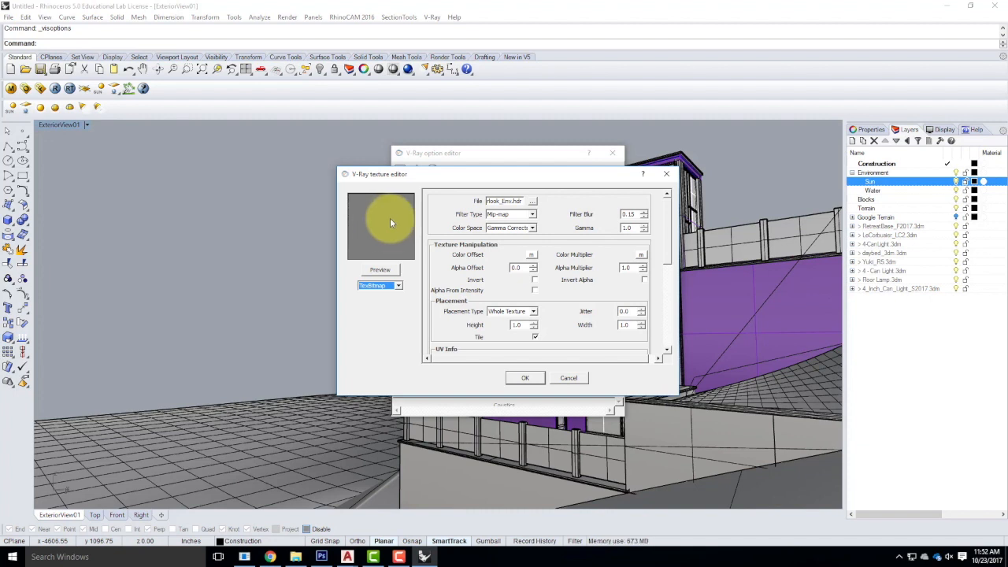
- Relink the GI (skylight) bitmap to Malibu_Overlook_Env from the Day HDRIs Malibu_Overlook folder, preview it and accept the texture
click(532, 203)
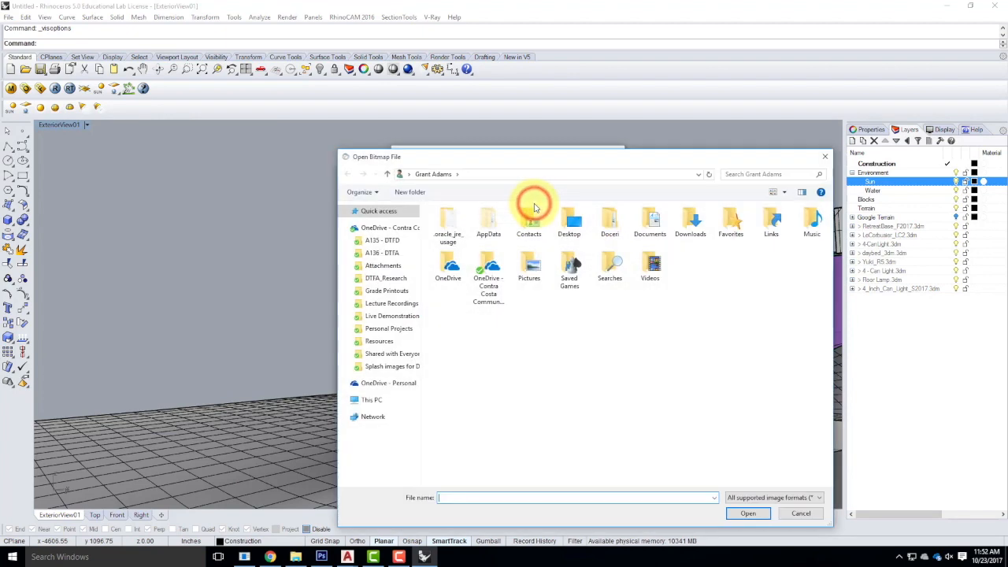
click(356, 341)
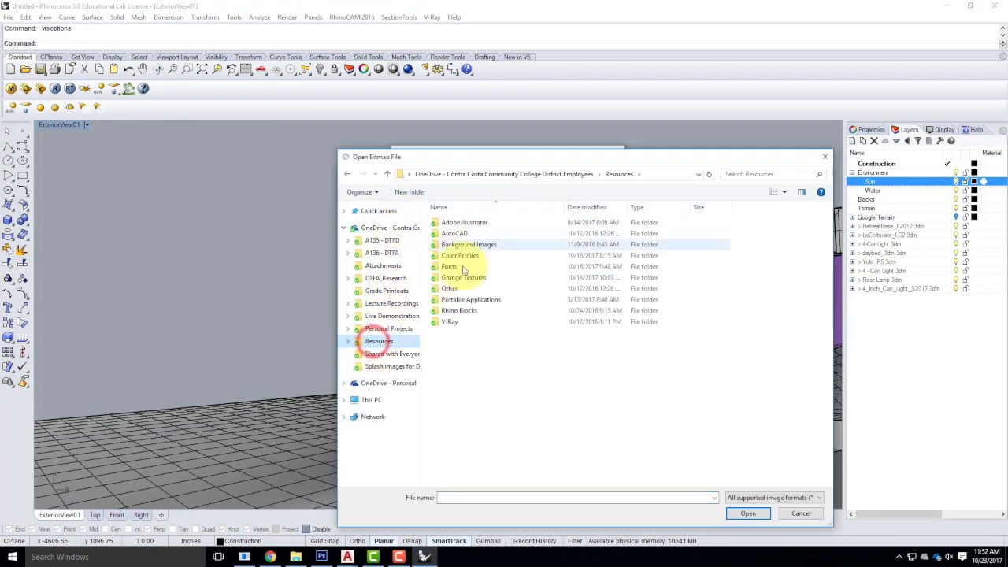
double_click(450, 322)
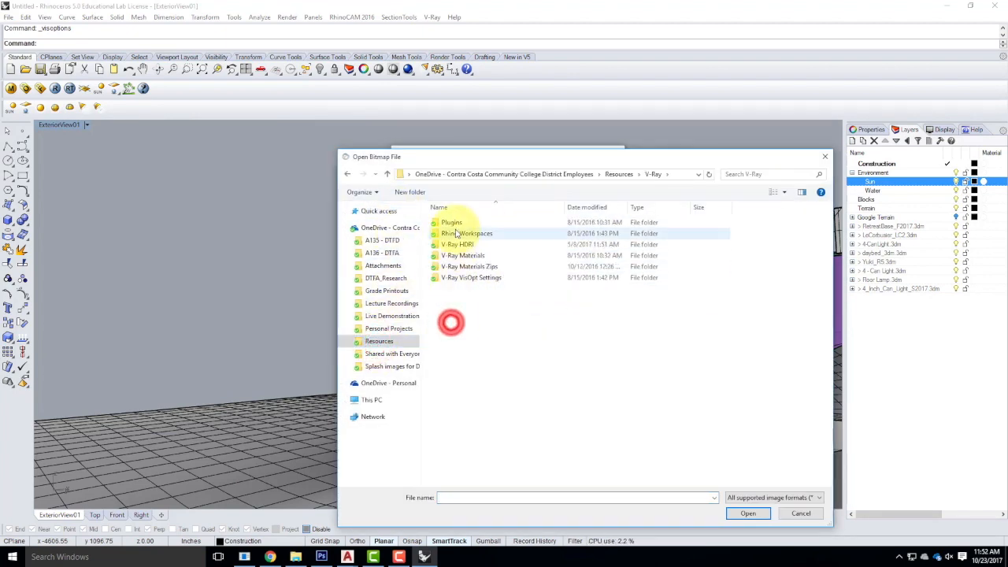
double_click(456, 246)
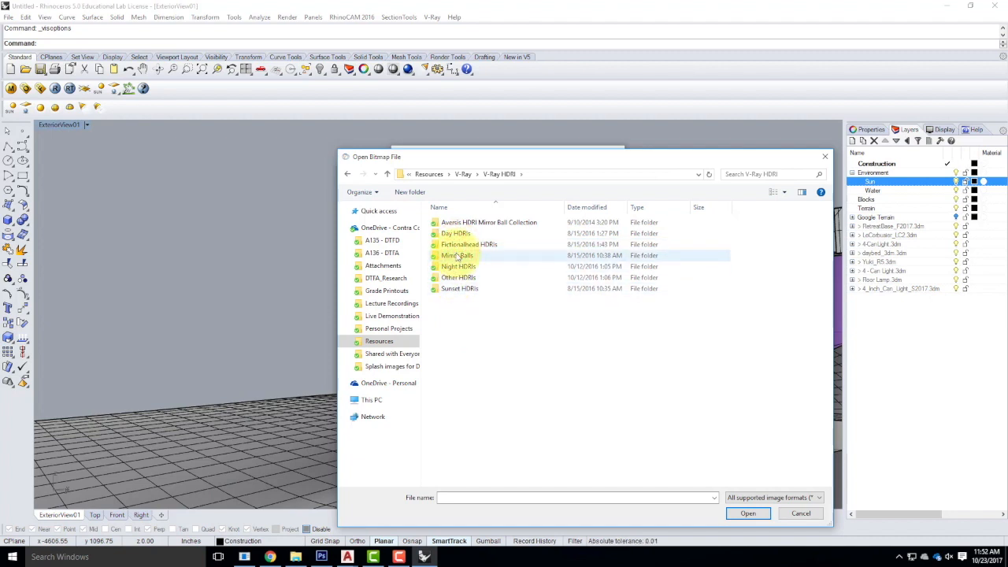
double_click(456, 233)
double_click(457, 298)
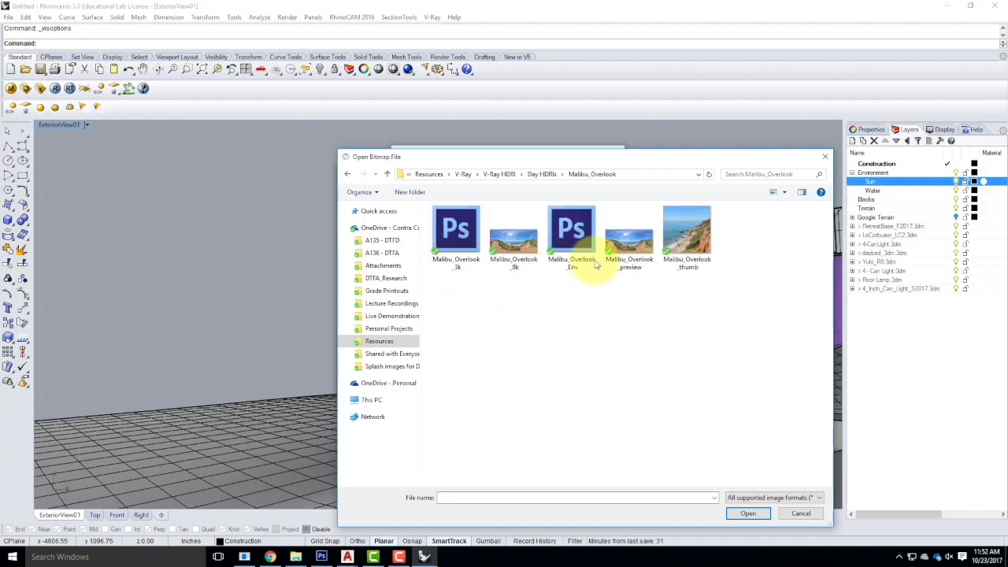
click(573, 240)
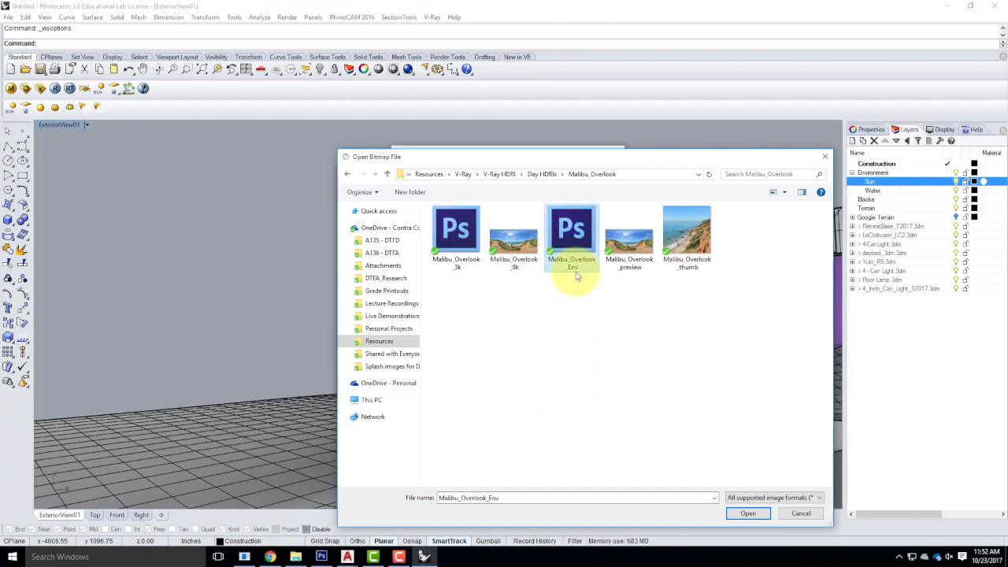
click(755, 513)
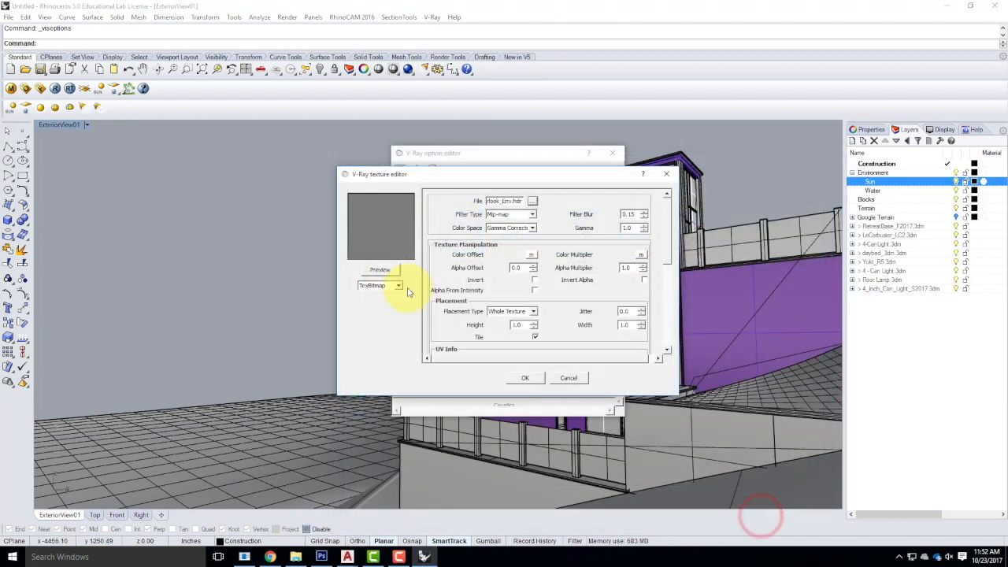
click(381, 269)
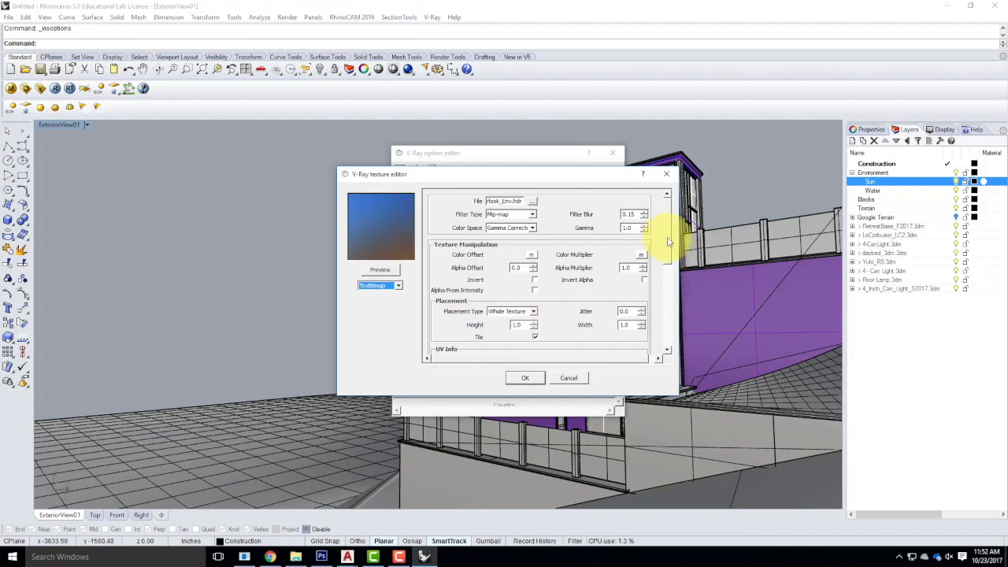
click(521, 377)
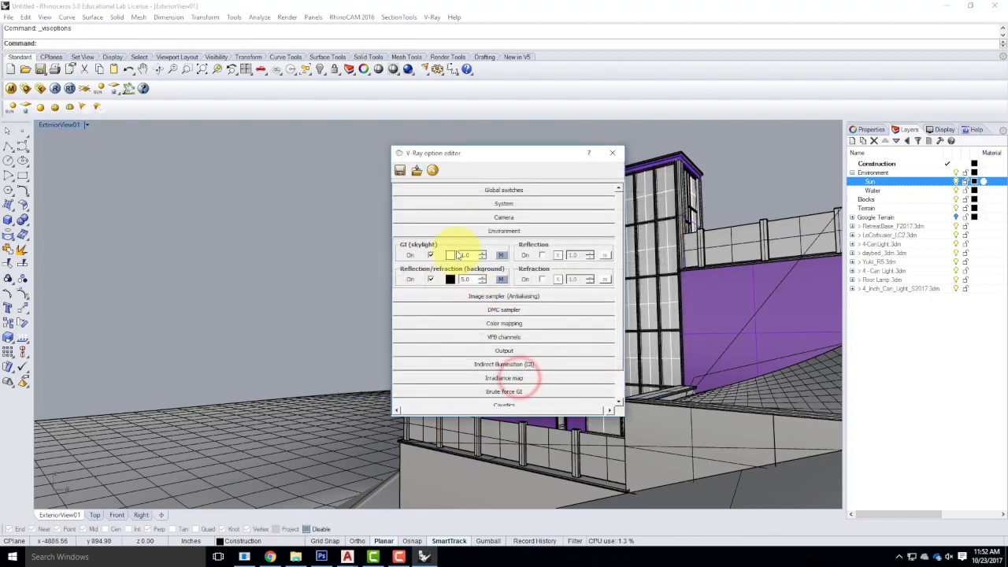
- Relink the Reflection/refraction (background) bitmap to Malibu_Overlook_3k from the Malibu_Overlook folder, preview it and accept the texture
click(500, 280)
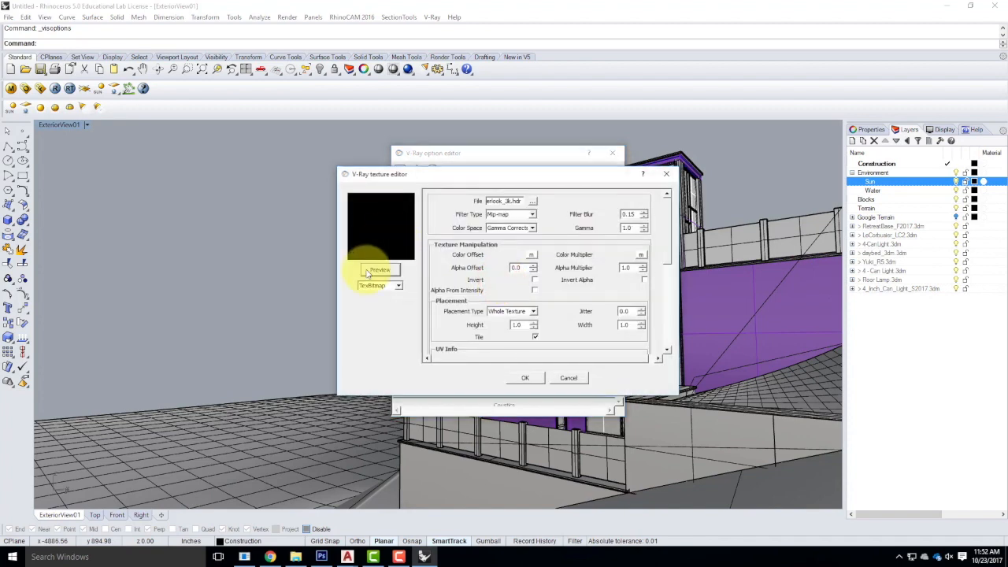
click(533, 201)
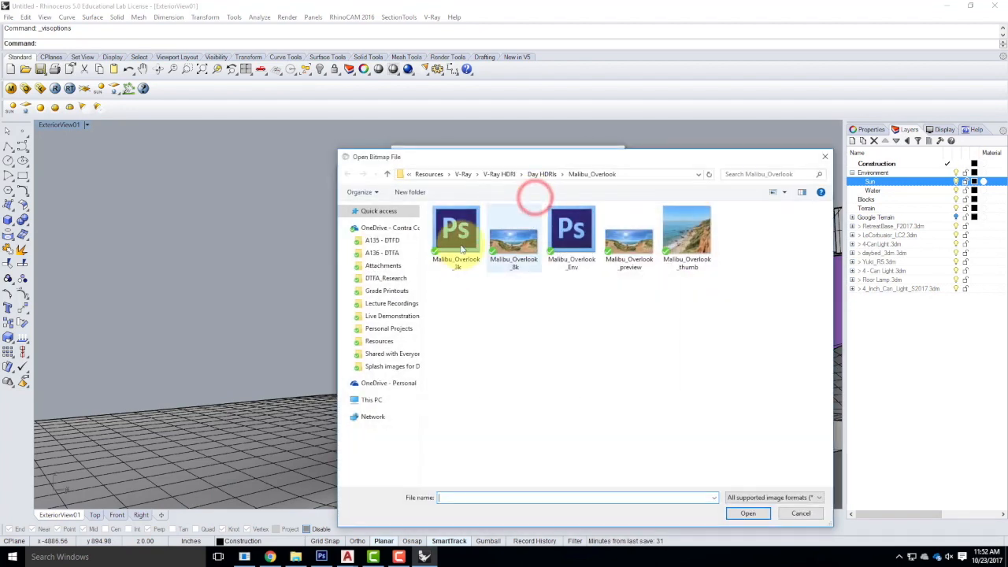
click(455, 241)
click(748, 513)
click(395, 268)
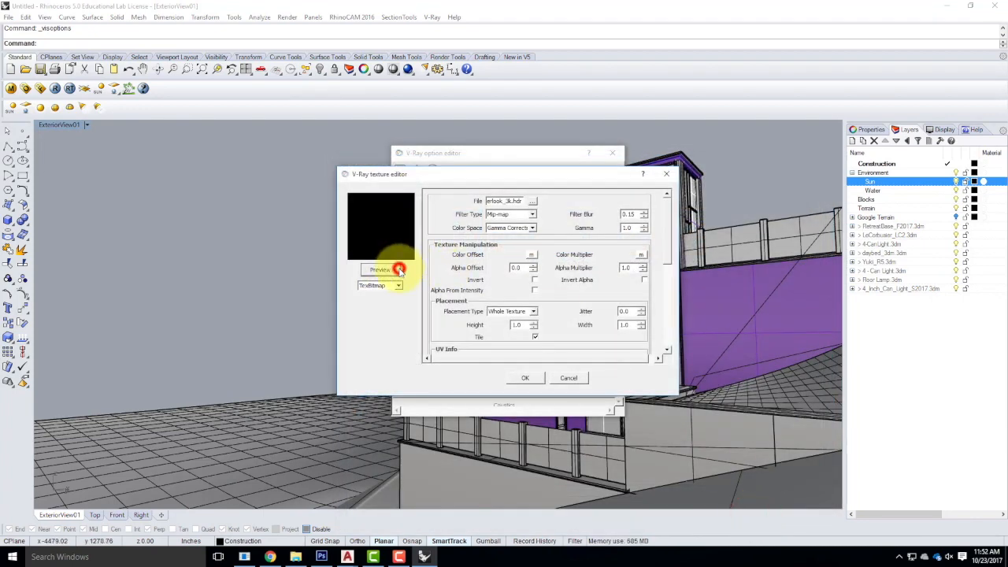
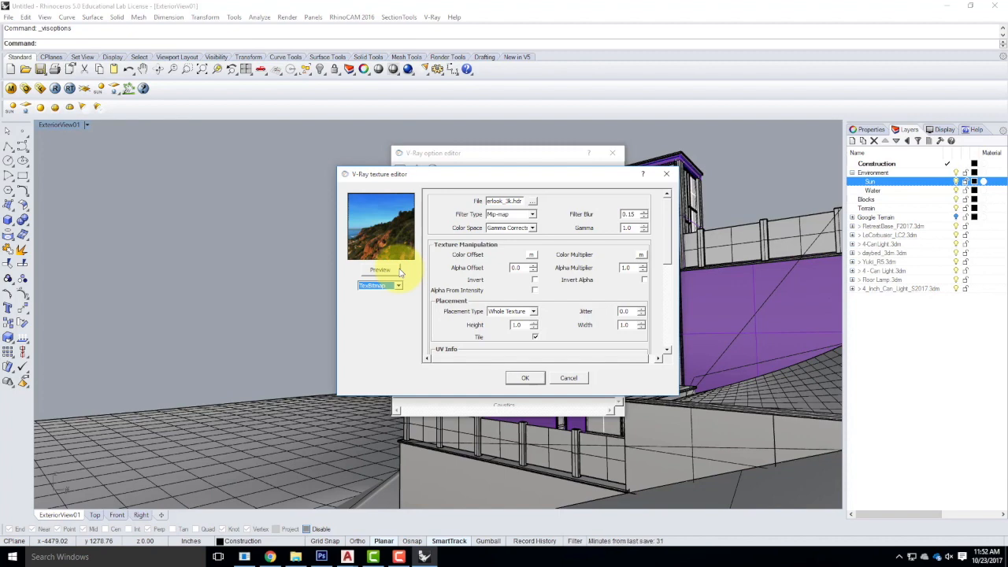
click(526, 379)
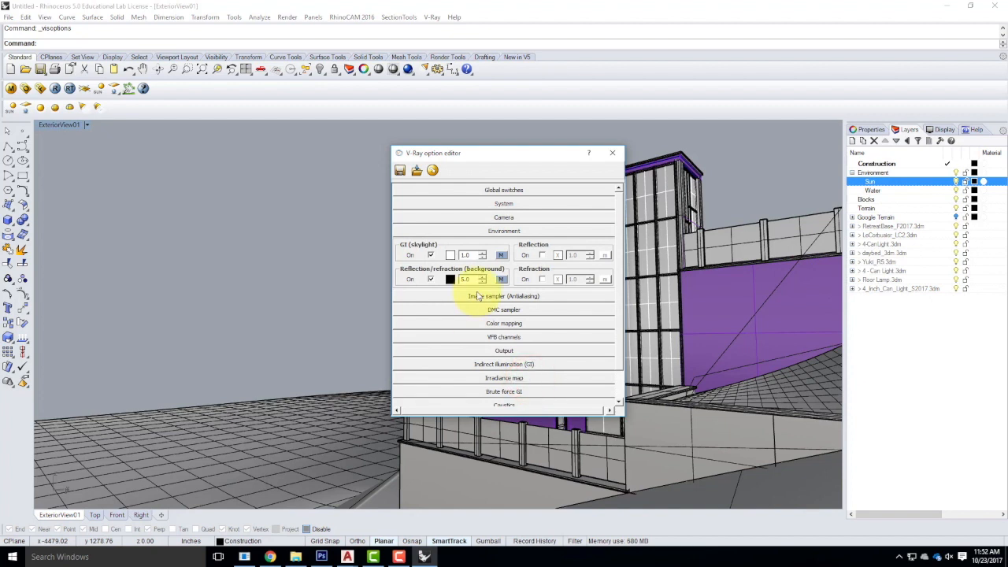
- Check the physical camera's shutter speed and exposure settings in the V-Ray options
click(496, 230)
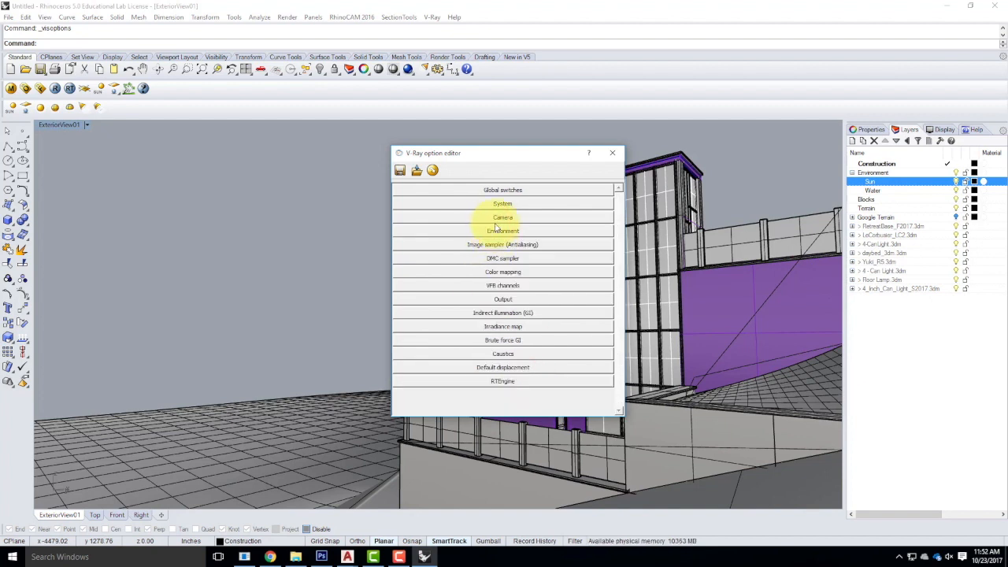
click(497, 218)
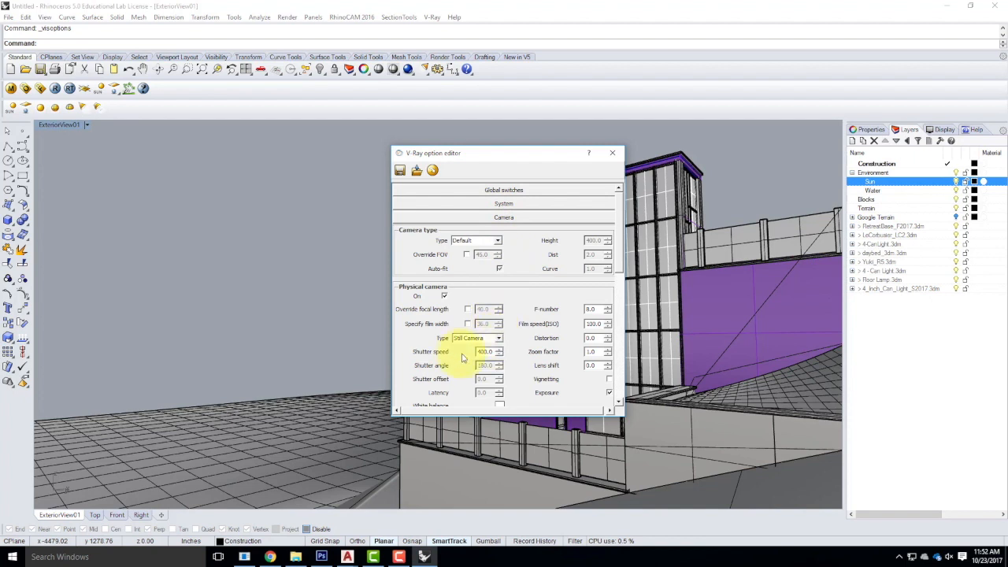
click(512, 218)
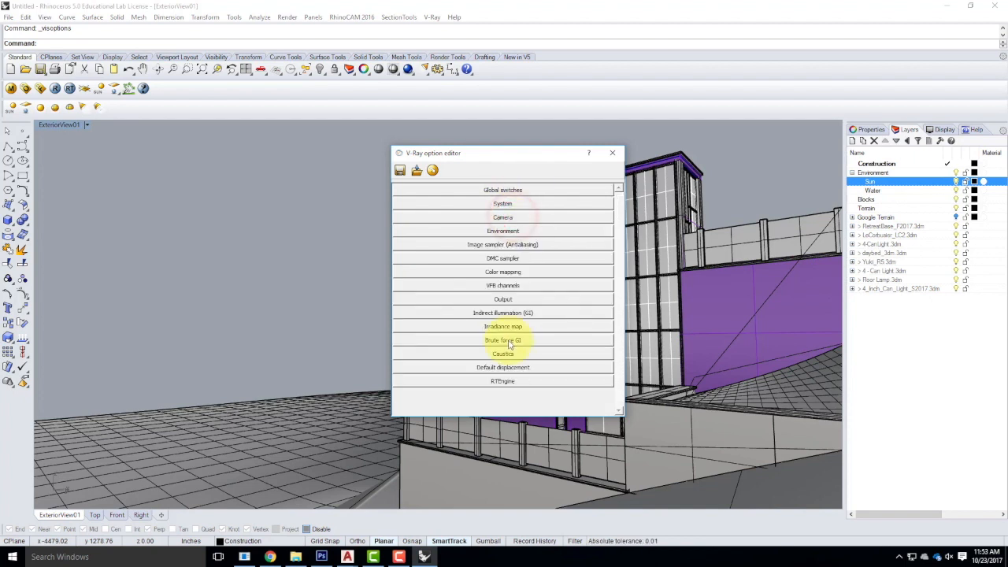
- Match the render output's image aspect ratio to the current view at 800 x 384 and lock the ratio
click(505, 300)
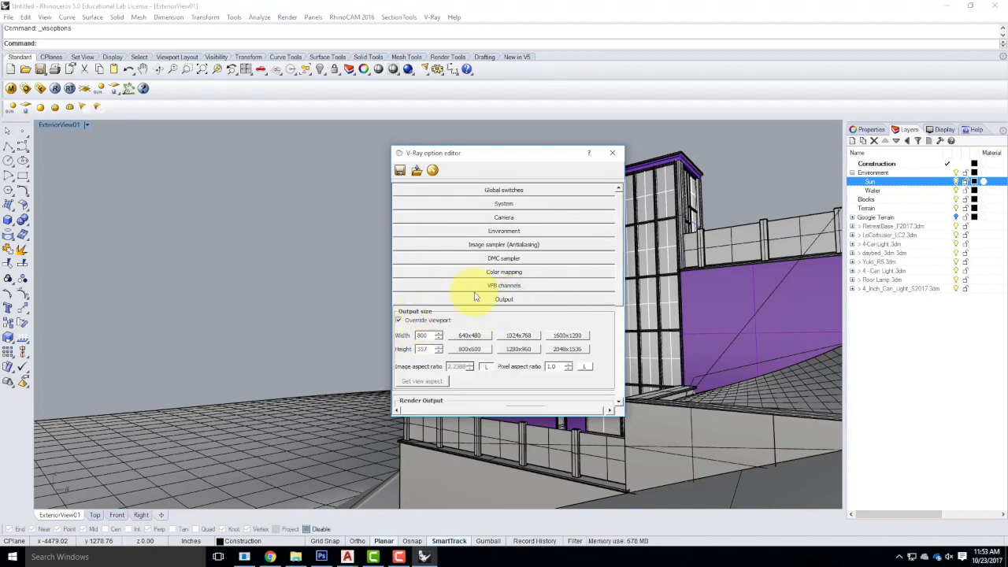
drag(619, 219, 621, 257)
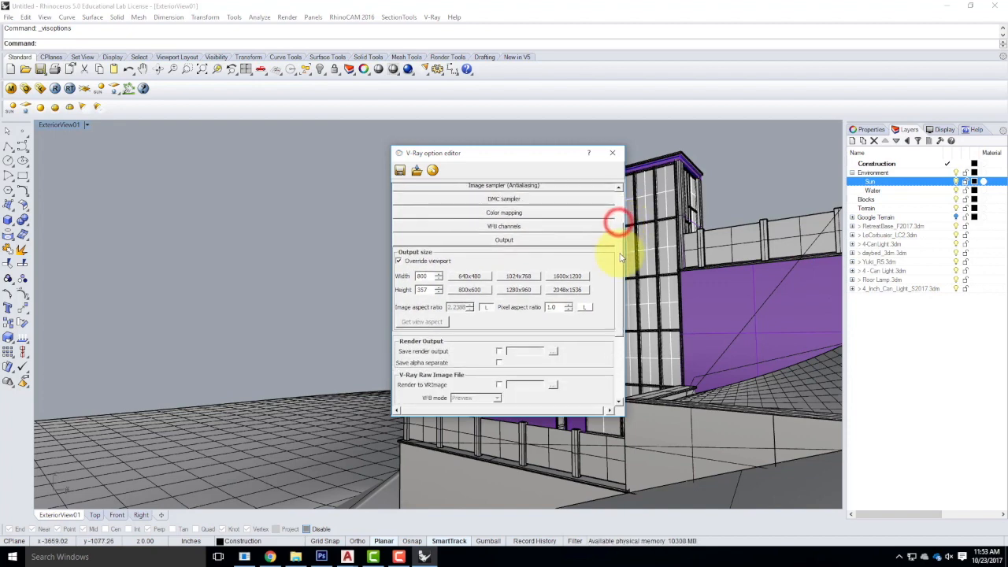
click(485, 300)
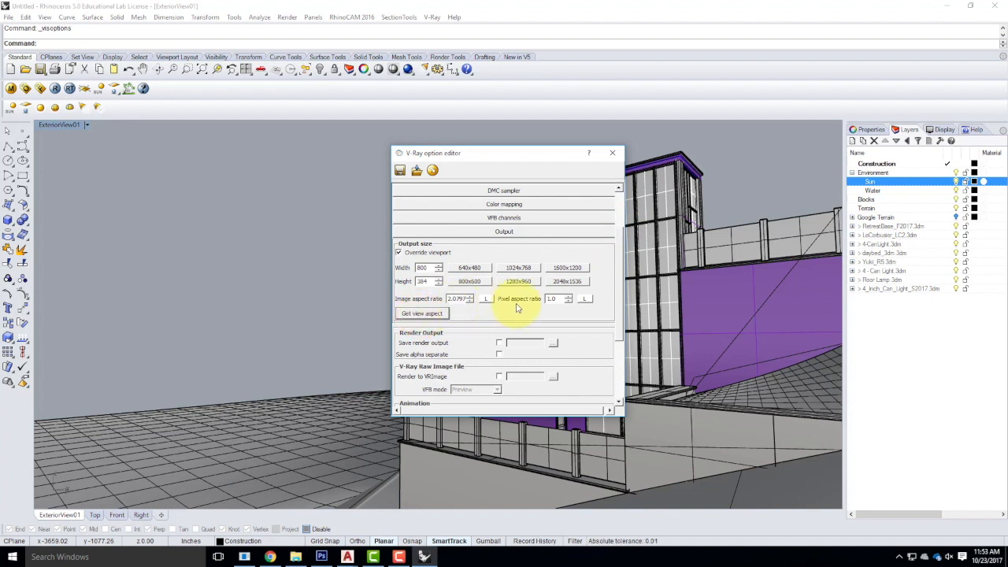
click(486, 300)
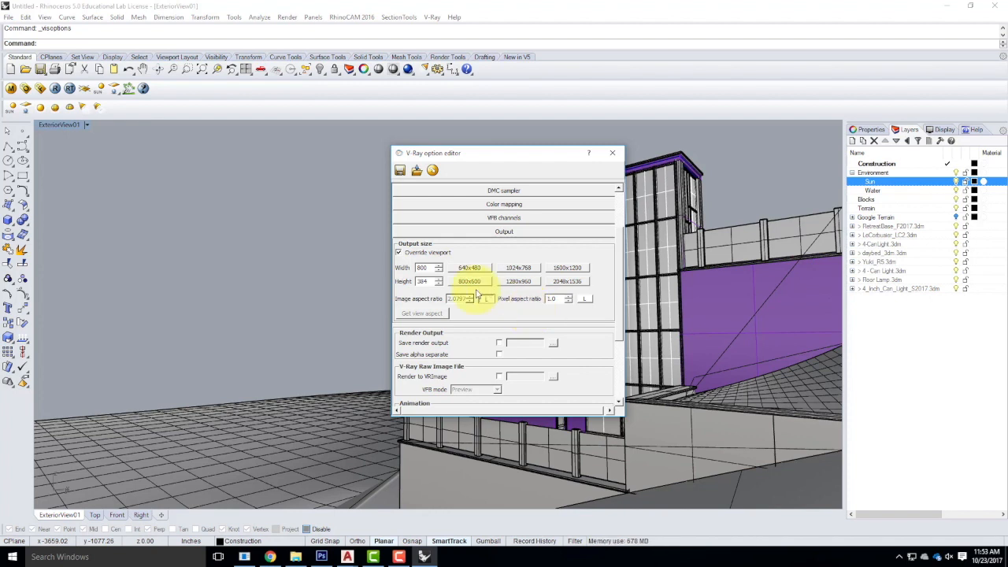
click(425, 281)
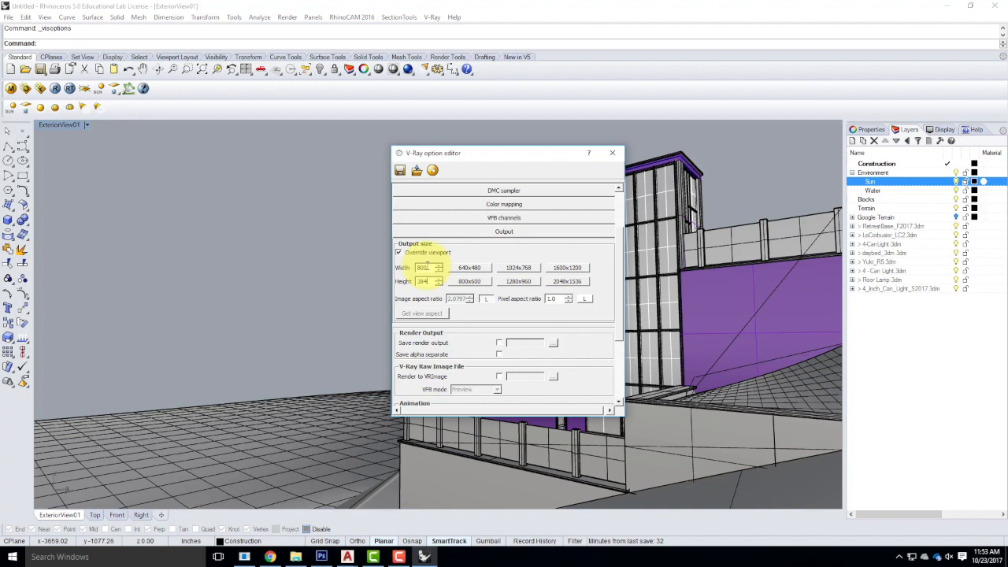
key(Tab)
click(475, 230)
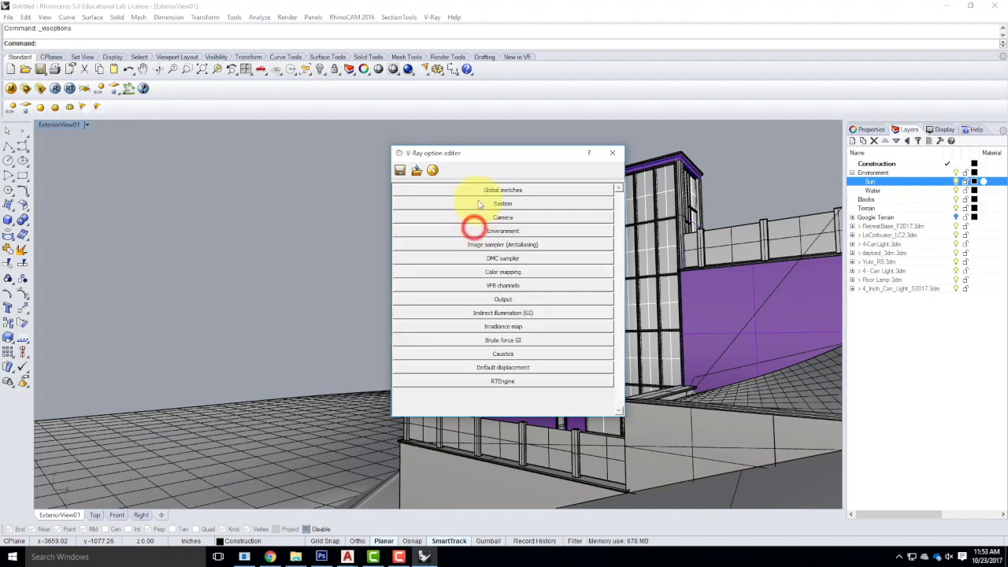
- Turn on distributed rendering, add the render servers found on the network and enable the first ones in the host list
click(504, 201)
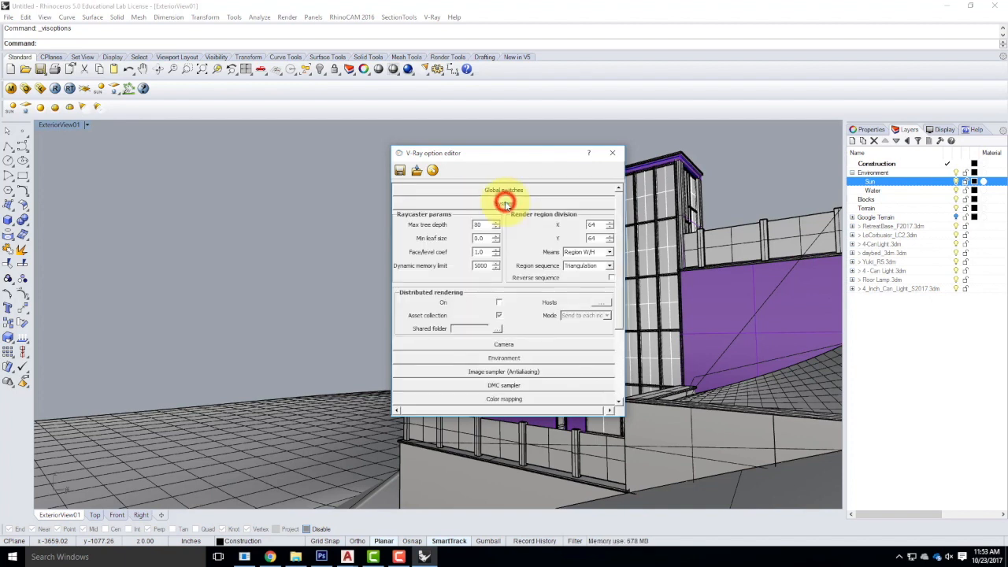
click(498, 303)
click(601, 303)
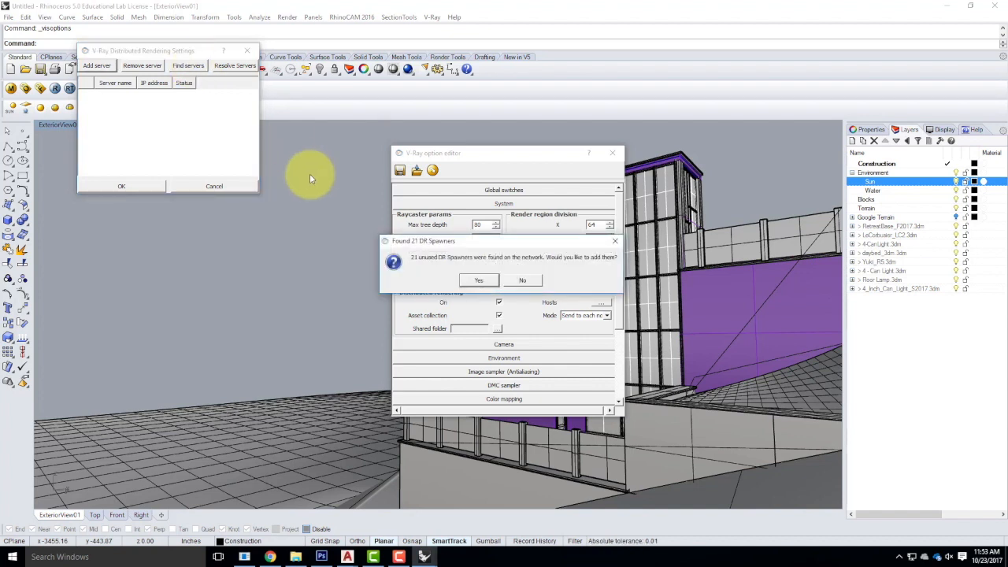
click(476, 279)
click(81, 96)
click(81, 111)
click(81, 127)
click(81, 143)
click(81, 159)
click(108, 187)
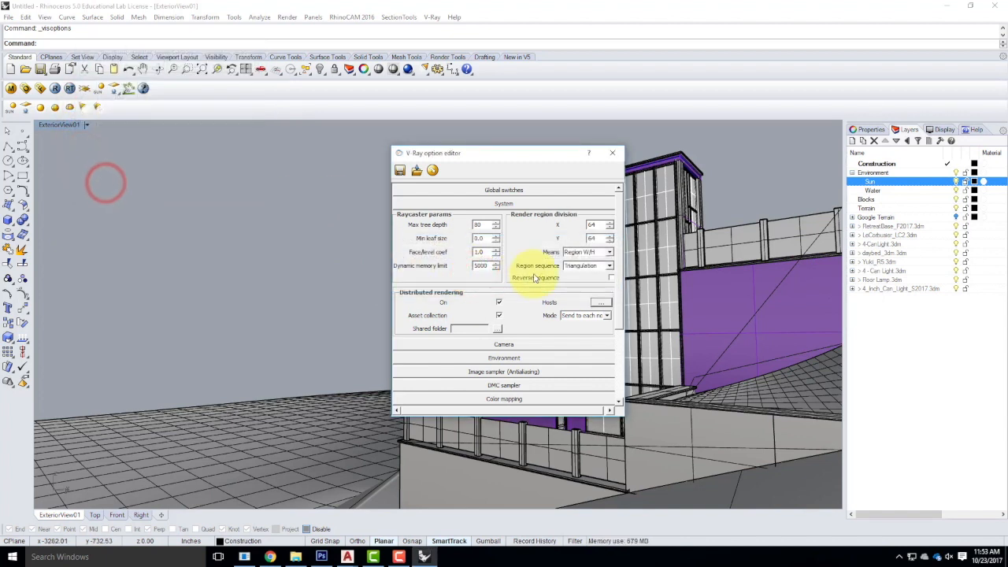
- Enable the distributed rendering hosts from 10.22.10.144 to 10.22.10.152 and accept the host list
click(598, 303)
scroll(157, 142, down, 5)
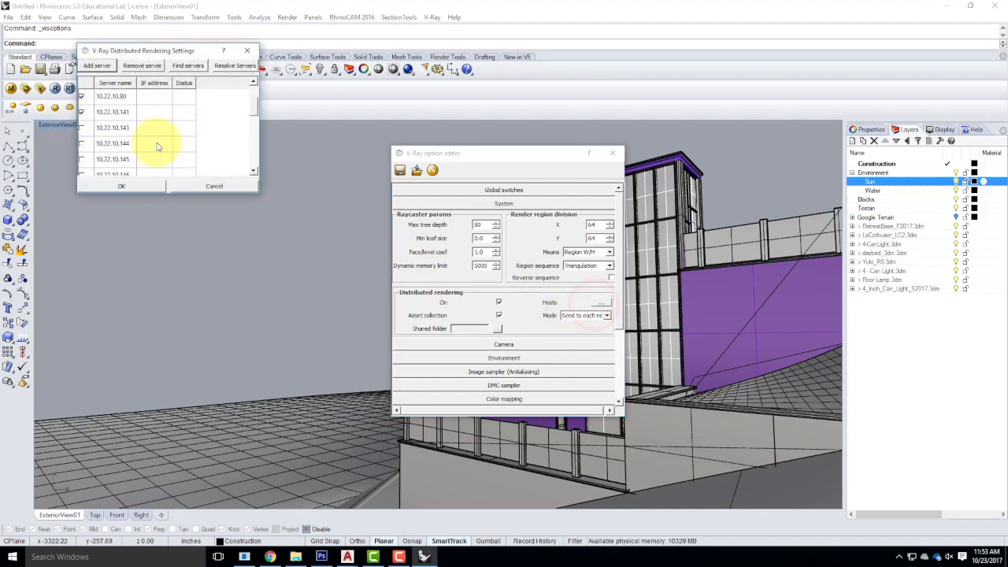
click(81, 96)
click(81, 112)
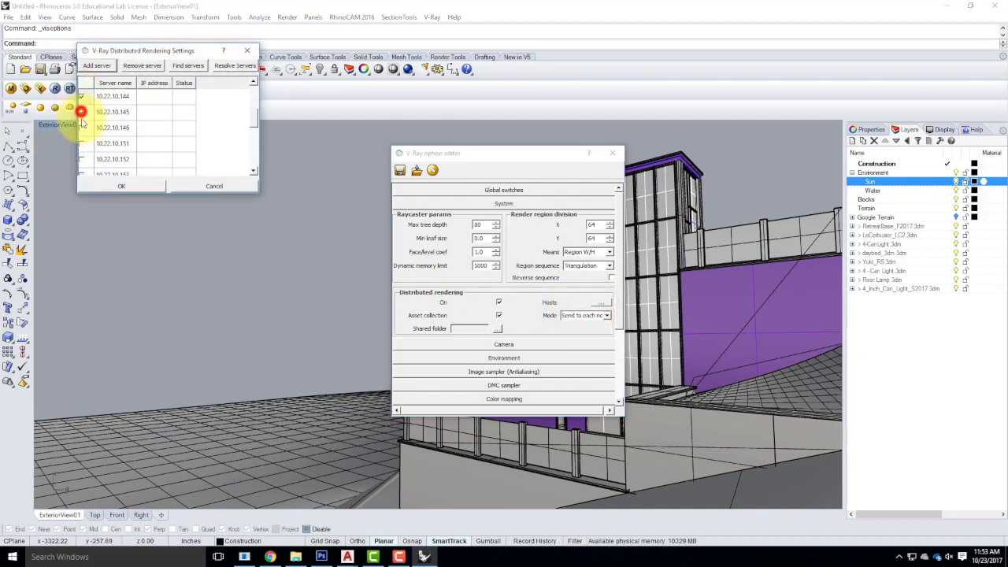
click(81, 127)
click(81, 143)
click(81, 159)
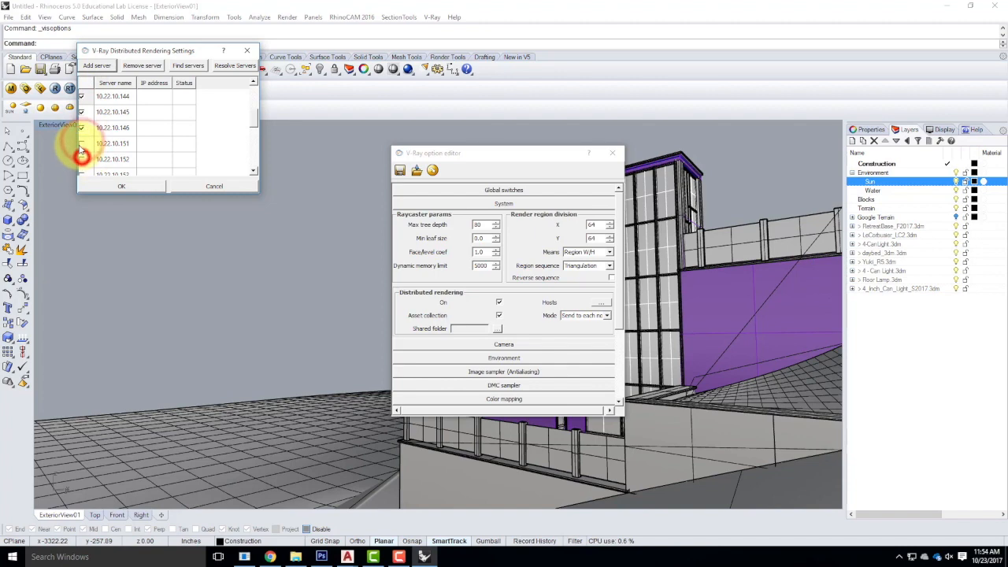
click(118, 187)
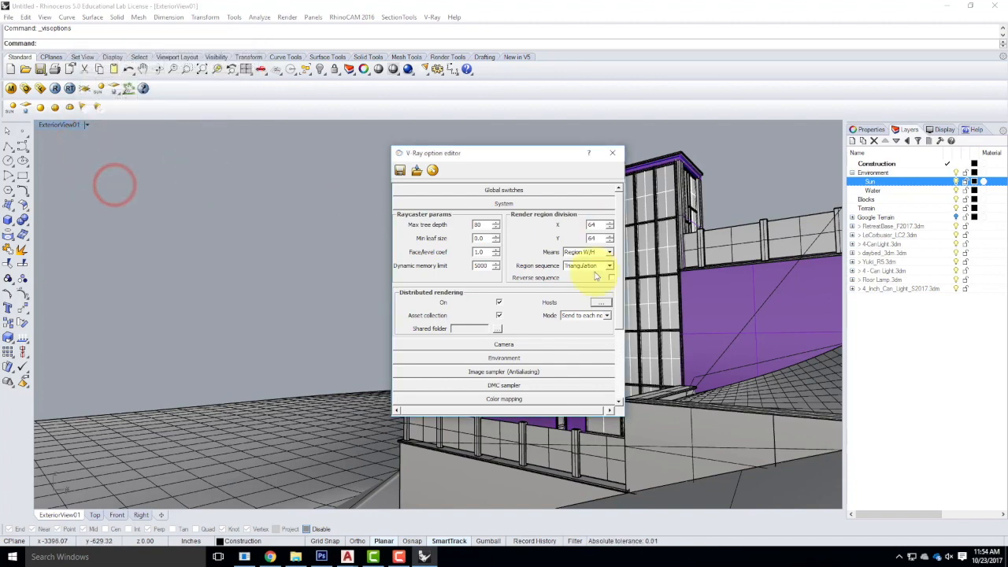
- Enable more distributed rendering hosts, including 10.22.10.166 and 10.22.10.168, resolve the servers and accept the host list
click(601, 302)
scroll(175, 158, down, 4)
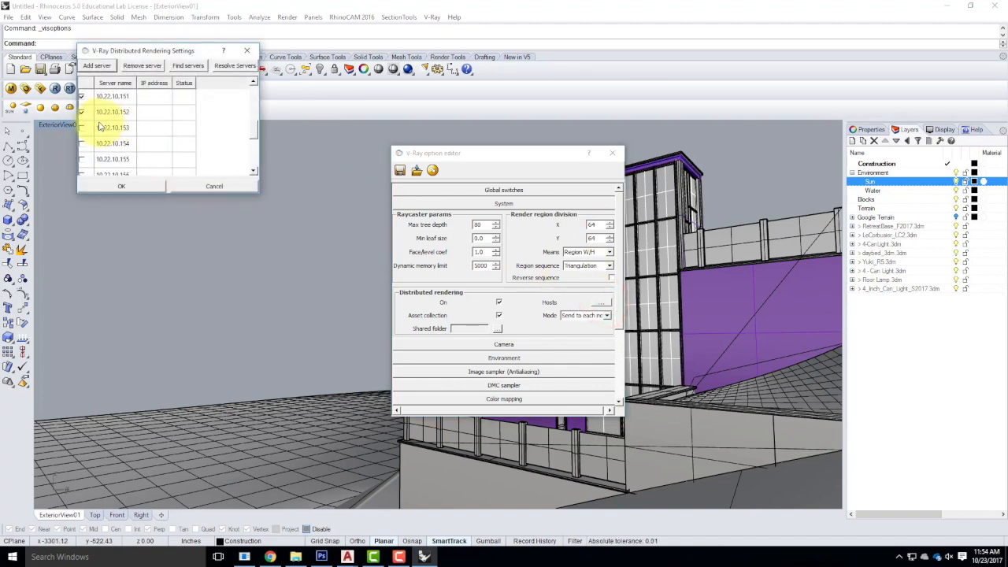
click(82, 160)
click(81, 172)
scroll(137, 152, down, 5)
click(81, 103)
click(81, 119)
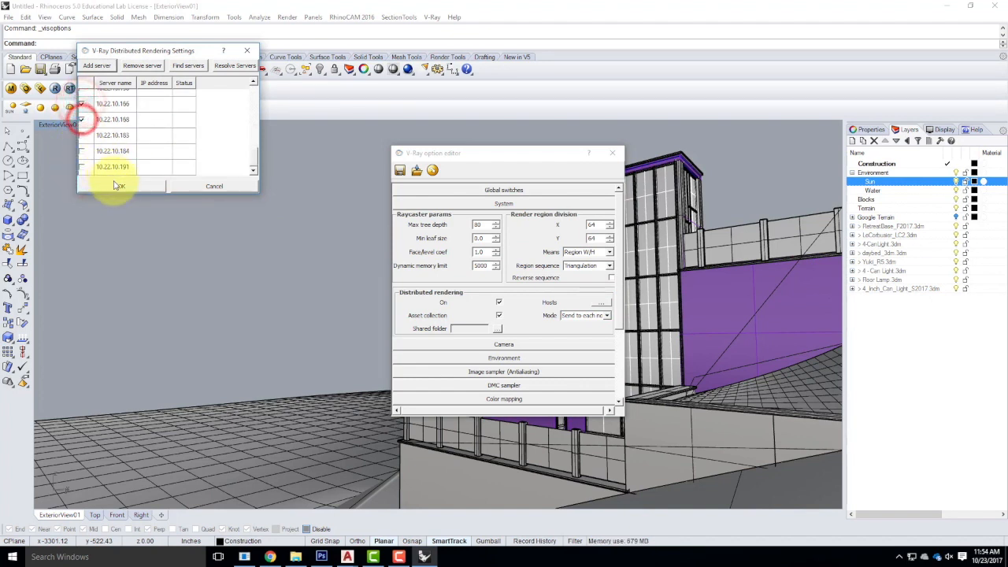
click(232, 65)
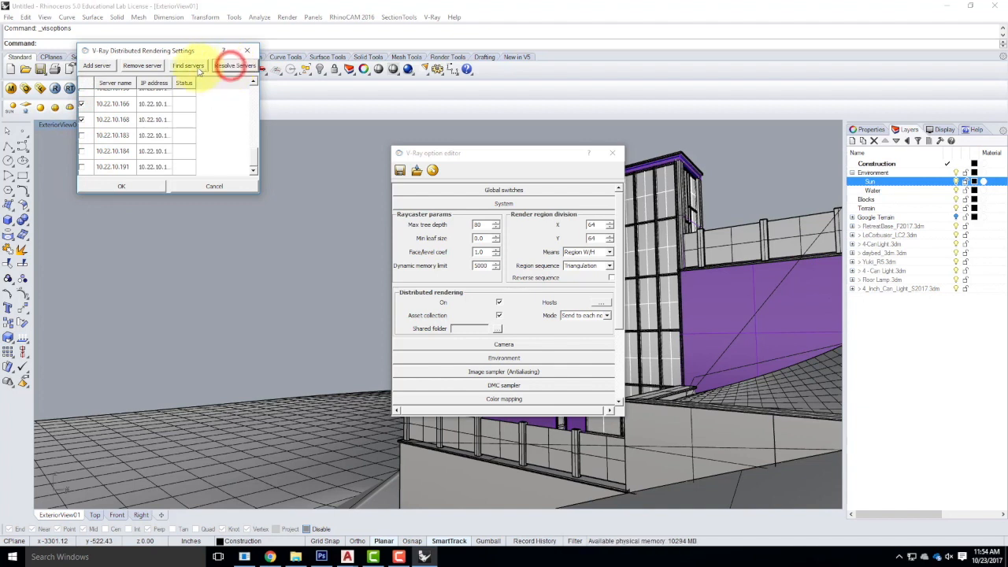
click(133, 185)
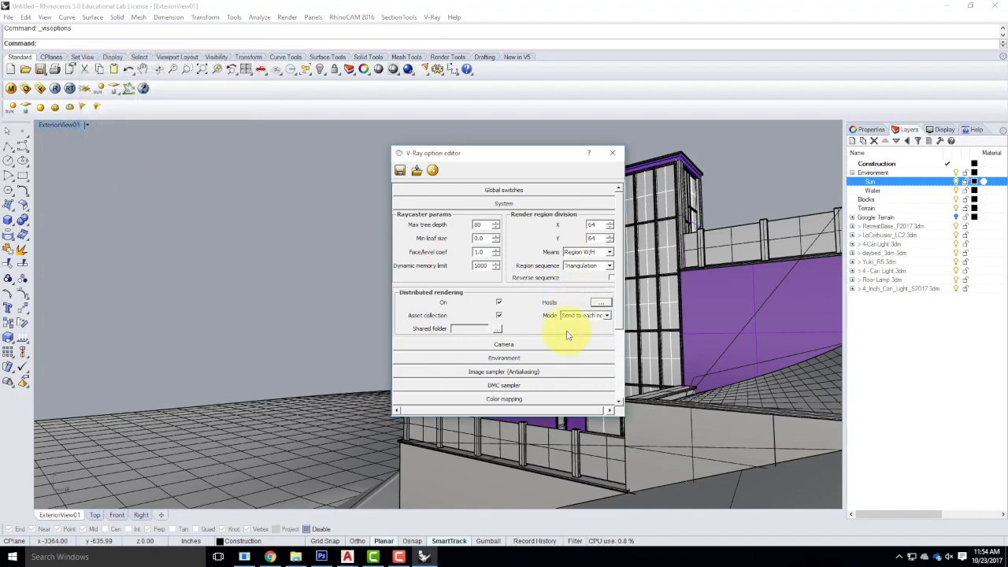
click(513, 205)
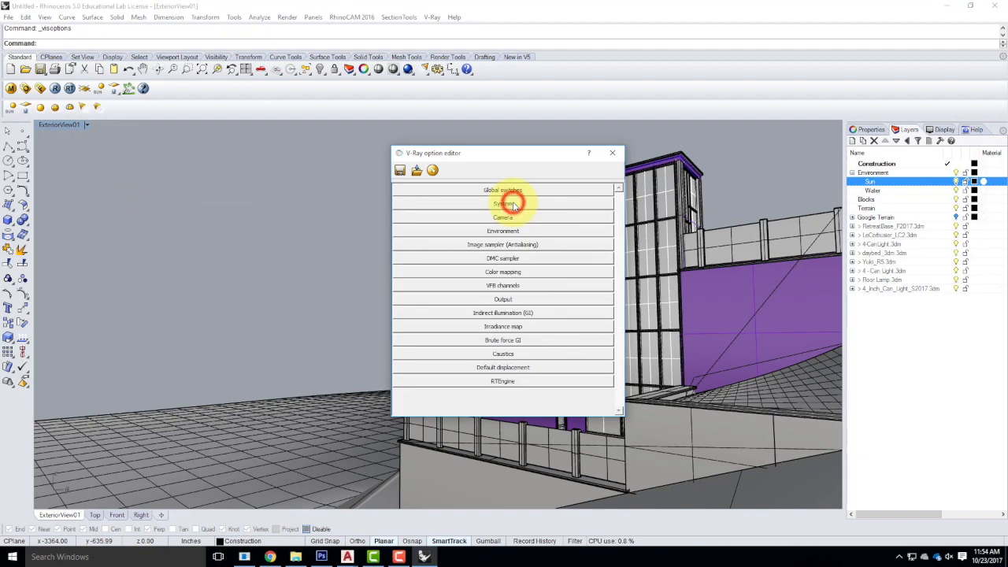
- Save the V-Ray options as a backup visopt file with a name starting Day_Visopt_ in Live - A136 Exercises > A205 > F2017
drag(483, 153, 243, 169)
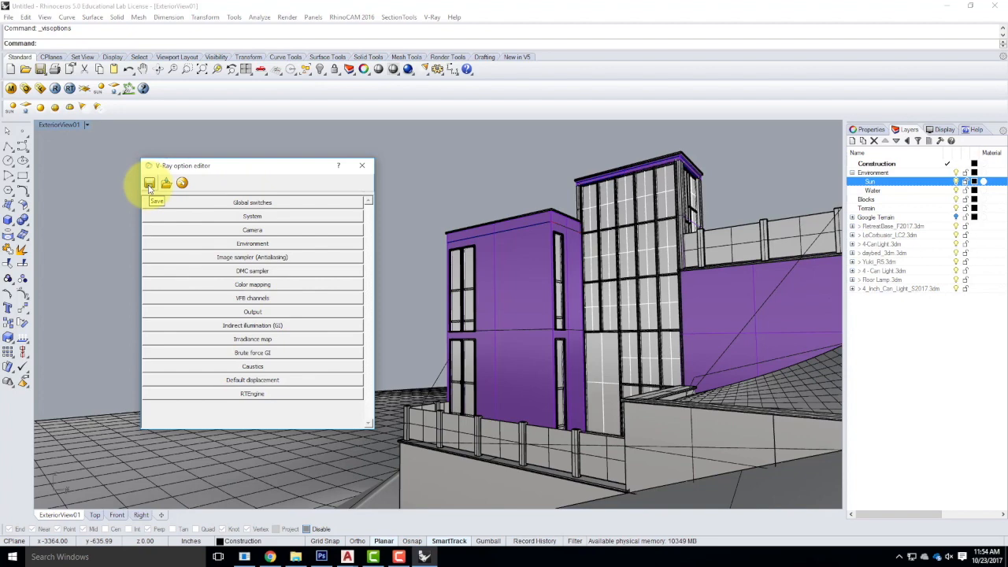
click(149, 186)
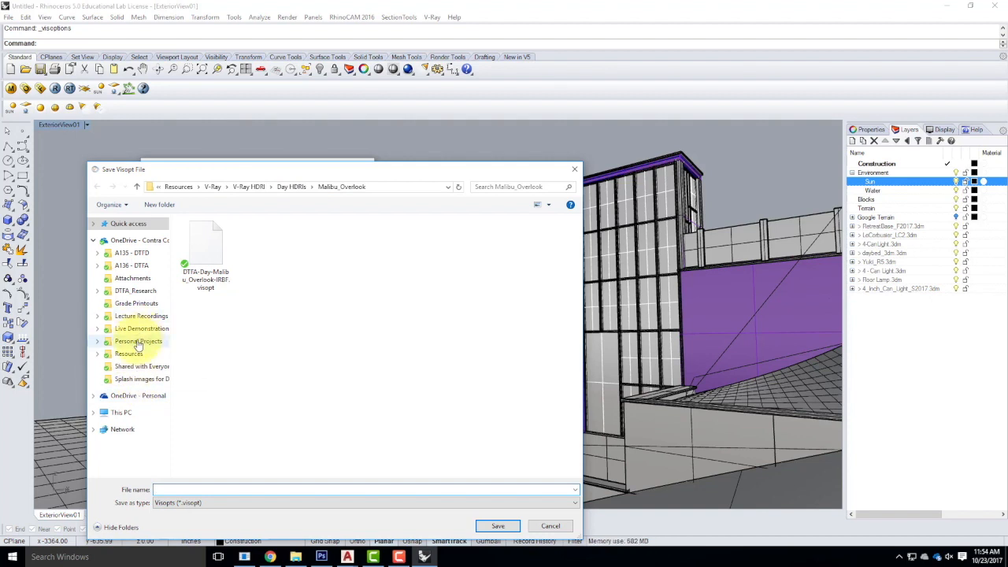
click(136, 329)
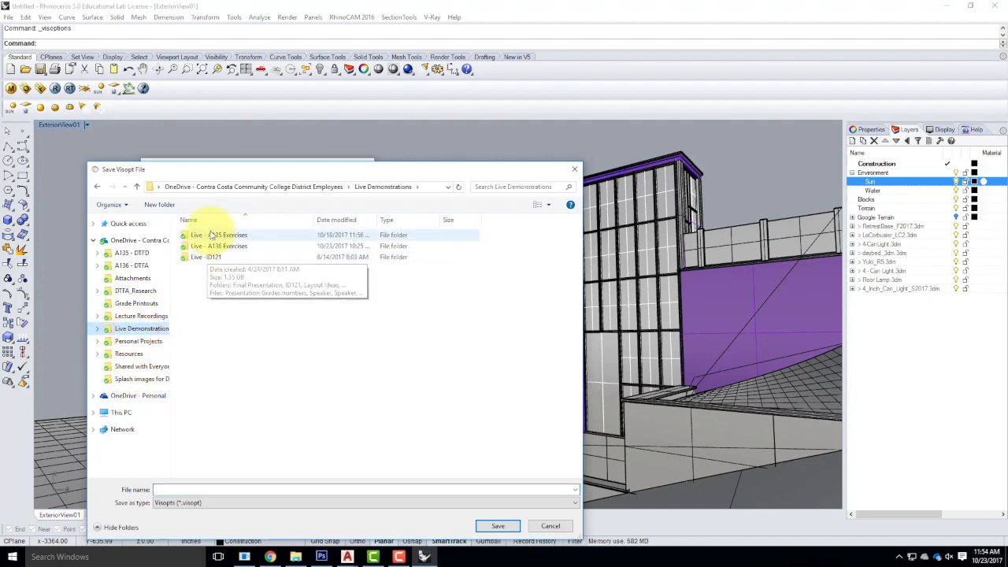
double_click(227, 247)
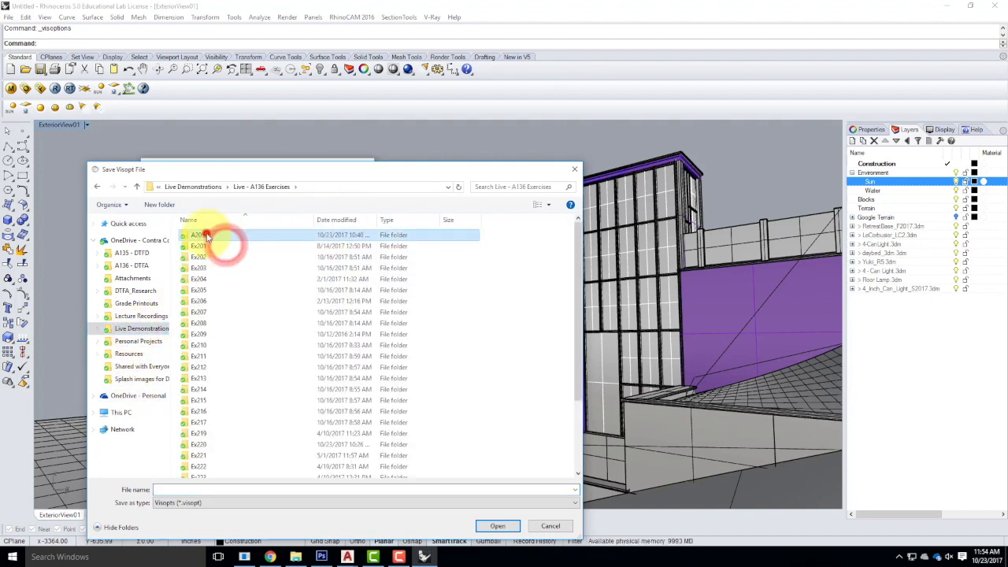
double_click(213, 233)
double_click(197, 234)
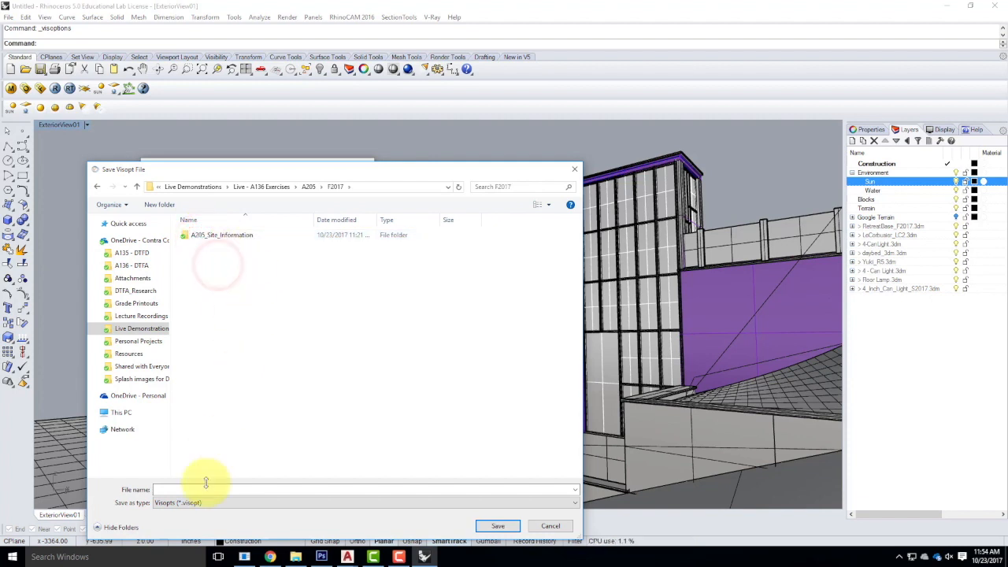
click(180, 490)
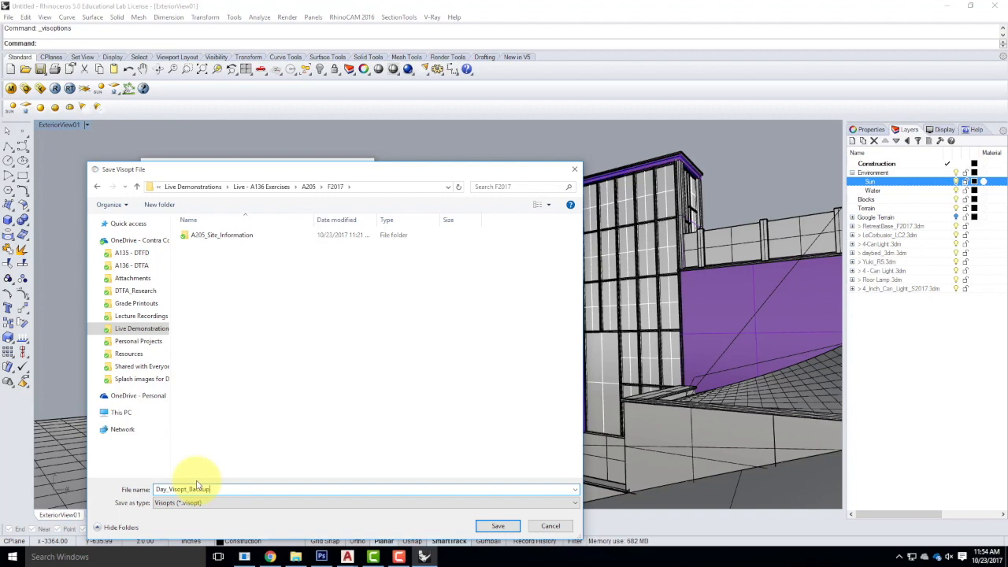
key(BackSpace)
key(BackSpace)
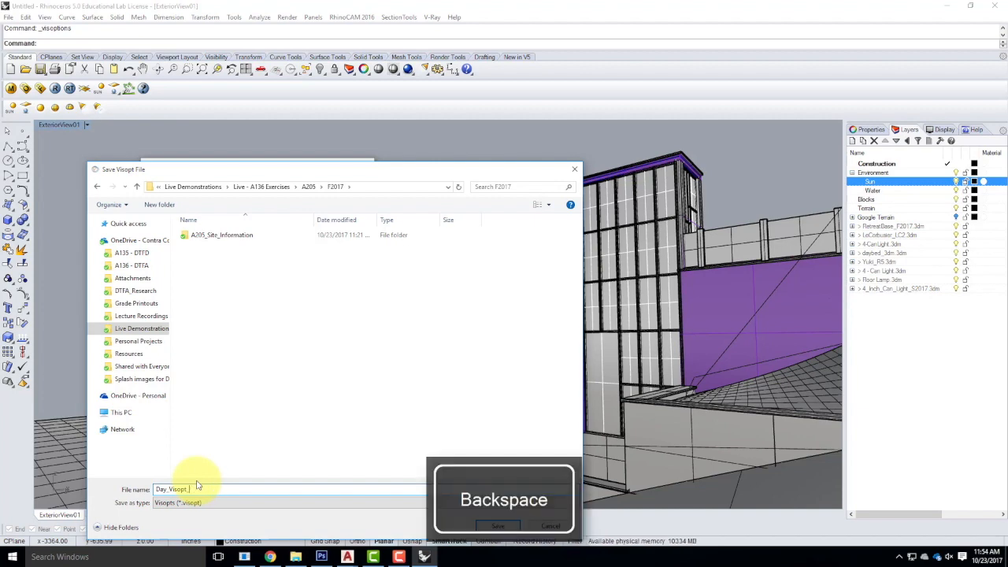
click(495, 525)
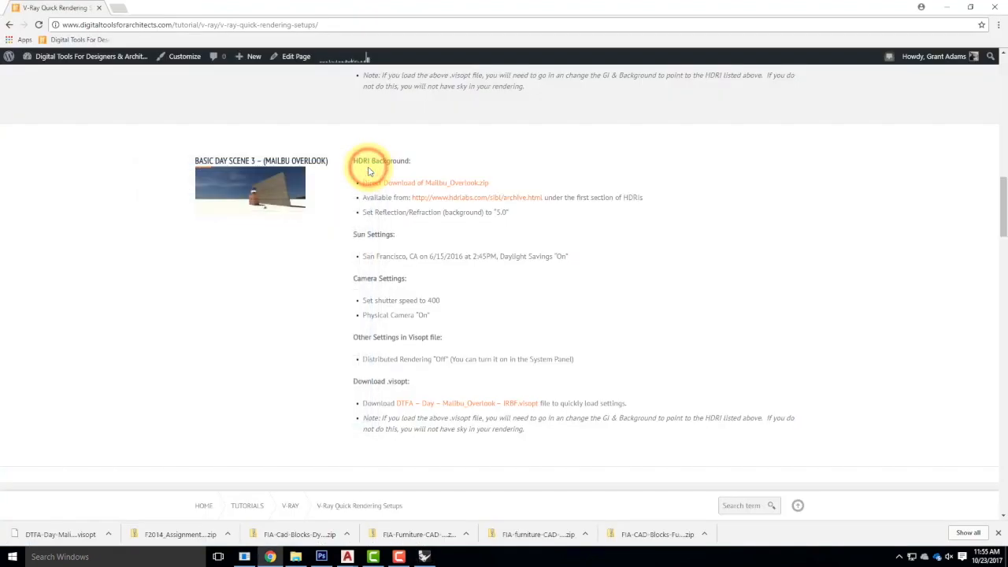
- Switch from the V-Ray Quick Rendering Setups page in Chrome back to the Rhino model
click(428, 558)
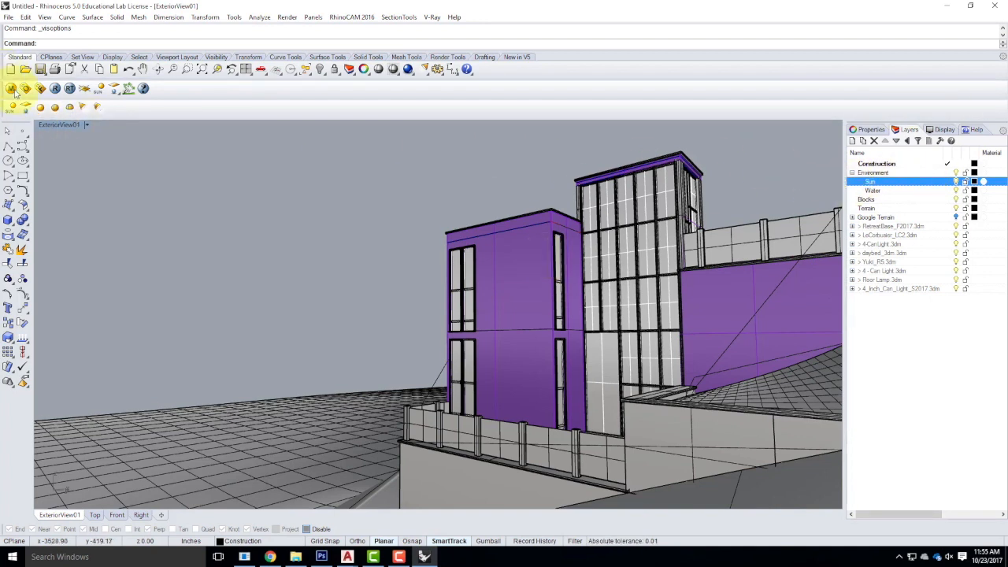
- Start a V-Ray sunlight, turn off manual control and set its location to San Francisco, CA, USA
click(100, 90)
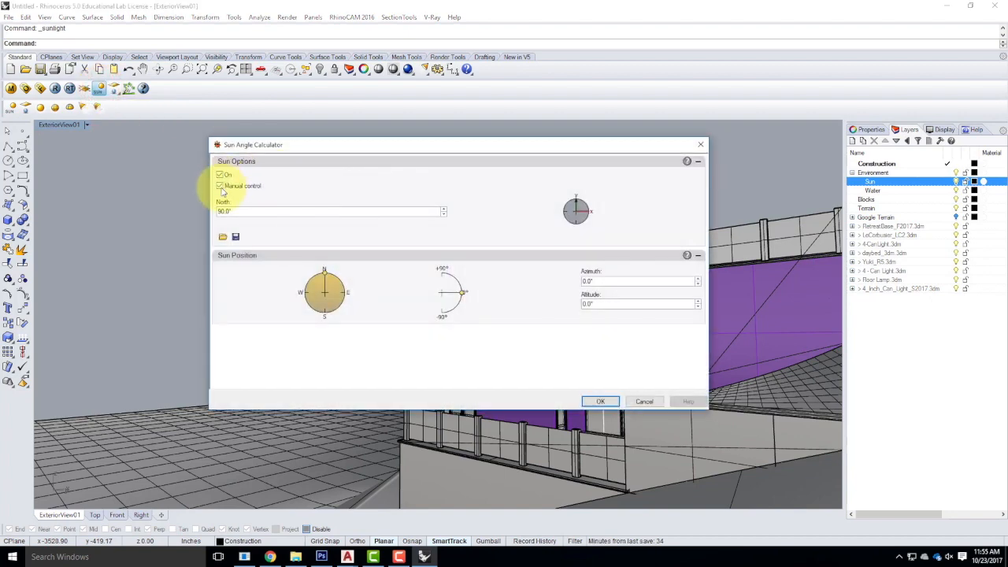
click(221, 186)
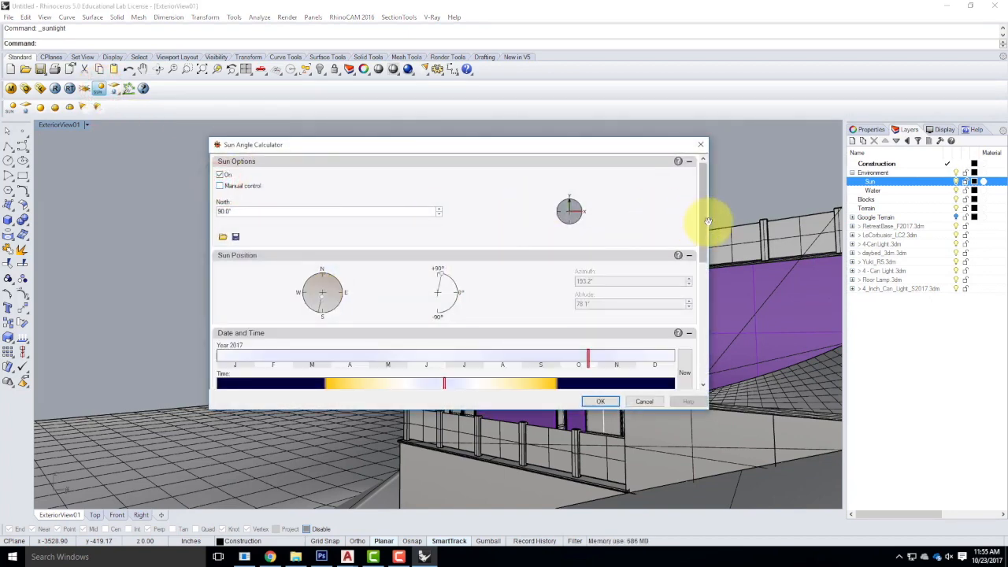
drag(703, 224, 706, 355)
click(308, 341)
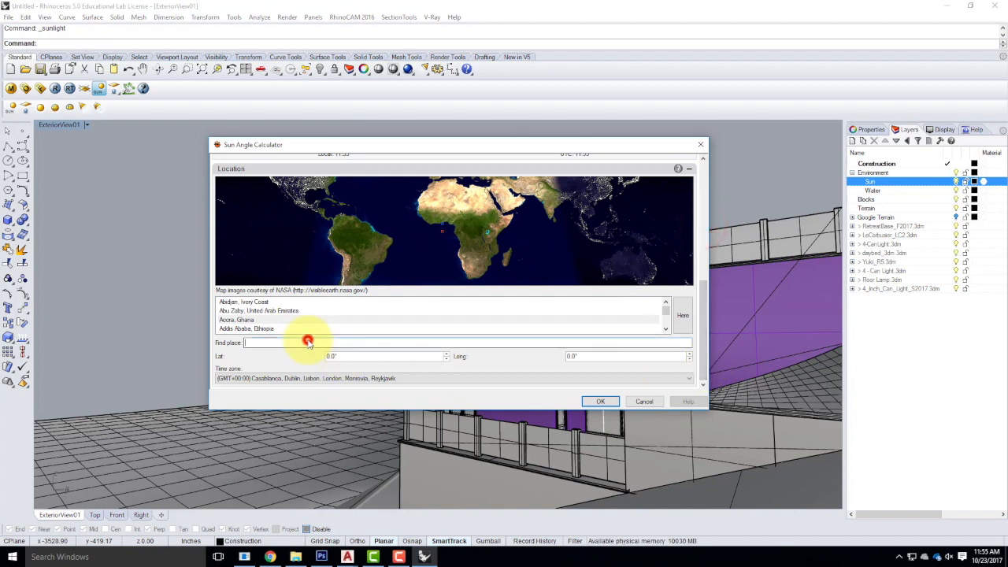
text(San Fran)
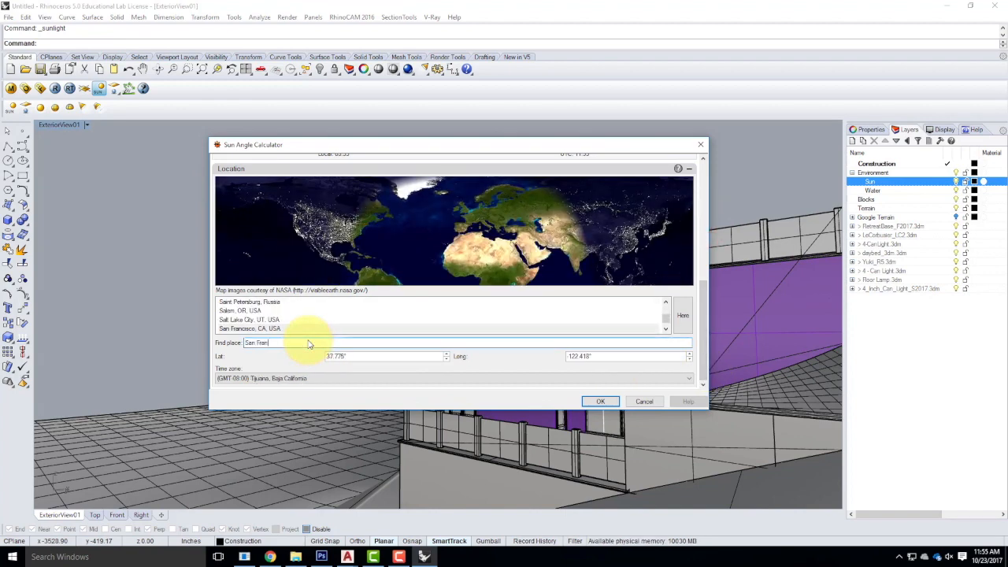
click(287, 328)
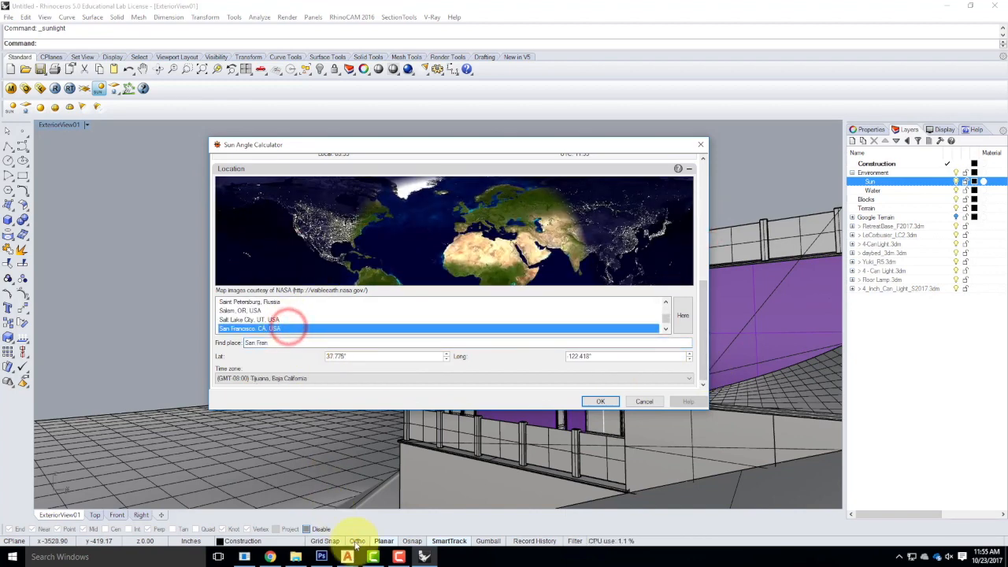
- Check the Malibu Overlook sun settings in Chrome and set the sun's date to 6/15/2016 back in Rhino
click(270, 557)
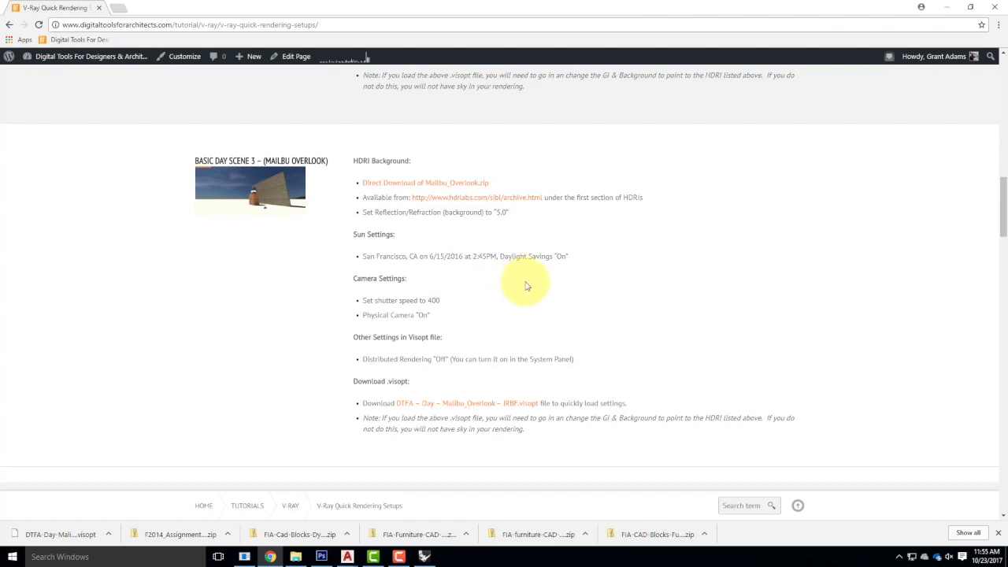
click(431, 561)
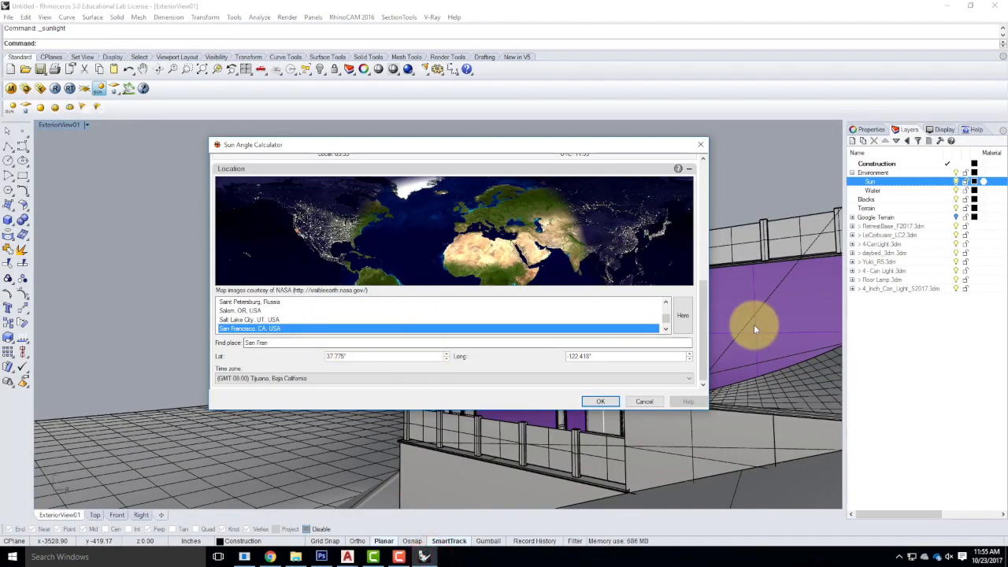
drag(705, 311, 709, 243)
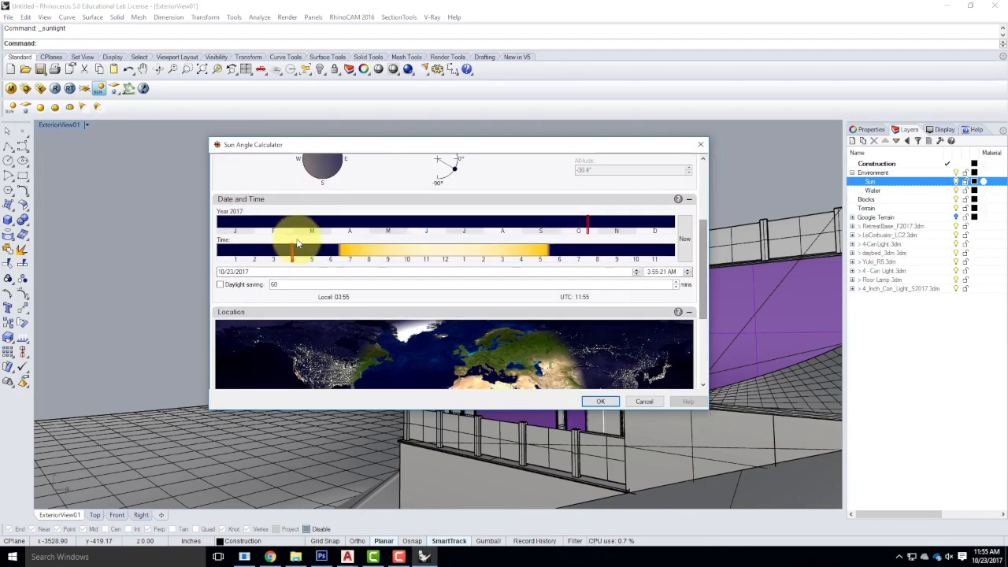
click(257, 273)
click(219, 270)
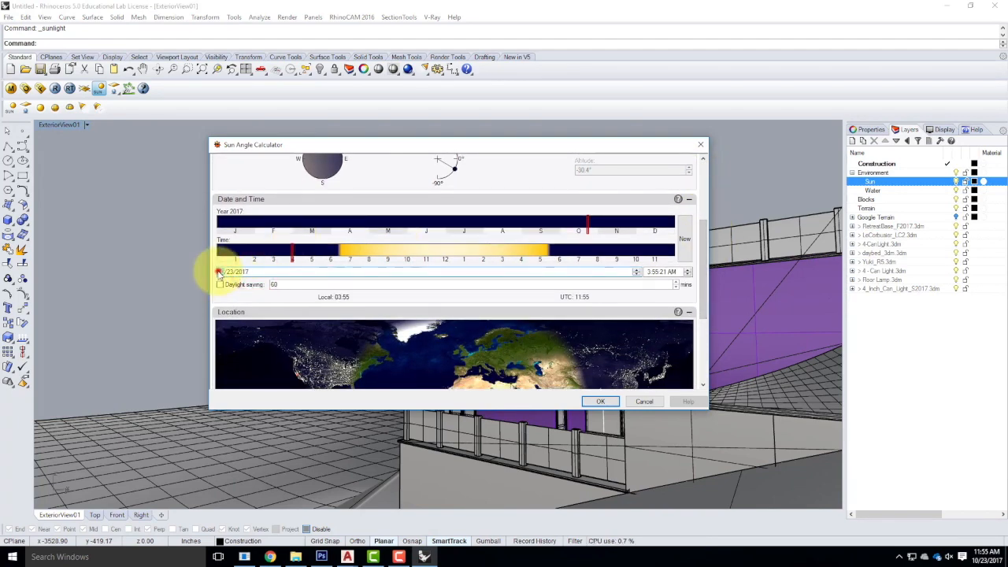
text(6)
key(Tab)
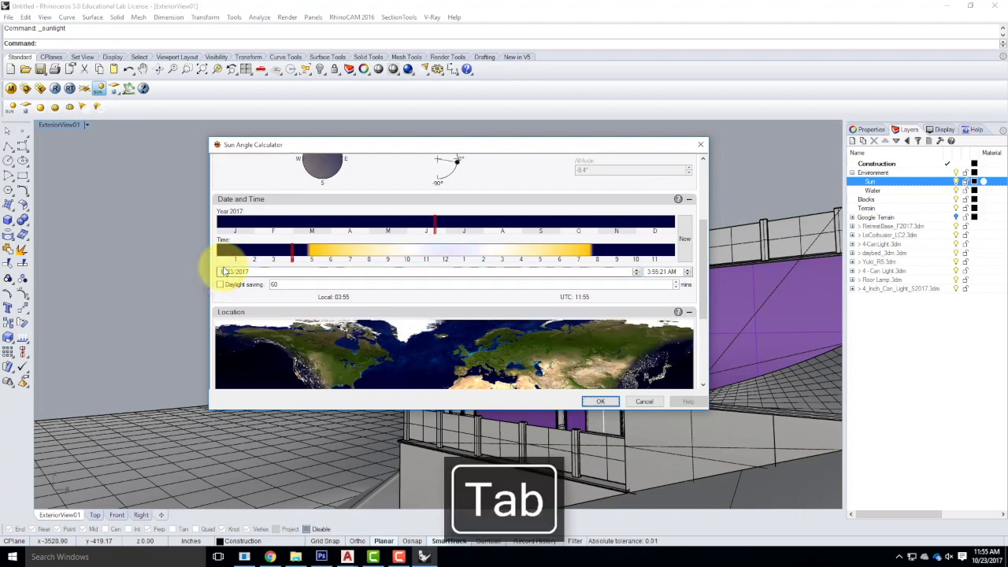
click(227, 271)
text(15)
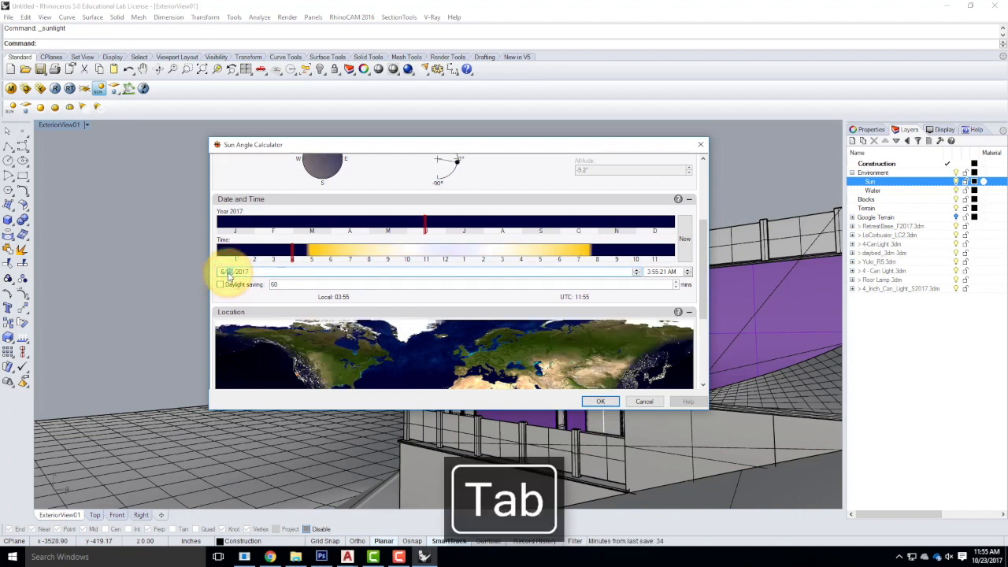
click(244, 272)
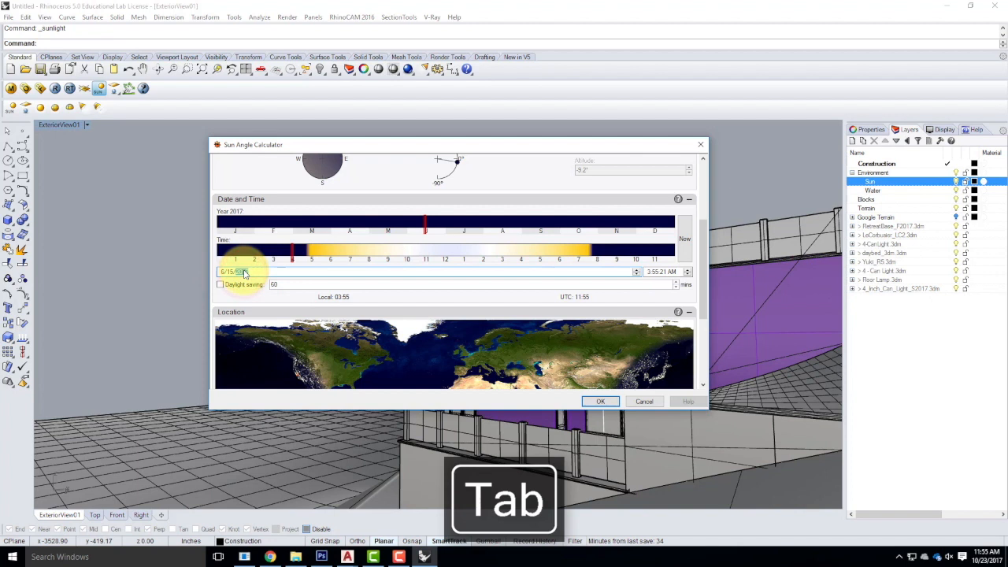
key(BackSpace)
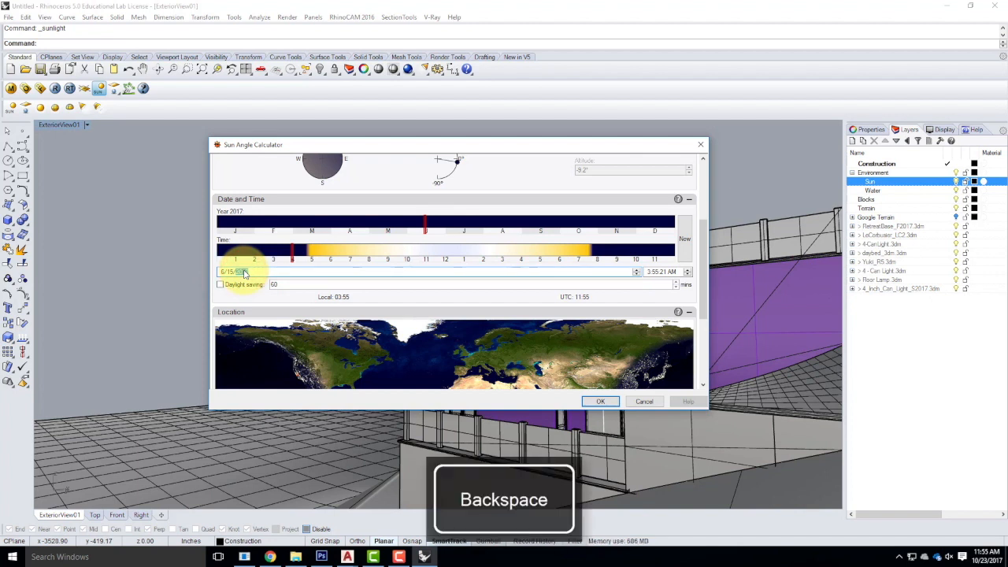
key(BackSpace)
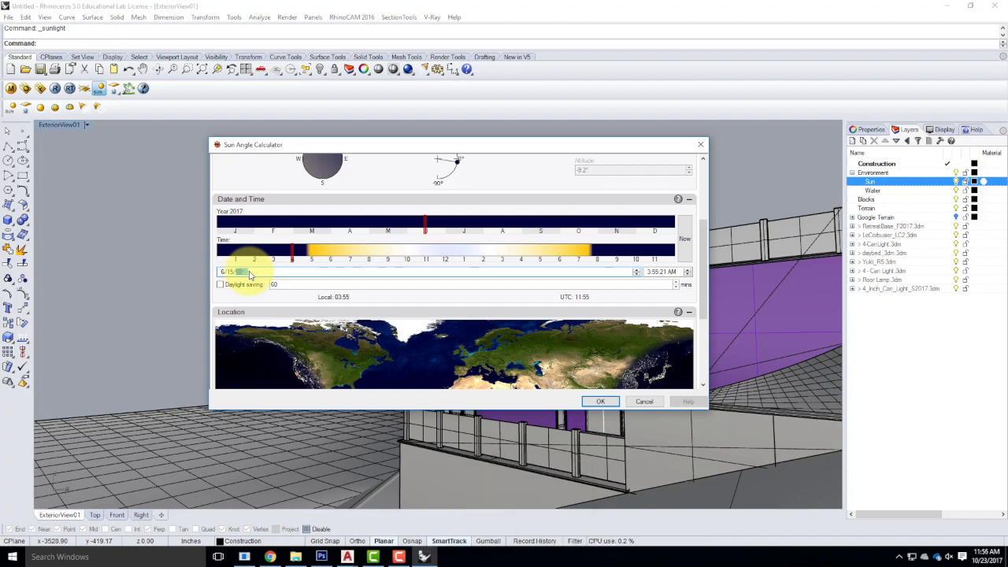
- Enable daylight saving for the sun and set its time to 2:45:00 PM
click(220, 284)
click(647, 272)
text(2)
click(654, 273)
text(45)
click(659, 271)
text(00)
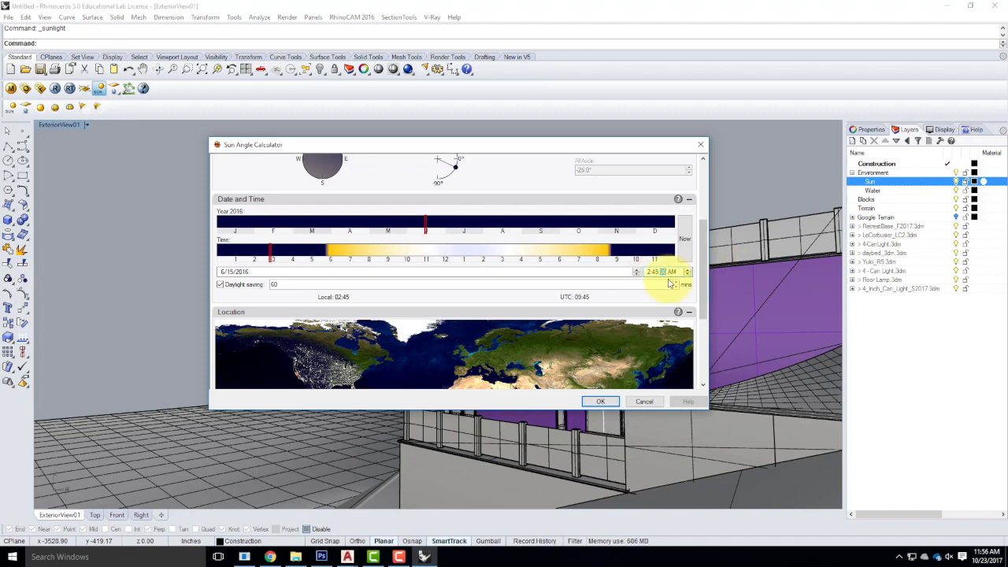
click(671, 273)
text(p)
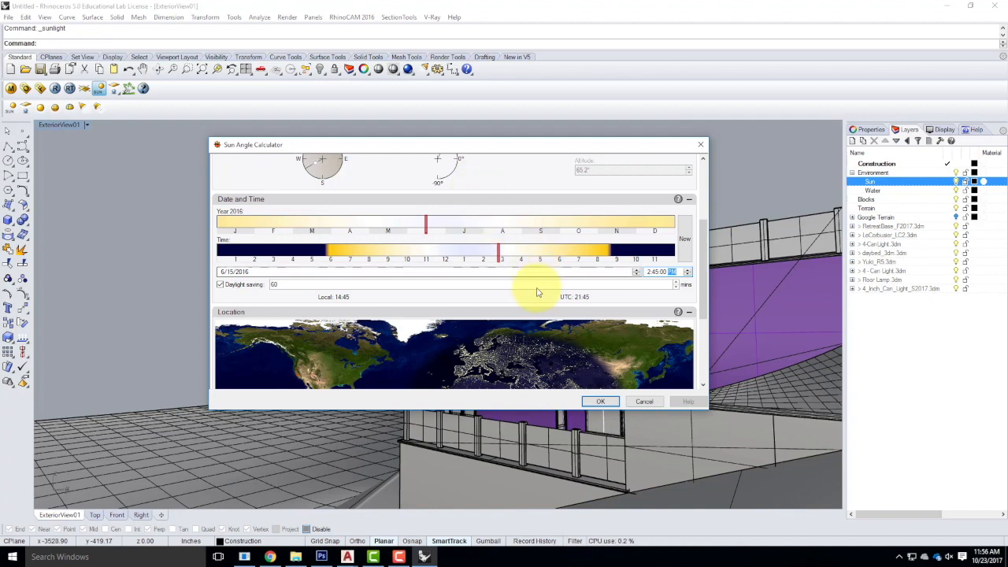
- Accept the sun settings, enable object snaps and place the sunlight at the roof corner of the purple building volume
click(601, 401)
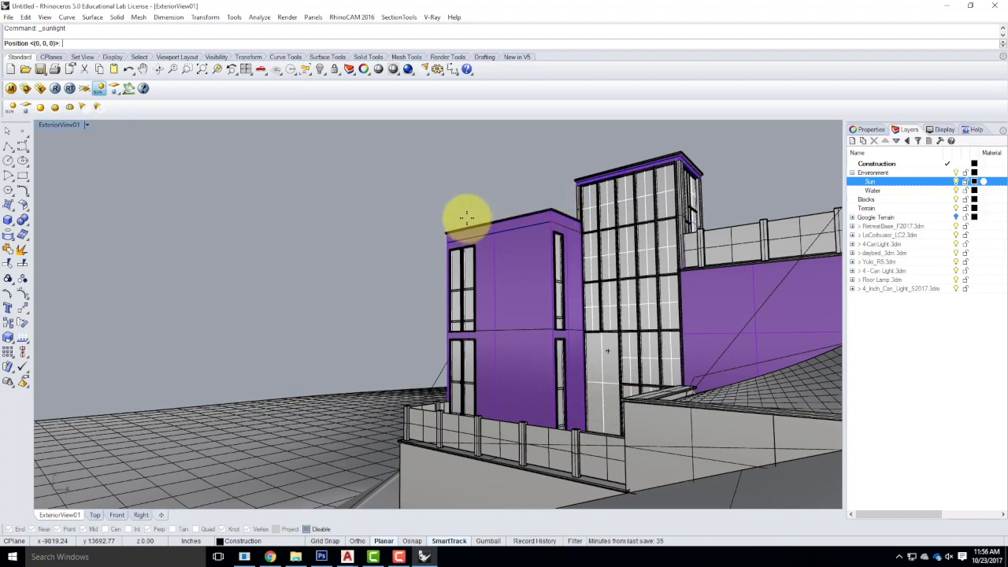
click(308, 529)
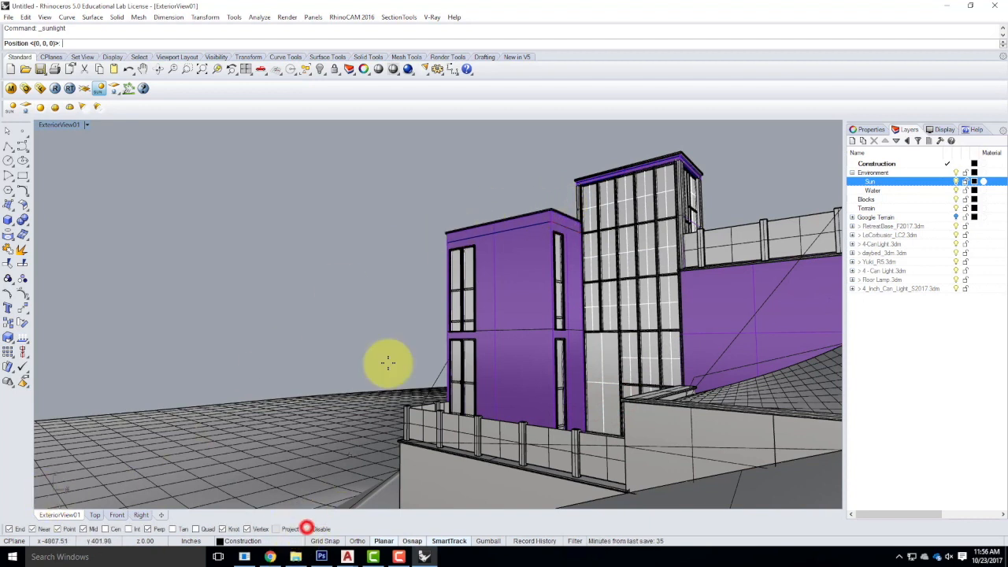
click(442, 228)
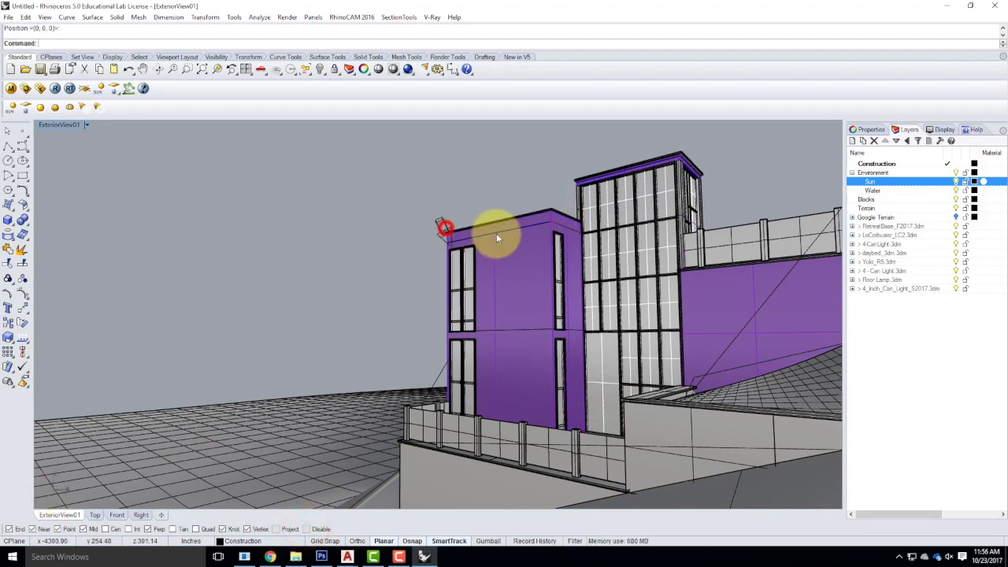
- Check the placed sunlight and examine the full terrain around the building
click(440, 224)
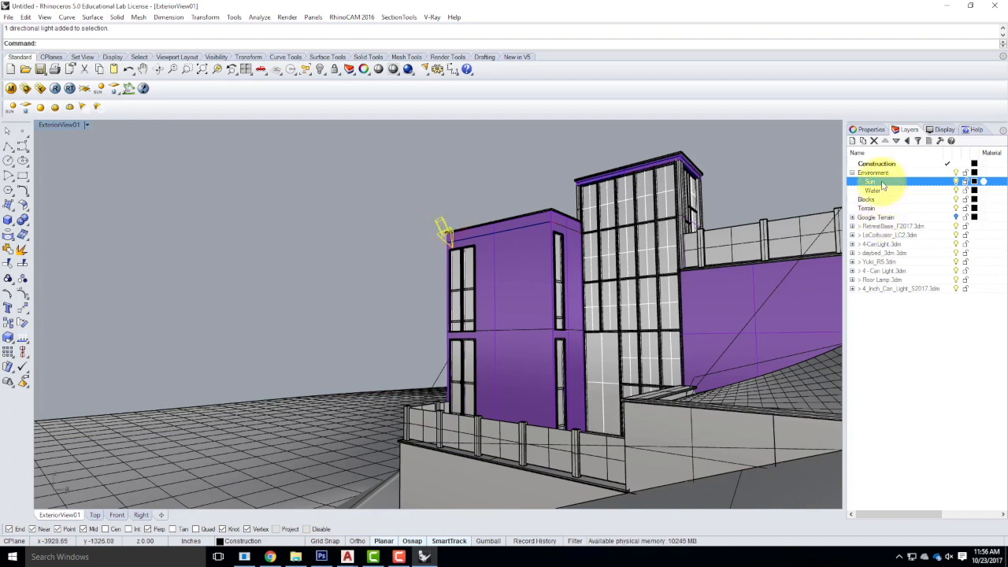
click(543, 169)
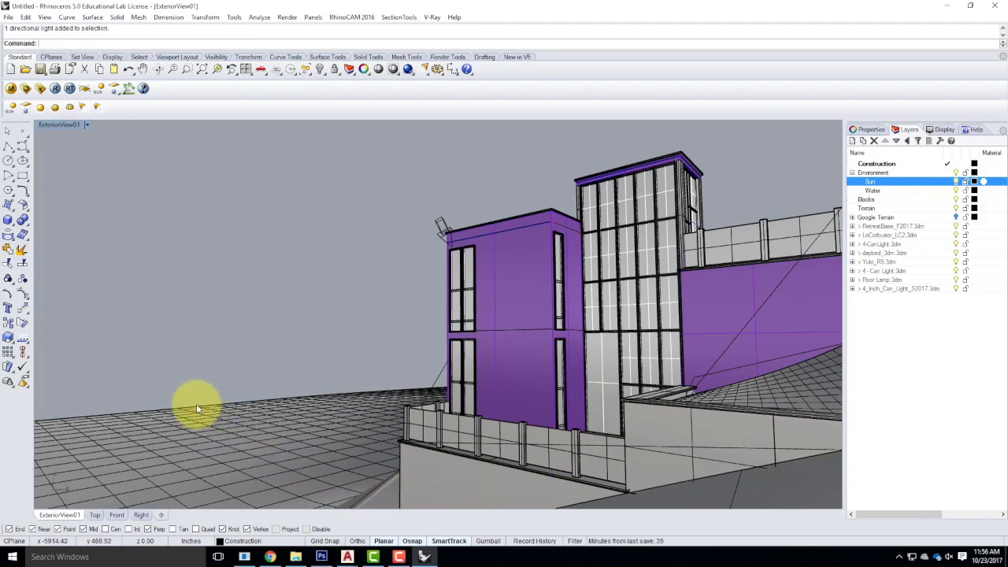
right_drag(260, 332, 427, 304)
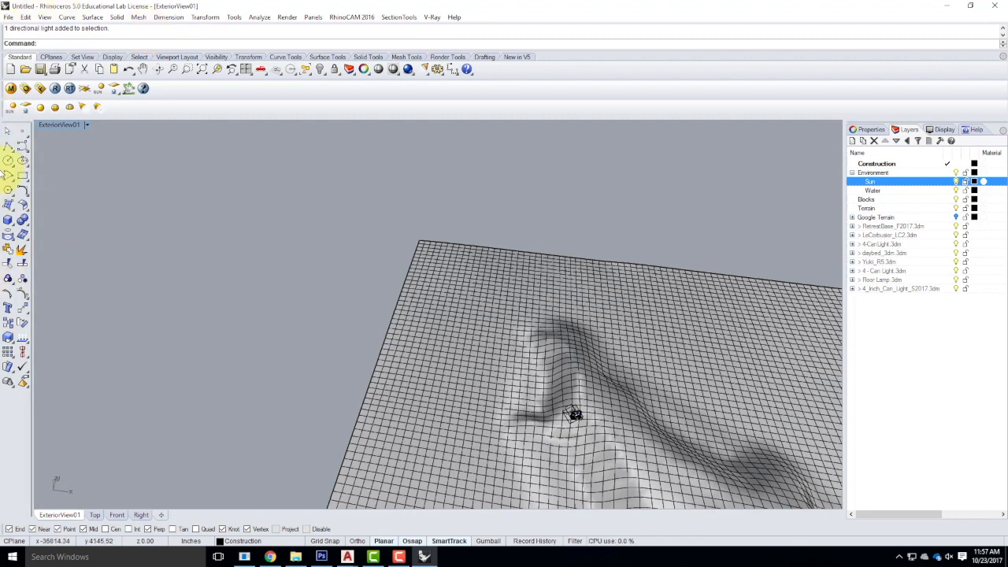
- Switch to Chrome, open the website's Rhino Blocks Library and find its Landscape section
click(265, 516)
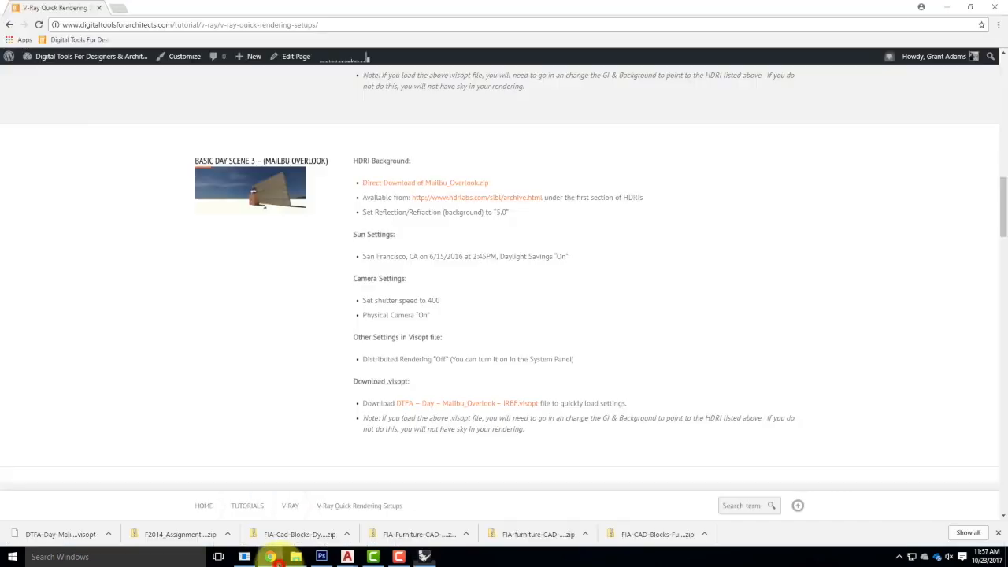
scroll(270, 209, up, 12)
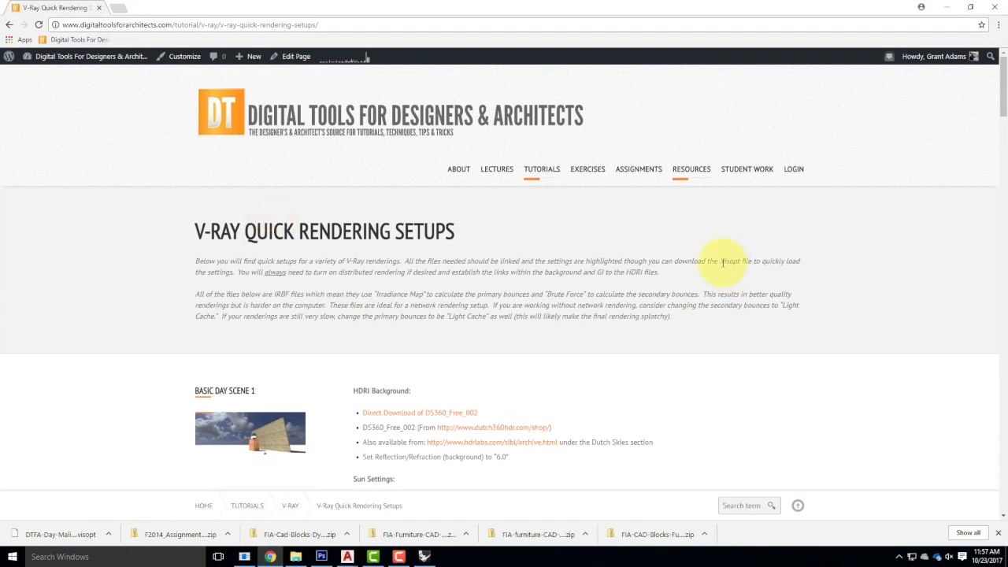
mouse_move(693, 172)
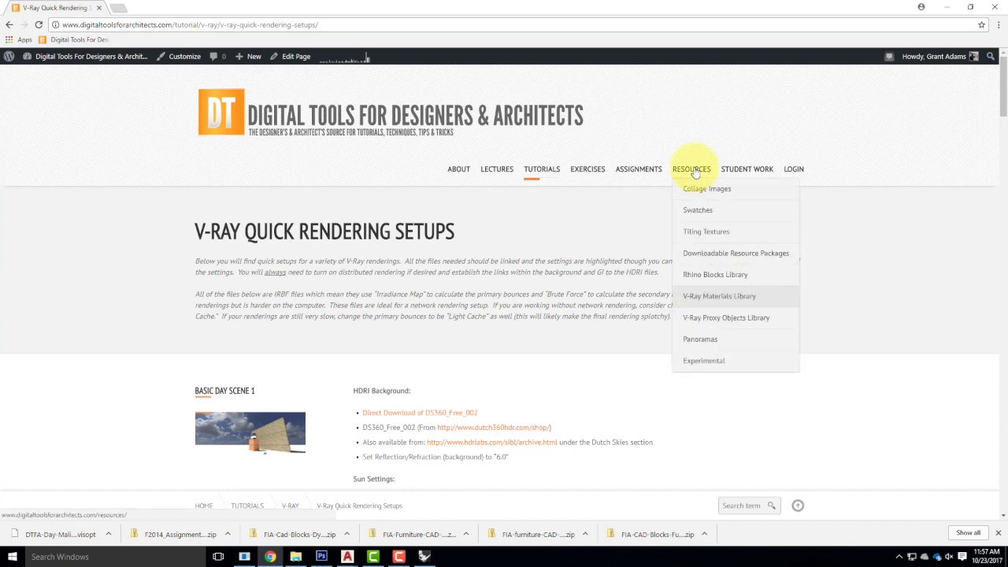
mouse_move(714, 282)
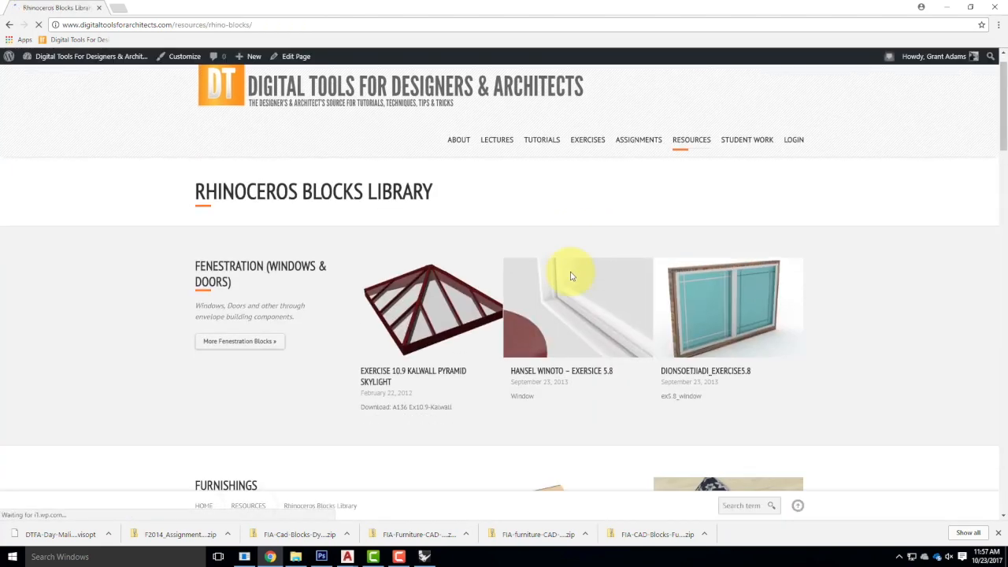
scroll(571, 268, down, 10)
scroll(571, 276, down, 6)
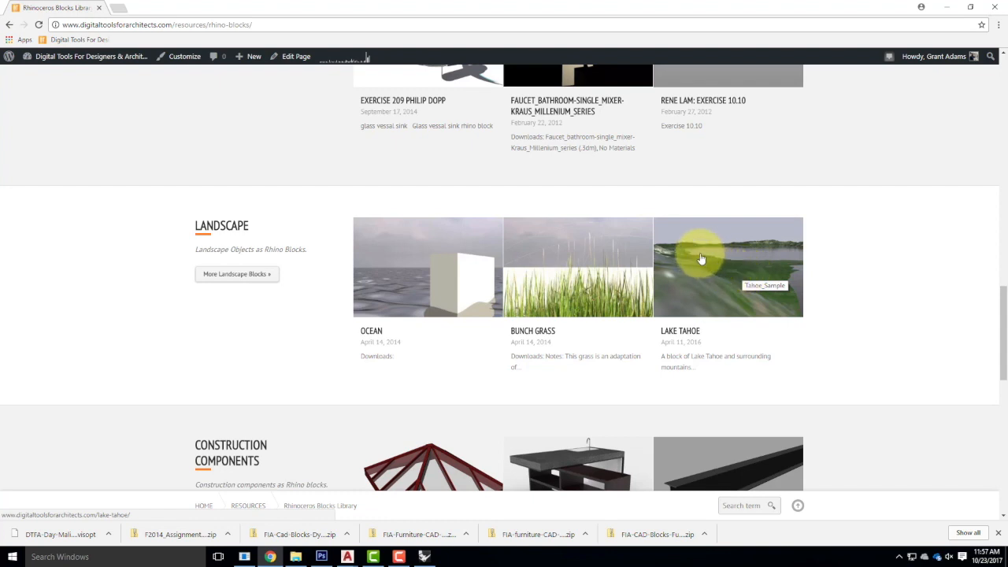
- Open the Ocean landscape block's page and download the Ocean.3dm Rhino block
click(442, 284)
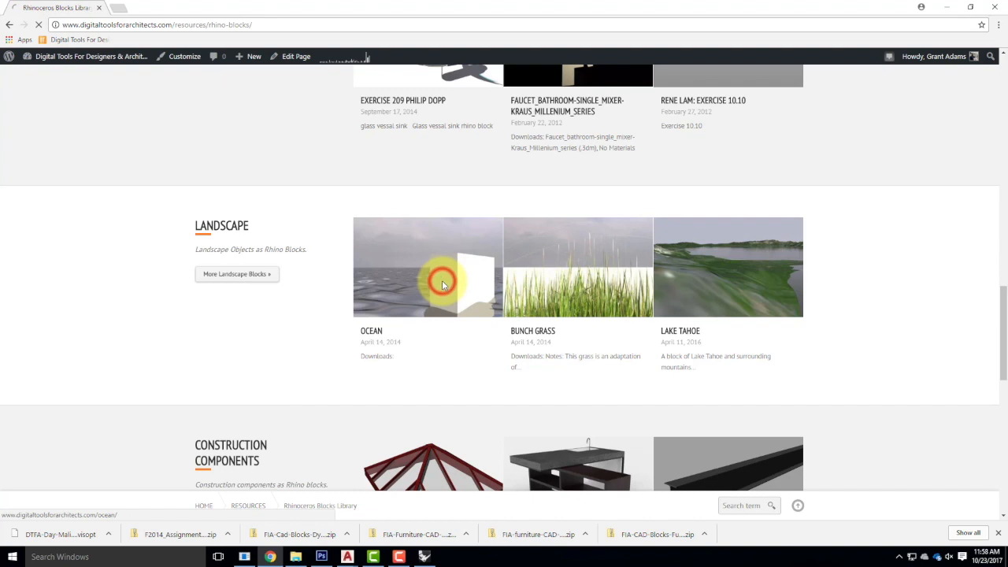
scroll(540, 284, down, 3)
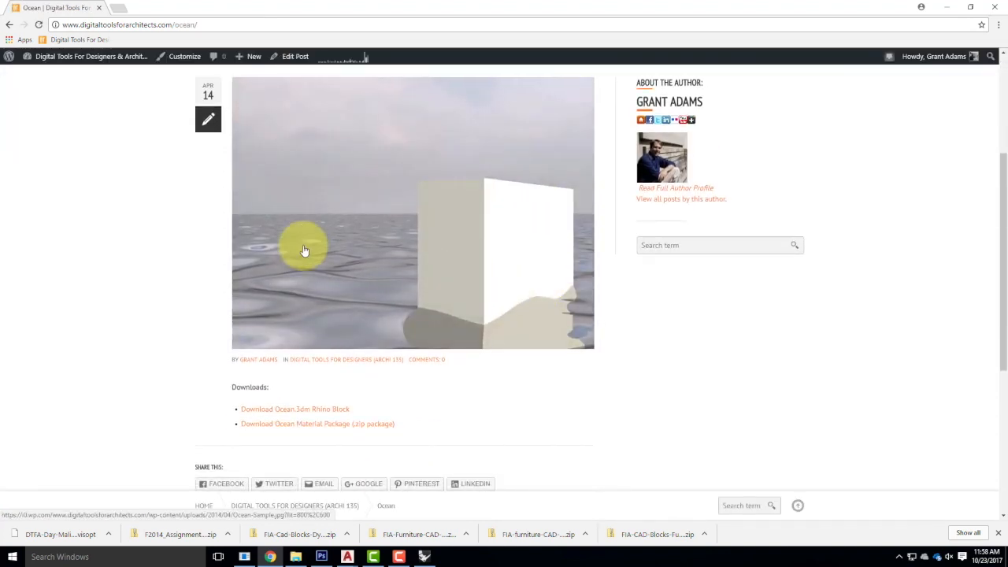
scroll(262, 431, down, 1)
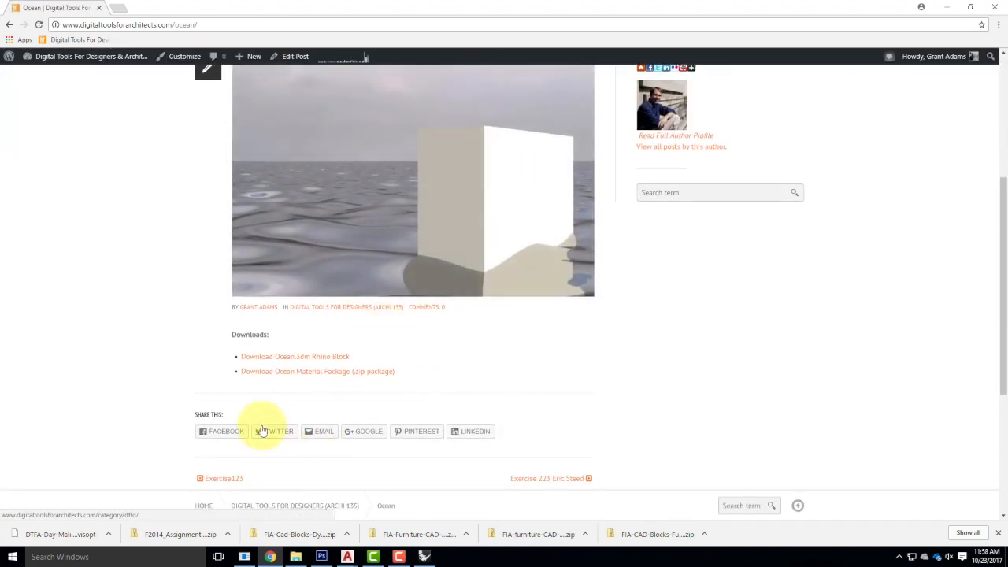
click(283, 360)
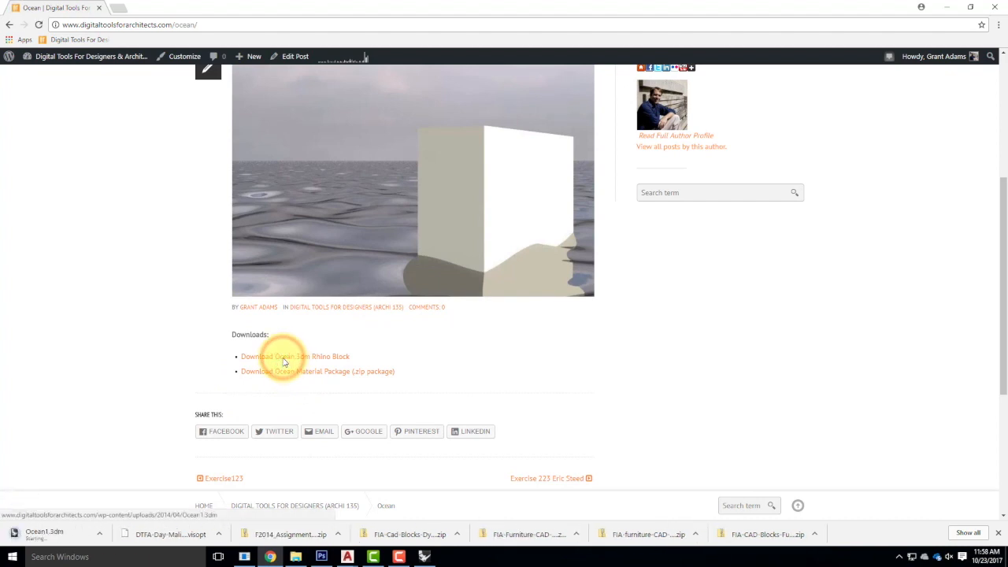
- Show the downloaded Ocean1 model in its Downloads folder and copy the file
click(109, 533)
click(131, 499)
click(455, 422)
right_click(461, 419)
click(504, 354)
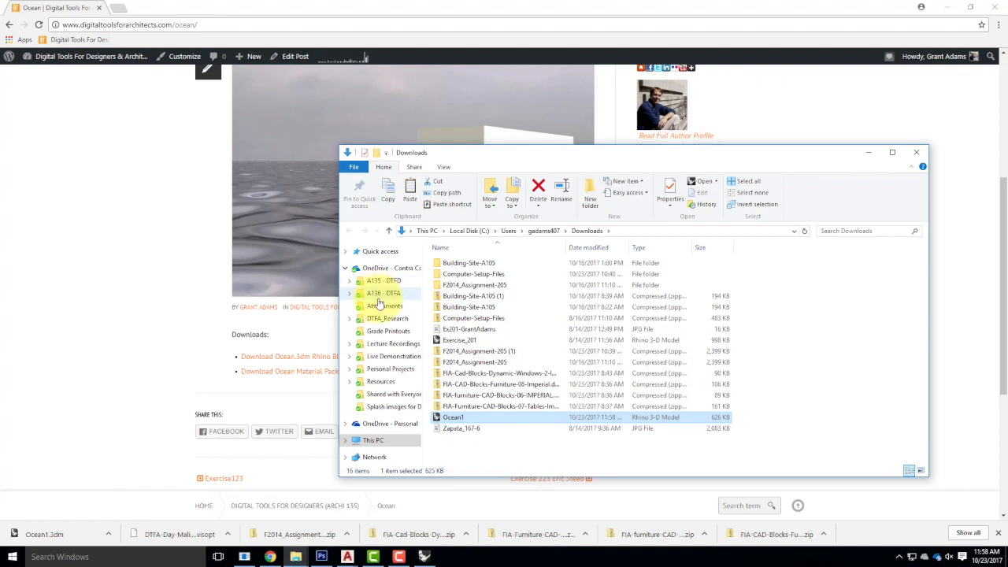
- Go to the project folder Live Demonstrations > Live - A136 Exercises > A205 > F2017 in File Explorer
click(393, 356)
double_click(473, 273)
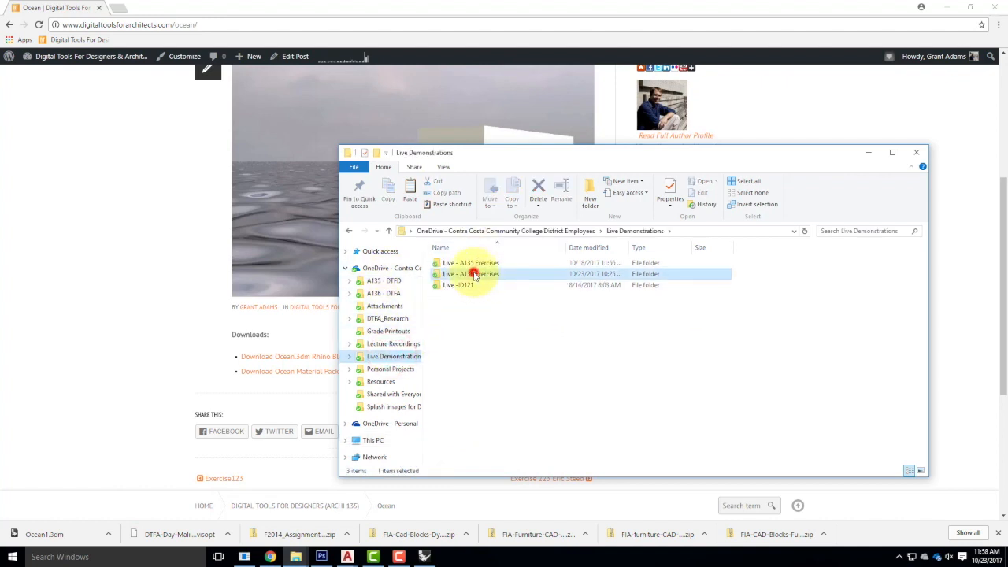
click(454, 265)
double_click(454, 265)
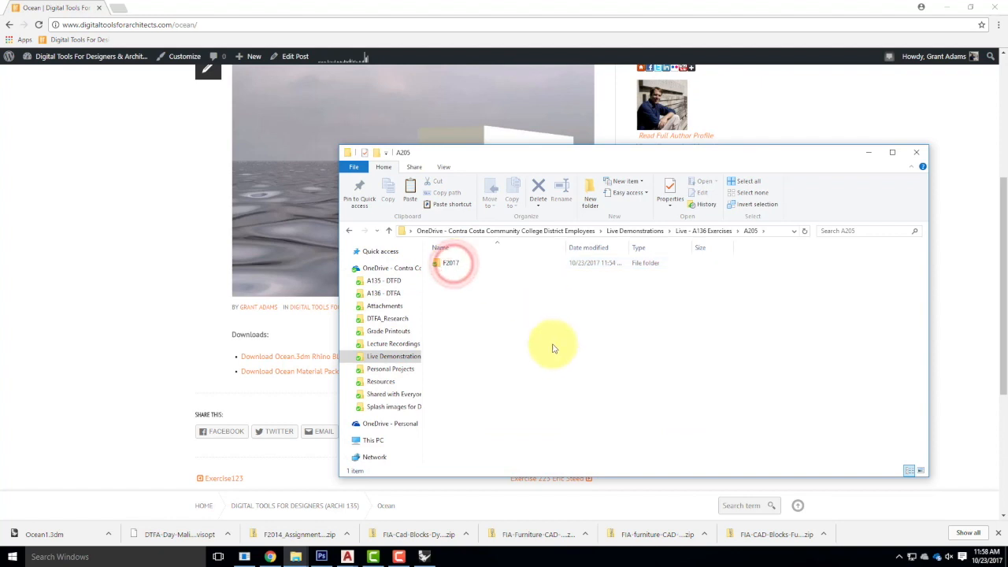
click(455, 267)
double_click(455, 266)
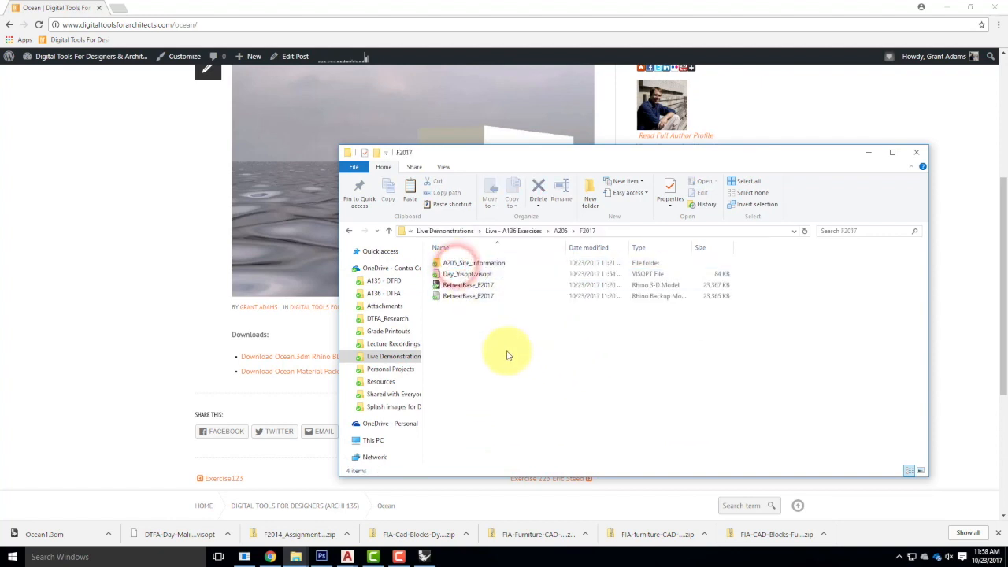
- Paste the copied Ocean1 model into the F2017 project folder and clear the file selection
right_click(507, 352)
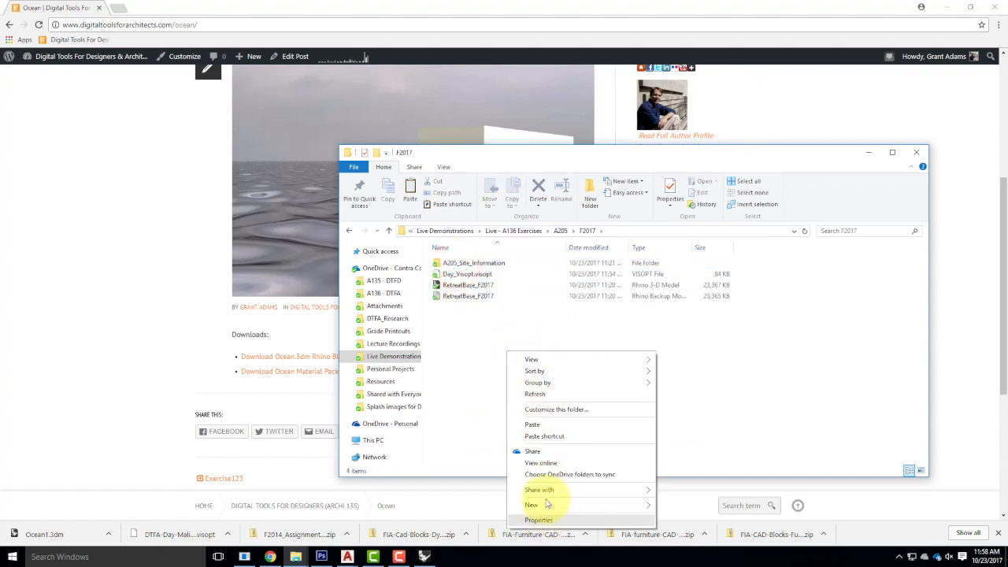
click(540, 426)
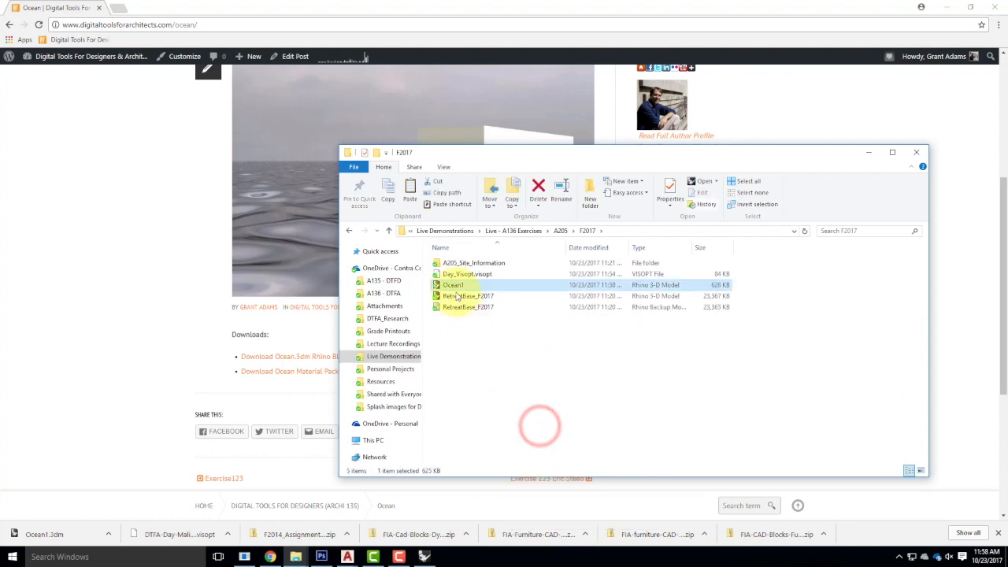
click(526, 380)
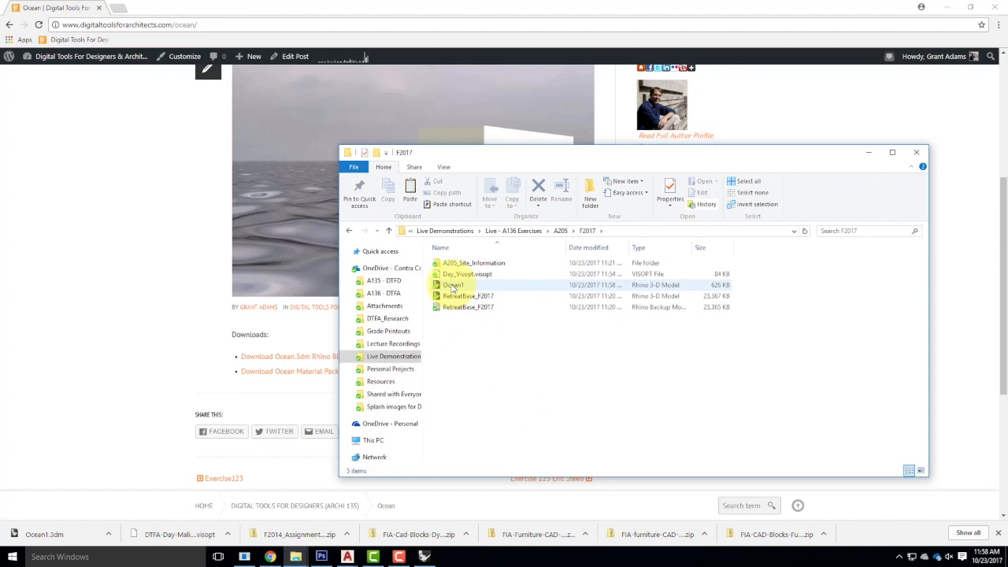
- Switch to Rhino and start inserting a block instance from the Ocean1 file in the F2017 folder
click(93, 228)
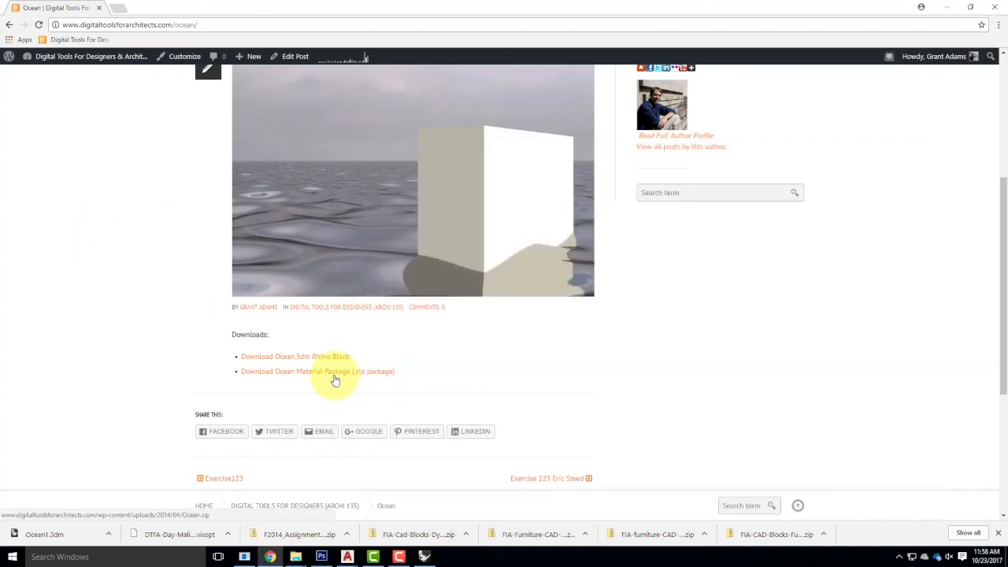
mouse_move(321, 559)
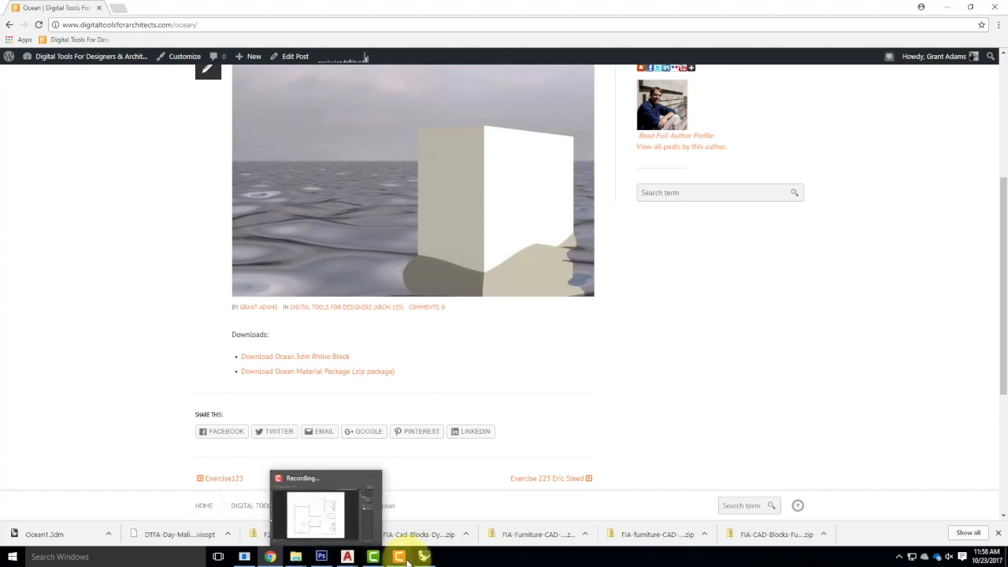
click(417, 529)
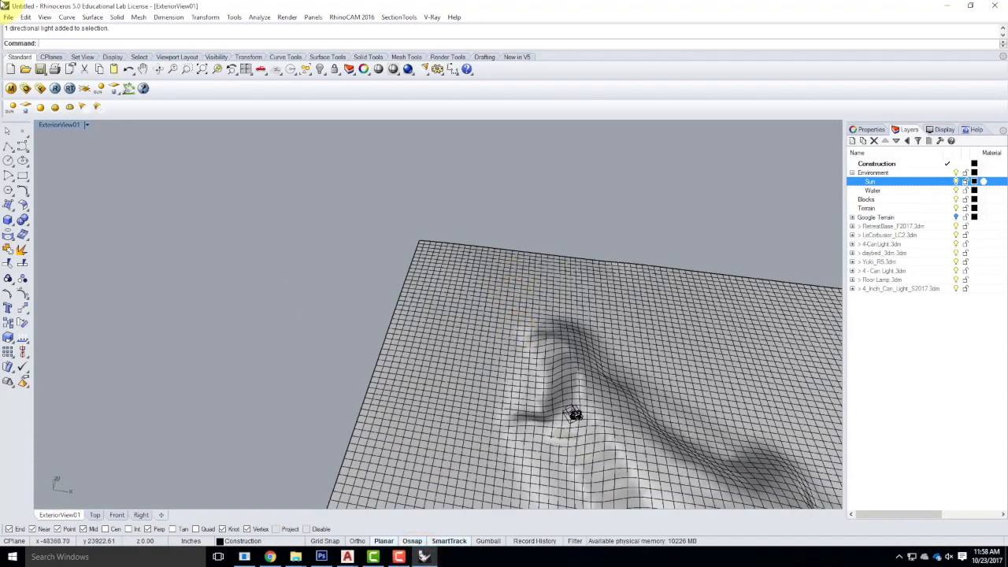
click(9, 19)
mouse_move(25, 16)
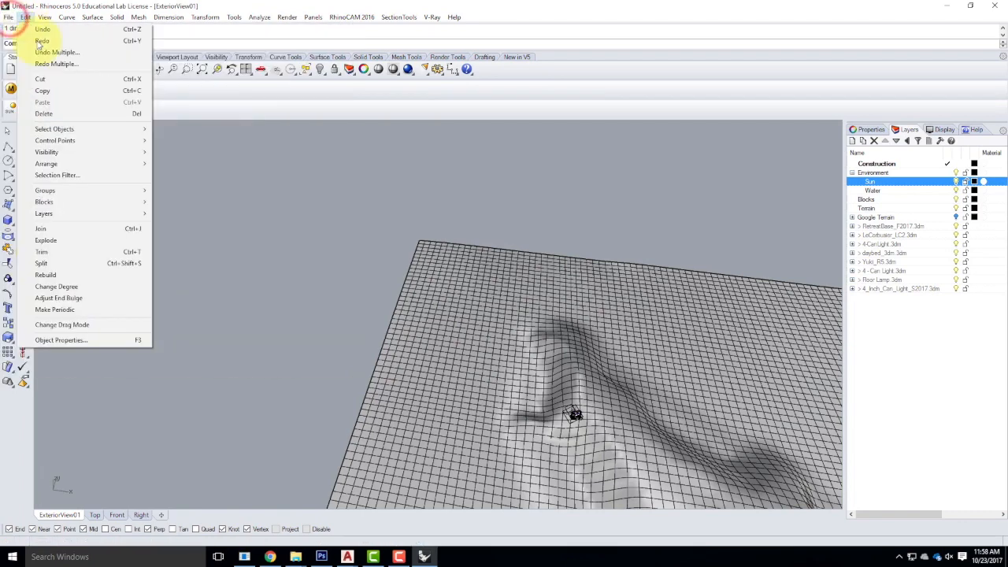
mouse_move(110, 202)
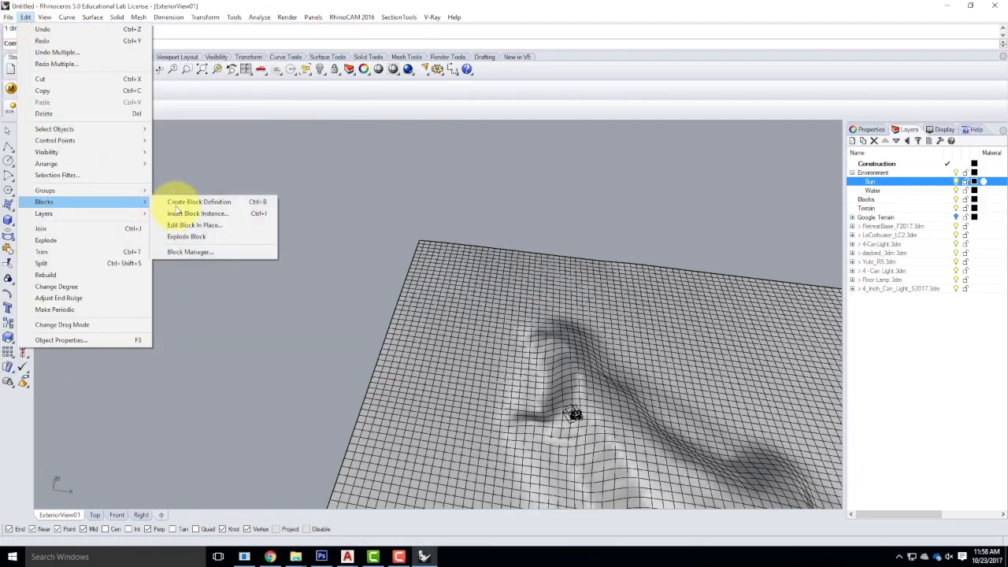
click(197, 213)
click(420, 168)
click(268, 234)
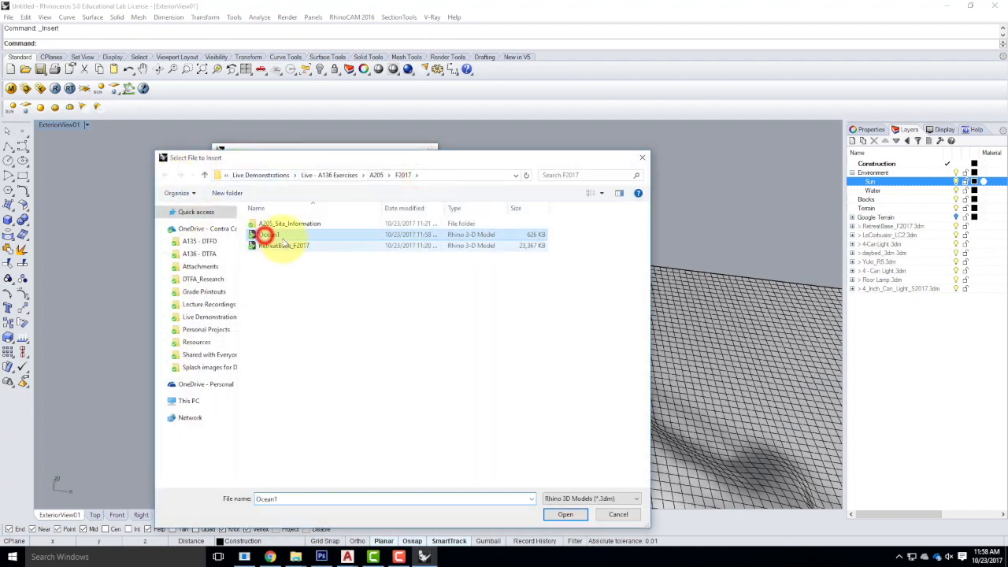
click(566, 514)
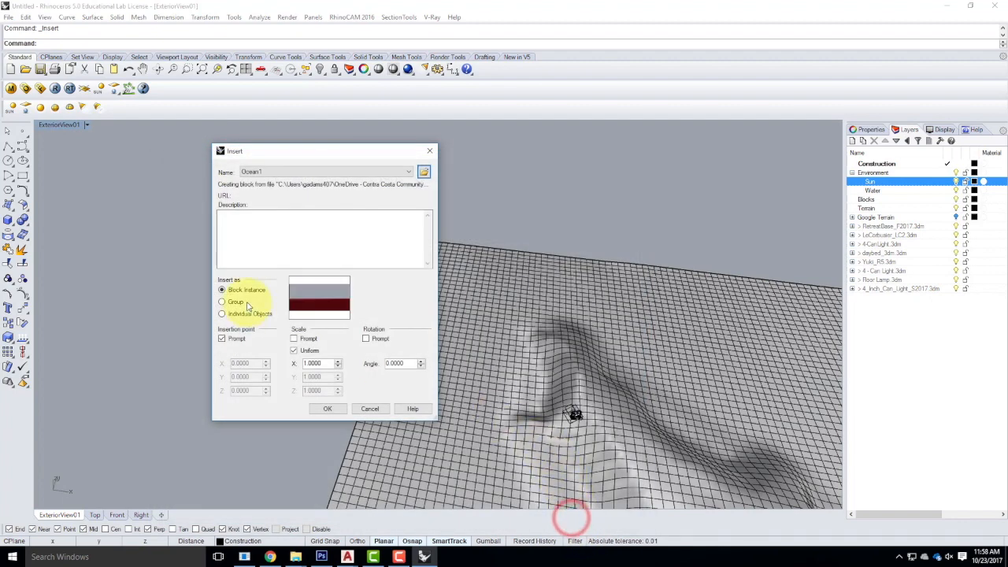
- Insert Ocean1 as a linked block instance with the Reference layer style, placing it near the hillside terrain
click(330, 409)
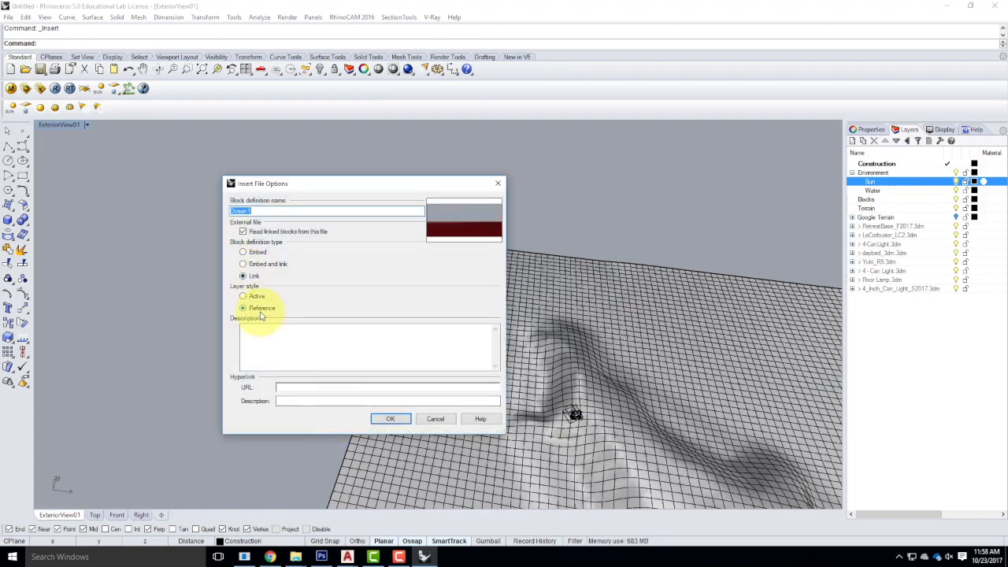
click(390, 418)
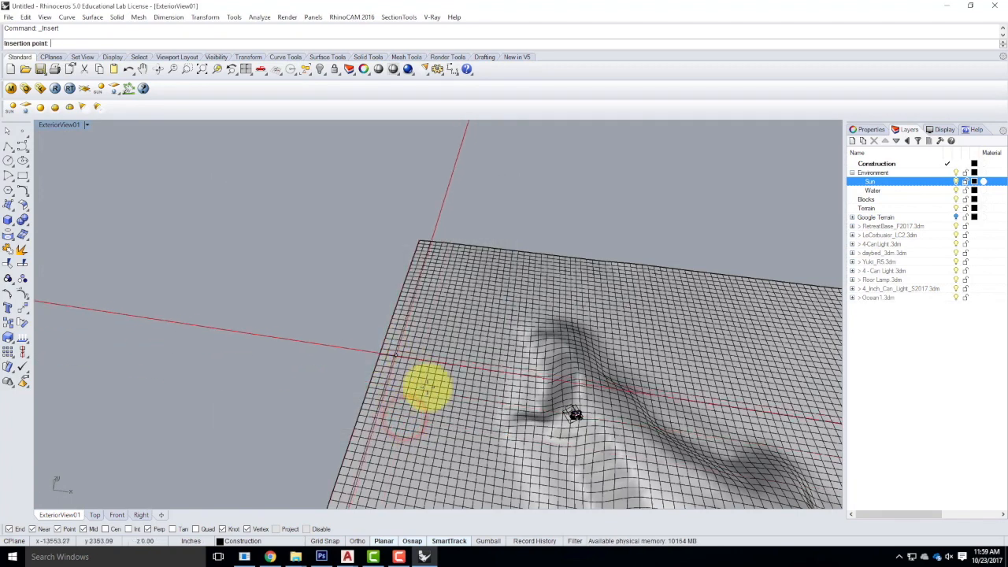
click(485, 442)
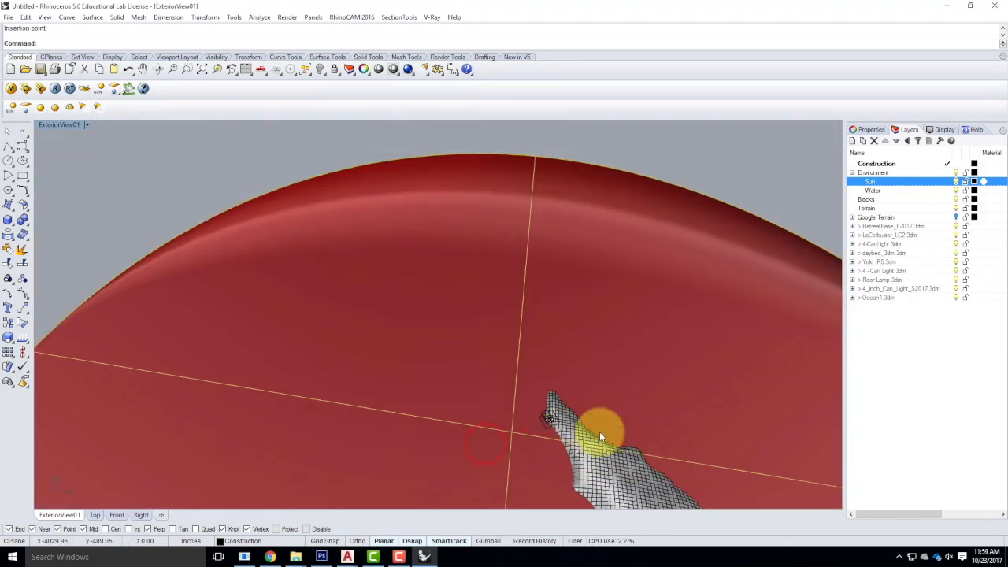
- Examine from the side and from above how the ocean surface covers the terrain around the building
scroll(708, 436, down, 10)
right_drag(644, 360, 625, 403)
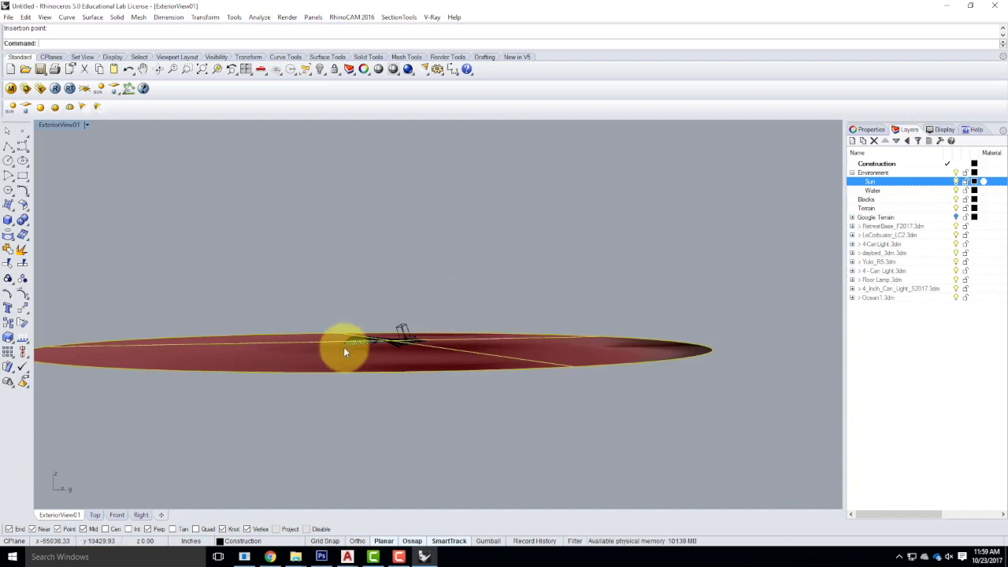
click(51, 124)
click(51, 124)
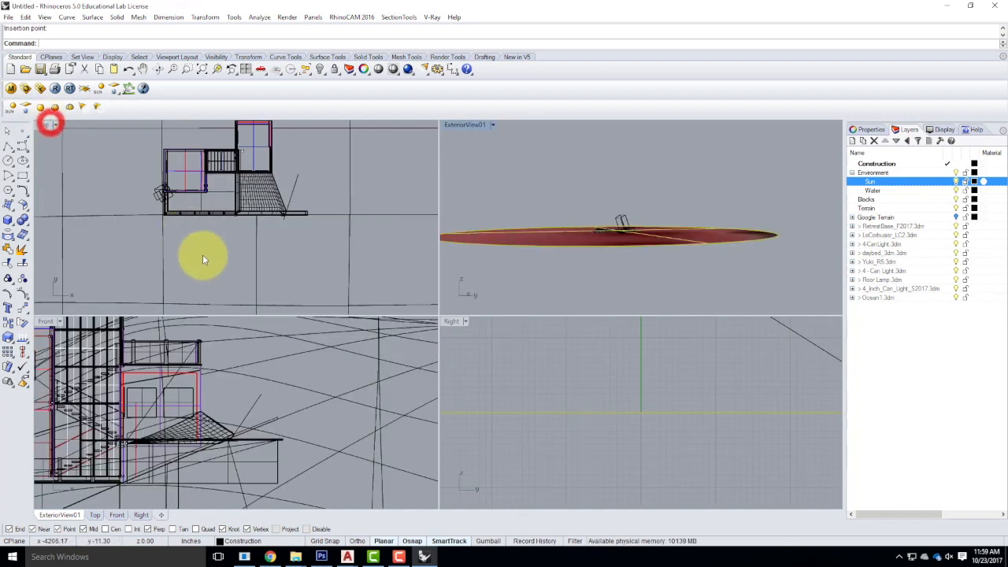
double_click(465, 125)
right_drag(366, 233, 471, 285)
scroll(473, 286, down, 3)
scroll(493, 453, up, 8)
right_drag(438, 440, 445, 360)
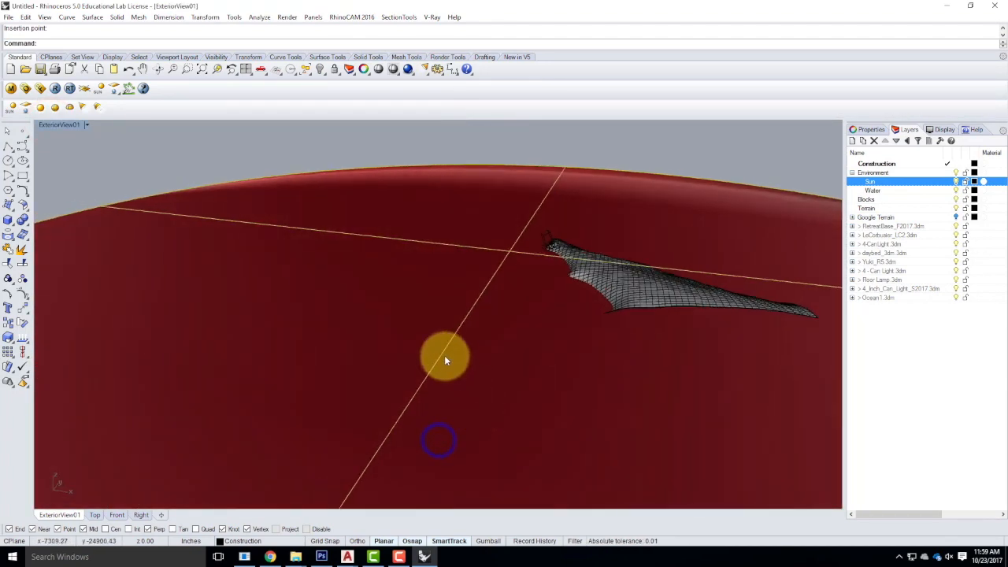
scroll(591, 230, up, 4)
right_drag(352, 309, 374, 333)
scroll(330, 278, down, 7)
scroll(507, 317, up, 3)
scroll(506, 316, up, 2)
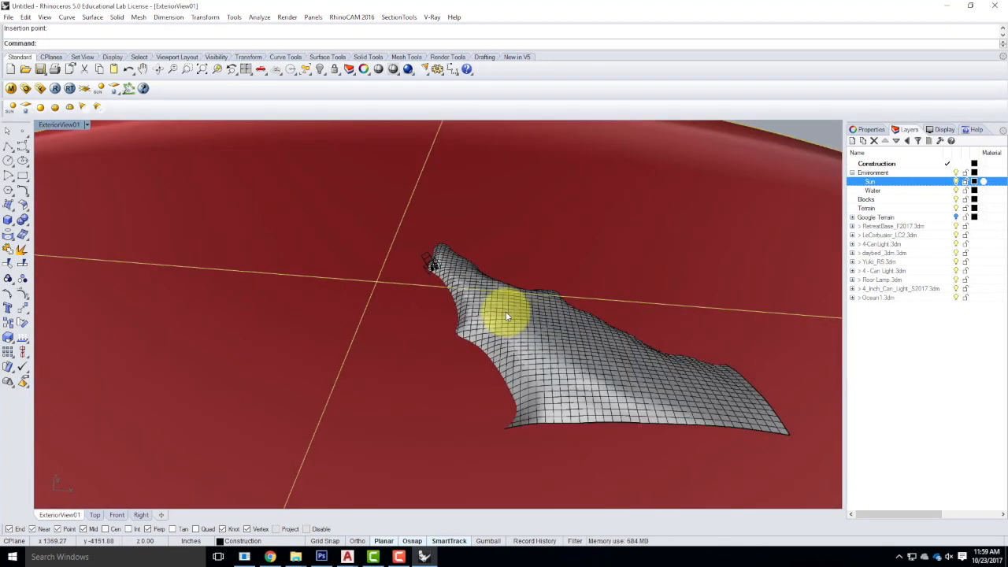
- Move the ocean block vertically down by about 830 inches and assign it to the Water layer
key(Return)
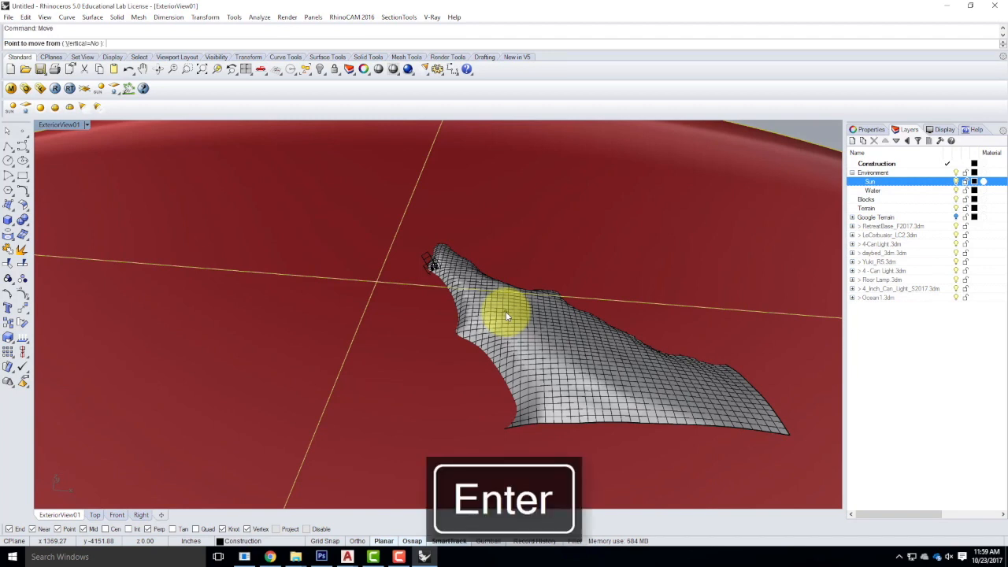
click(293, 244)
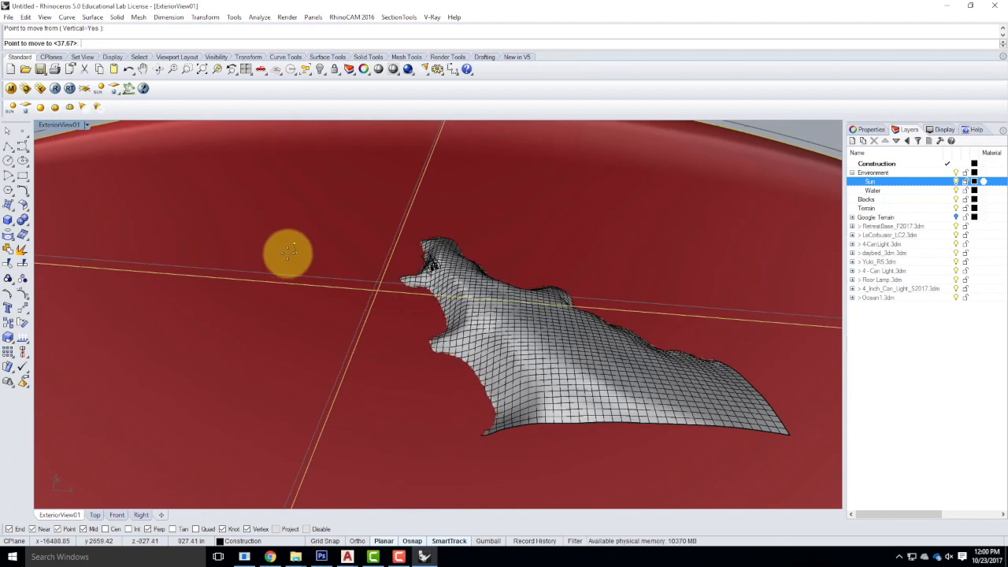
click(288, 251)
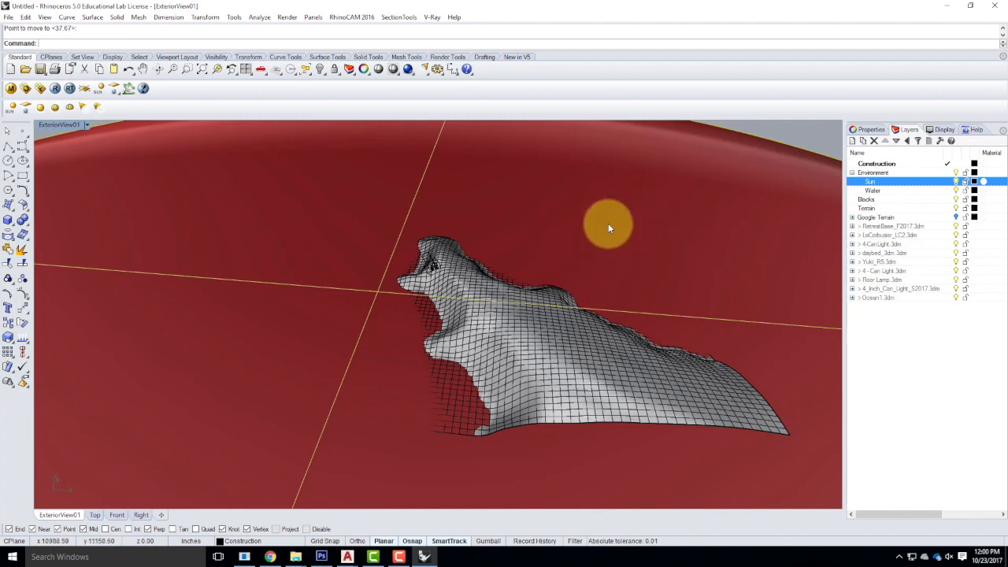
right_click(890, 191)
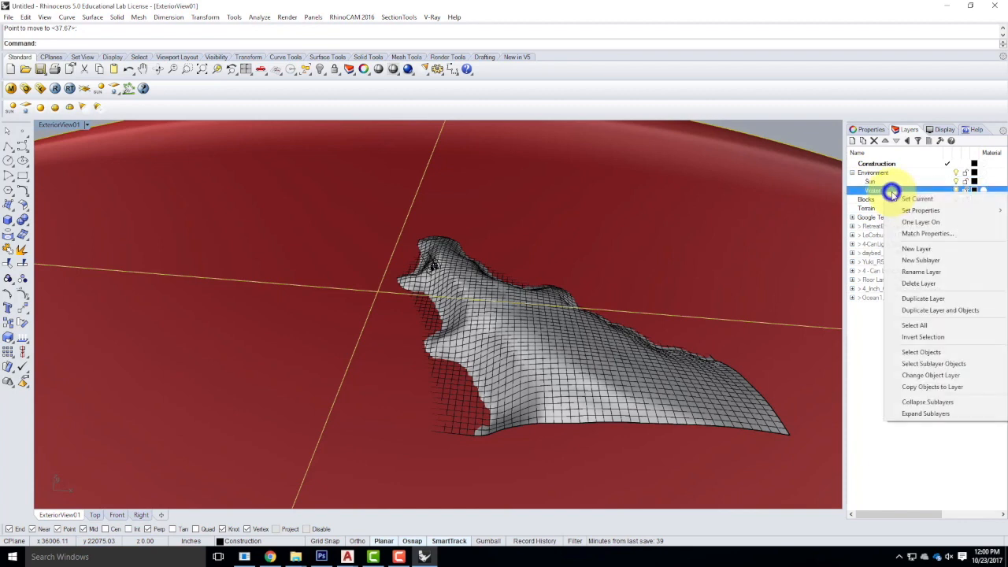
click(930, 375)
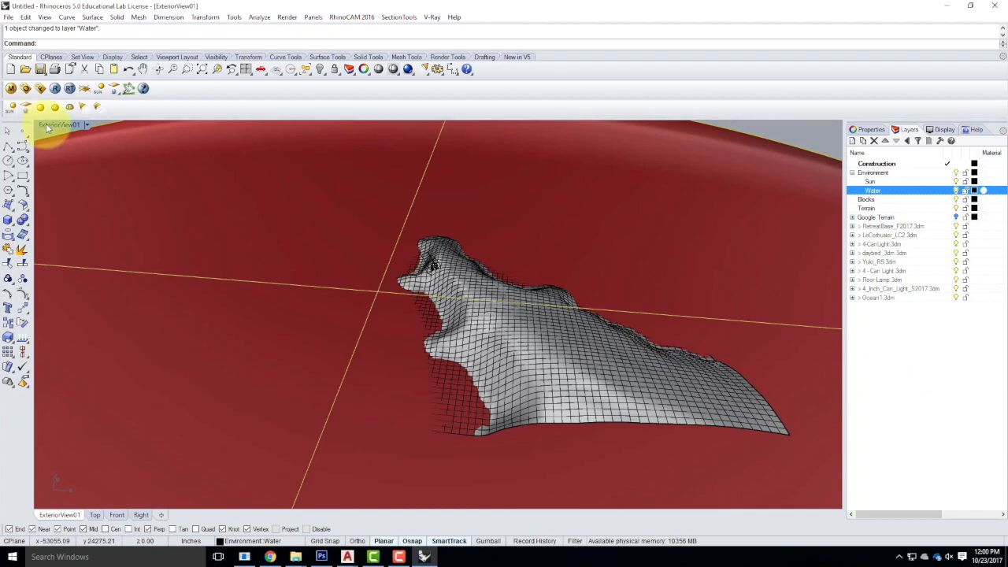
- Restore the saved ExteriorView01 named view and clear the ocean block's selection
click(86, 126)
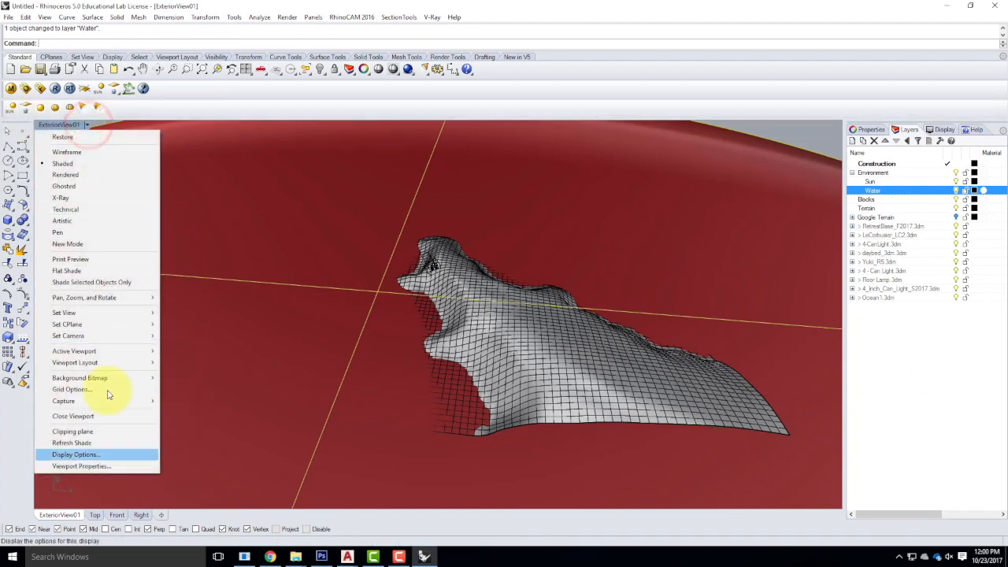
mouse_move(100, 317)
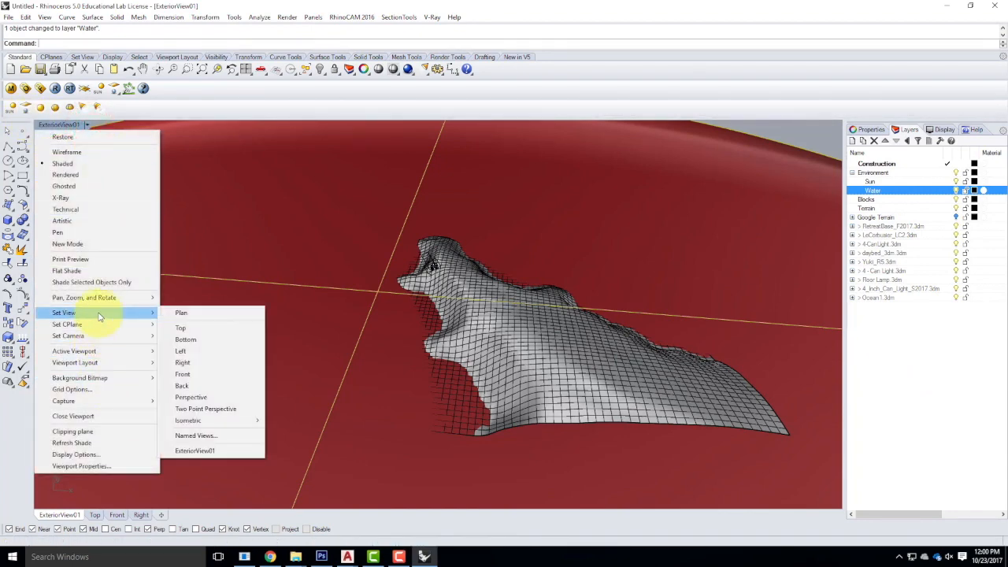
click(211, 452)
click(356, 296)
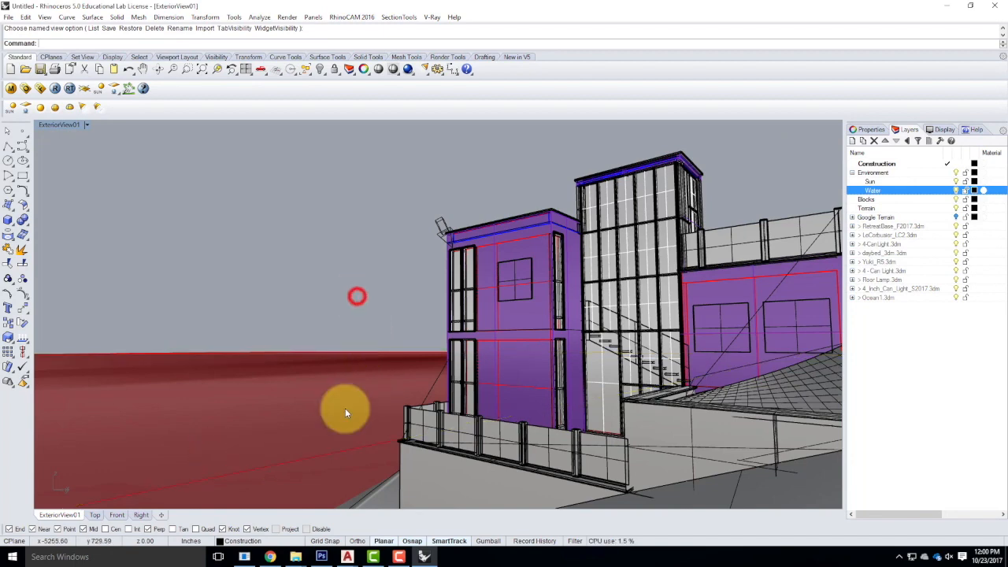
- Check the ocean block and the terrain in the exterior view by selecting and deselecting them
click(345, 407)
click(339, 338)
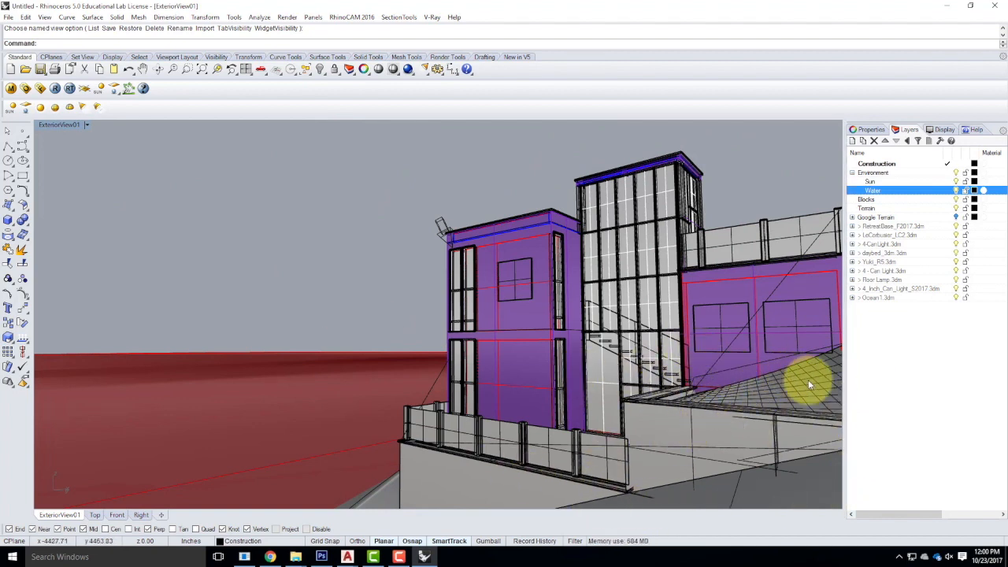
click(791, 397)
click(791, 495)
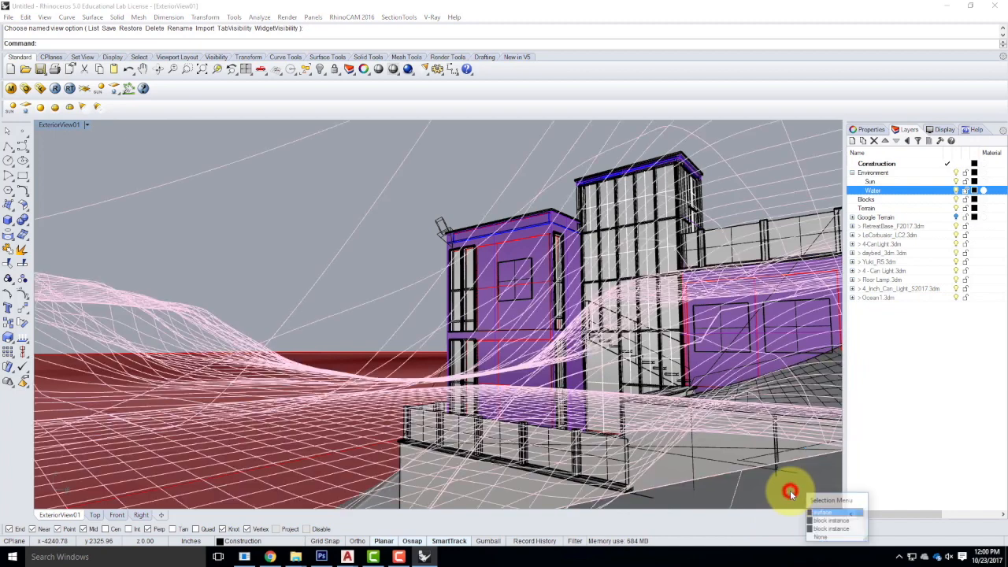
click(257, 217)
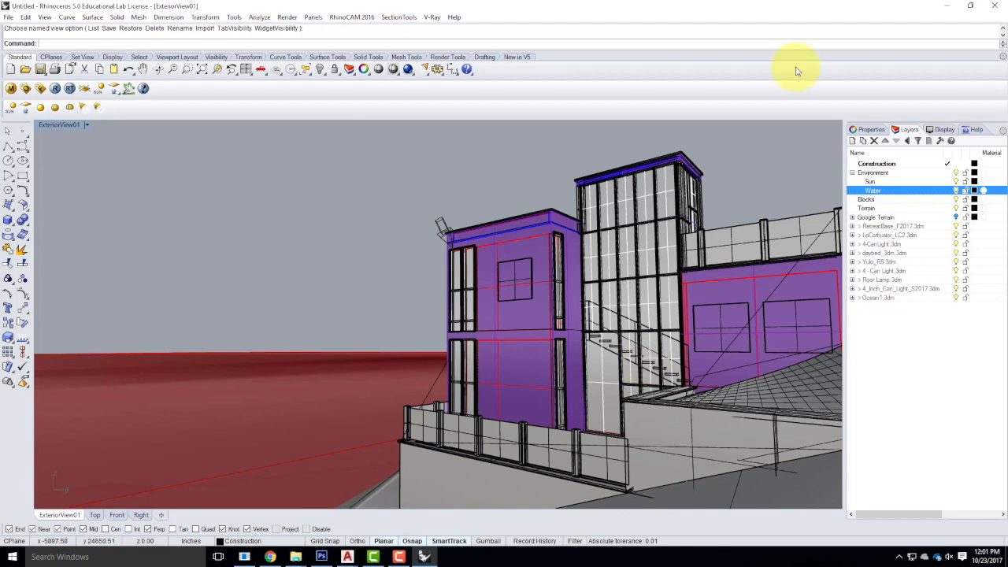
- Switch to Chrome, return to the Landscape blocks and view the Bunch Grass block's page
click(946, 7)
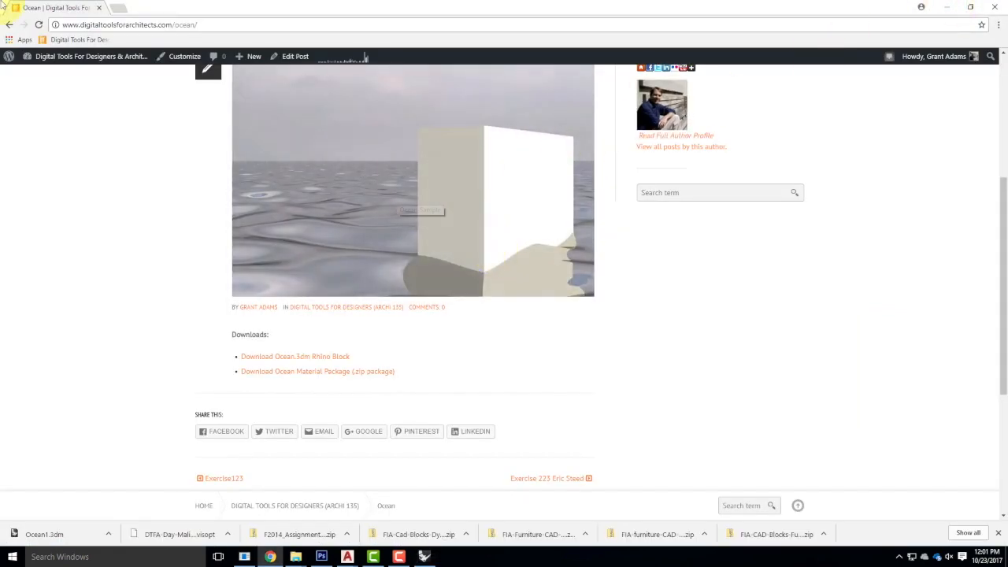
click(10, 24)
click(588, 274)
scroll(498, 254, down, 2)
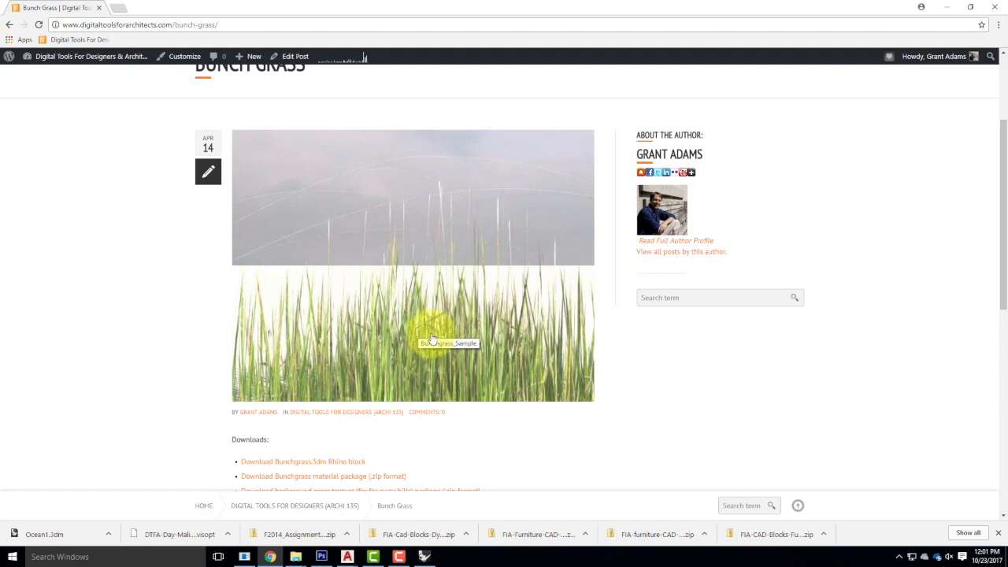
- Switch to the File Explorer window showing Grant's Blocks and go to the Resources > V-Ray folder
click(951, 8)
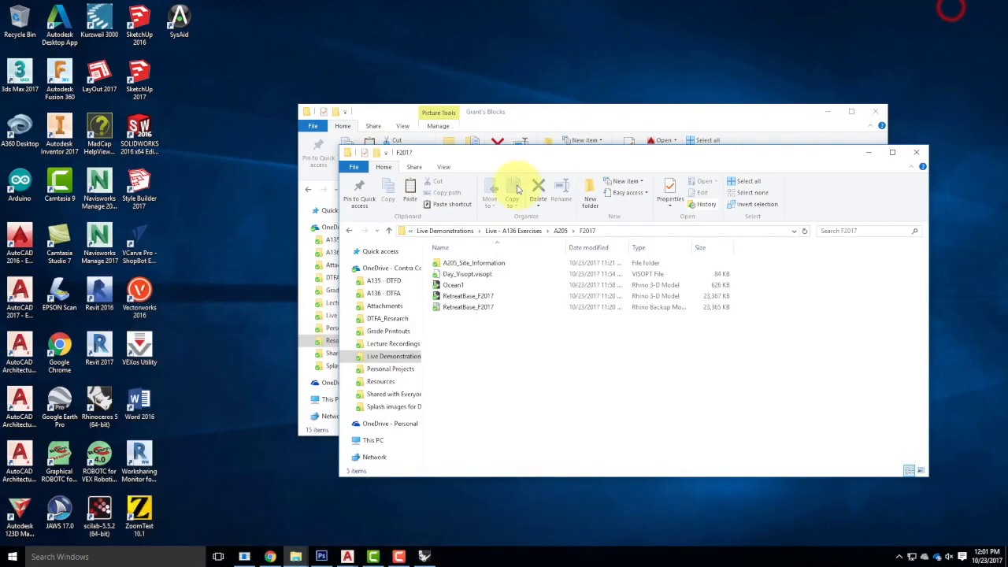
click(499, 359)
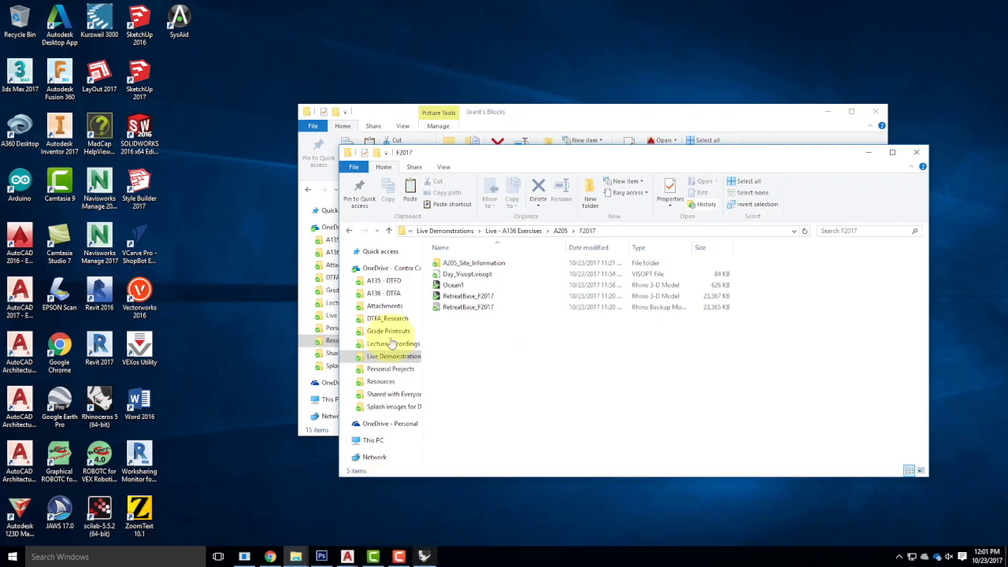
click(560, 112)
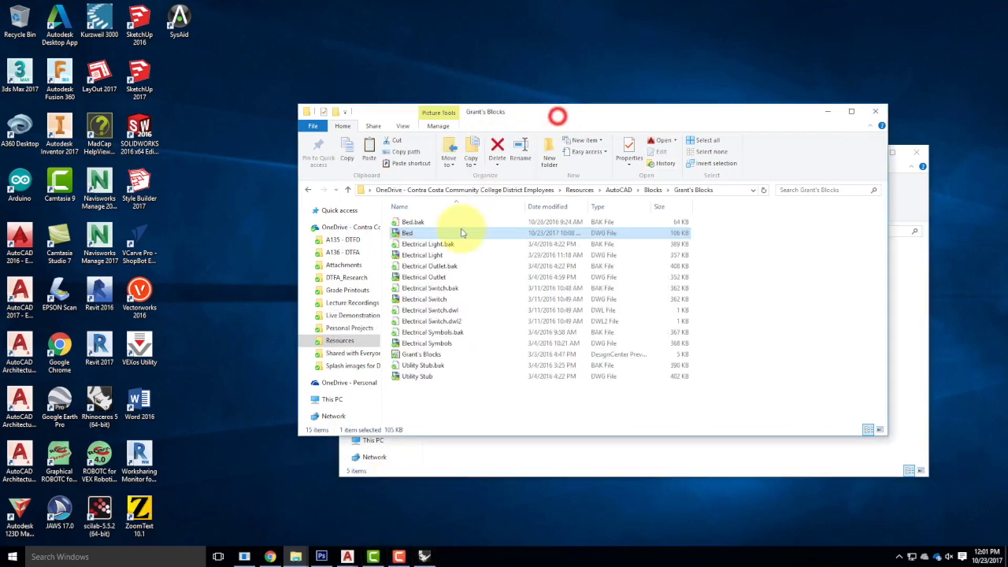
click(346, 341)
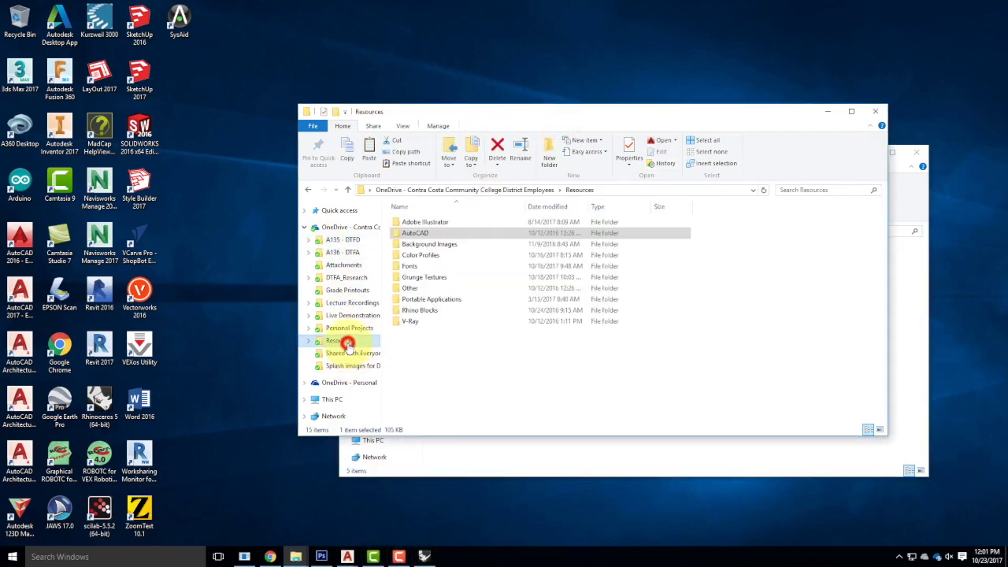
double_click(425, 320)
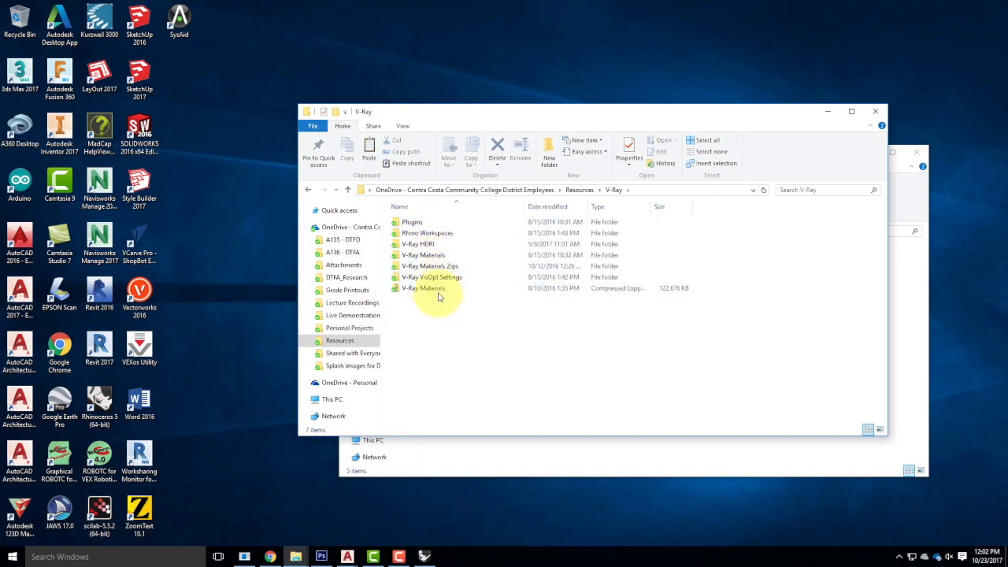
- Open the Bunchgrass Rhino model from Resources > Rhino Blocks > Landscape and decline all V-Ray bug reports
click(340, 340)
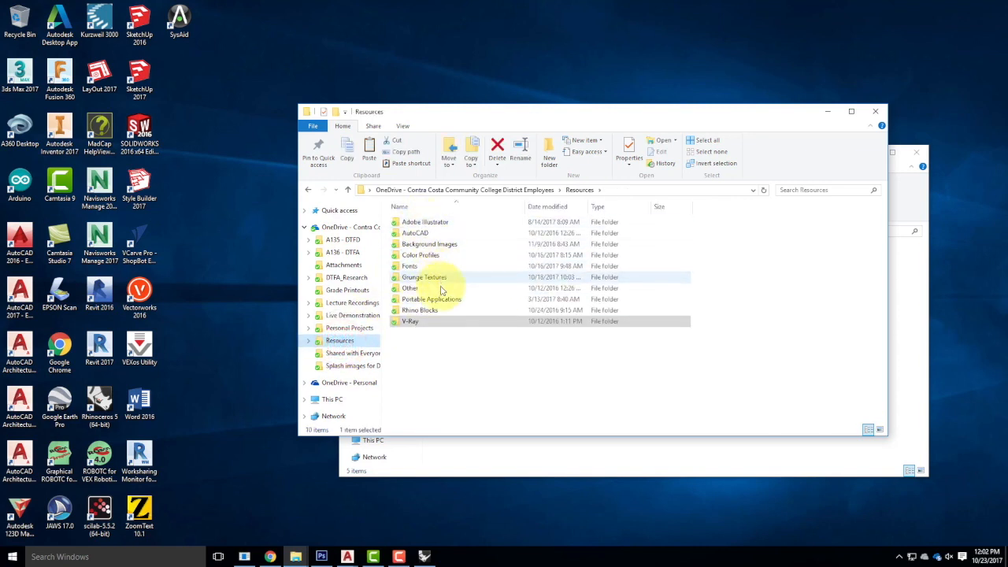
double_click(430, 310)
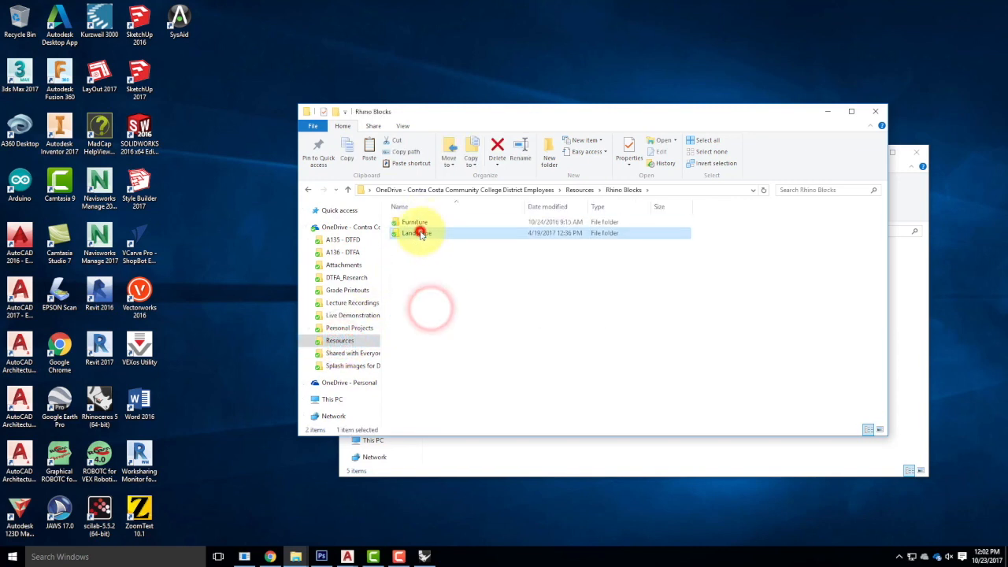
double_click(416, 233)
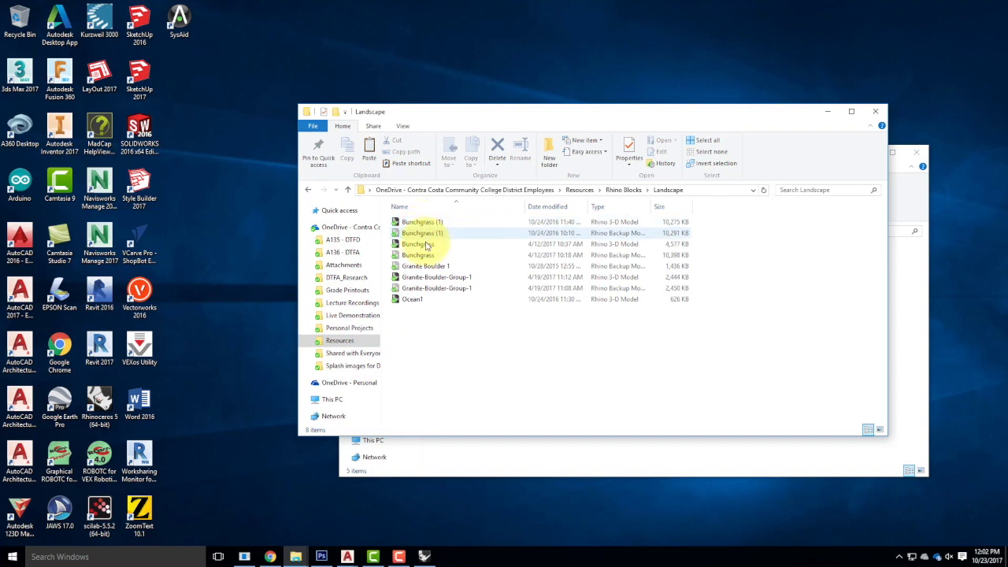
click(426, 245)
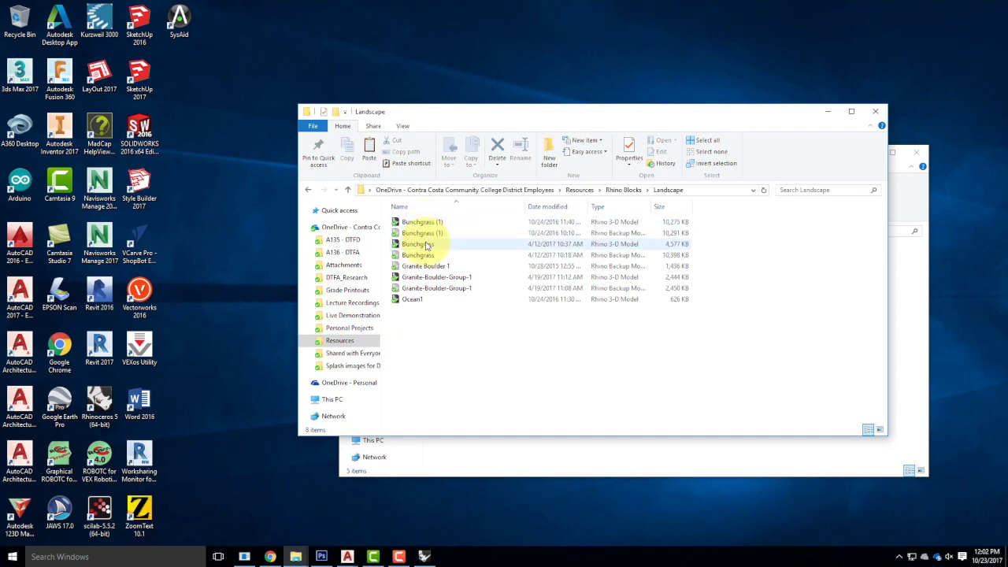
double_click(425, 246)
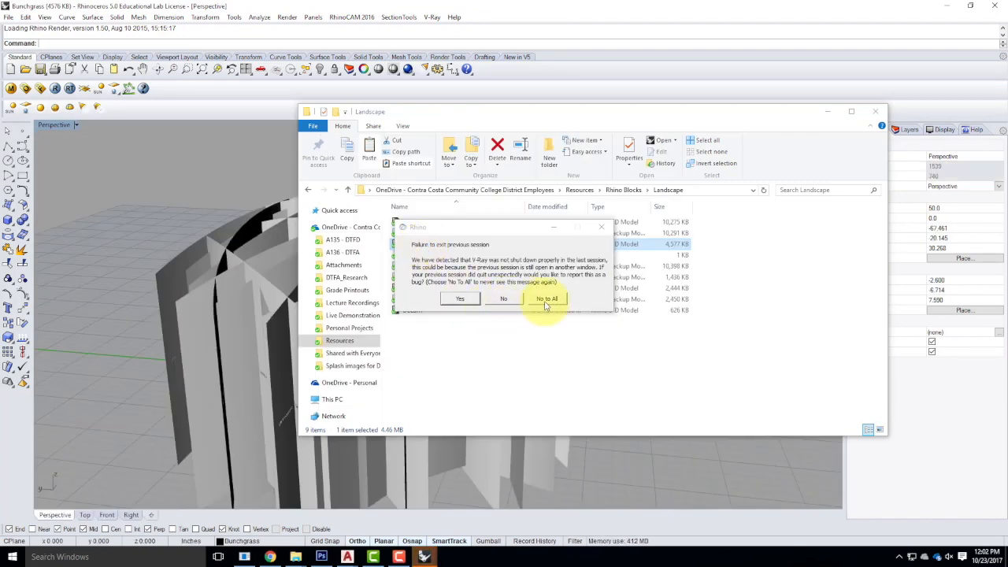
click(549, 301)
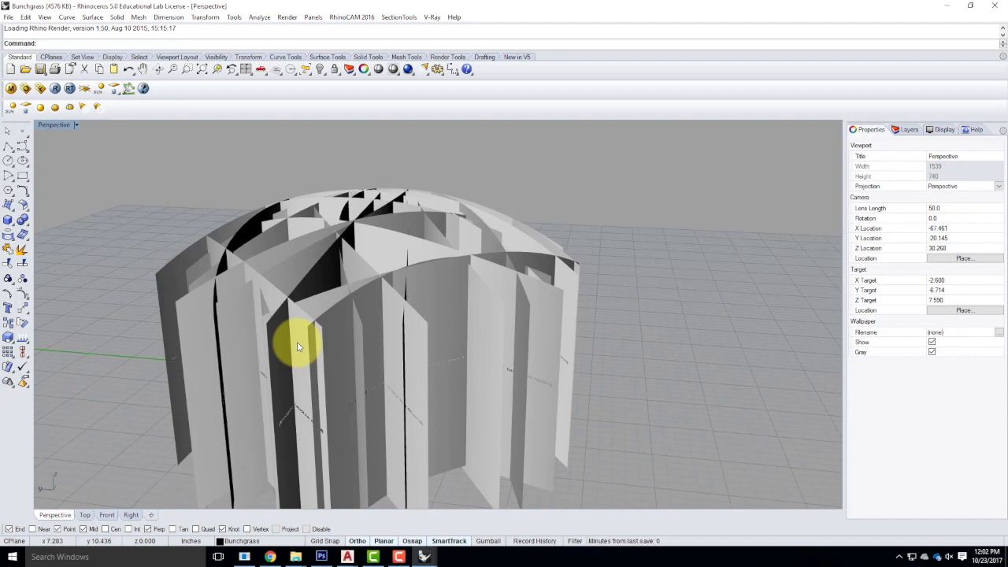
- Examine the bunchgrass model's intersecting surfaces from several angles in the perspective view
click(390, 305)
click(612, 269)
right_drag(636, 265, 524, 247)
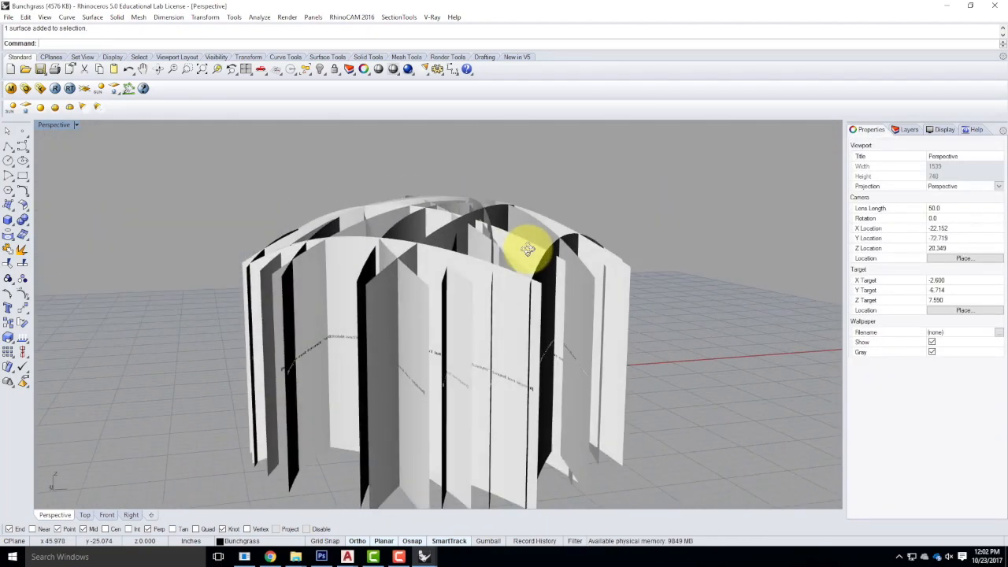
right_drag(400, 225, 499, 224)
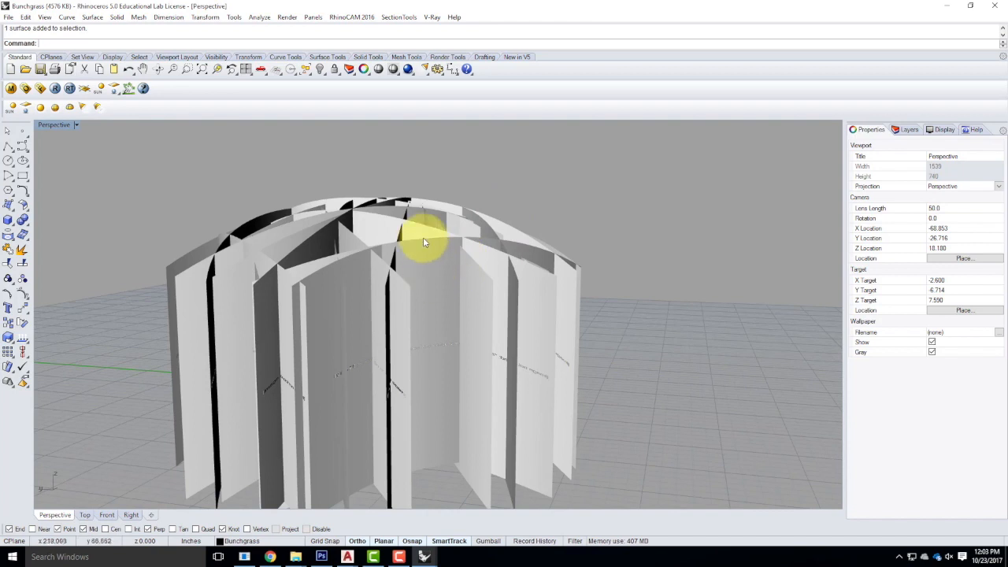
- Open the V-Ray material editor and view the Bunchgrass material's settings
click(25, 88)
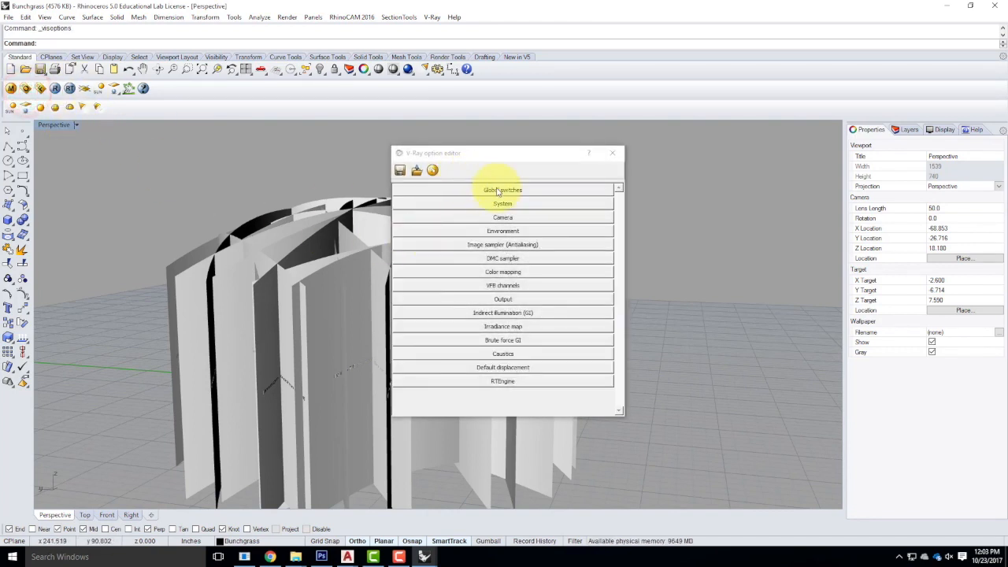
click(612, 152)
click(11, 89)
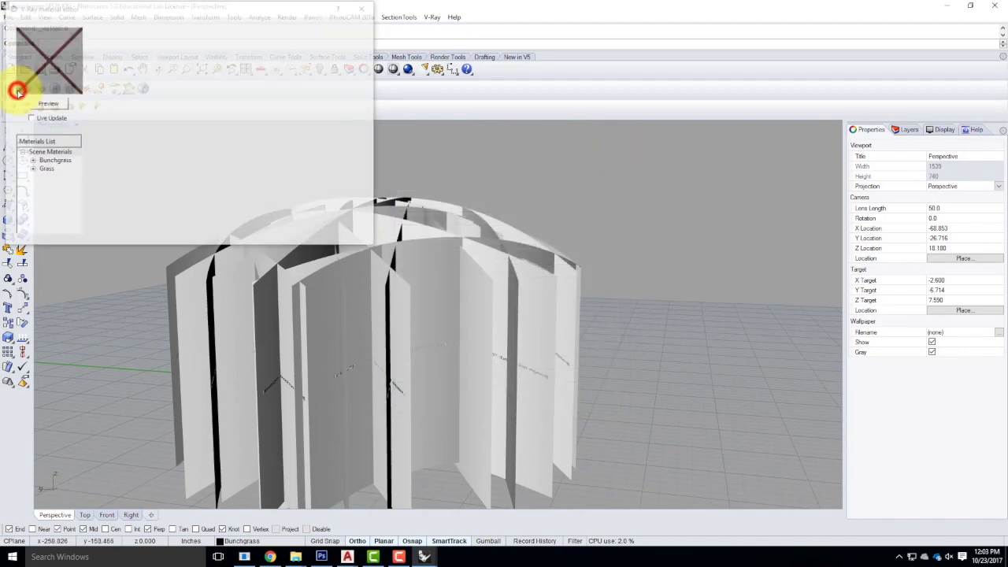
click(46, 162)
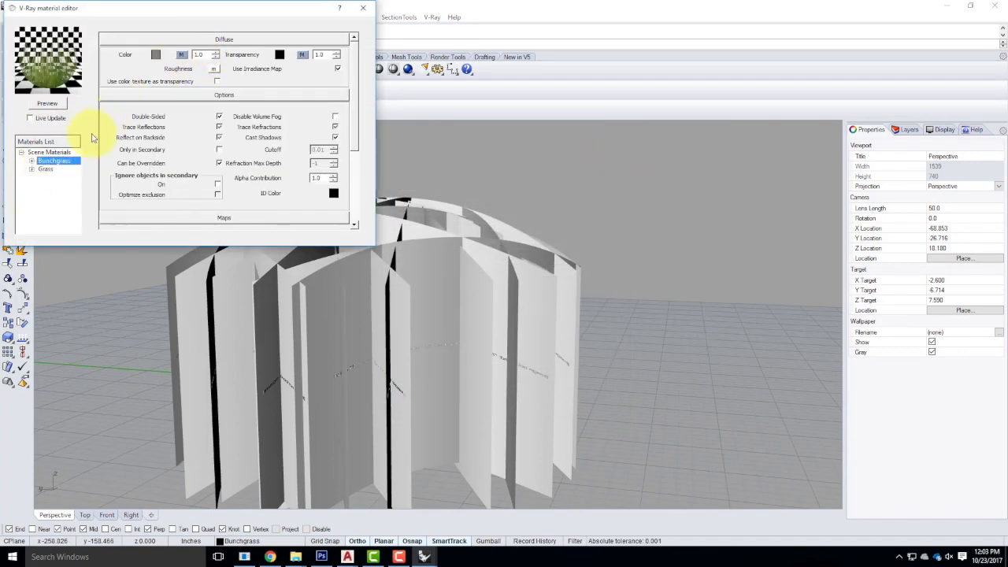
right_click(59, 161)
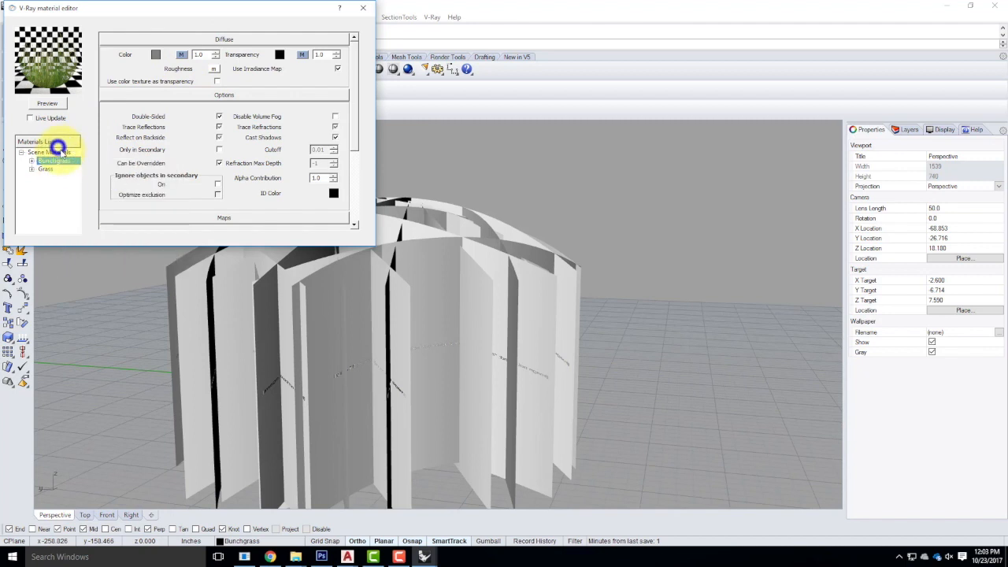
right_click(61, 152)
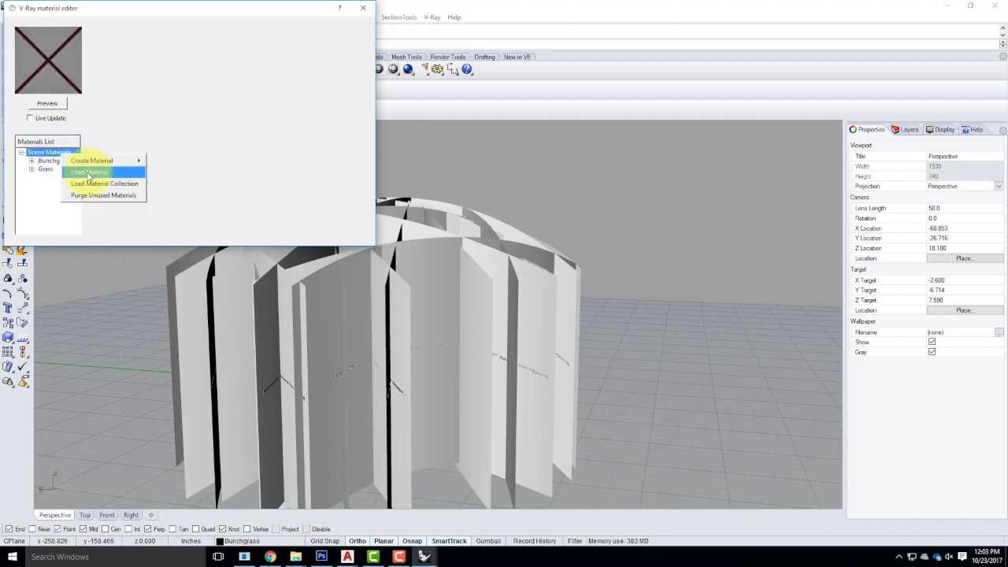
click(49, 162)
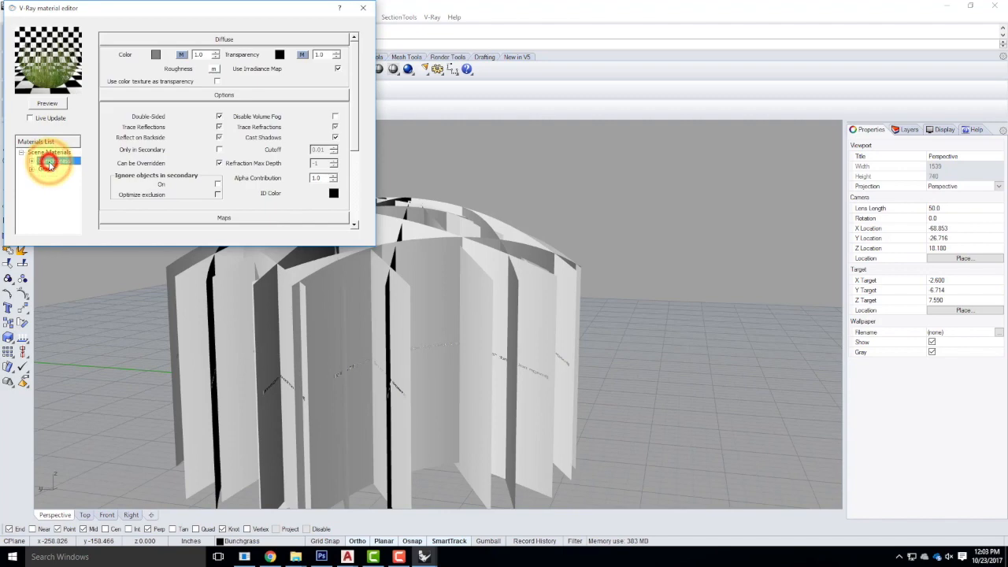
right_click(48, 162)
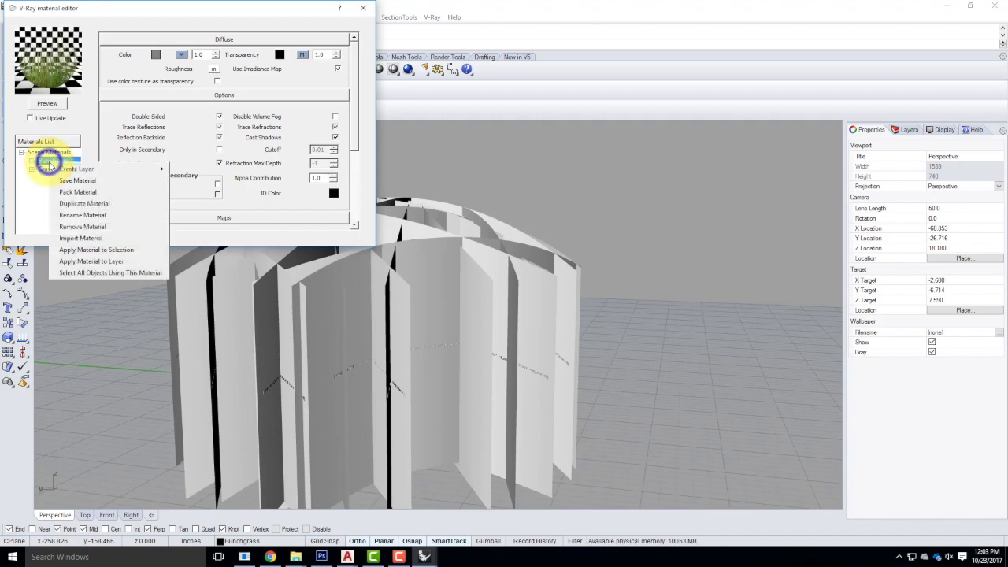
click(93, 237)
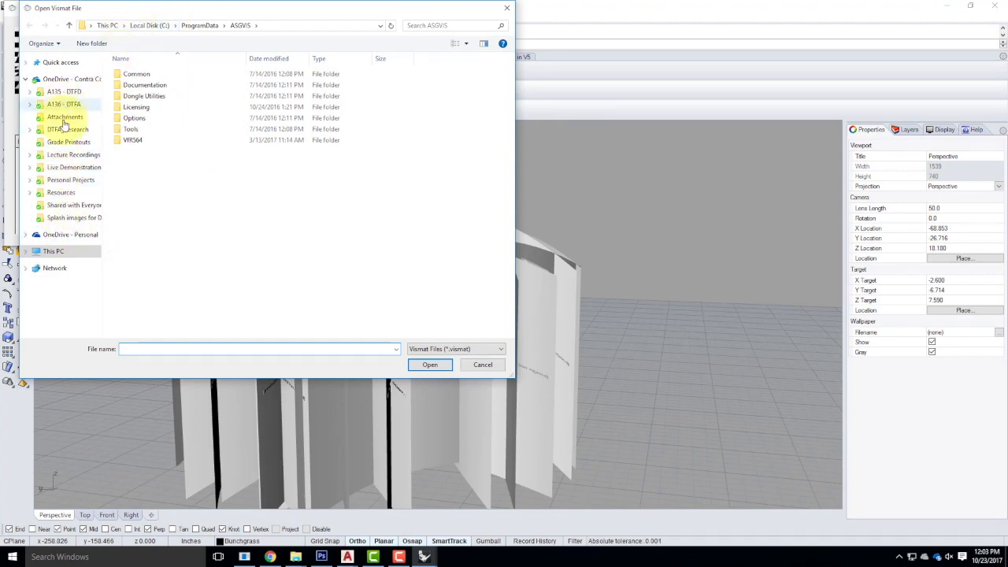
click(61, 193)
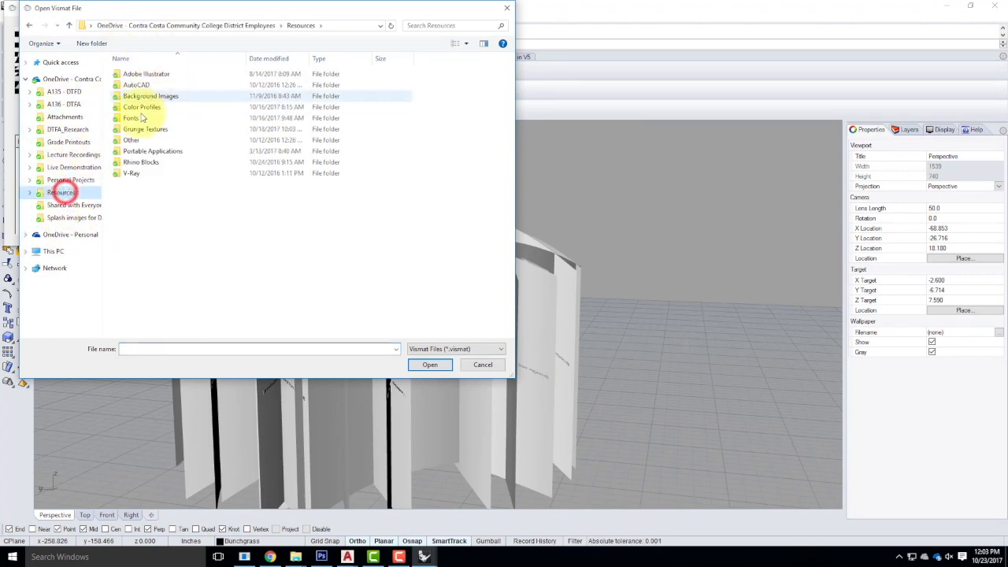
double_click(132, 173)
double_click(145, 107)
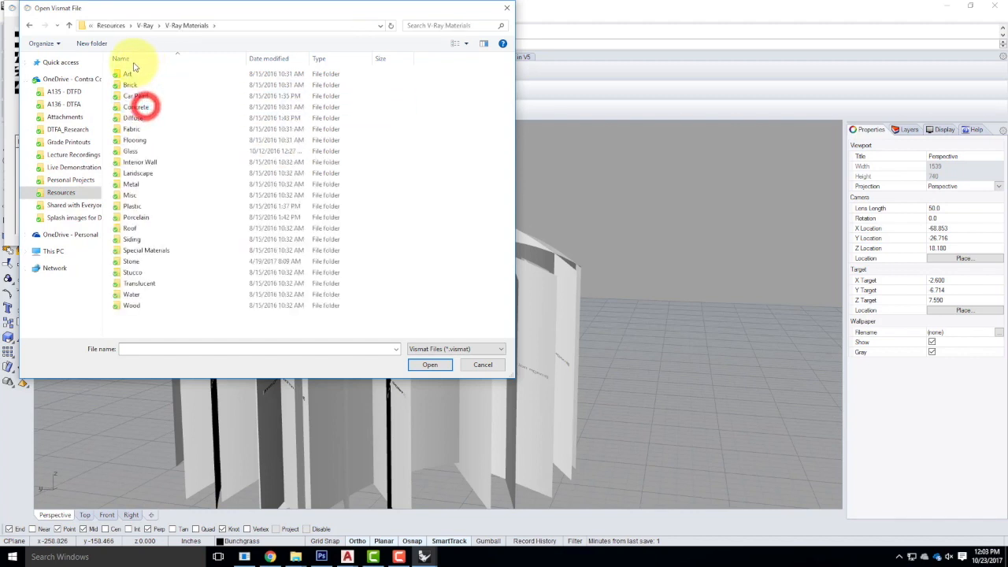
double_click(139, 172)
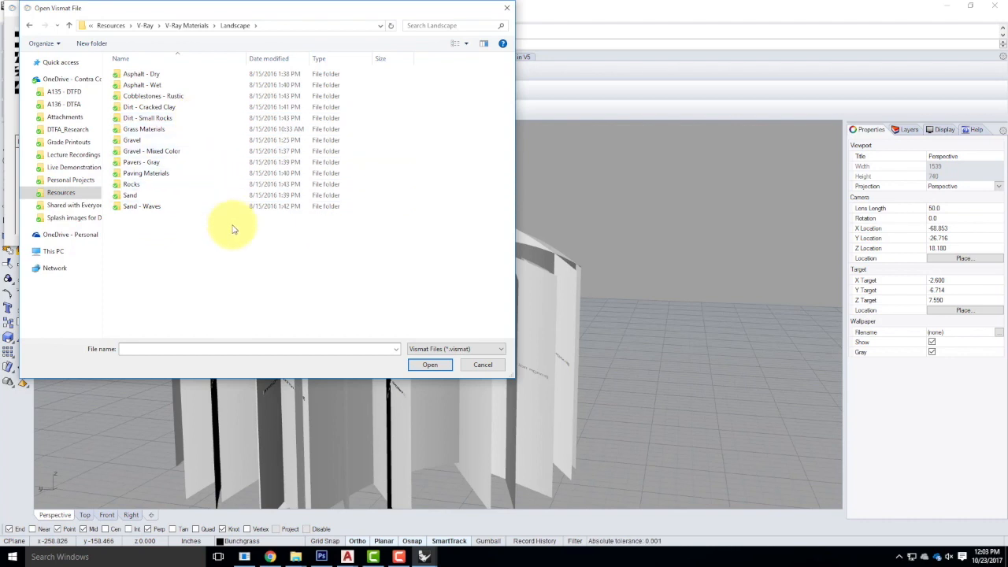
click(29, 25)
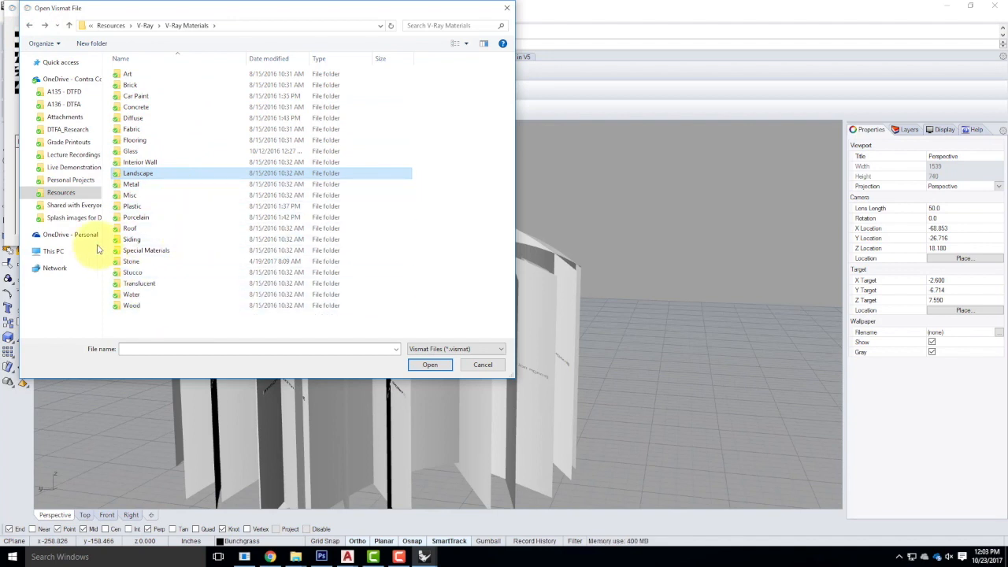
click(61, 194)
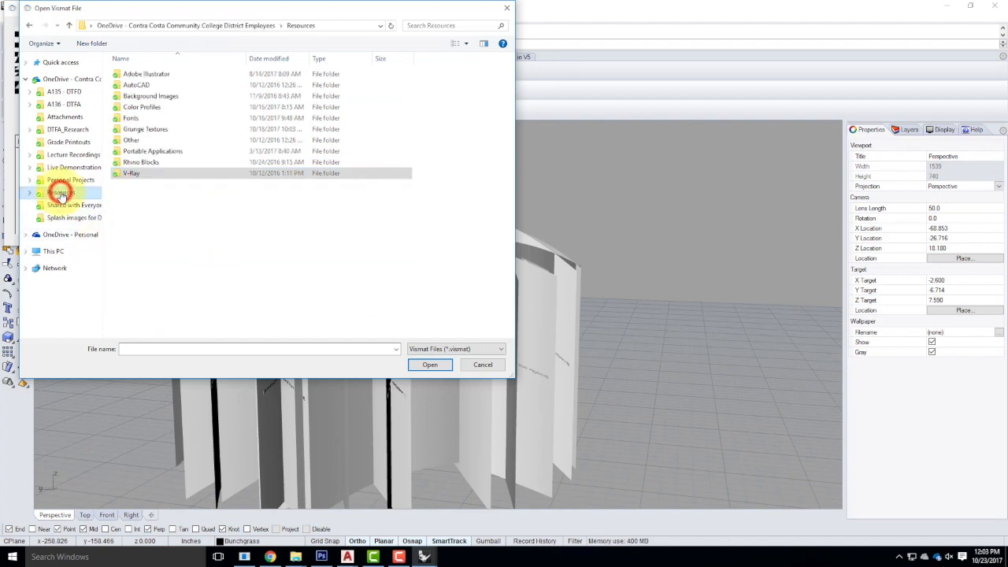
click(132, 174)
double_click(133, 174)
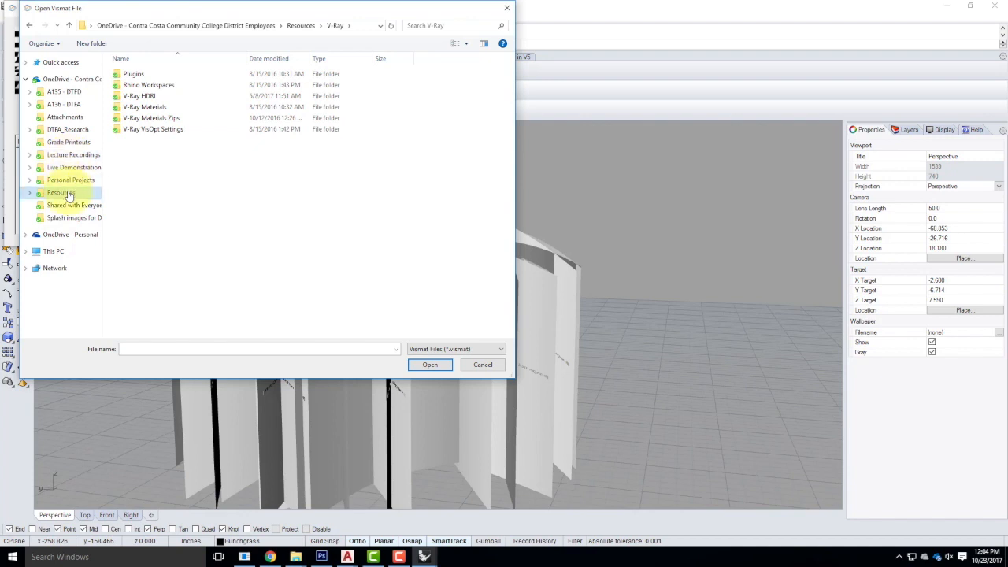
click(67, 194)
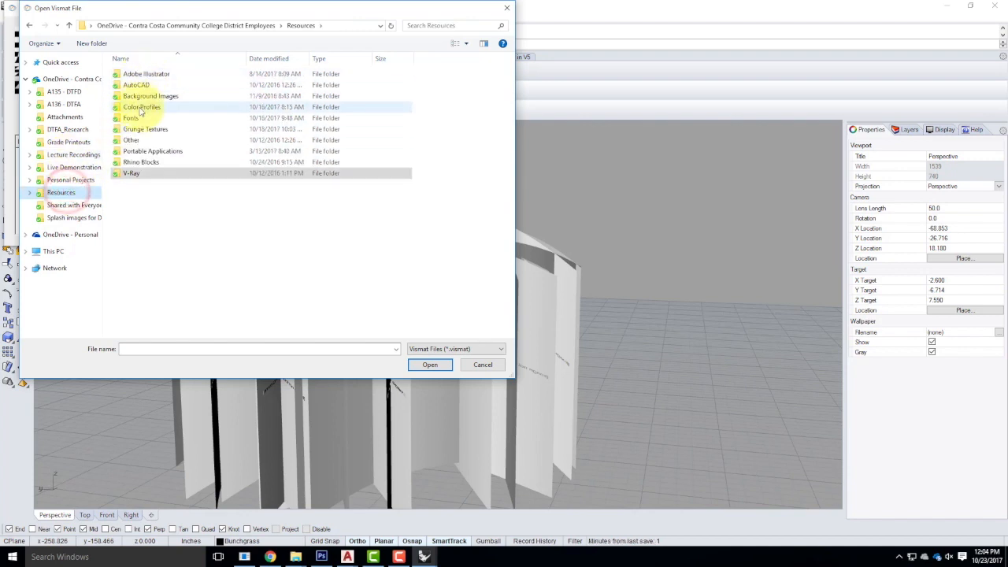
click(136, 161)
double_click(136, 161)
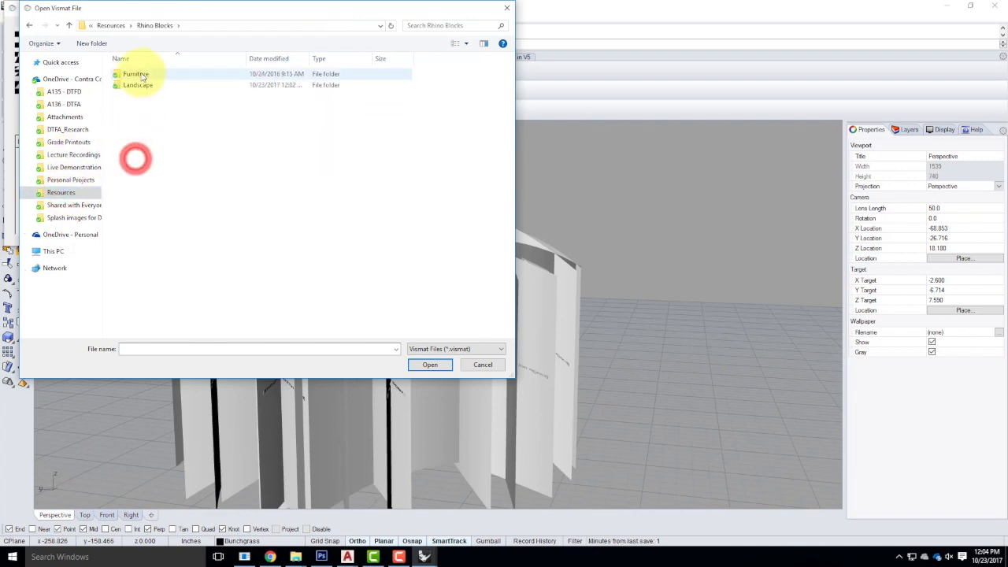
double_click(138, 85)
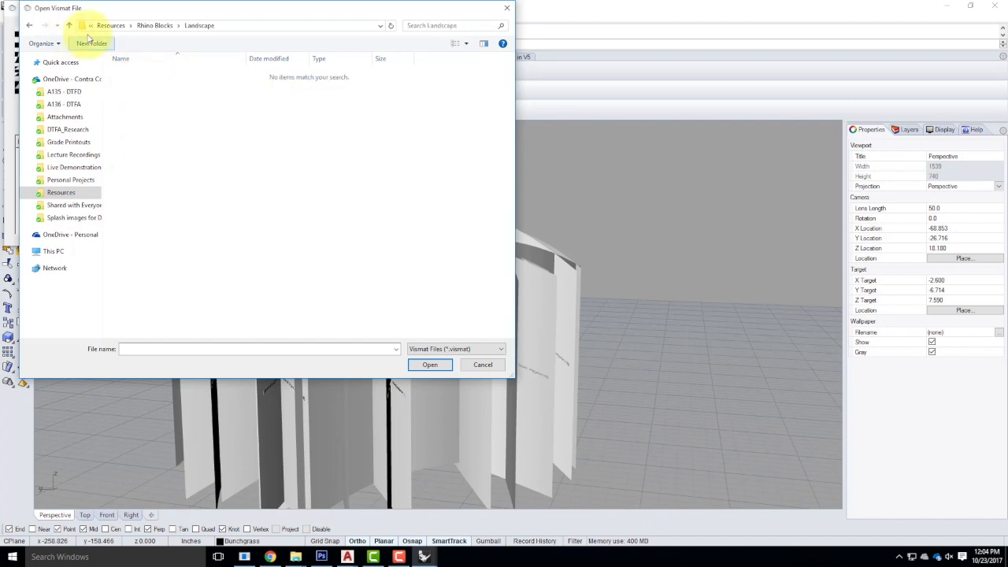
click(155, 26)
click(118, 25)
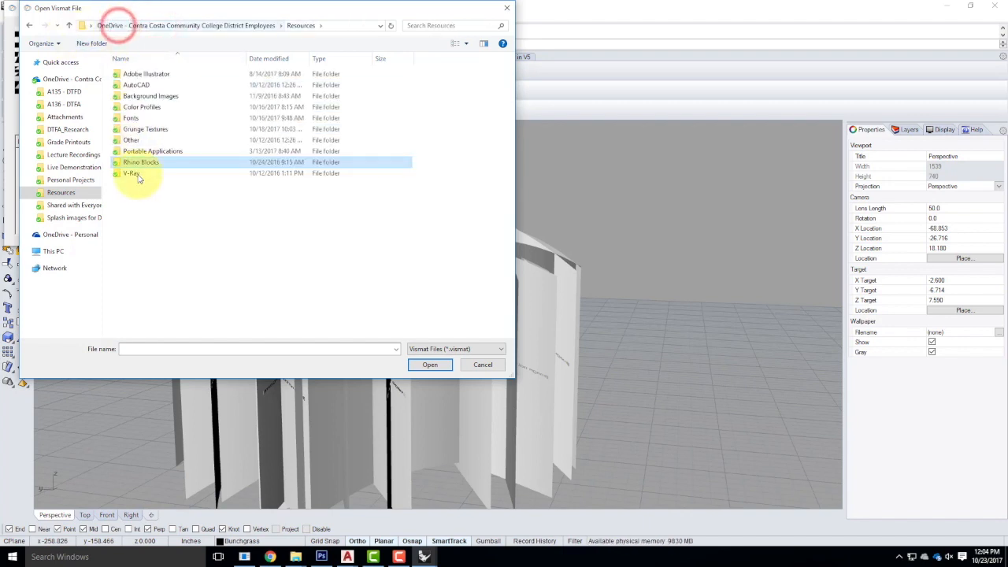
click(66, 193)
click(481, 365)
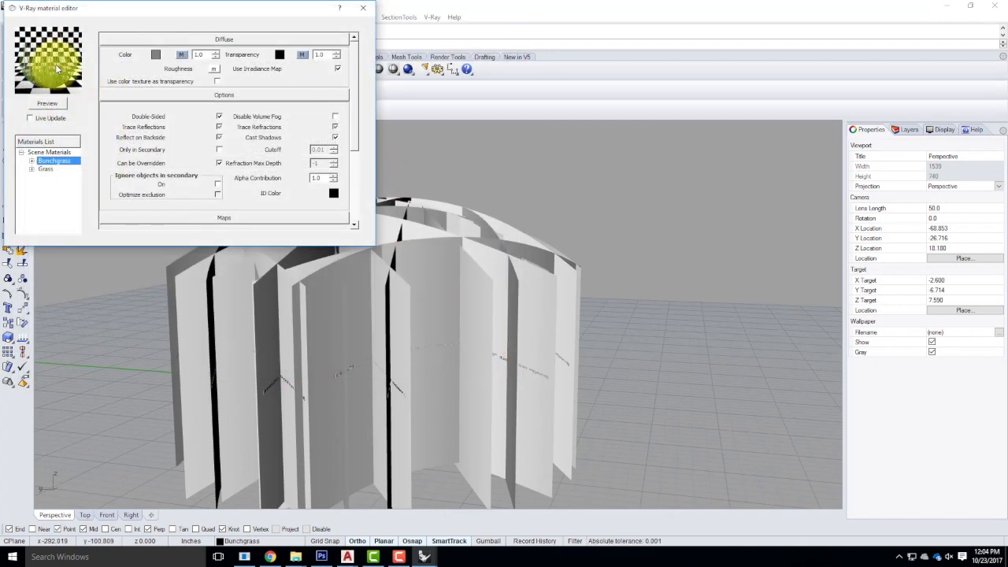
- Close the material editor, minimize the File Explorer window and examine the bunchgrass model from above and from the side
click(362, 9)
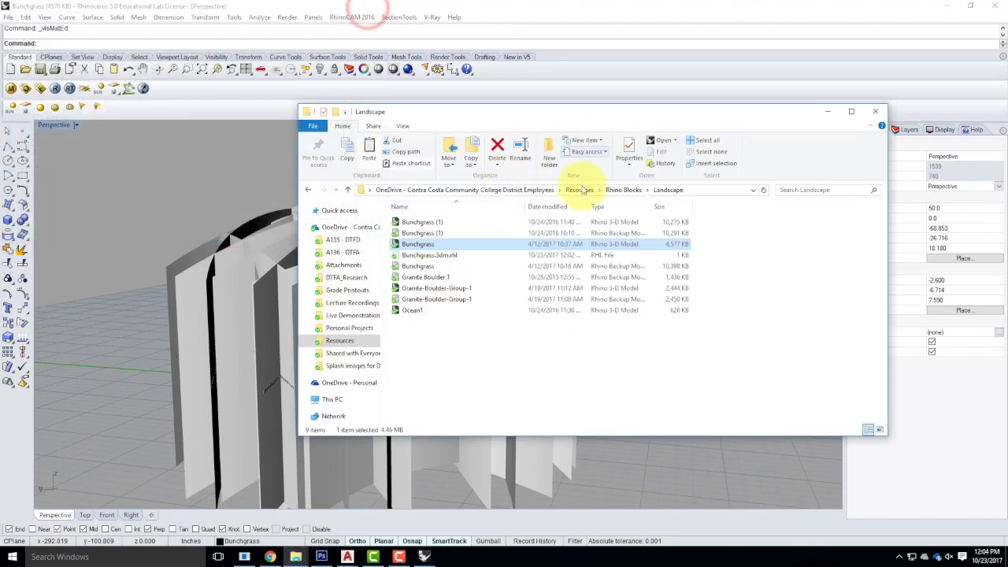
click(825, 113)
right_drag(382, 254, 415, 379)
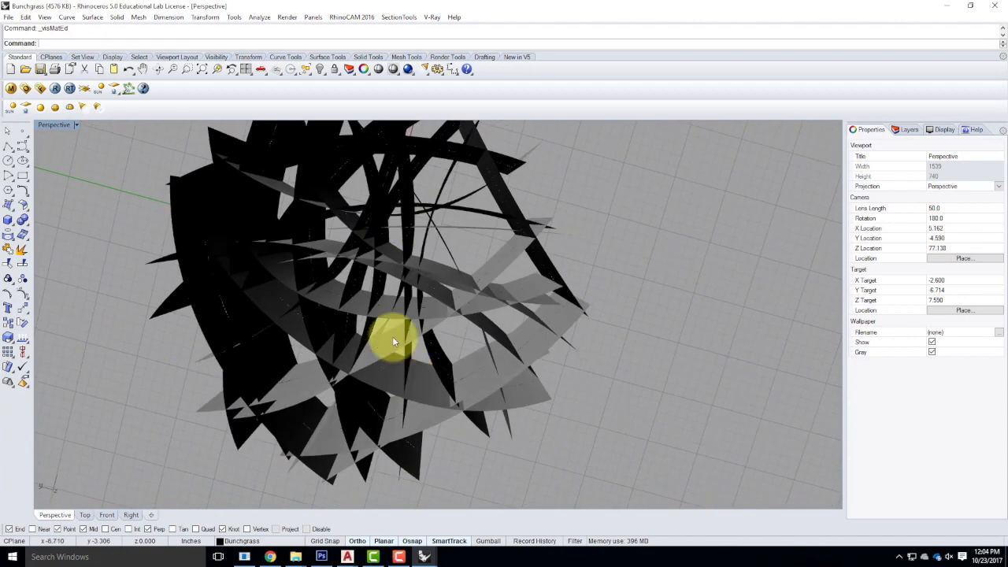
right_drag(549, 400, 456, 234)
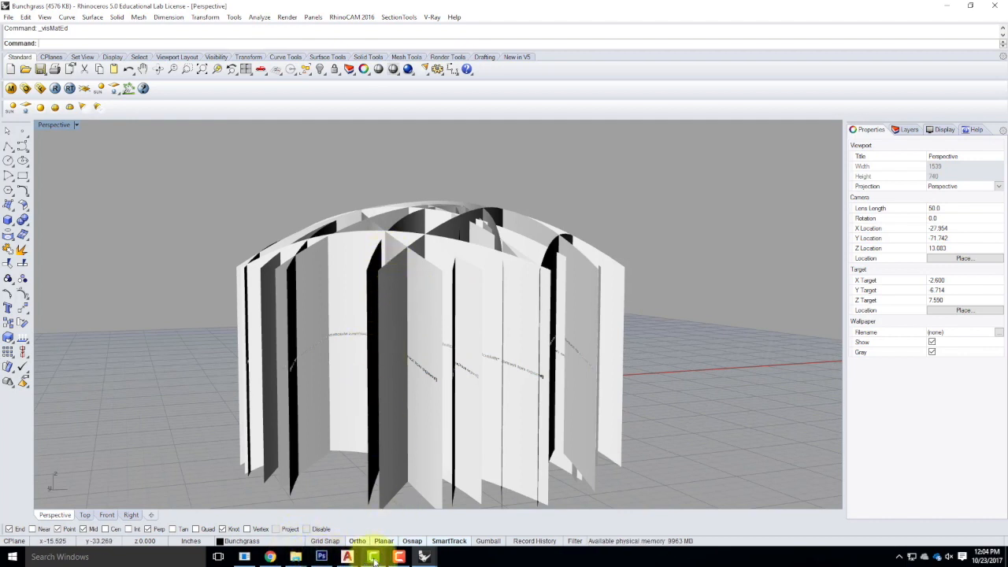
mouse_move(374, 557)
mouse_move(427, 558)
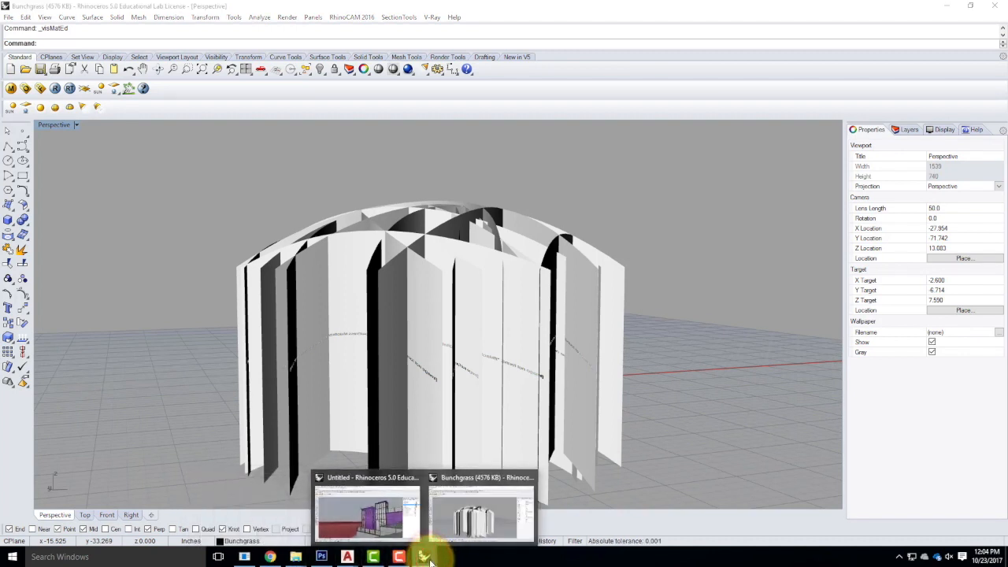
click(634, 219)
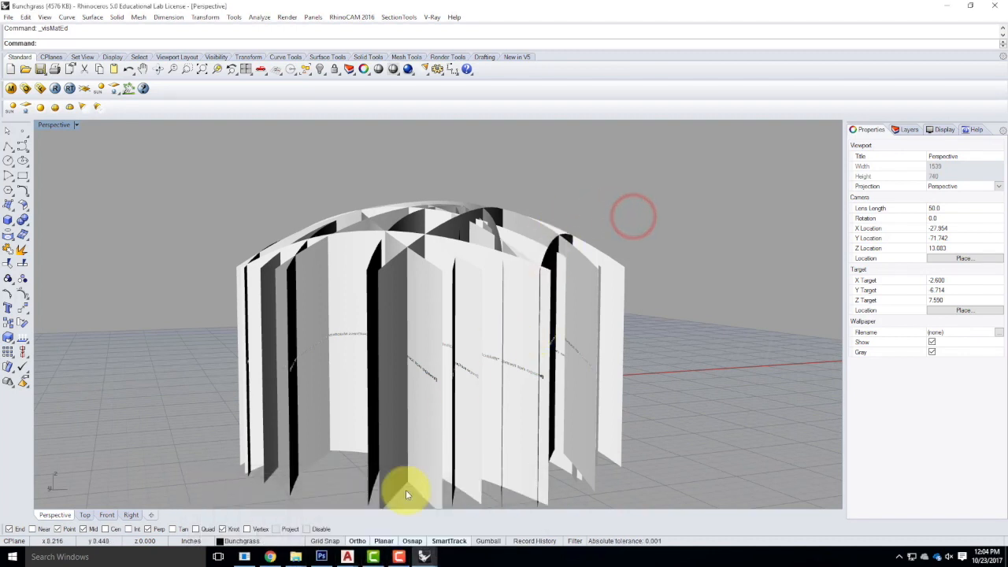
- Switch to Chrome, download the Bunchgrass material package and show the downloaded zip in its folder
click(270, 556)
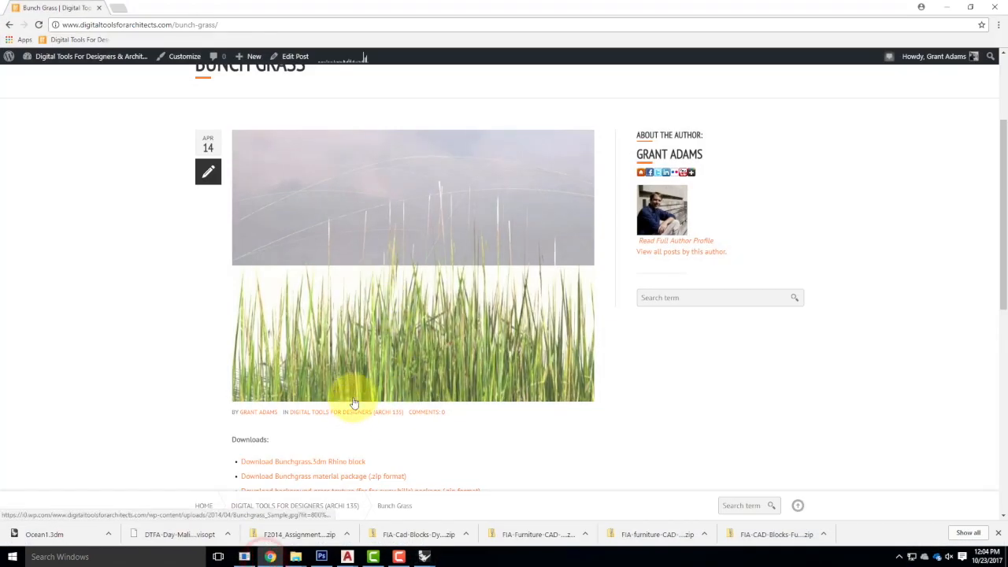
scroll(353, 403, down, 2)
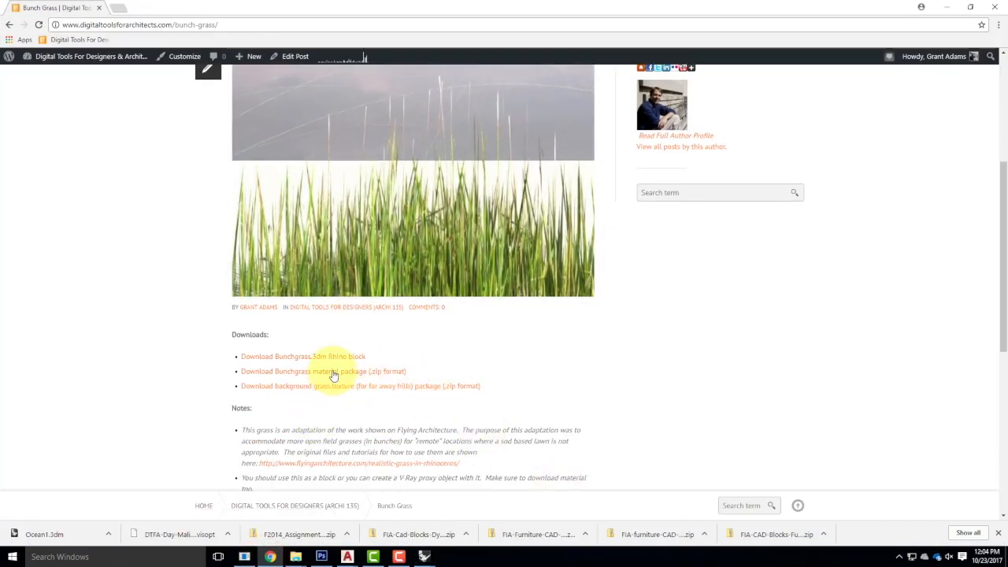
click(334, 371)
click(109, 534)
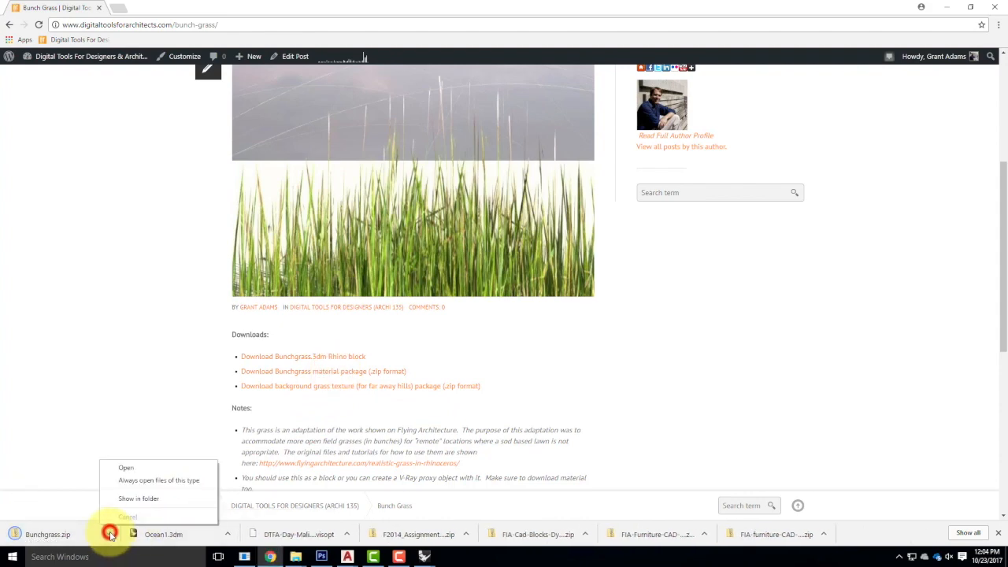
click(147, 499)
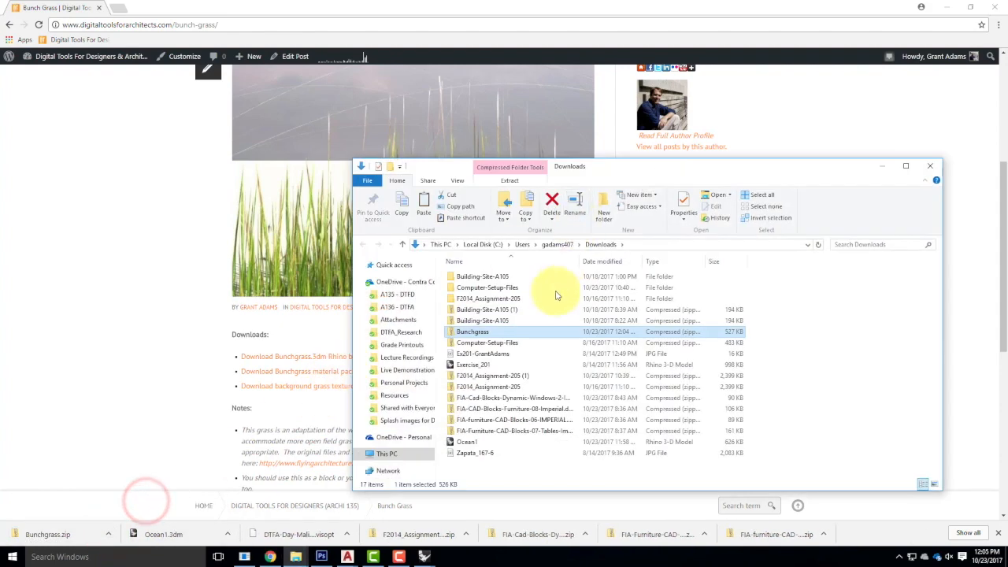
- Extract the Bunchgrass zip into Resources > V-Ray > V-Ray Materials > Landscape, open the Grass Materials folder there, and return to the browser
right_click(466, 332)
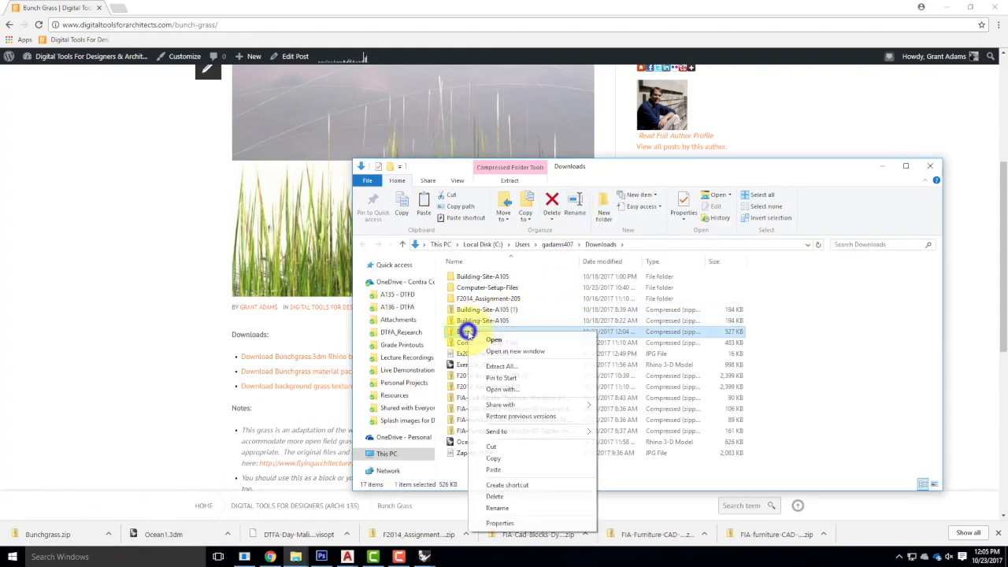
click(522, 366)
click(618, 234)
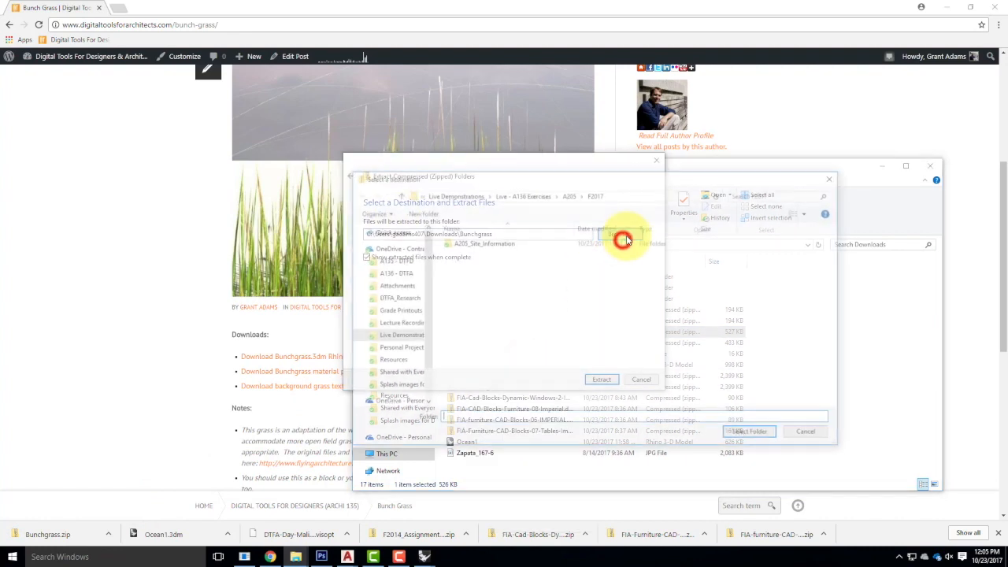
click(398, 362)
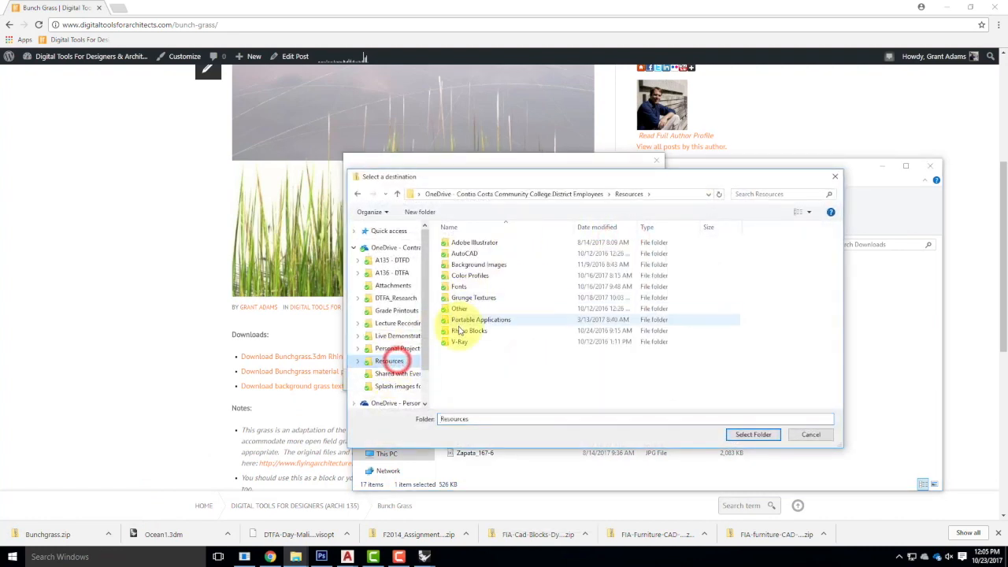
double_click(459, 334)
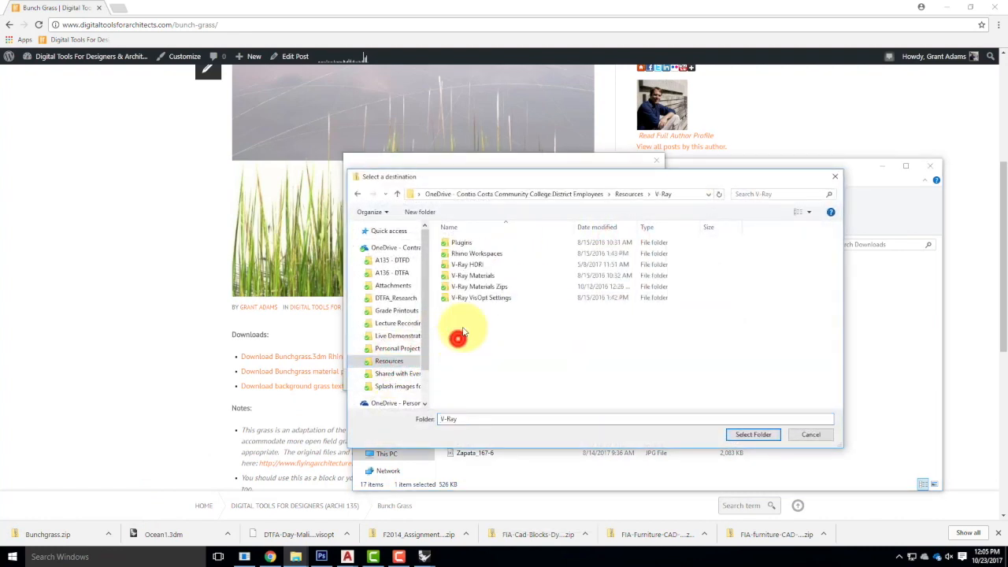
double_click(477, 275)
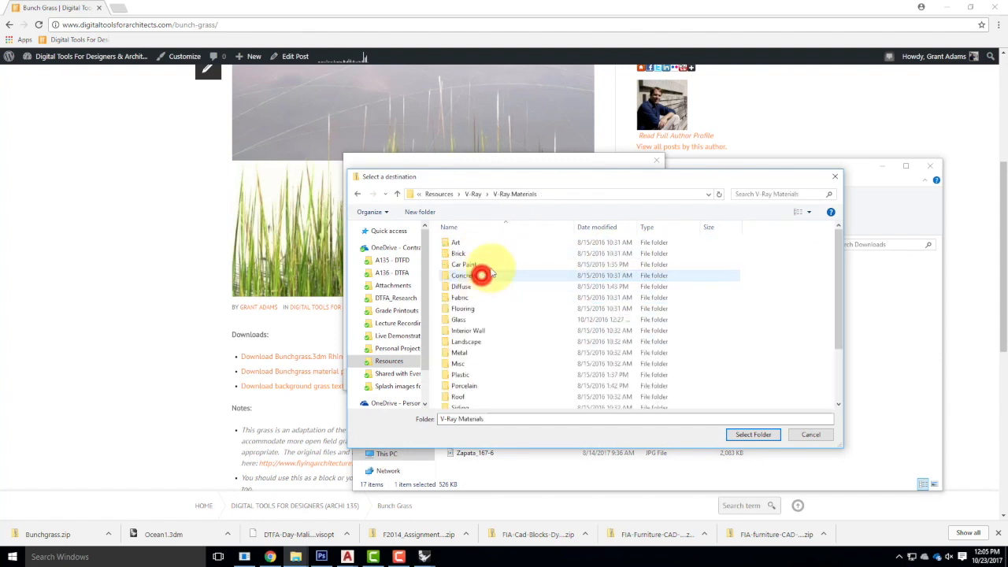
double_click(464, 343)
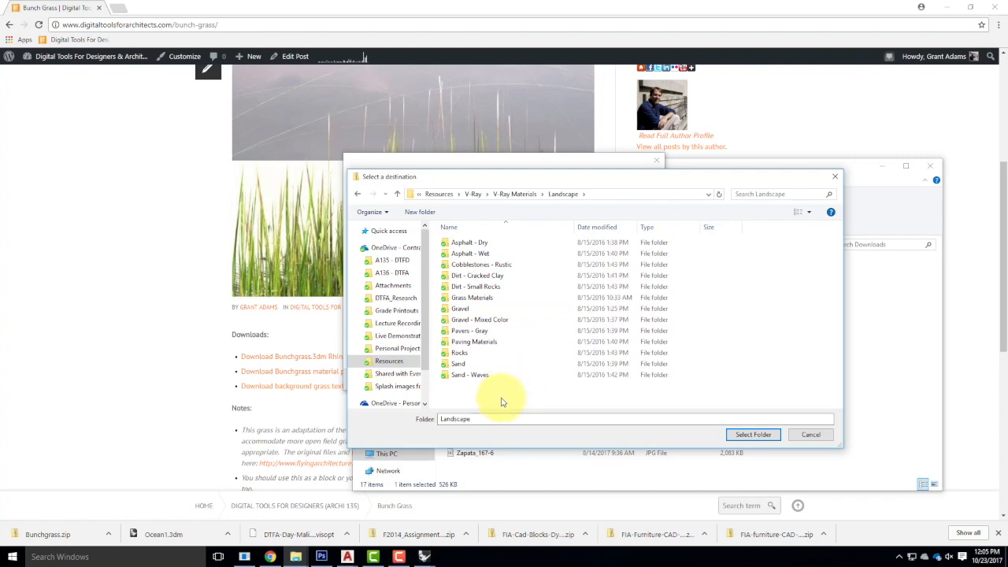
click(756, 434)
click(605, 378)
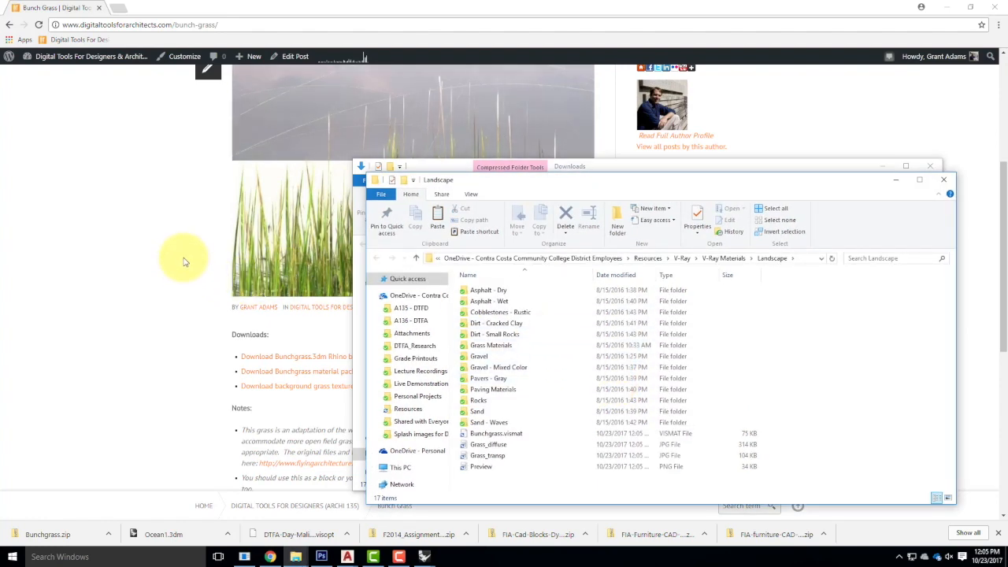
double_click(489, 346)
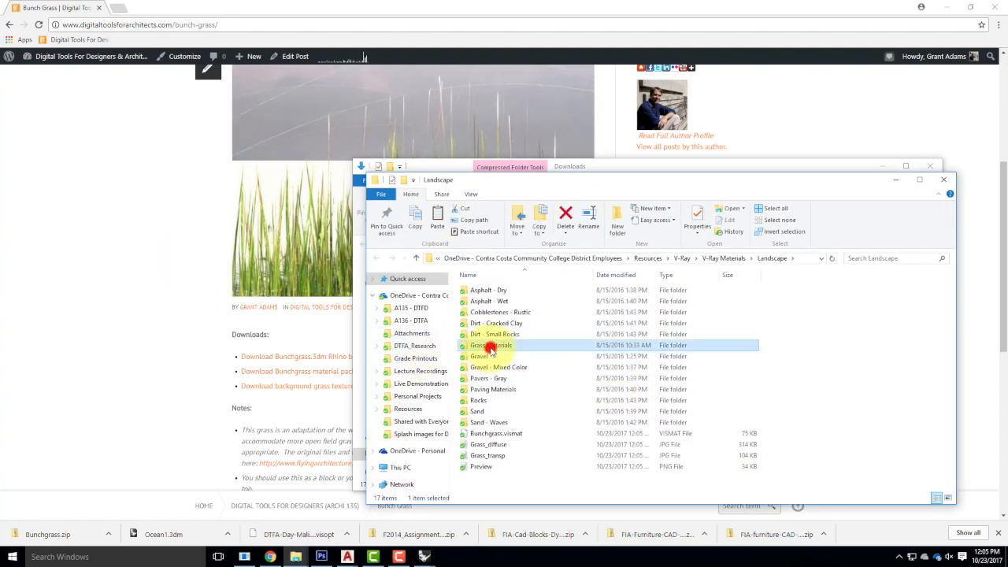
click(176, 229)
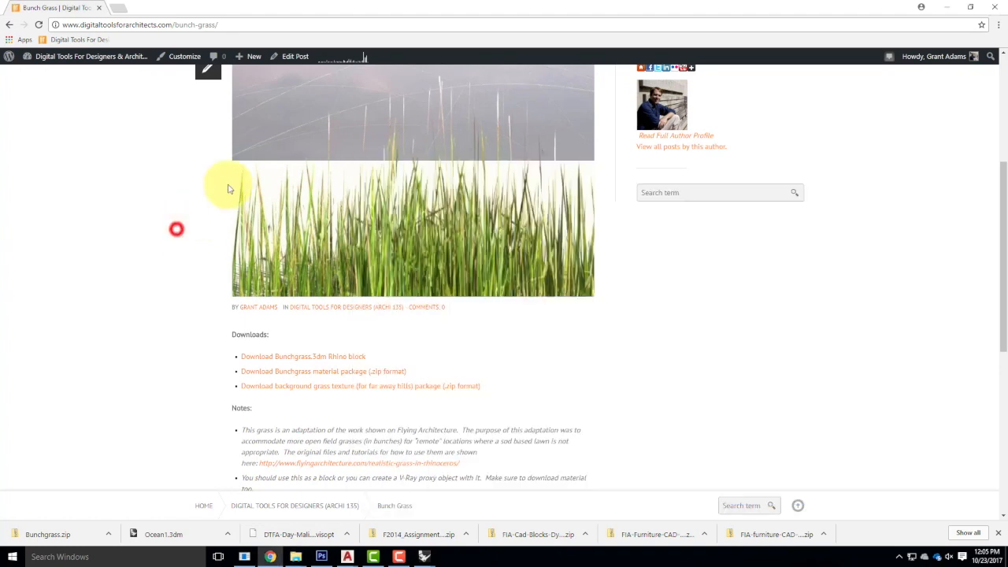
- In Rhino's Bunchgrass model, import a V-Ray material from Landscape > Grass Materials over the Bunchgrass material and close the material editor
mouse_move(424, 557)
click(468, 519)
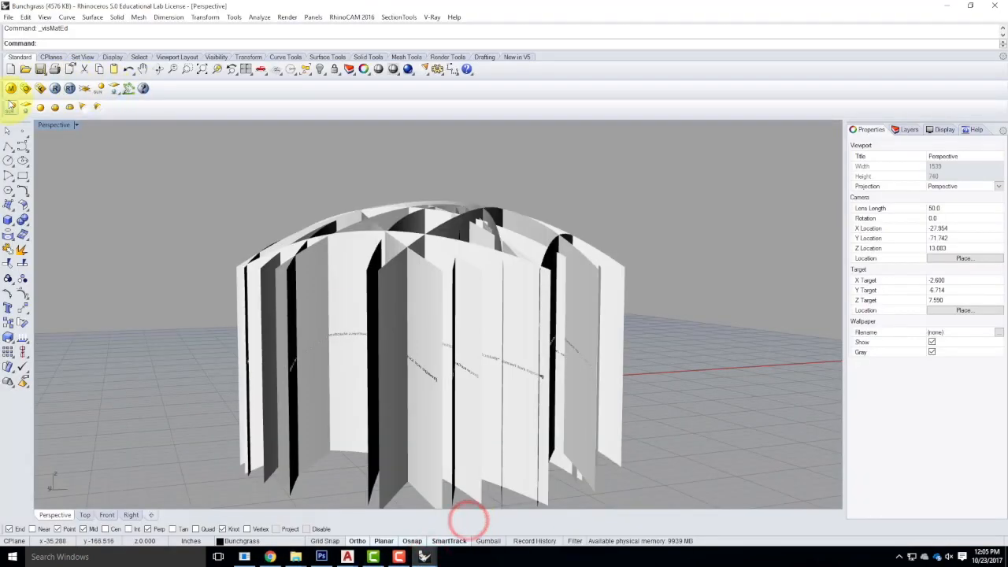
click(65, 160)
right_click(66, 159)
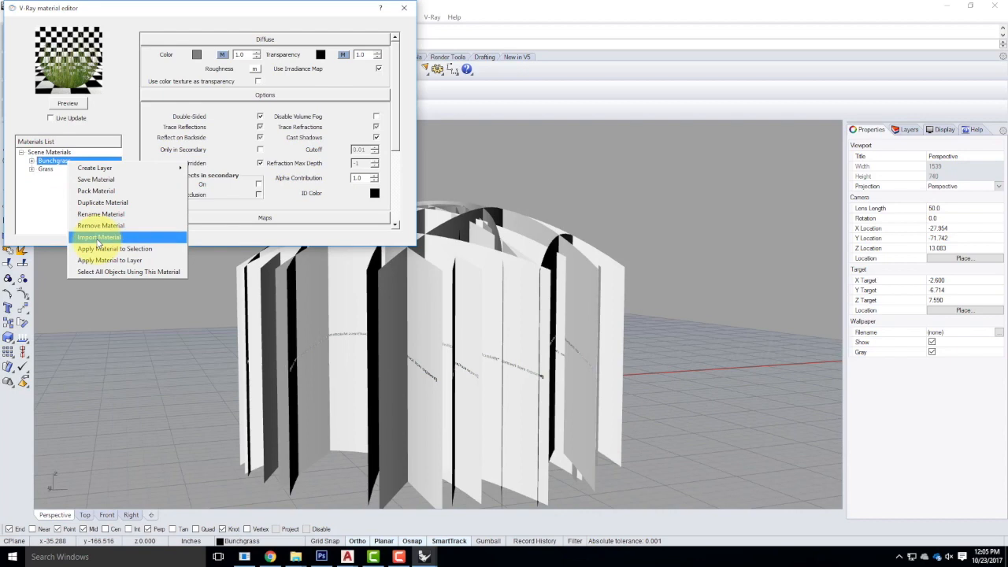
click(98, 239)
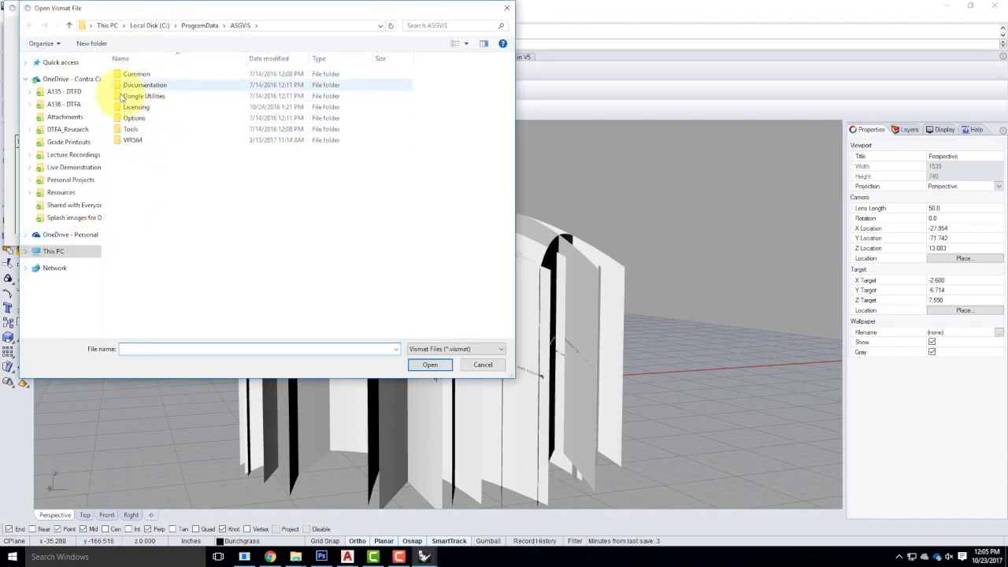
click(61, 193)
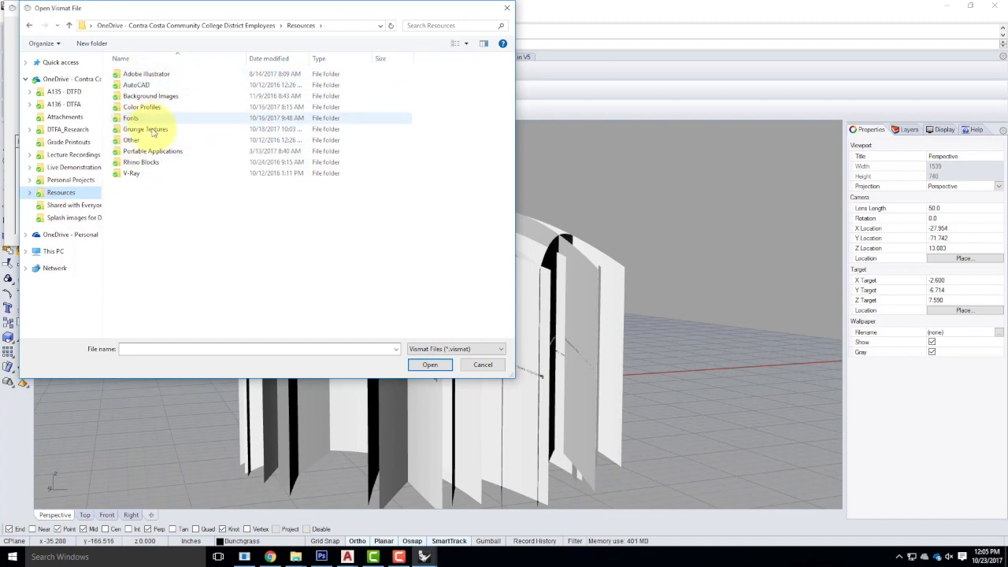
double_click(138, 172)
double_click(146, 108)
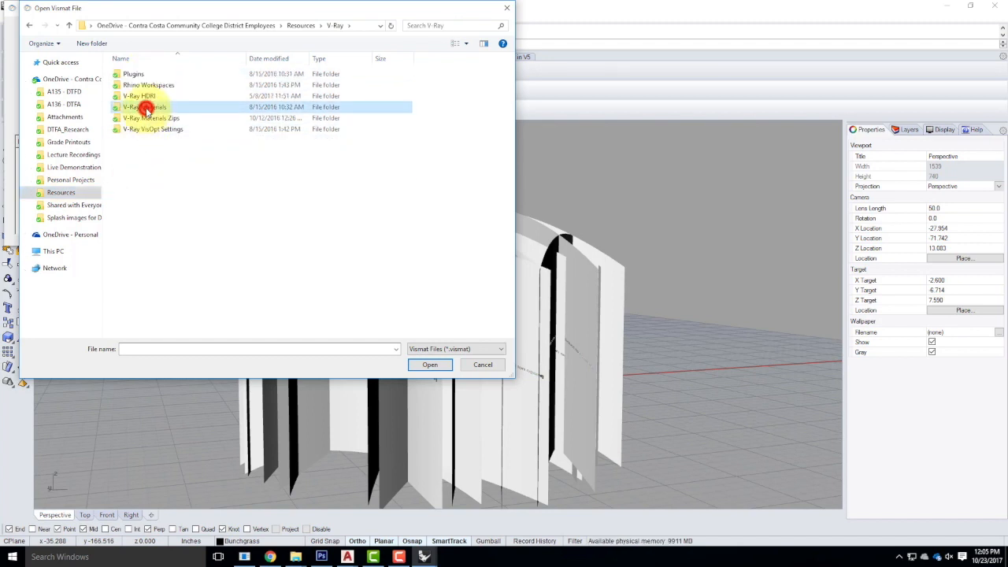
double_click(138, 172)
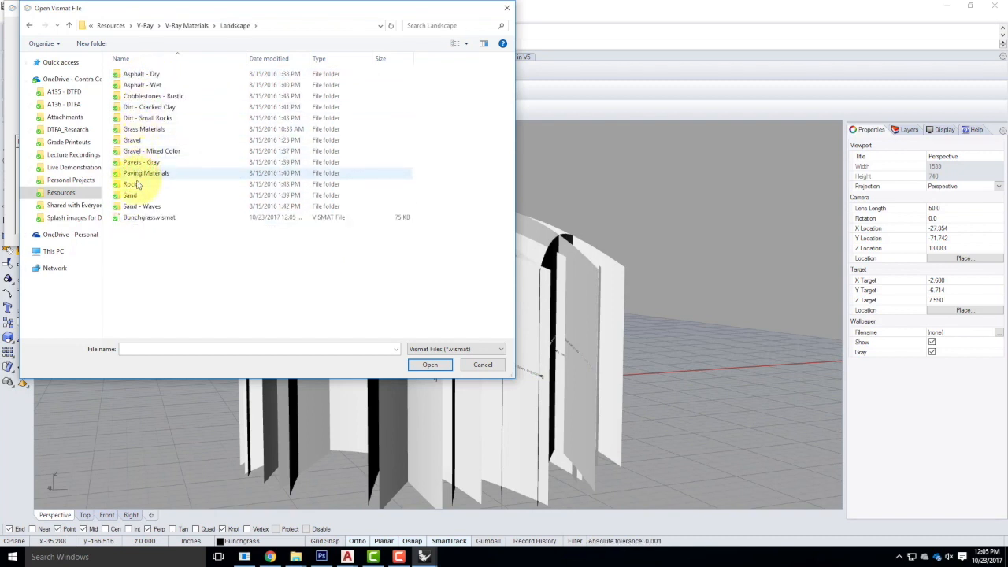
double_click(137, 129)
double_click(139, 74)
double_click(139, 74)
scroll(232, 183, down, 1)
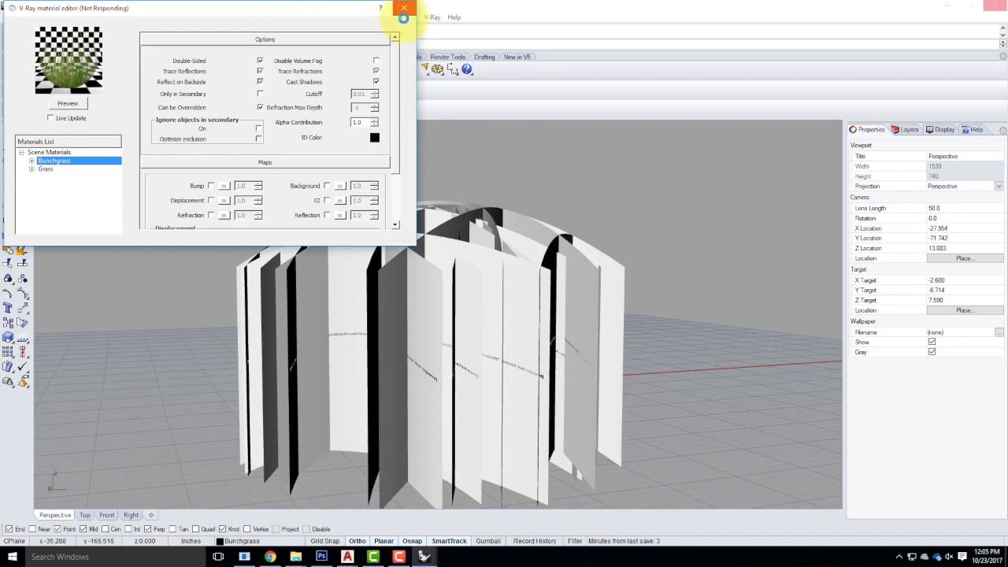
click(404, 8)
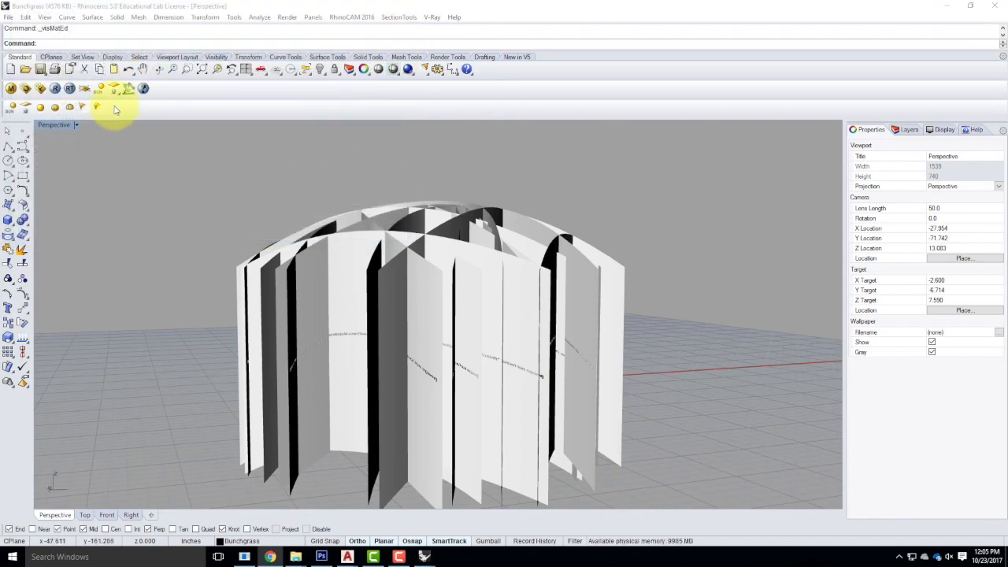
- Switch the perspective viewport to Shaded display and back to Rendered
click(72, 125)
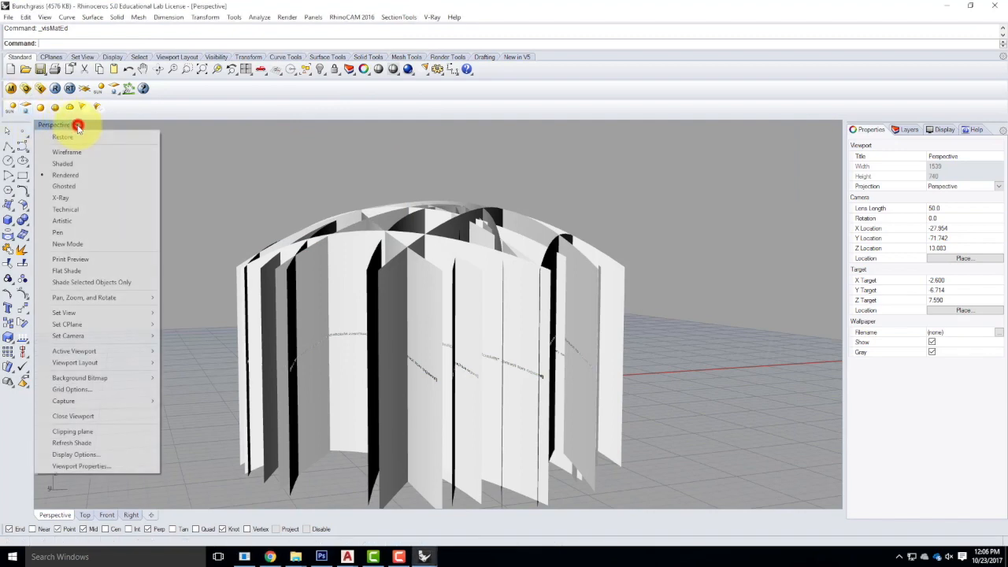
click(78, 163)
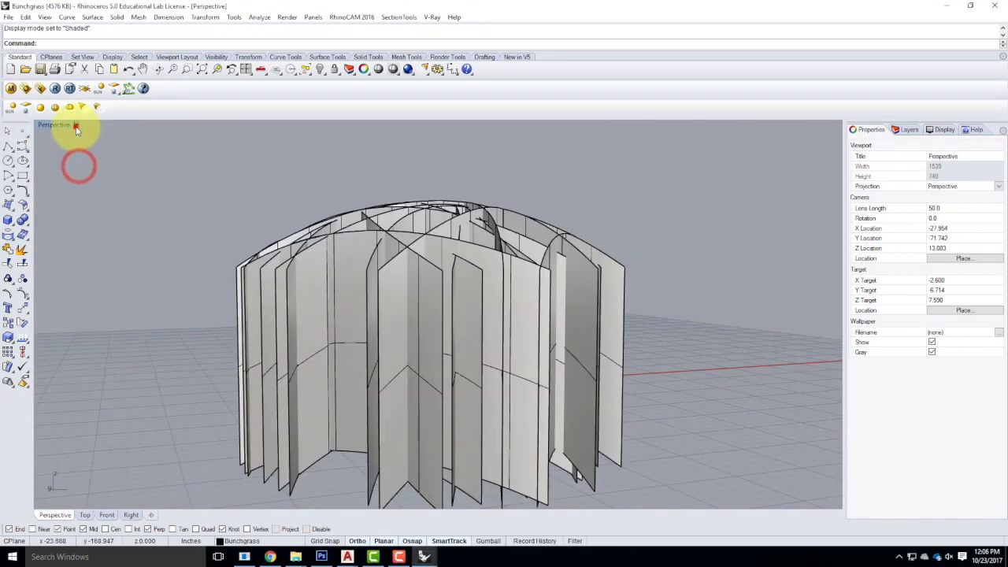
click(74, 126)
click(71, 175)
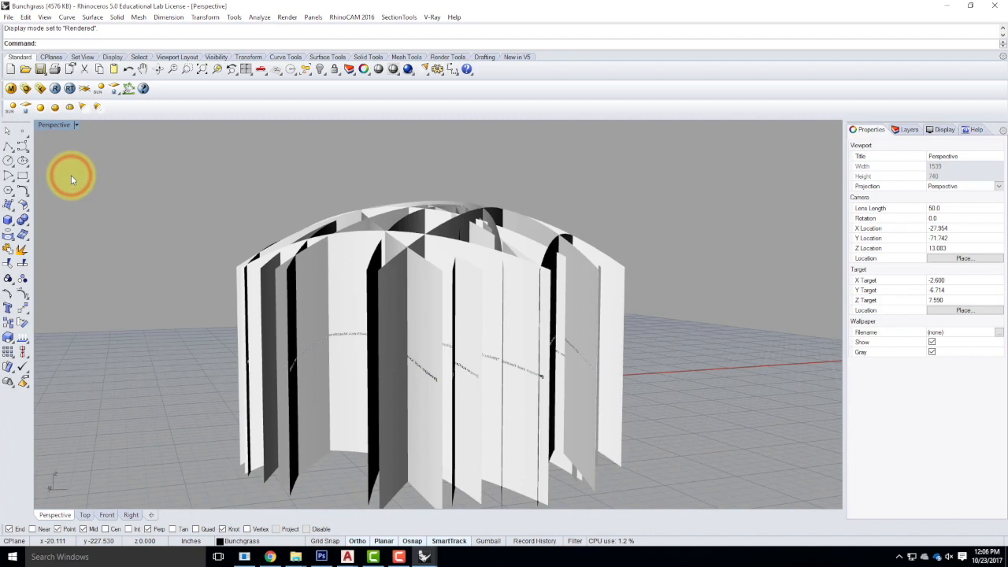
- Reopen the V-Ray material editor, generate a preview of the Bunchgrass material and close the editor
click(11, 89)
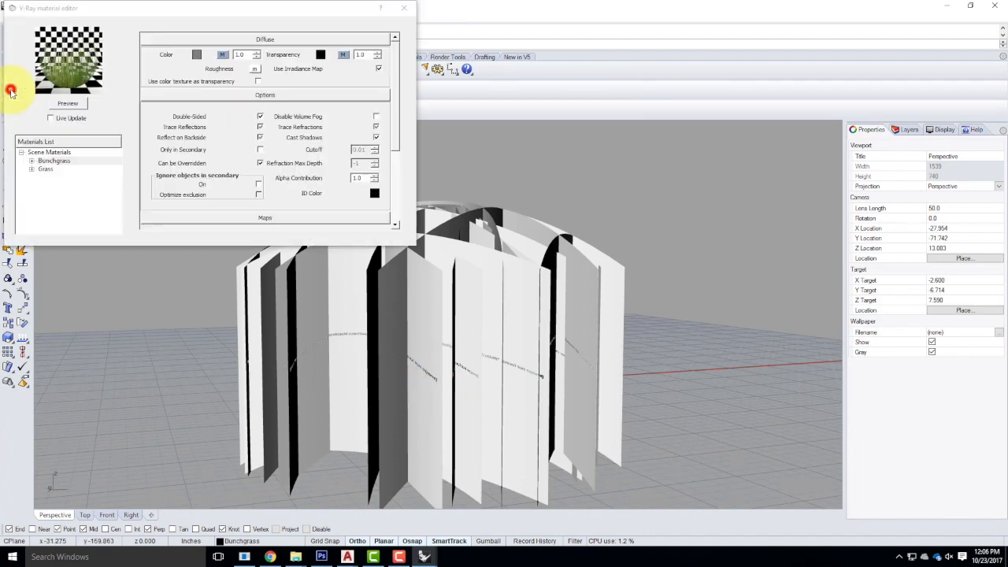
click(56, 160)
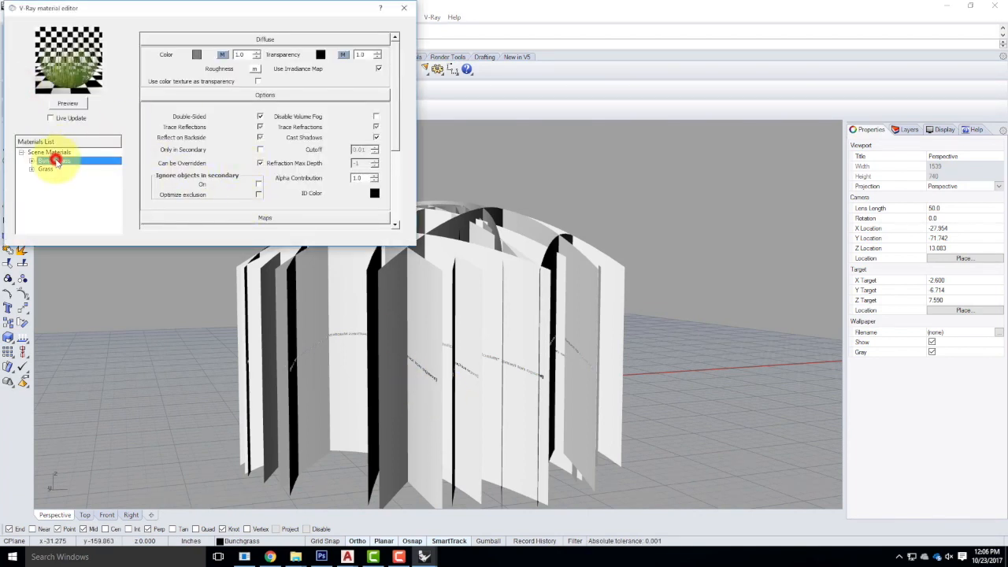
click(68, 105)
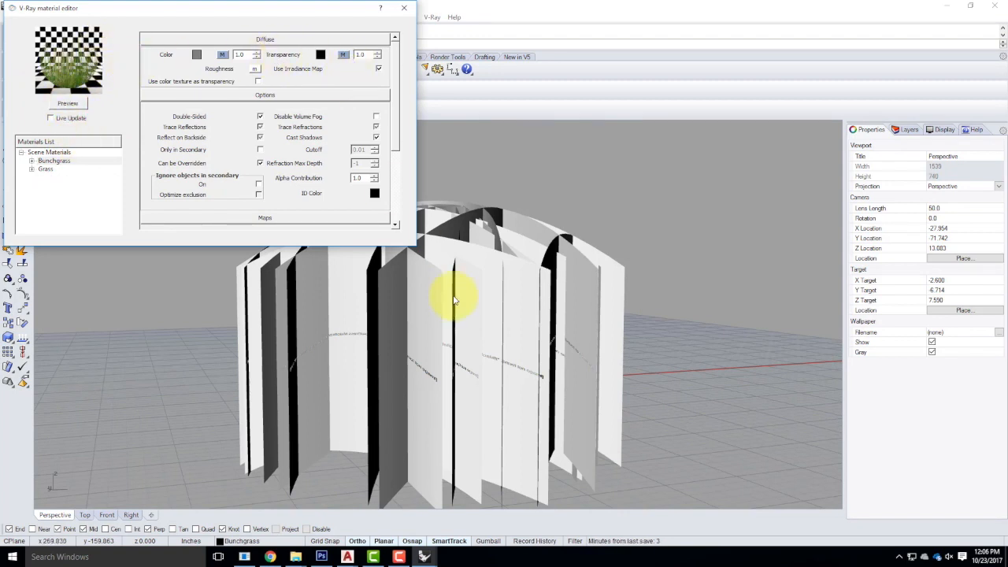
click(407, 8)
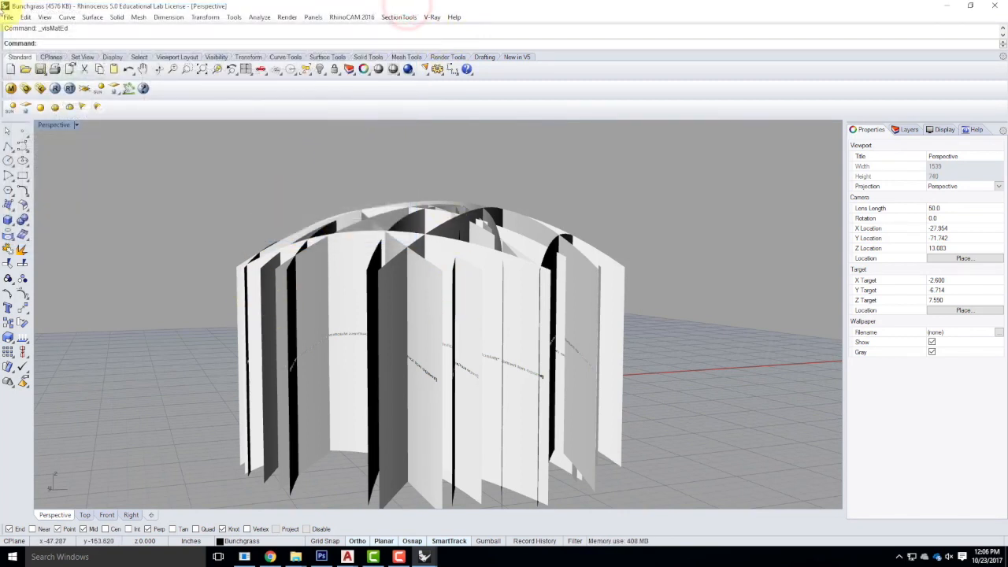
- Save the Bunchgrass model and switch to the untitled building model
click(8, 16)
click(29, 68)
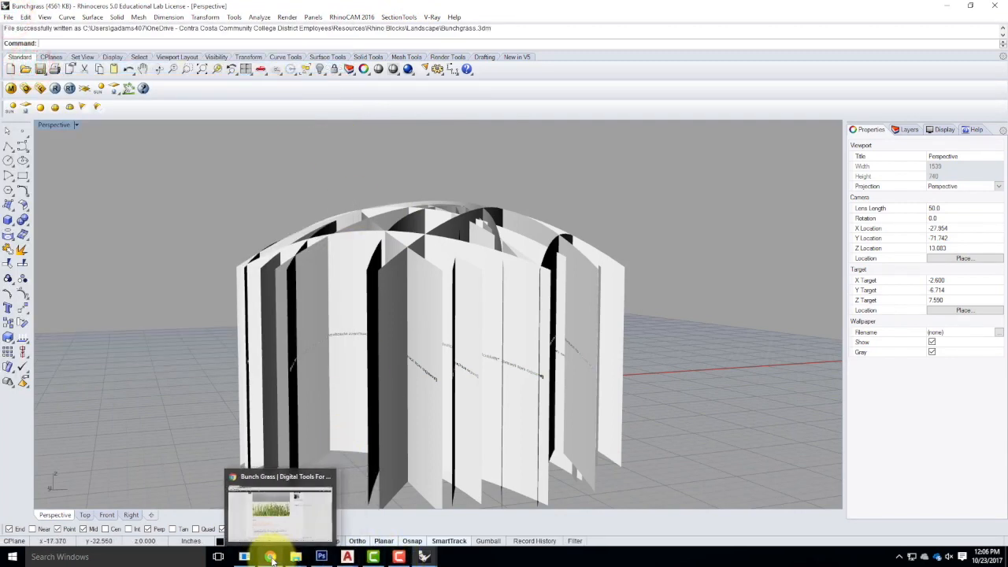
mouse_move(438, 559)
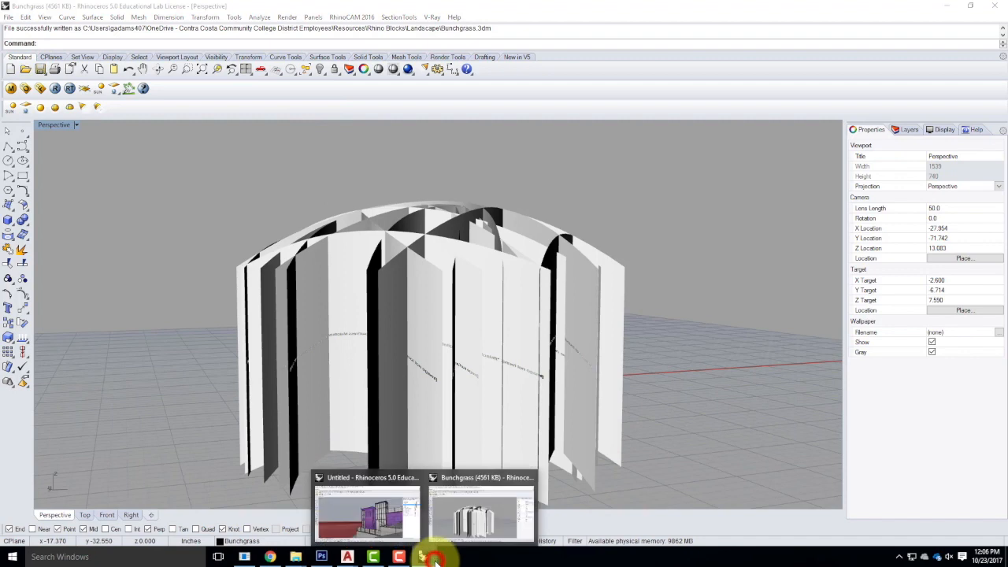
click(376, 514)
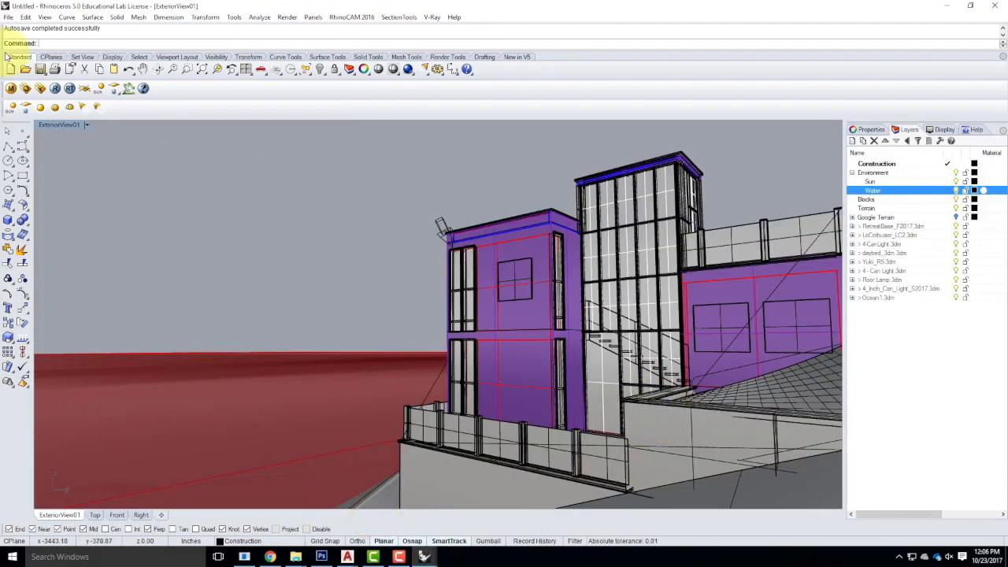
- Choose the Bunchgrass model from the Landscape folder of Resources > Rhino Blocks as the block to insert
click(26, 17)
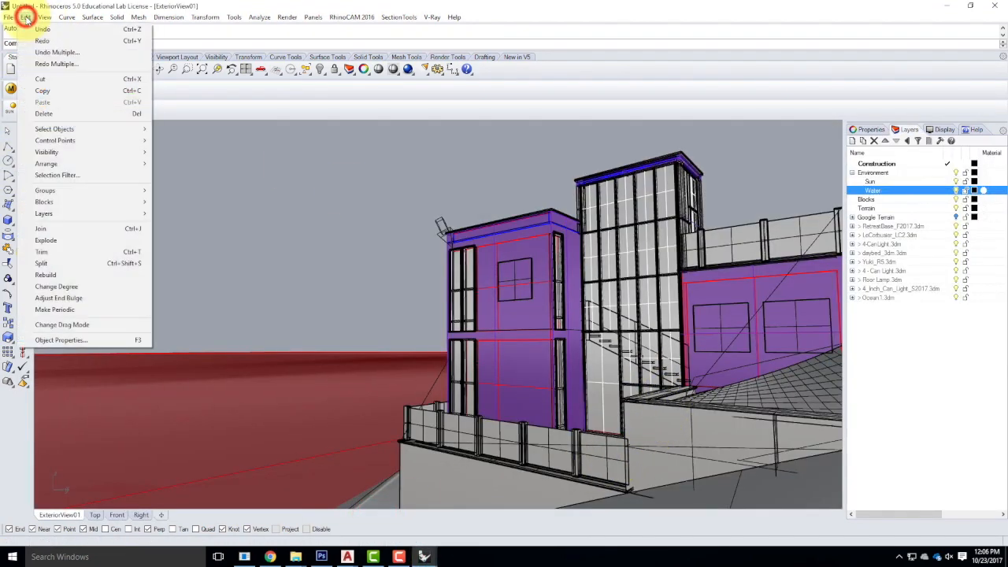
mouse_move(95, 207)
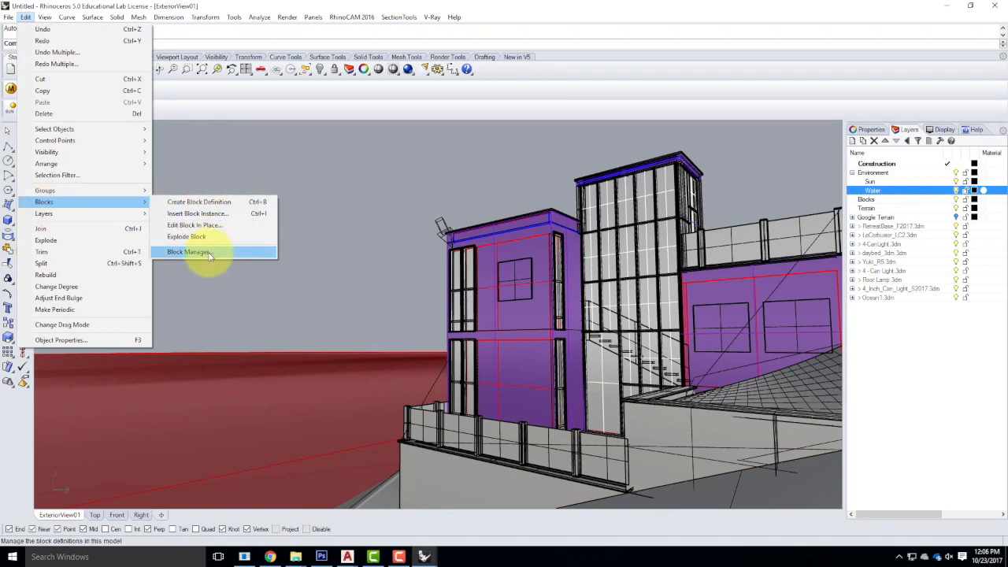
click(207, 213)
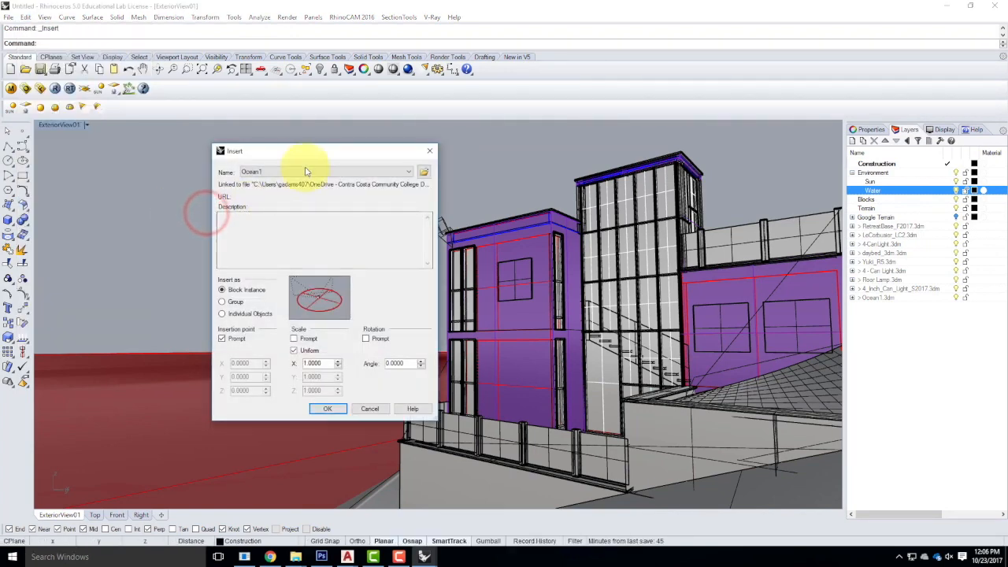
click(429, 173)
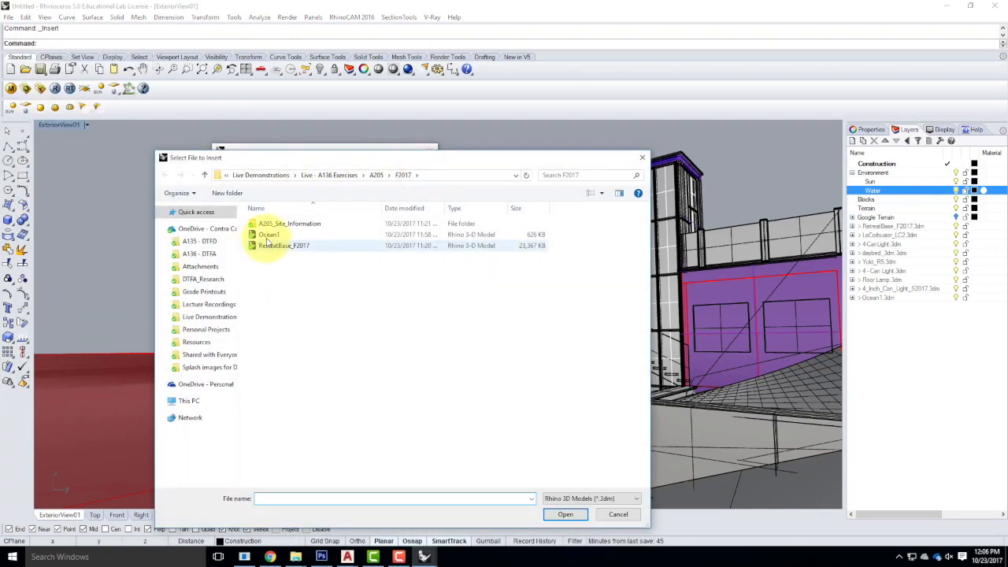
click(198, 343)
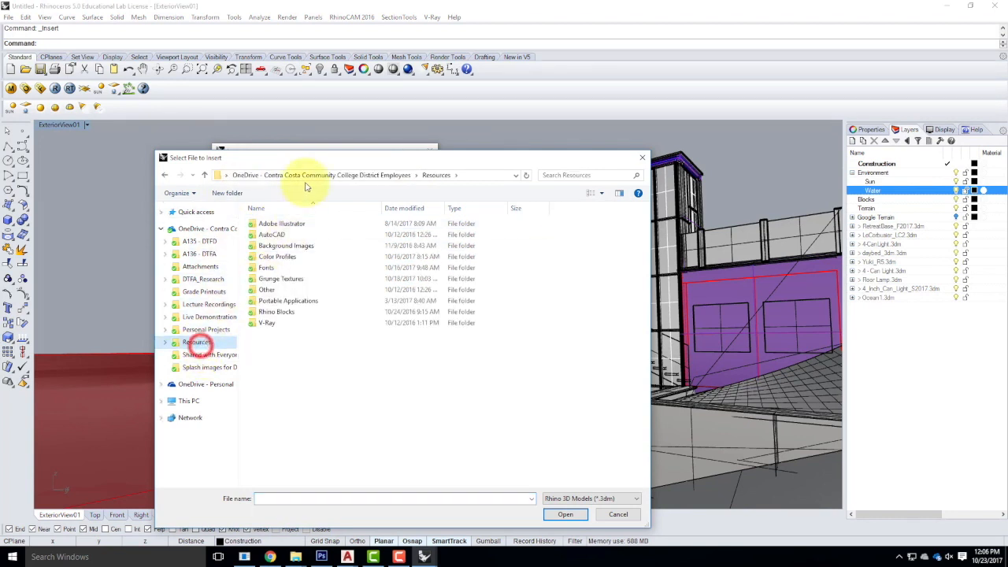
double_click(274, 312)
double_click(272, 233)
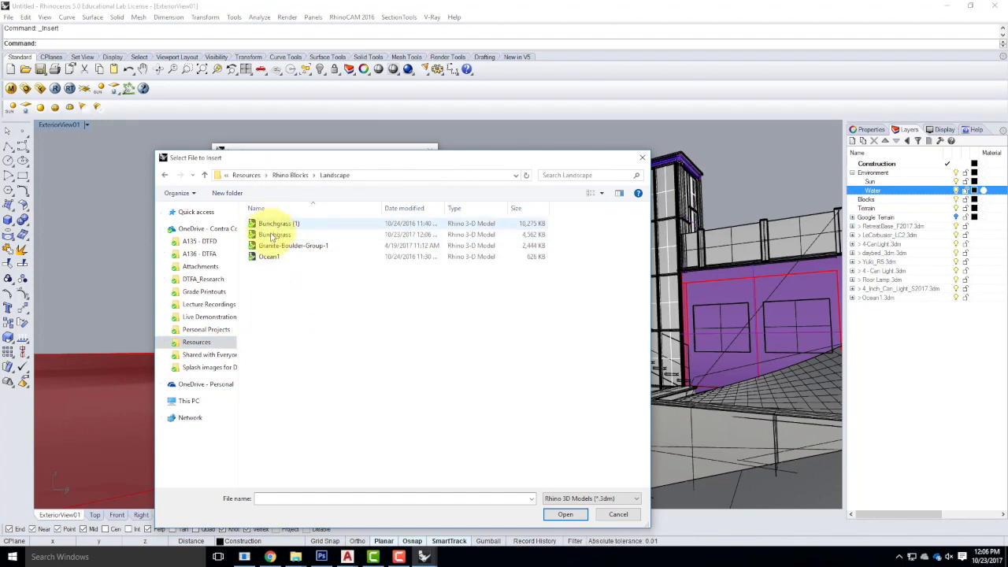
click(273, 233)
click(565, 515)
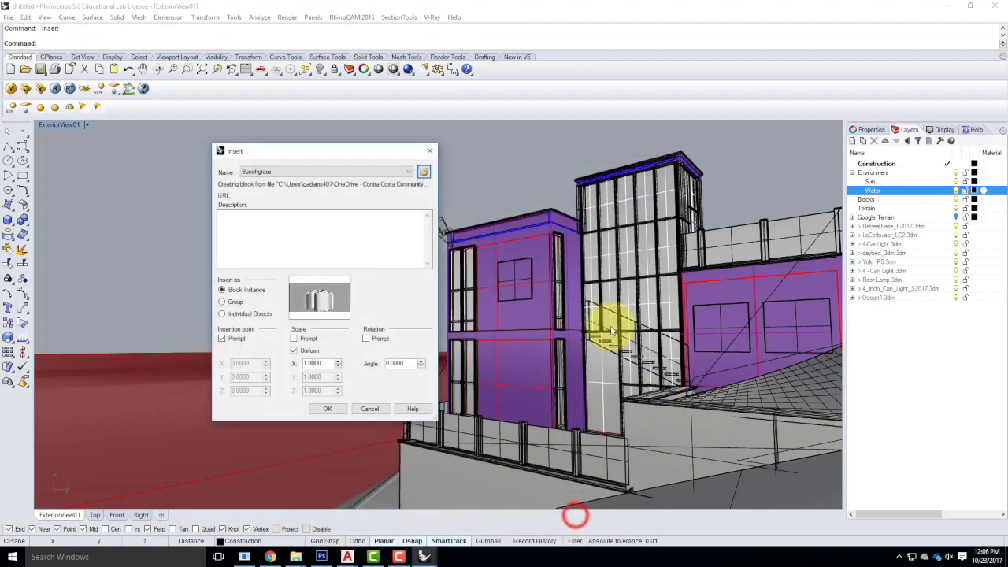
- Insert Bunchgrass as a linked block with reference layer style, placing it at the corner where the terrace wall meets the gridded slope
click(327, 409)
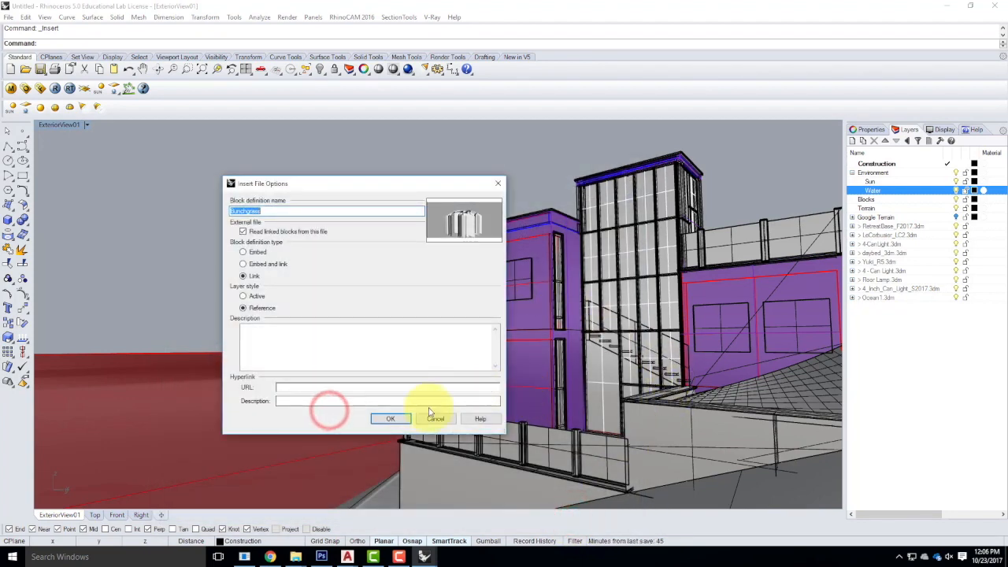
click(382, 420)
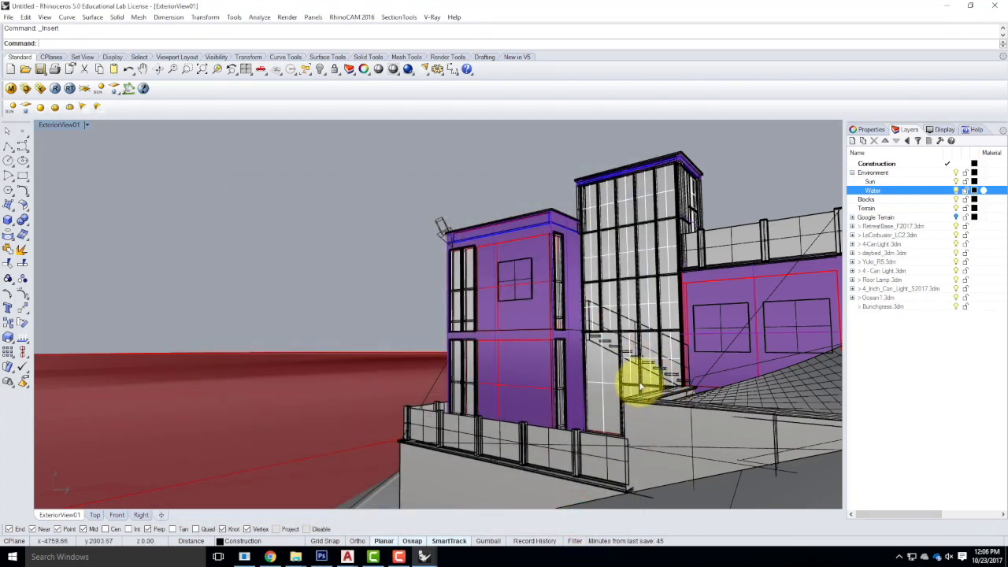
click(587, 358)
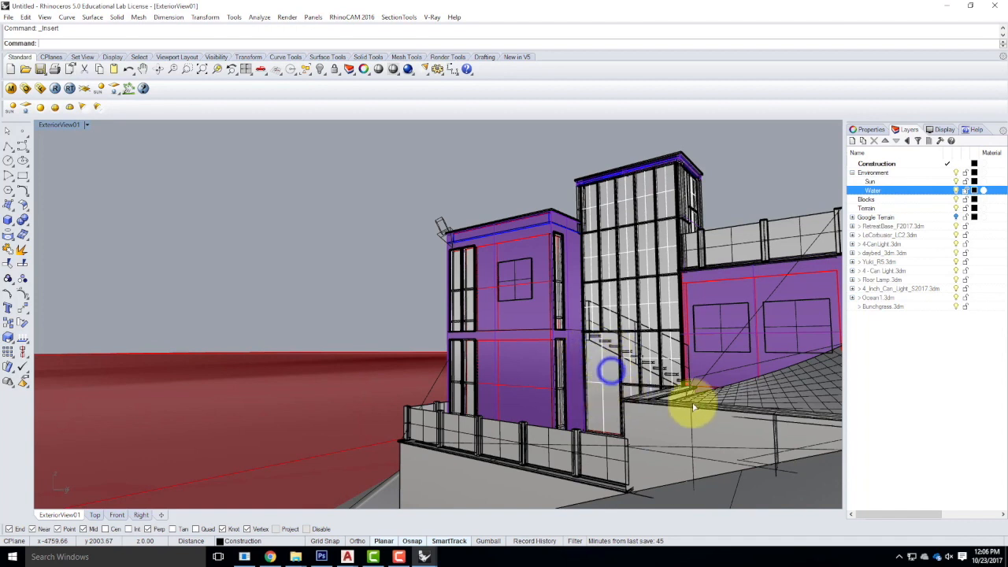
click(772, 338)
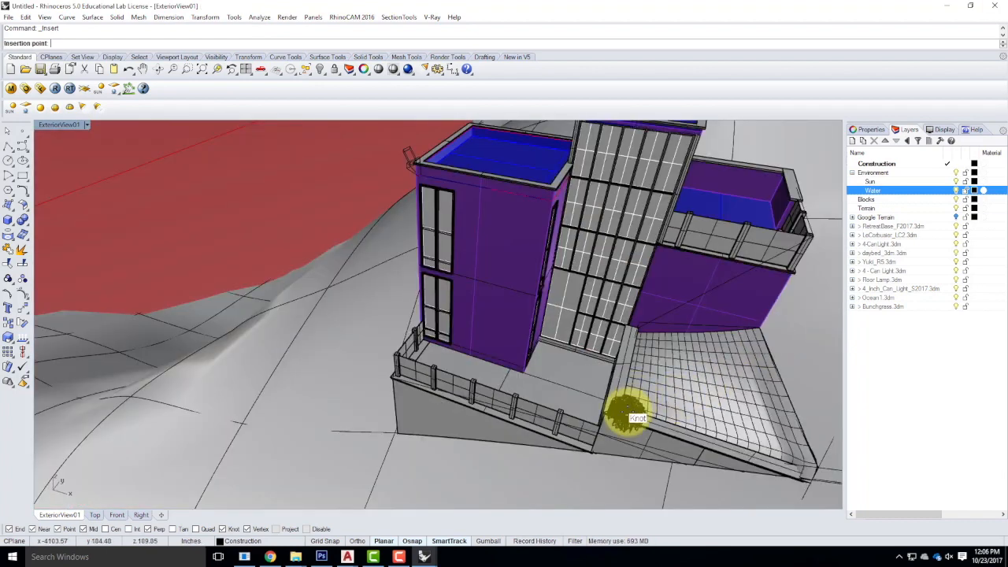
click(625, 405)
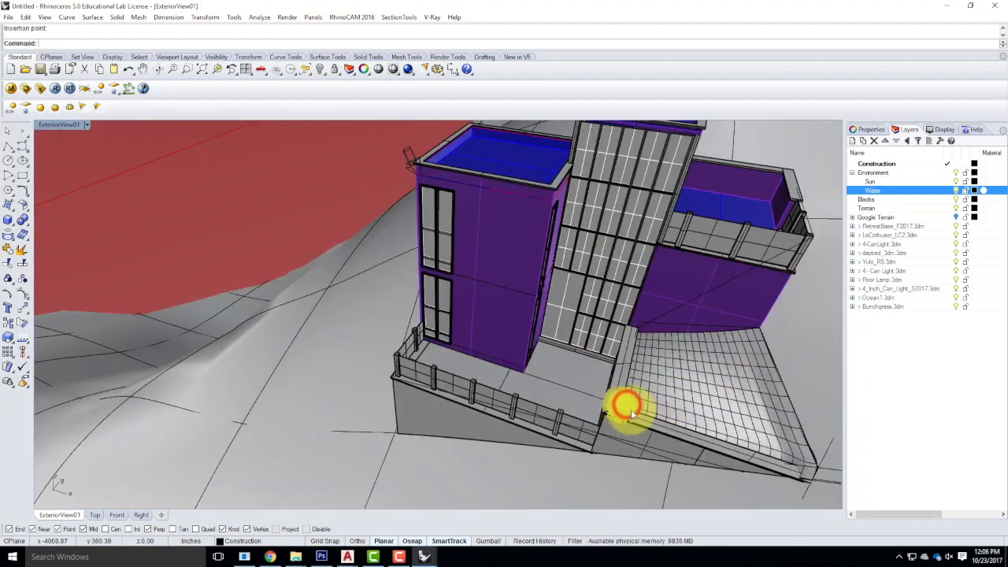
- In the Top view, move the bunchgrass block clear of the terrace wall onto the near corner of the gridded slope
scroll(645, 418, up, 4)
right_drag(671, 411, 593, 416)
key(Return)
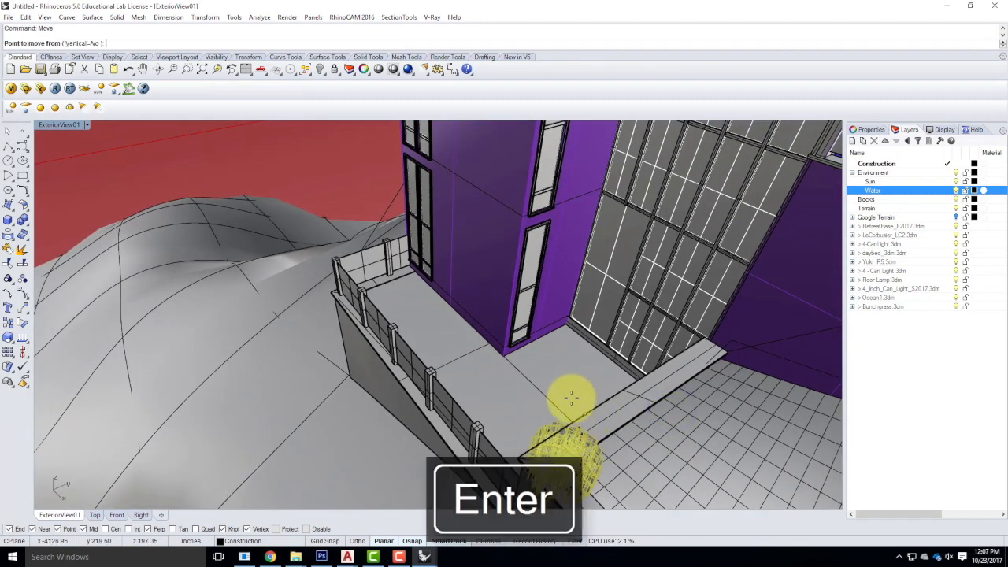
double_click(63, 126)
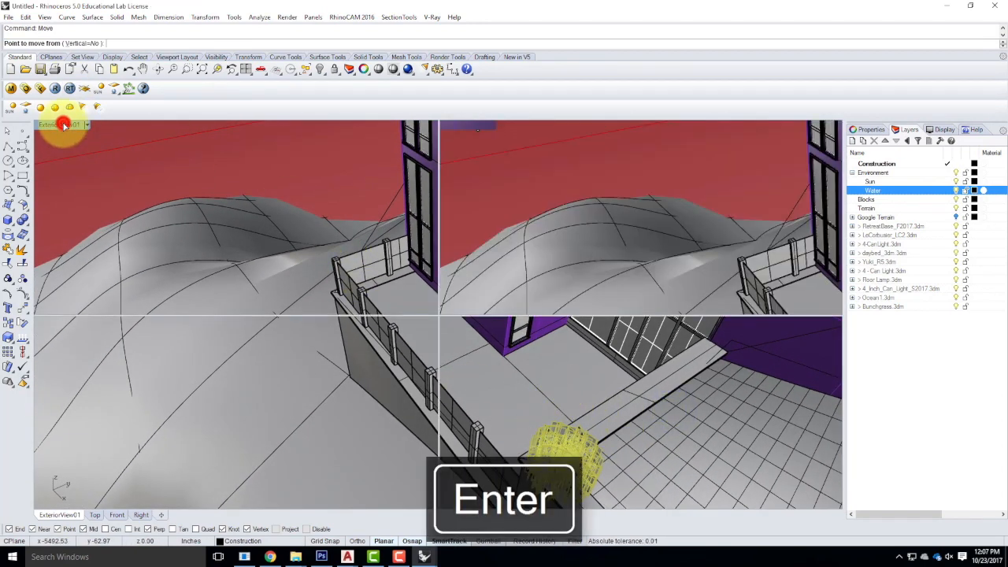
double_click(48, 126)
scroll(449, 299, up, 6)
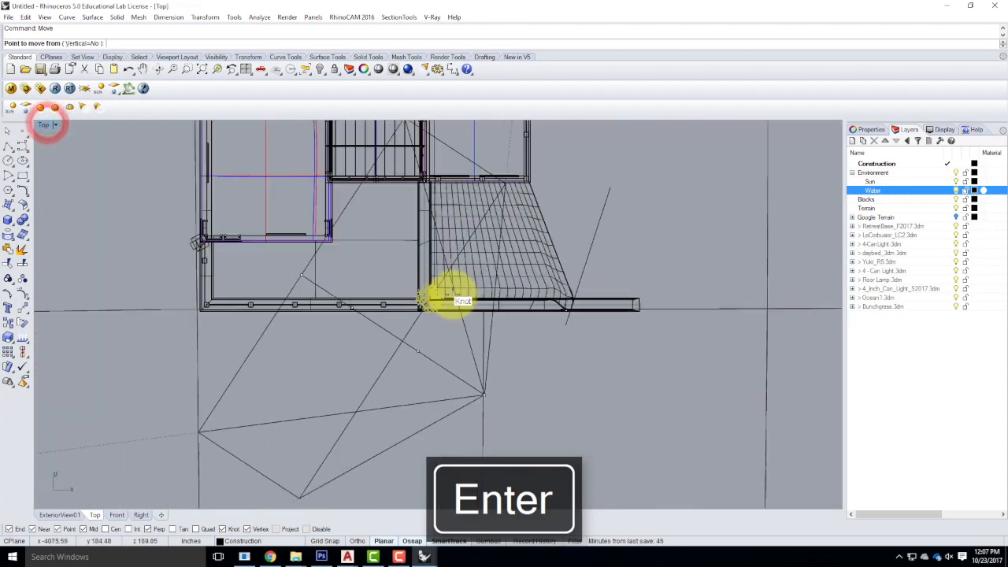
key(BackSpace)
click(690, 472)
click(692, 449)
right_click(691, 444)
click(675, 439)
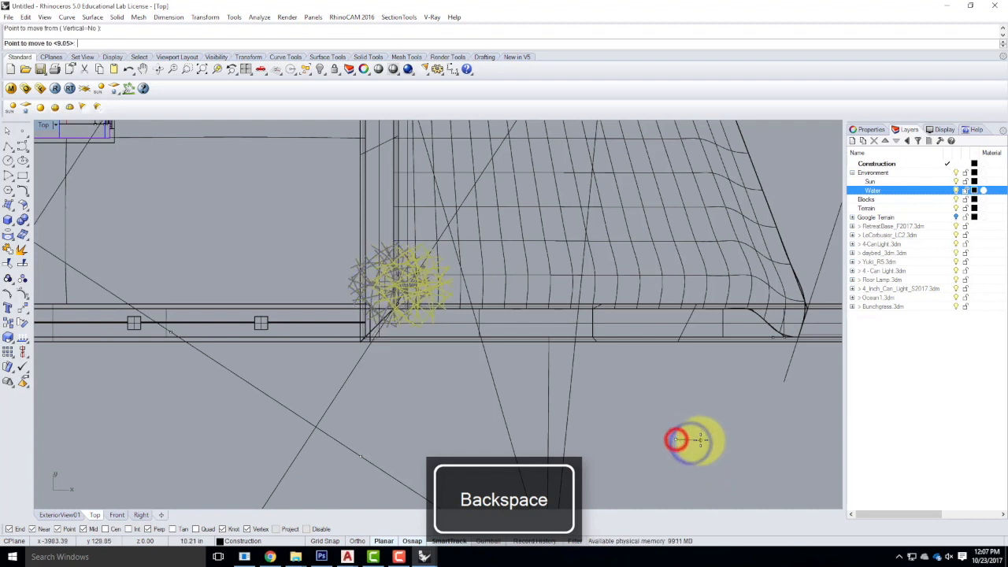
click(705, 440)
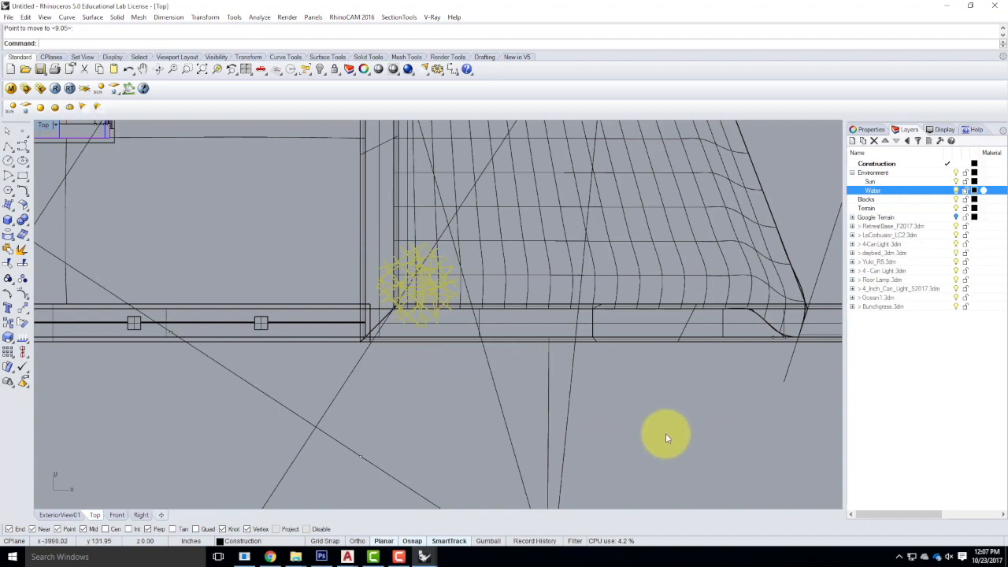
key(Escape)
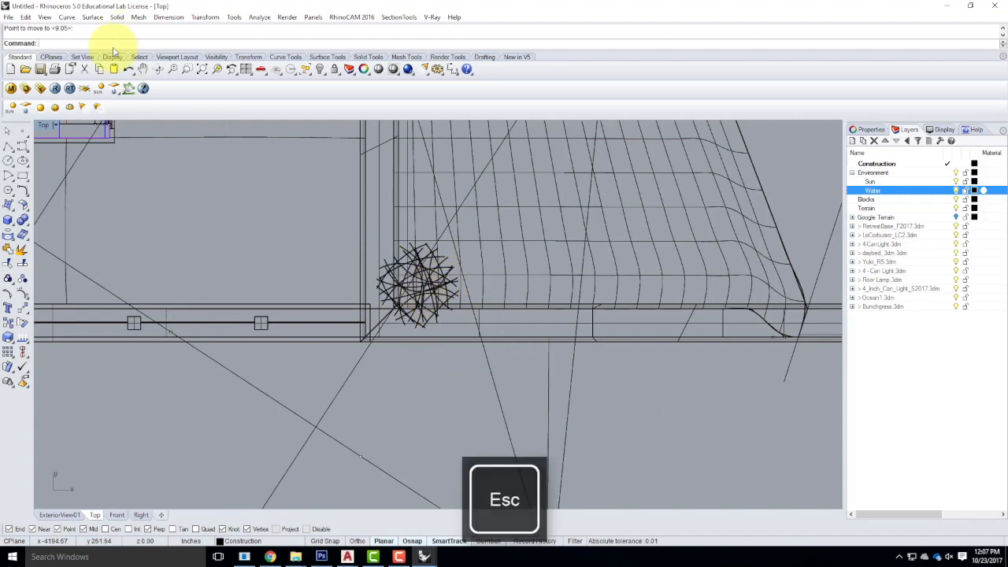
- Return to a maximized ExteriorView01 viewport and frame the bunchgrass from a low angle
double_click(43, 125)
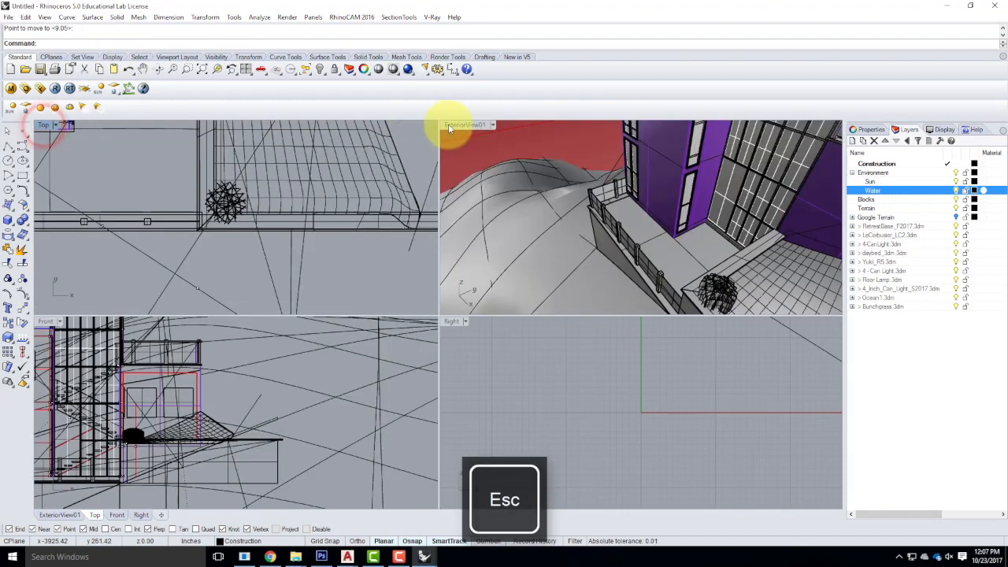
double_click(449, 124)
right_drag(592, 451, 697, 378)
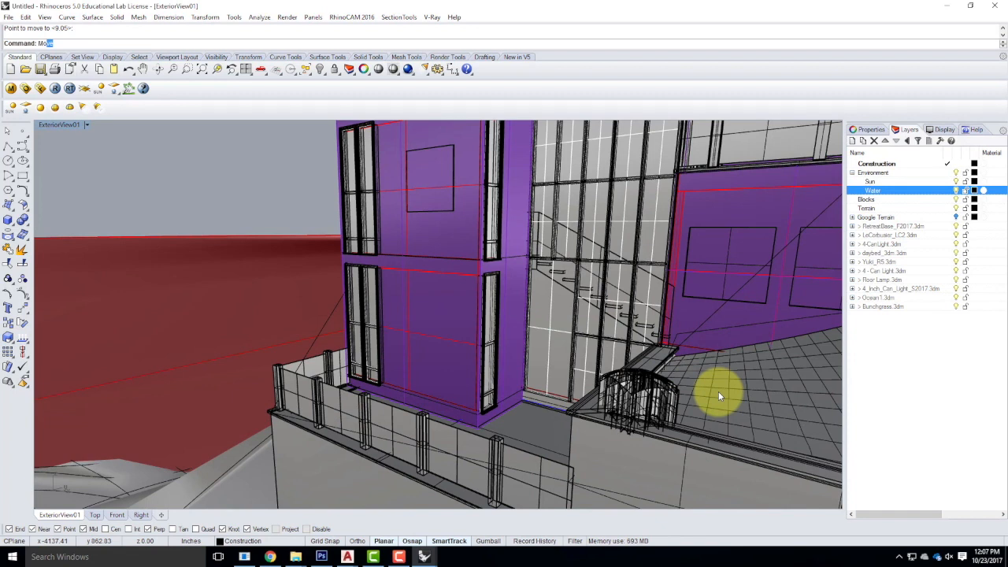
key(Return)
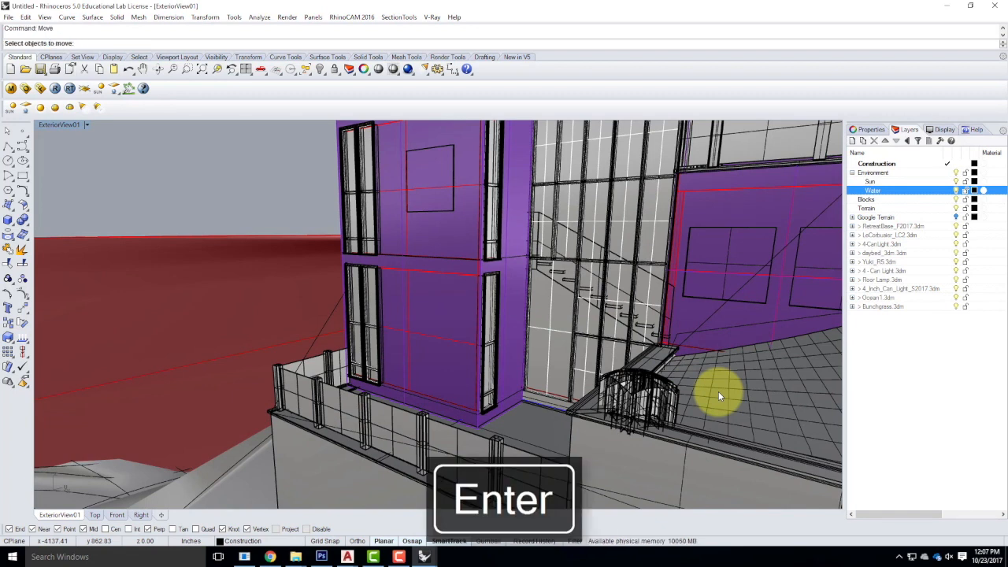
key(Return)
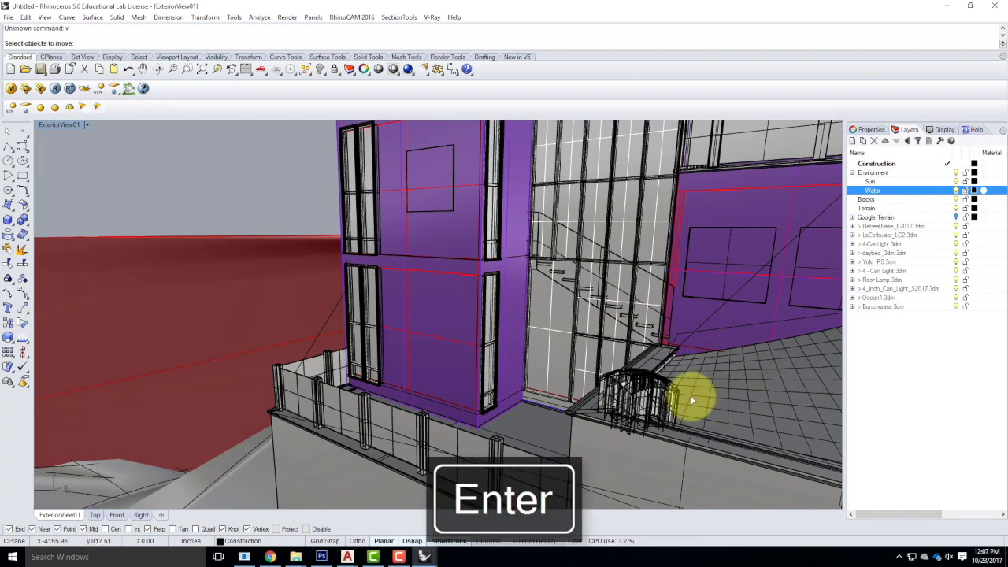
click(659, 403)
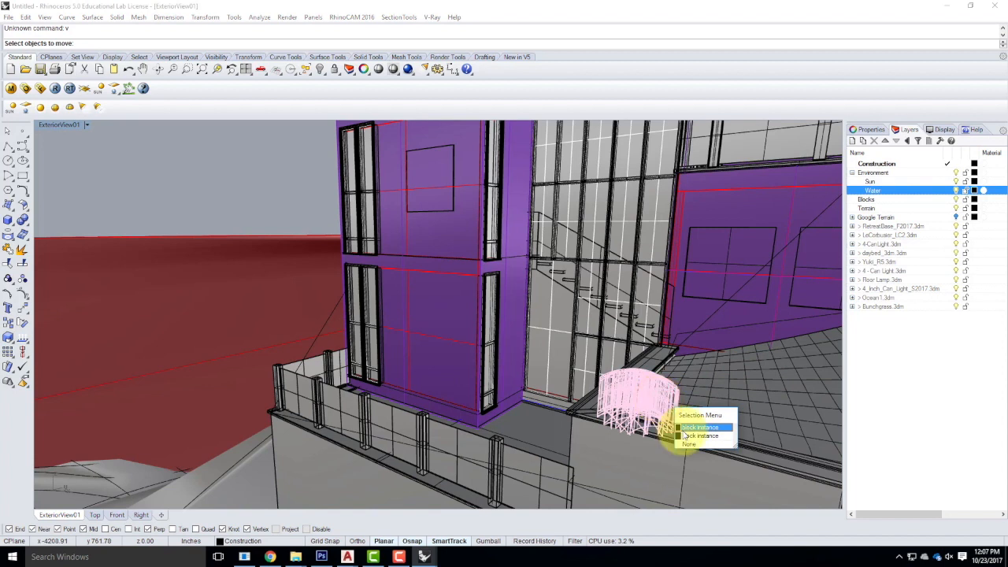
click(686, 428)
key(Return)
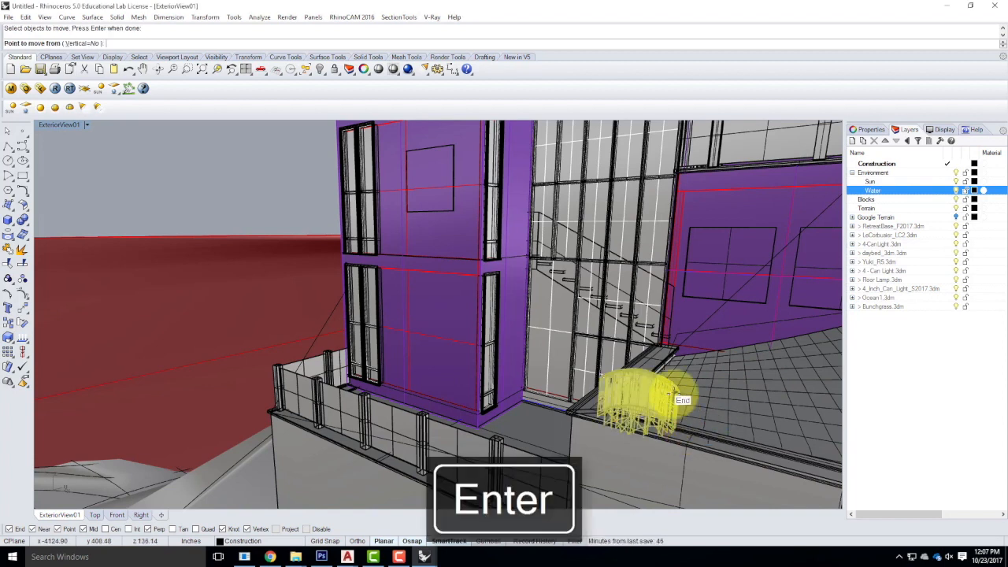
text(v)
key(Return)
click(673, 393)
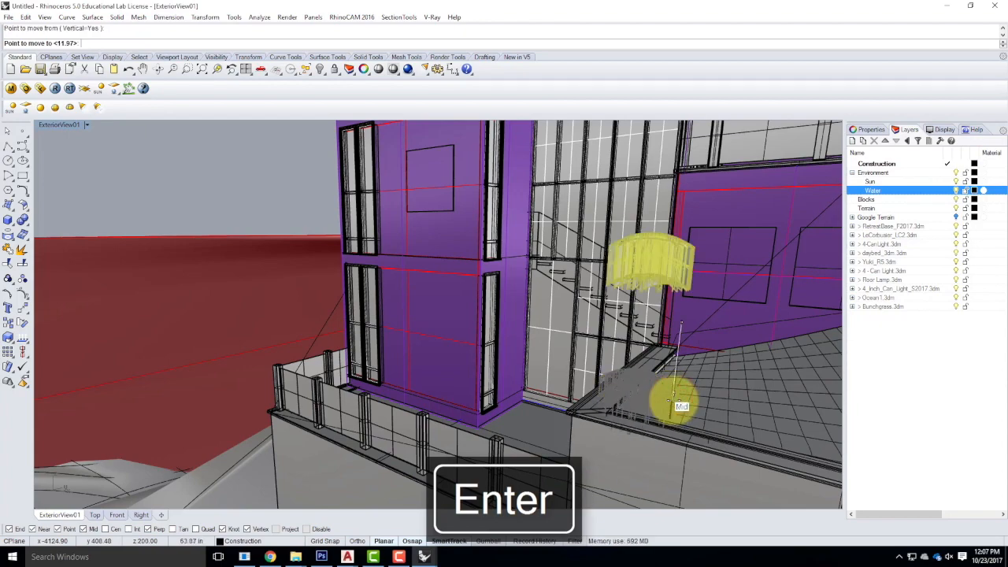
scroll(675, 403, up, 3)
scroll(570, 374, down, 9)
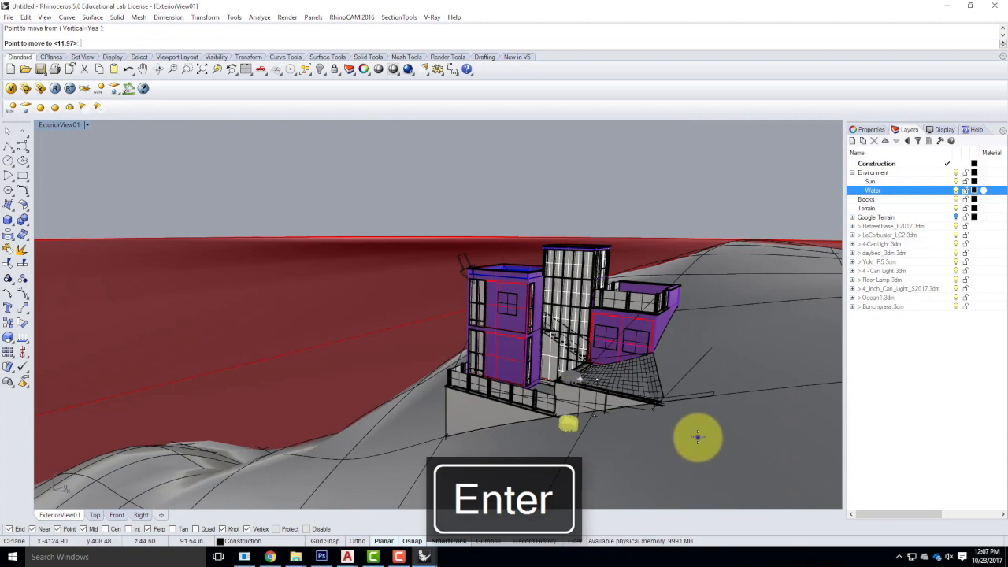
right_drag(697, 437, 639, 446)
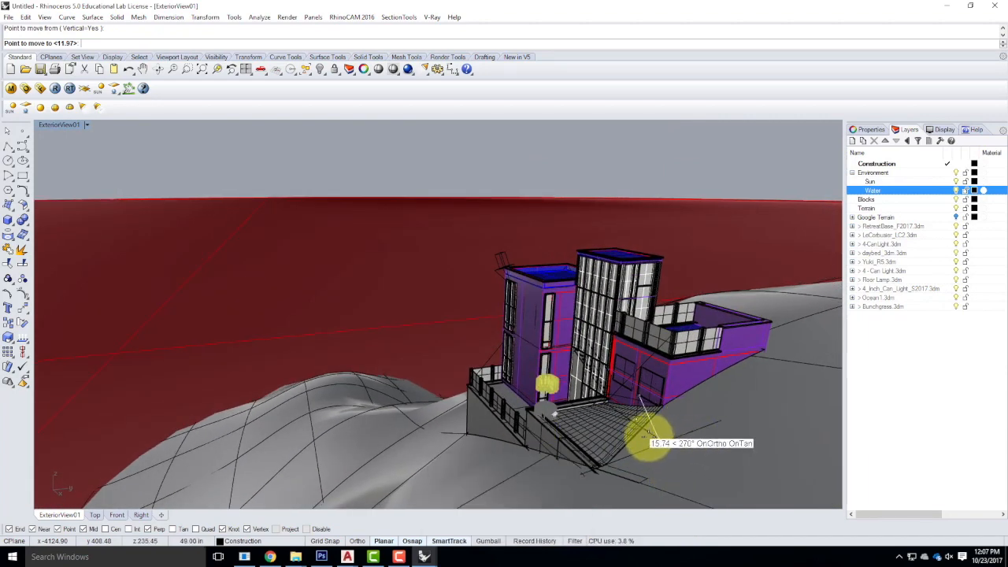
key(Escape)
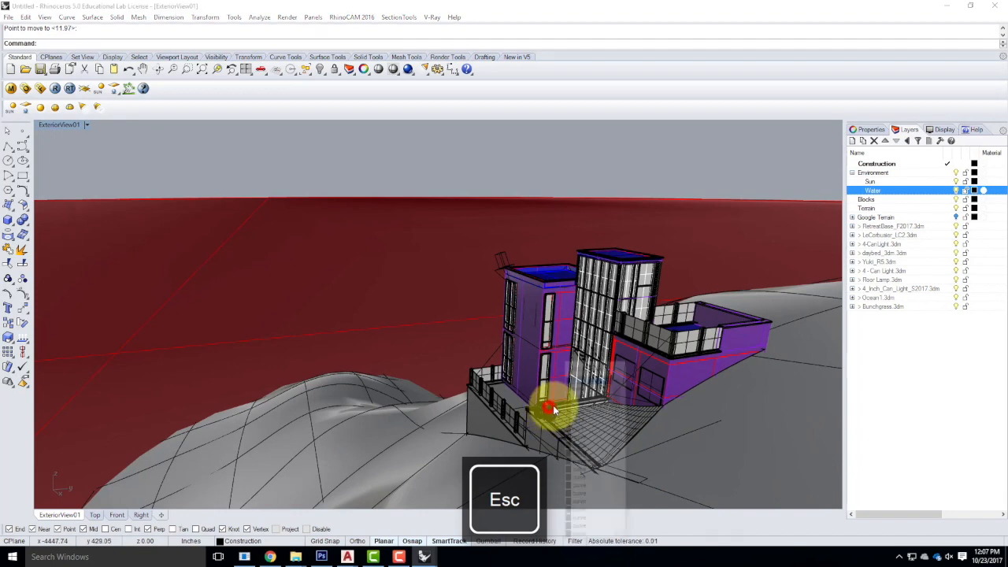
- Select the bunchgrass block instance and move it straight down with the Vertical option so its base sinks into the slope
click(516, 372)
scroll(551, 412, up, 6)
click(562, 419)
click(553, 406)
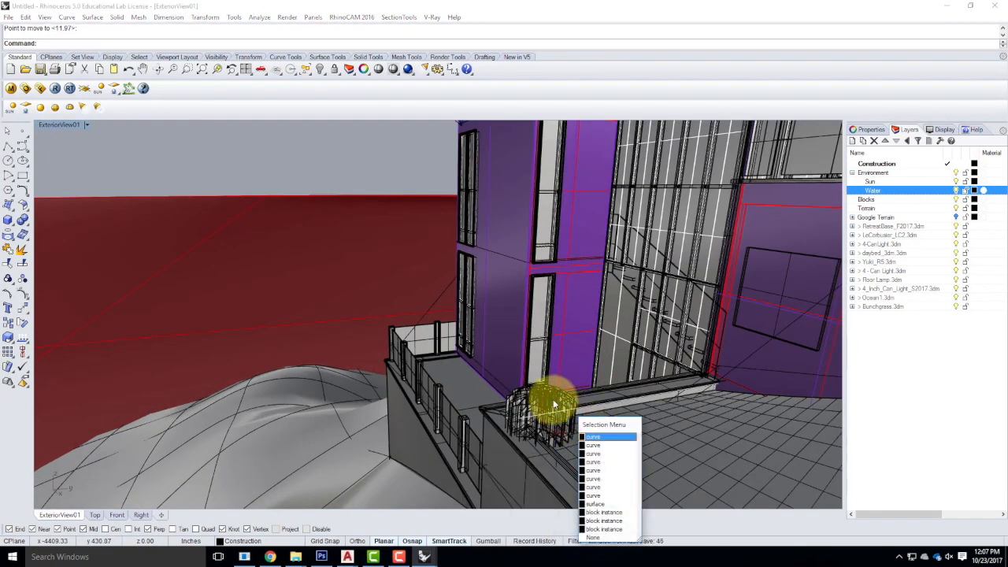
click(544, 391)
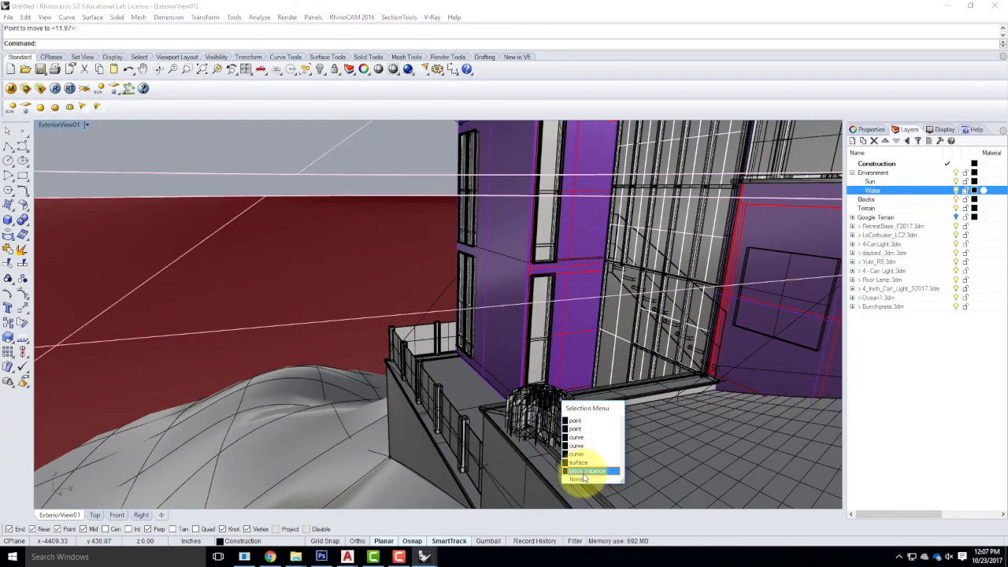
key(Escape)
click(523, 405)
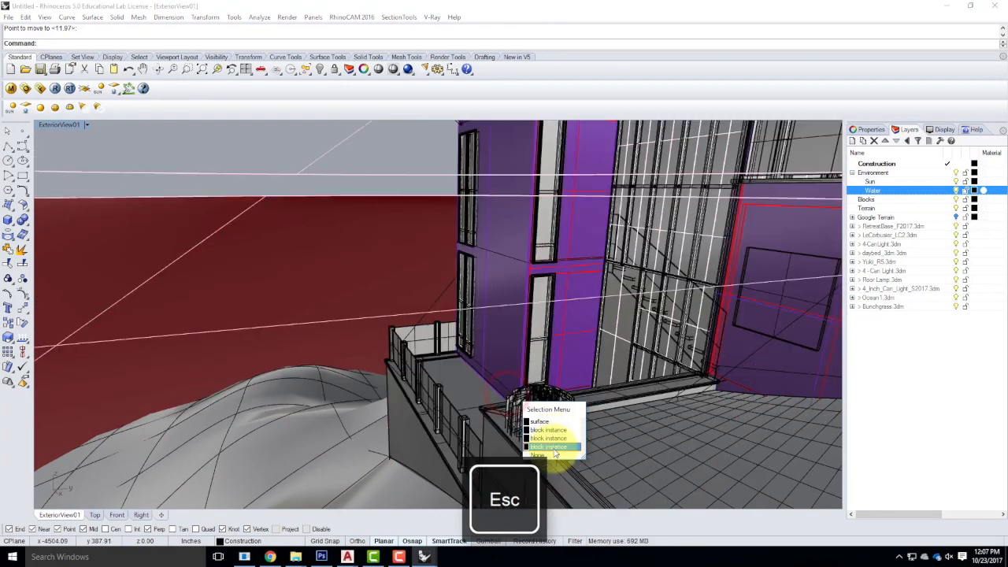
click(554, 435)
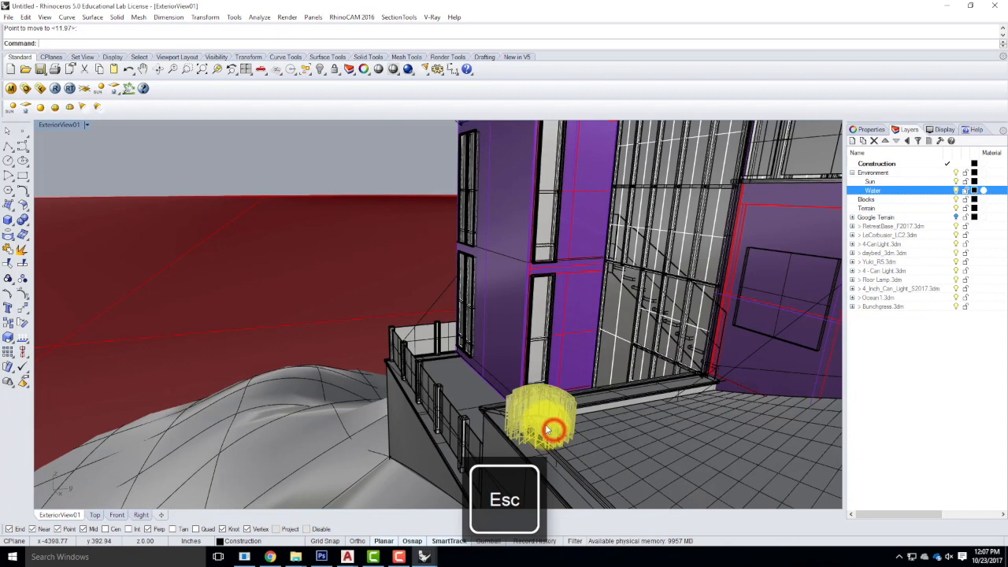
key(Return)
text(v)
key(Return)
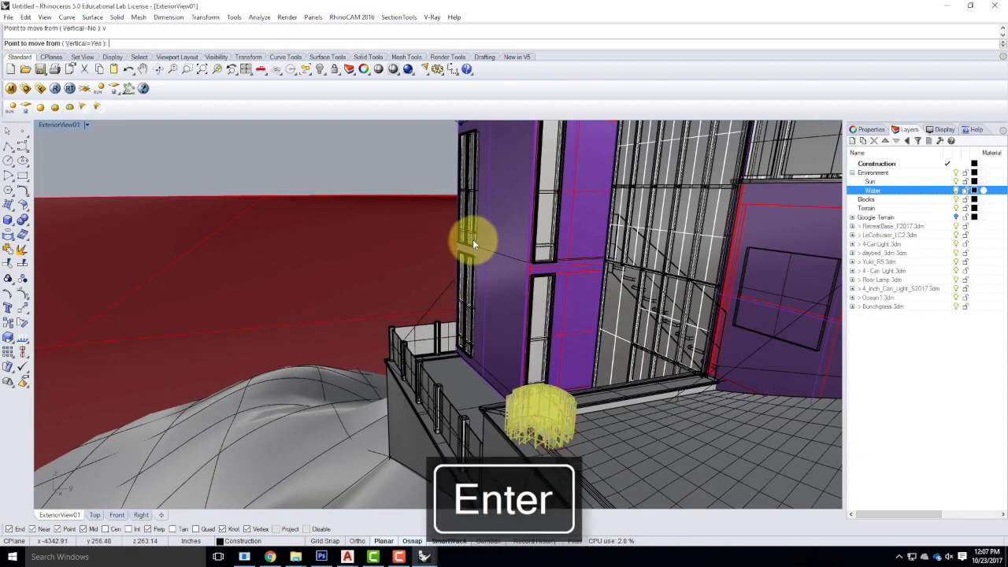
click(288, 288)
key(Escape)
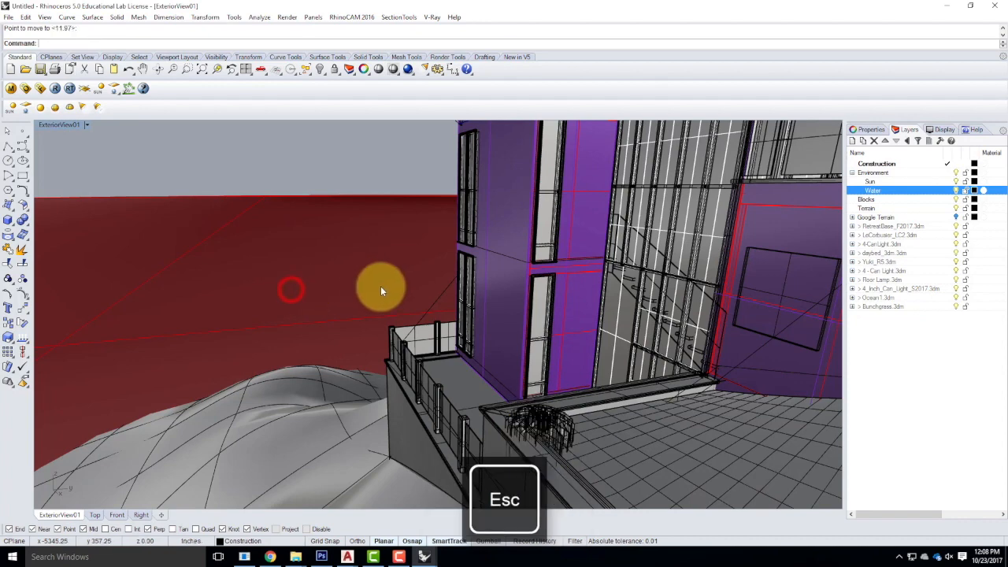
right_drag(413, 370, 447, 365)
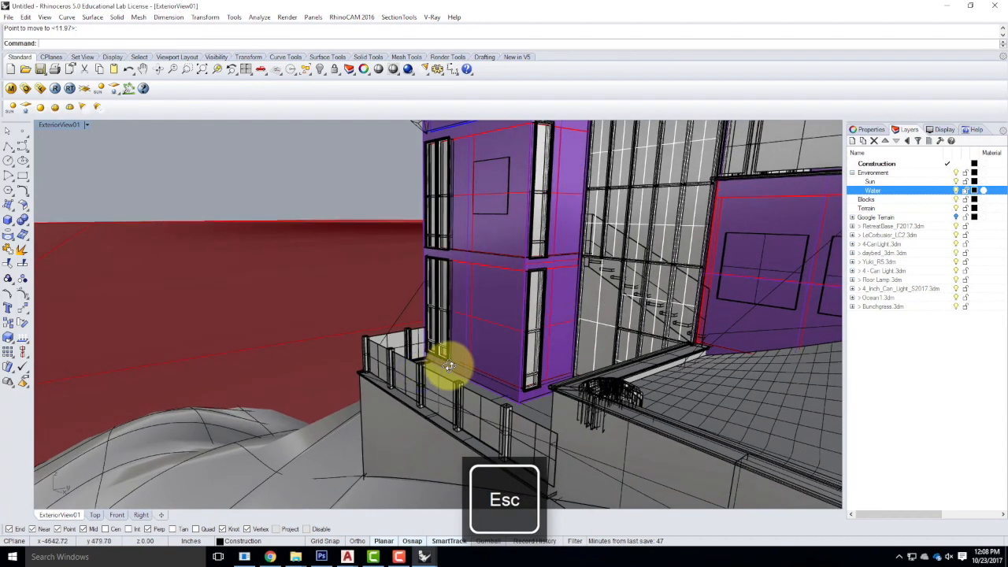
- Inspect the bunchgrass block's placement on the gridded slope from a higher angle, leaving it unselected
click(621, 385)
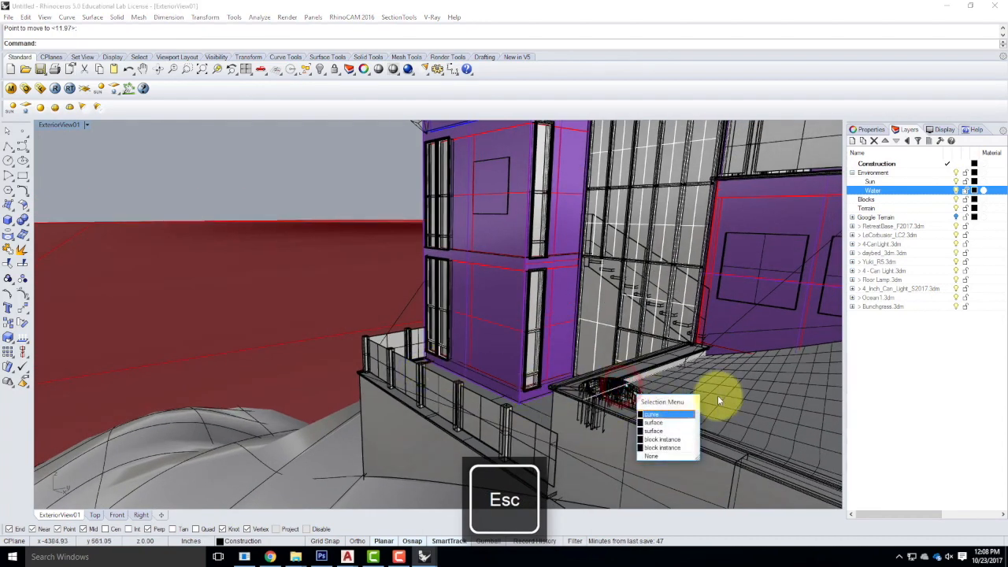
right_drag(580, 383, 647, 397)
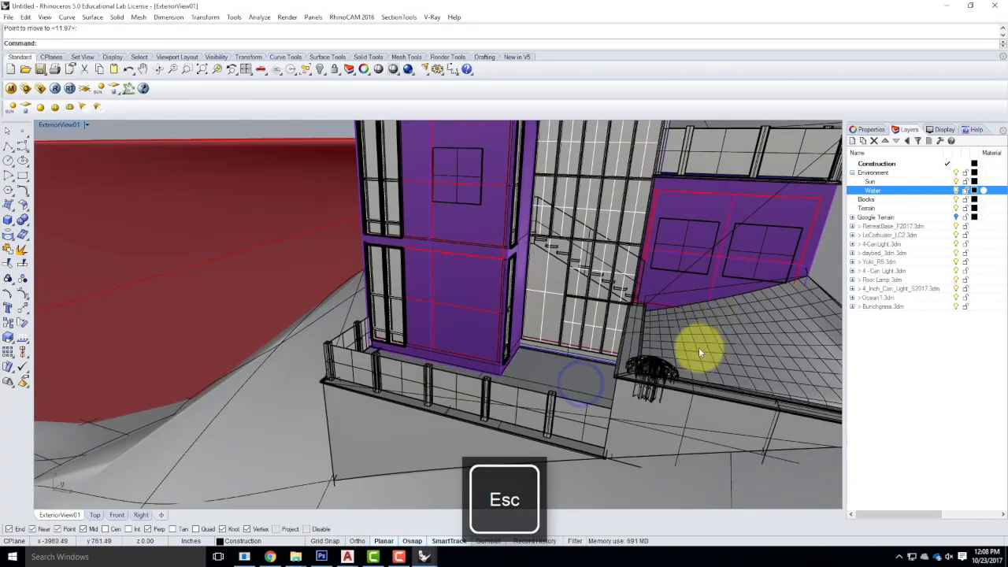
scroll(661, 361, up, 3)
right_drag(542, 381, 695, 319)
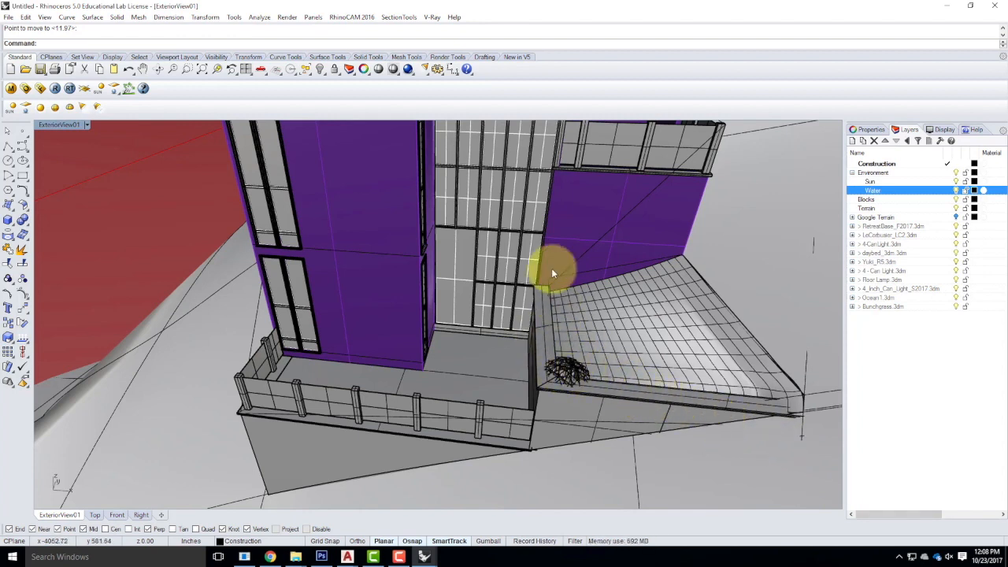
click(560, 374)
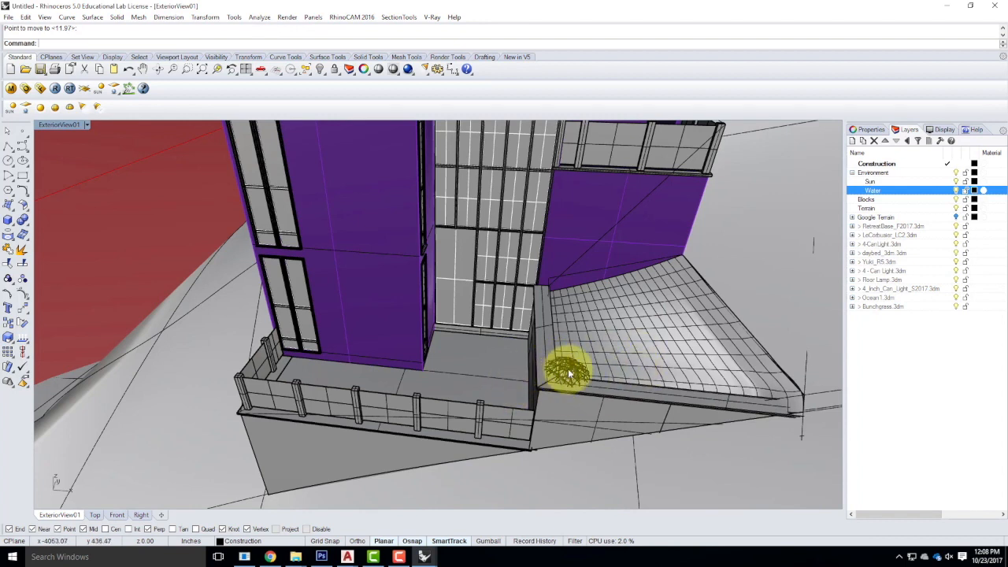
key(Escape)
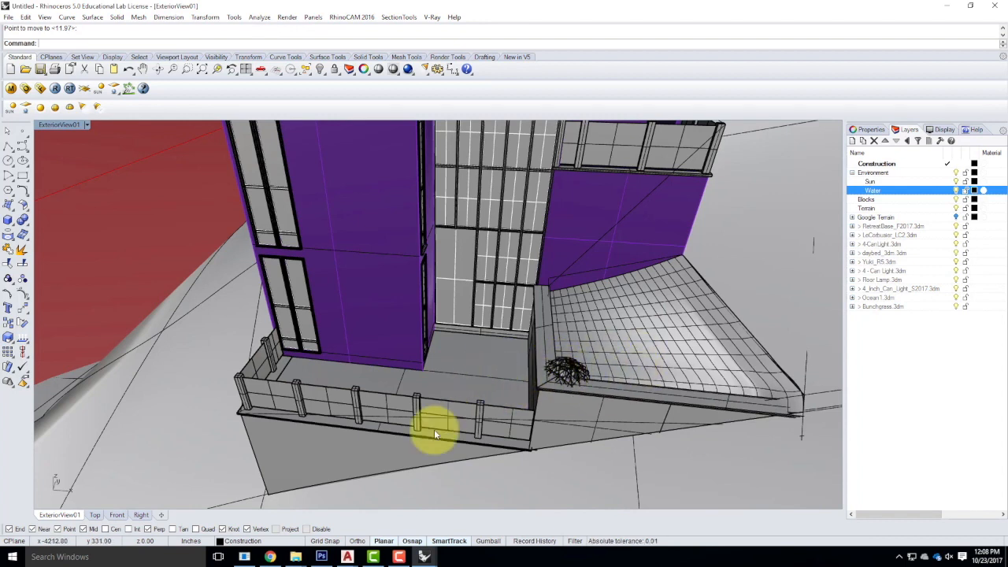
- Switch to Chrome and browse the full landscape blocks archive on the Digital Tools site, from Rocks to Bunch Grass, and return to Rhino
click(270, 557)
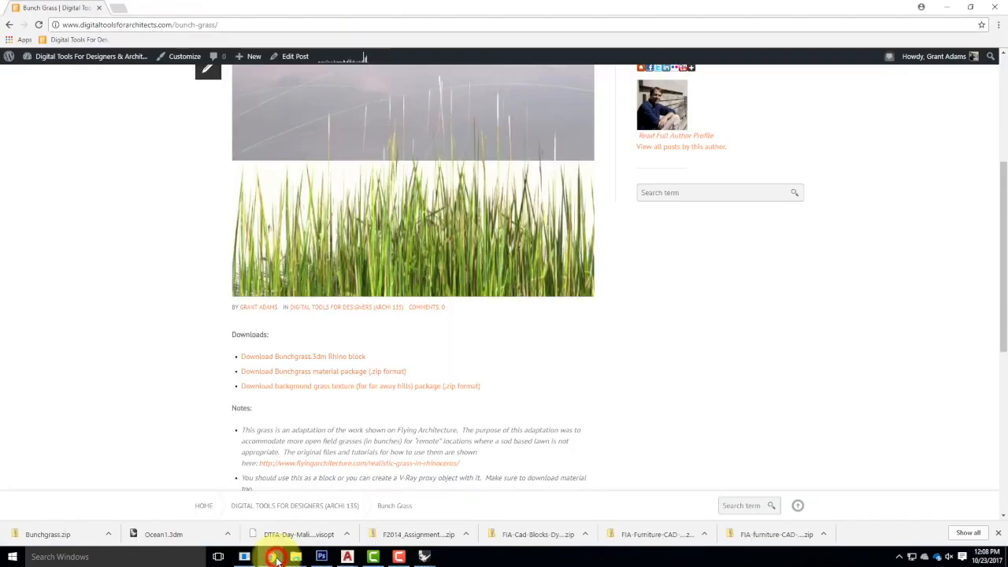
click(12, 26)
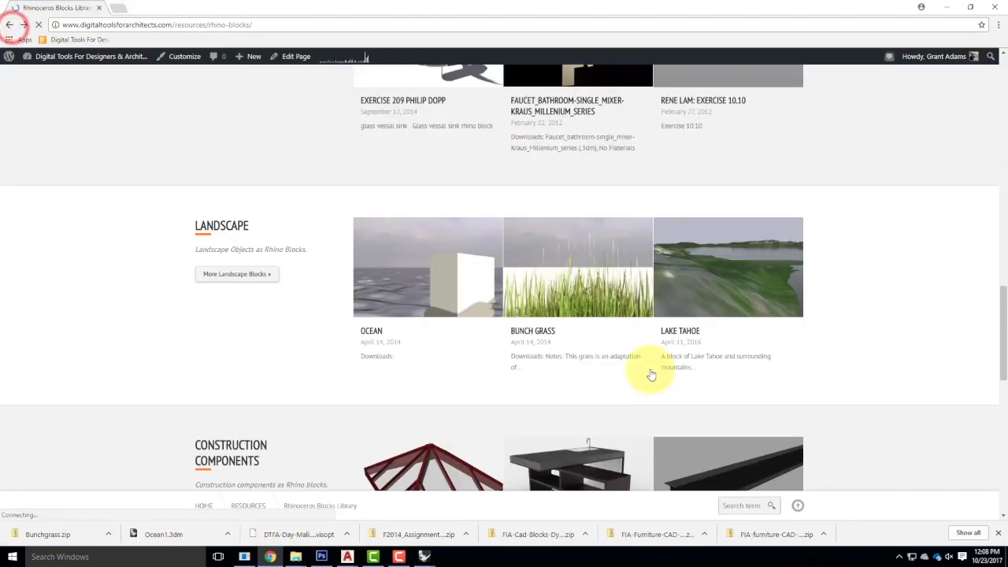
click(236, 274)
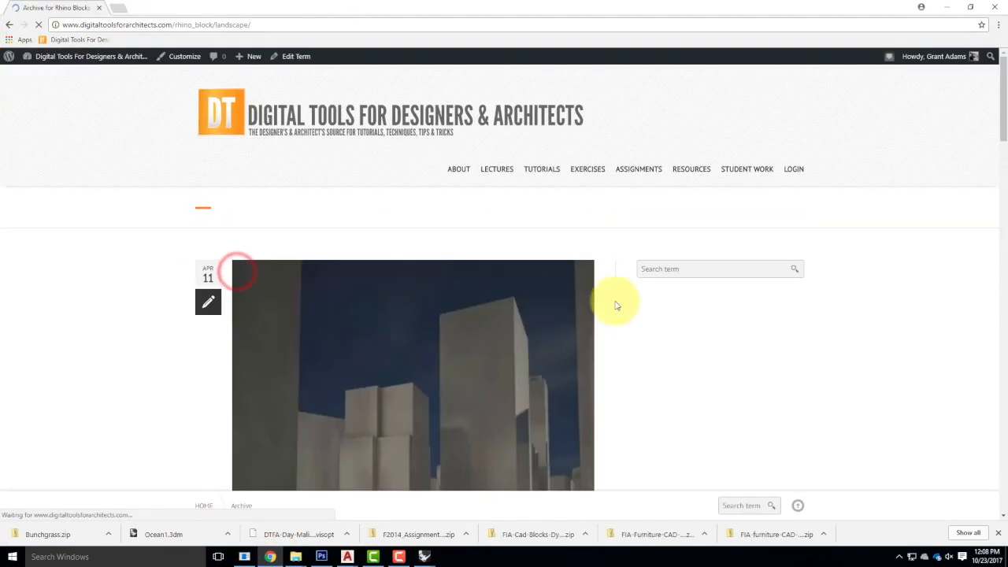
scroll(681, 338, down, 10)
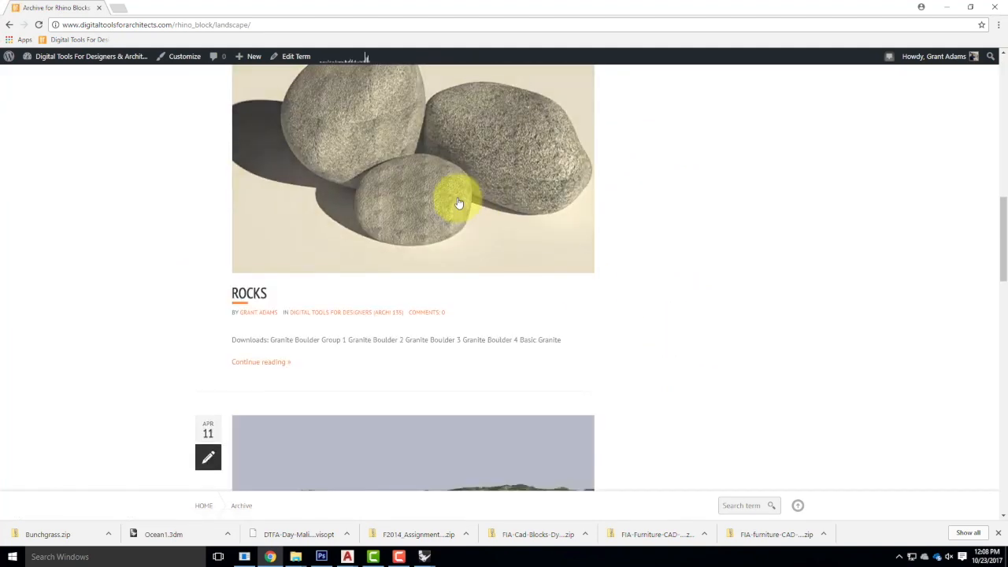
scroll(410, 260, up, 2)
scroll(516, 306, down, 13)
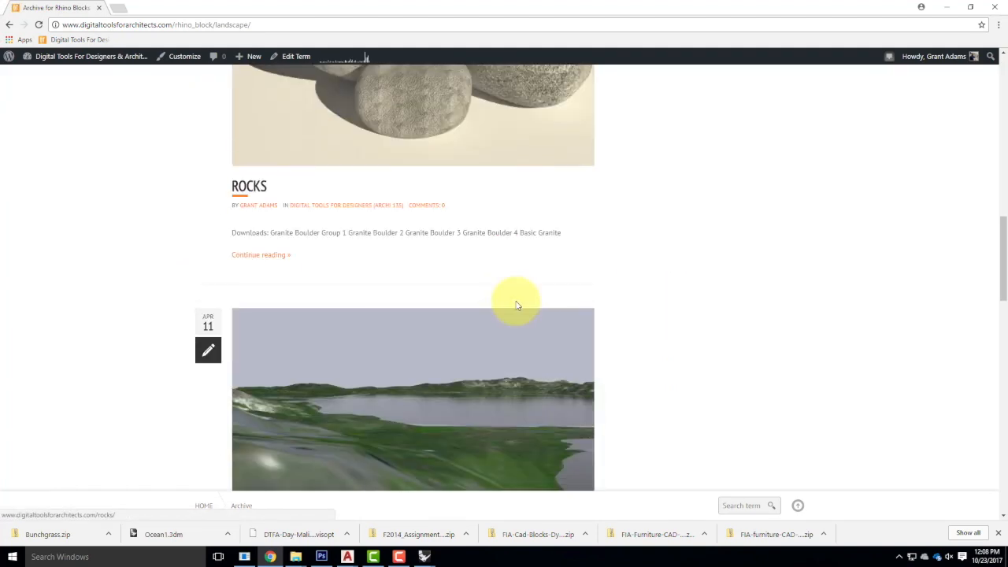
scroll(696, 320, down, 5)
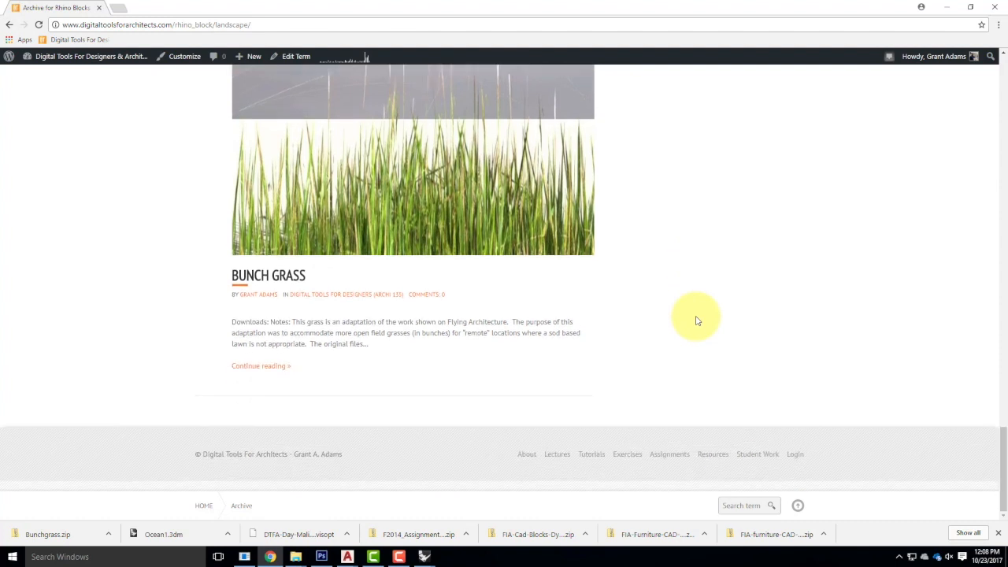
click(948, 8)
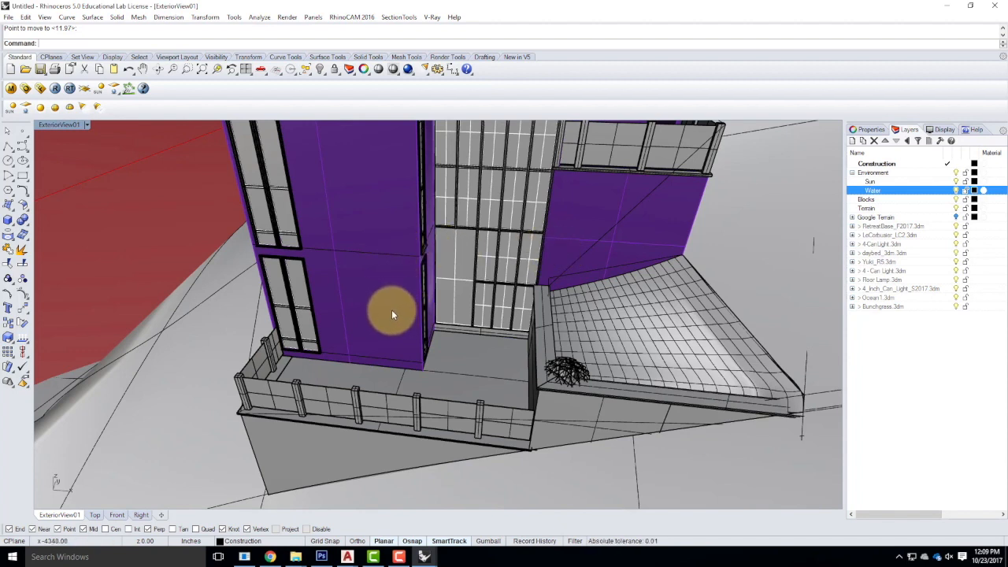
- Review the output size and render output saving settings in the V-Ray option editor
click(27, 92)
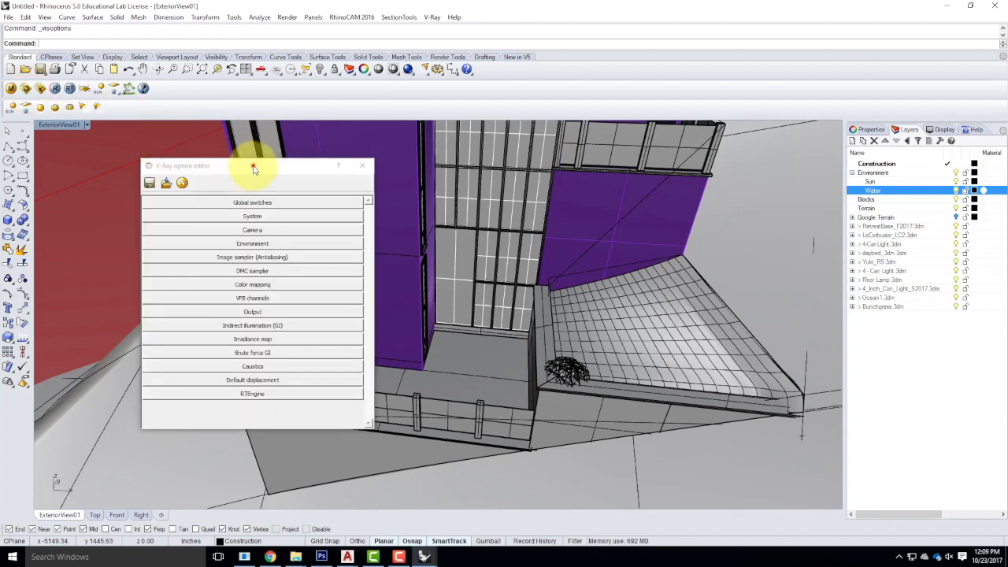
drag(254, 169, 326, 166)
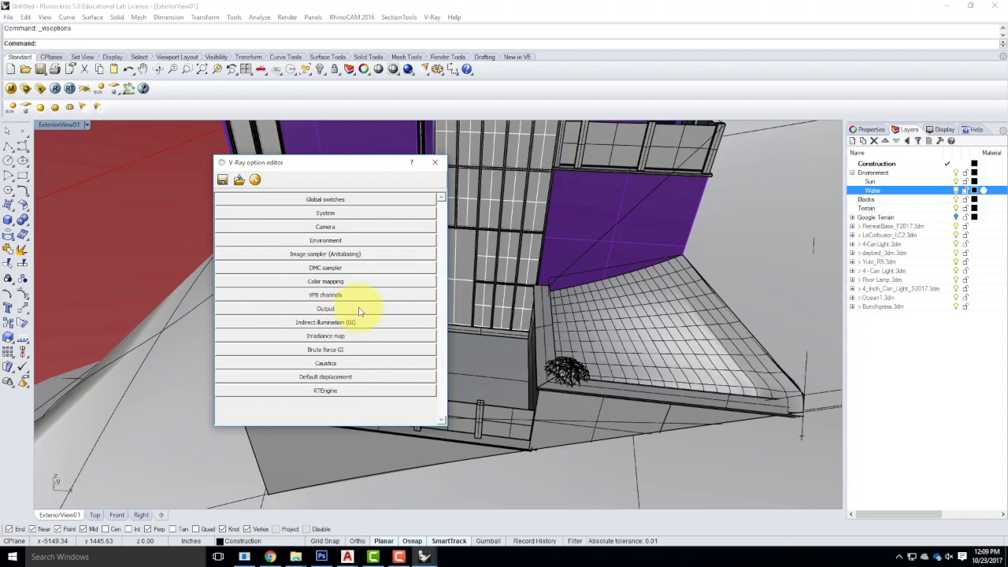
click(325, 308)
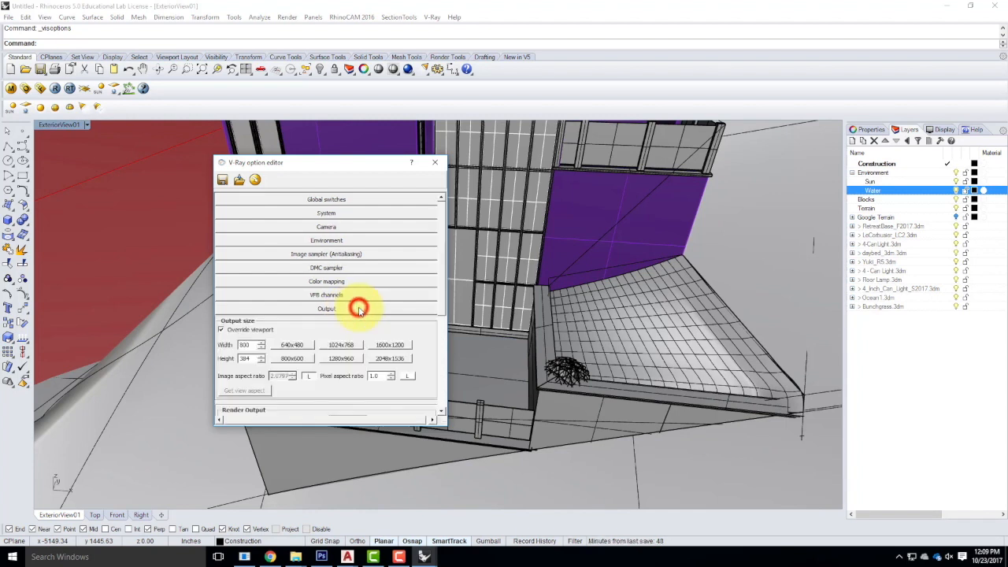
scroll(358, 363, down, 3)
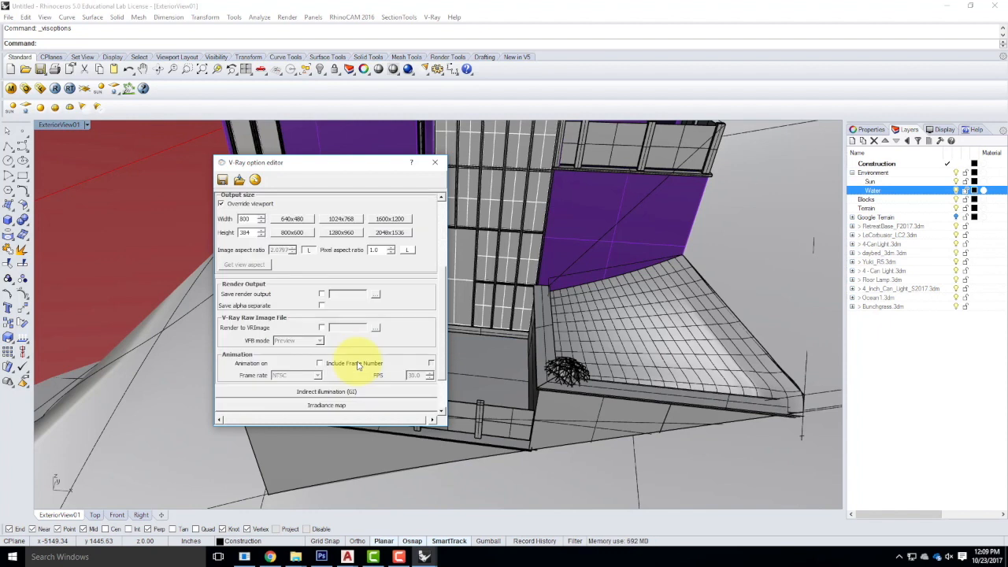
click(331, 196)
- Review which VFB channels are selected for the render, going through the whole channel list and back to RGB color
click(326, 293)
click(389, 313)
click(326, 312)
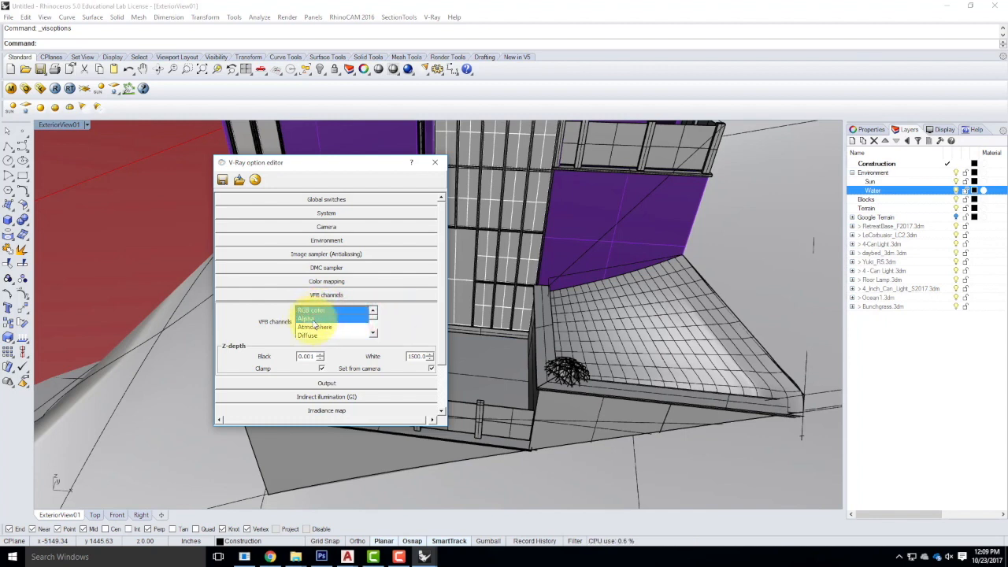
click(371, 336)
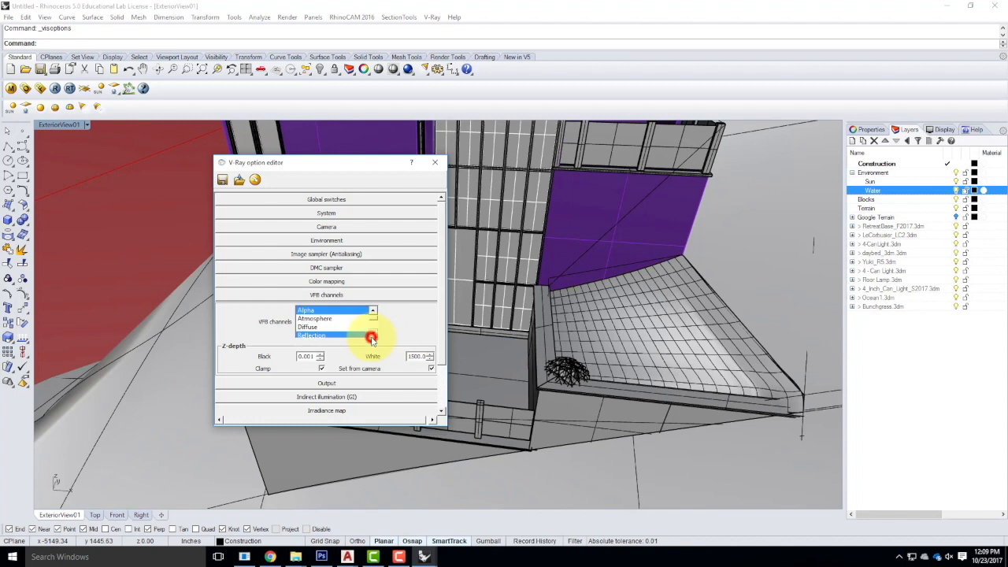
click(372, 336)
click(372, 337)
click(371, 336)
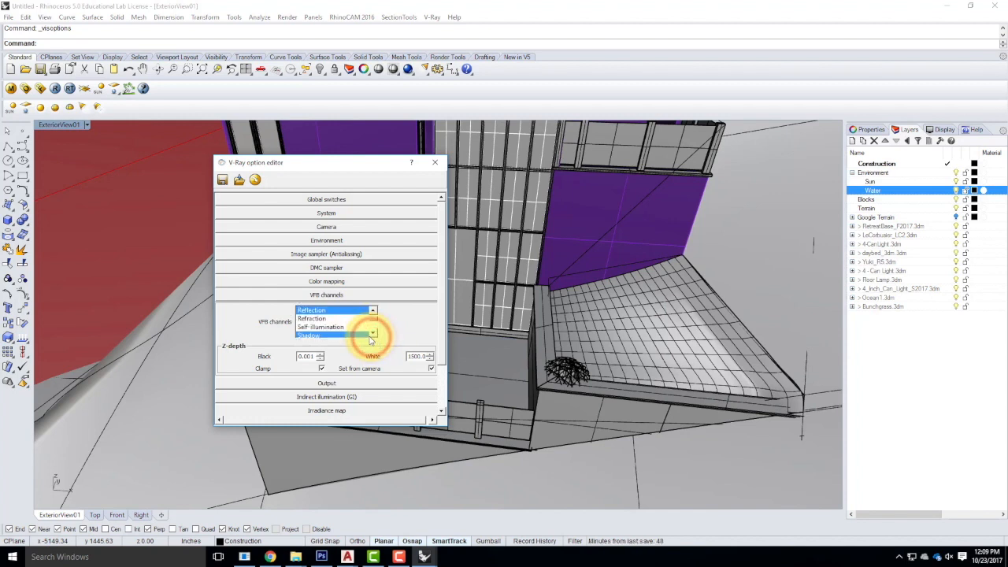
click(372, 335)
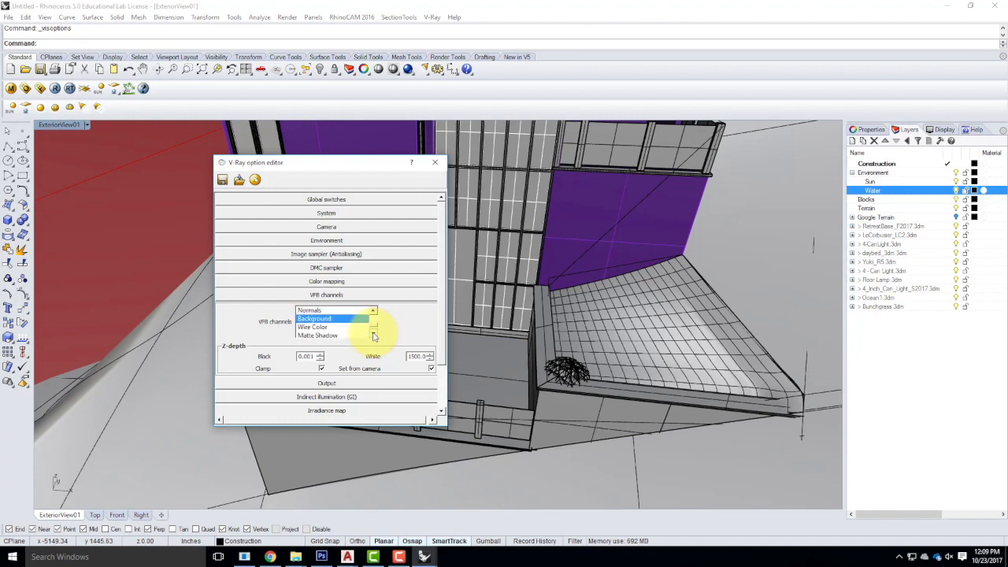
click(373, 311)
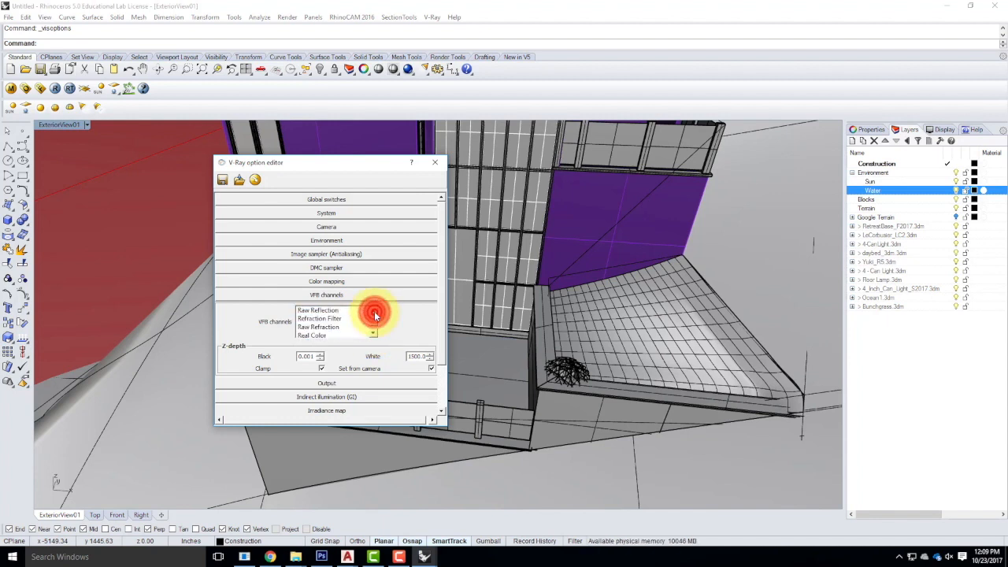
click(374, 311)
click(373, 311)
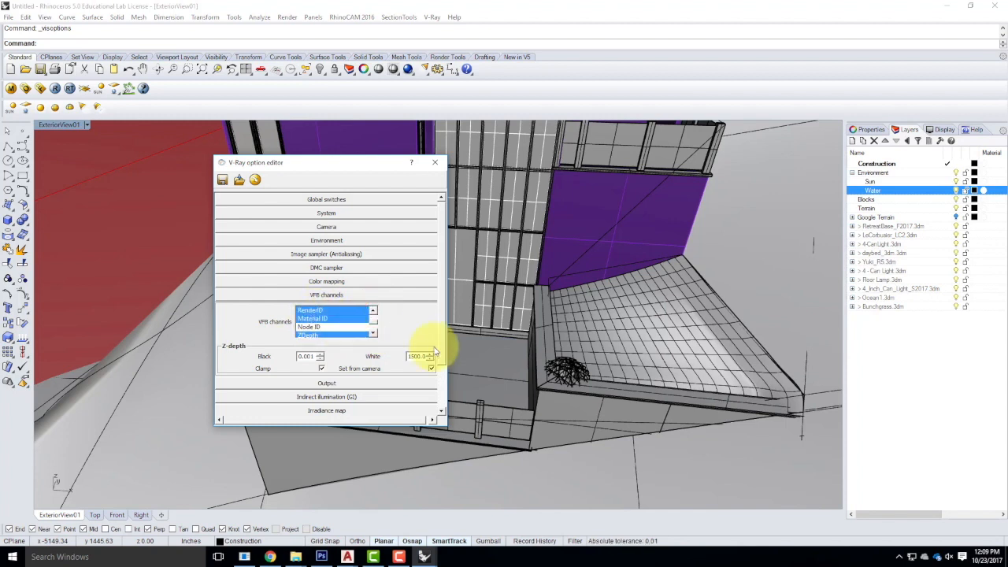
click(376, 334)
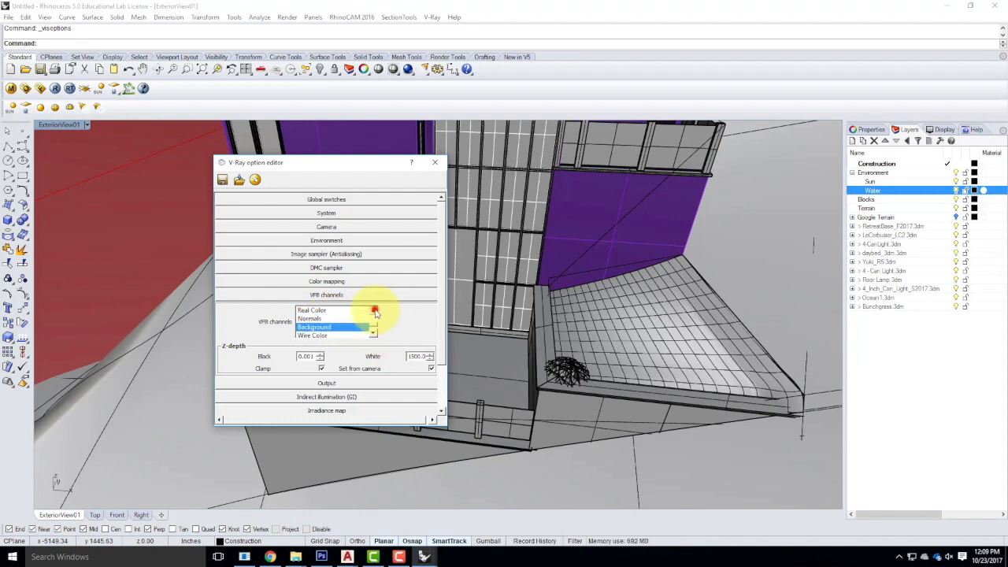
scroll(376, 312, up, 10)
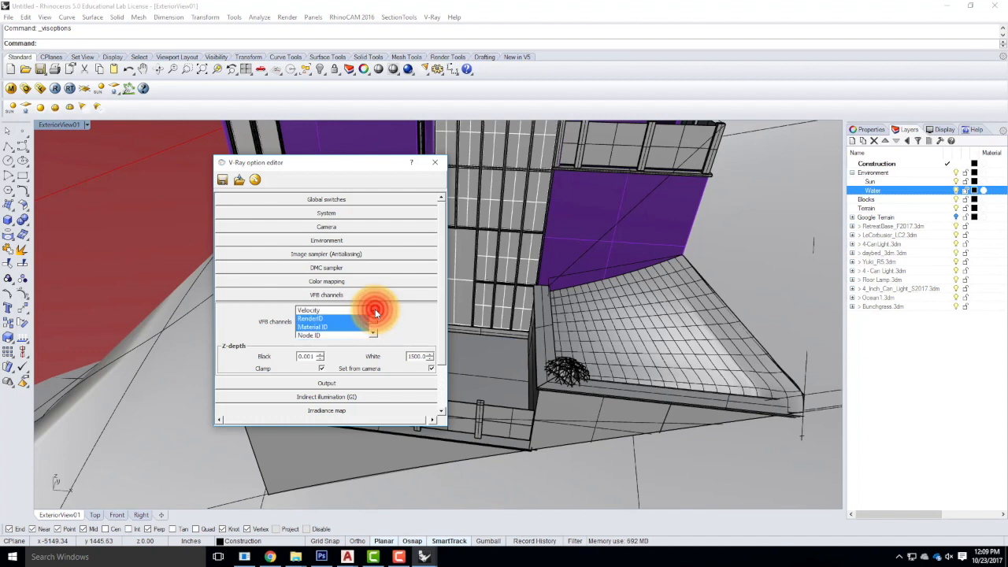
scroll(376, 313, up, 5)
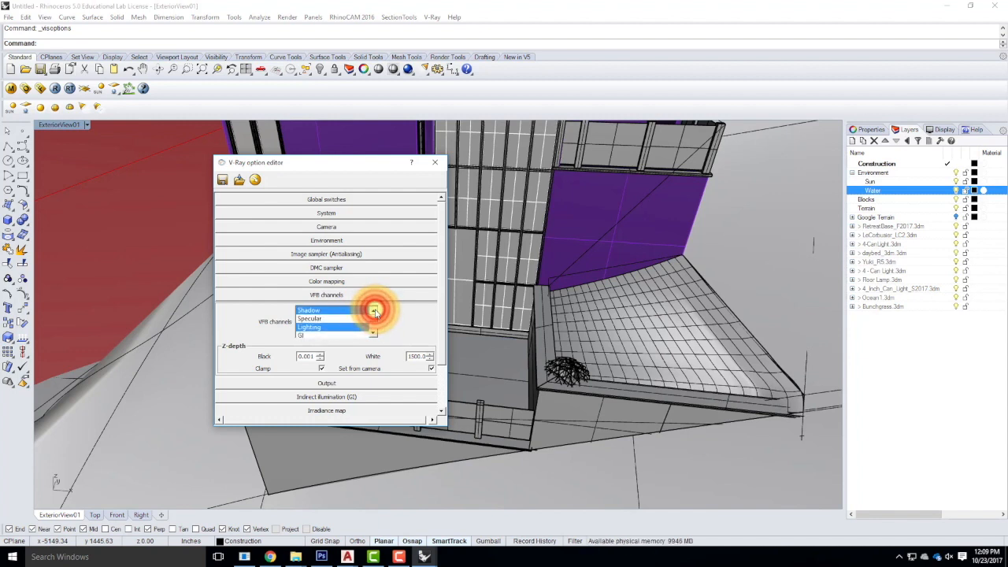
scroll(376, 312, up, 3)
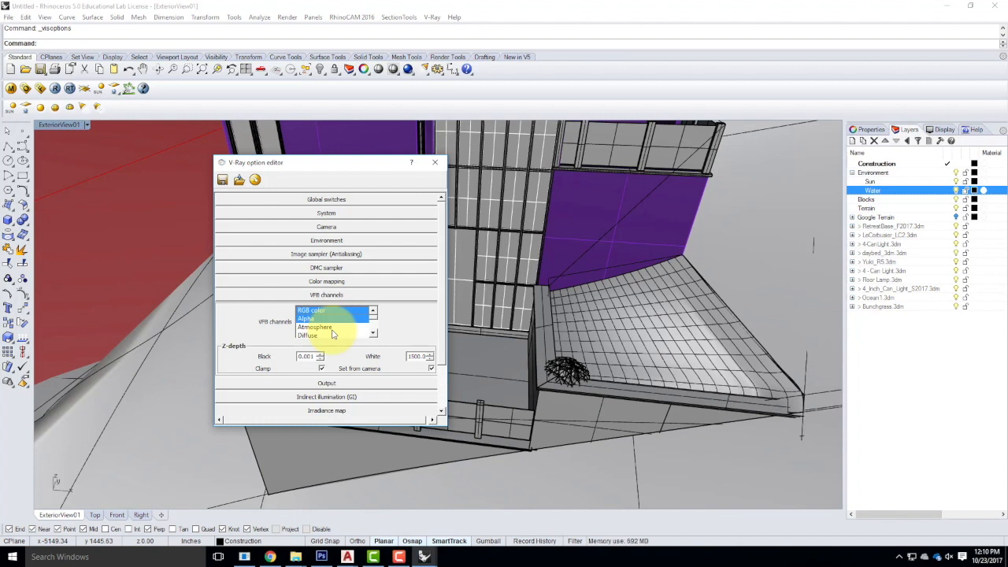
- Start a V-Ray render to check the frame buffer's image saving option, and close the frame buffer, option editor and progress window
click(54, 89)
click(289, 162)
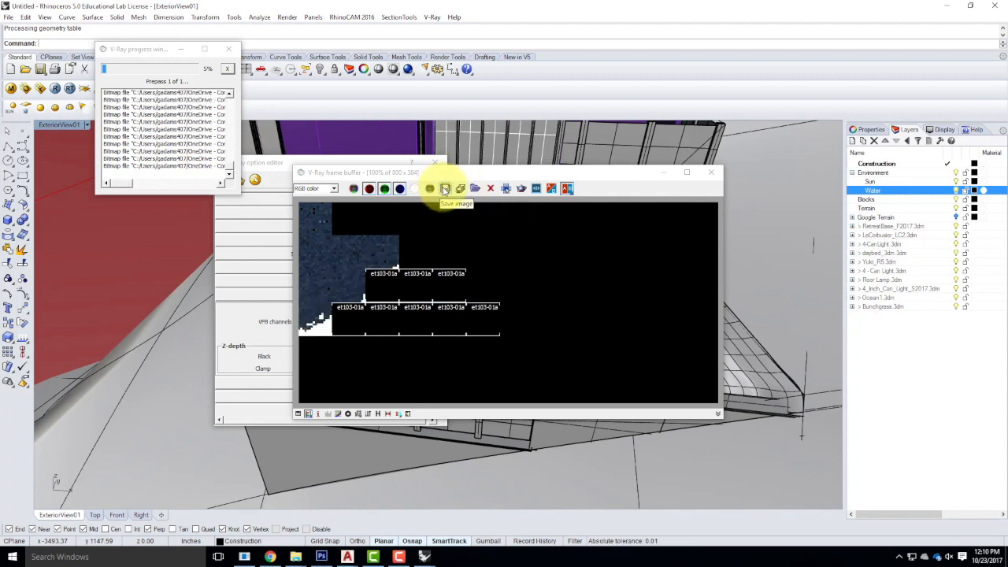
click(711, 172)
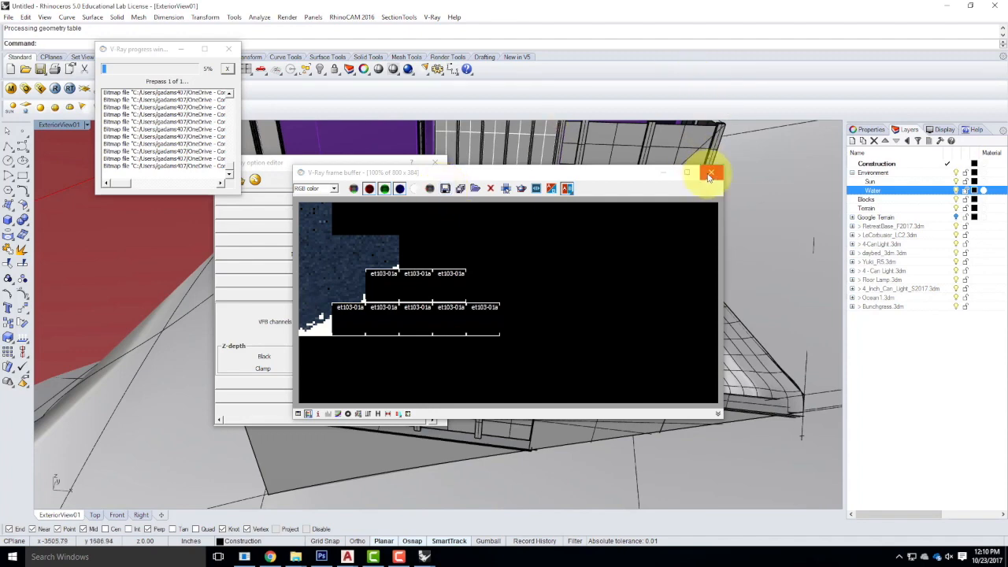
click(434, 162)
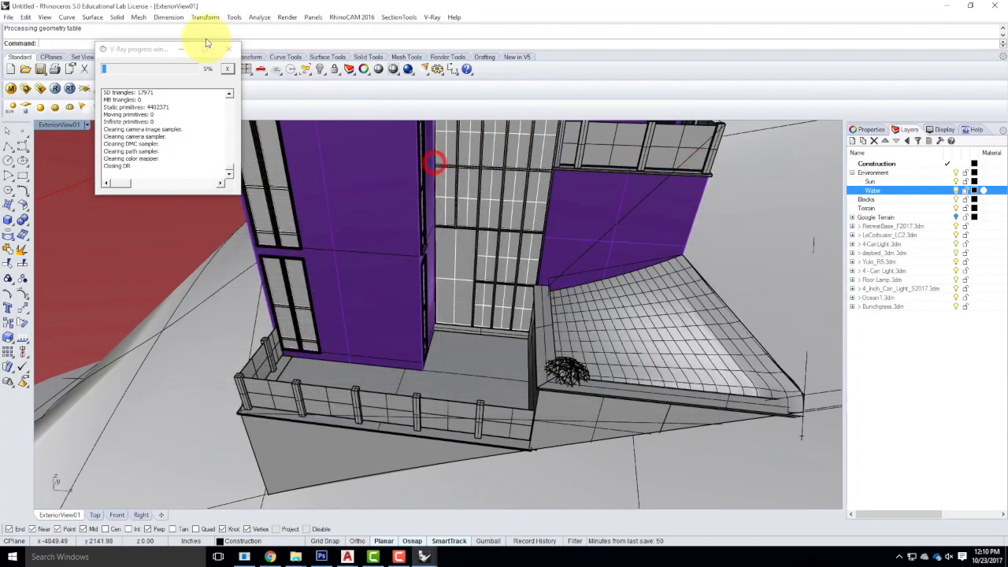
click(228, 48)
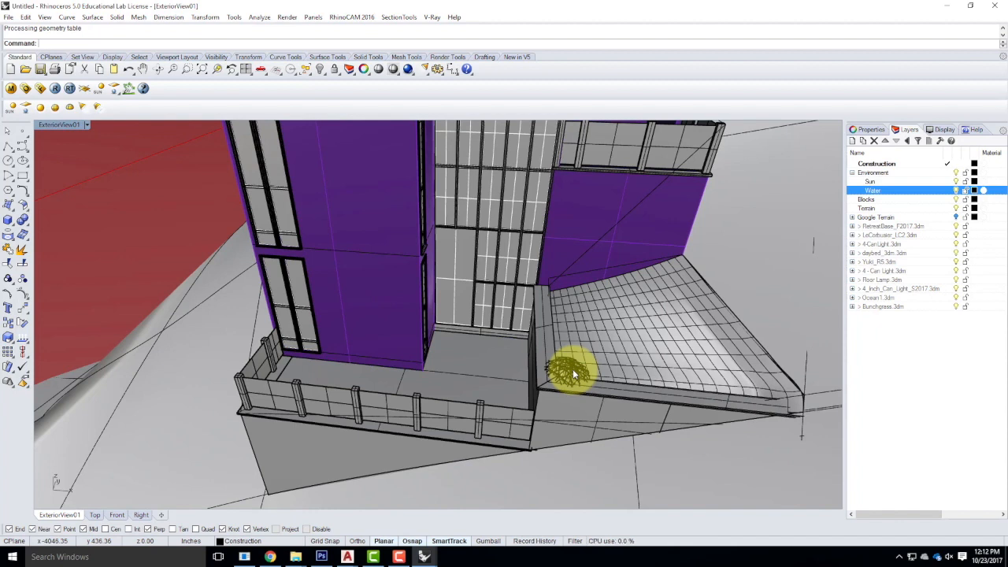
click(399, 557)
click(983, 508)
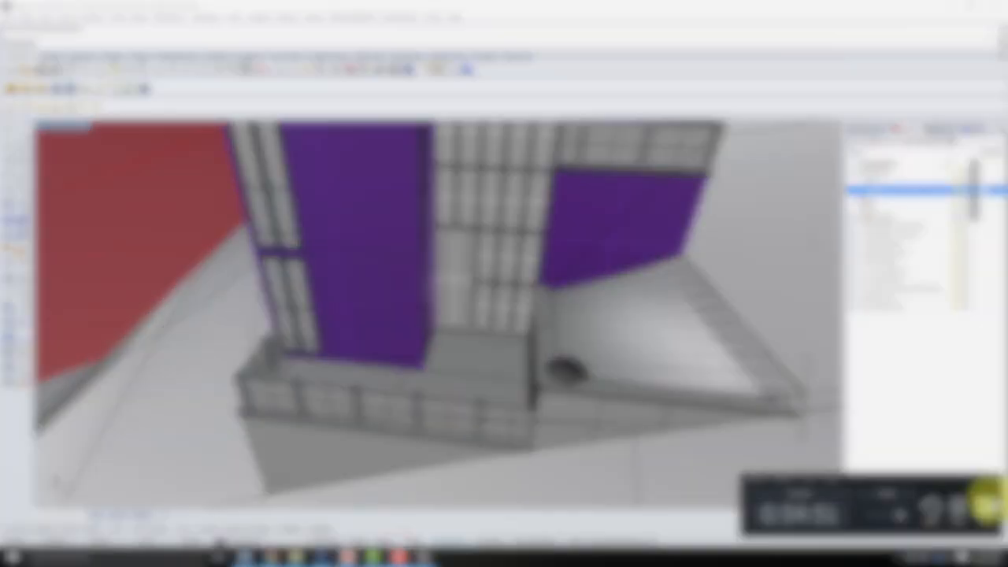